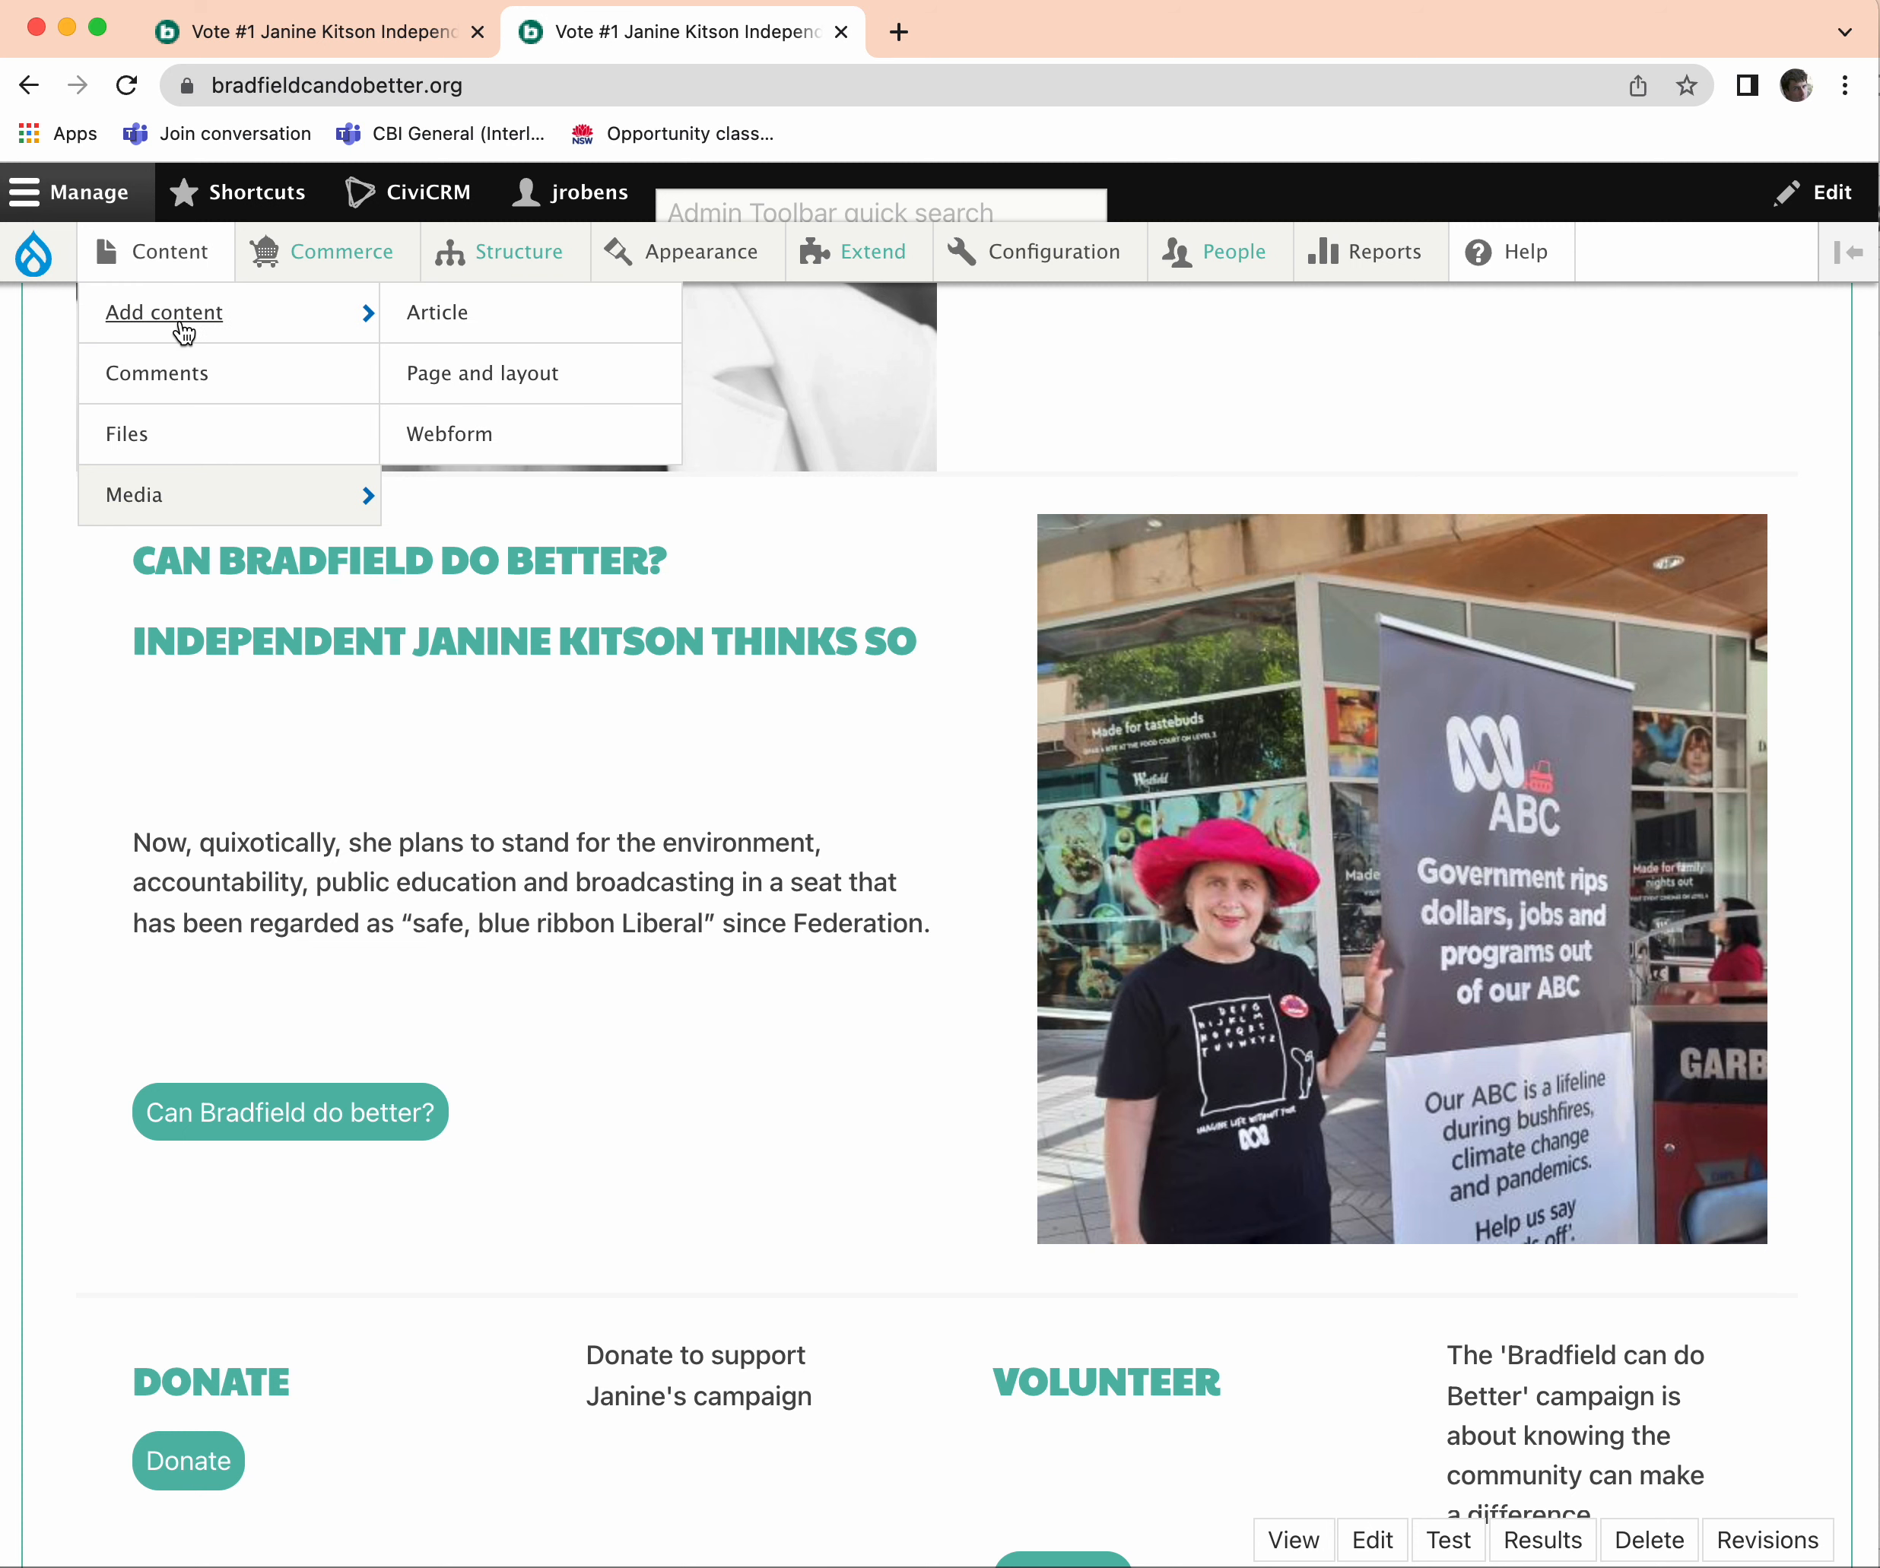
Start a new Page and layout content item.
click(437, 372)
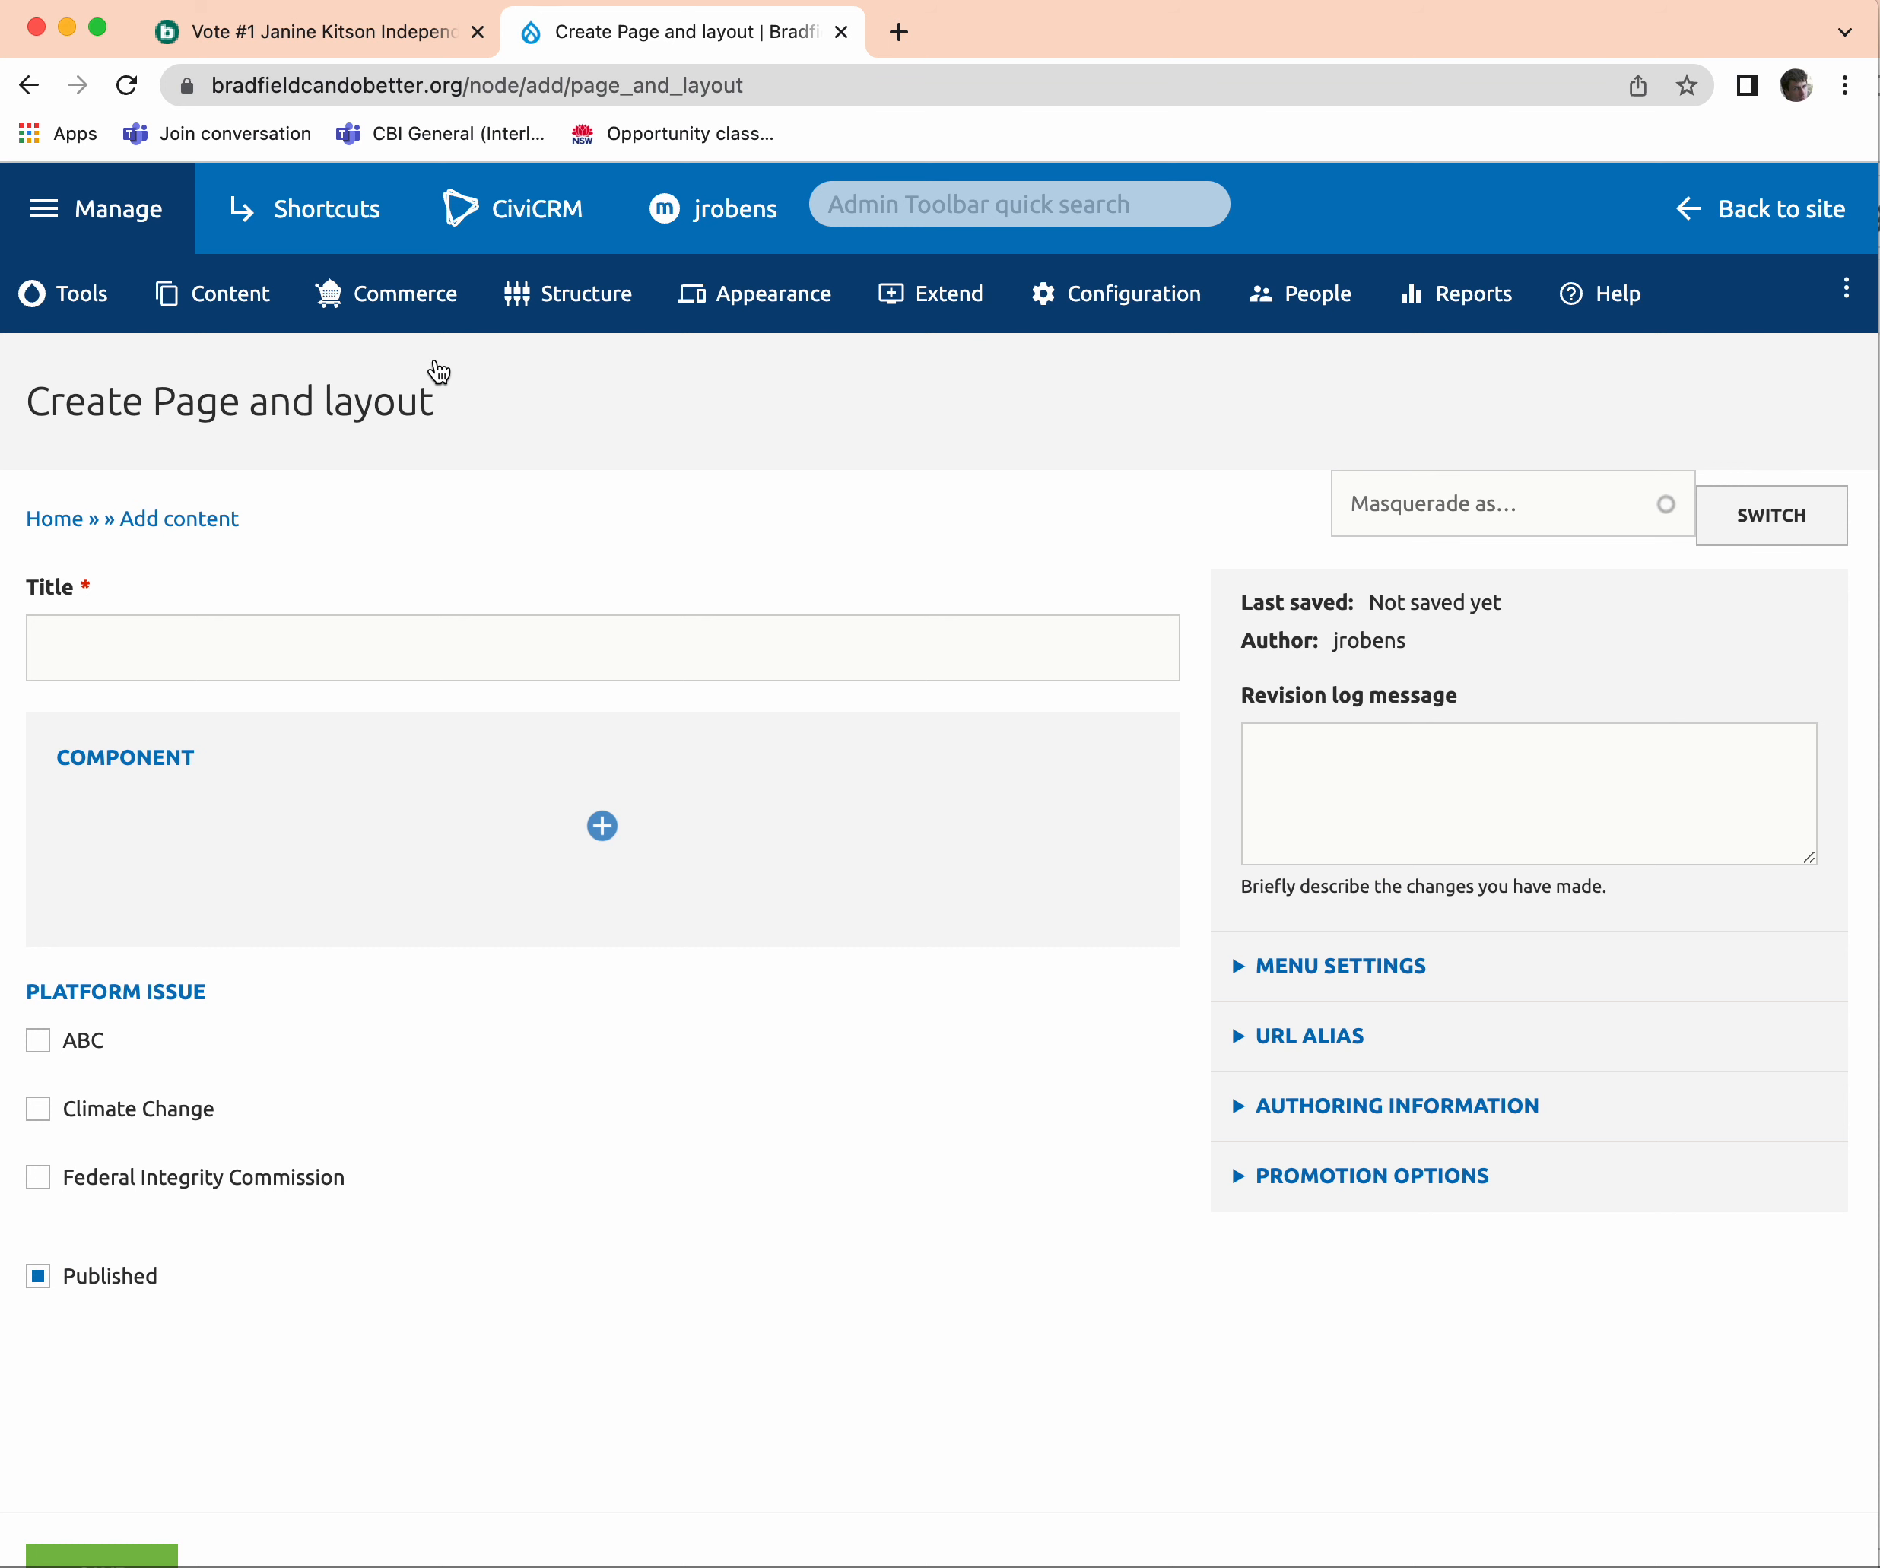
key(super+Tab)
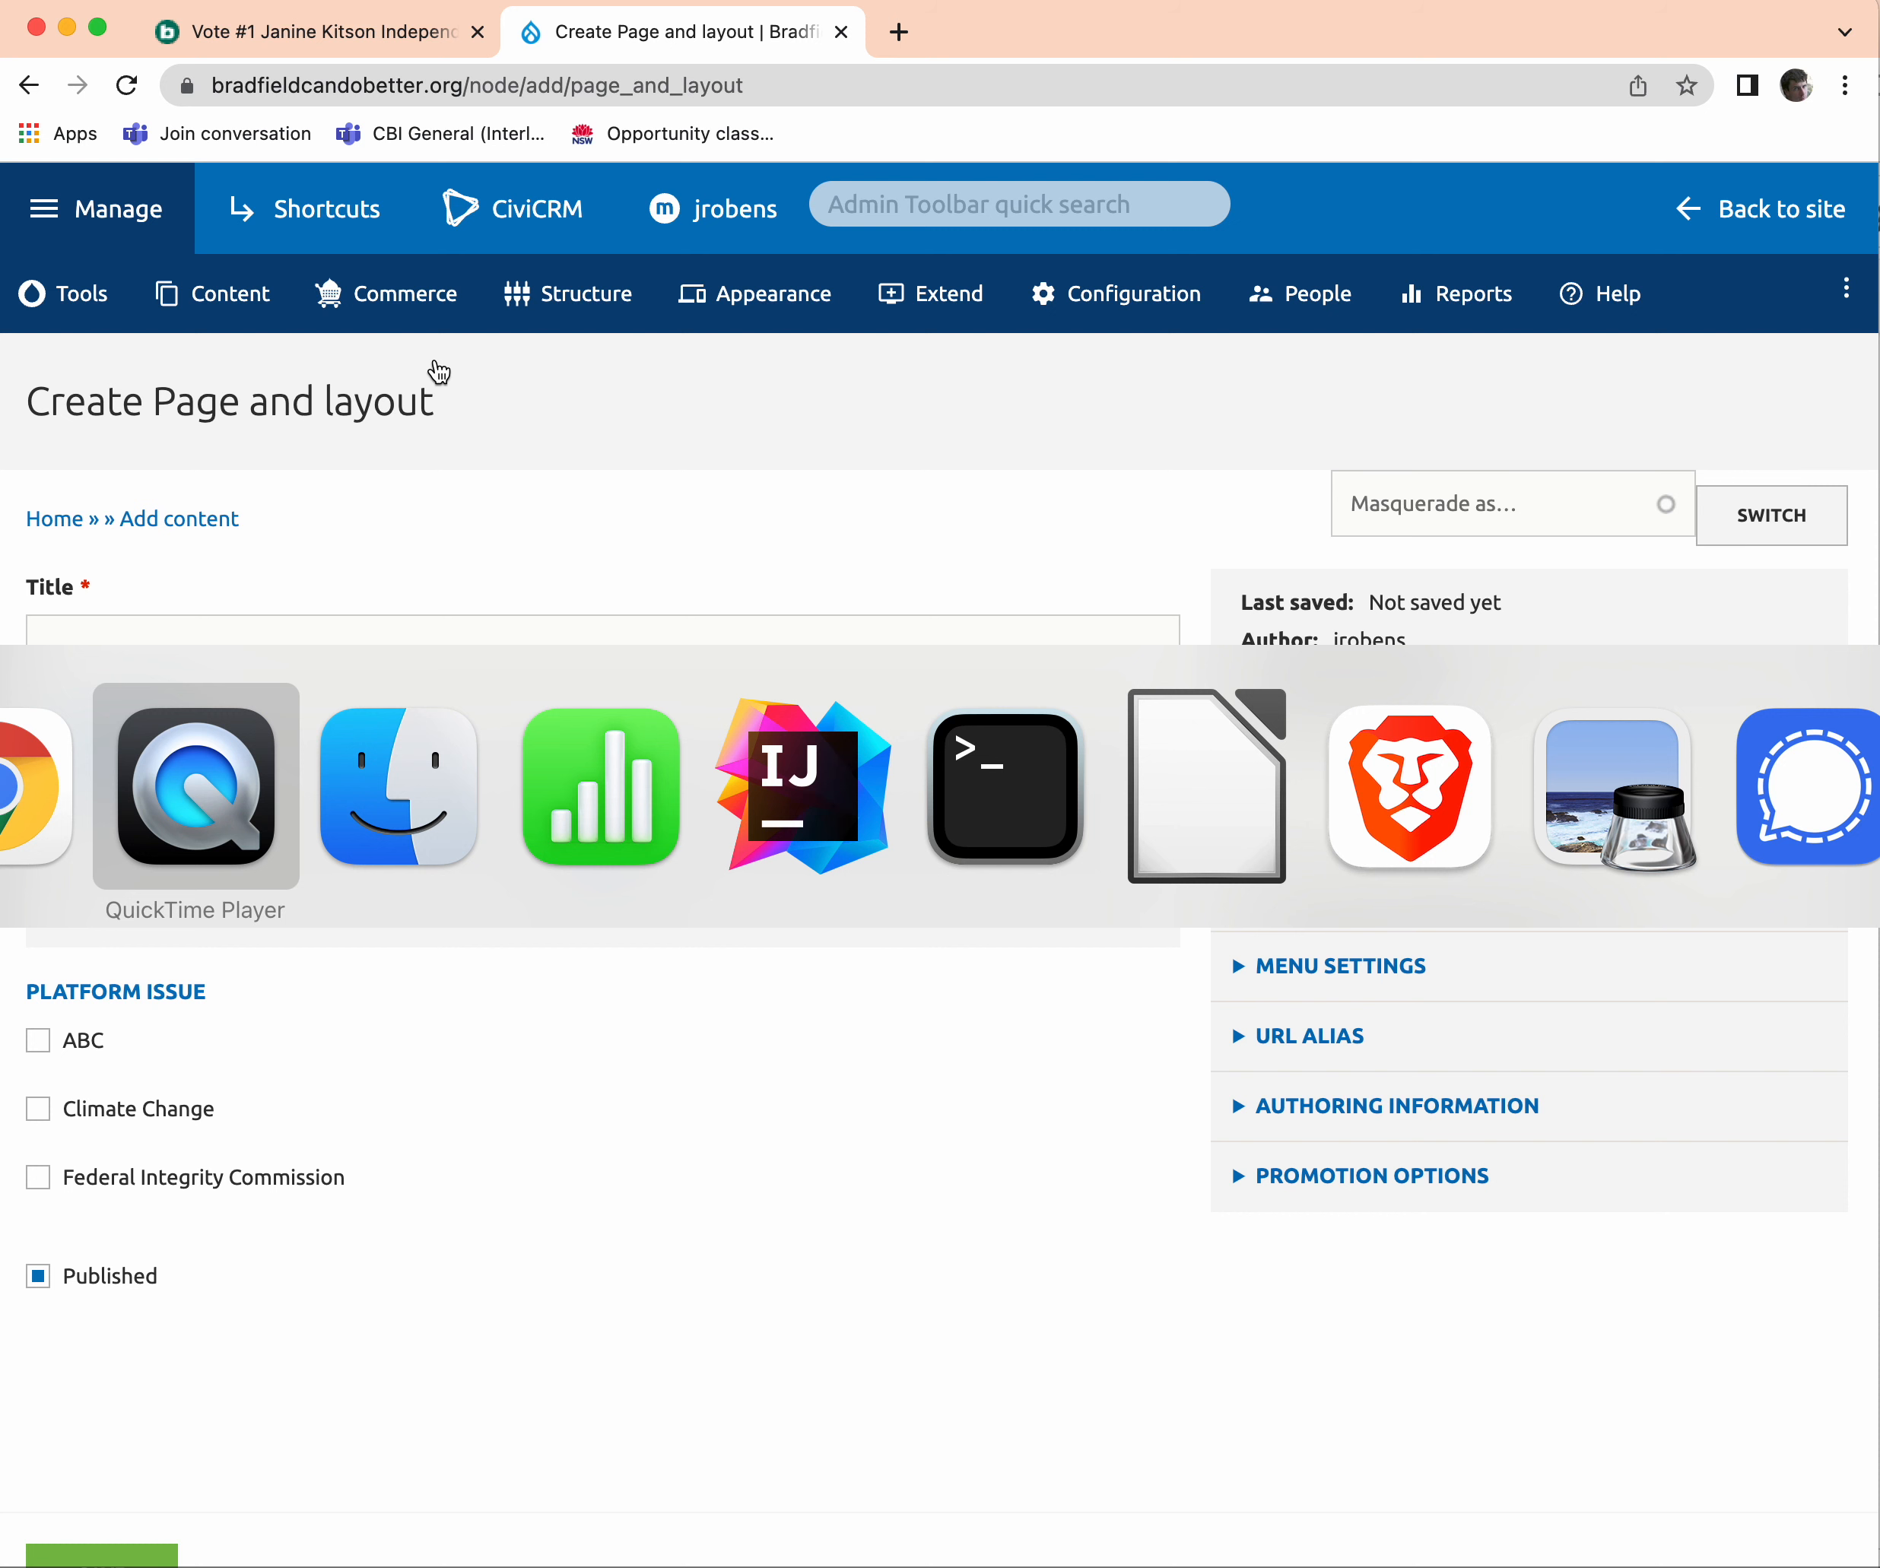
key(super+Tab)
key(super+Tab)
key(super+Tab)
key(super+Tab)
key(super+Tab)
key(super+Tab)
key(super+Tab)
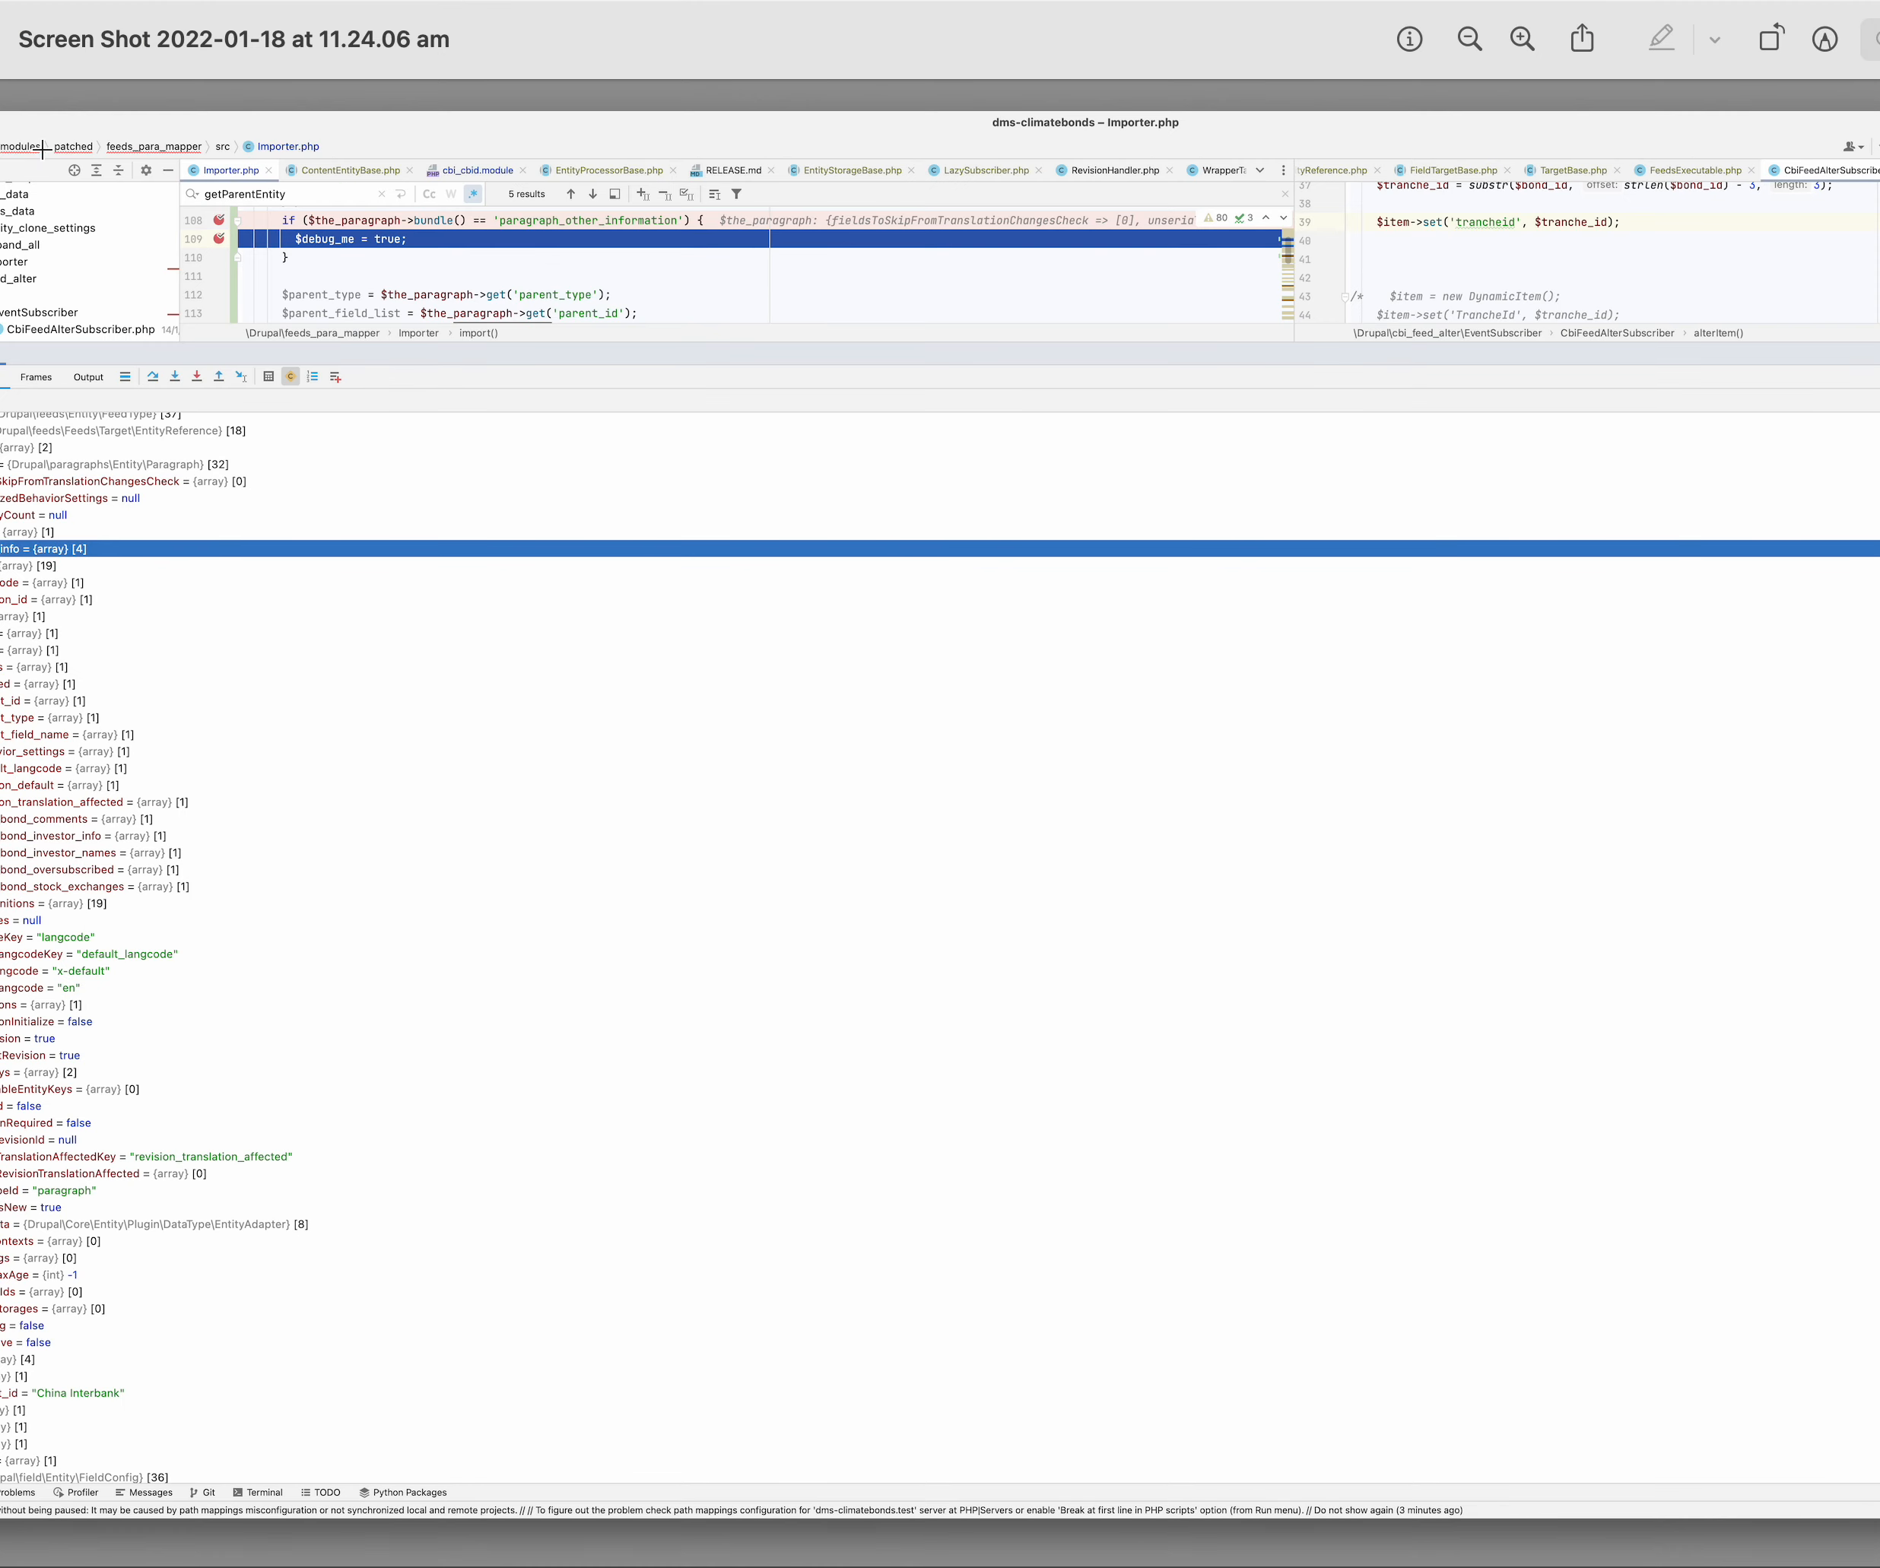
drag(89, 51, 539, 387)
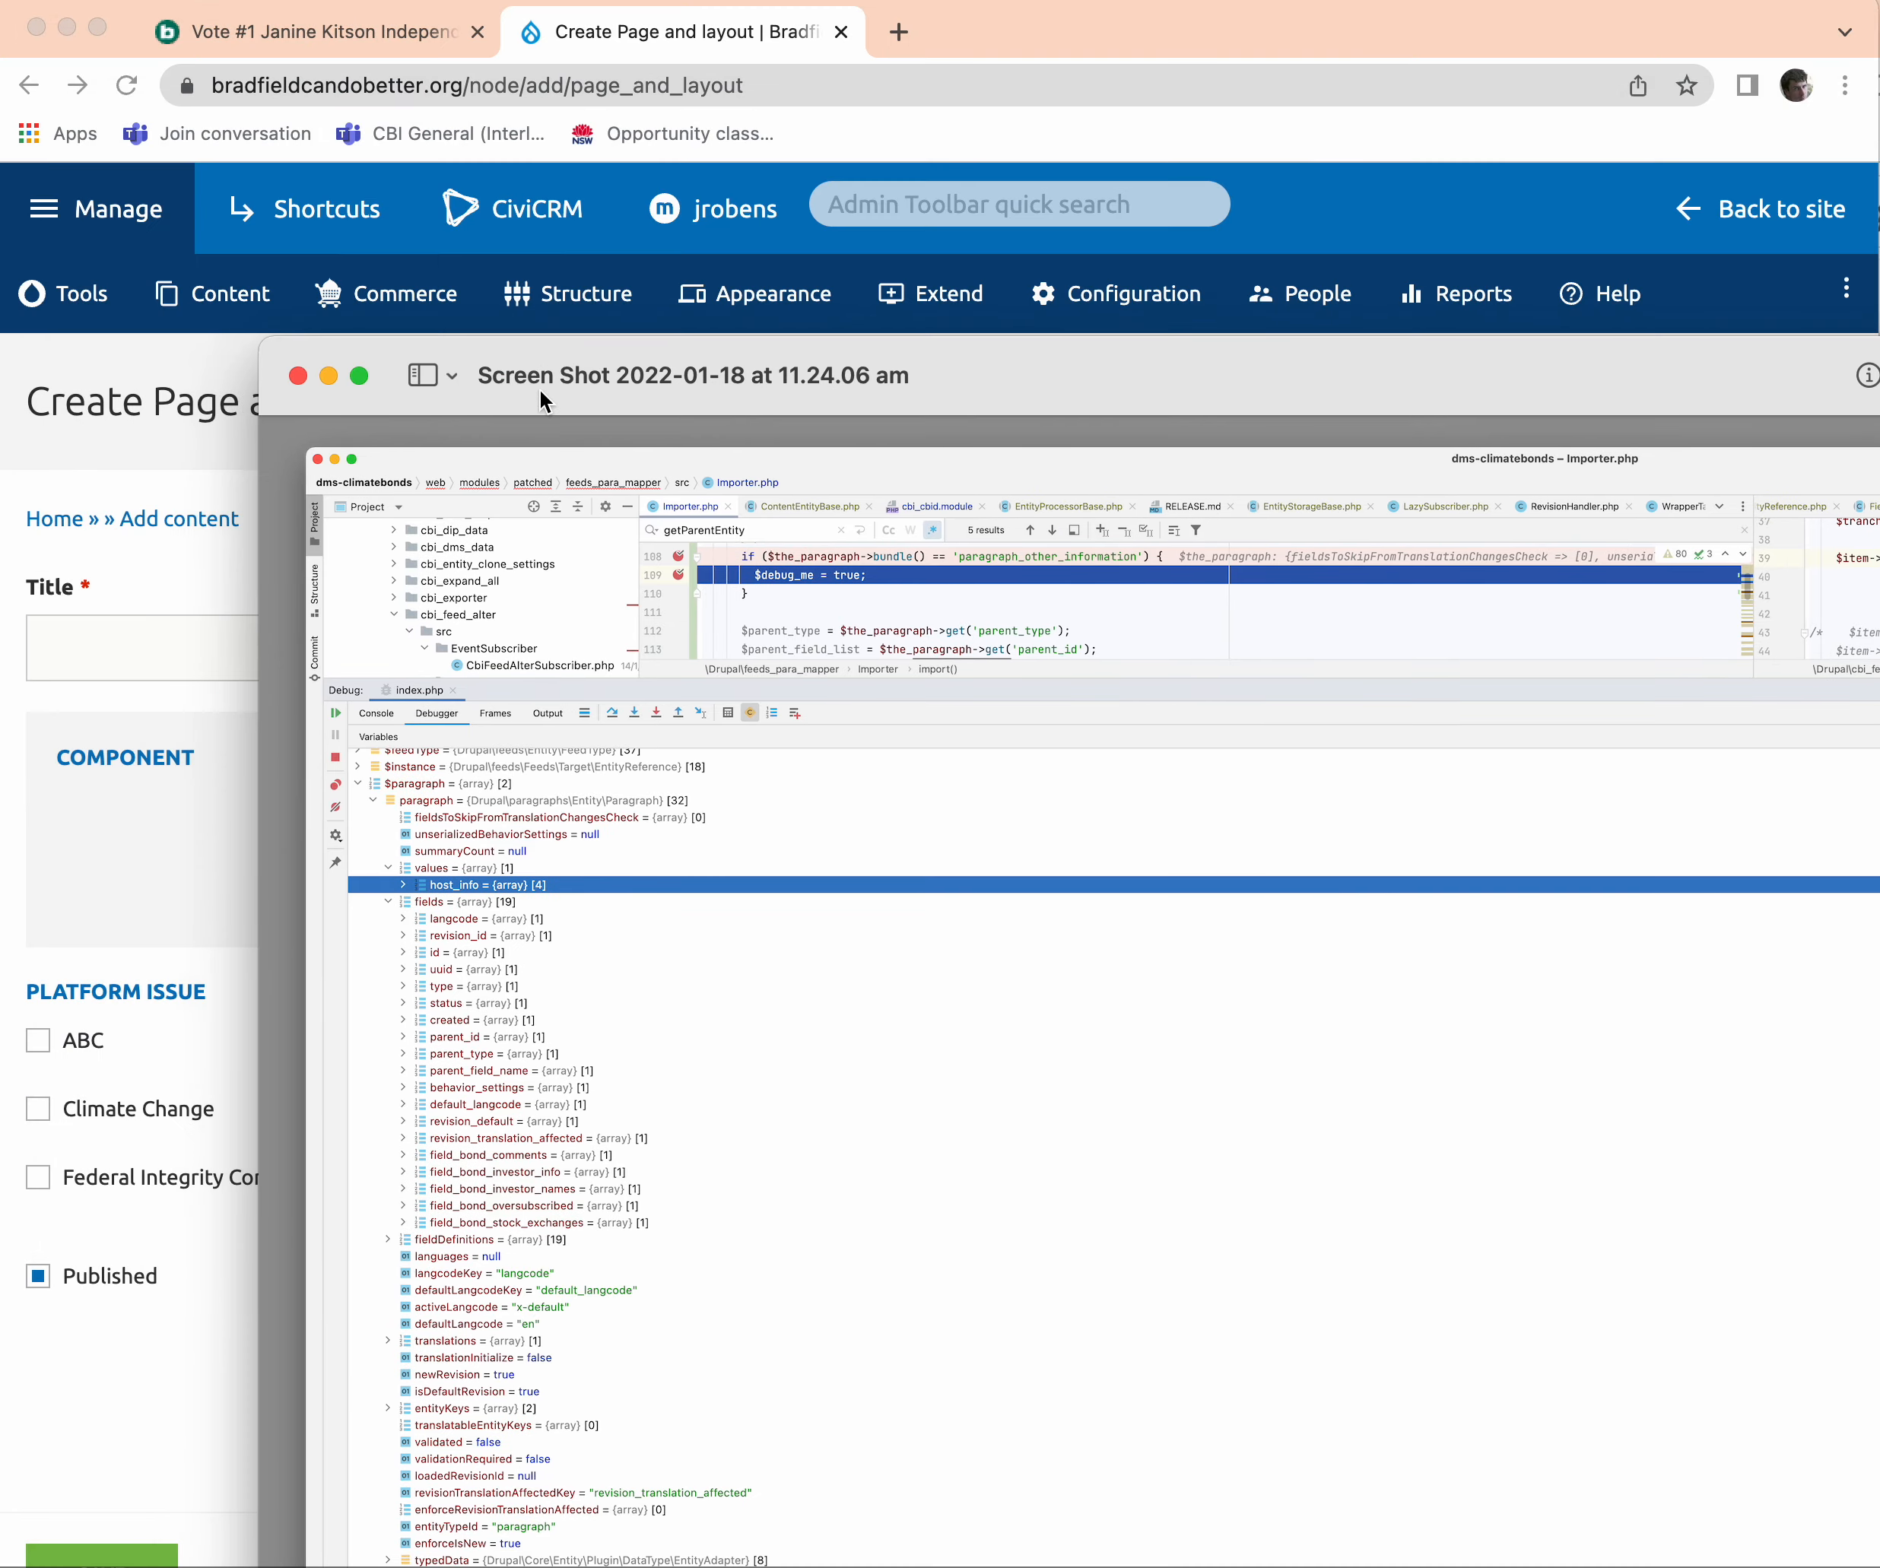
click(327, 376)
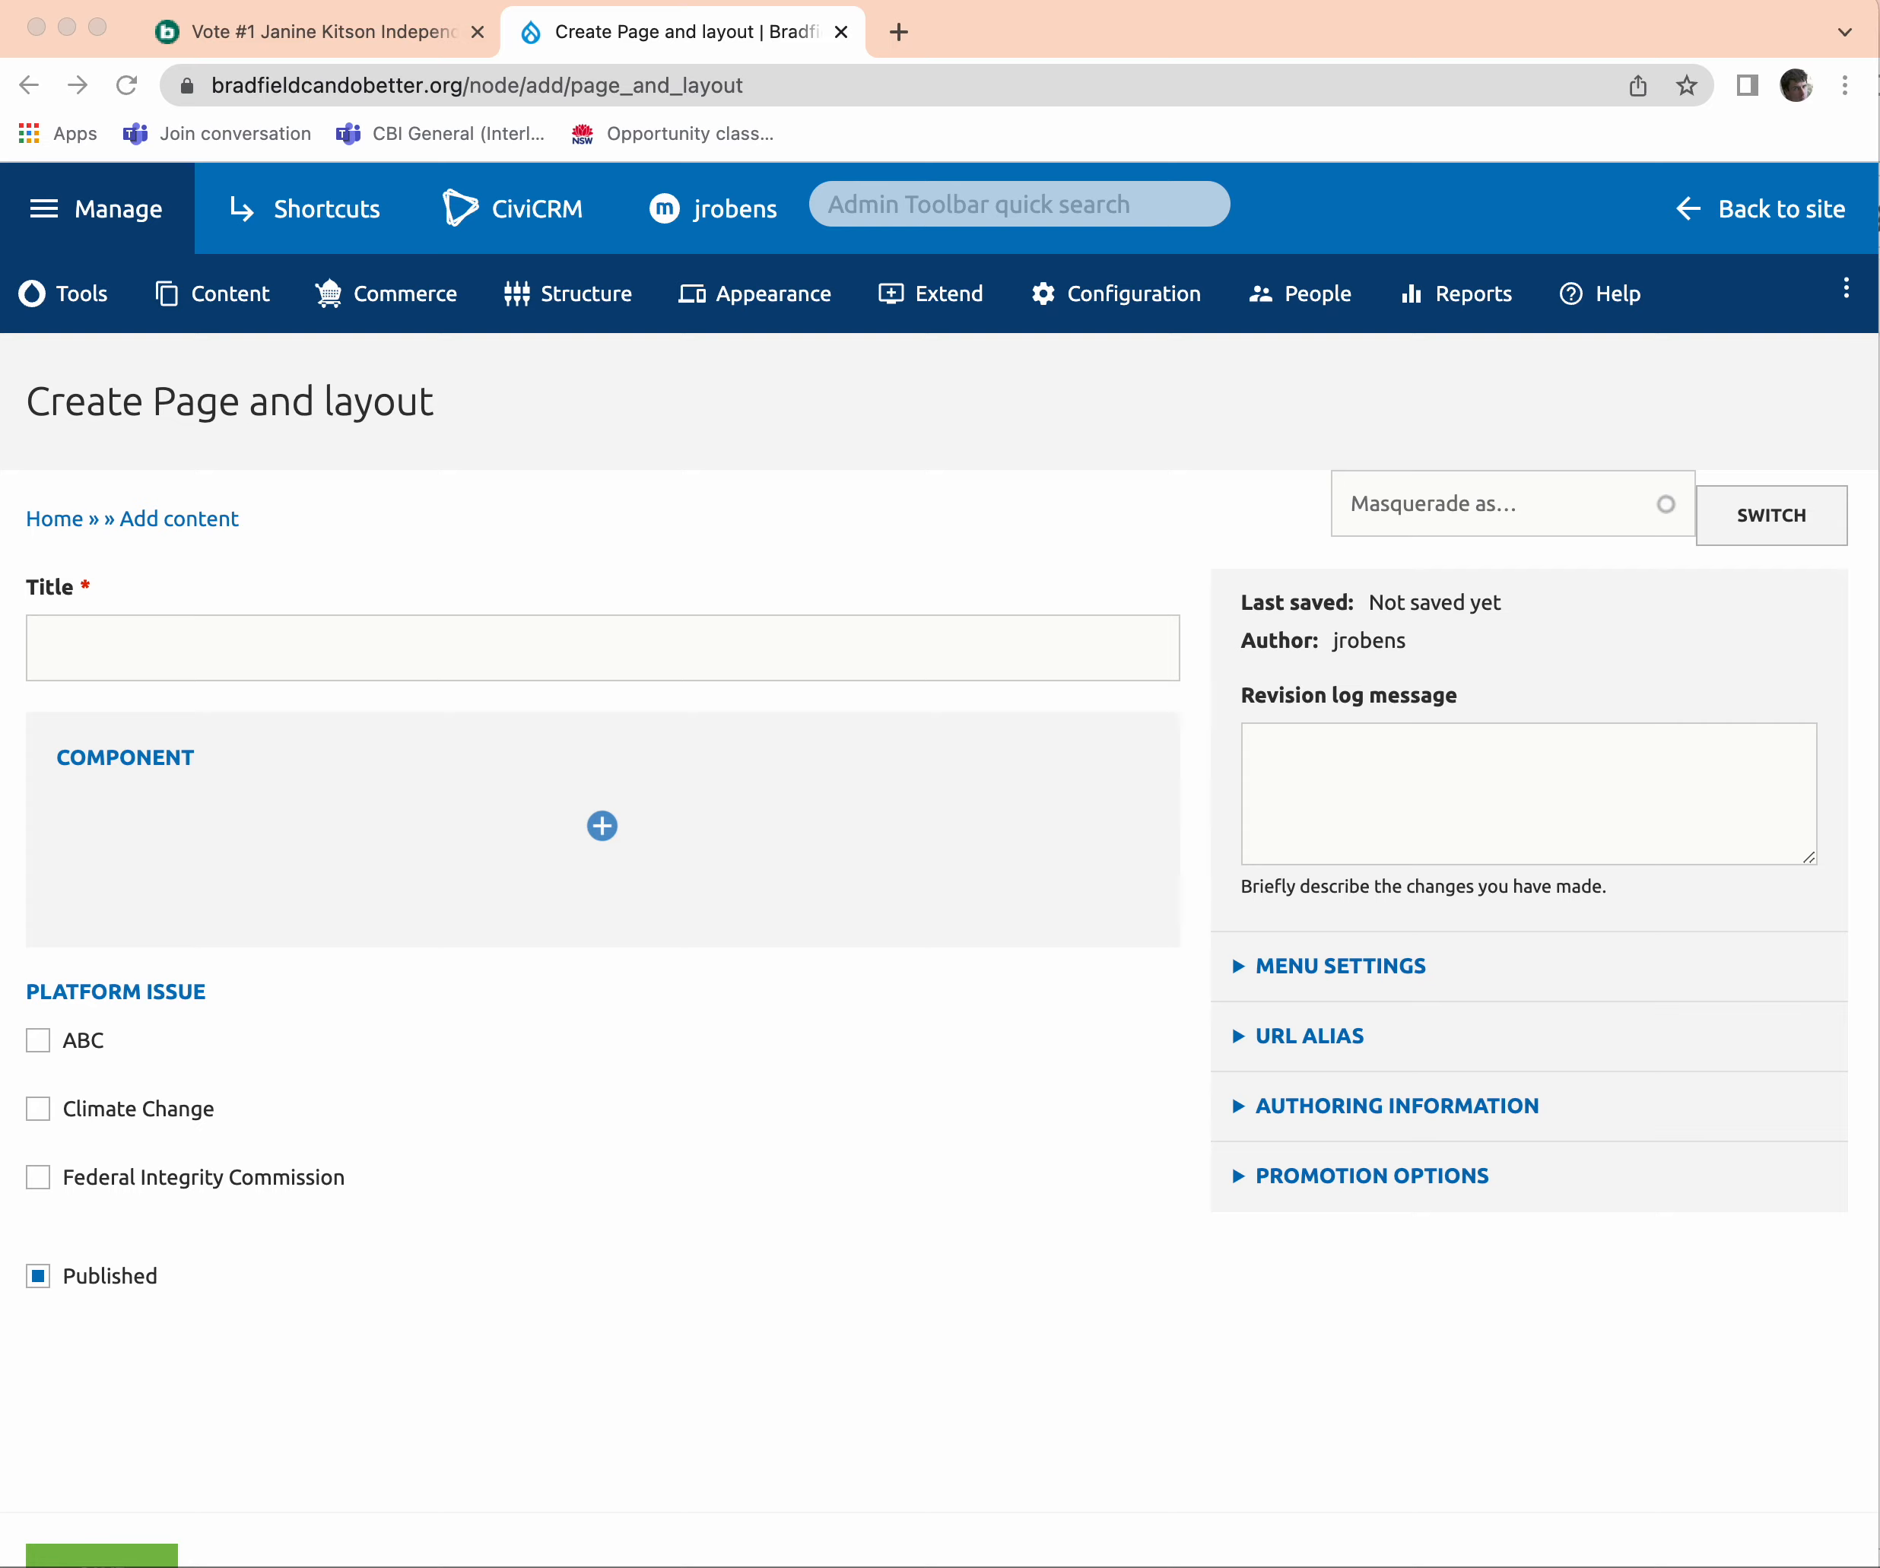
Bring the AGHS Advocacy PDF preview into view, look through its article pages, and place it beside the page form.
drag(1408, 1562, 844, 135)
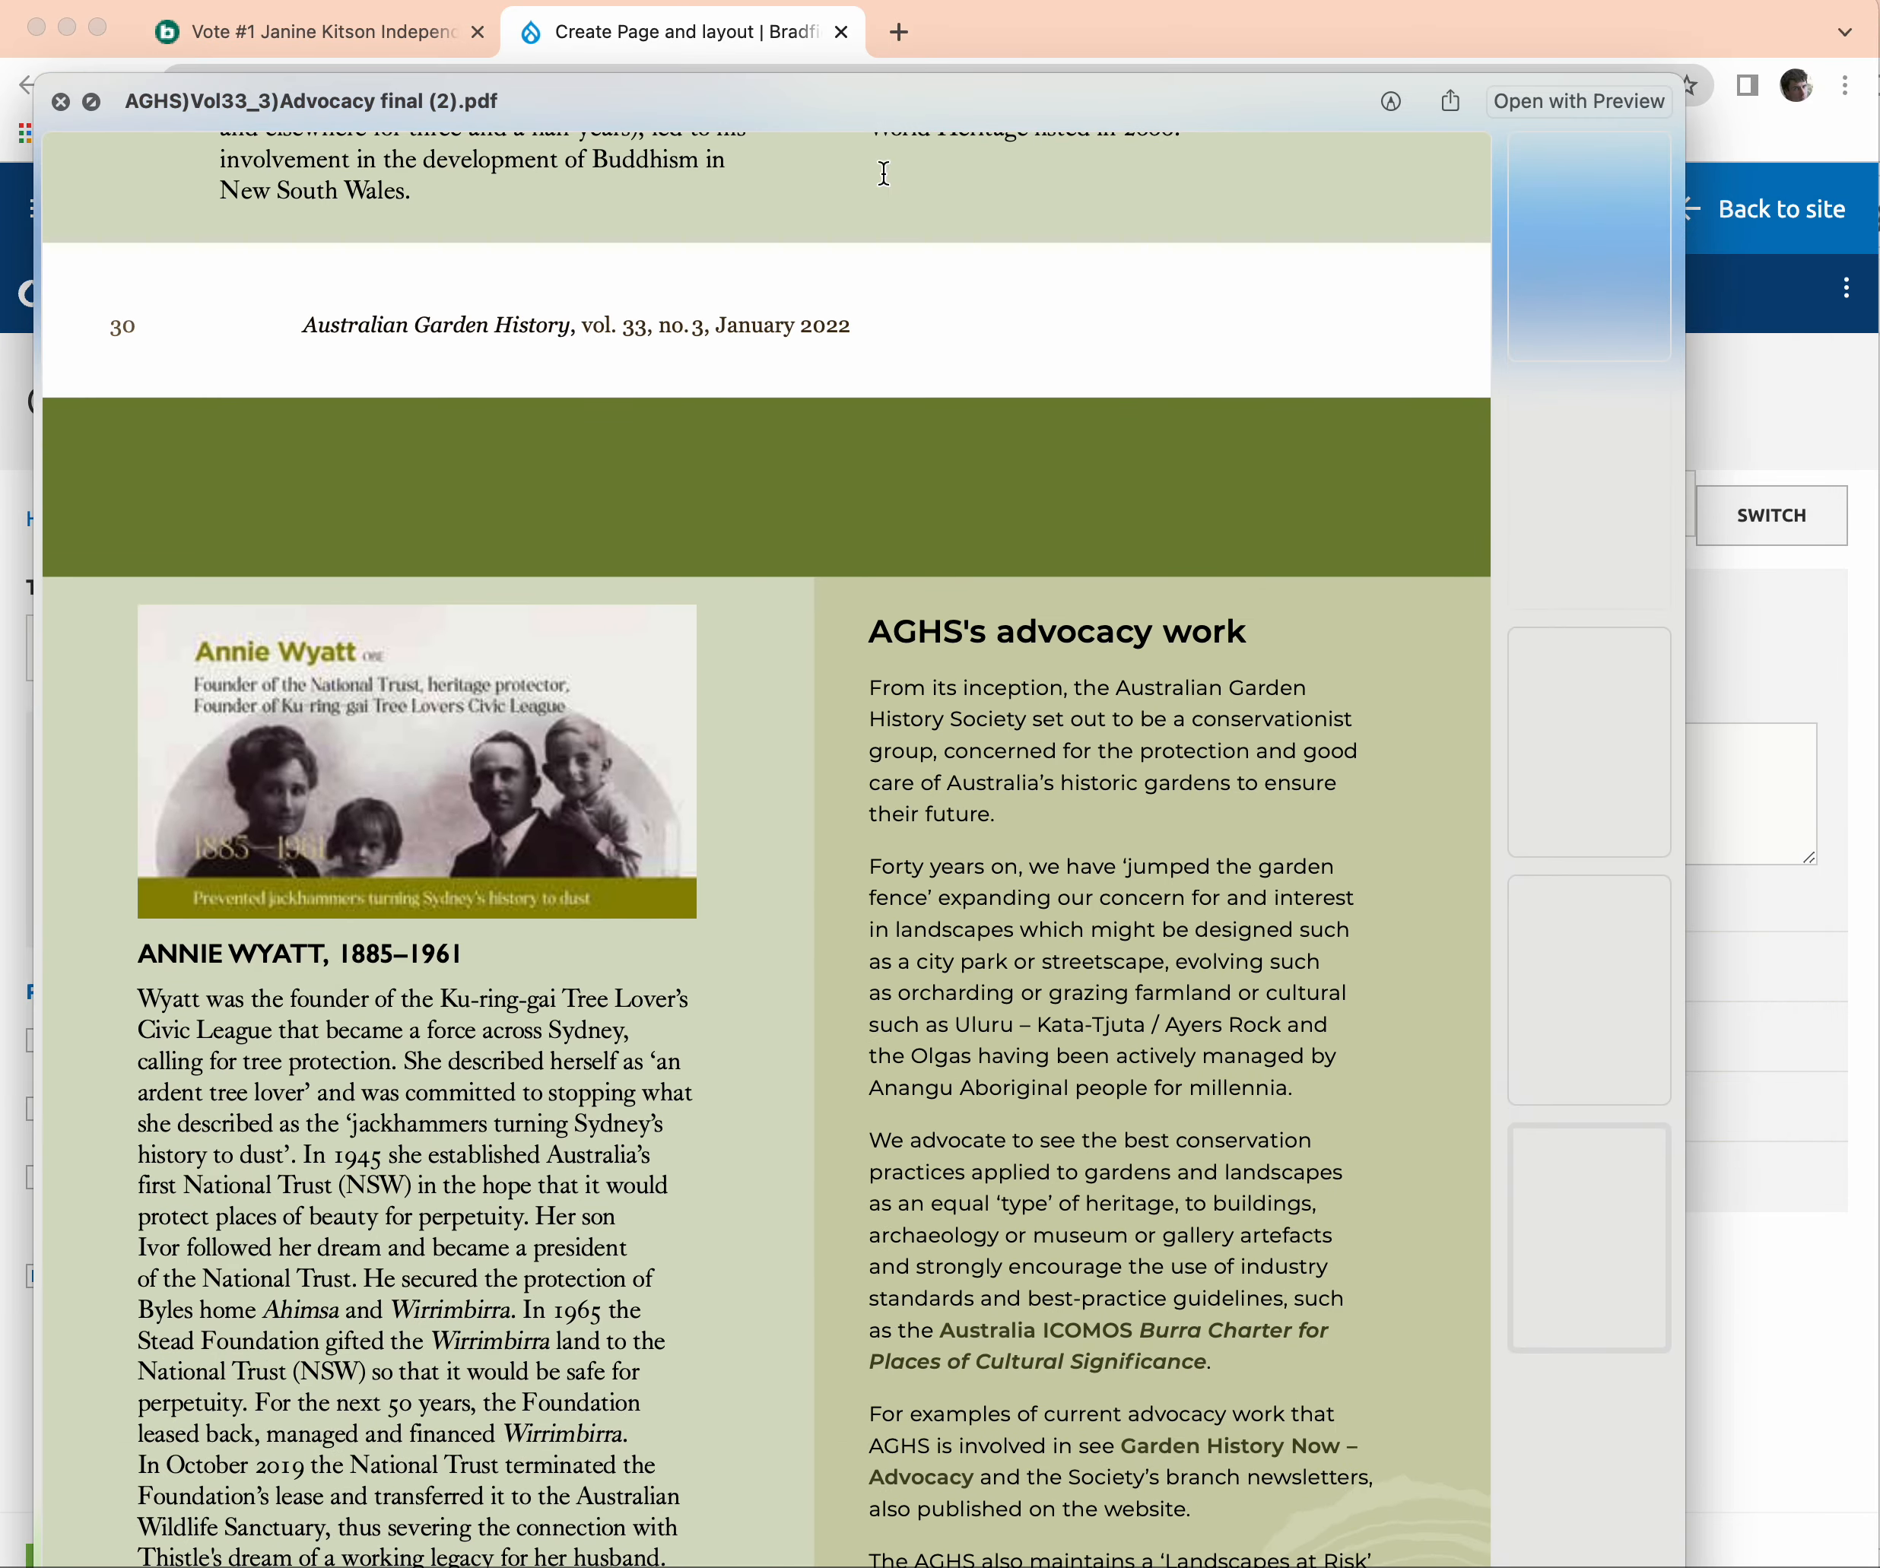
scroll(722, 789, up, 10)
scroll(723, 792, up, 15)
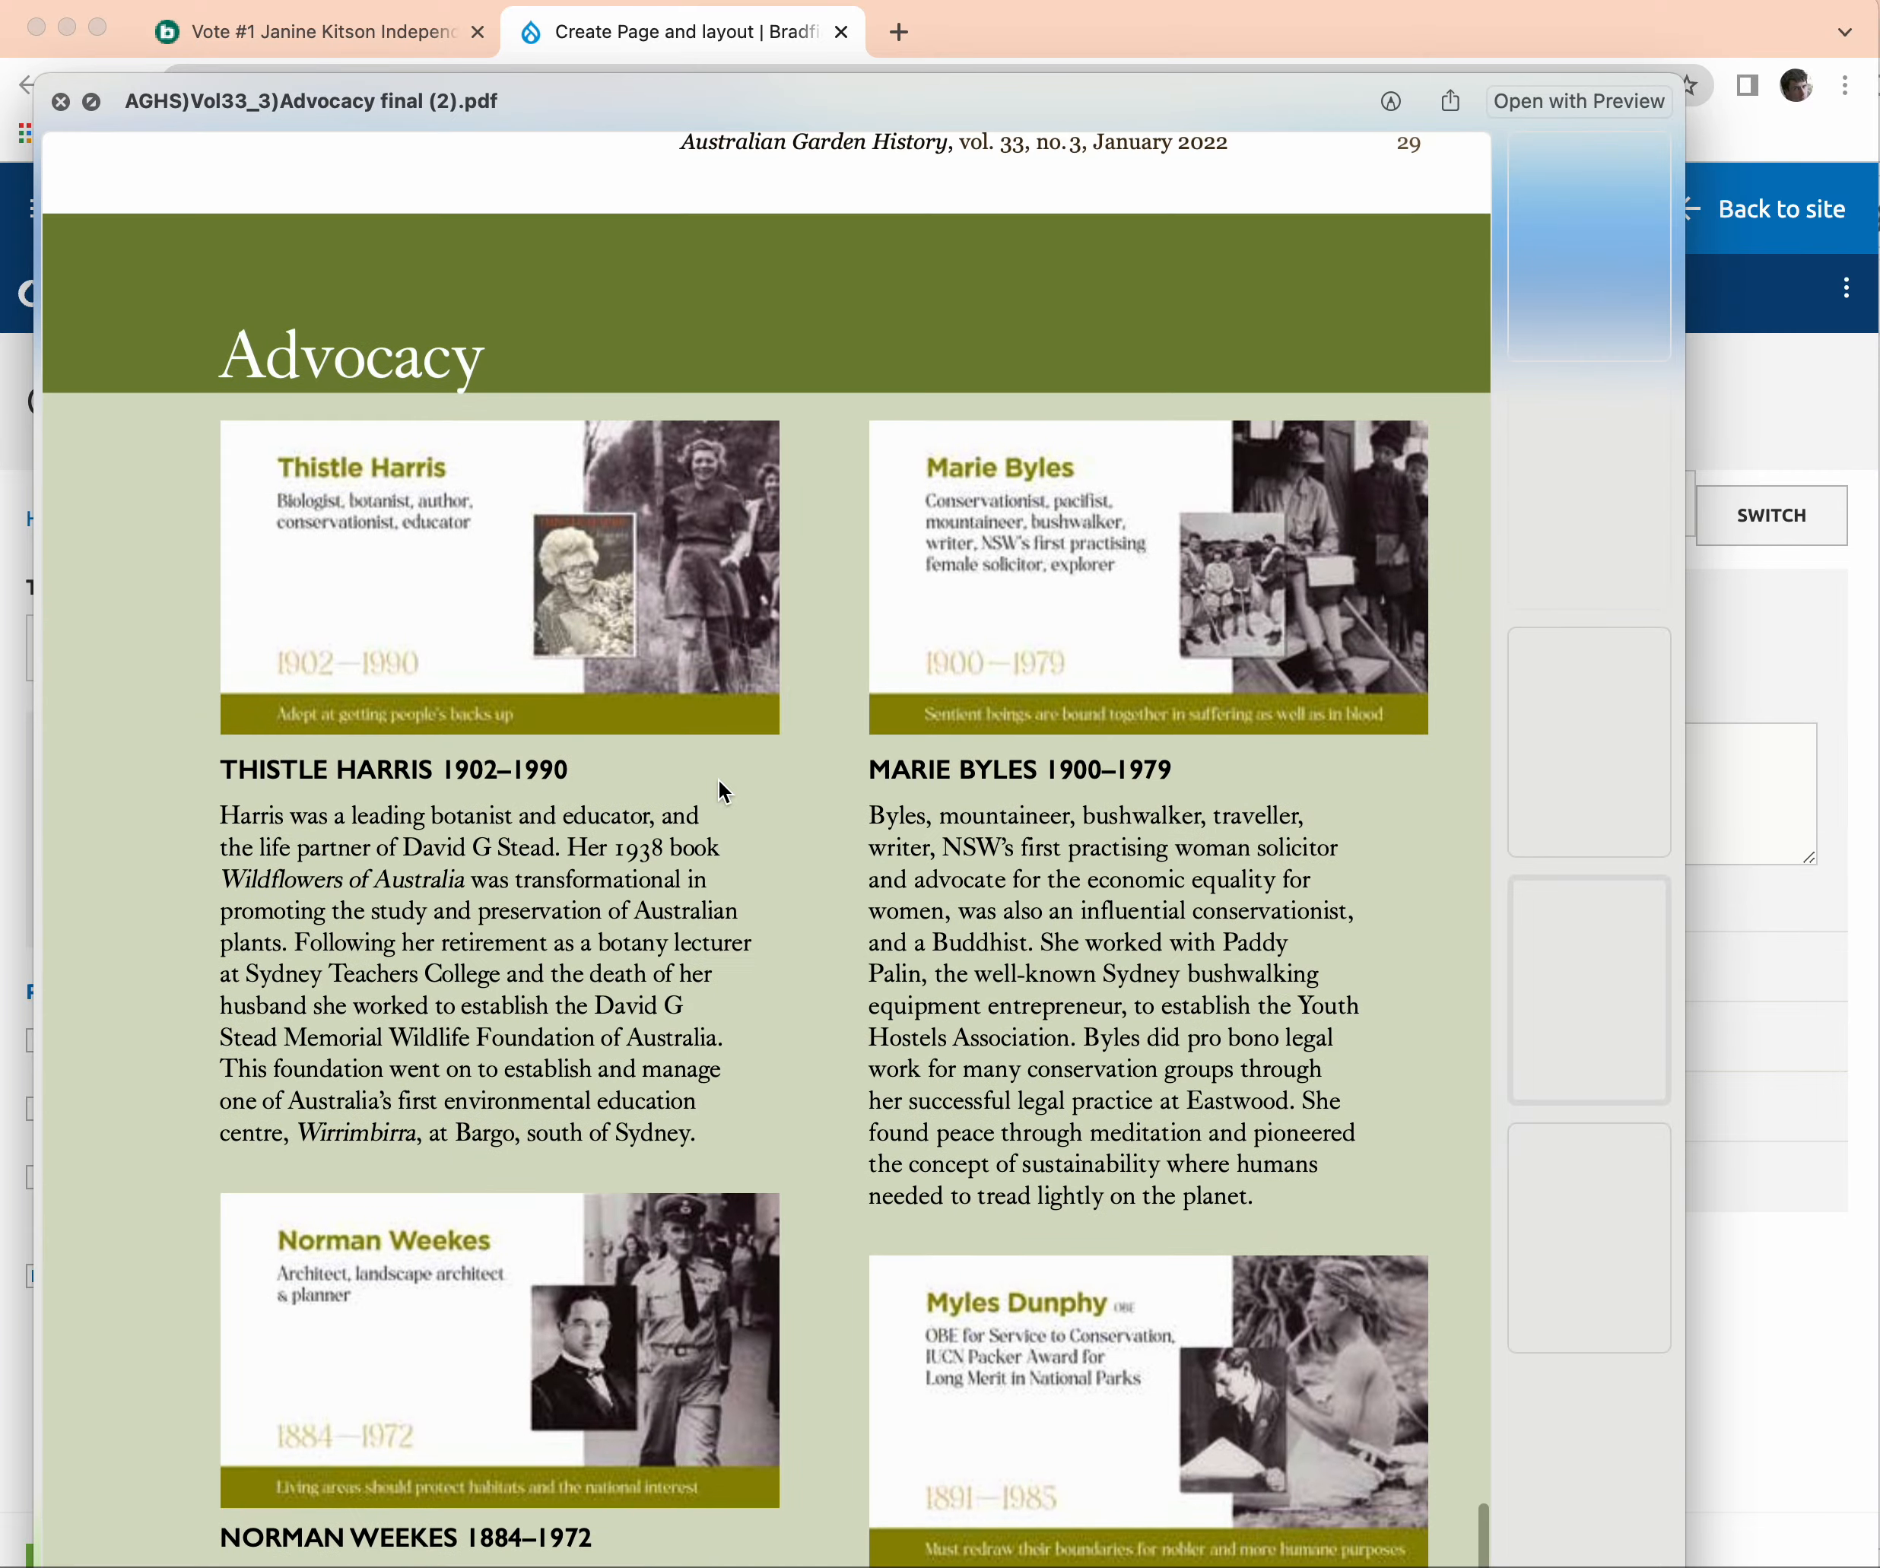
scroll(718, 781, up, 6)
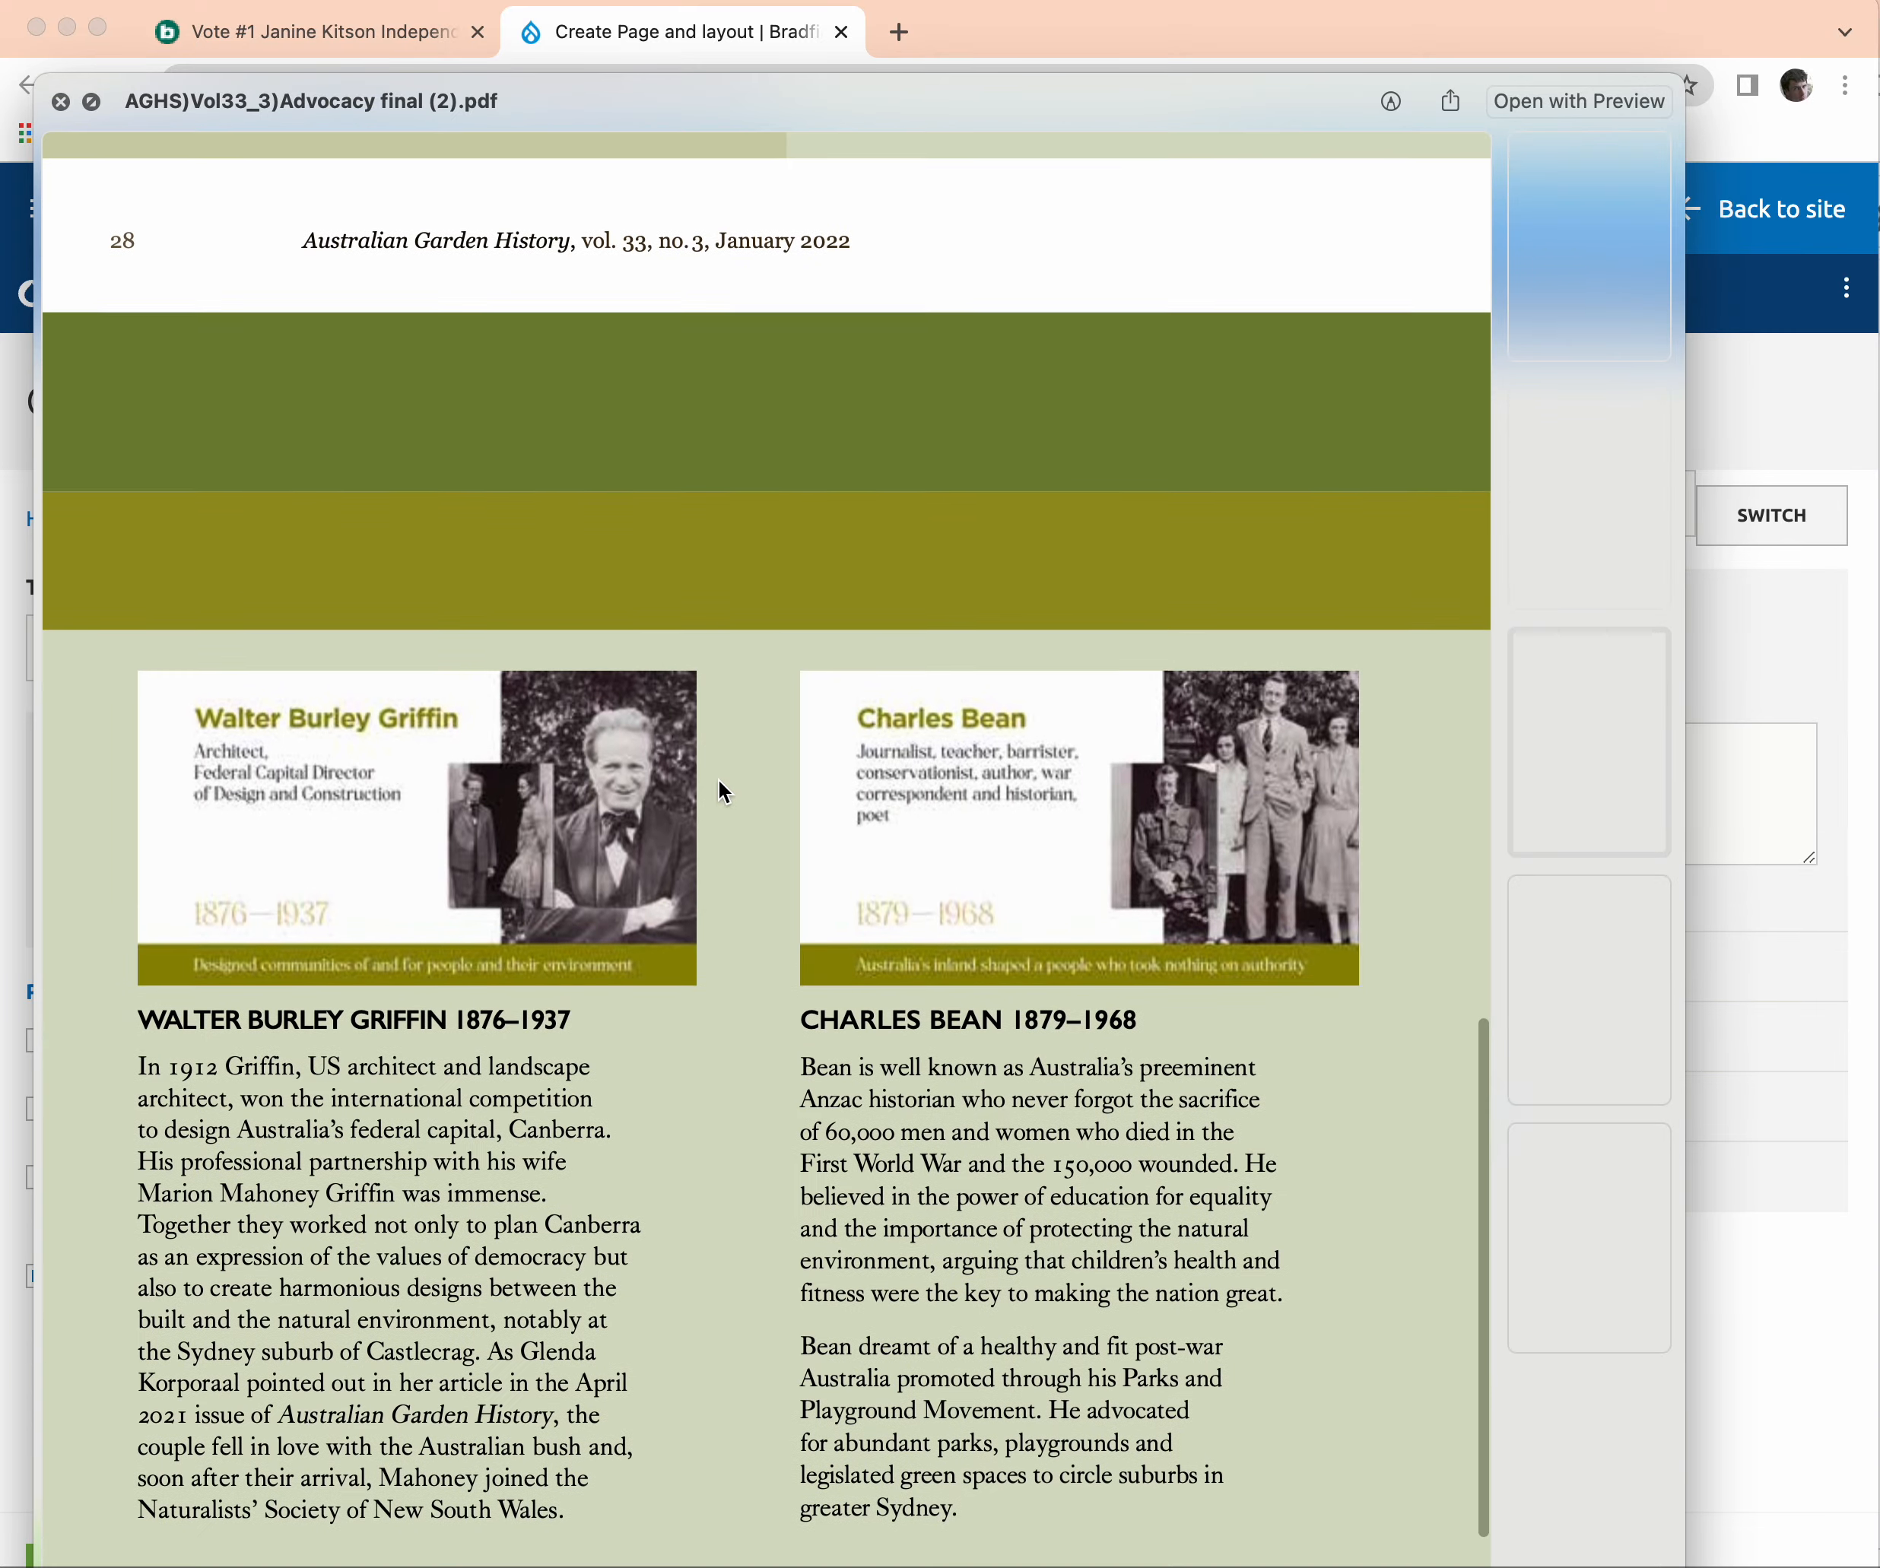
scroll(719, 791, up, 15)
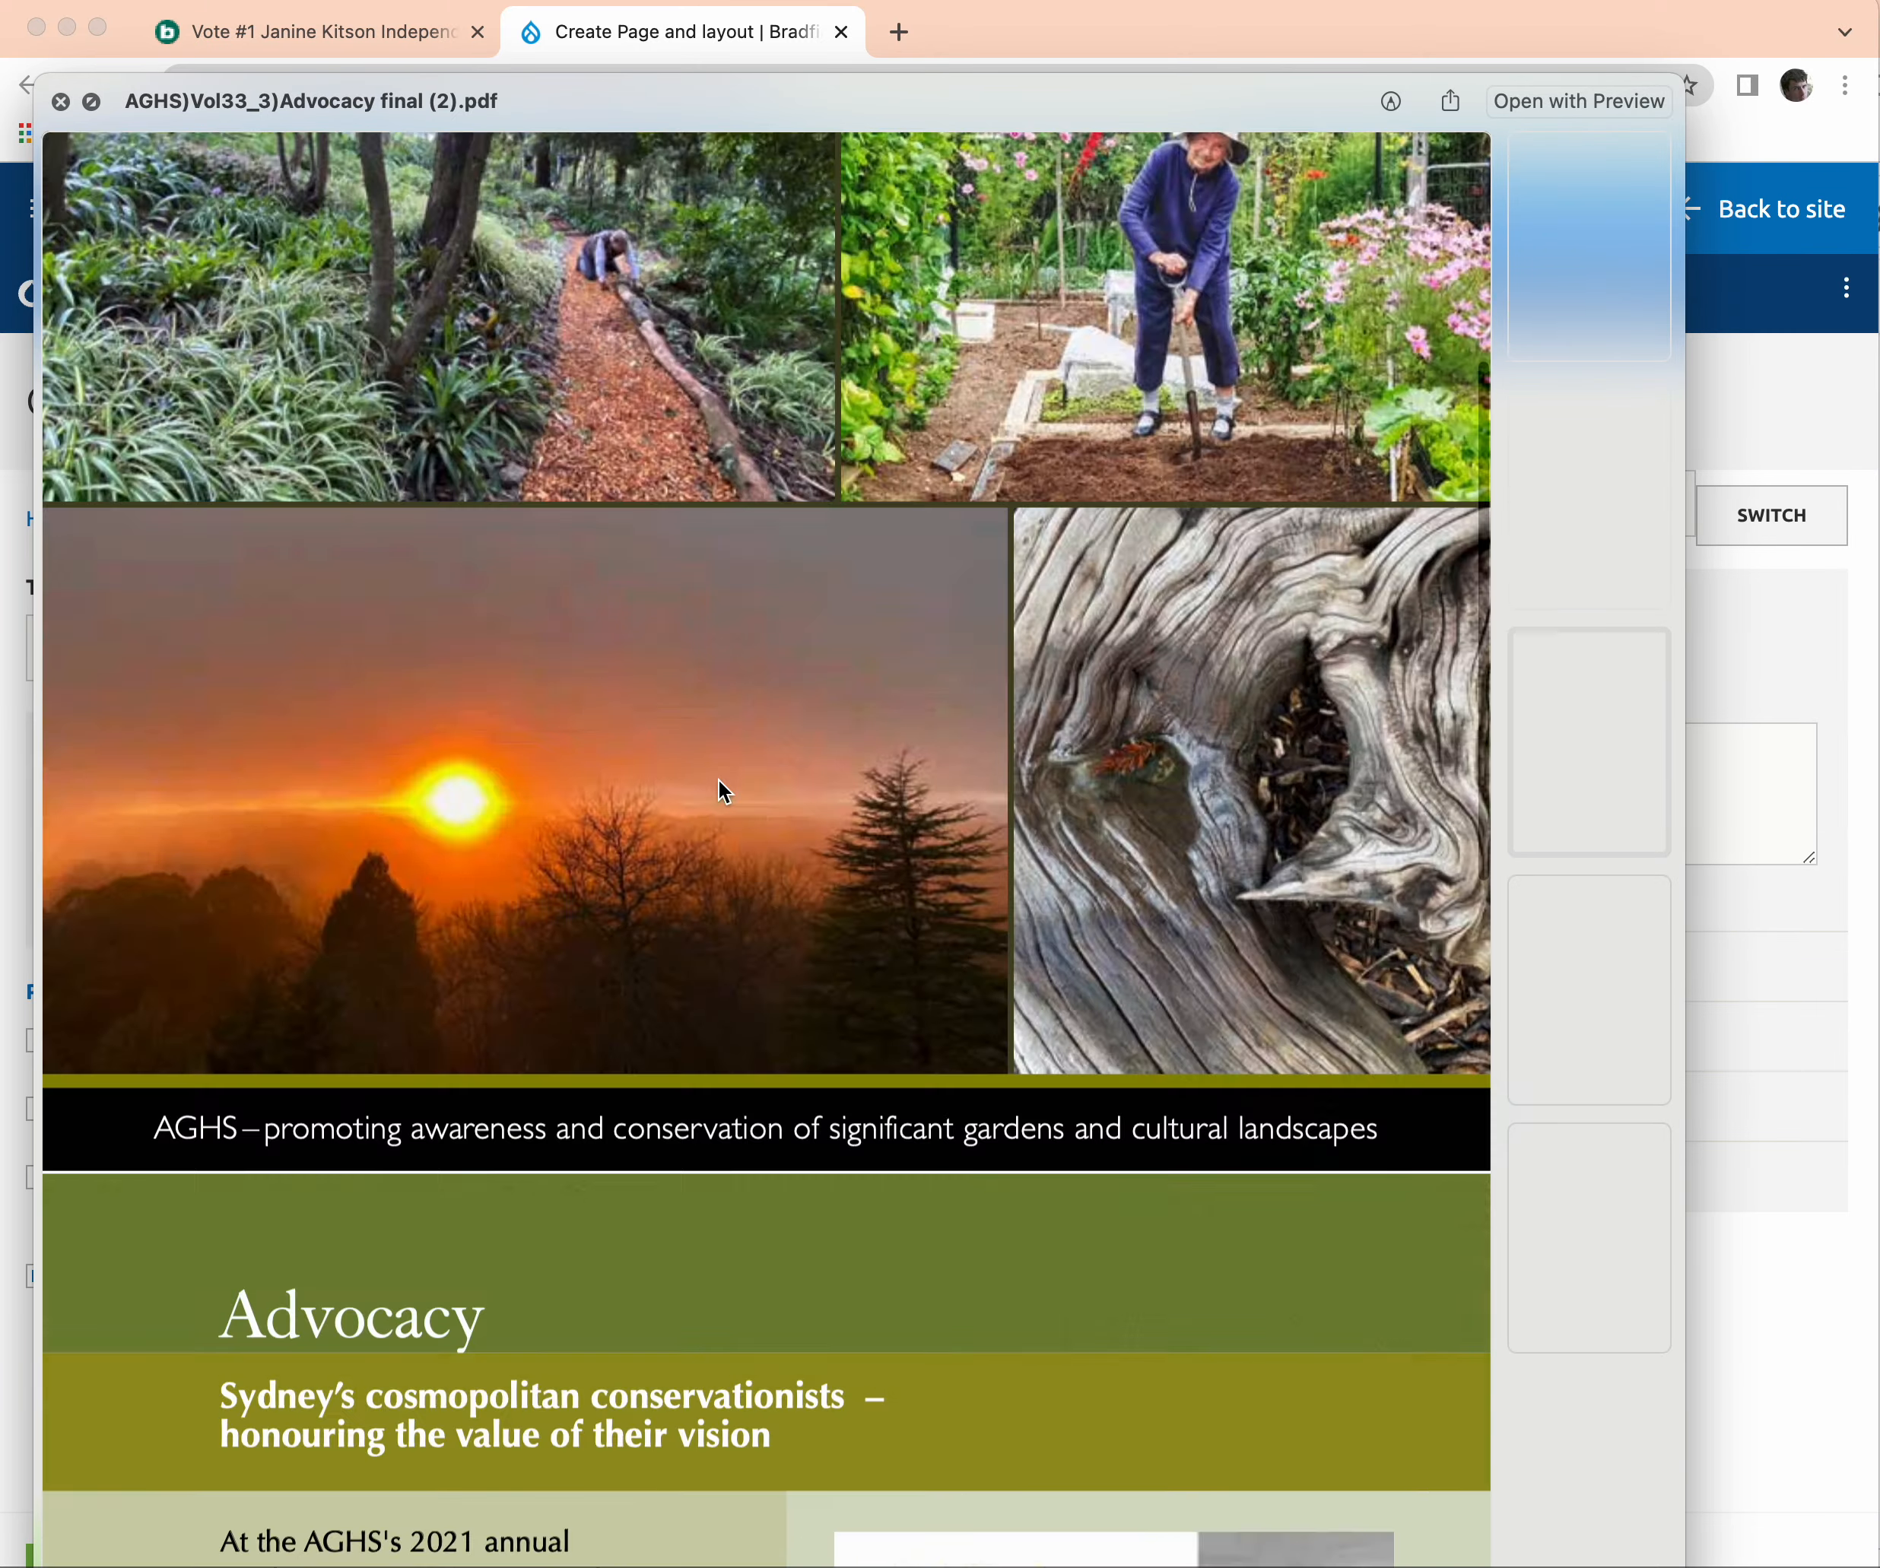
scroll(720, 792, down, 8)
scroll(718, 781, down, 13)
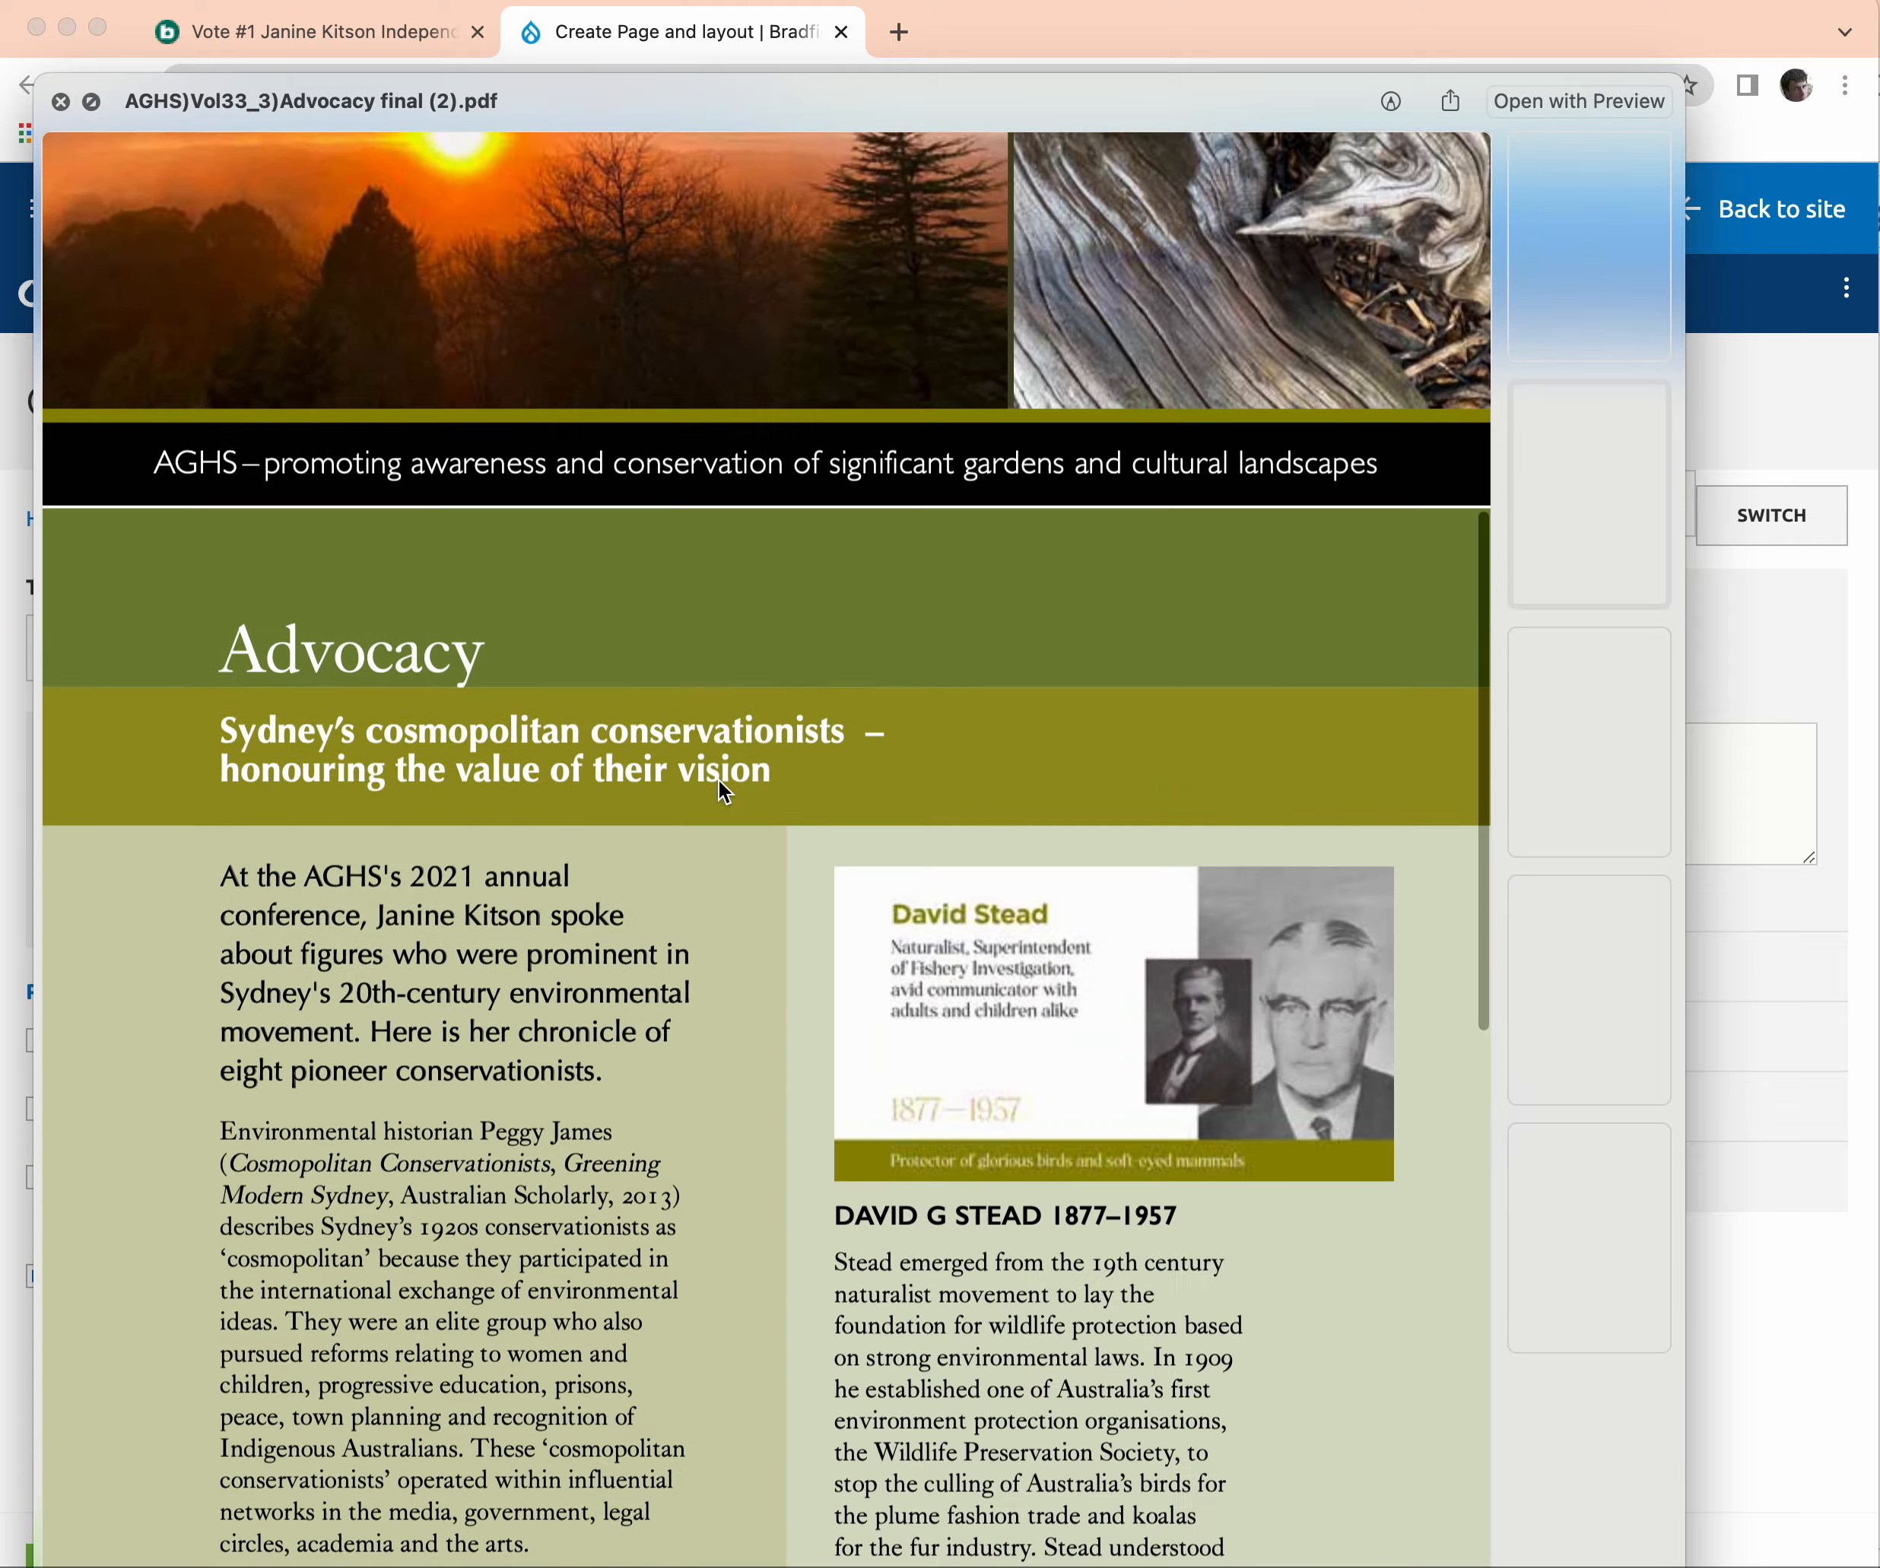
scroll(719, 782, down, 20)
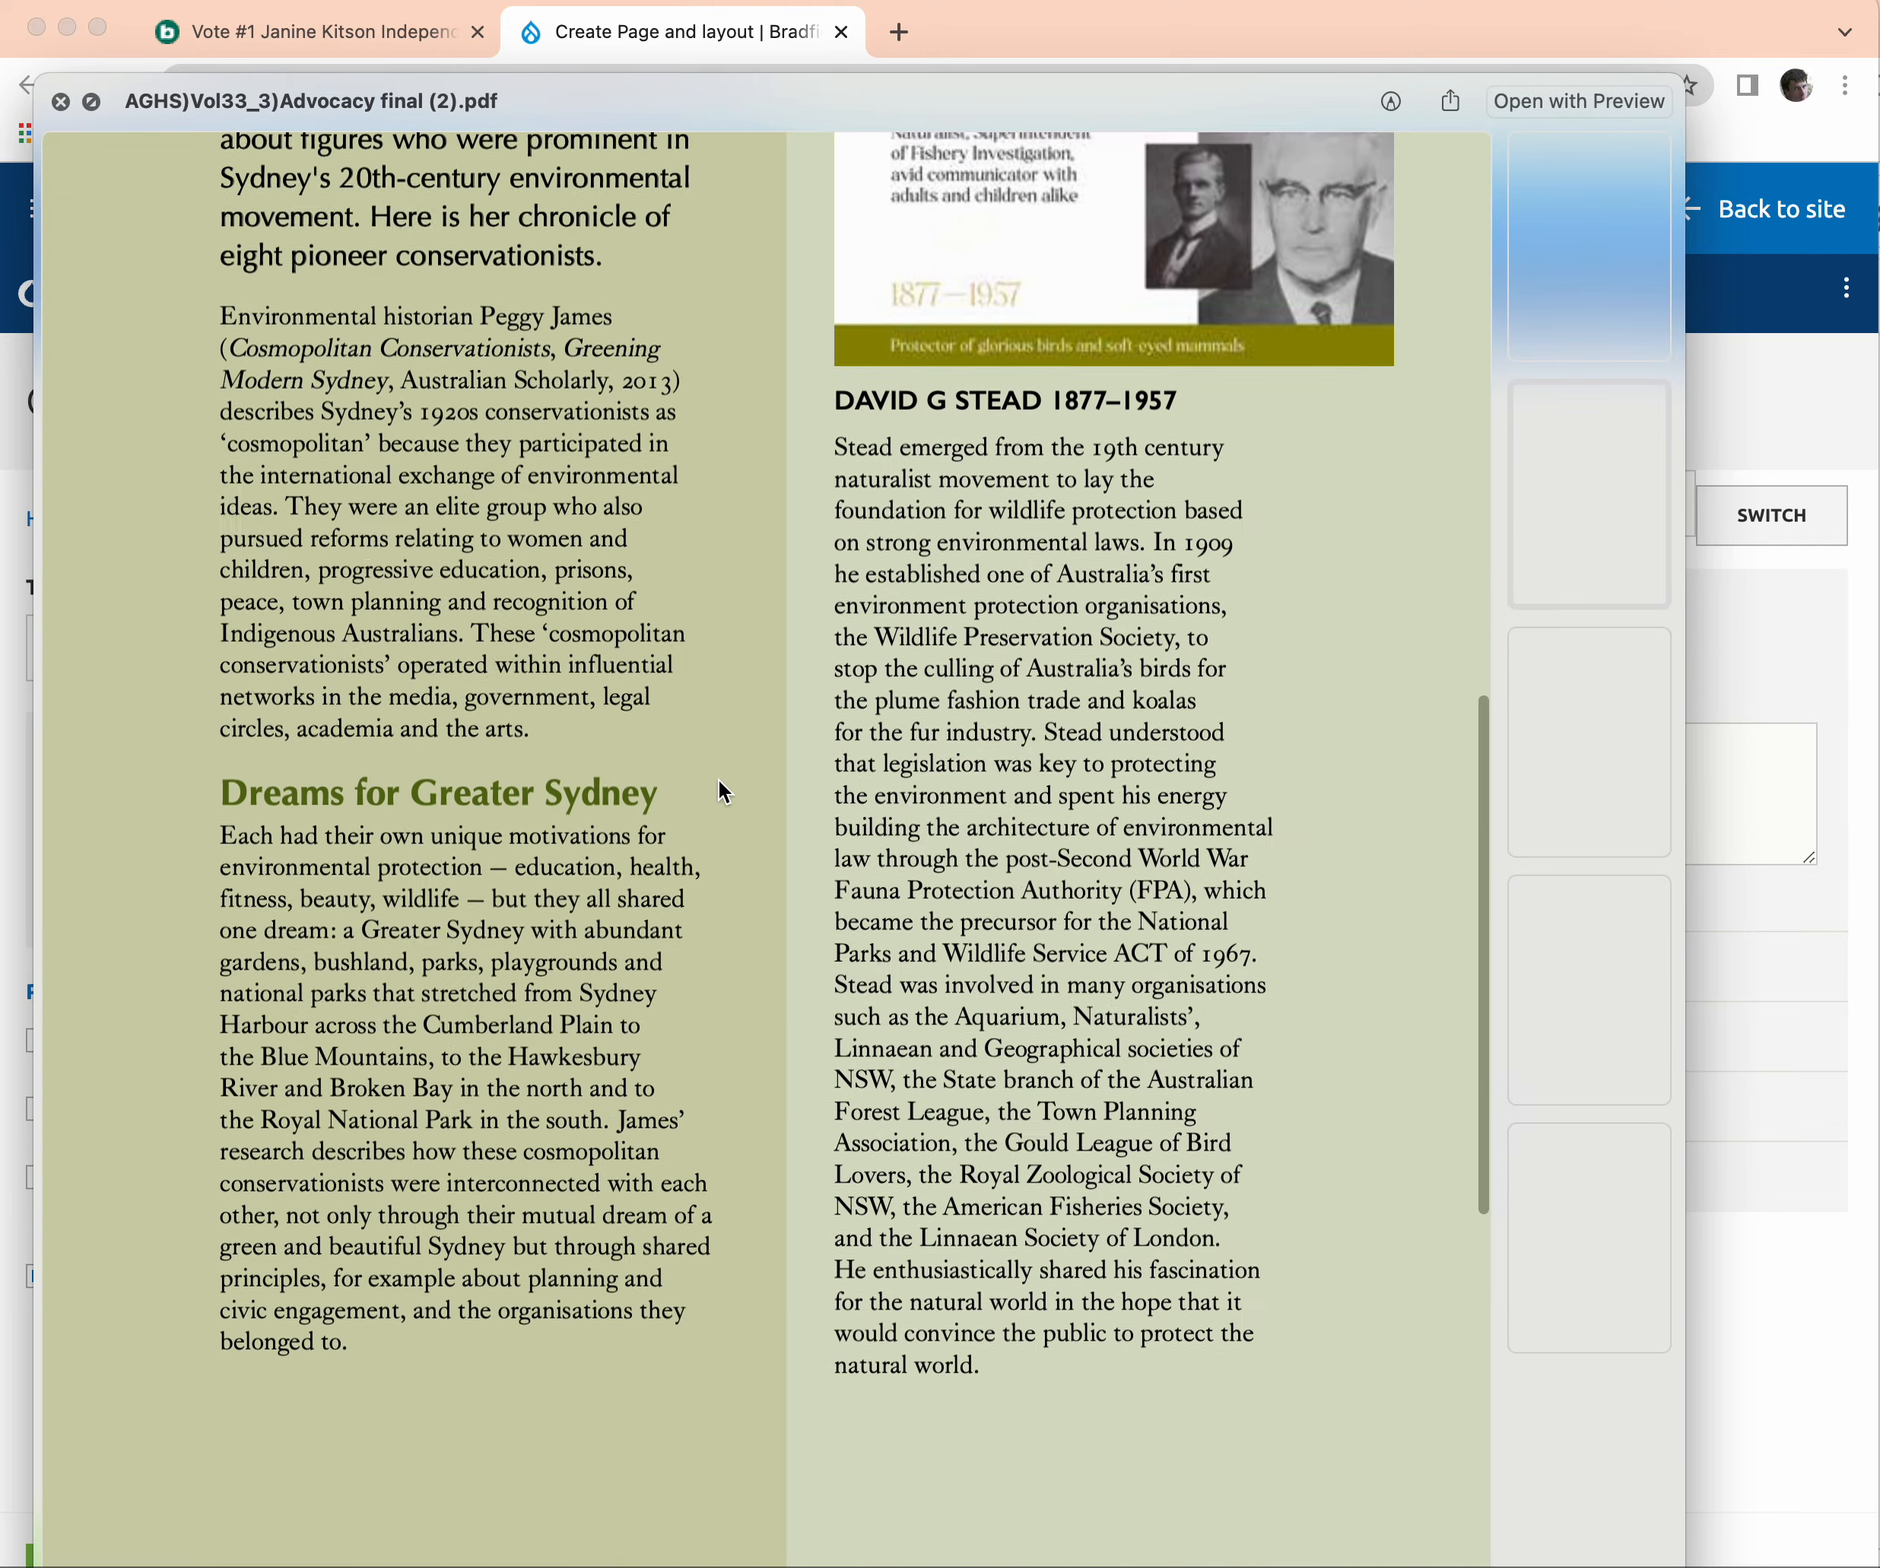
scroll(719, 783, down, 19)
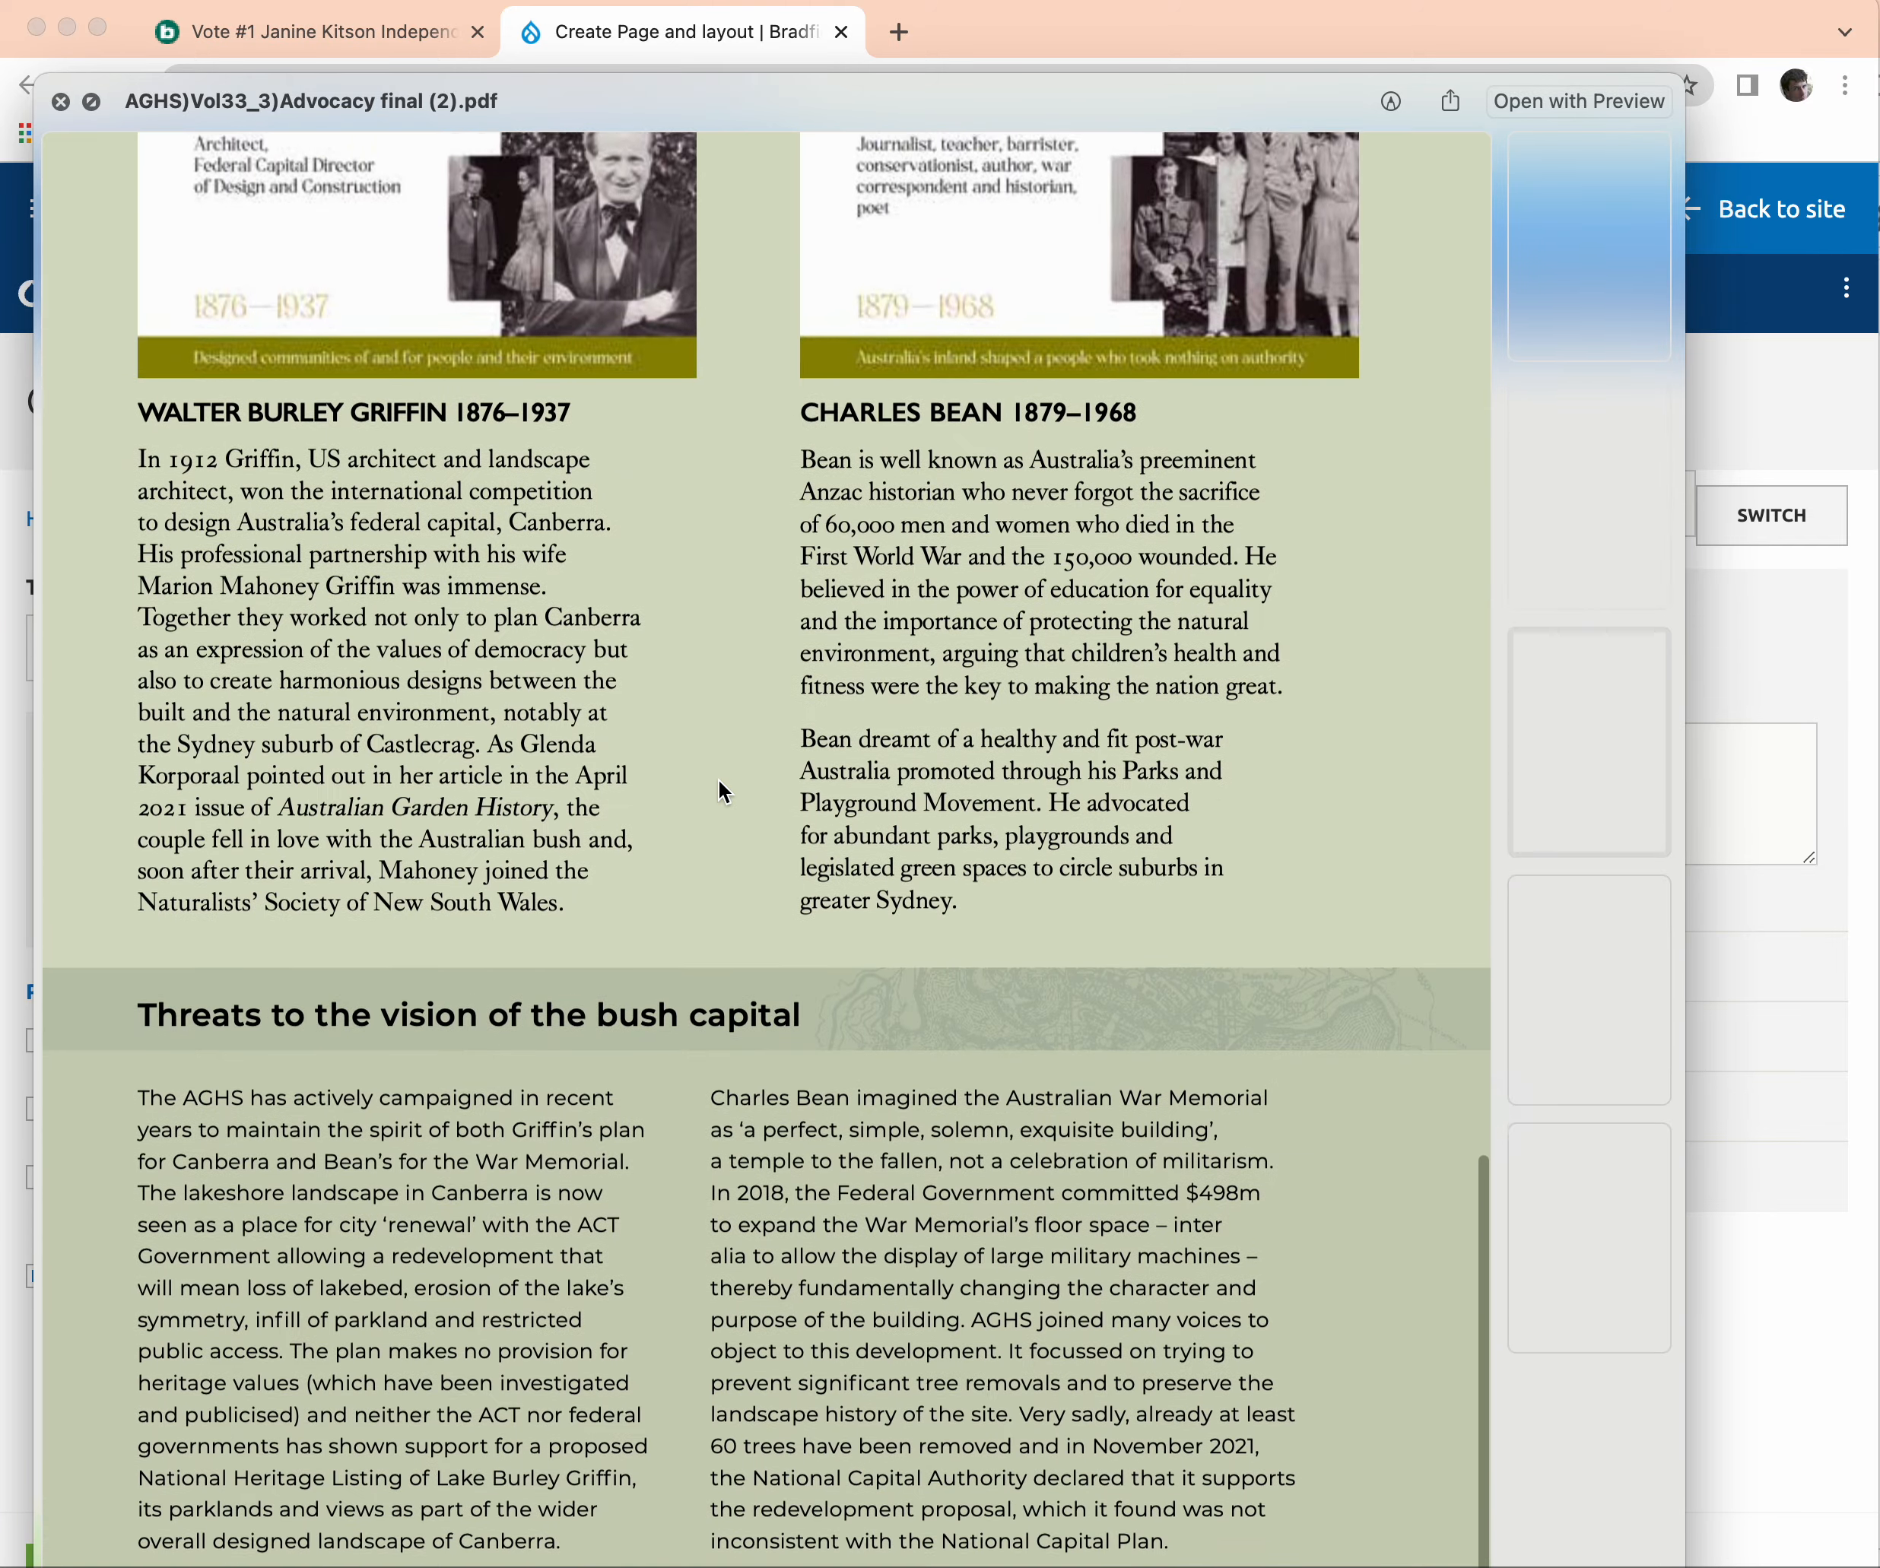
scroll(719, 784, down, 20)
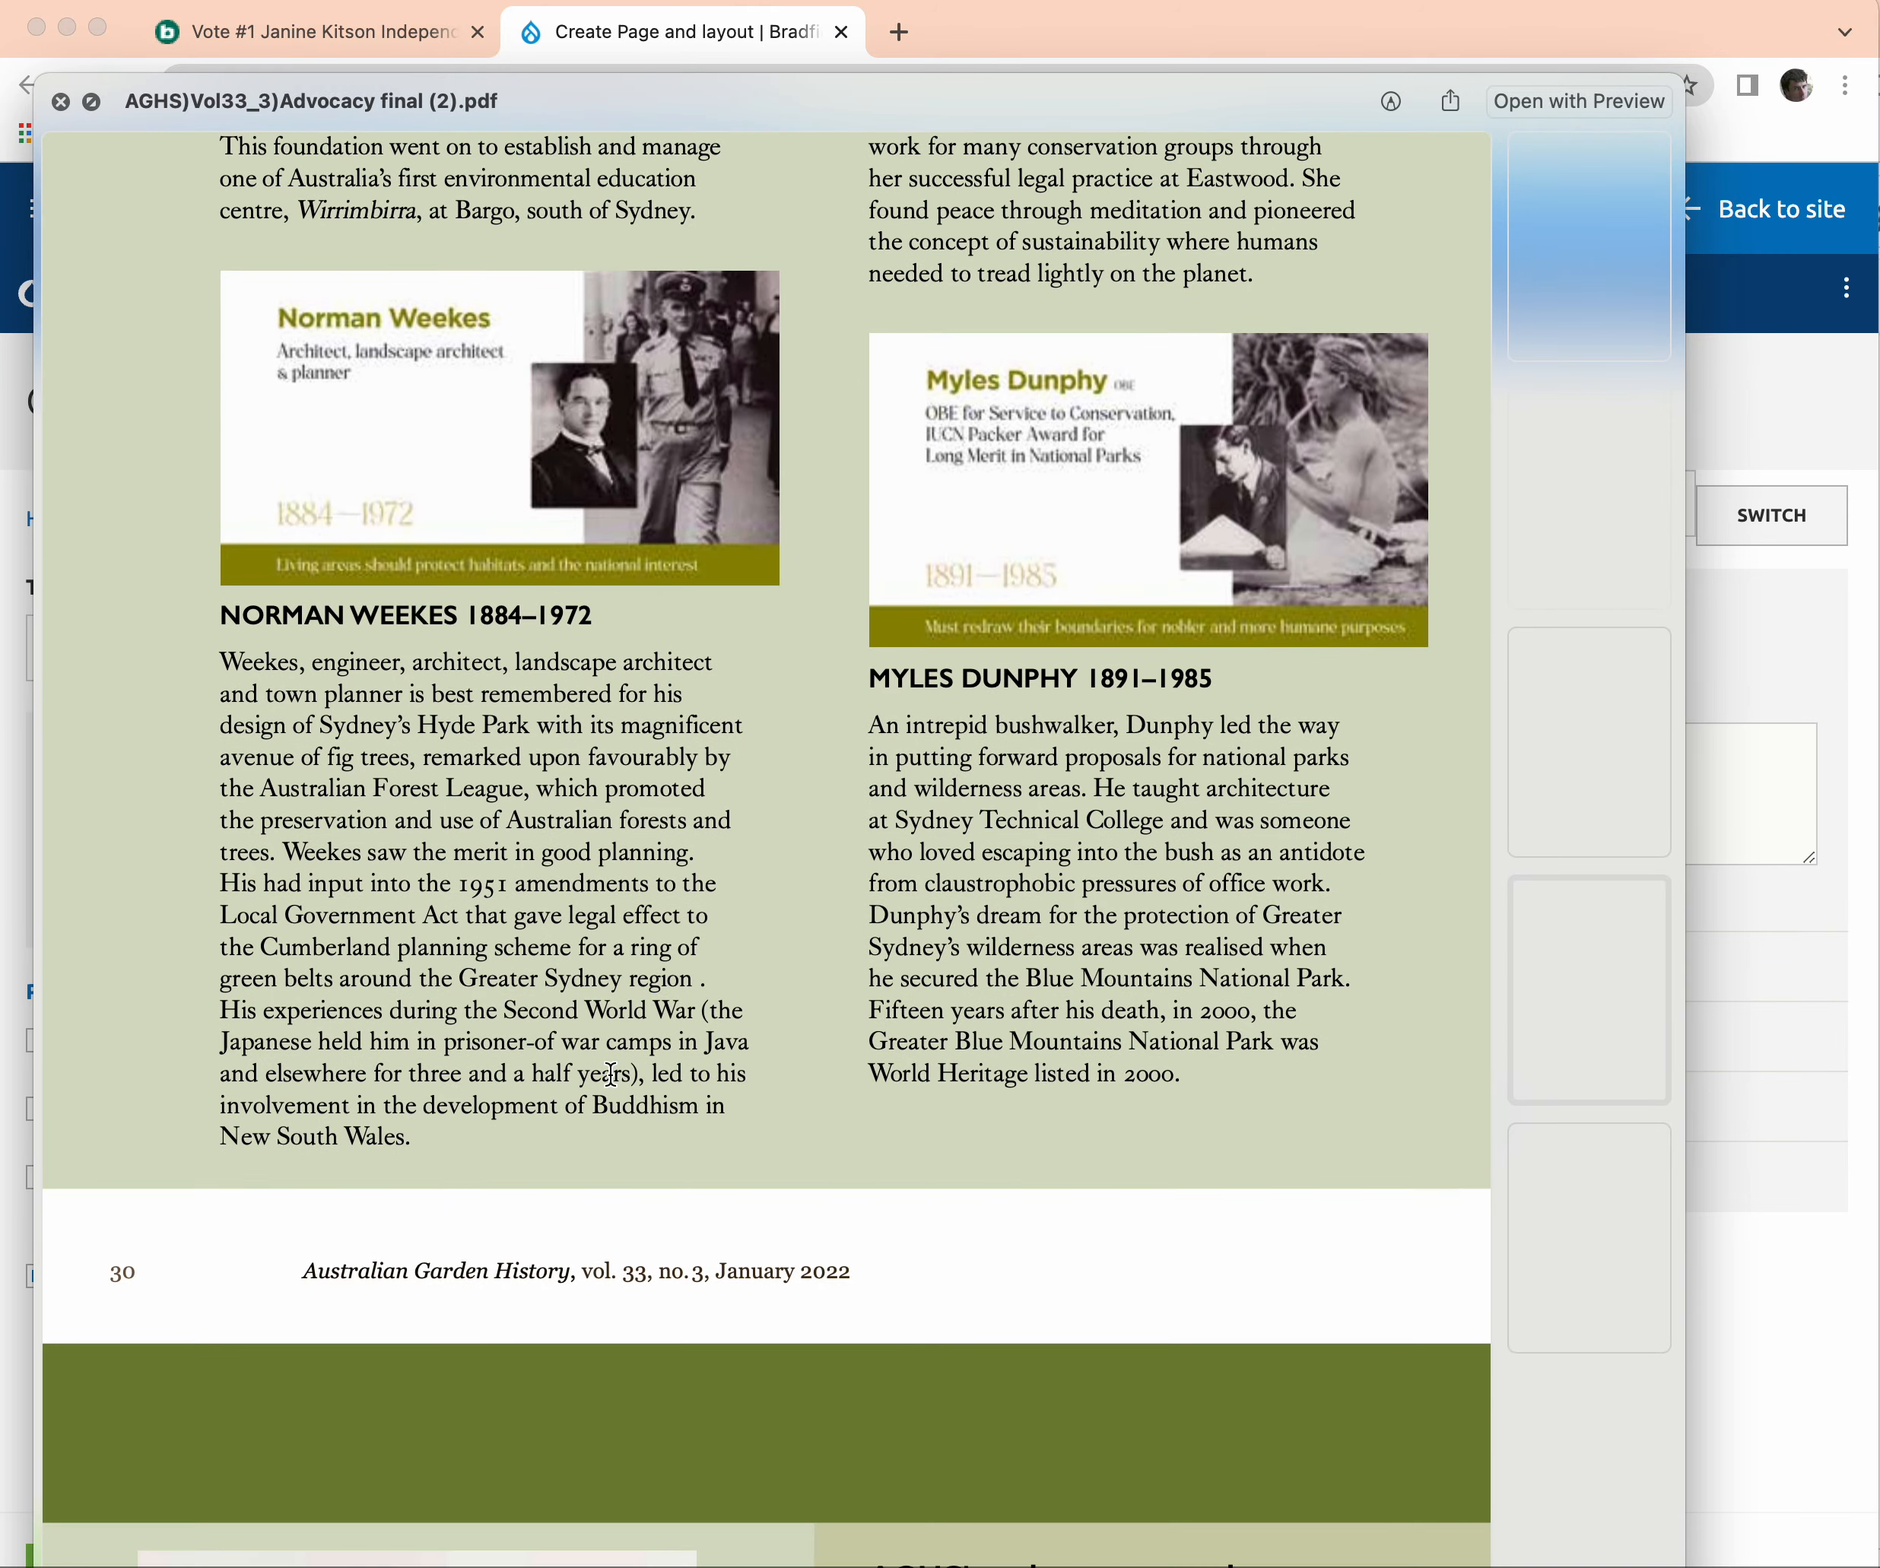
scroll(720, 781, up, 4)
drag(745, 103, 1425, 60)
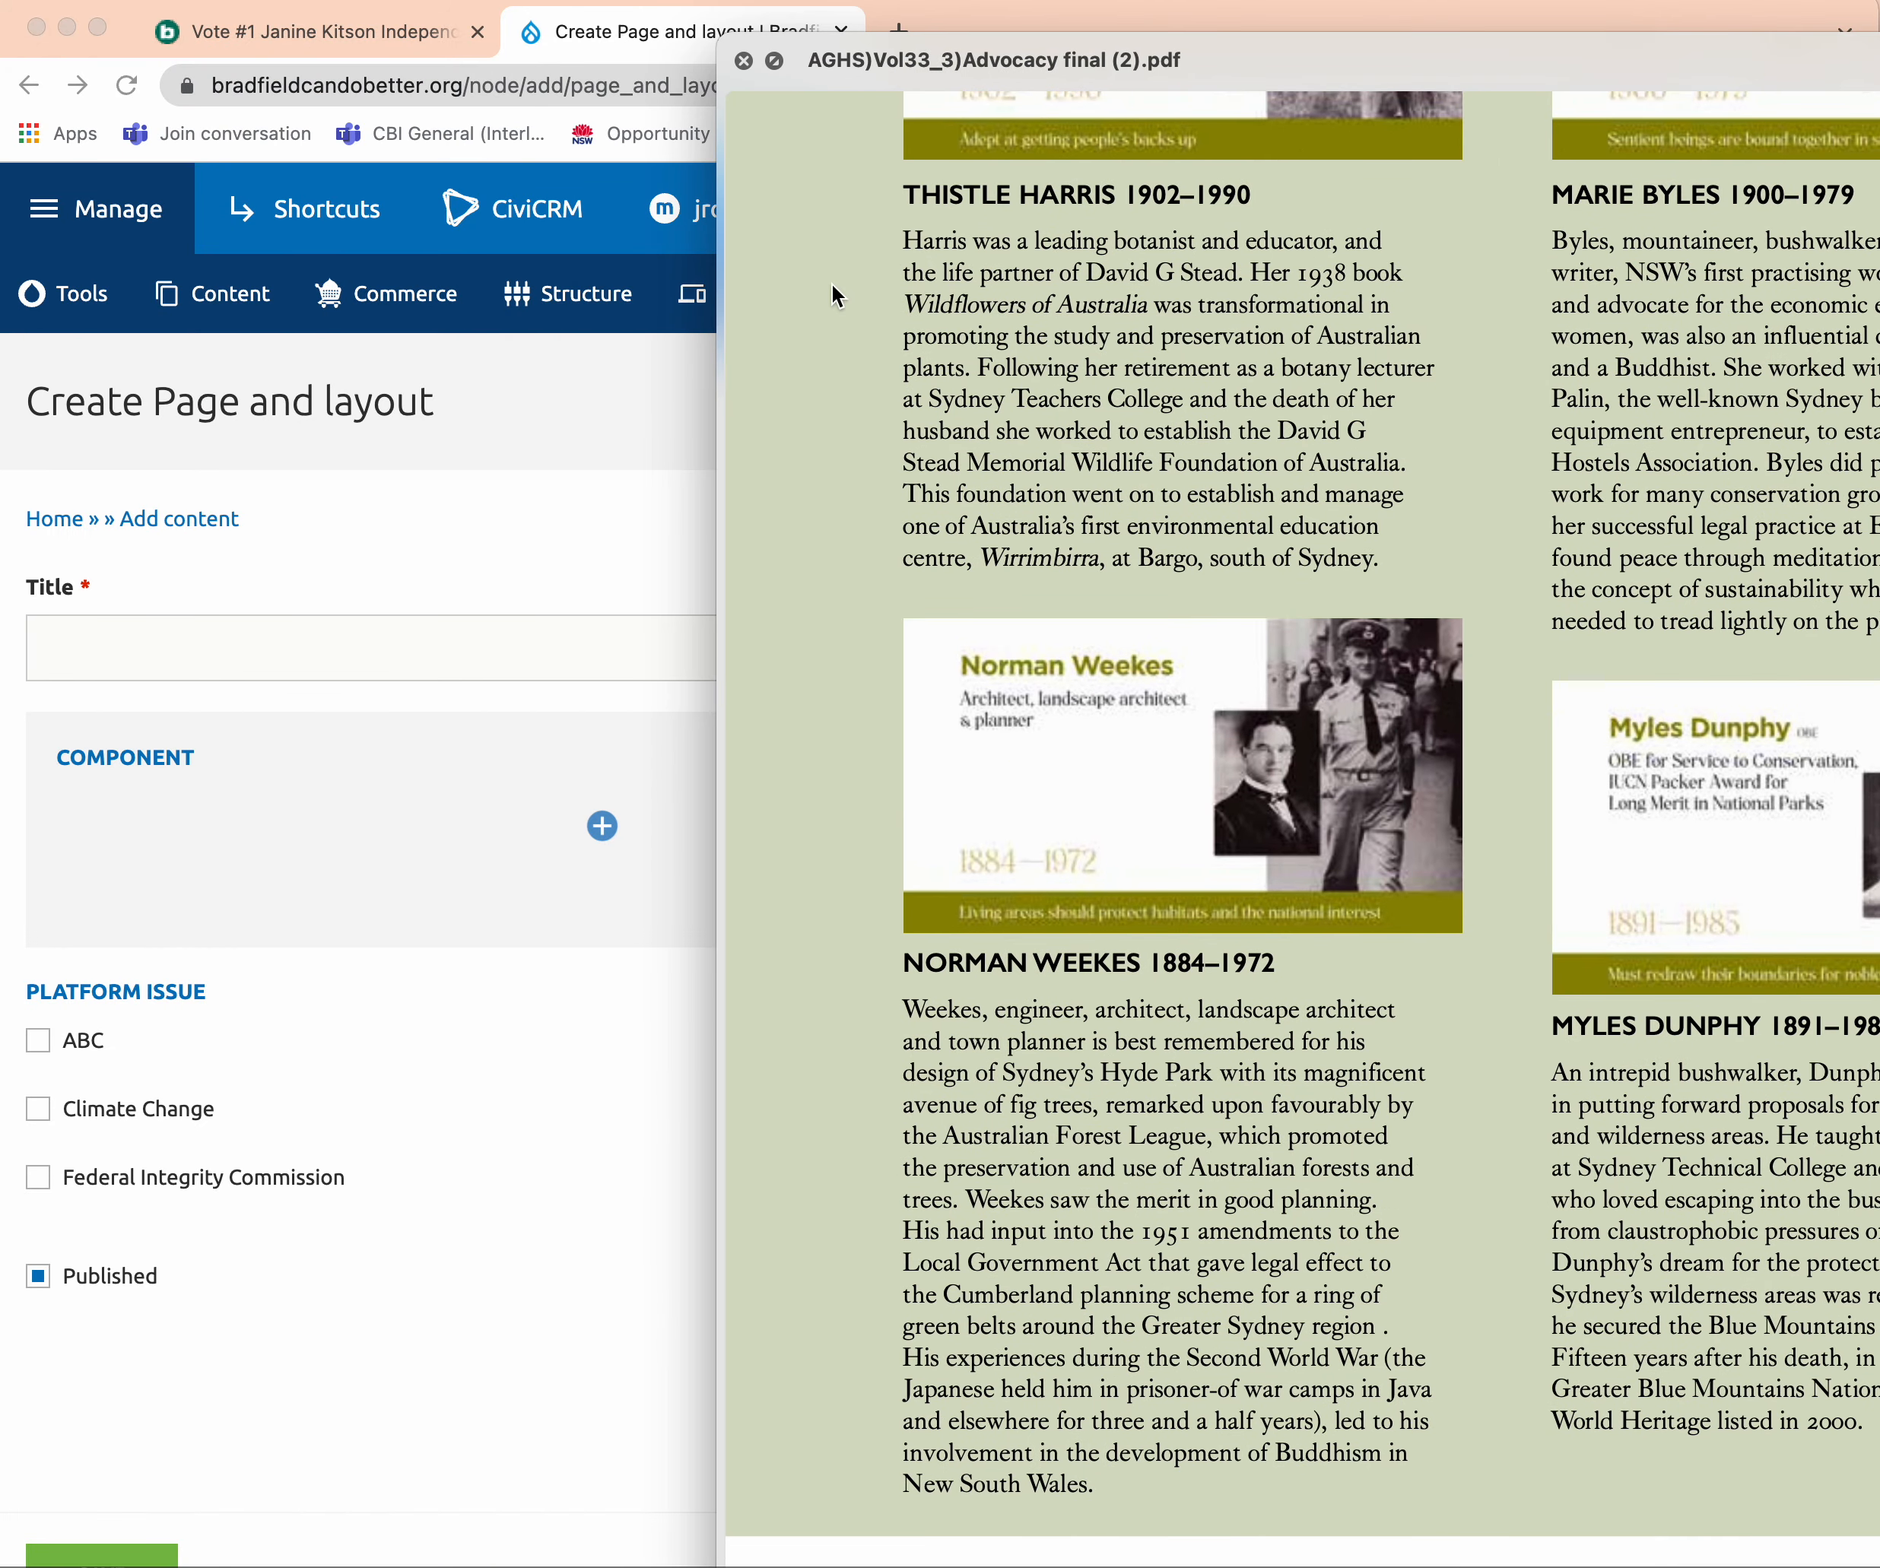
Add a row with the plain side-by-side Two column layout to the page's Component area.
click(544, 513)
click(603, 826)
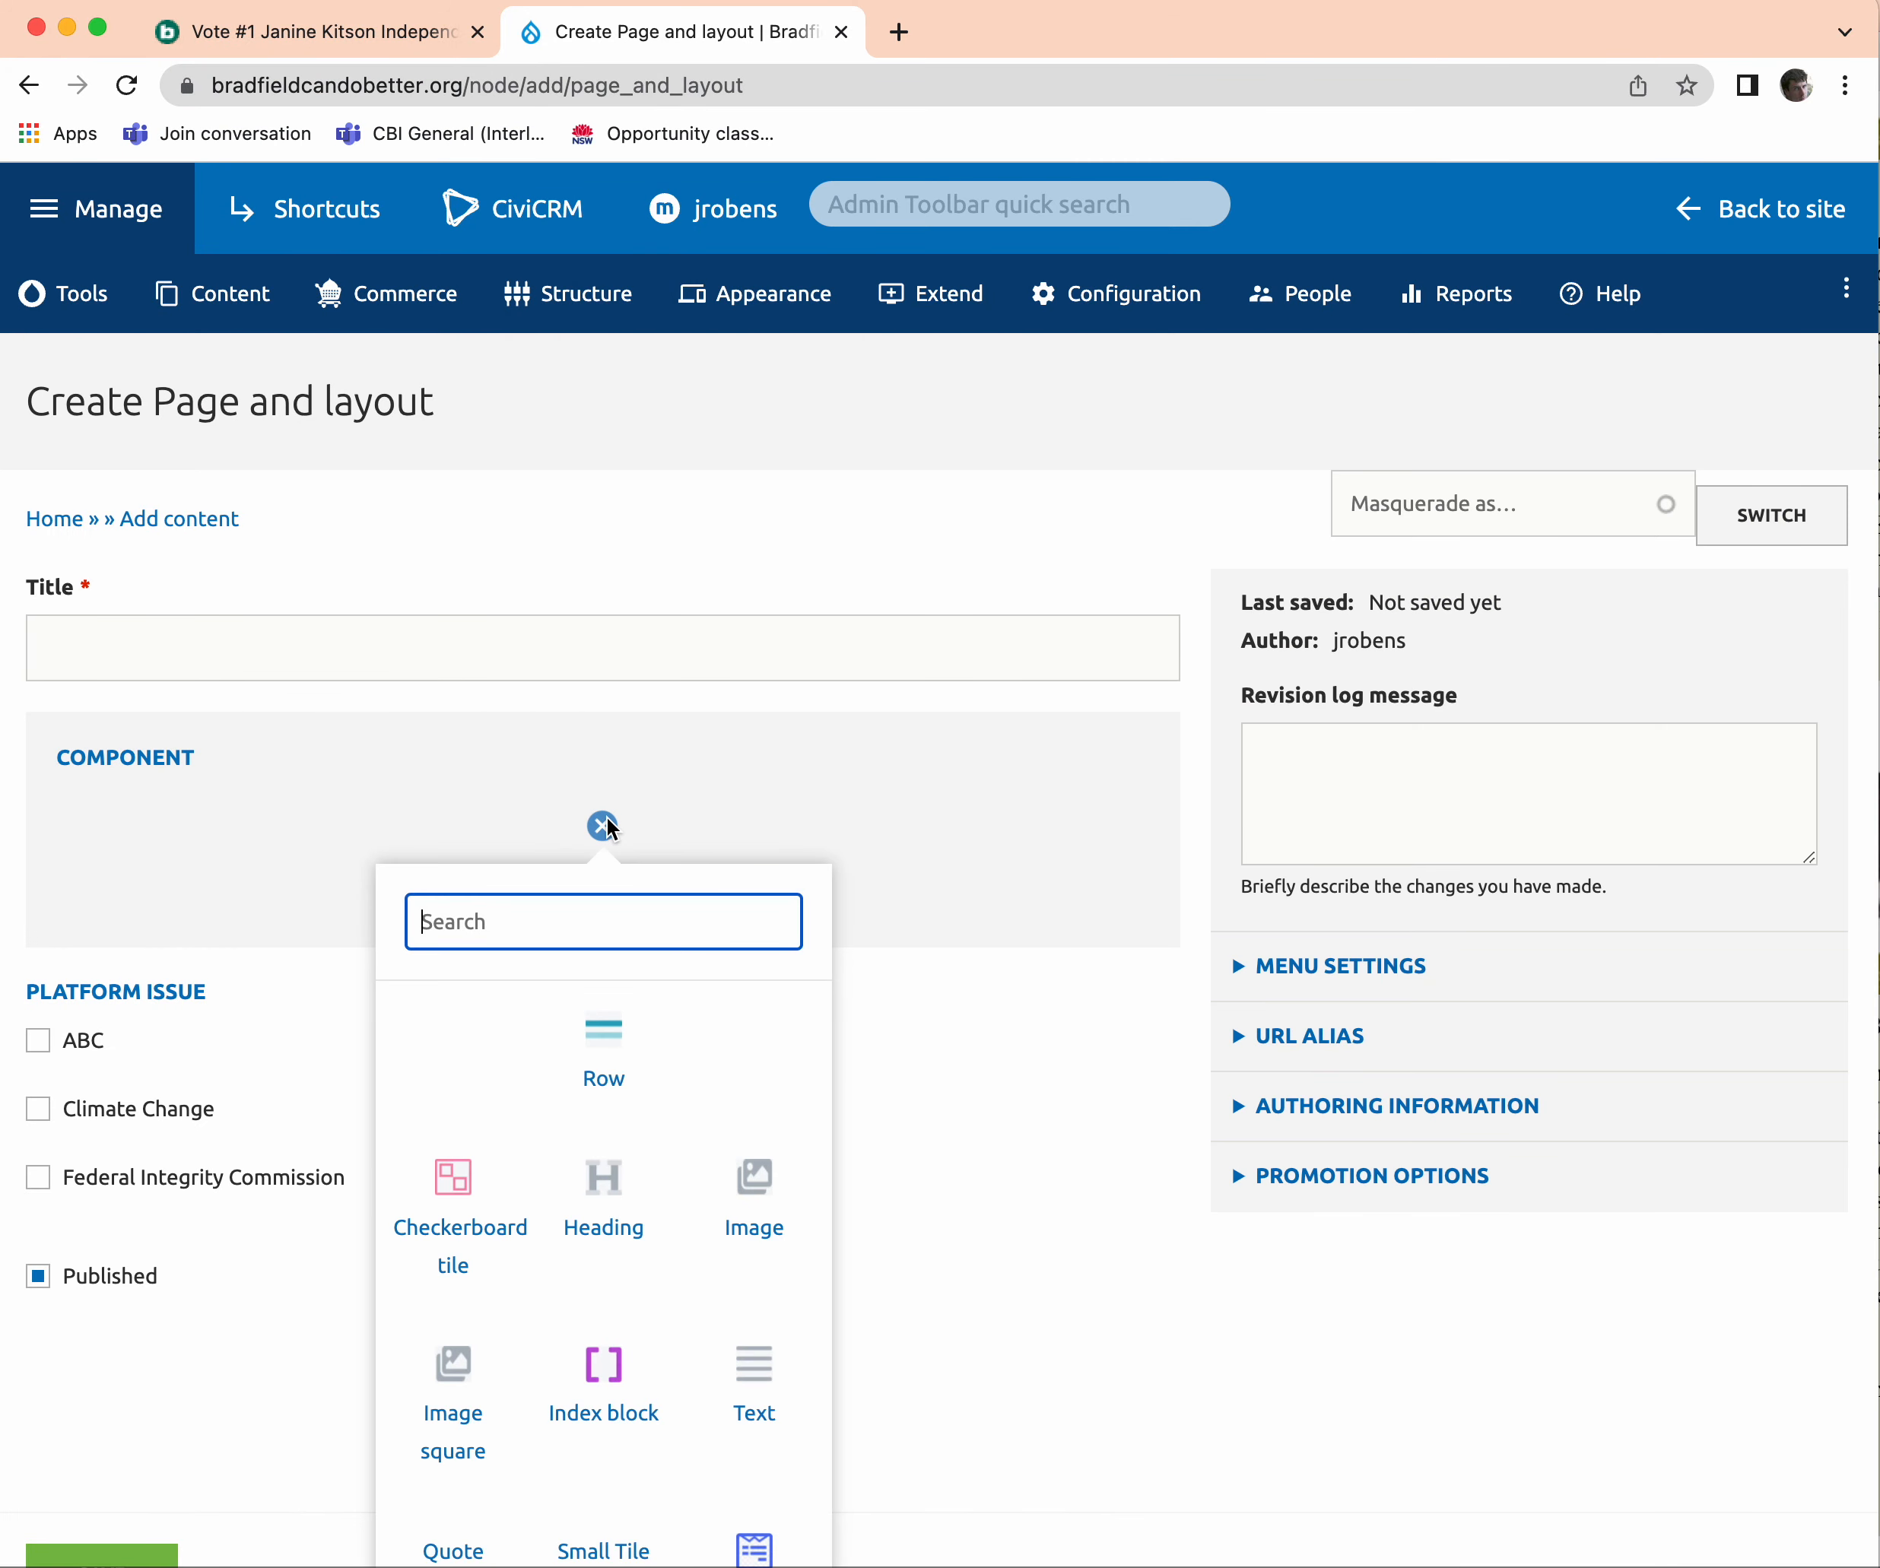
click(619, 1040)
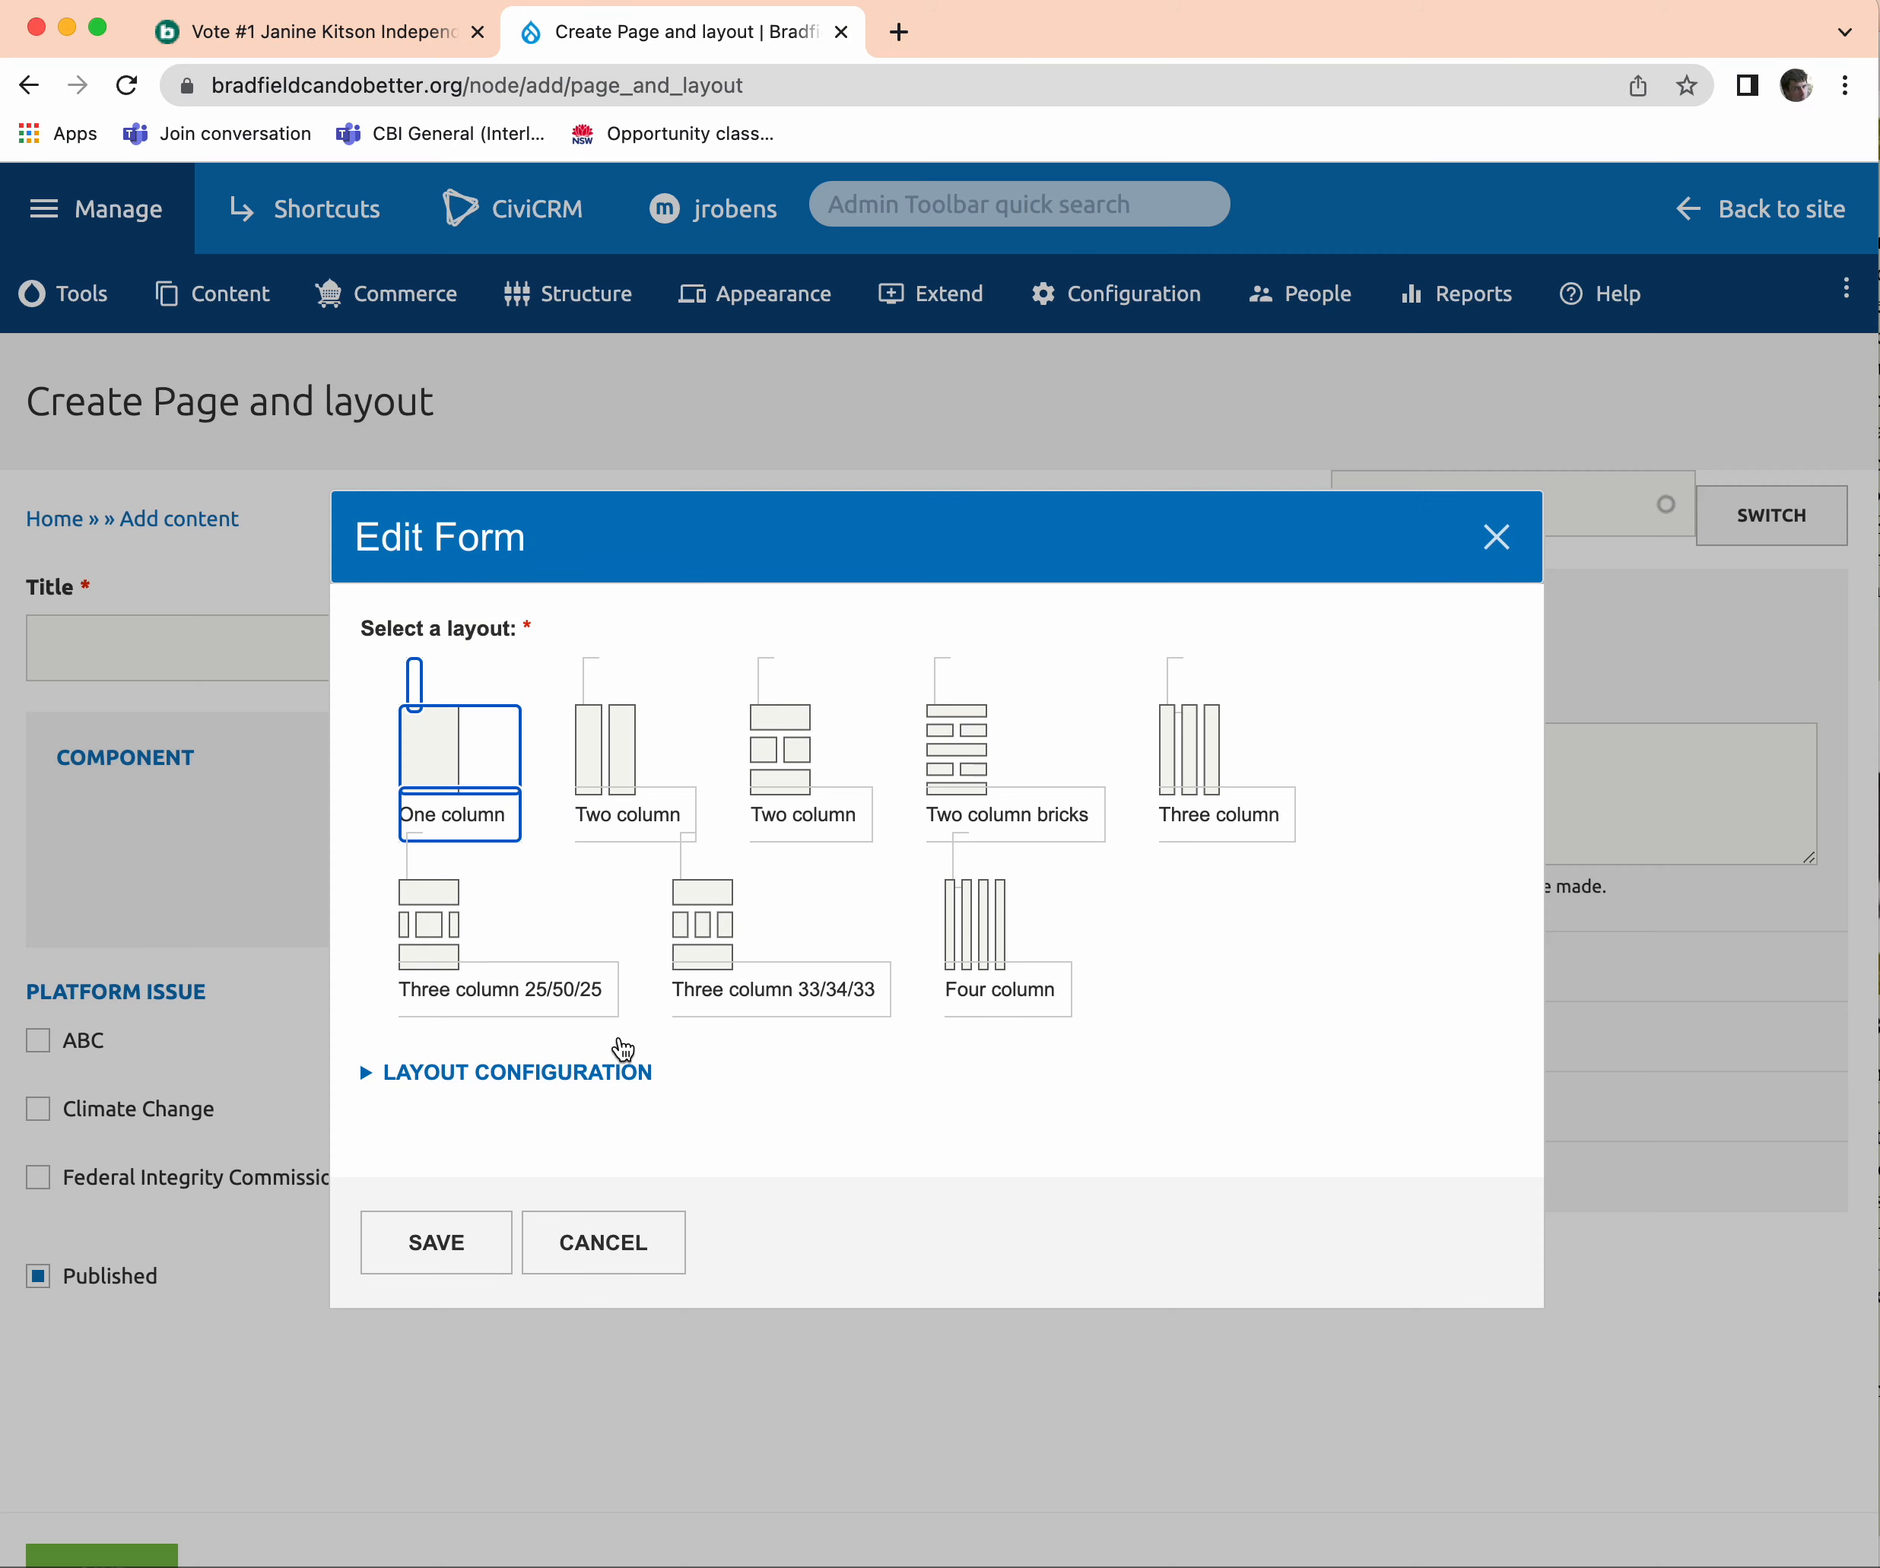
click(600, 817)
click(491, 1231)
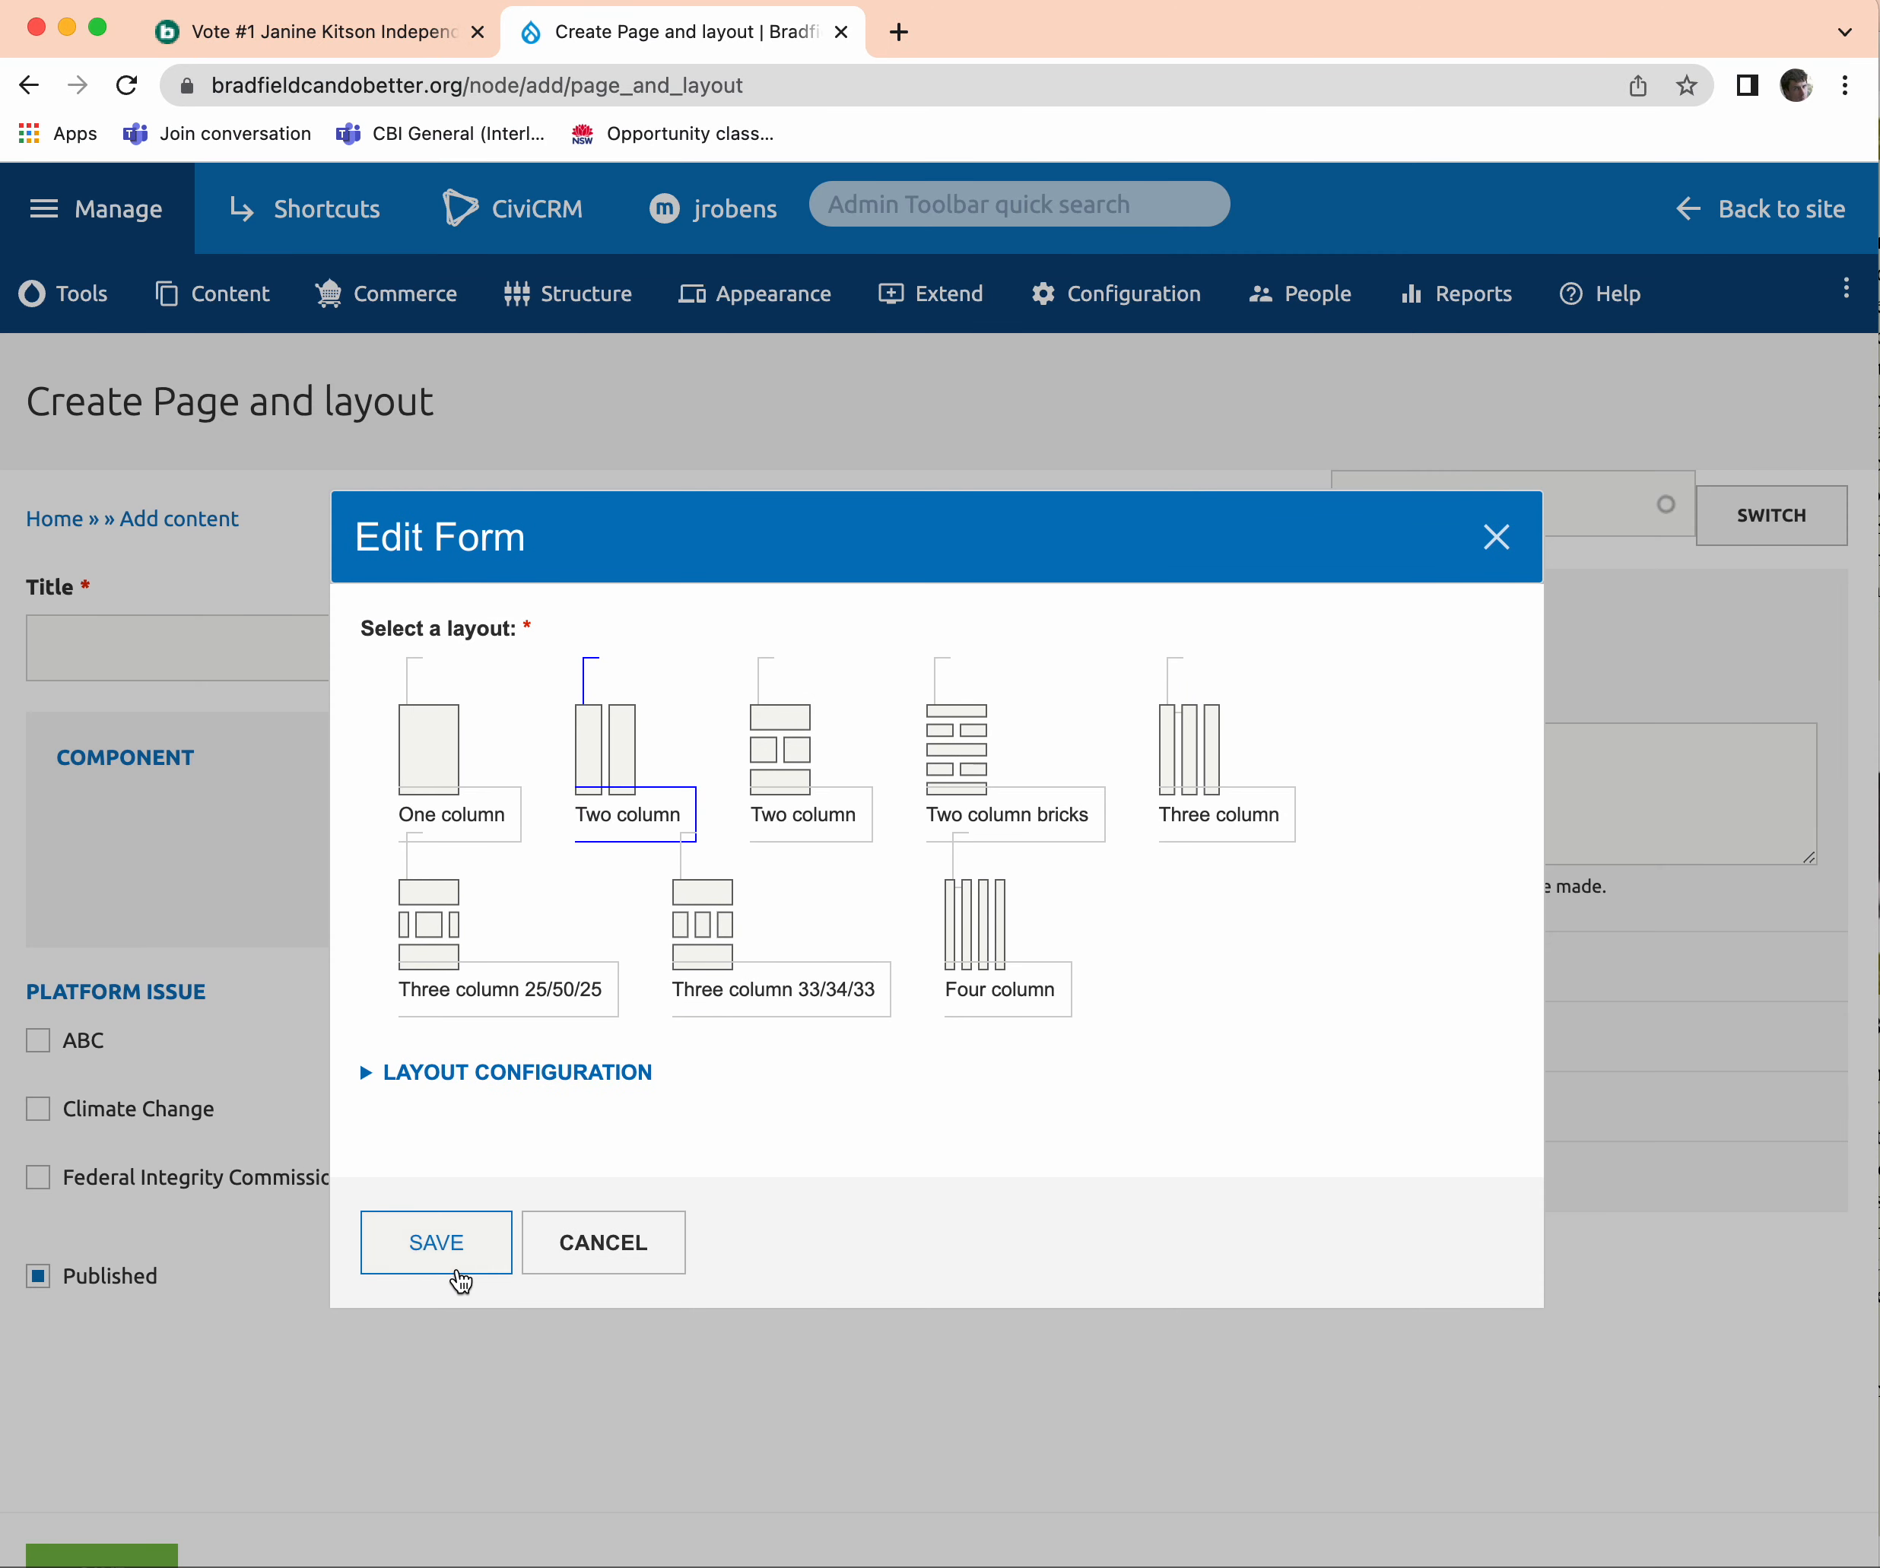
Start a new Text component above the two-column row.
click(352, 913)
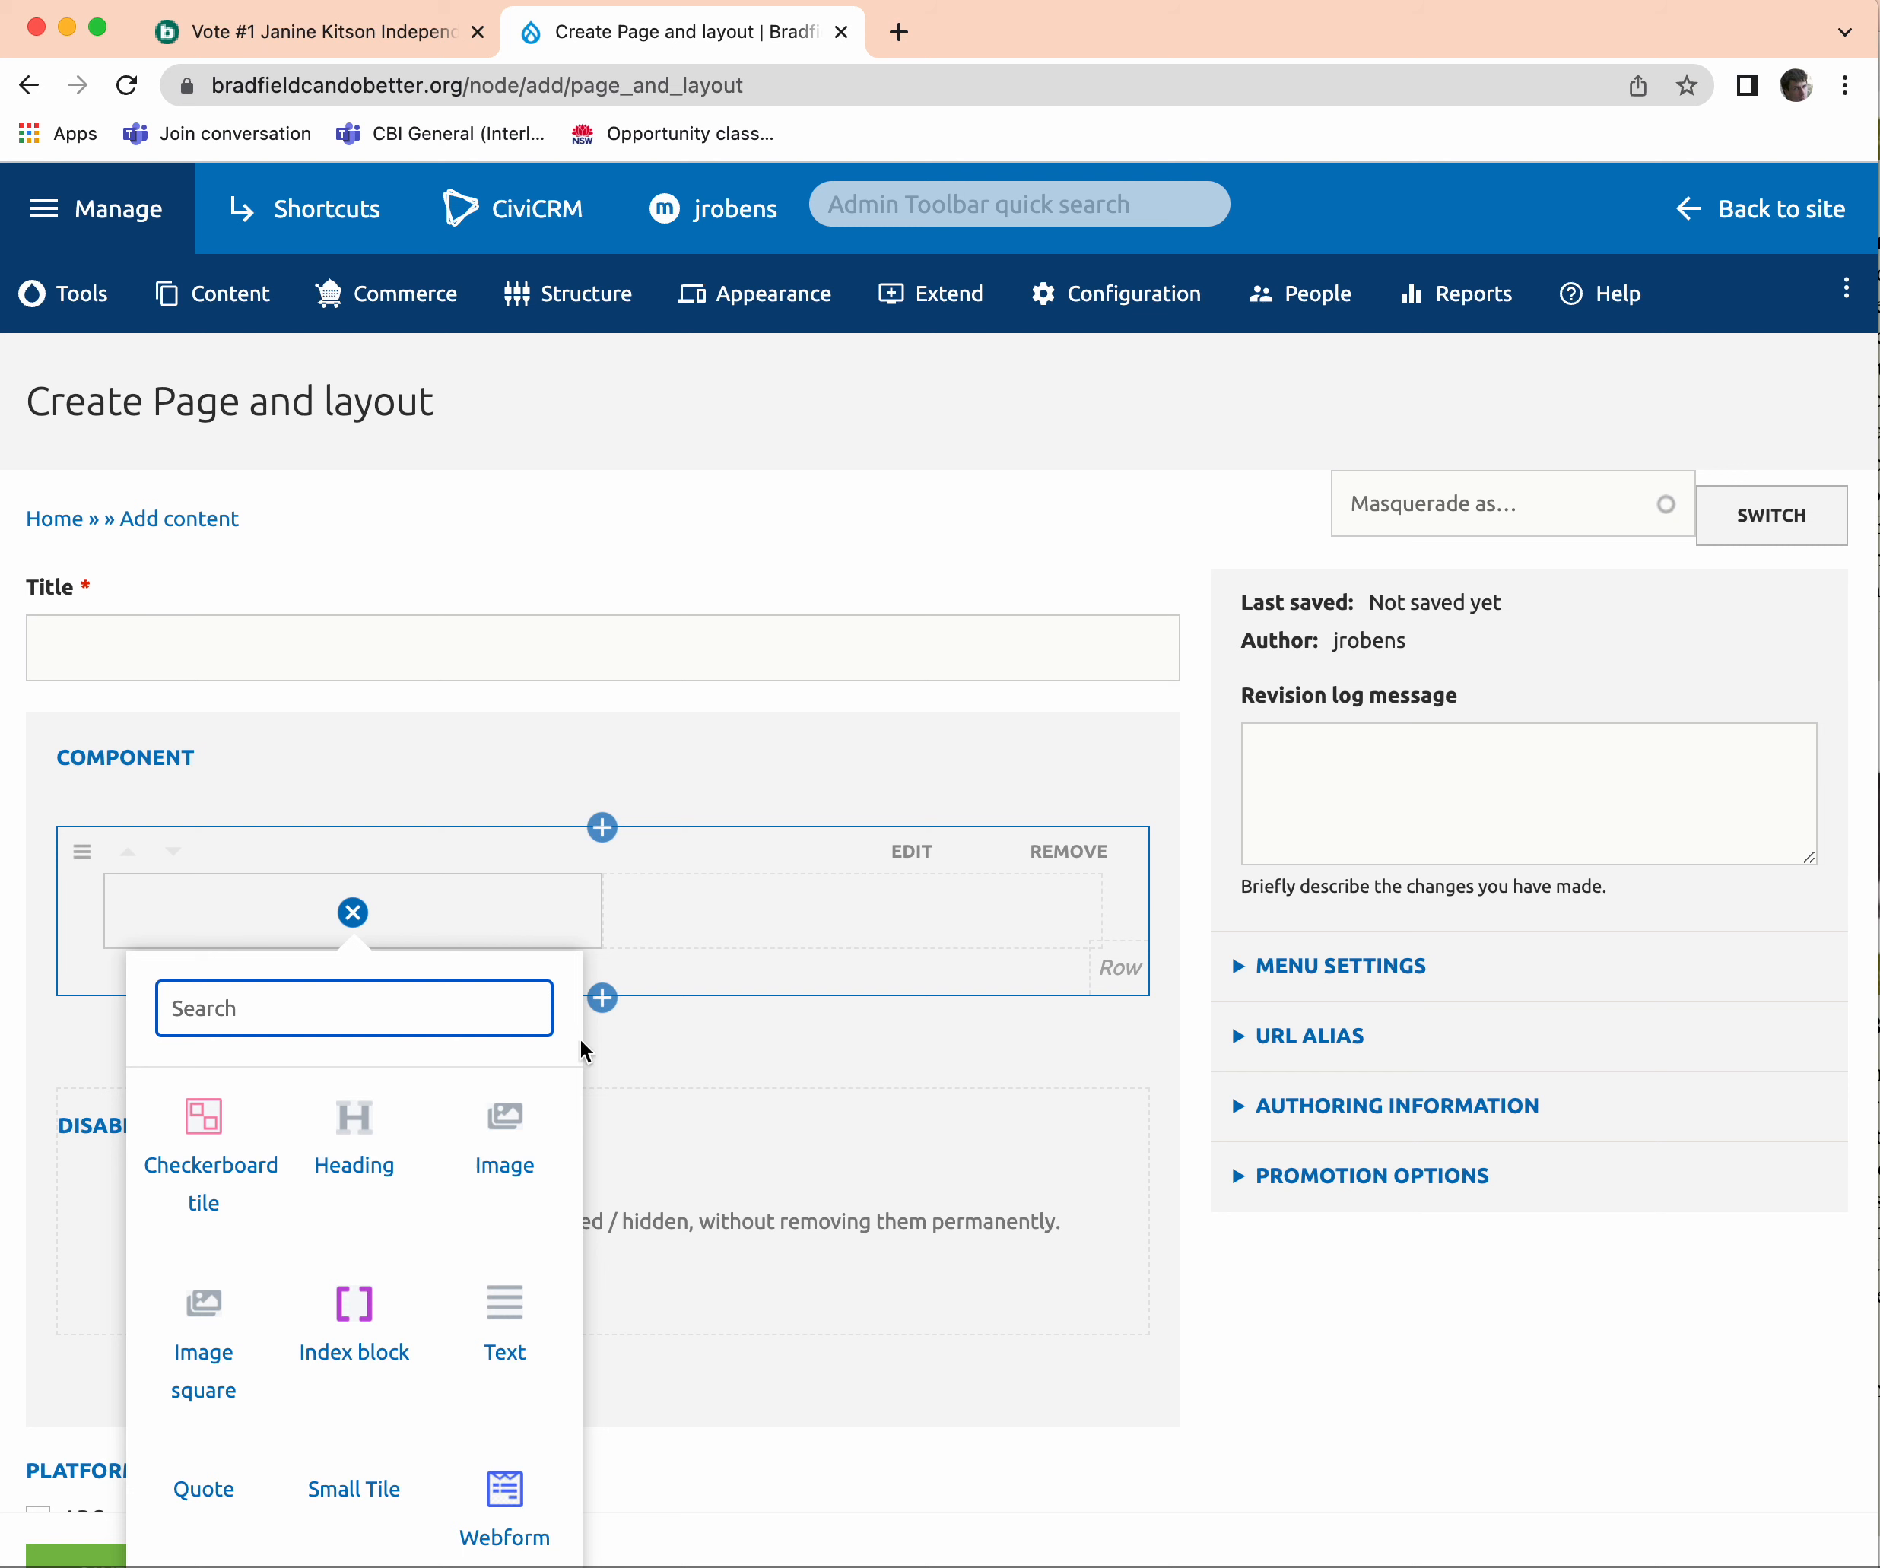
click(641, 831)
click(598, 843)
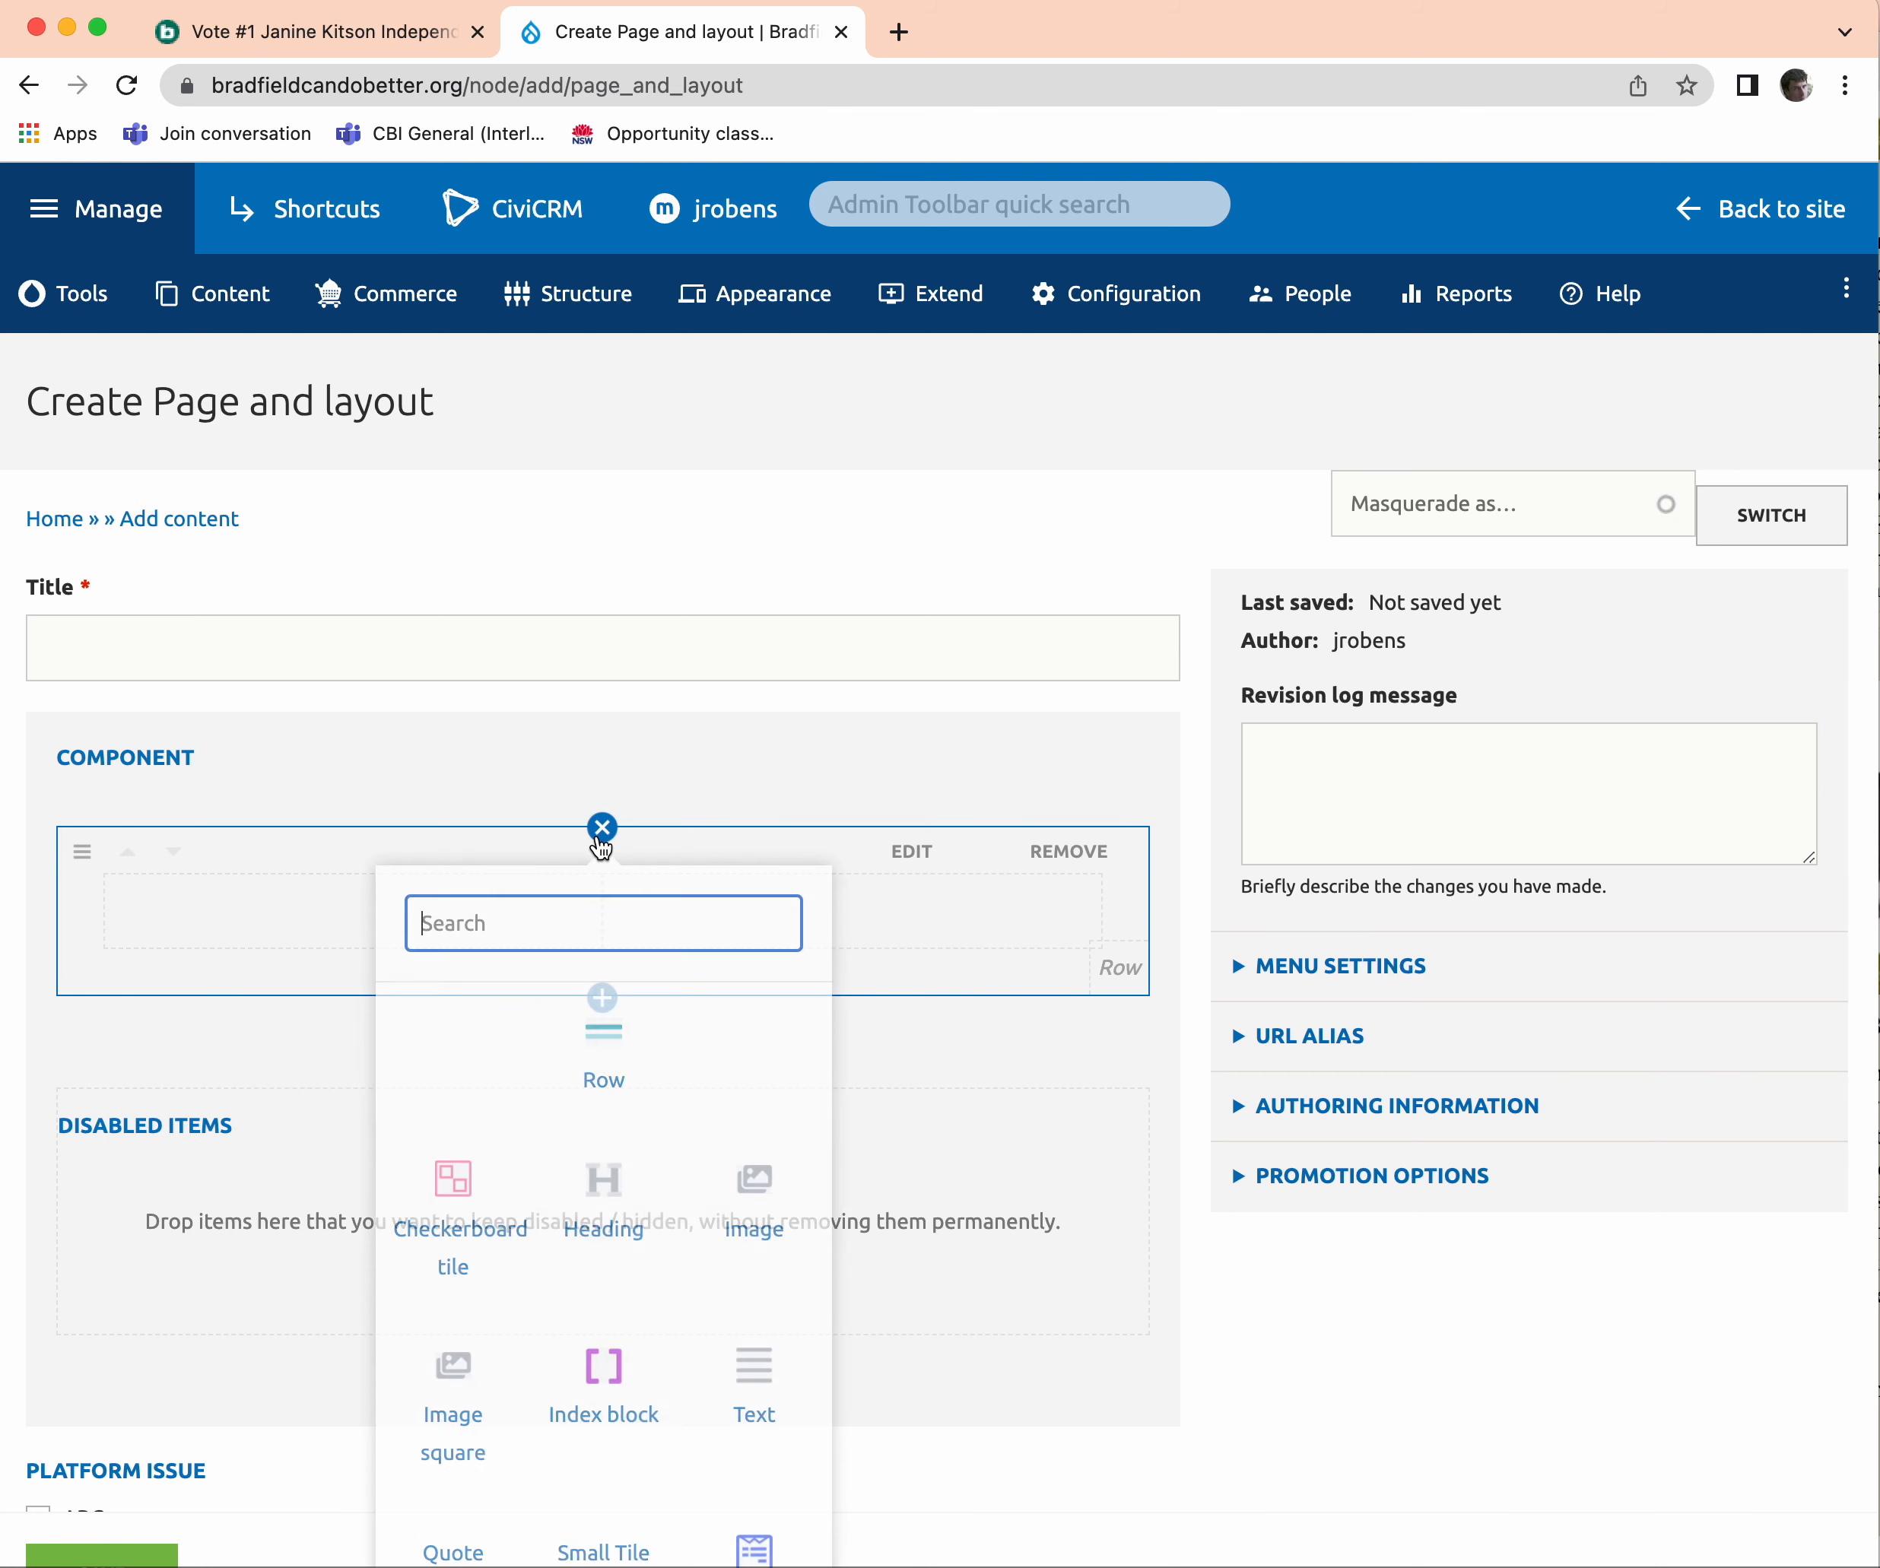
click(756, 1414)
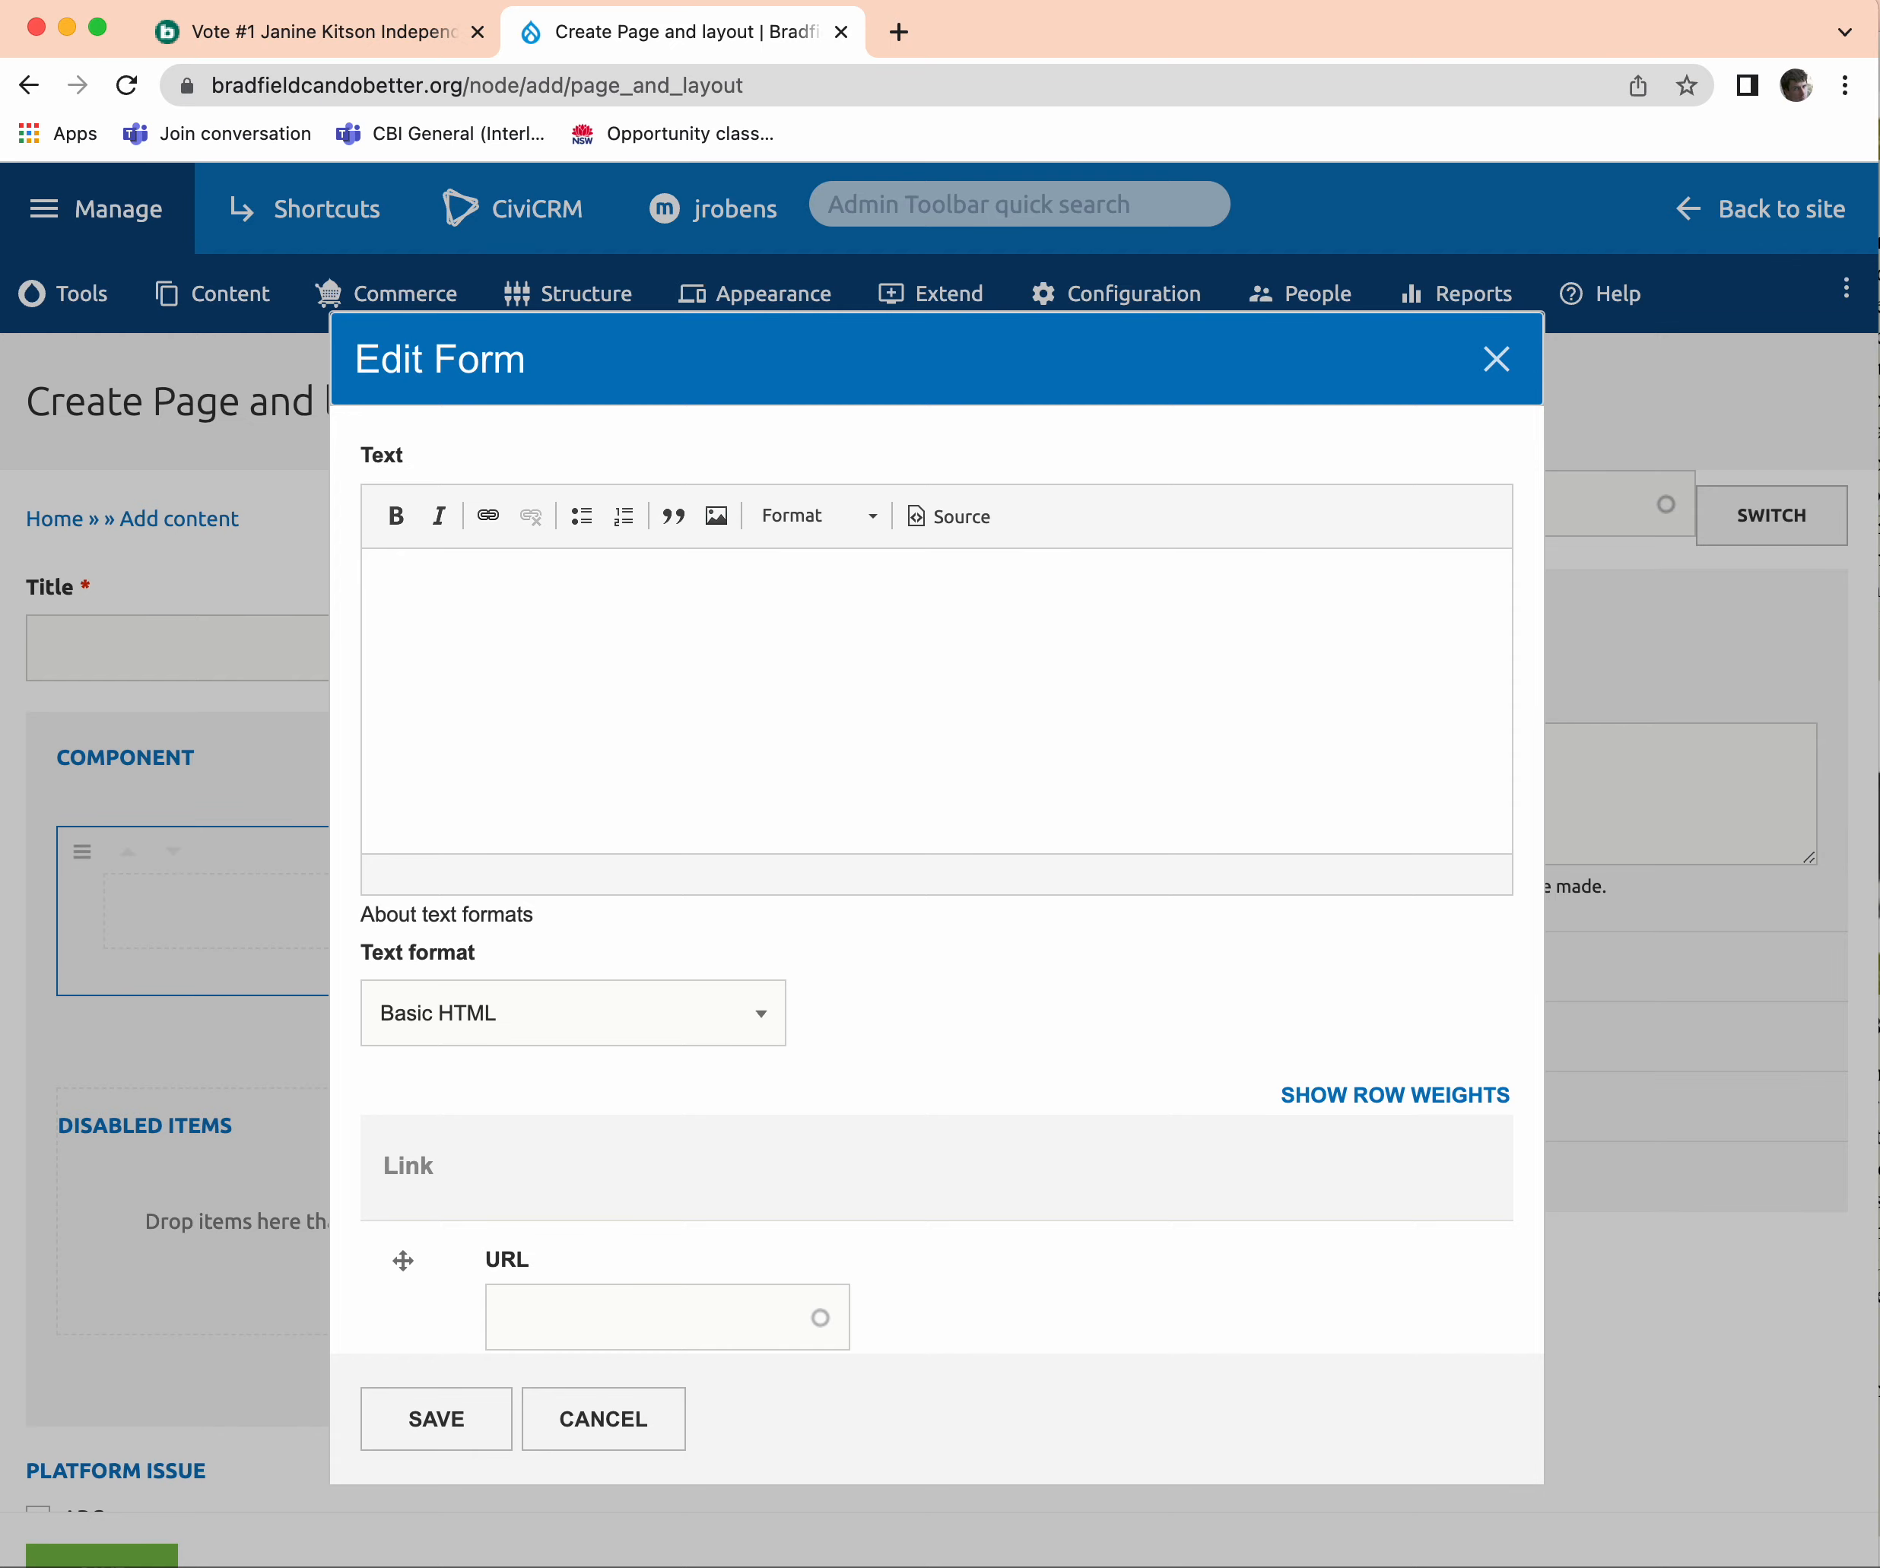
Copy the PDF article's first column, from "At the AGHS's 2021 annual conference" through "belonged to.", into the component's Text field.
click(1878, 860)
scroll(1199, 638, up, 15)
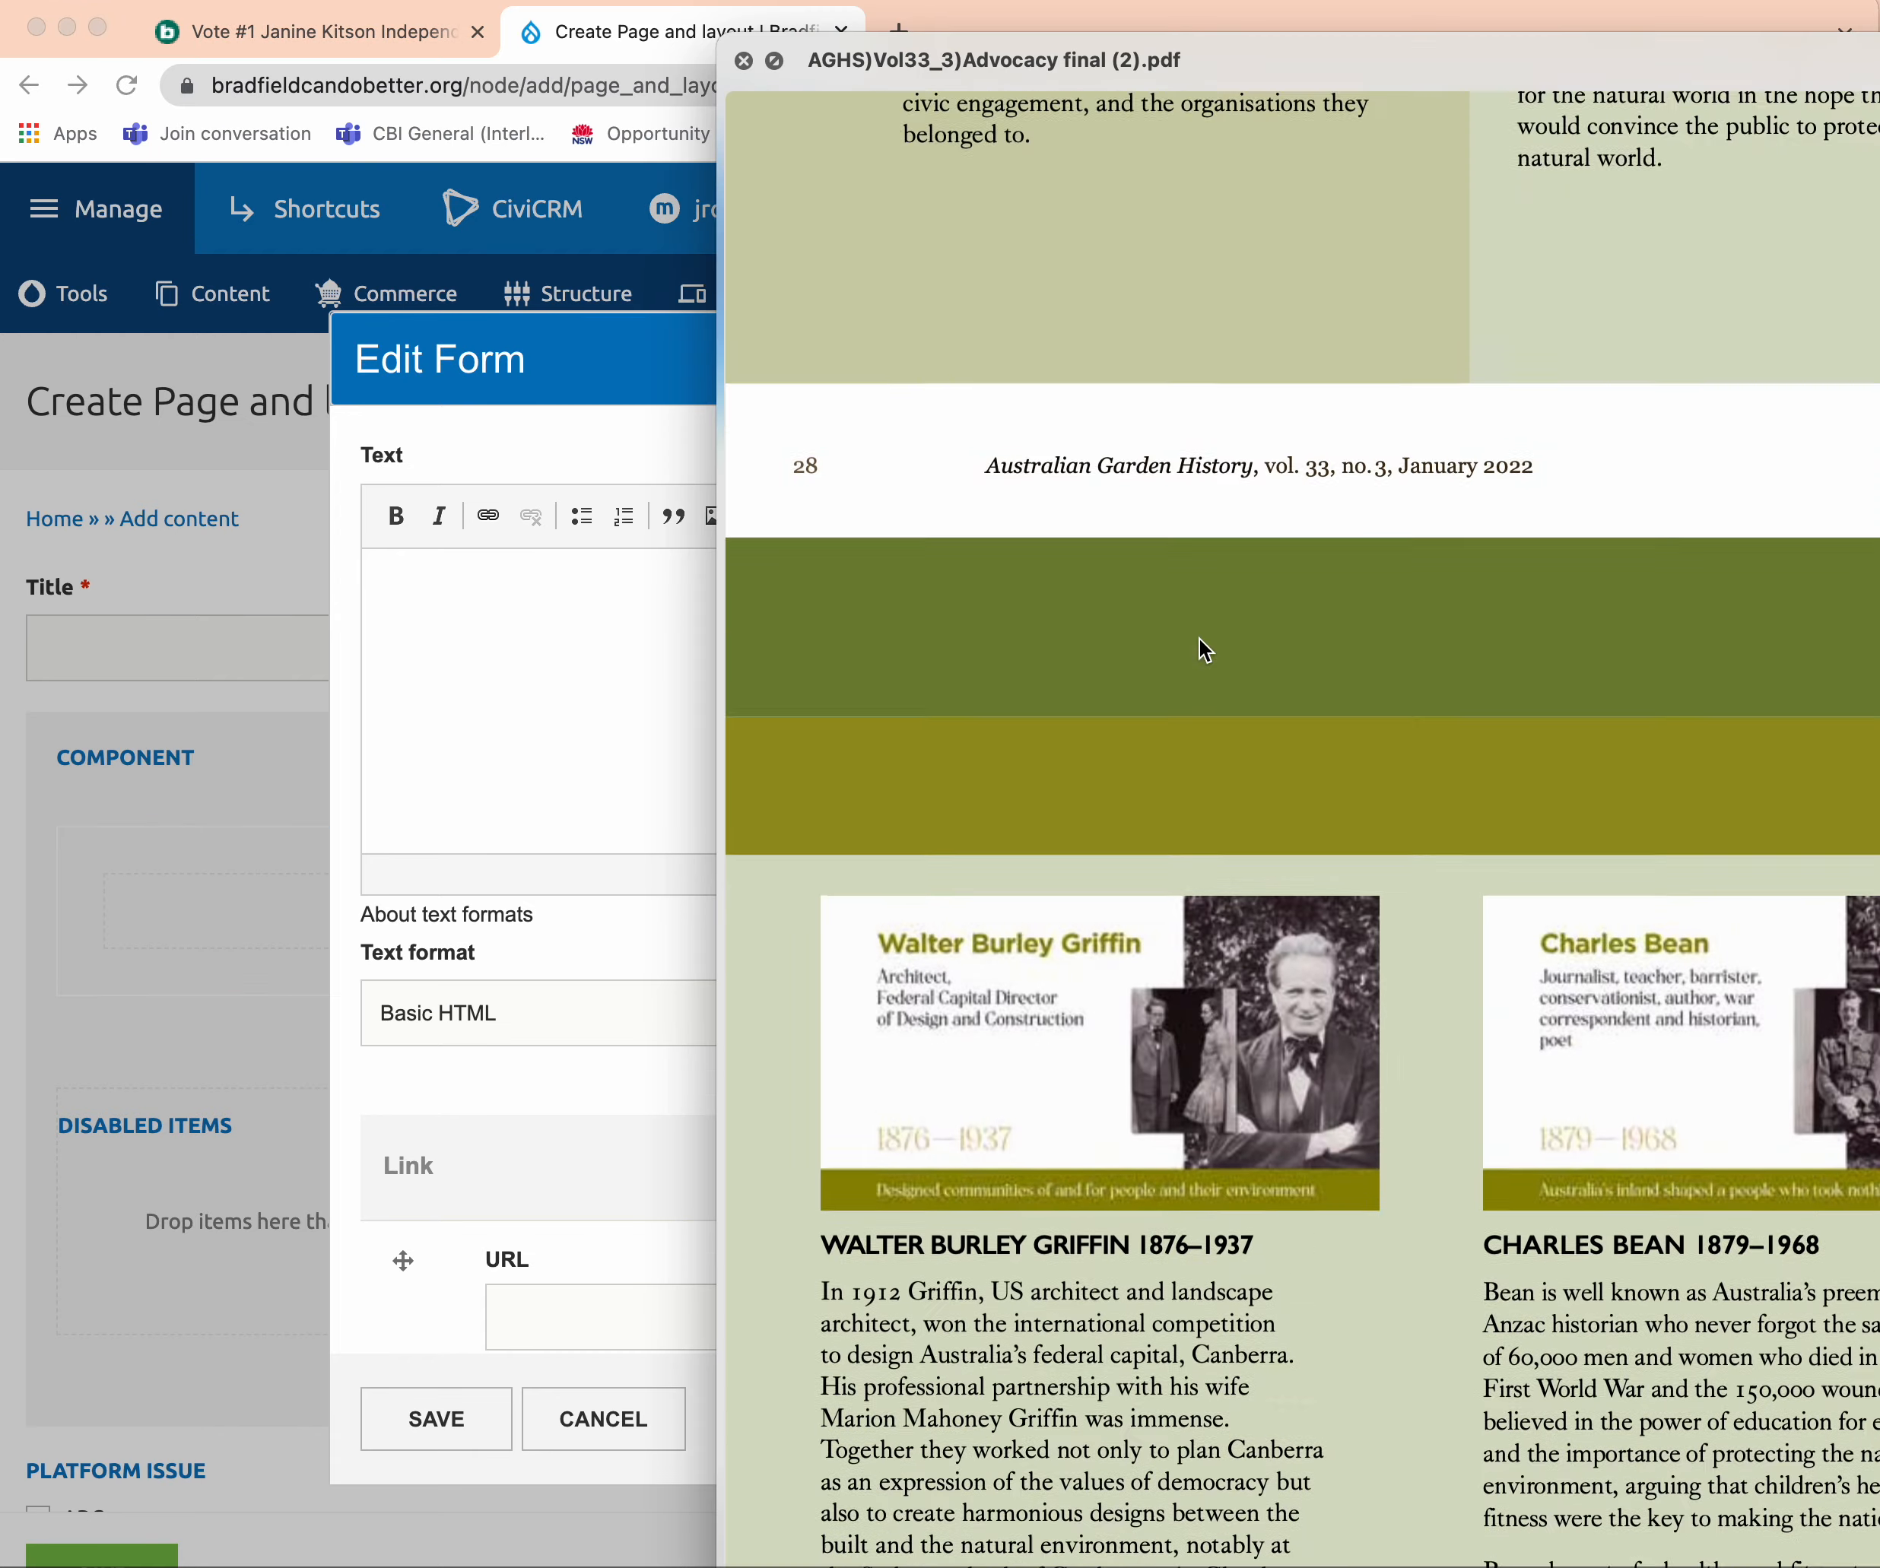
scroll(1199, 638, up, 10)
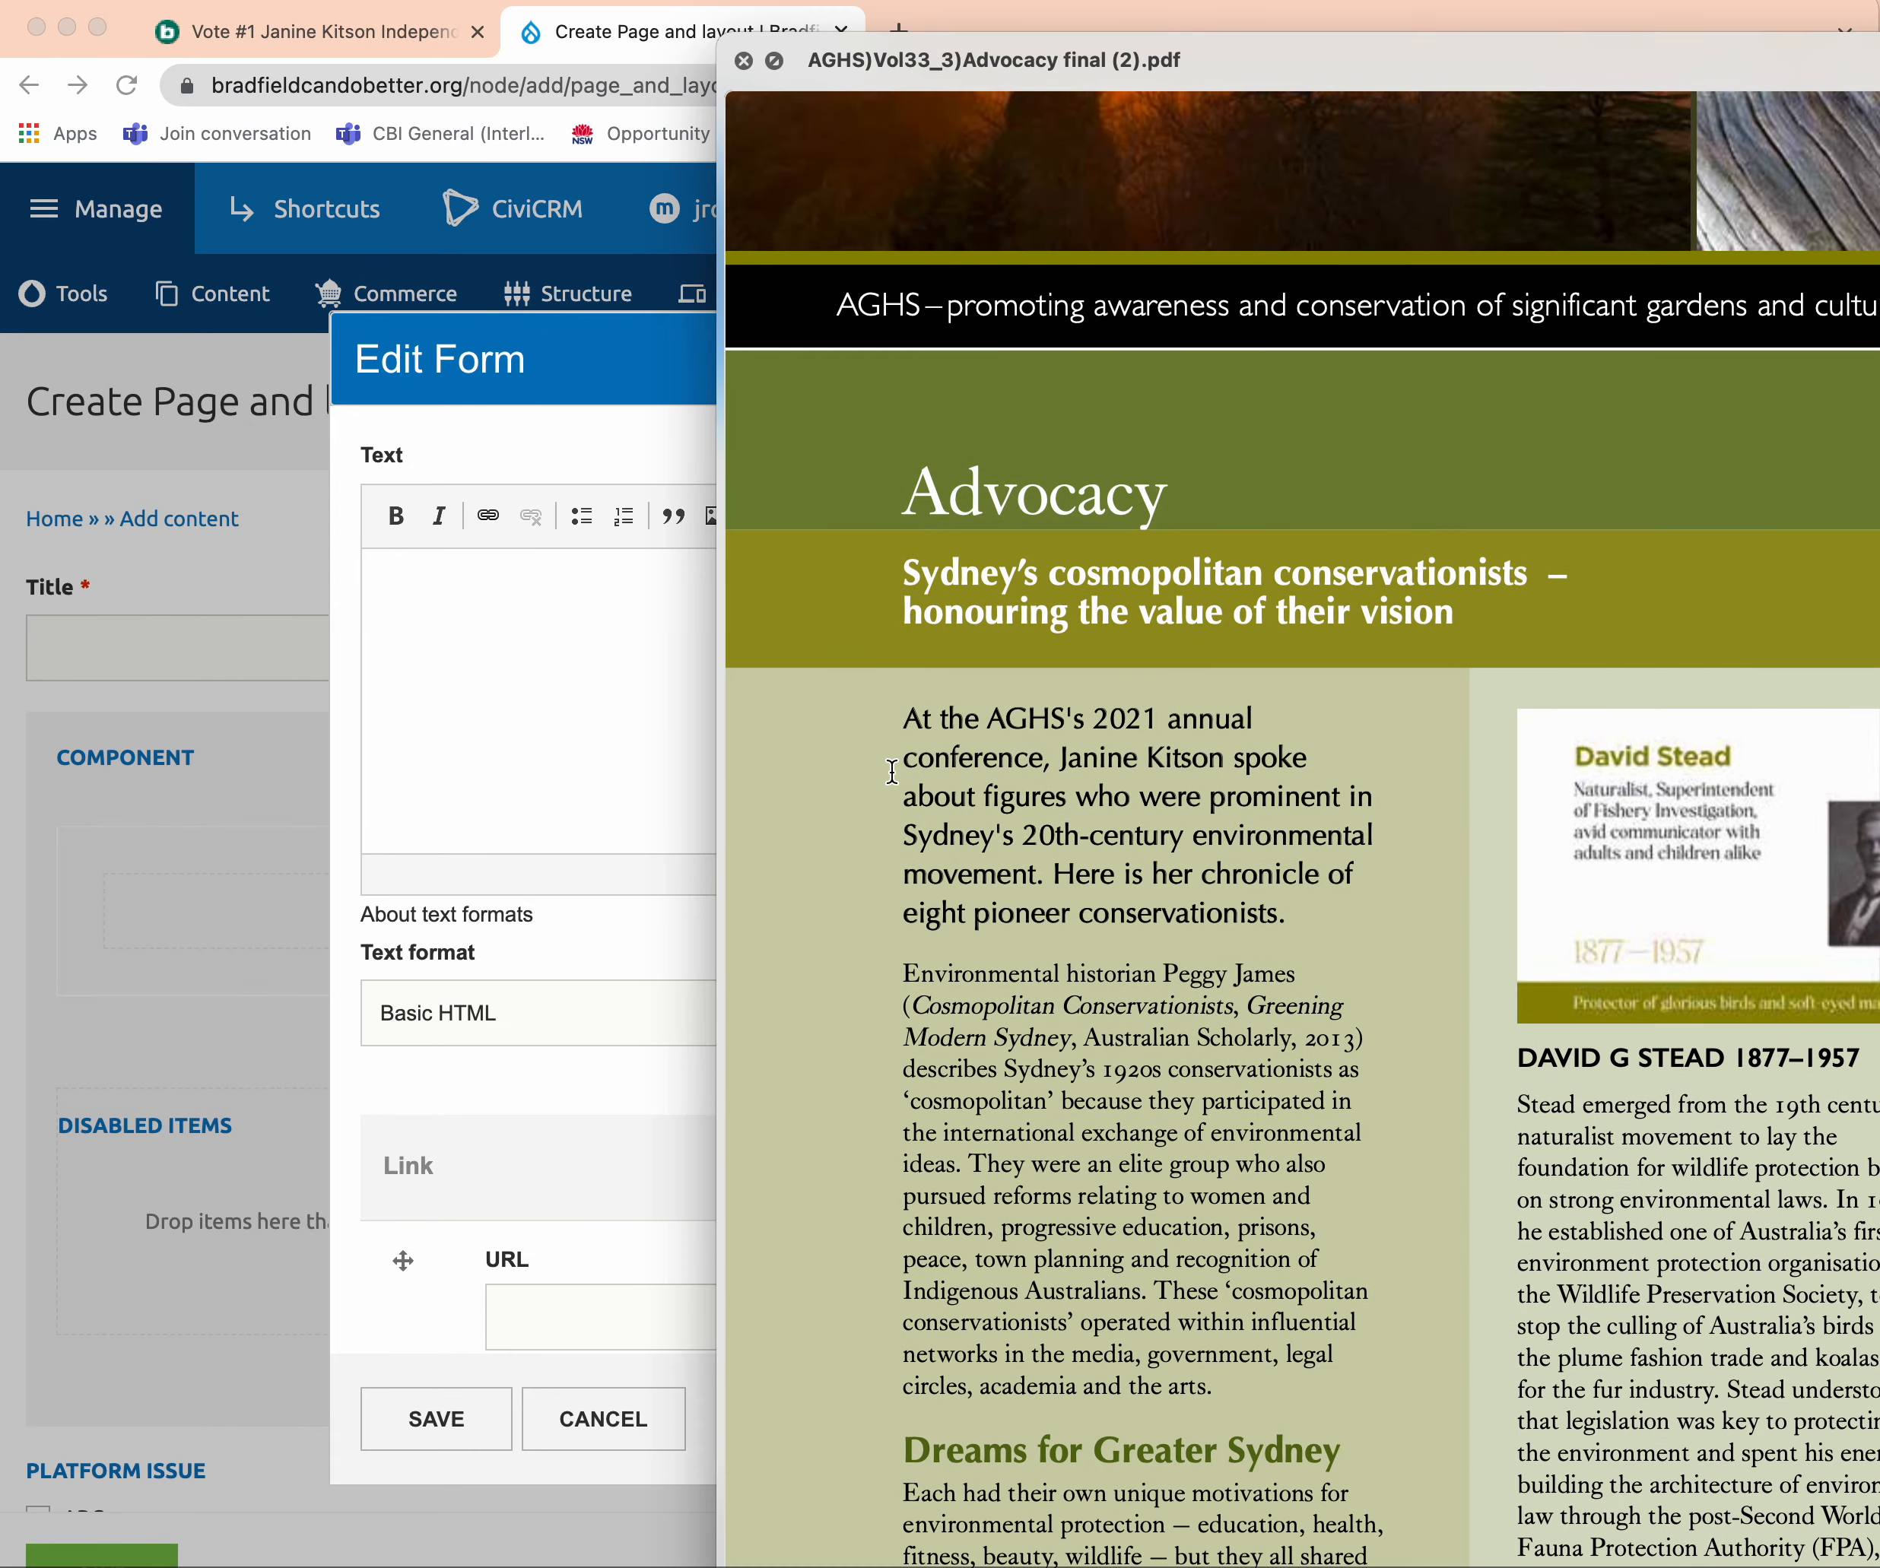
drag(902, 718, 979, 1384)
scroll(975, 1364, down, 5)
scroll(975, 1364, down, 4)
shift+click(1066, 1298)
key(super+c)
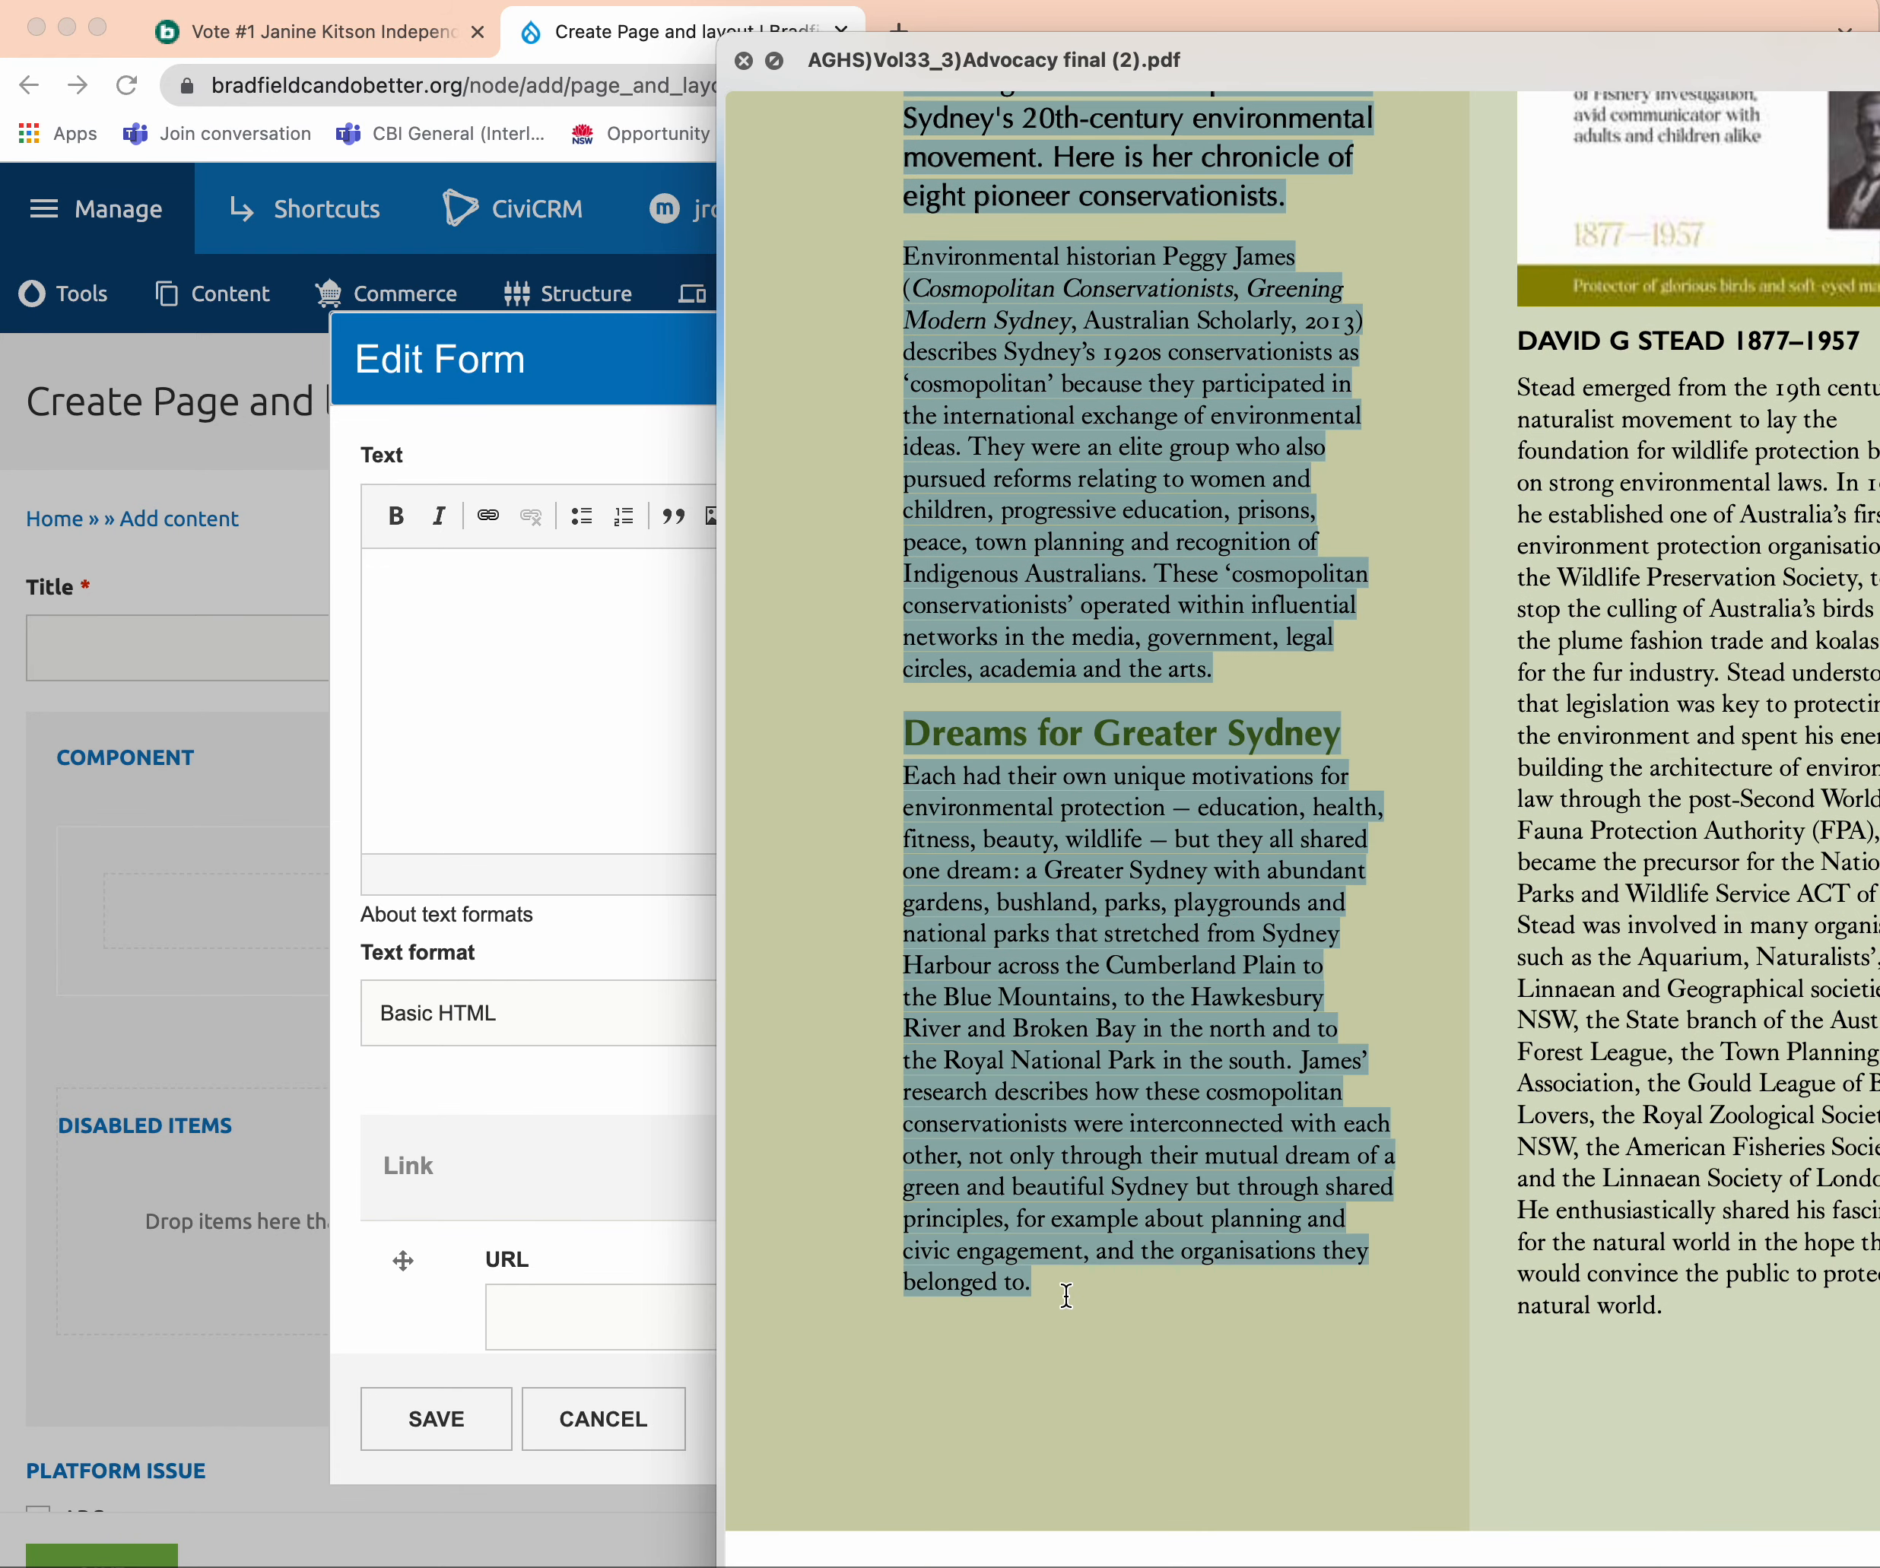
click(425, 742)
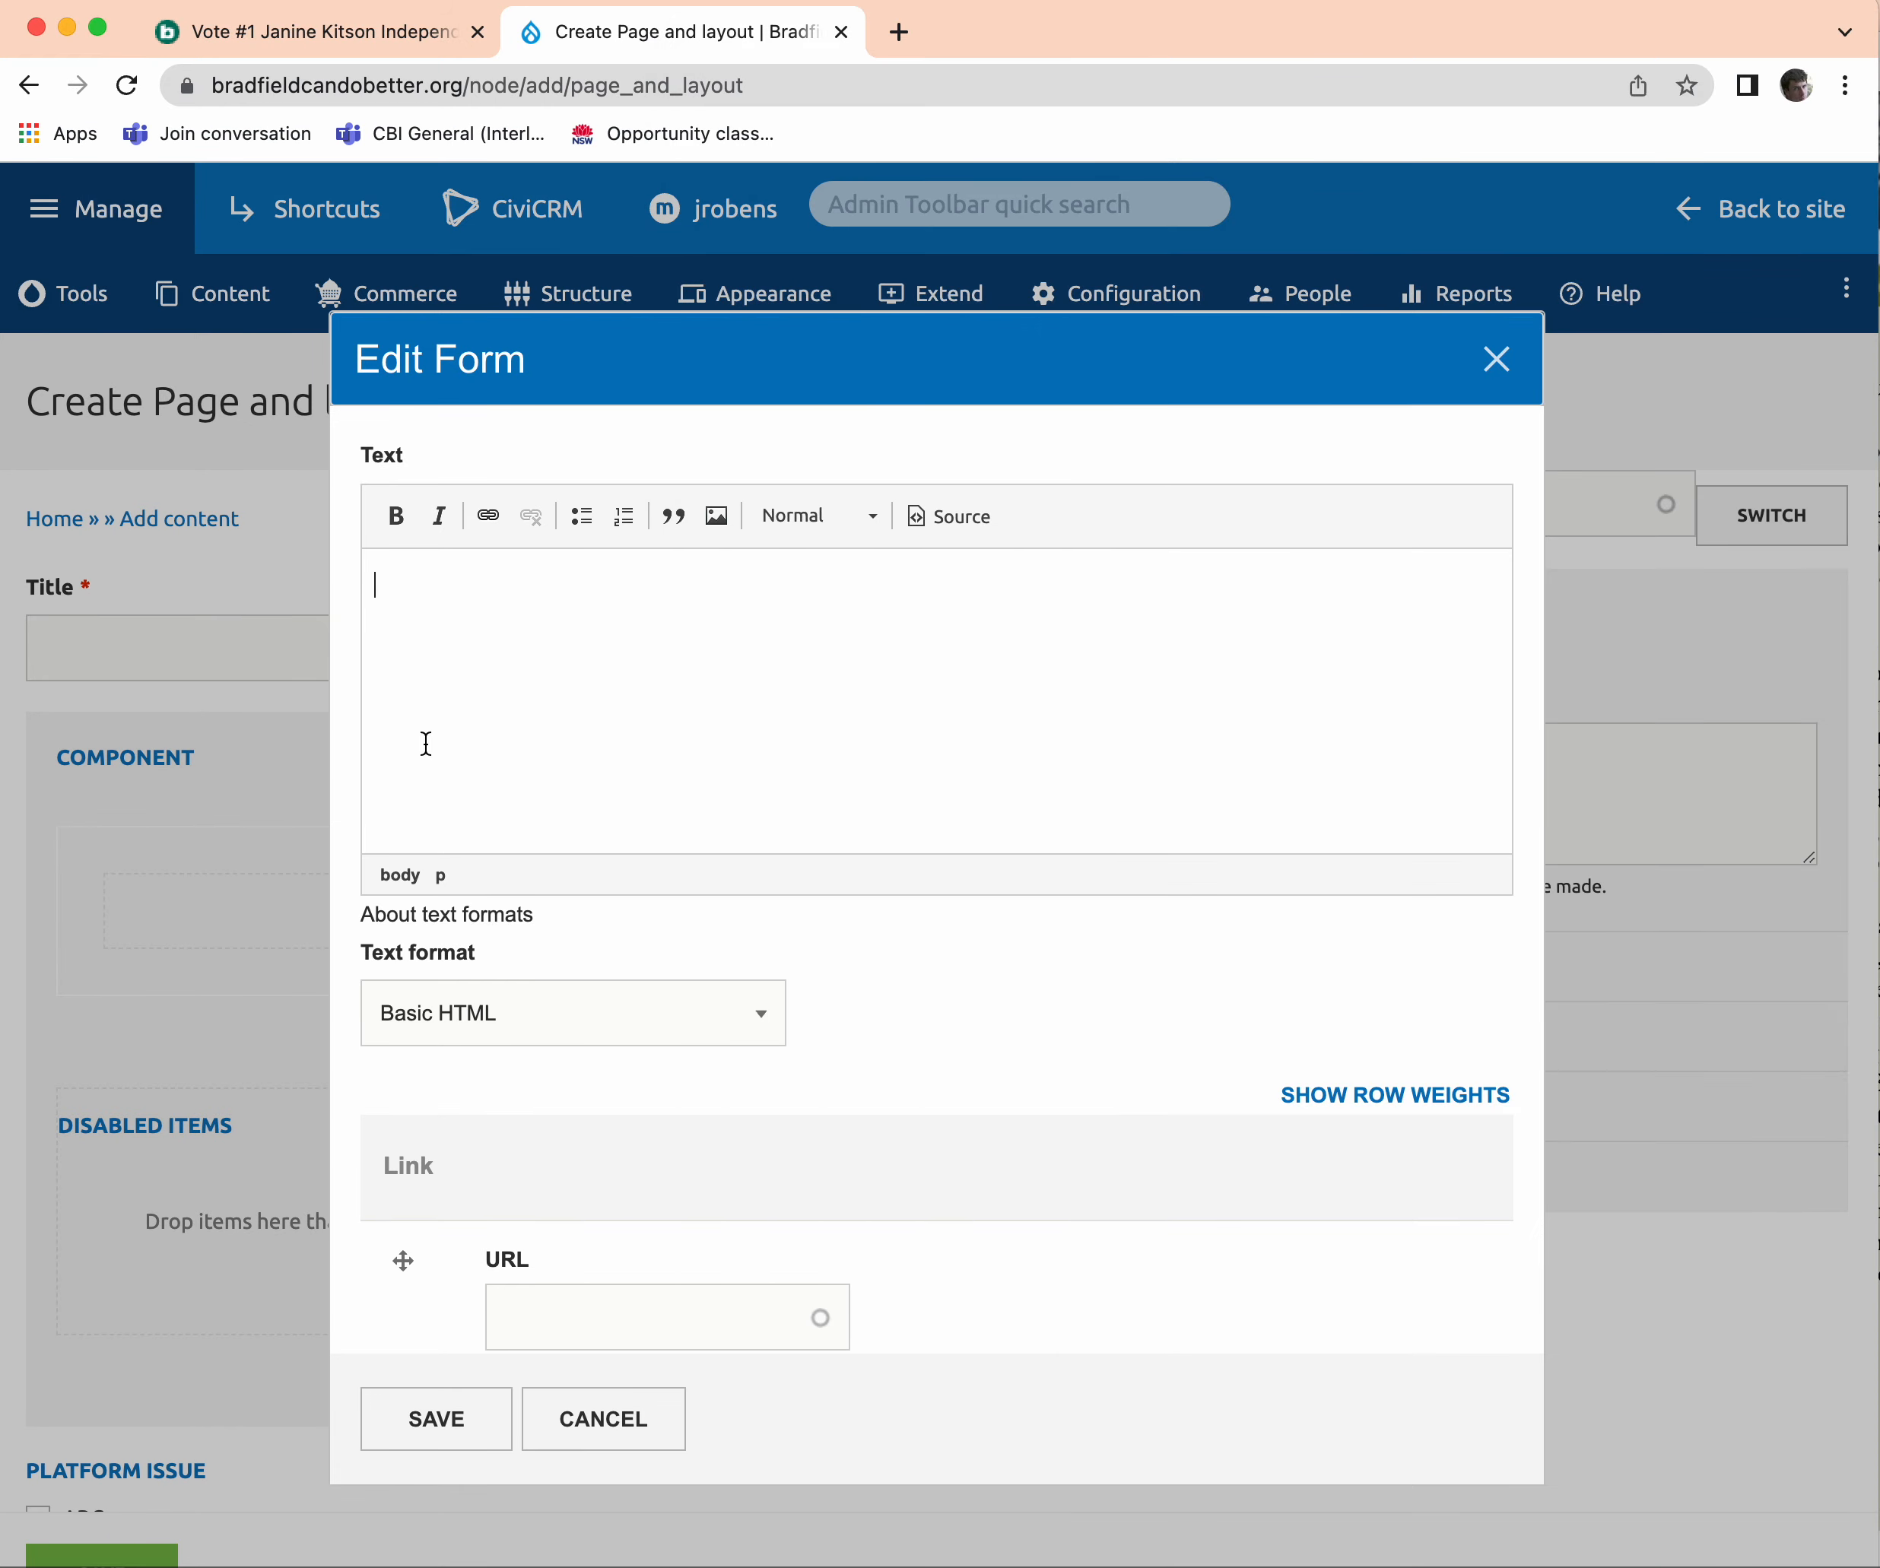
key(super+v)
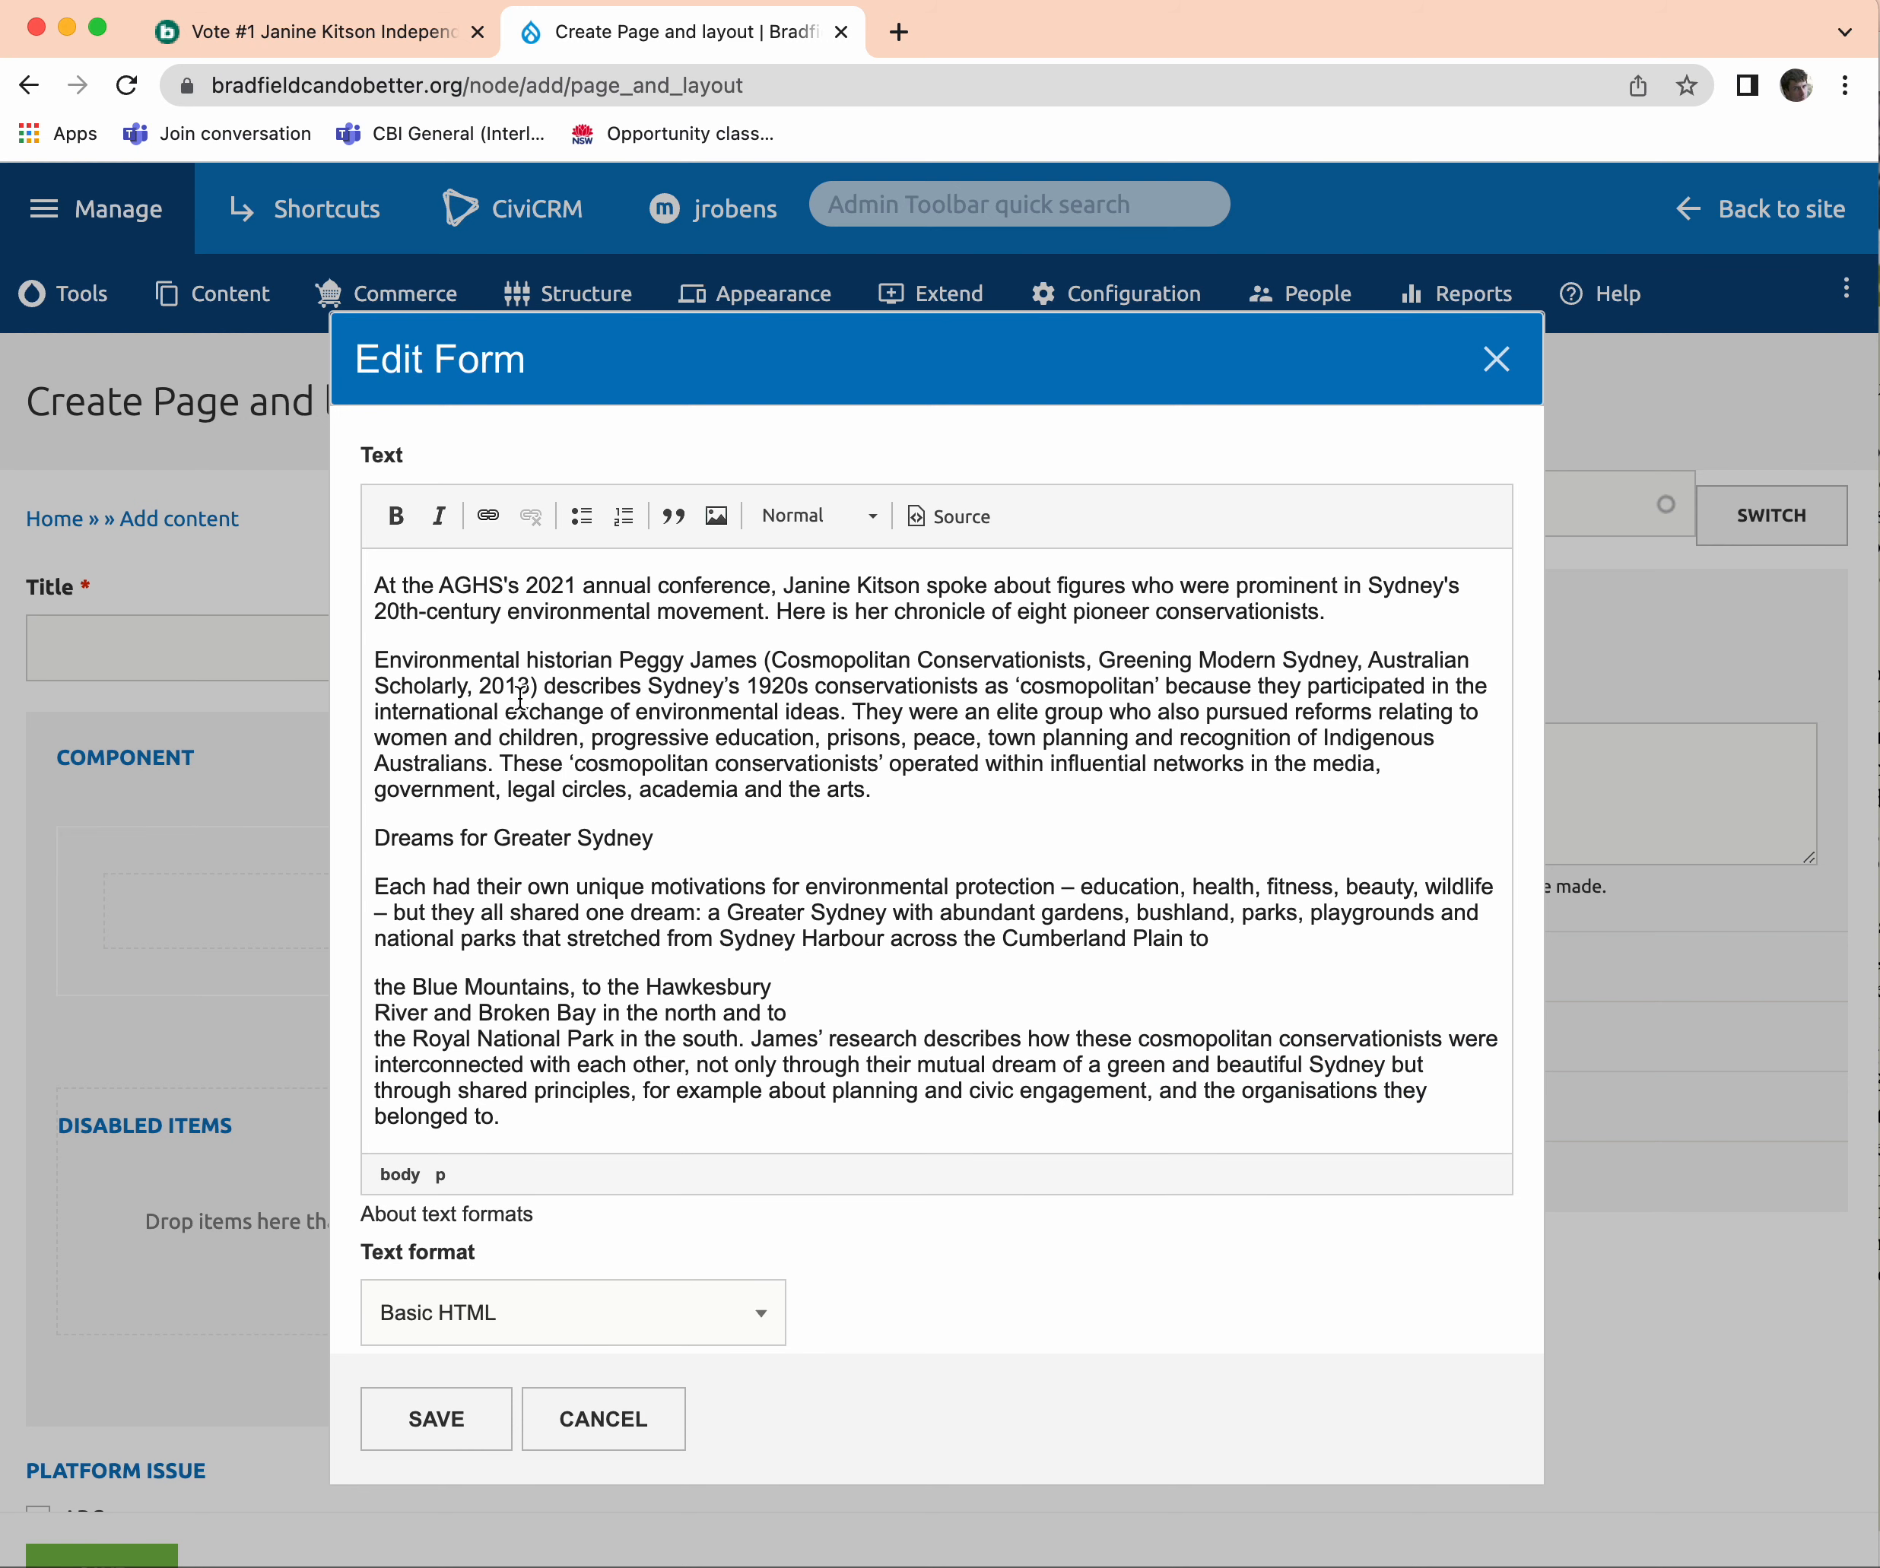
Review the Text component's text format, link and style options, and save the component.
scroll(767, 773, down, 10)
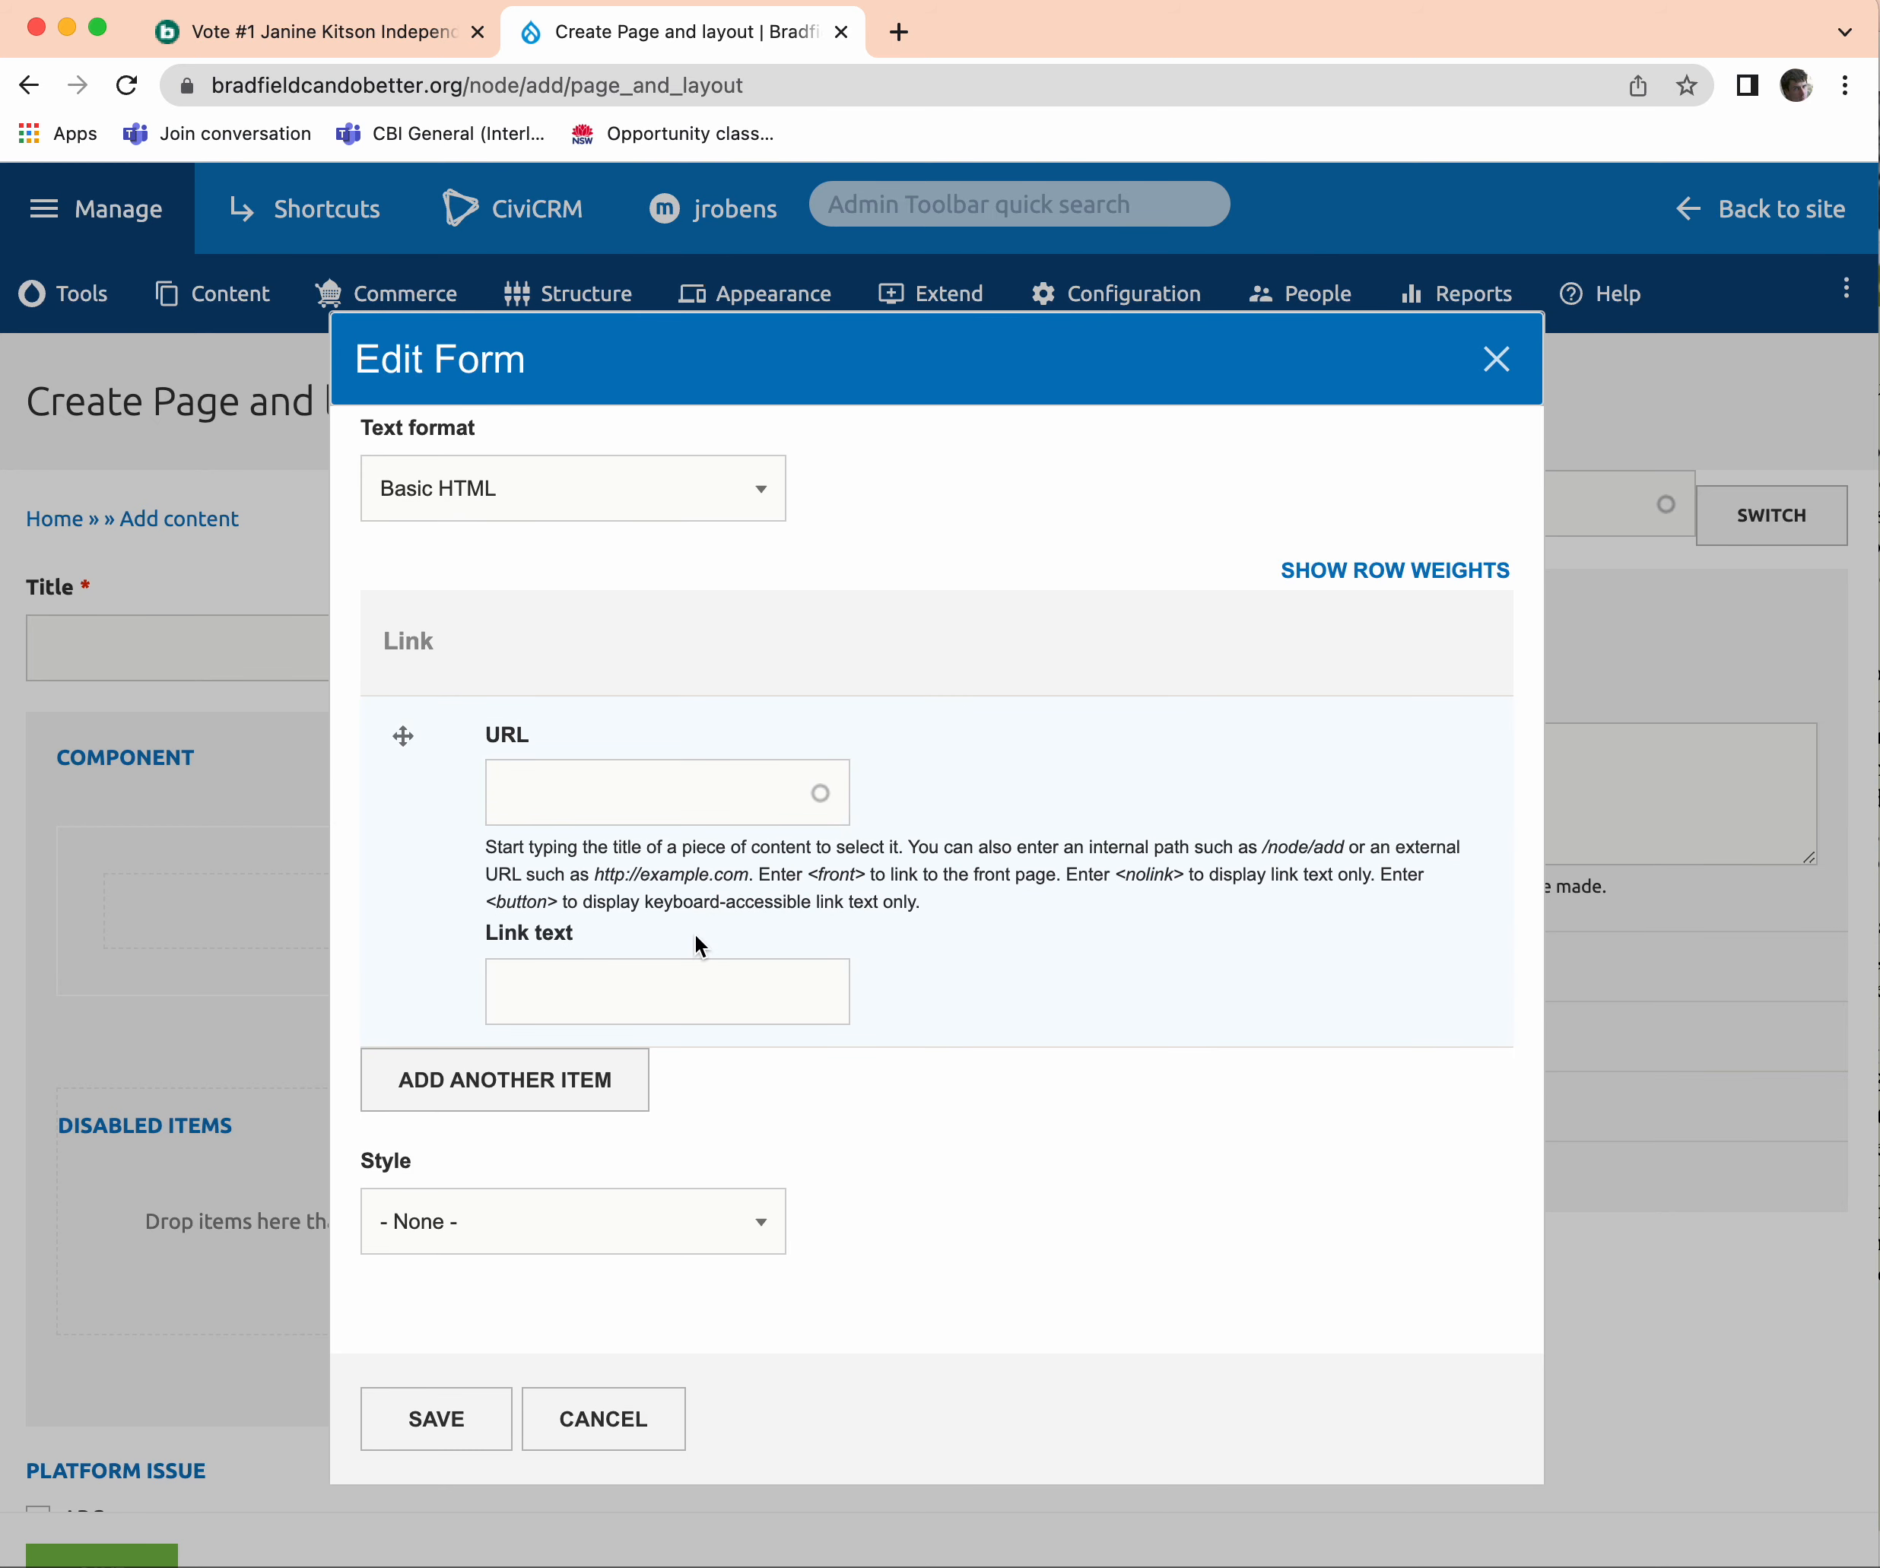
scroll(694, 944, up, 3)
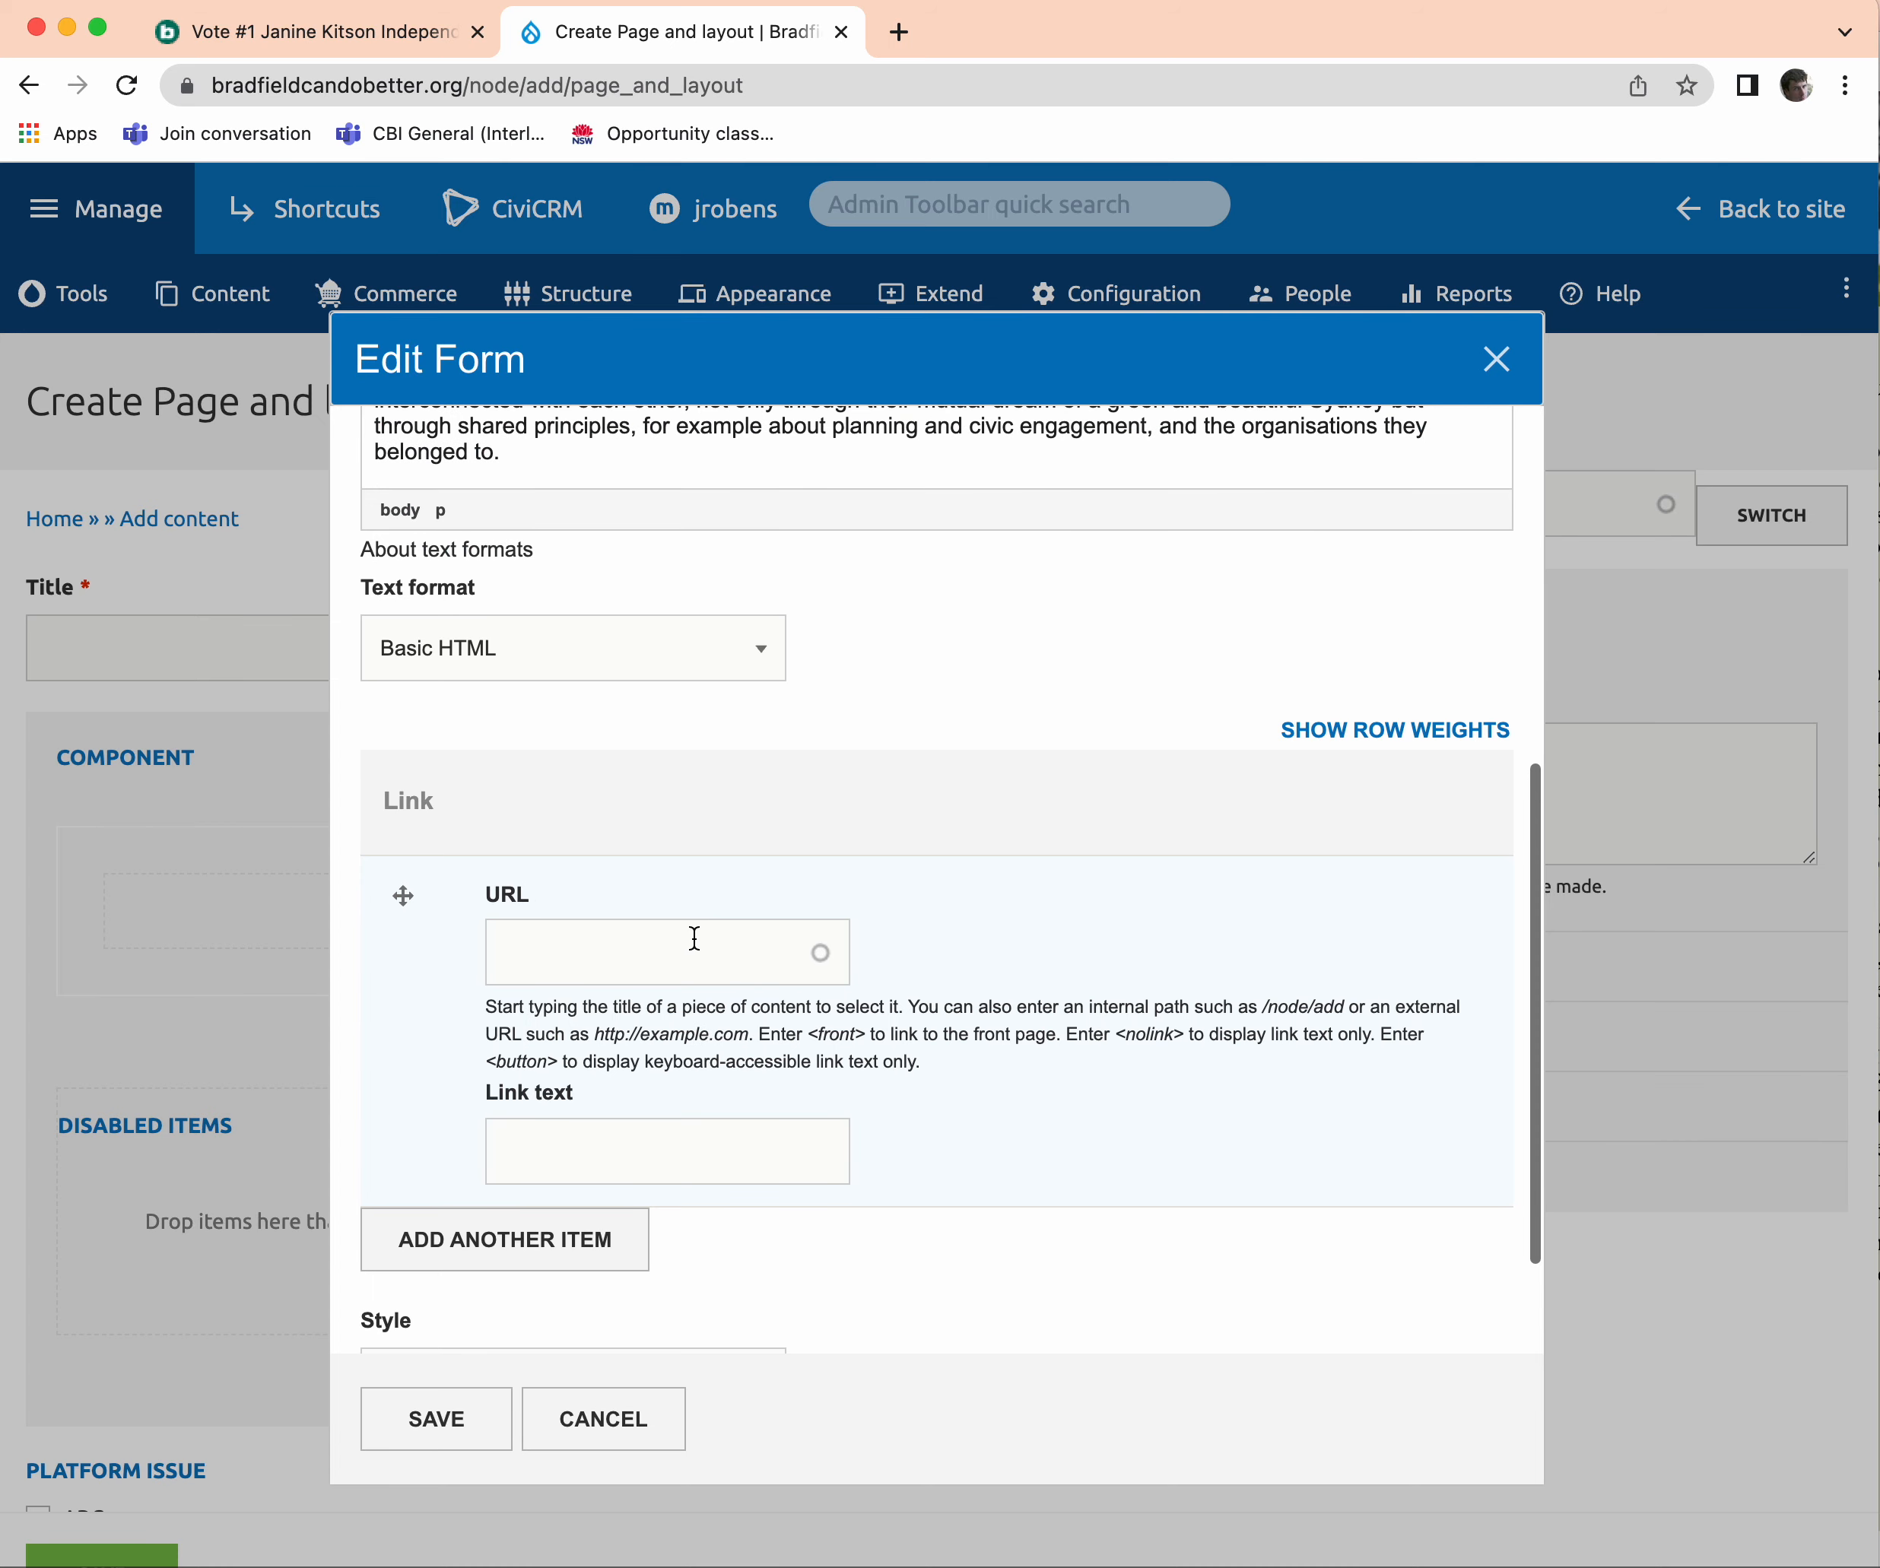
scroll(694, 939, down, 2)
scroll(694, 939, up, 5)
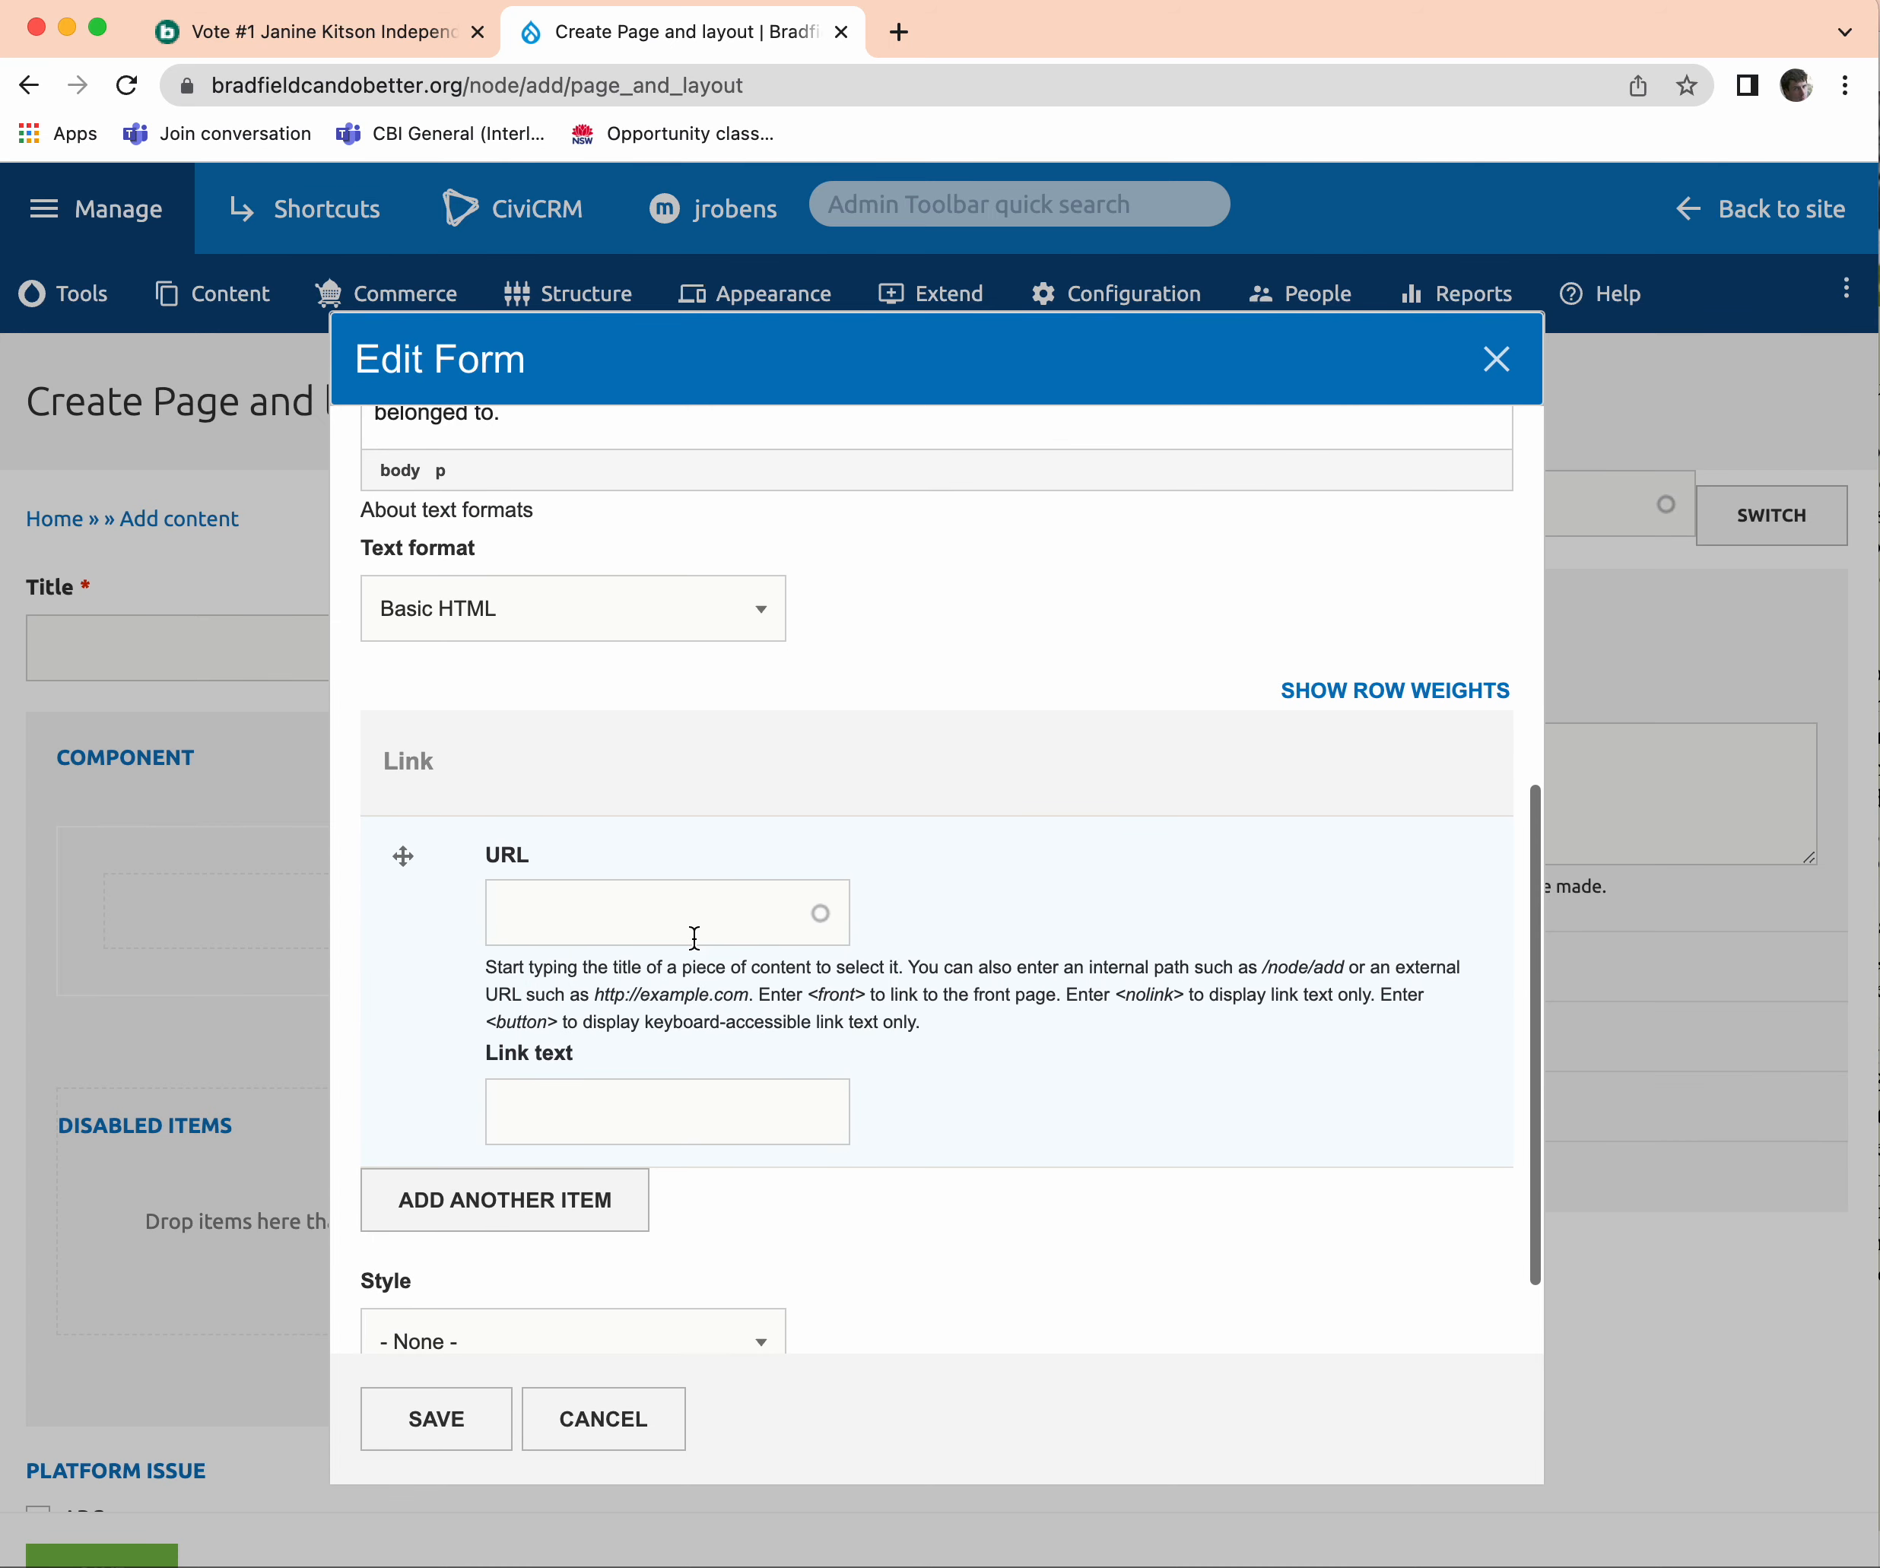
scroll(694, 938, up, 3)
scroll(693, 936, down, 3)
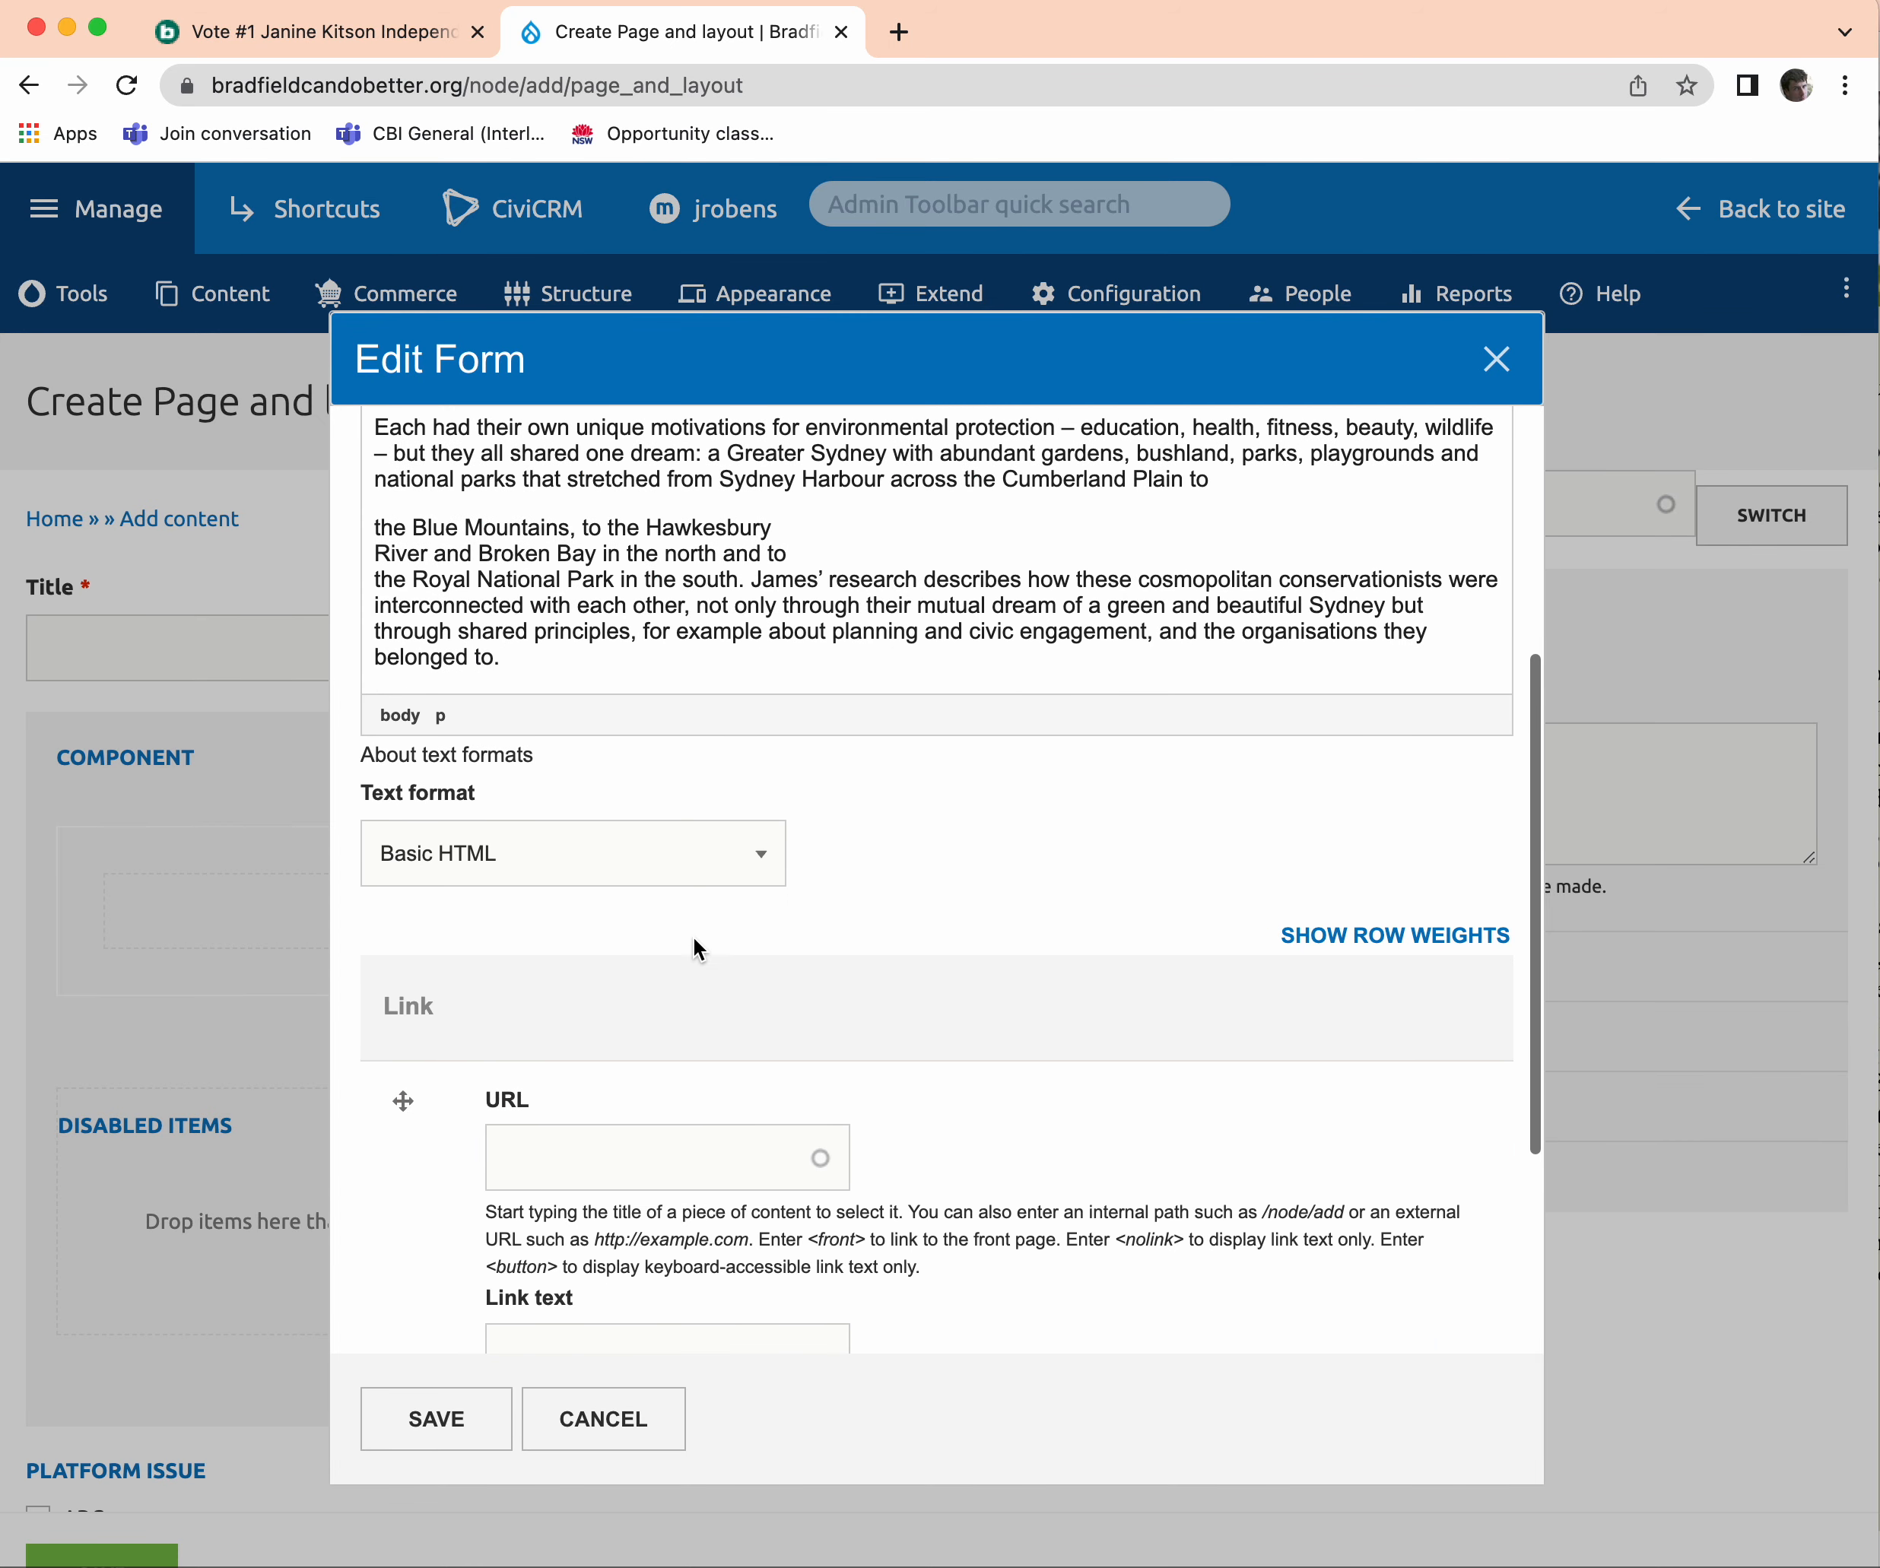
scroll(693, 938, down, 3)
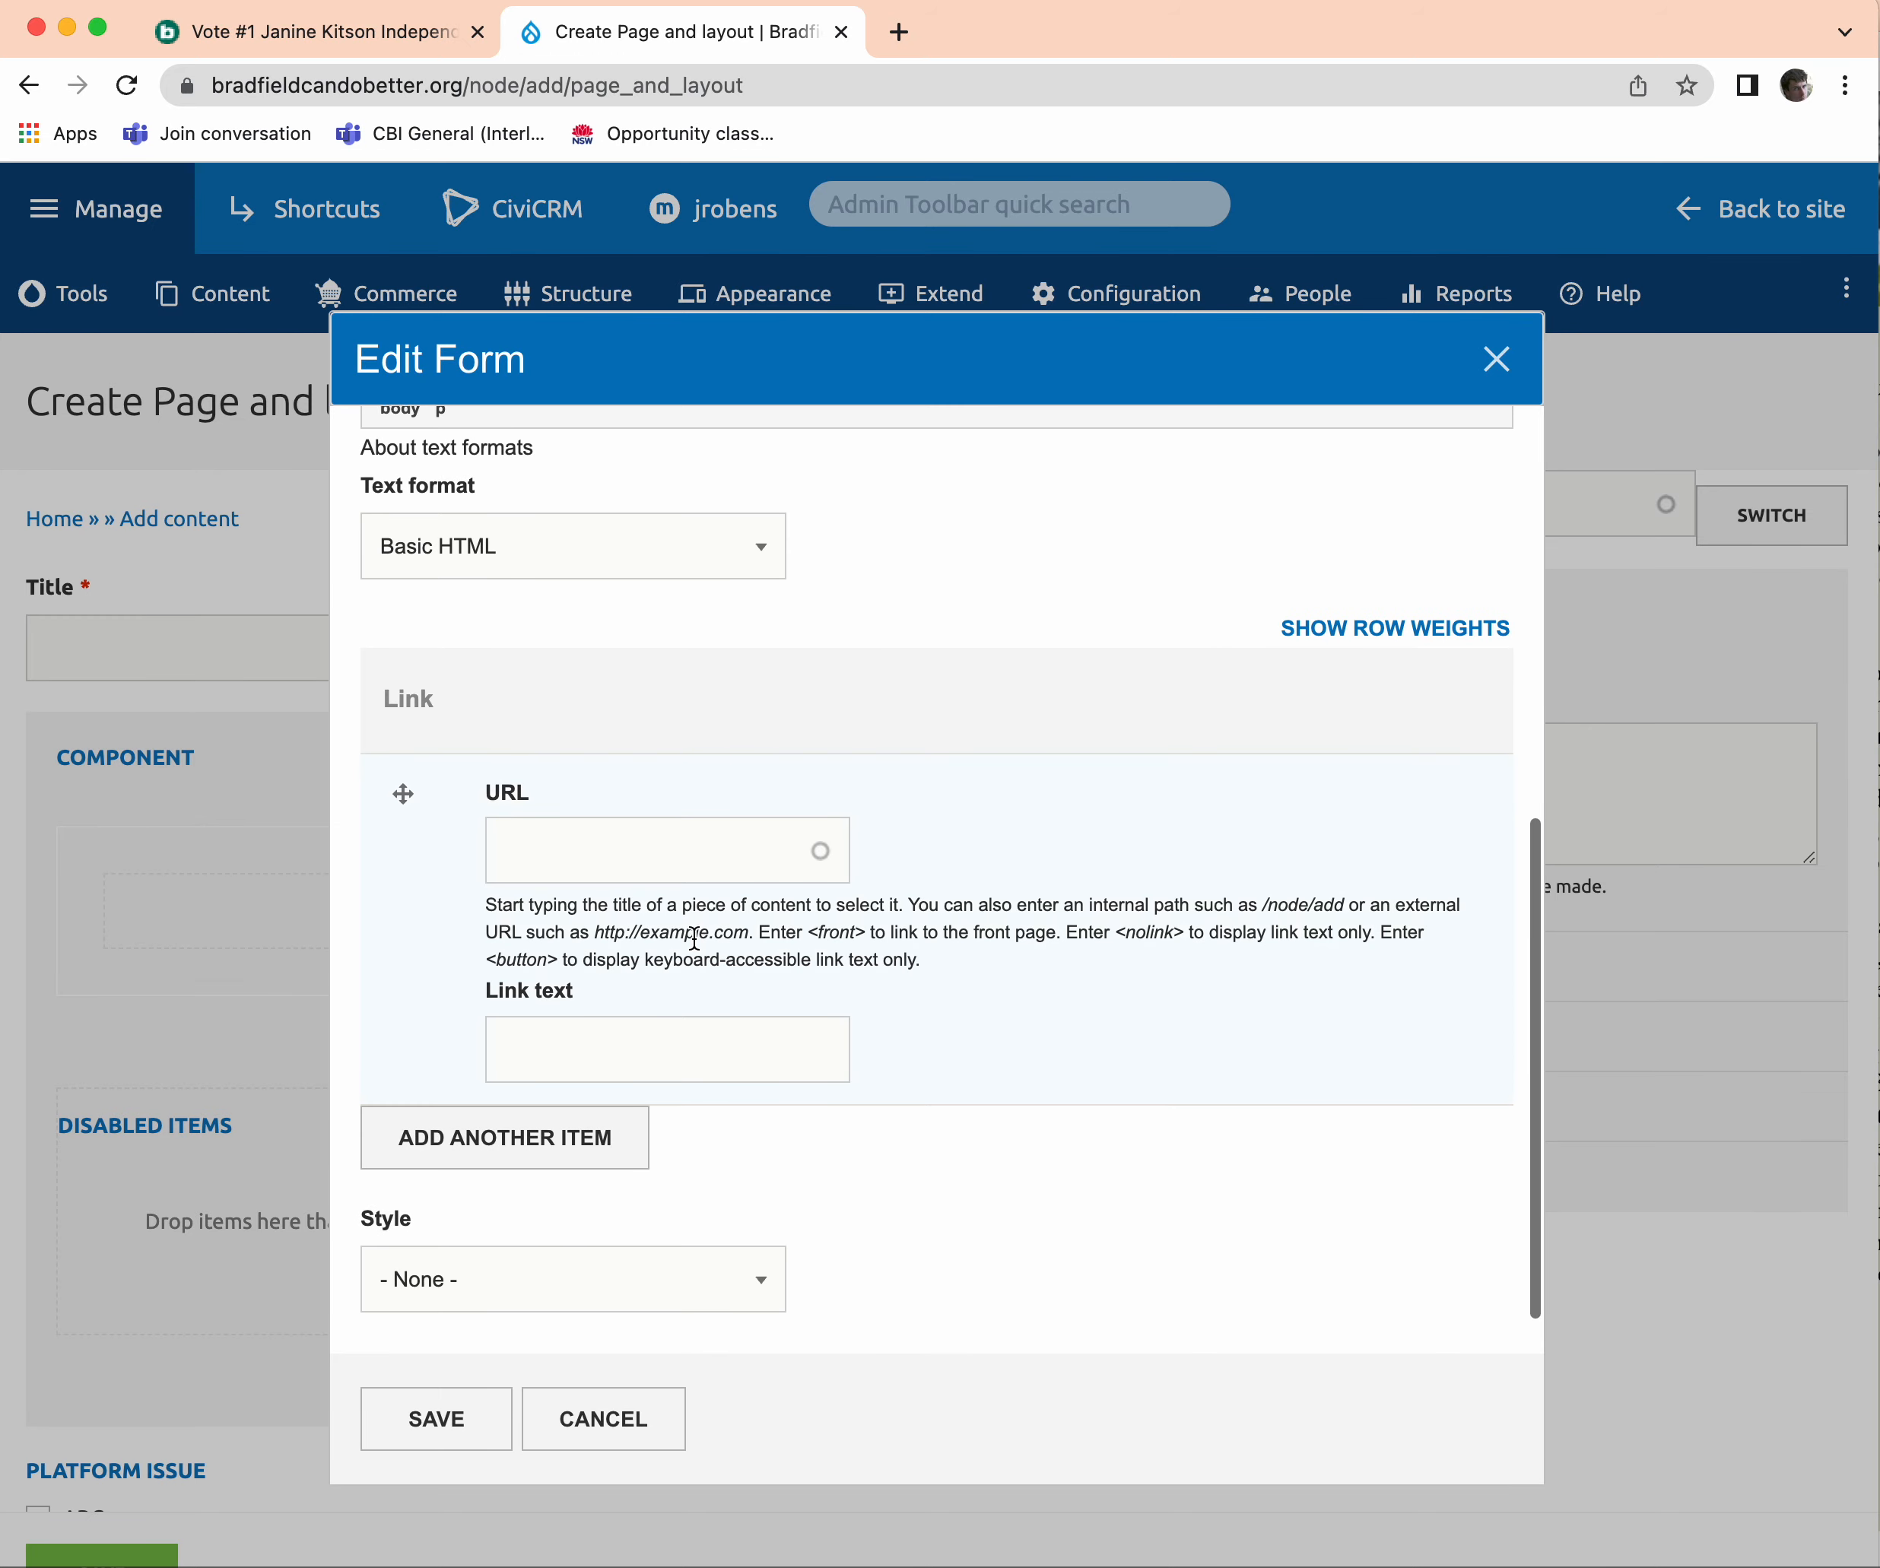
click(442, 1419)
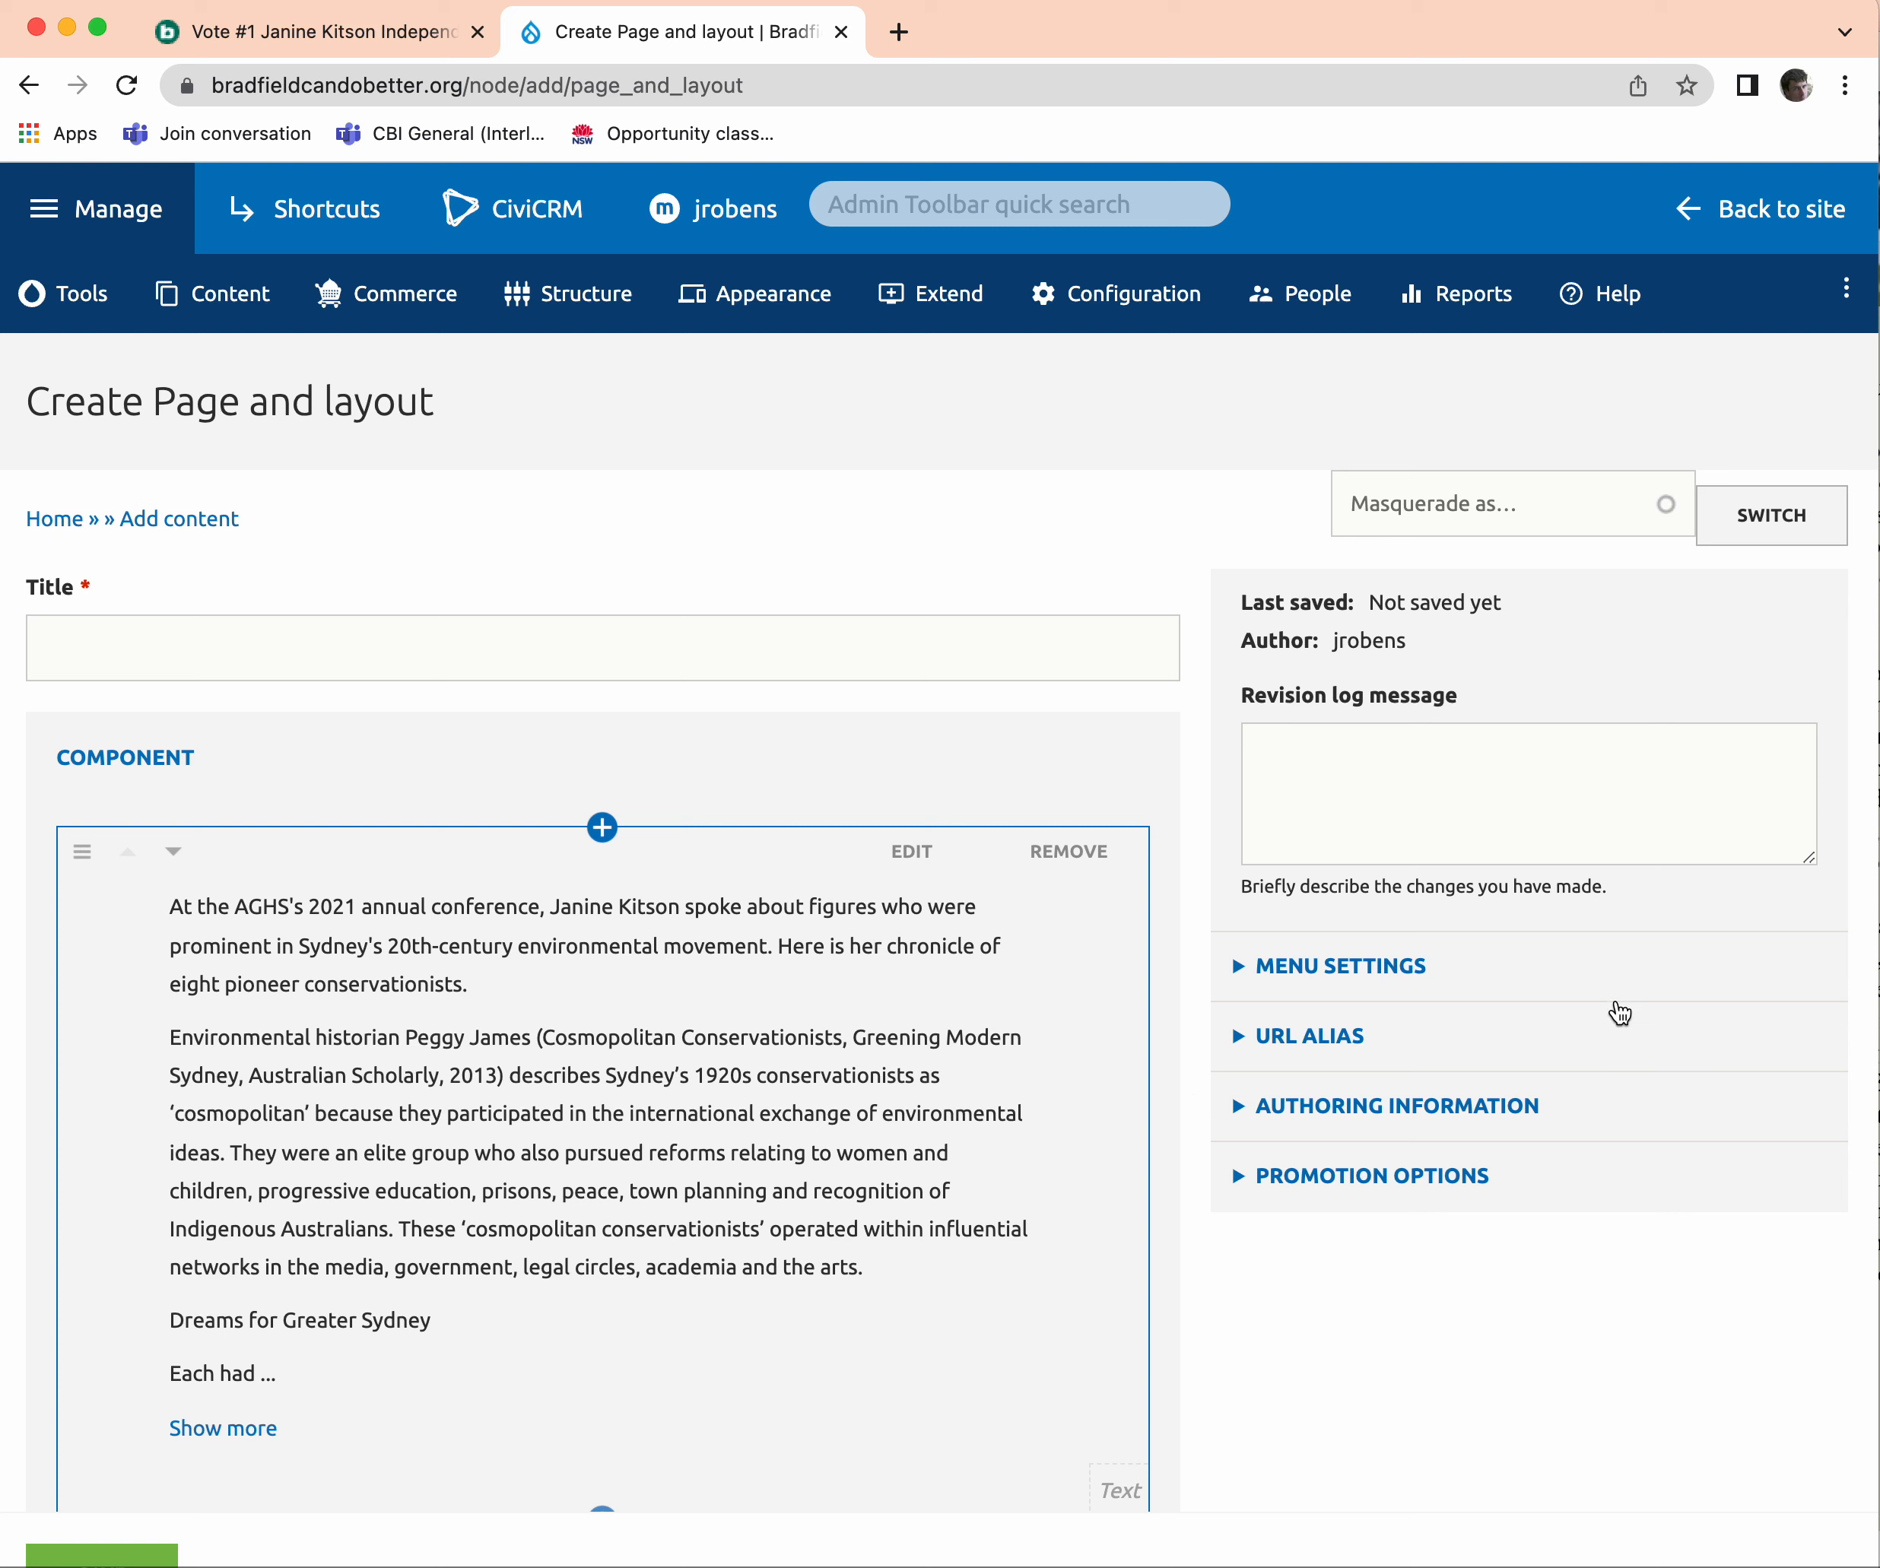
Copy the PDF headline "Sydney's cosmopolitan conservationists – honouring the value of their vision" into the page's Title field.
click(1878, 632)
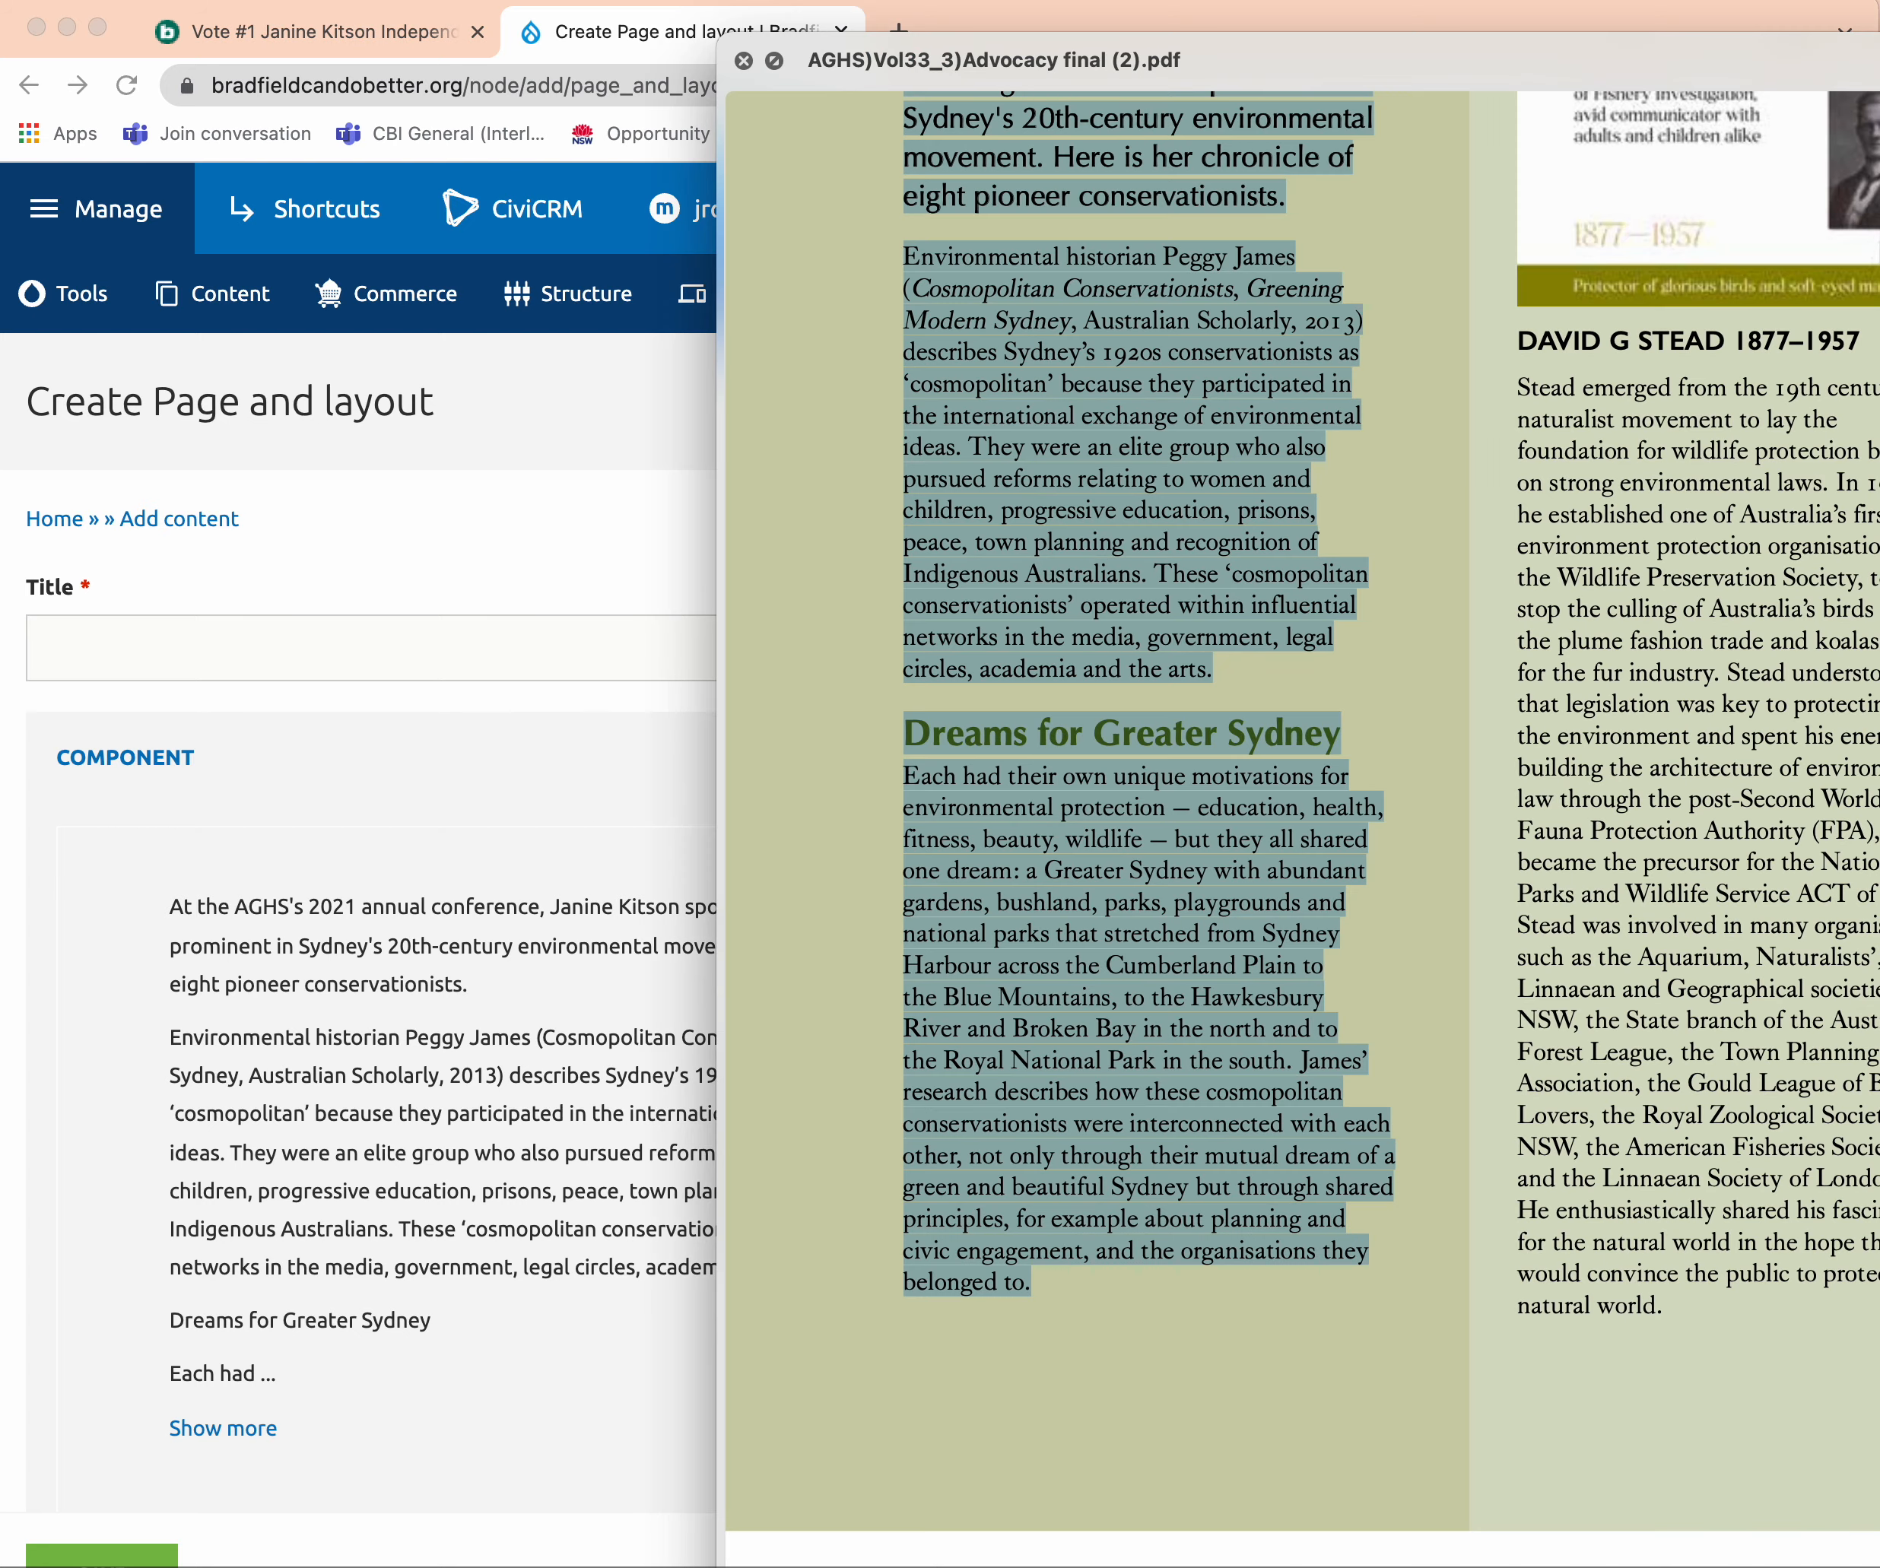
scroll(1292, 826, up, 10)
drag(1467, 808, 908, 768)
key(super+c)
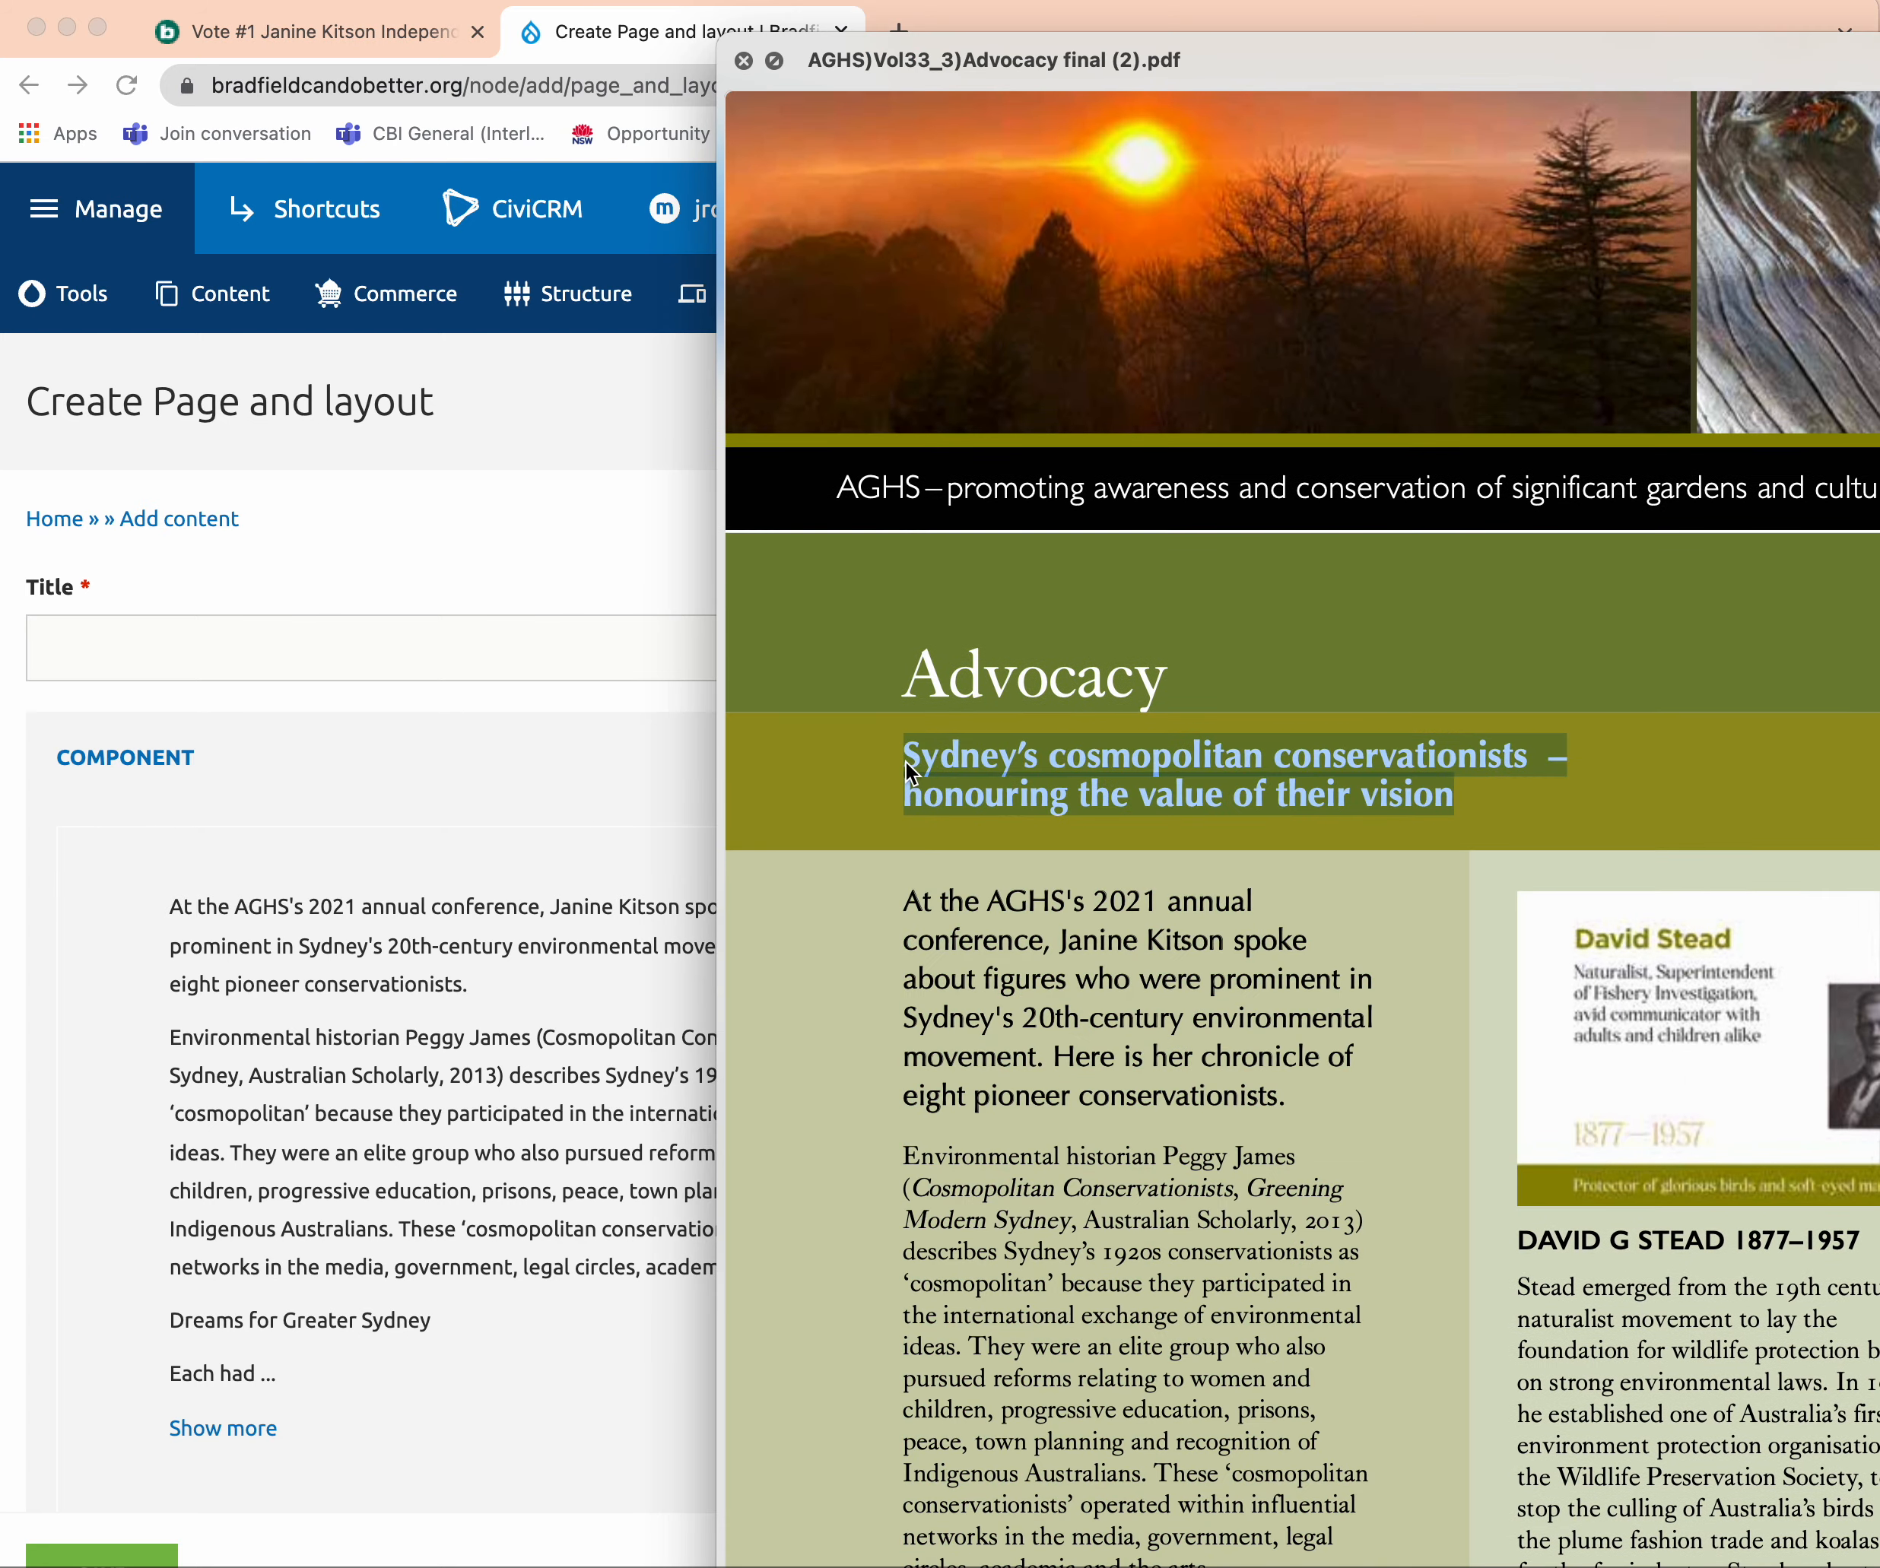
click(411, 664)
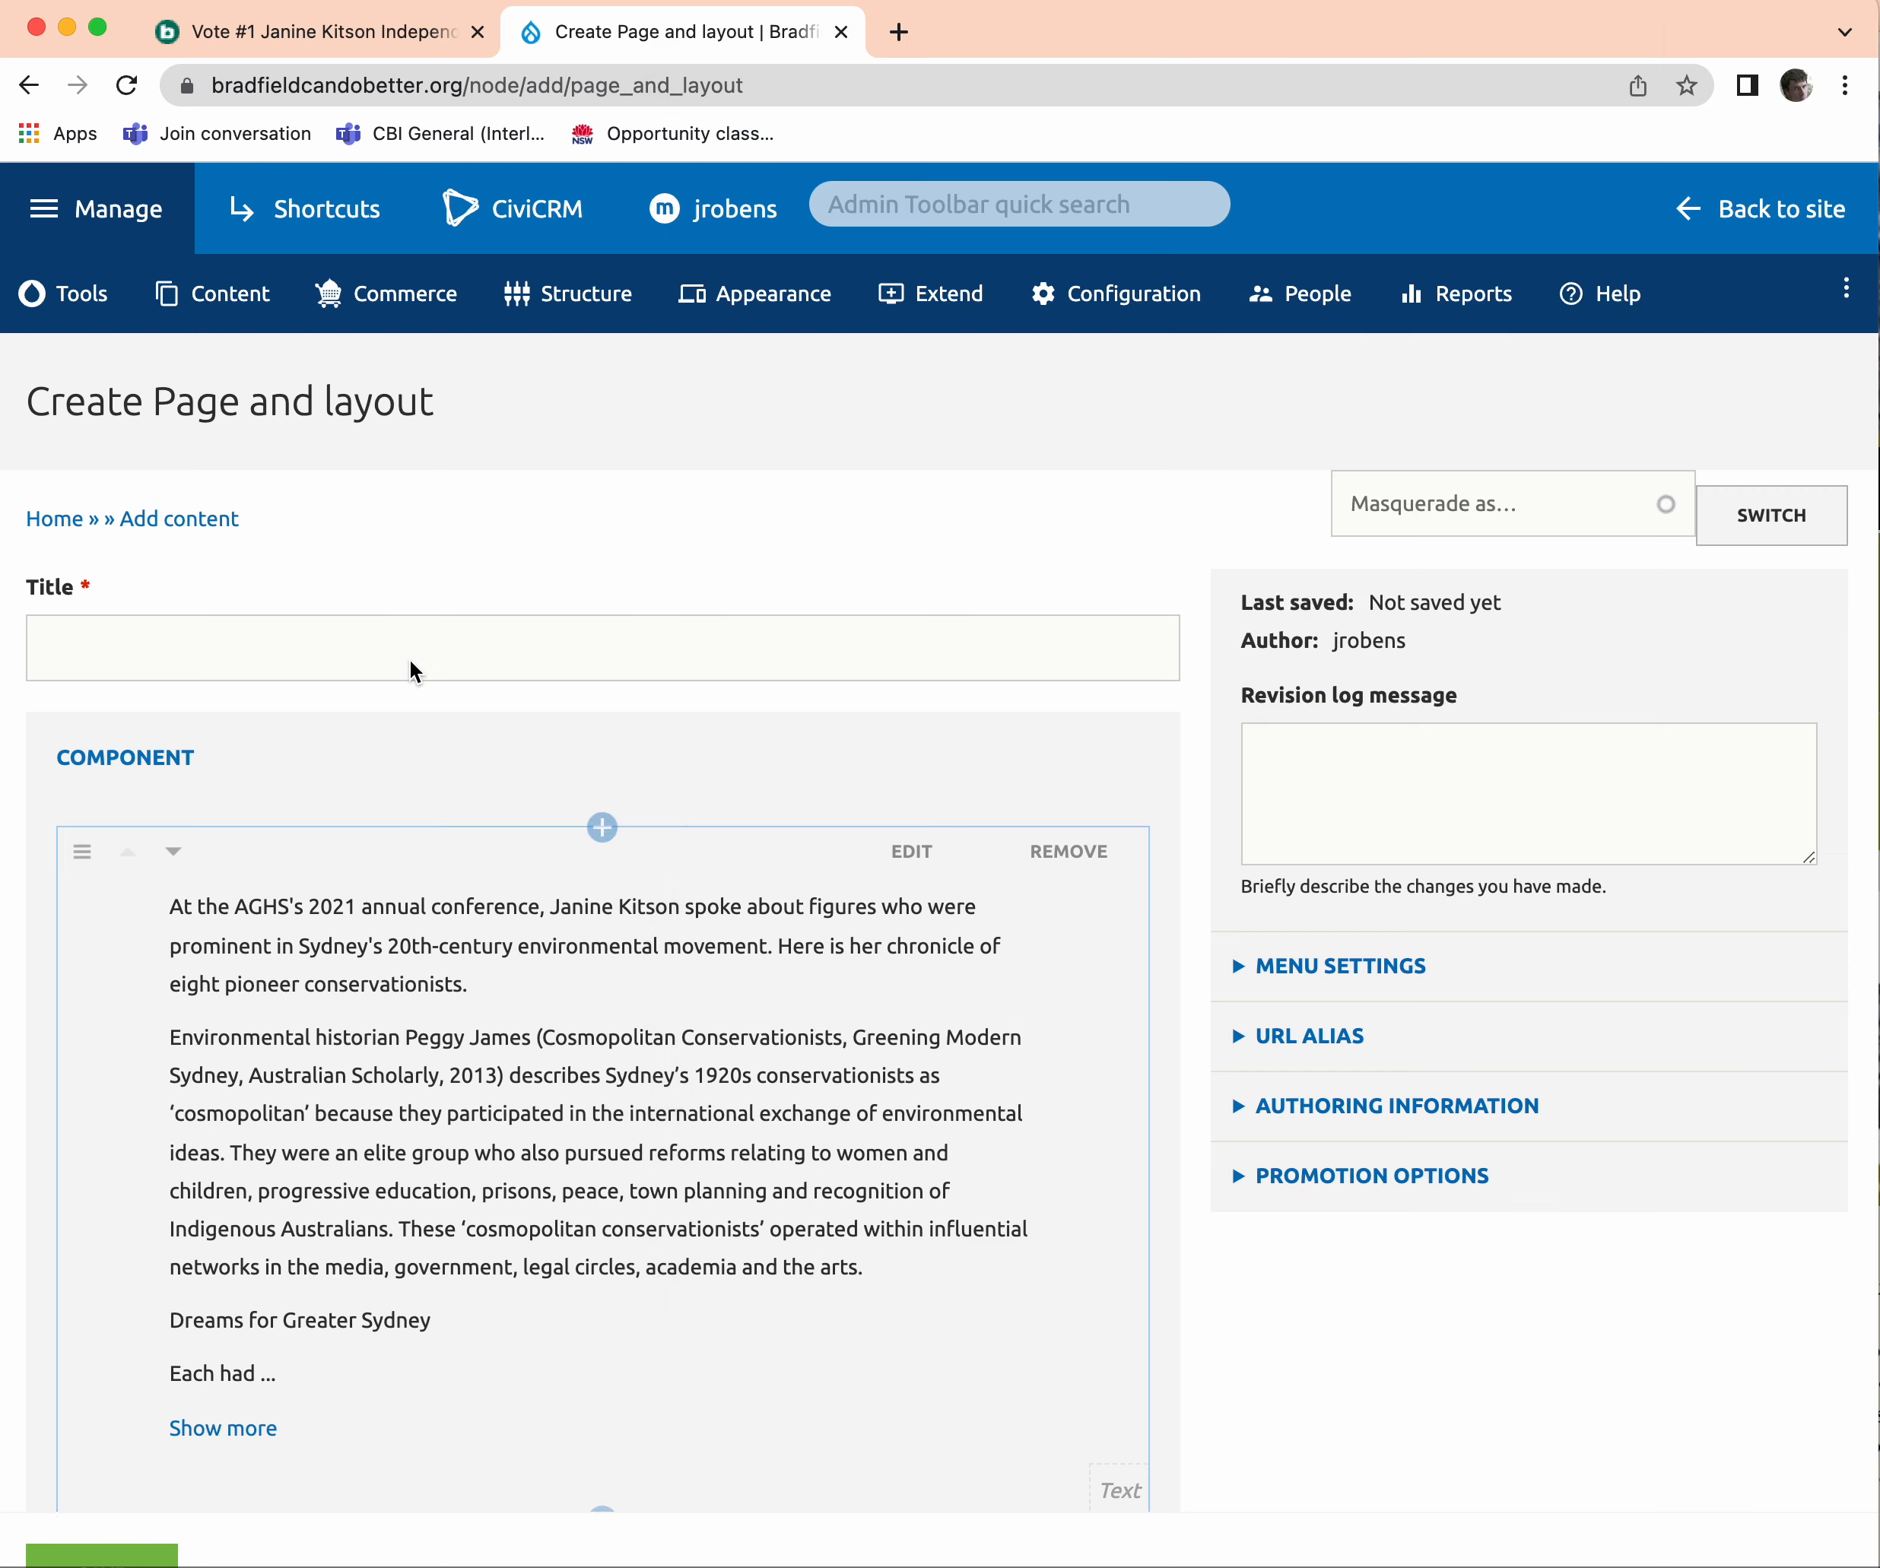
click(410, 659)
key(super+v)
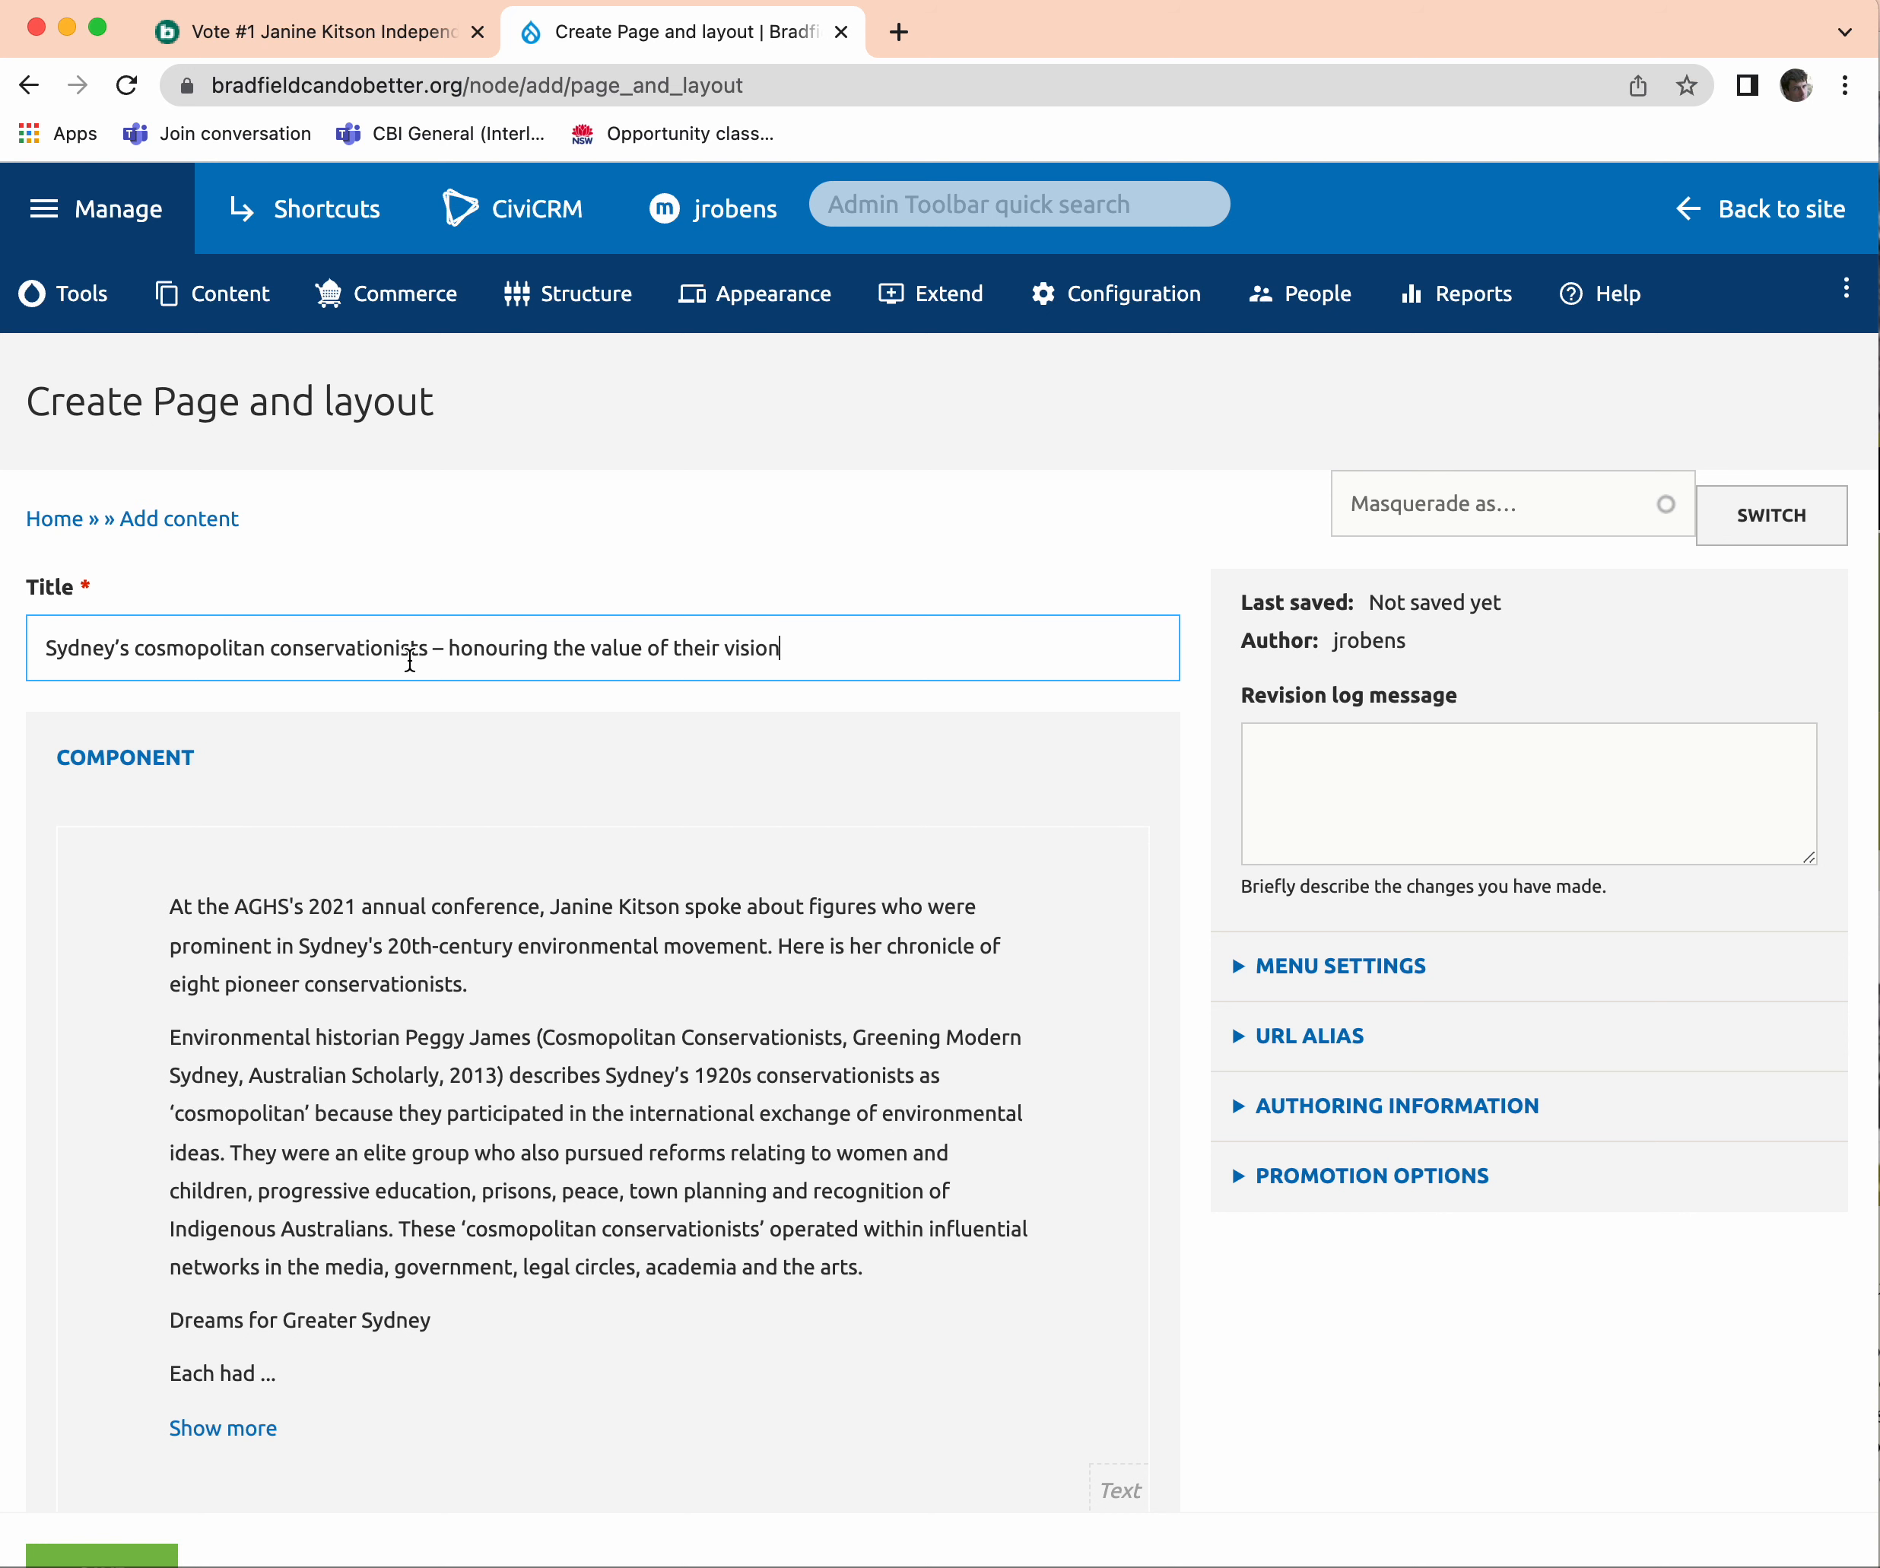
Turn off automatic URL alias generation for the new page so a custom alias can be entered.
scroll(410, 659, down, 1)
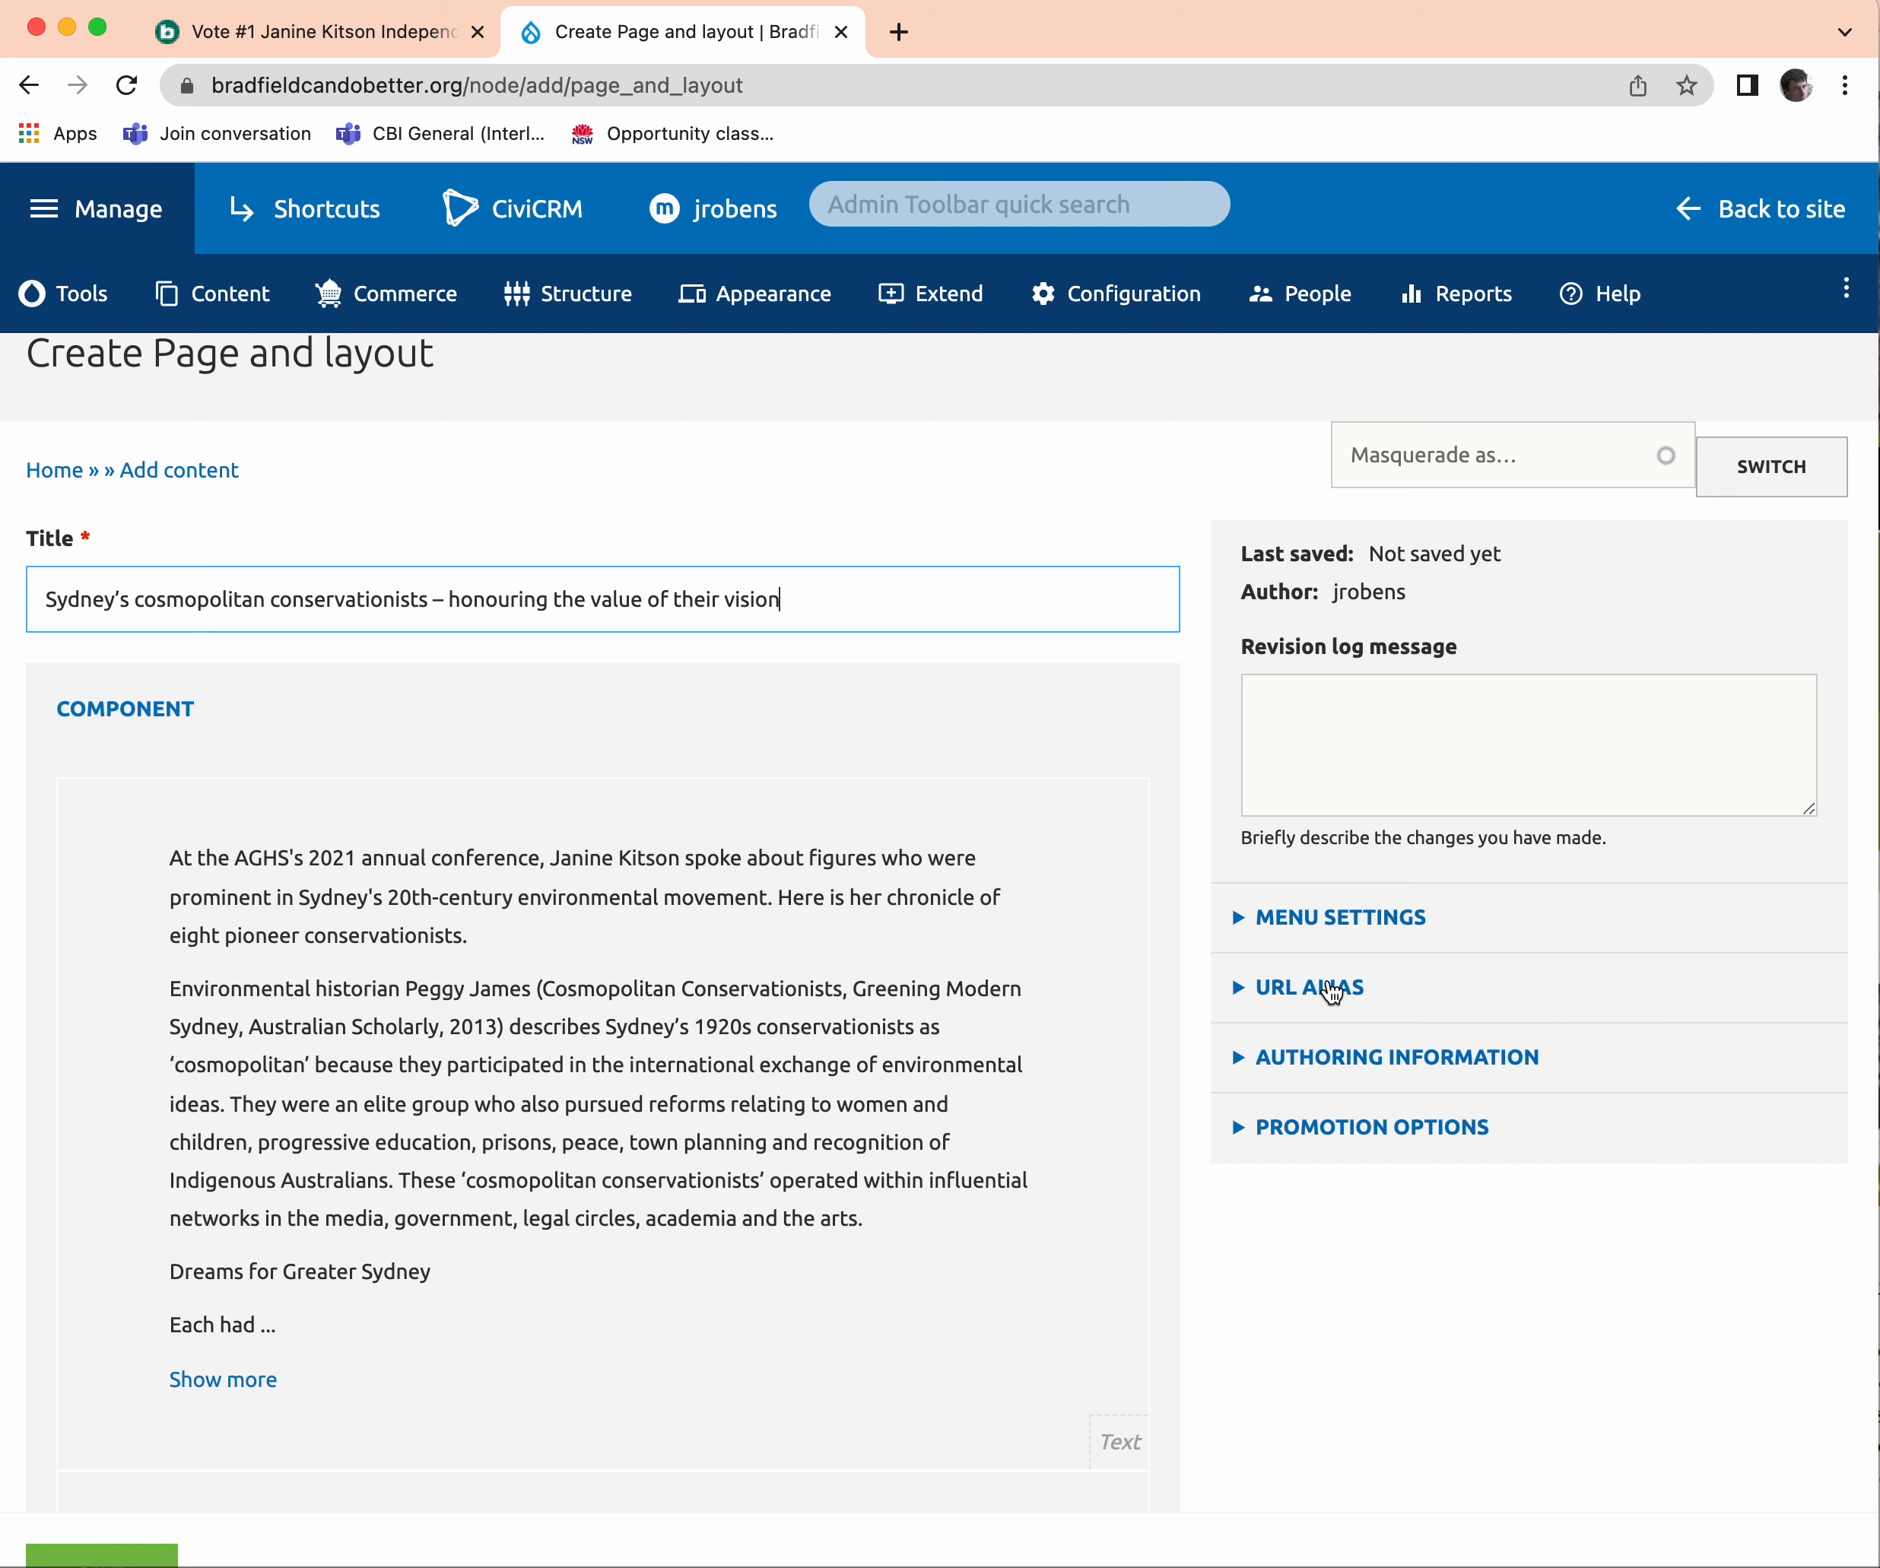
click(1330, 991)
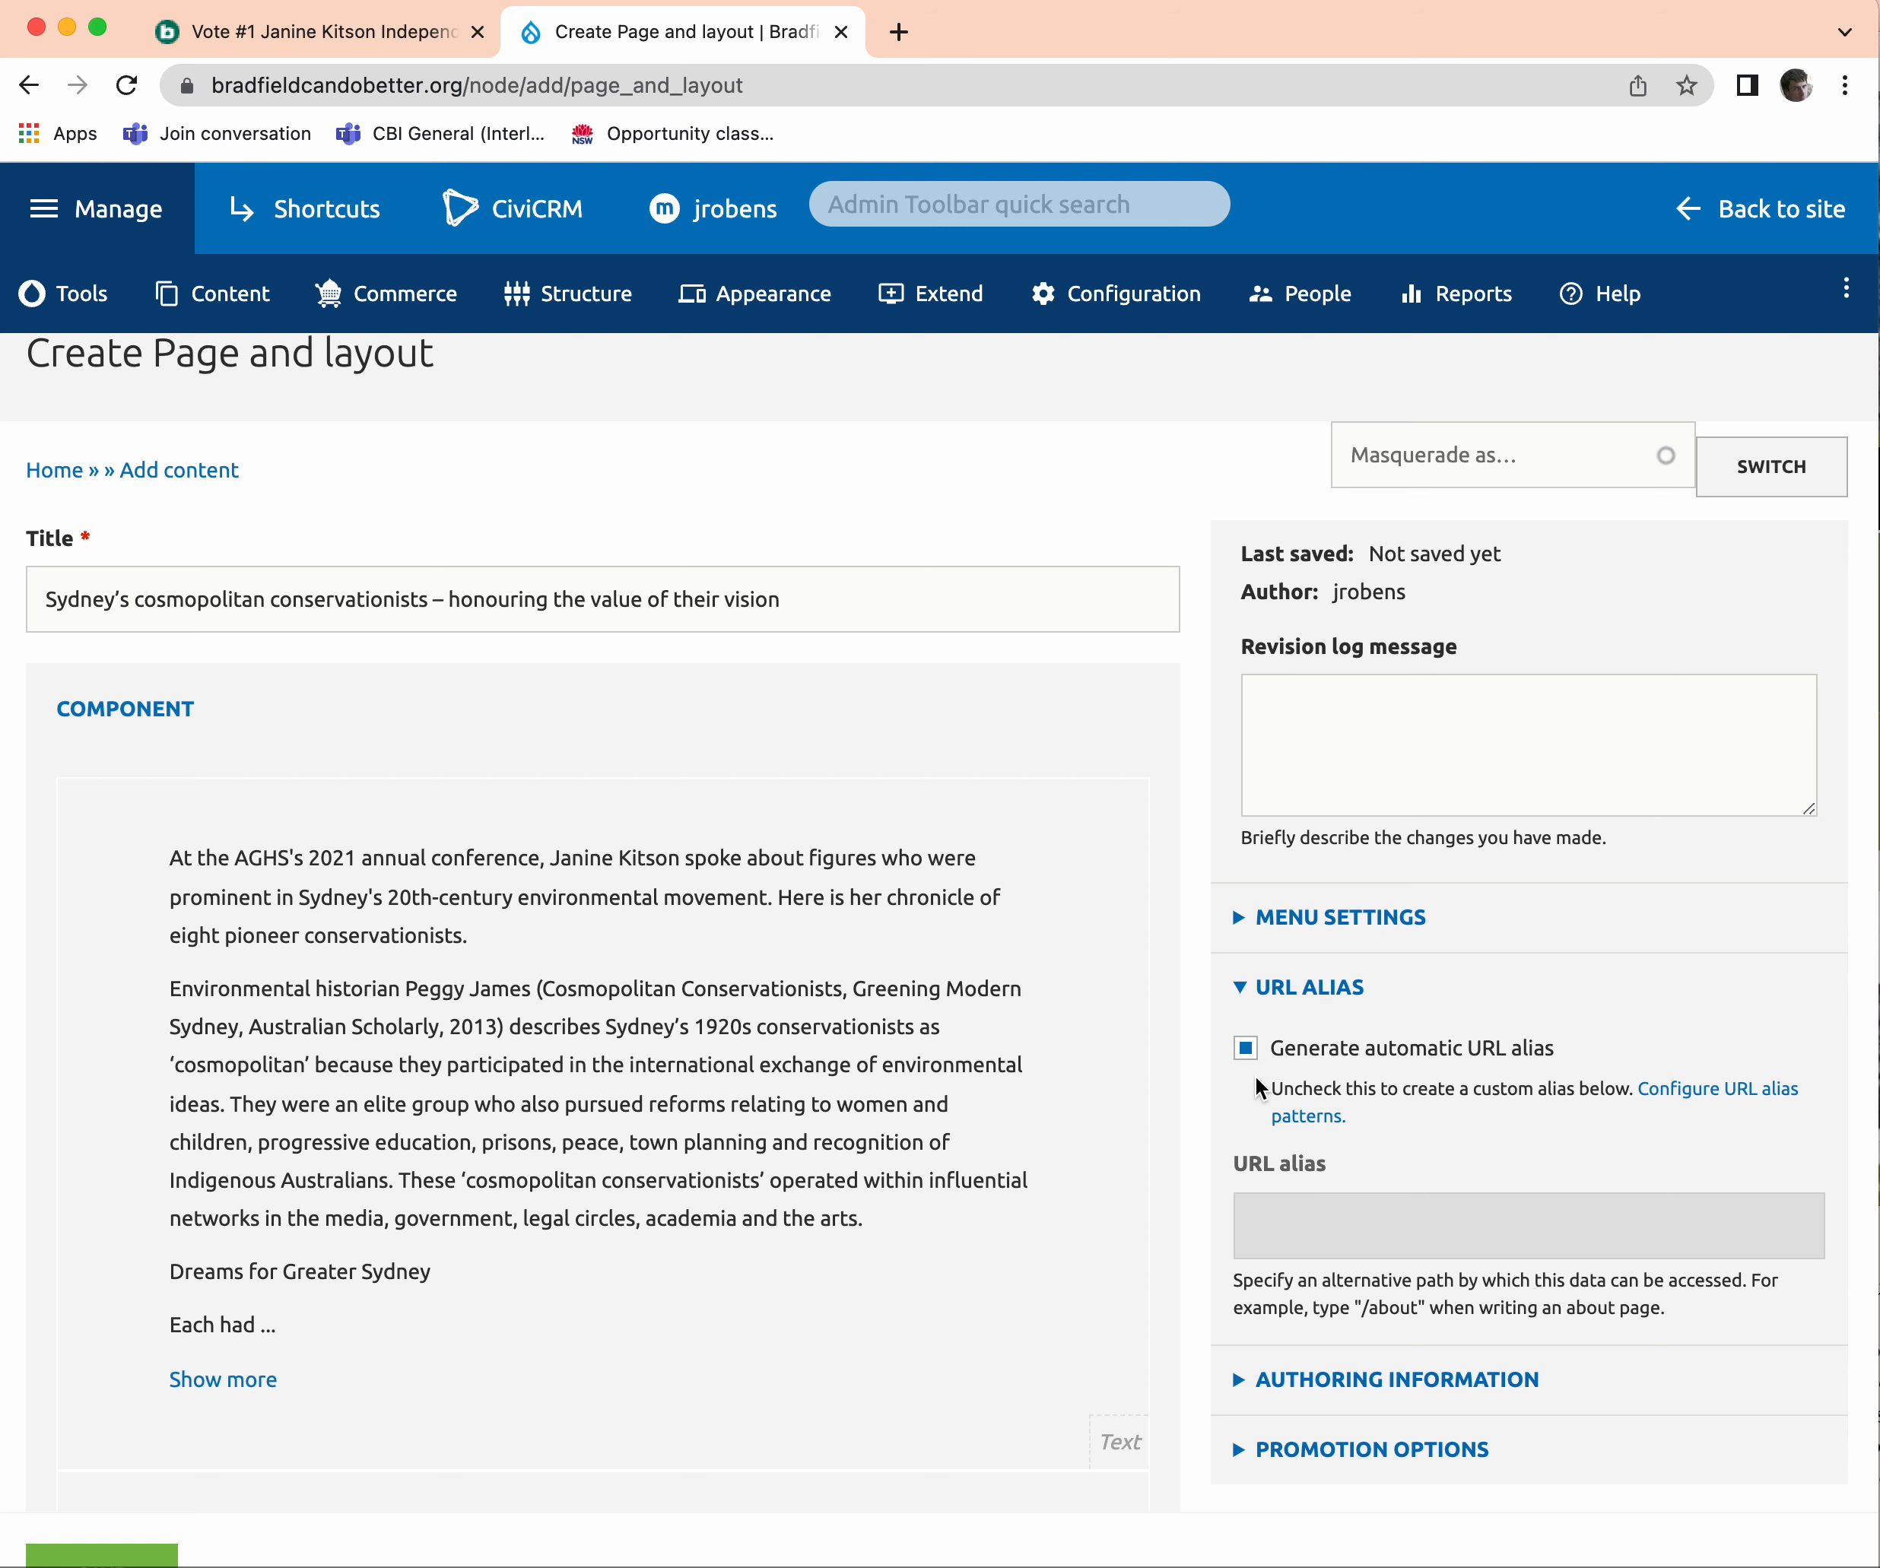
click(1246, 1054)
click(1292, 1219)
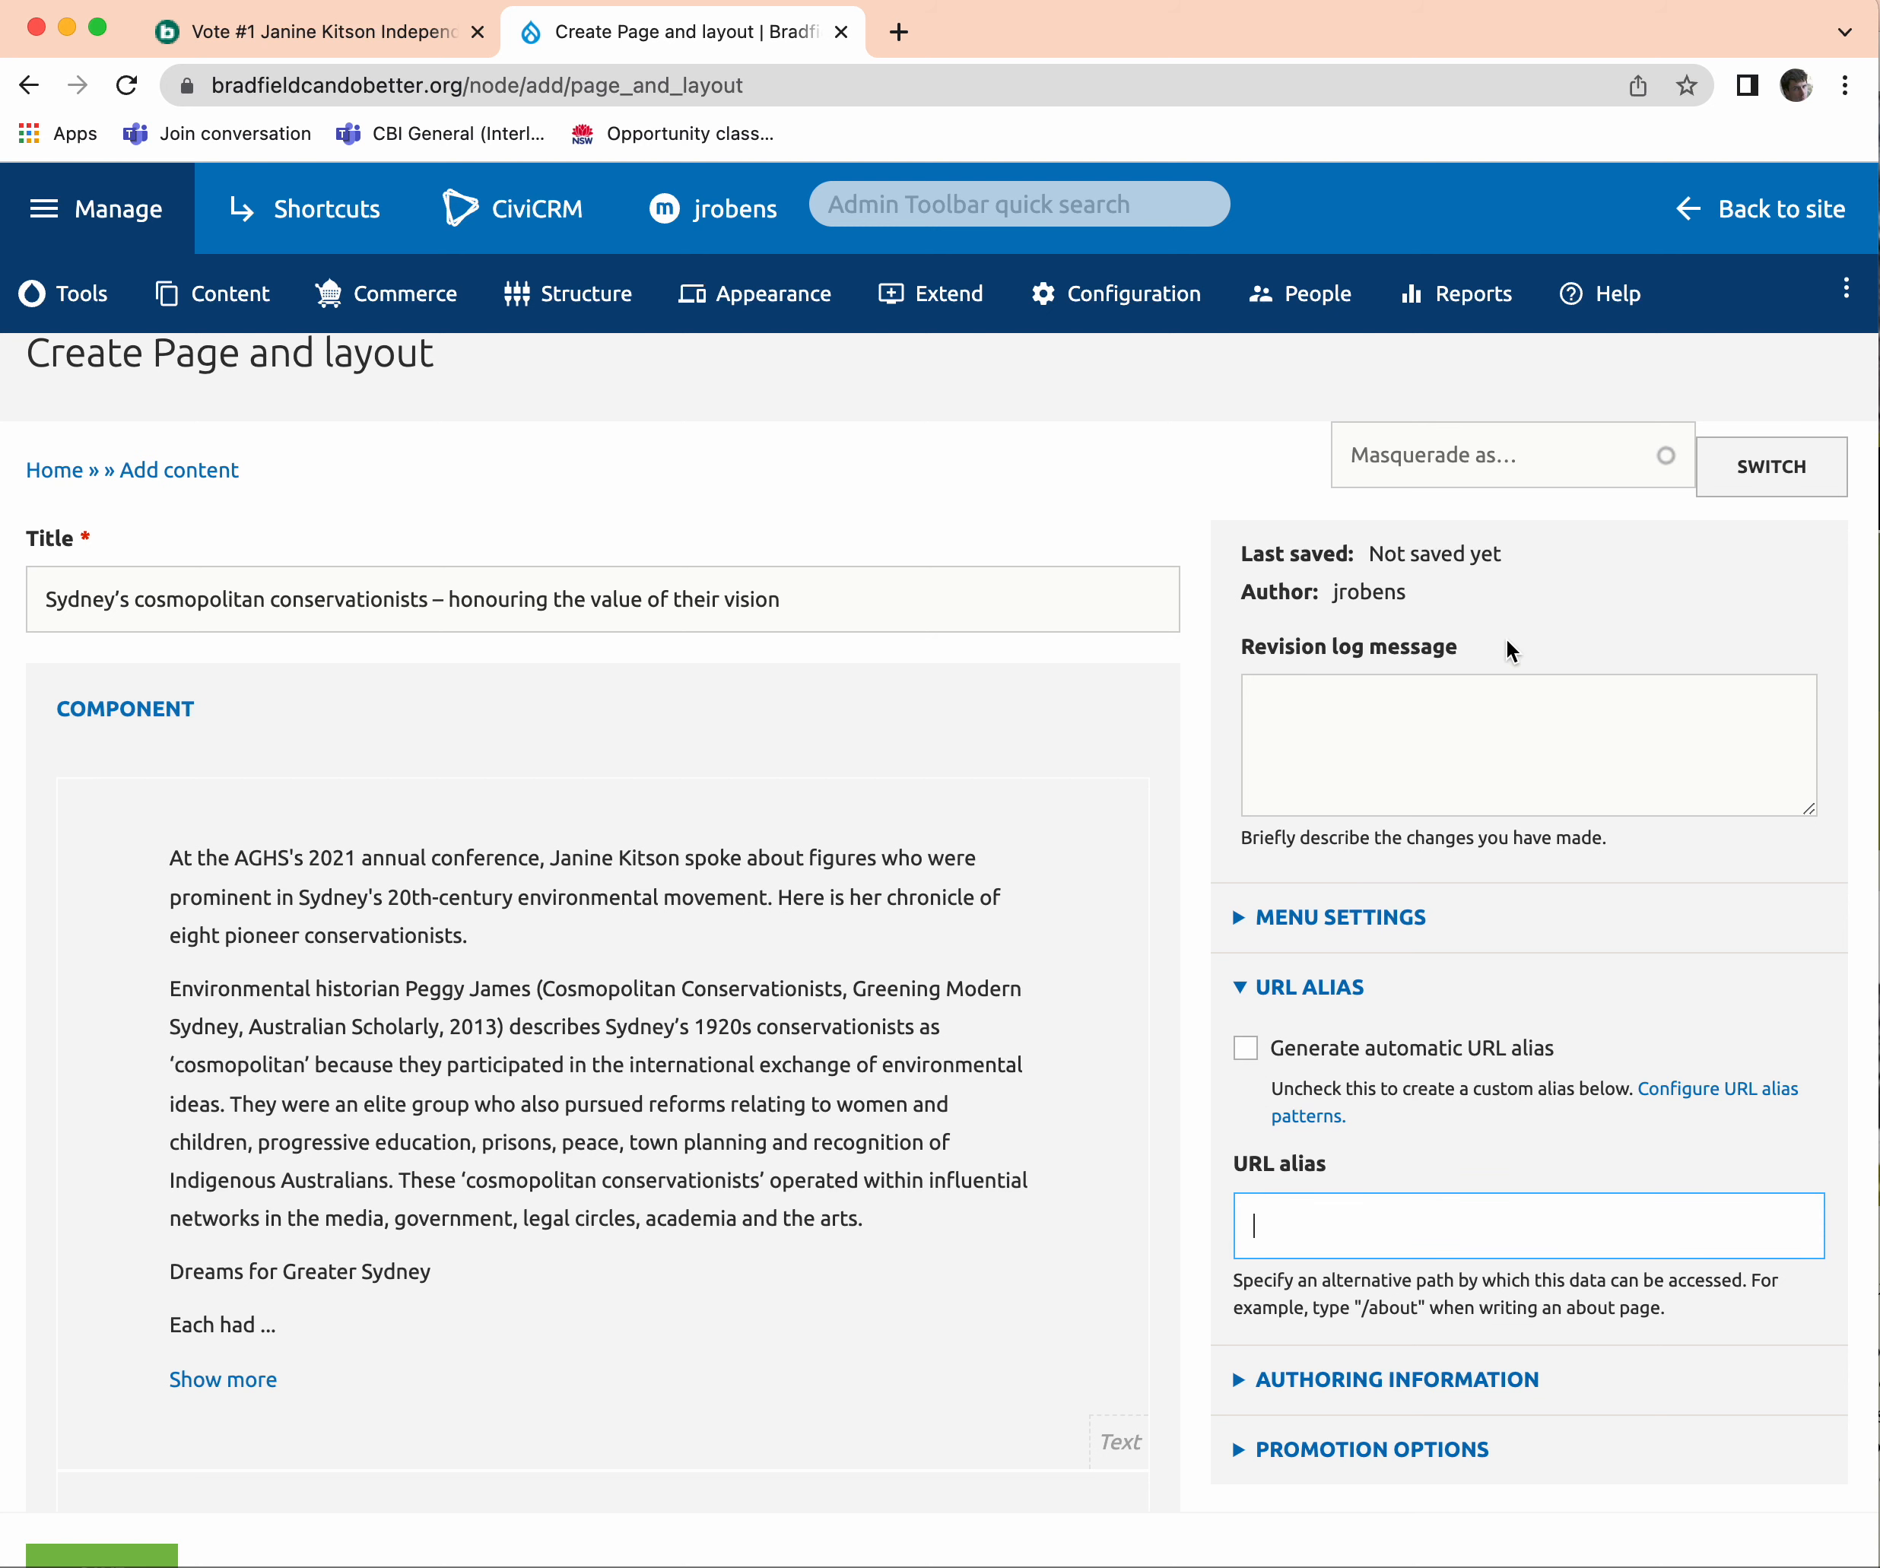
Check the address of the site's Janine Kitson page, and set the new page's URL alias to /janine/sydney-cosmopolitan-conservationists.
click(339, 44)
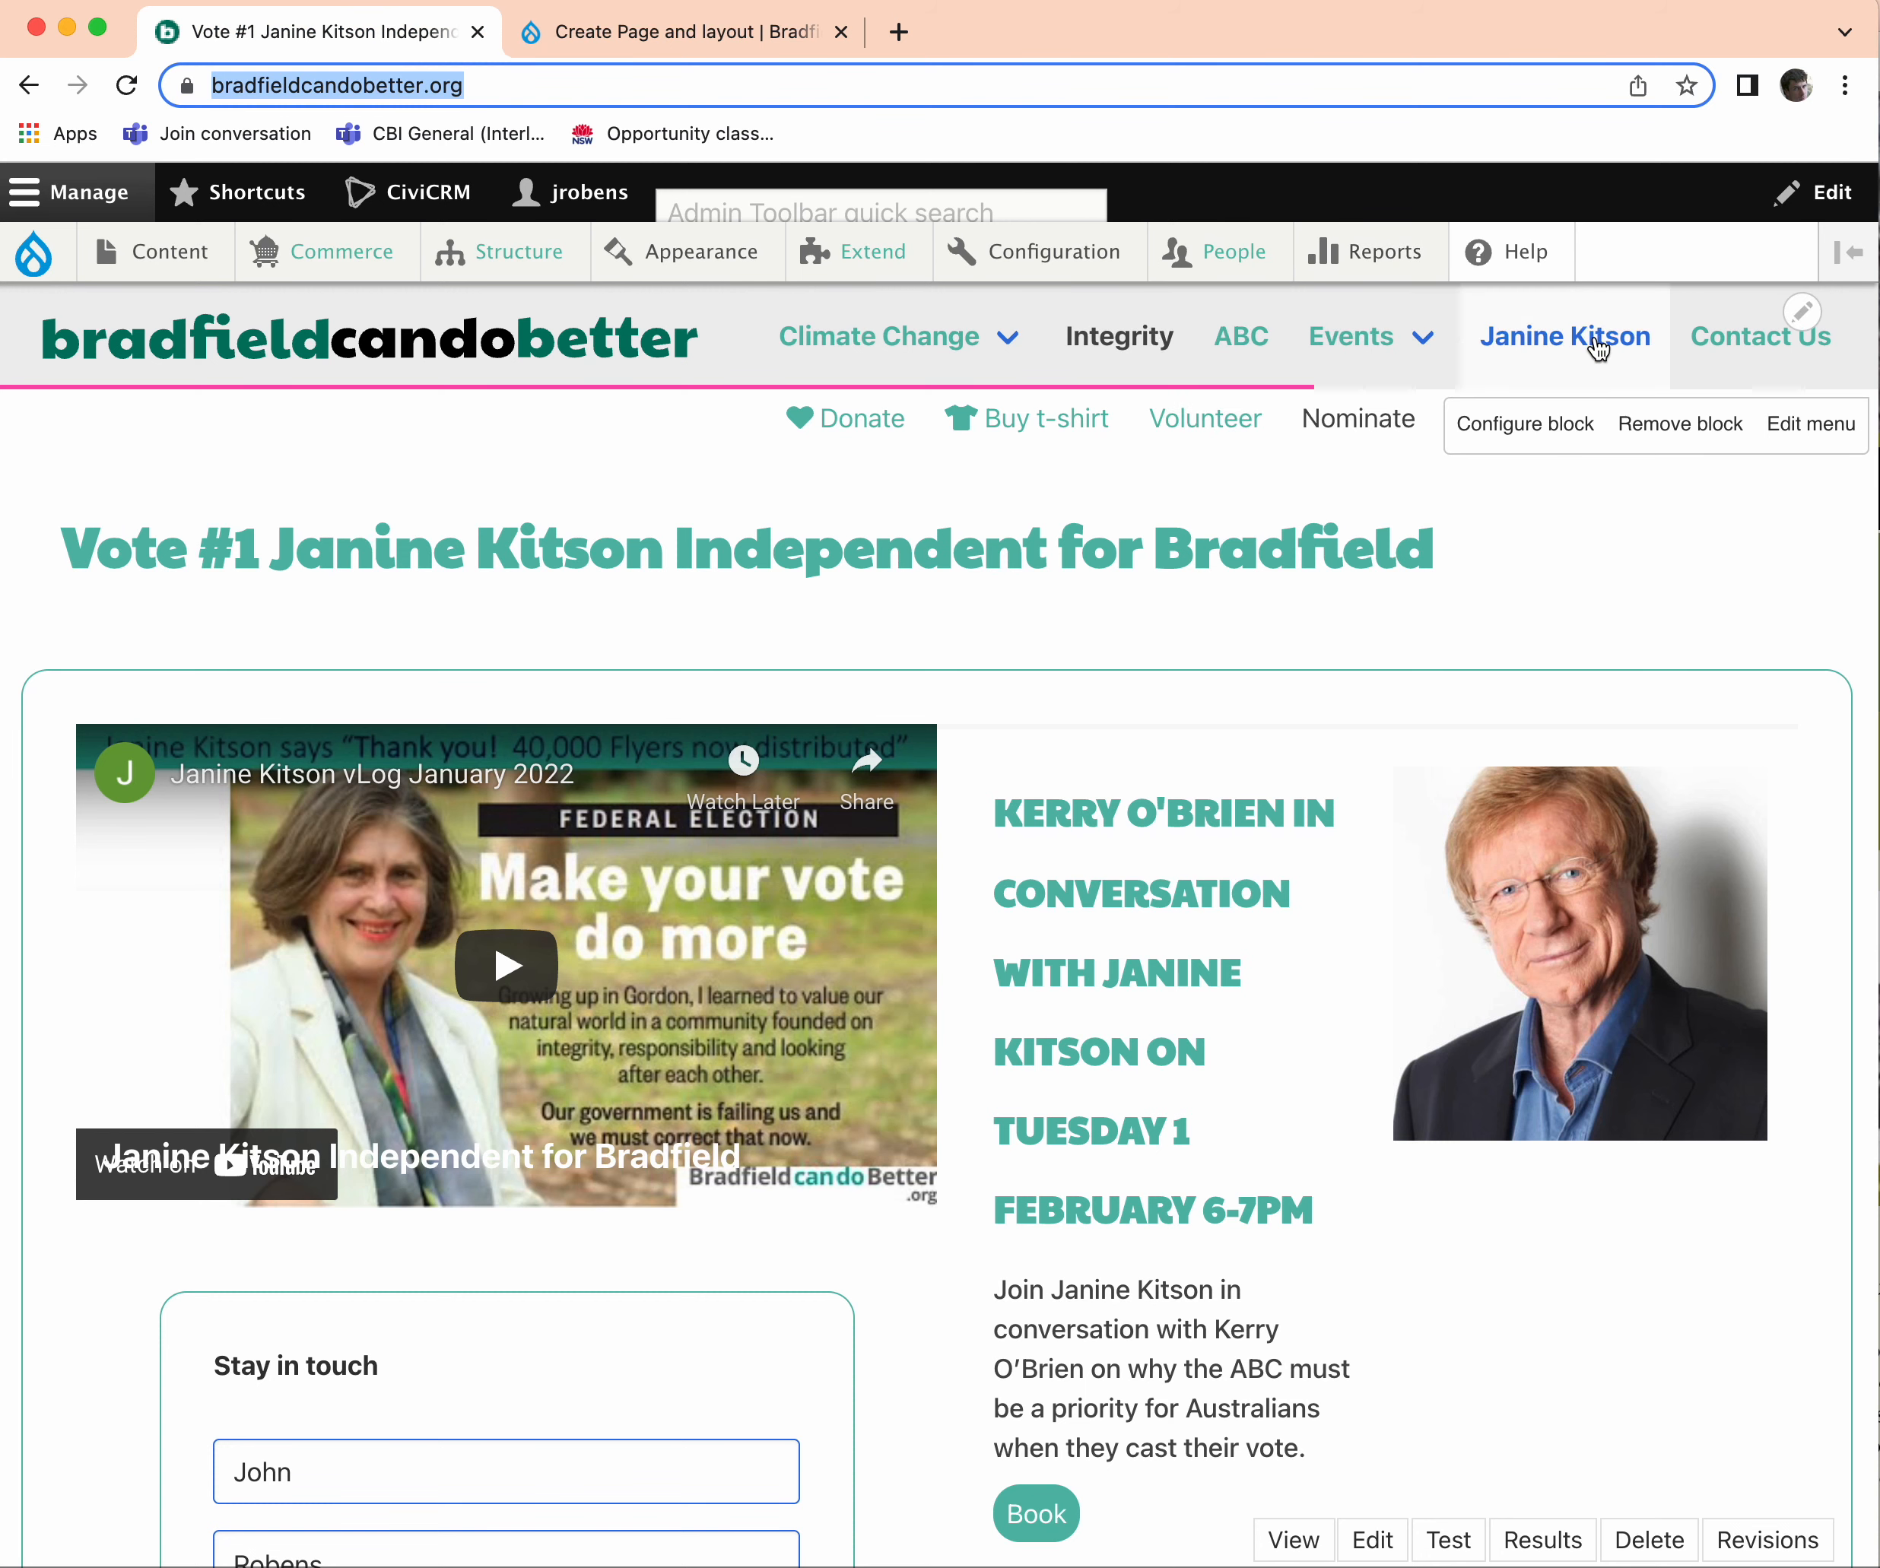
click(1549, 354)
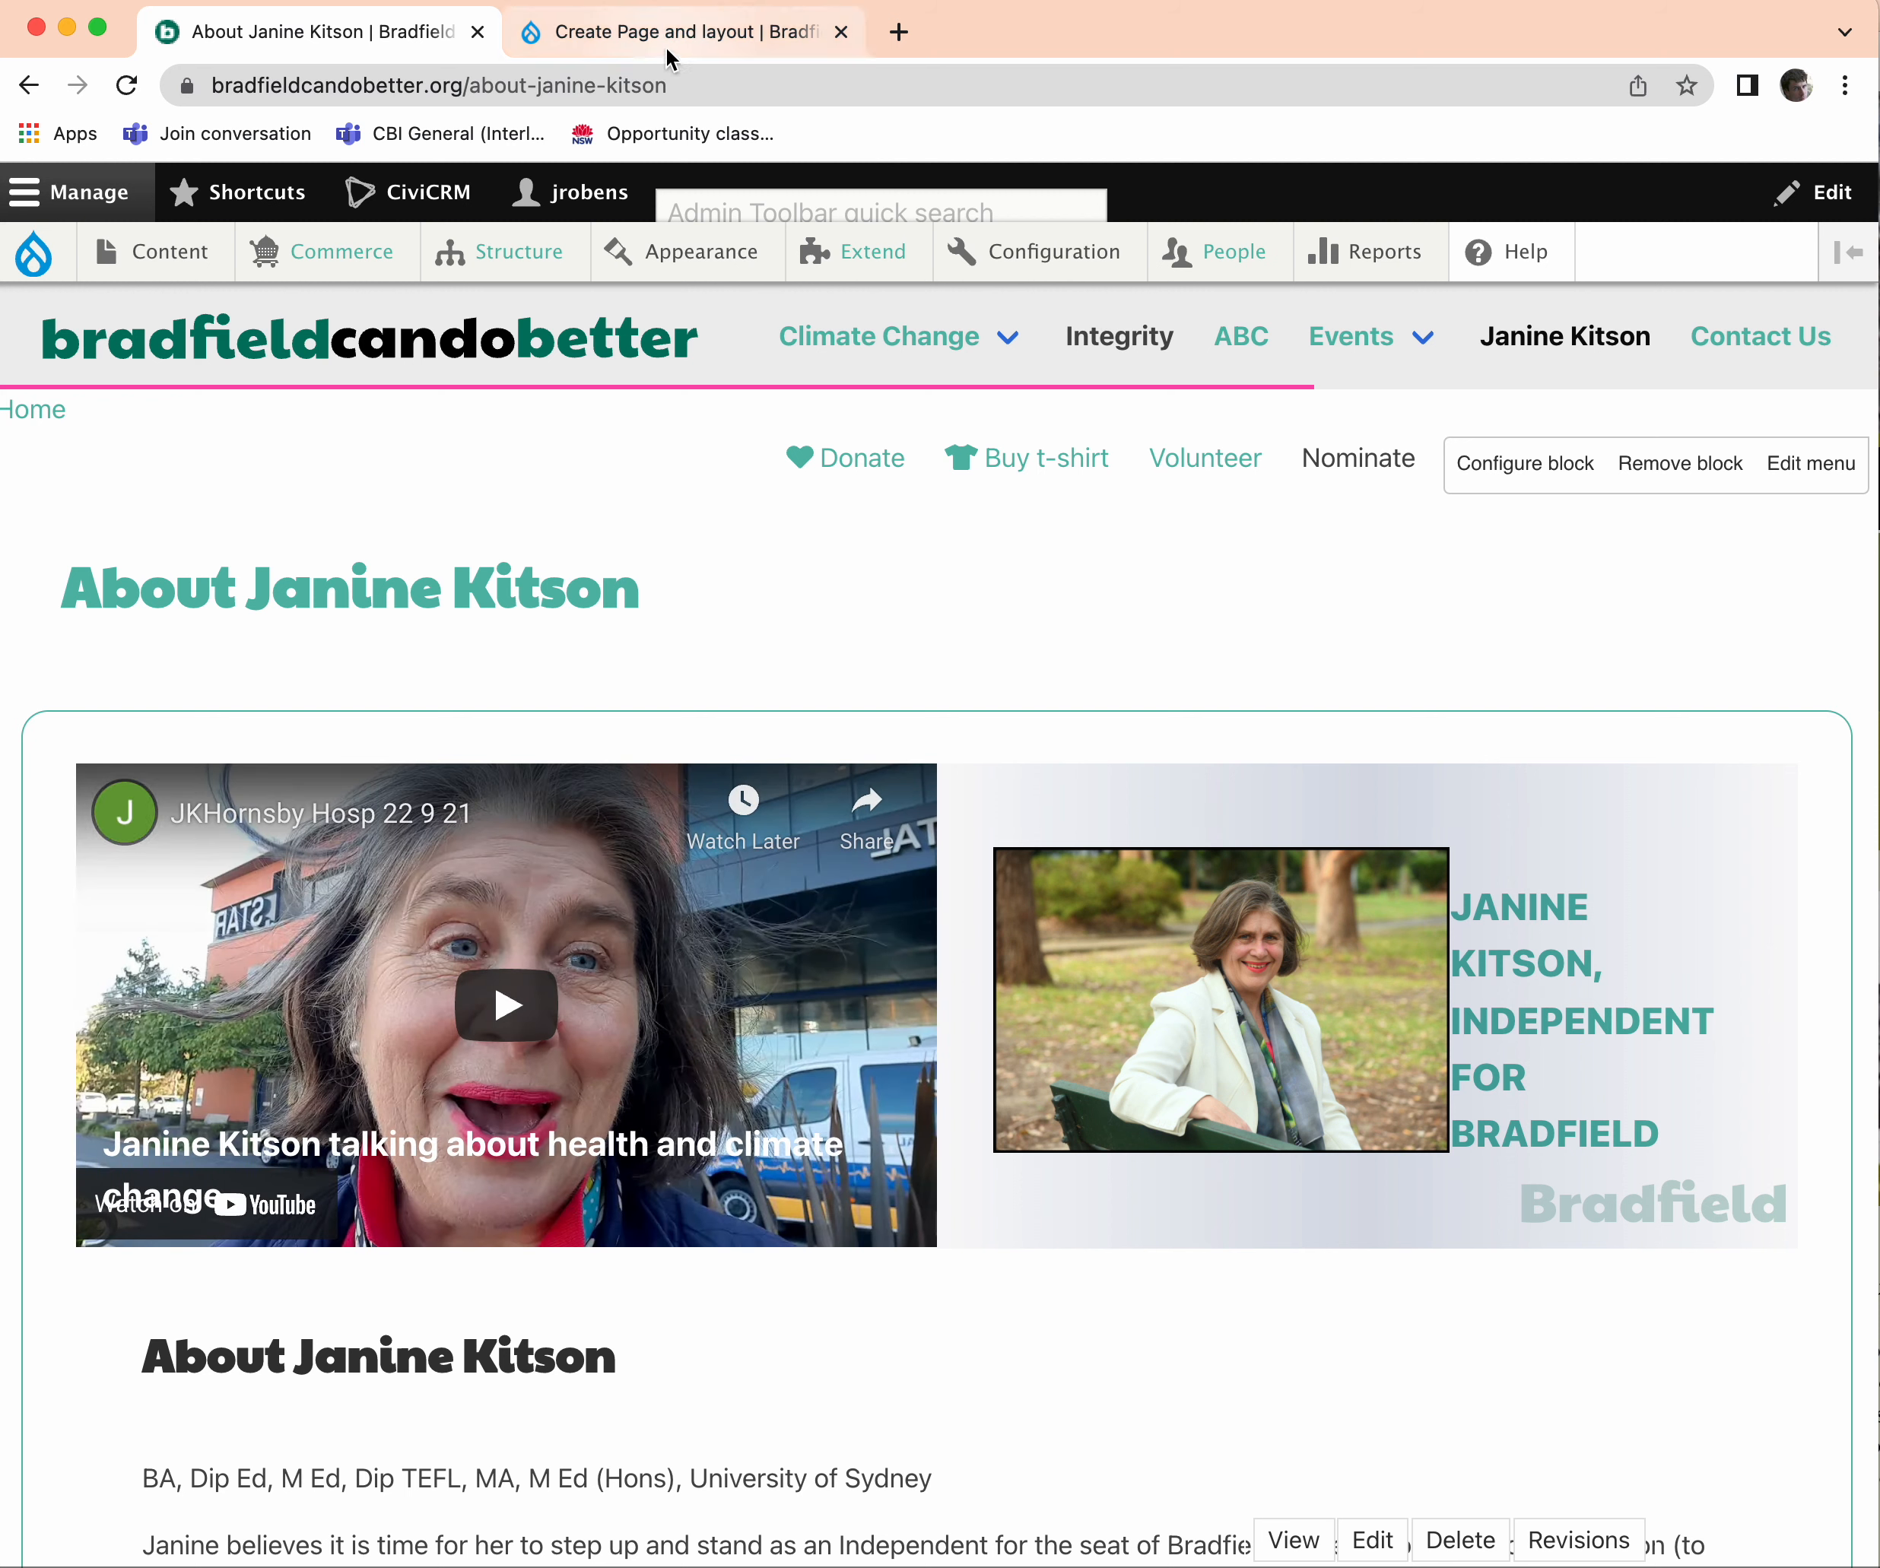
click(662, 42)
text(/janine/)
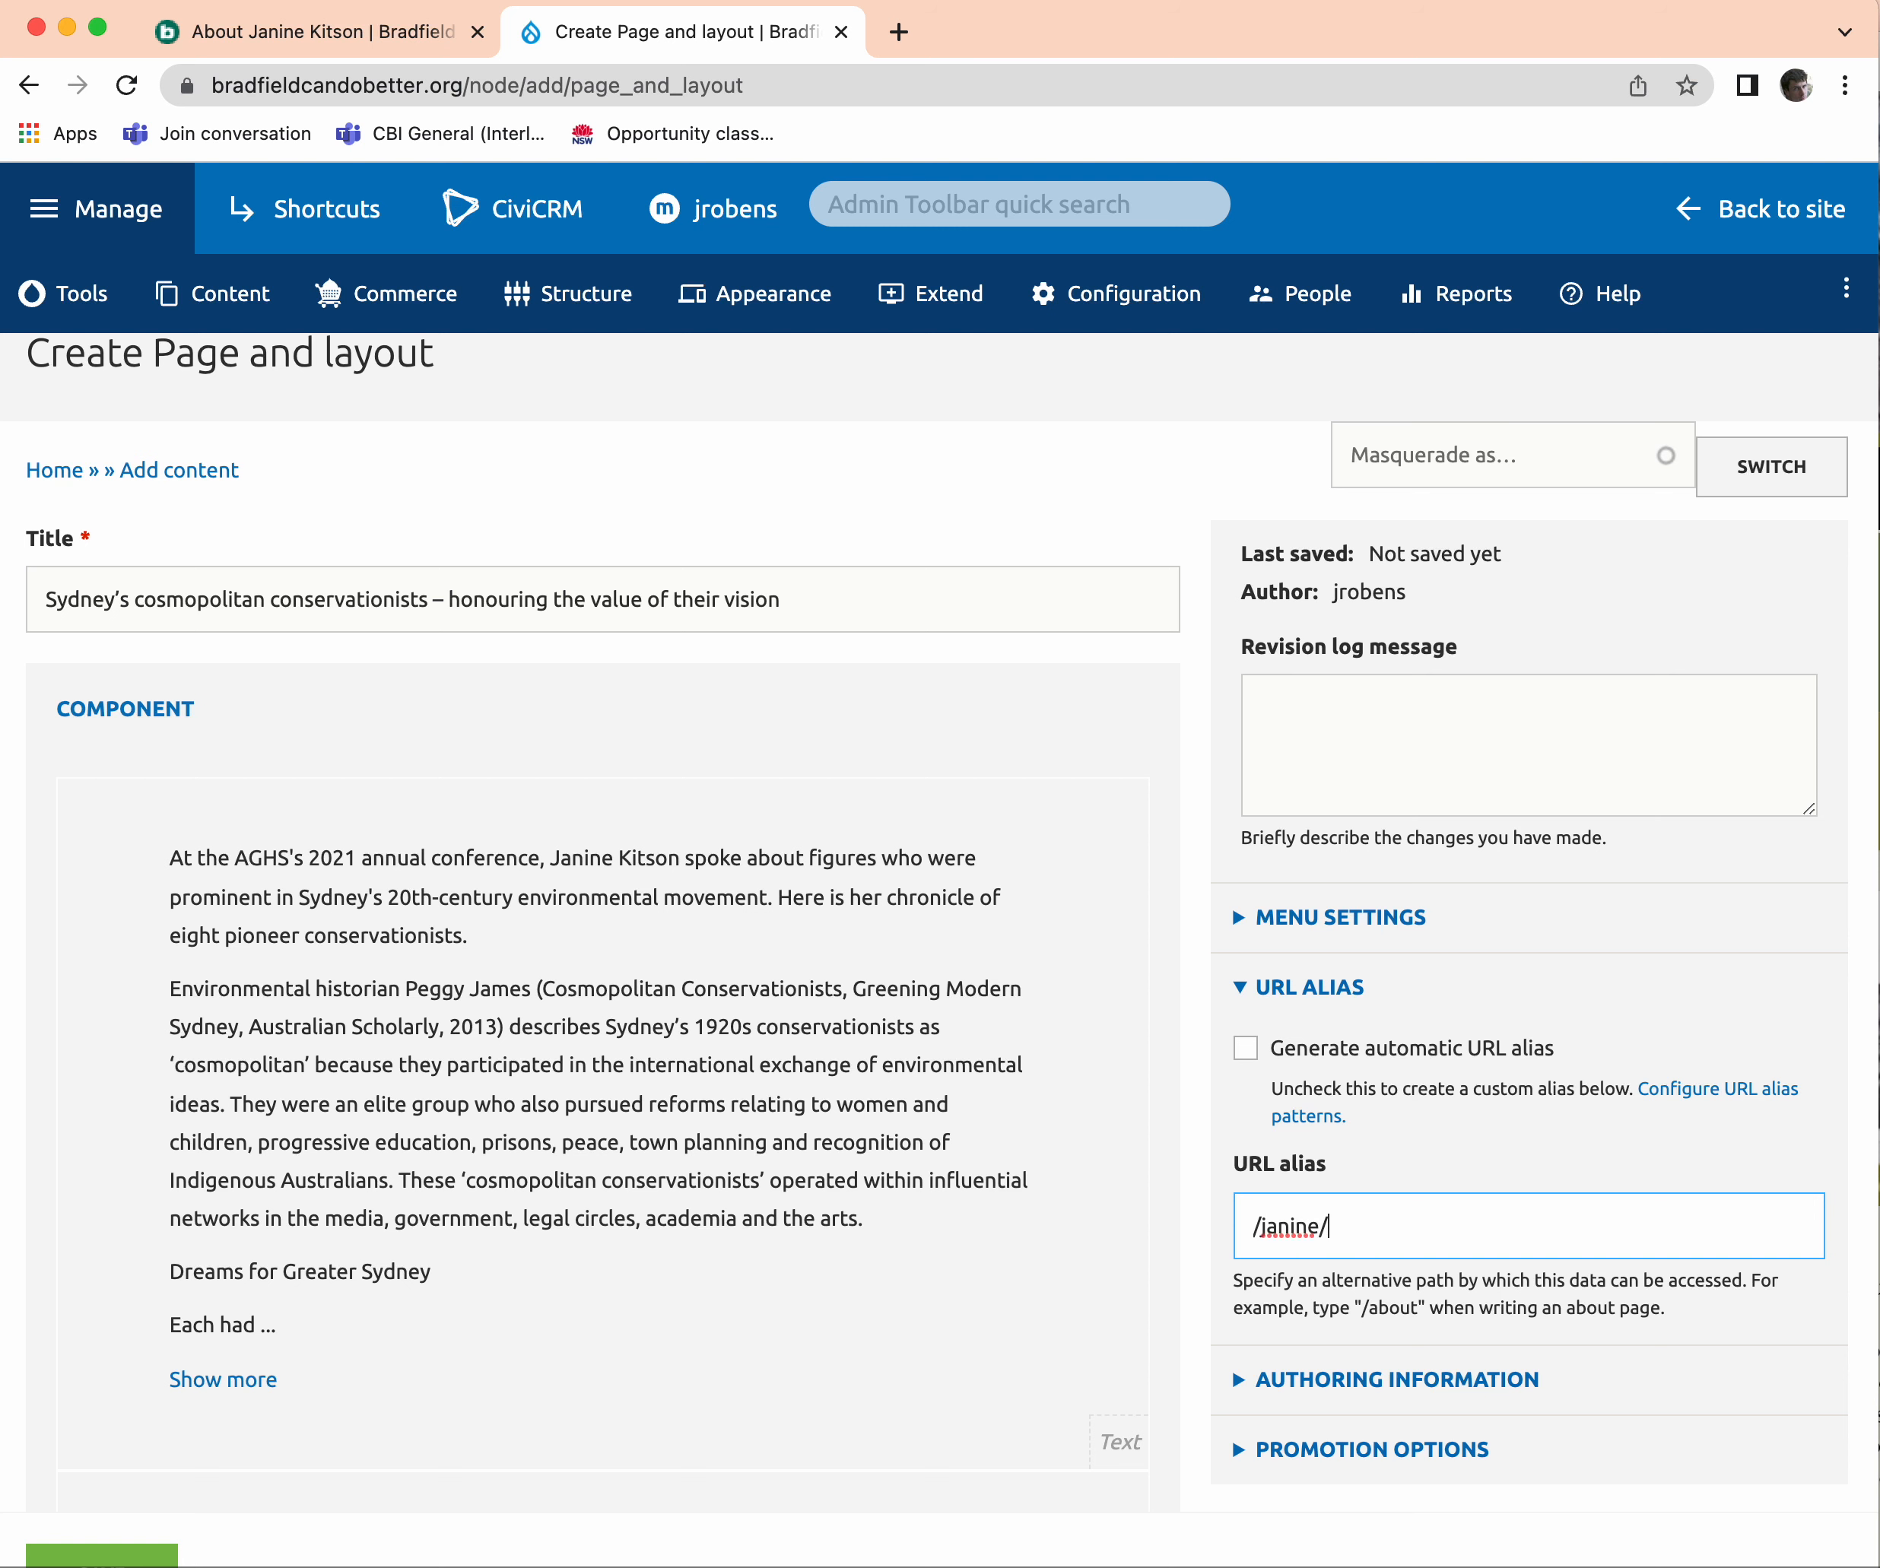
text(sydney-cosmopolitan-con)
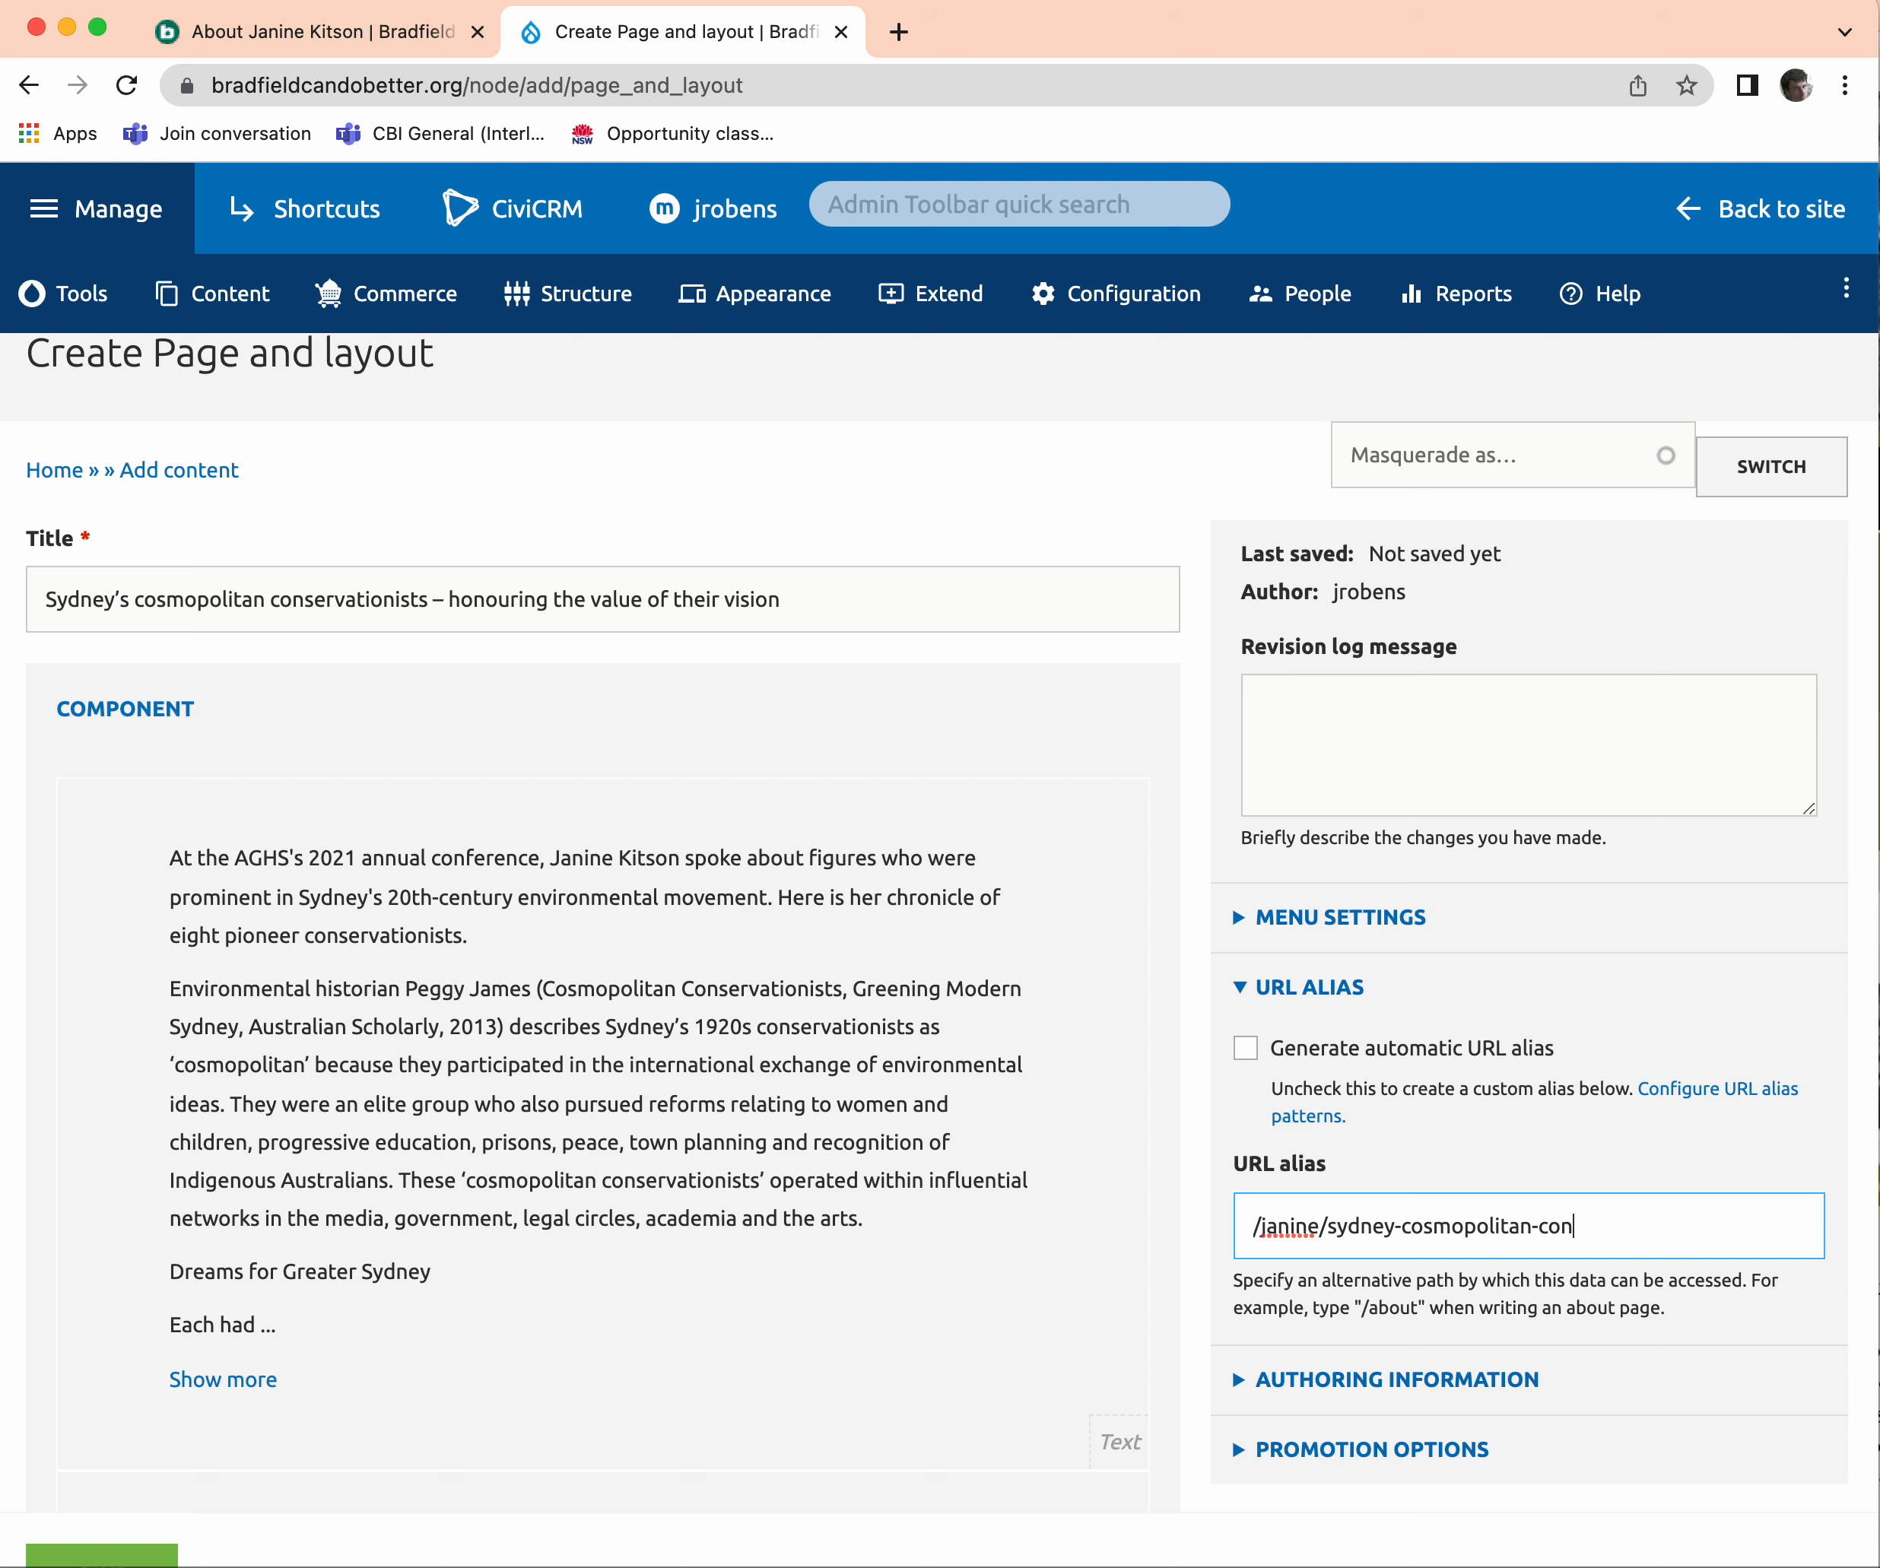
text(servatinoa)
key(BackSpace)
key(BackSpace)
text(onists)
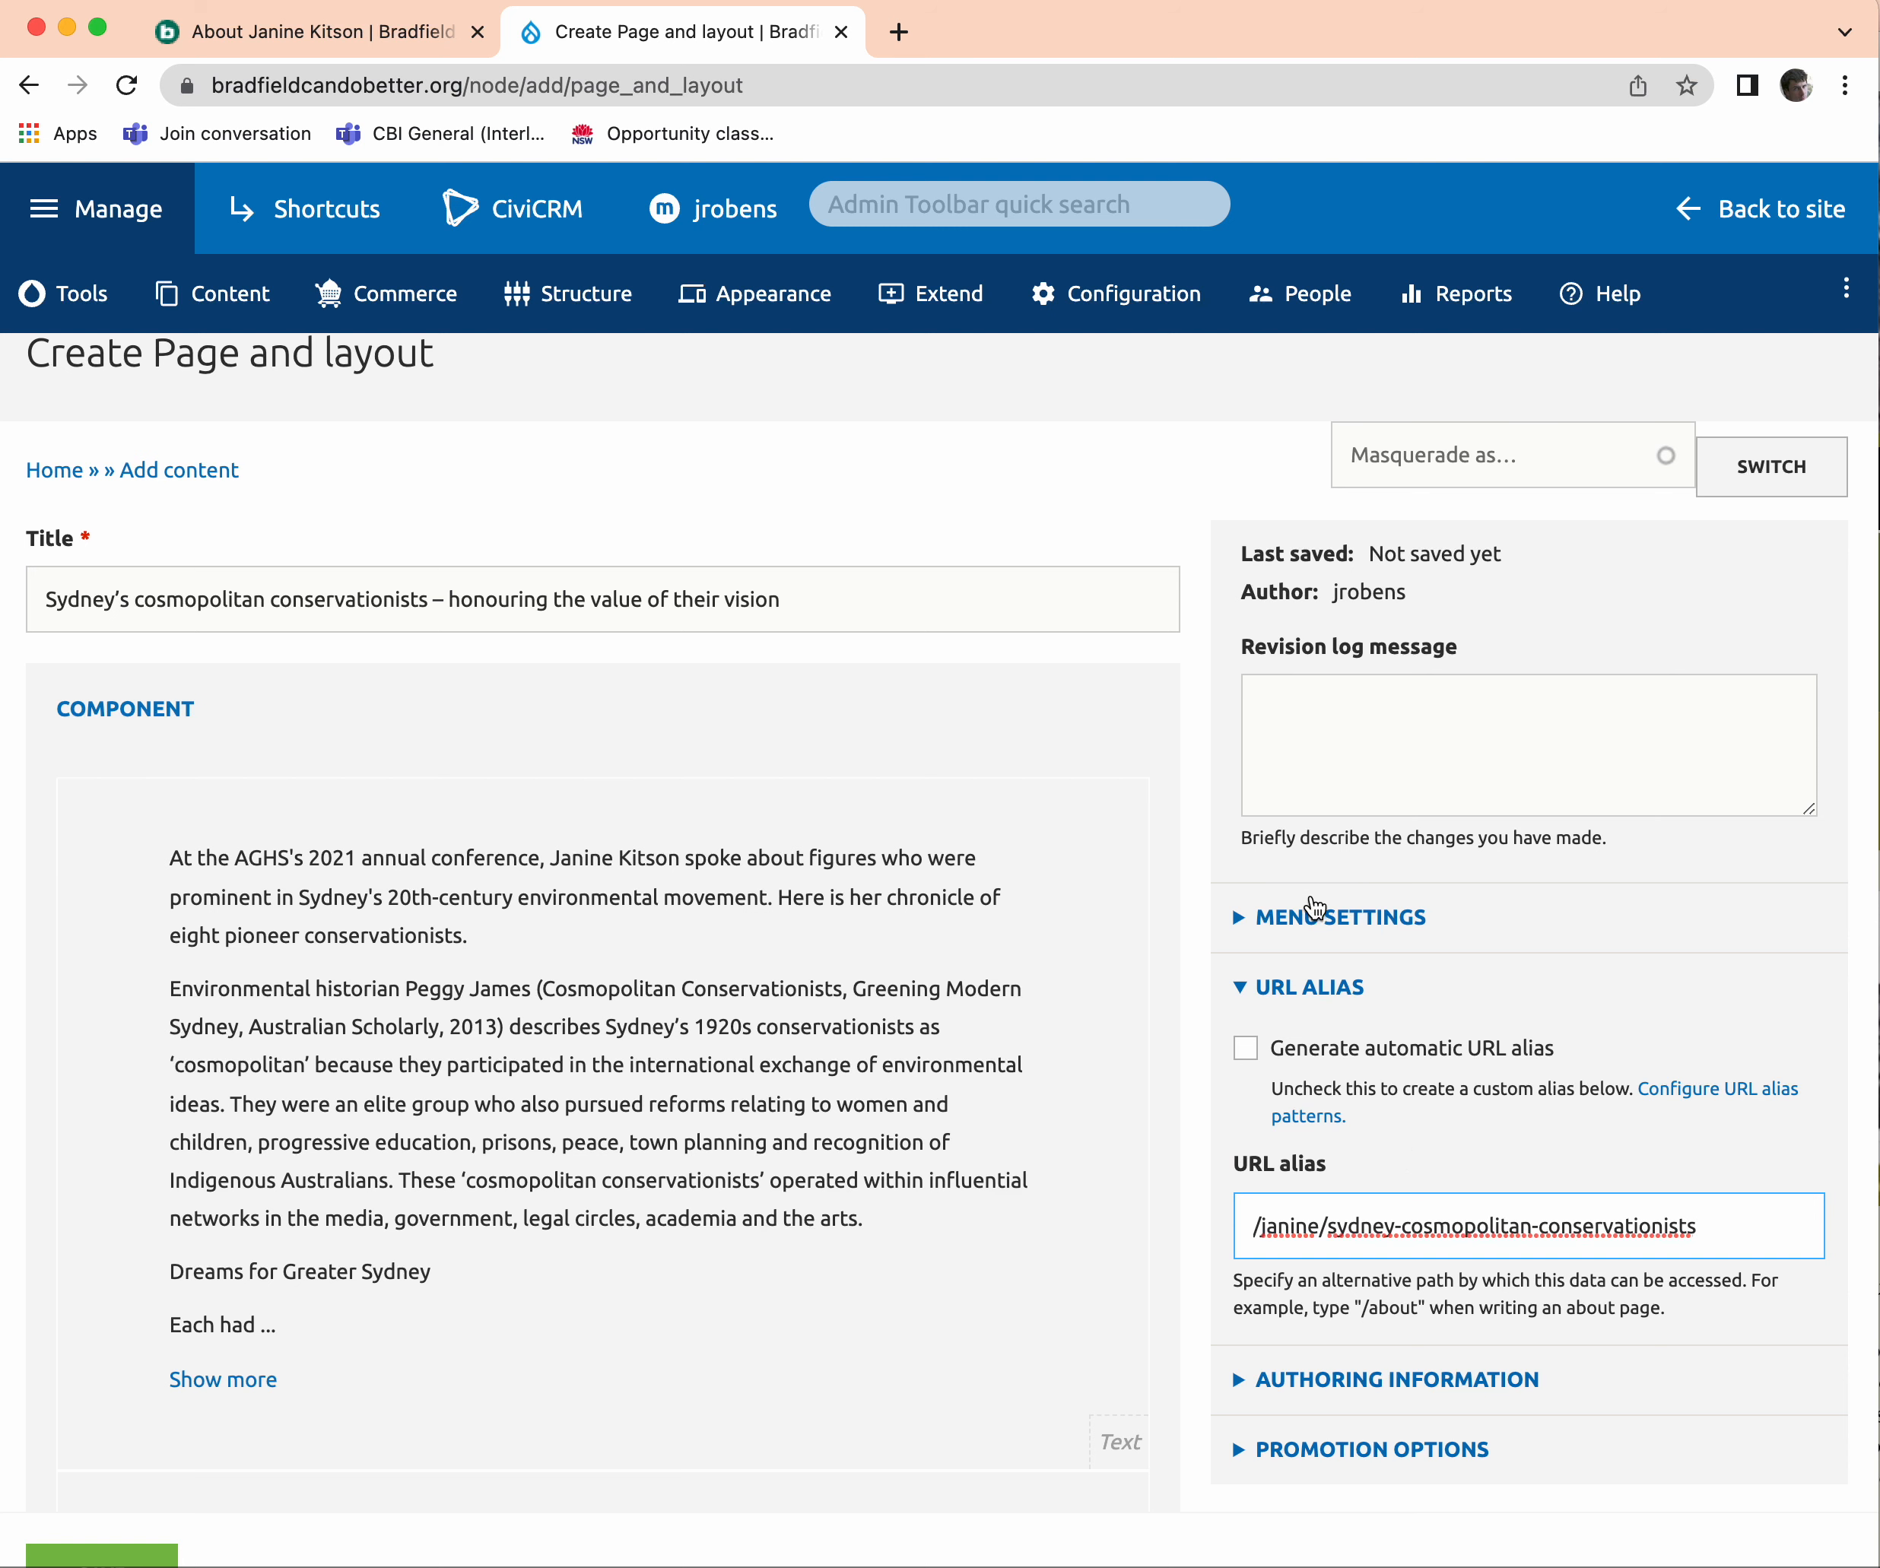
click(1306, 922)
click(1246, 980)
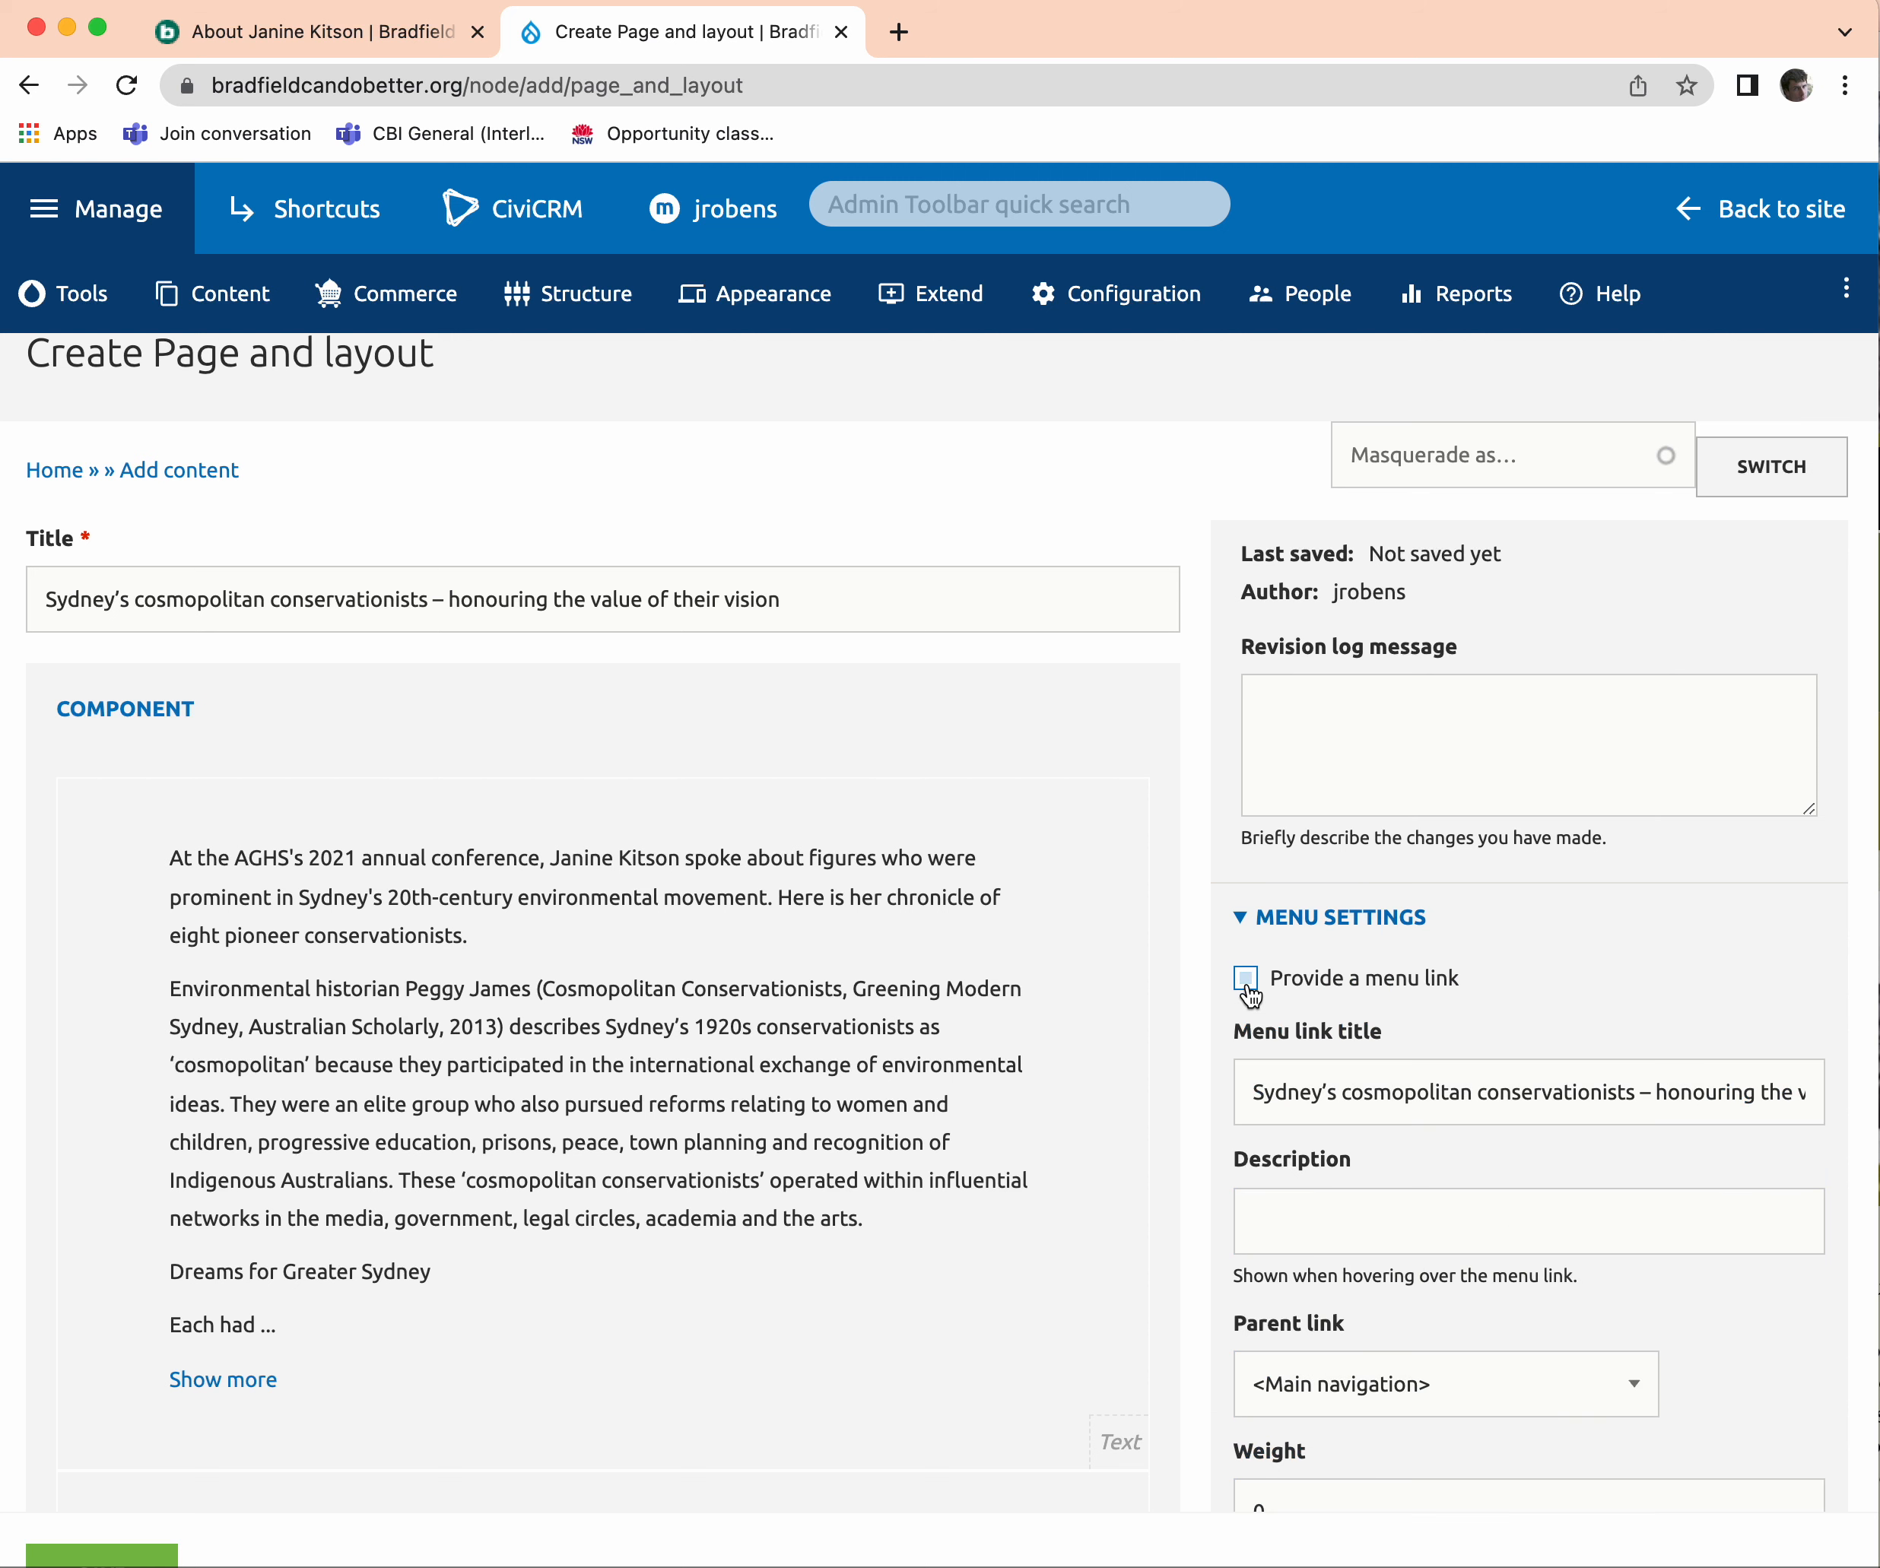
click(1336, 1204)
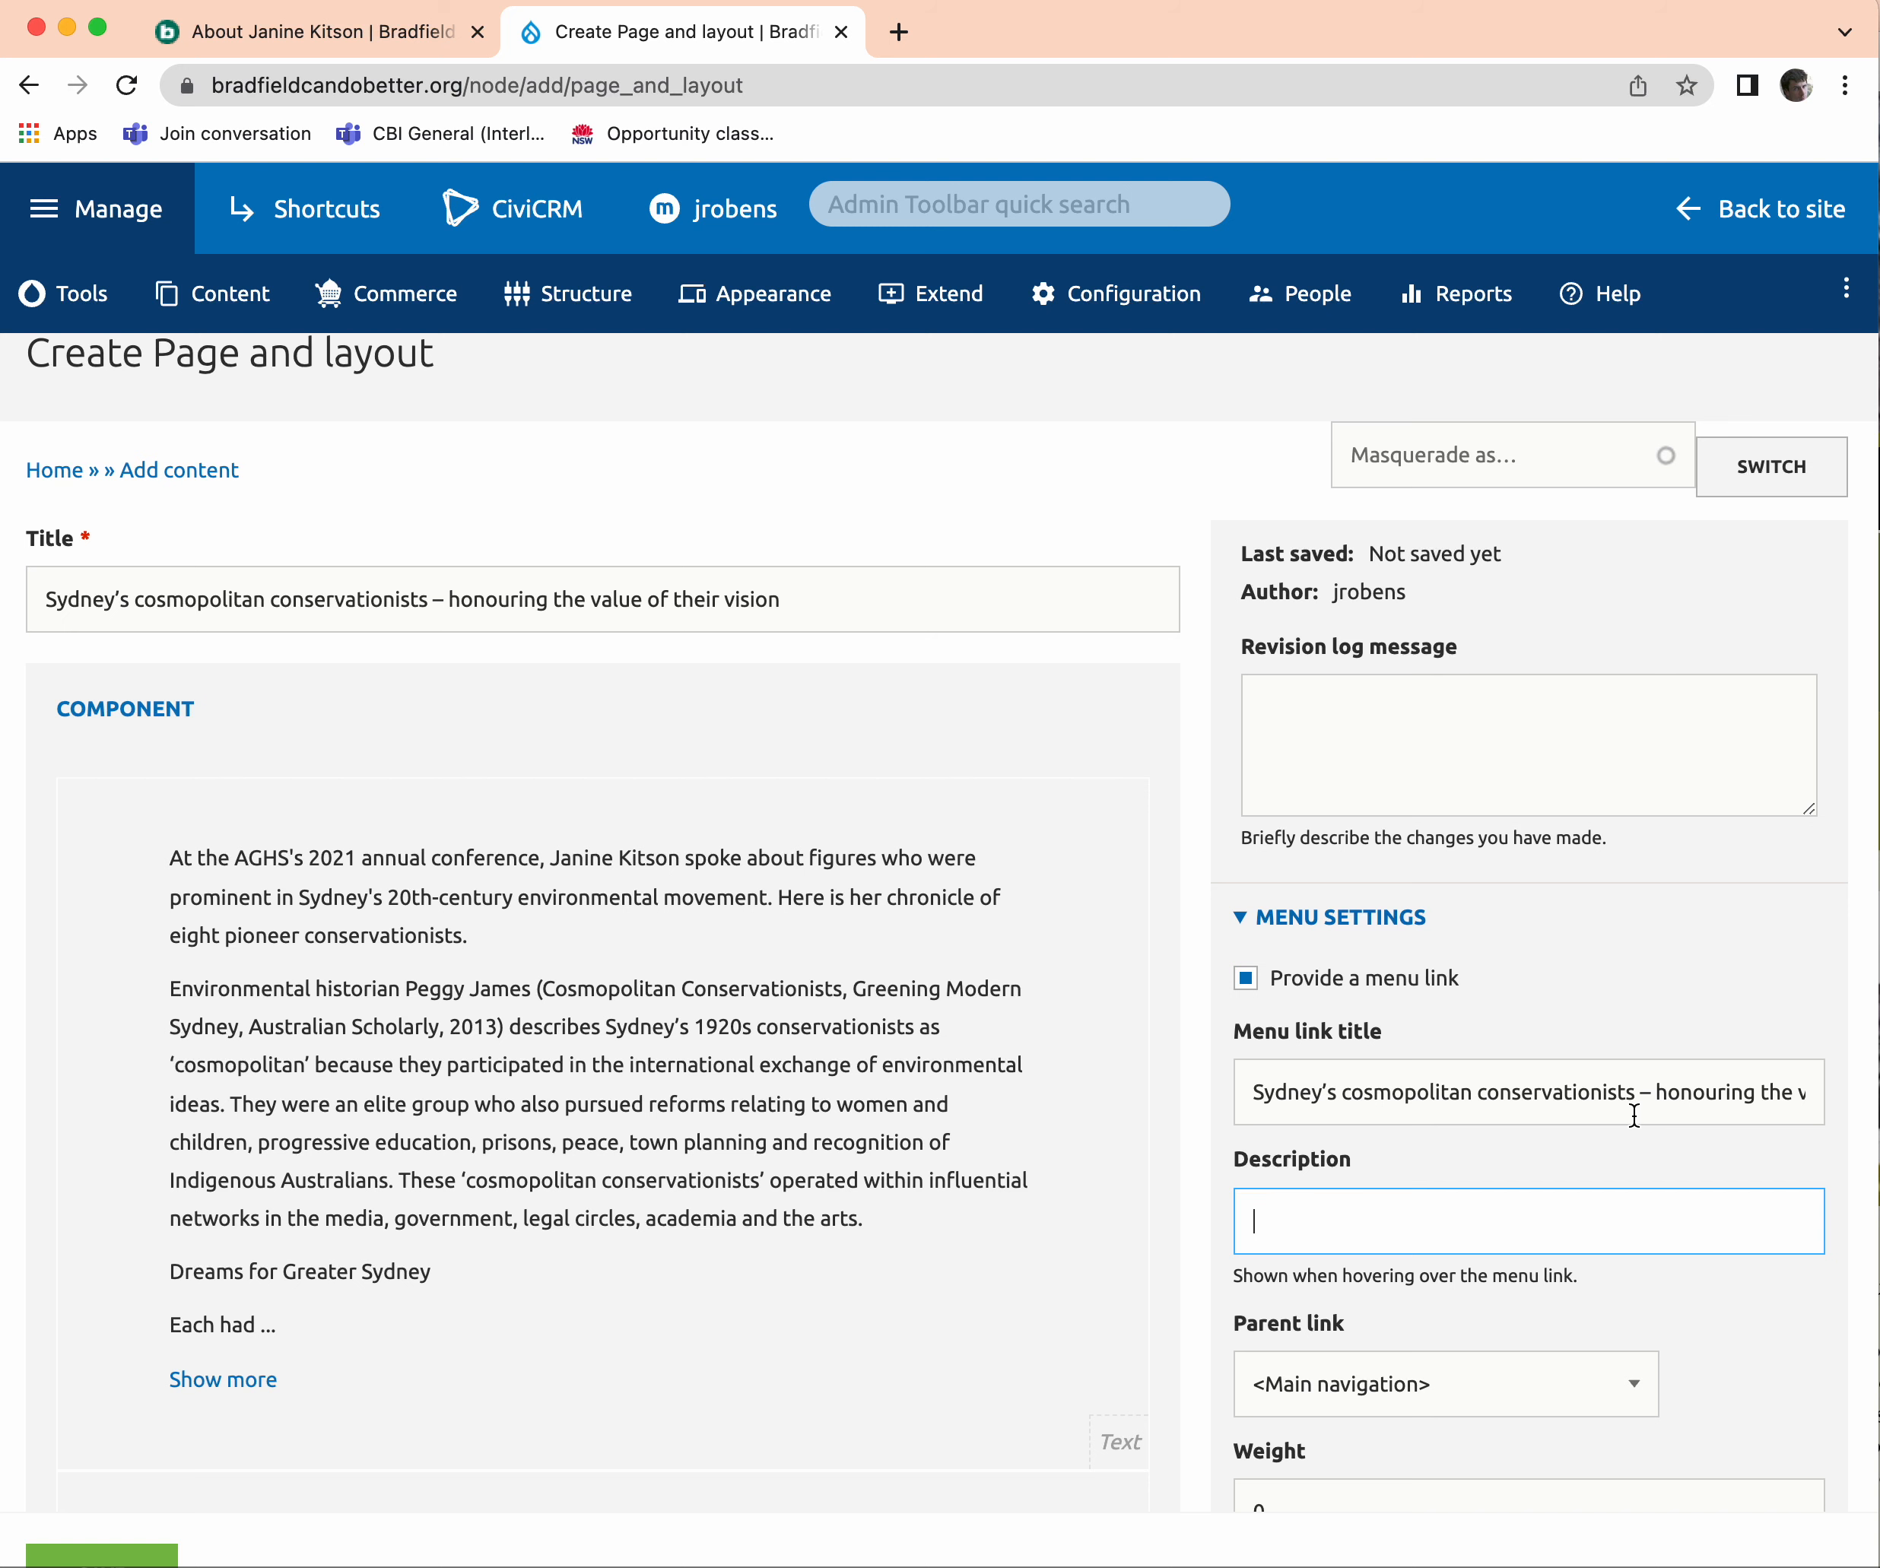
scroll(1437, 1174, down, 3)
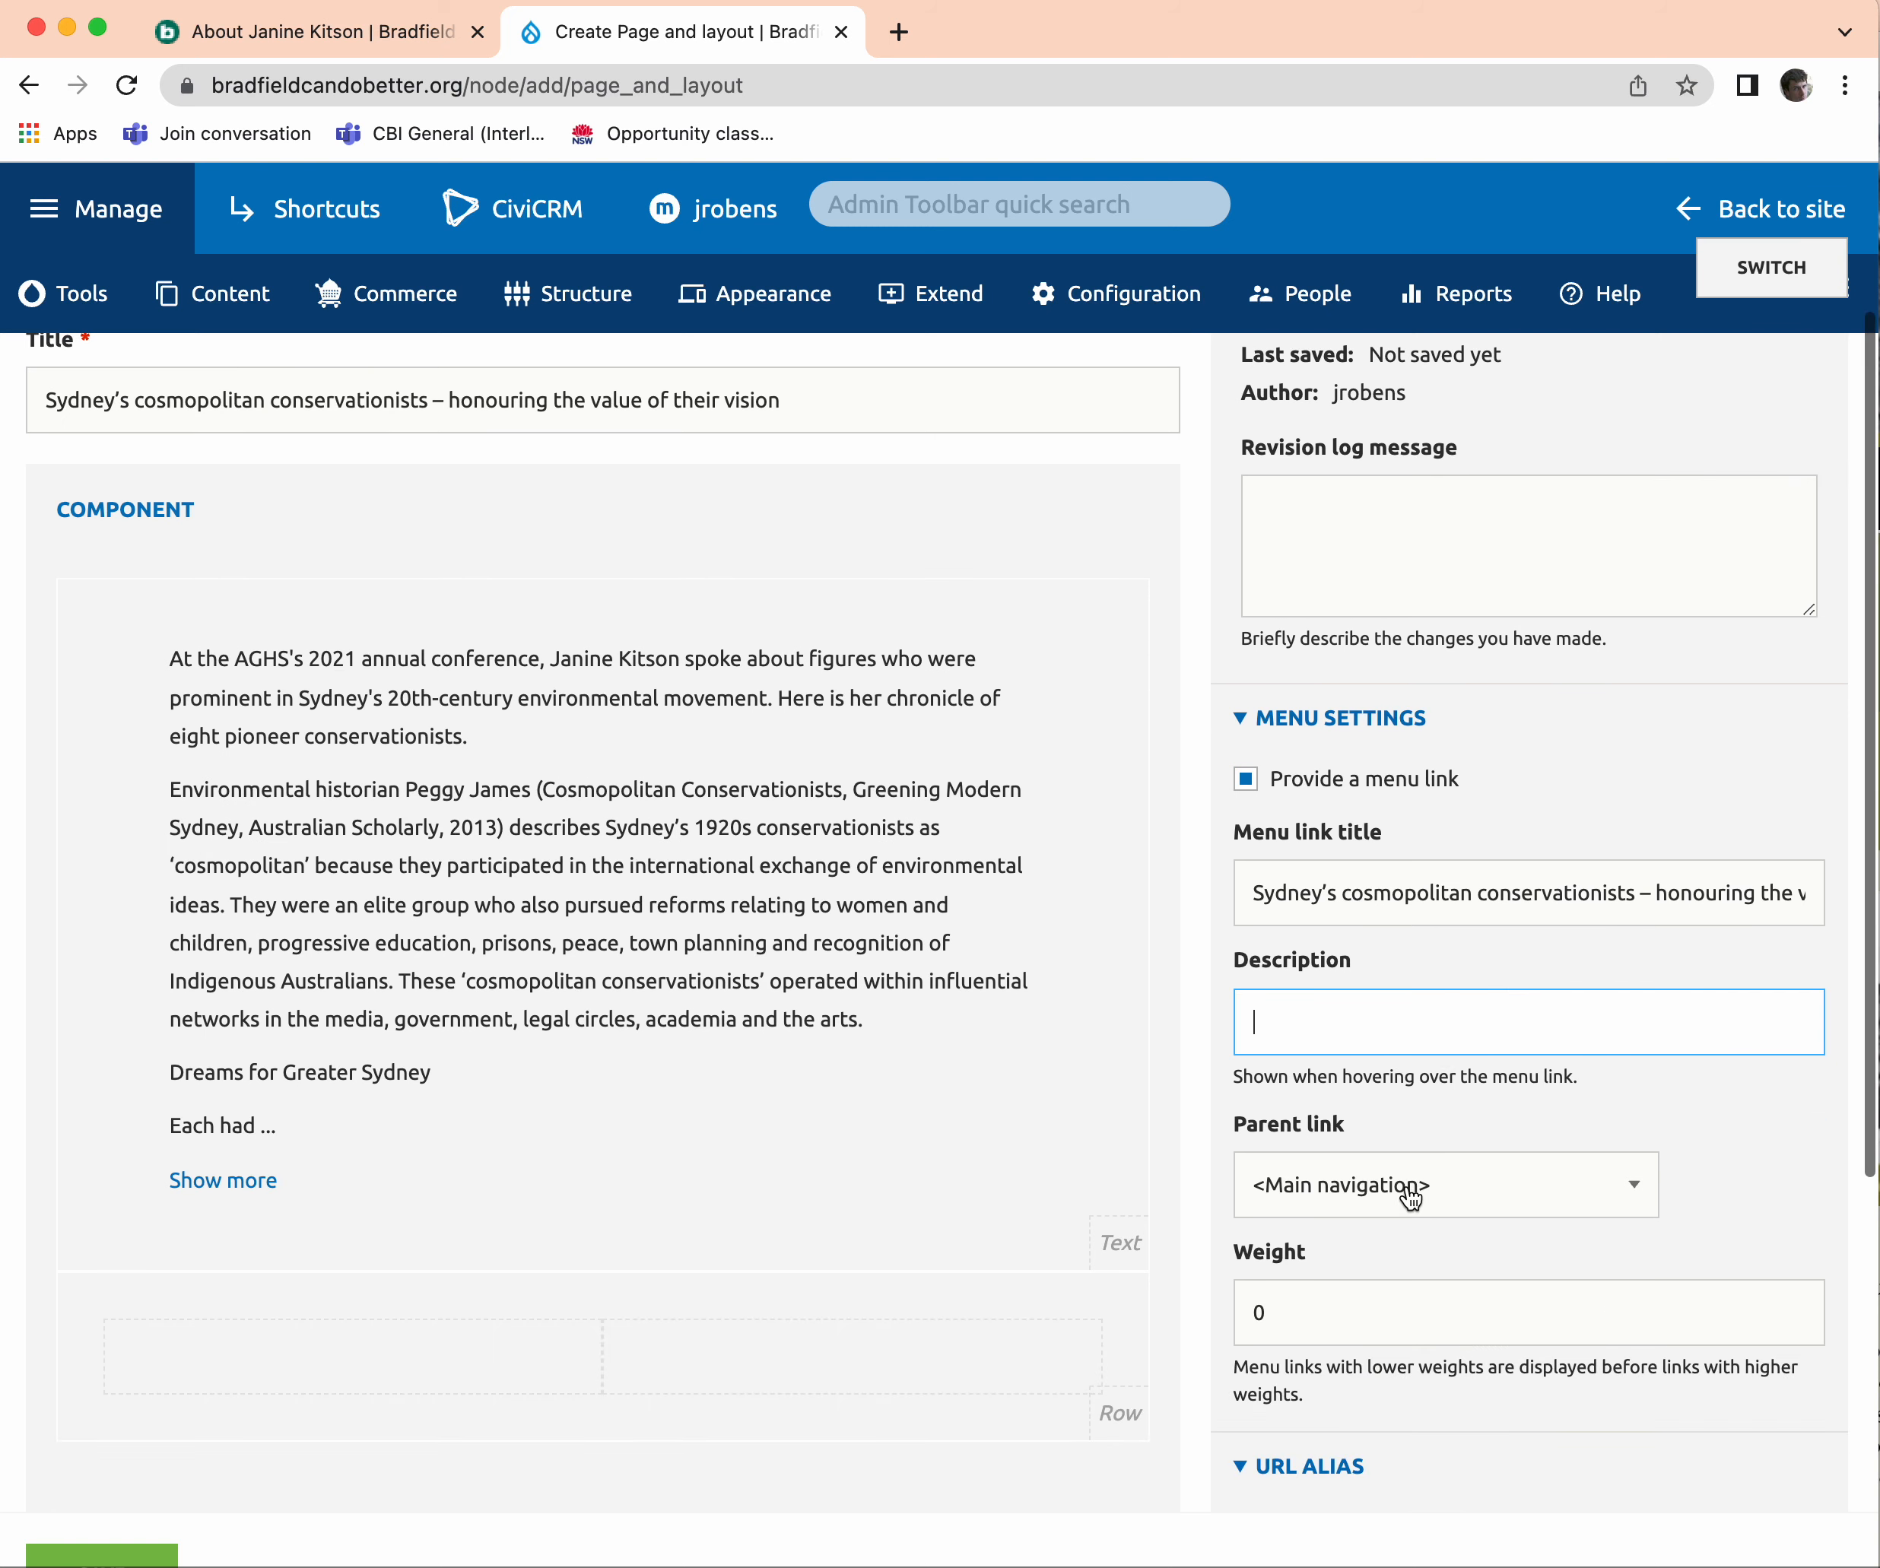
click(1408, 1191)
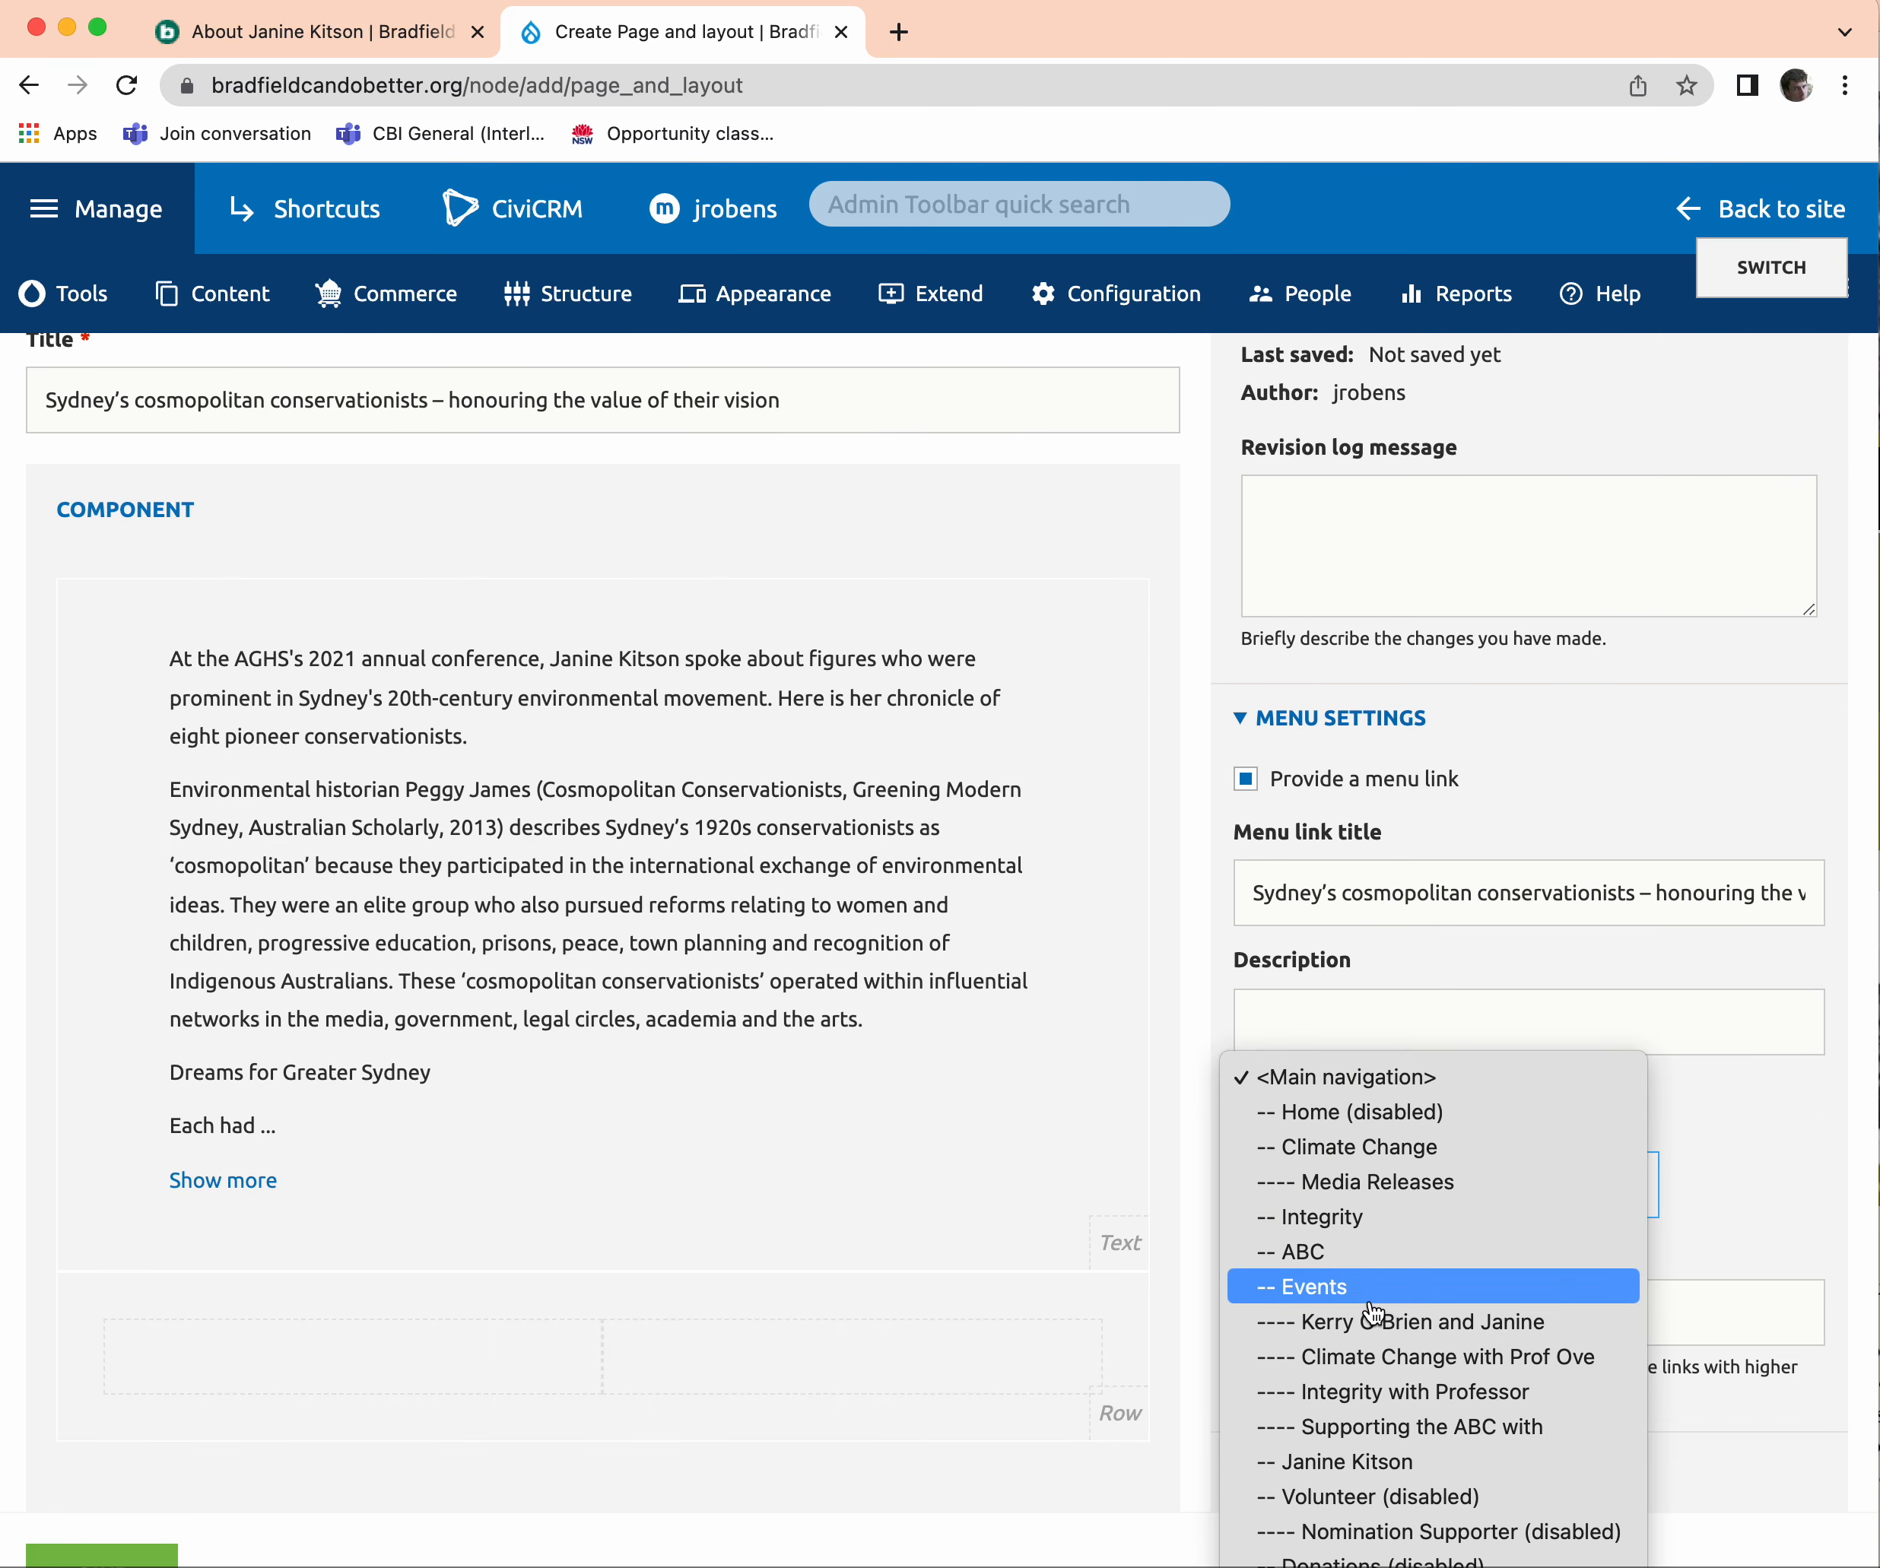
click(1327, 1463)
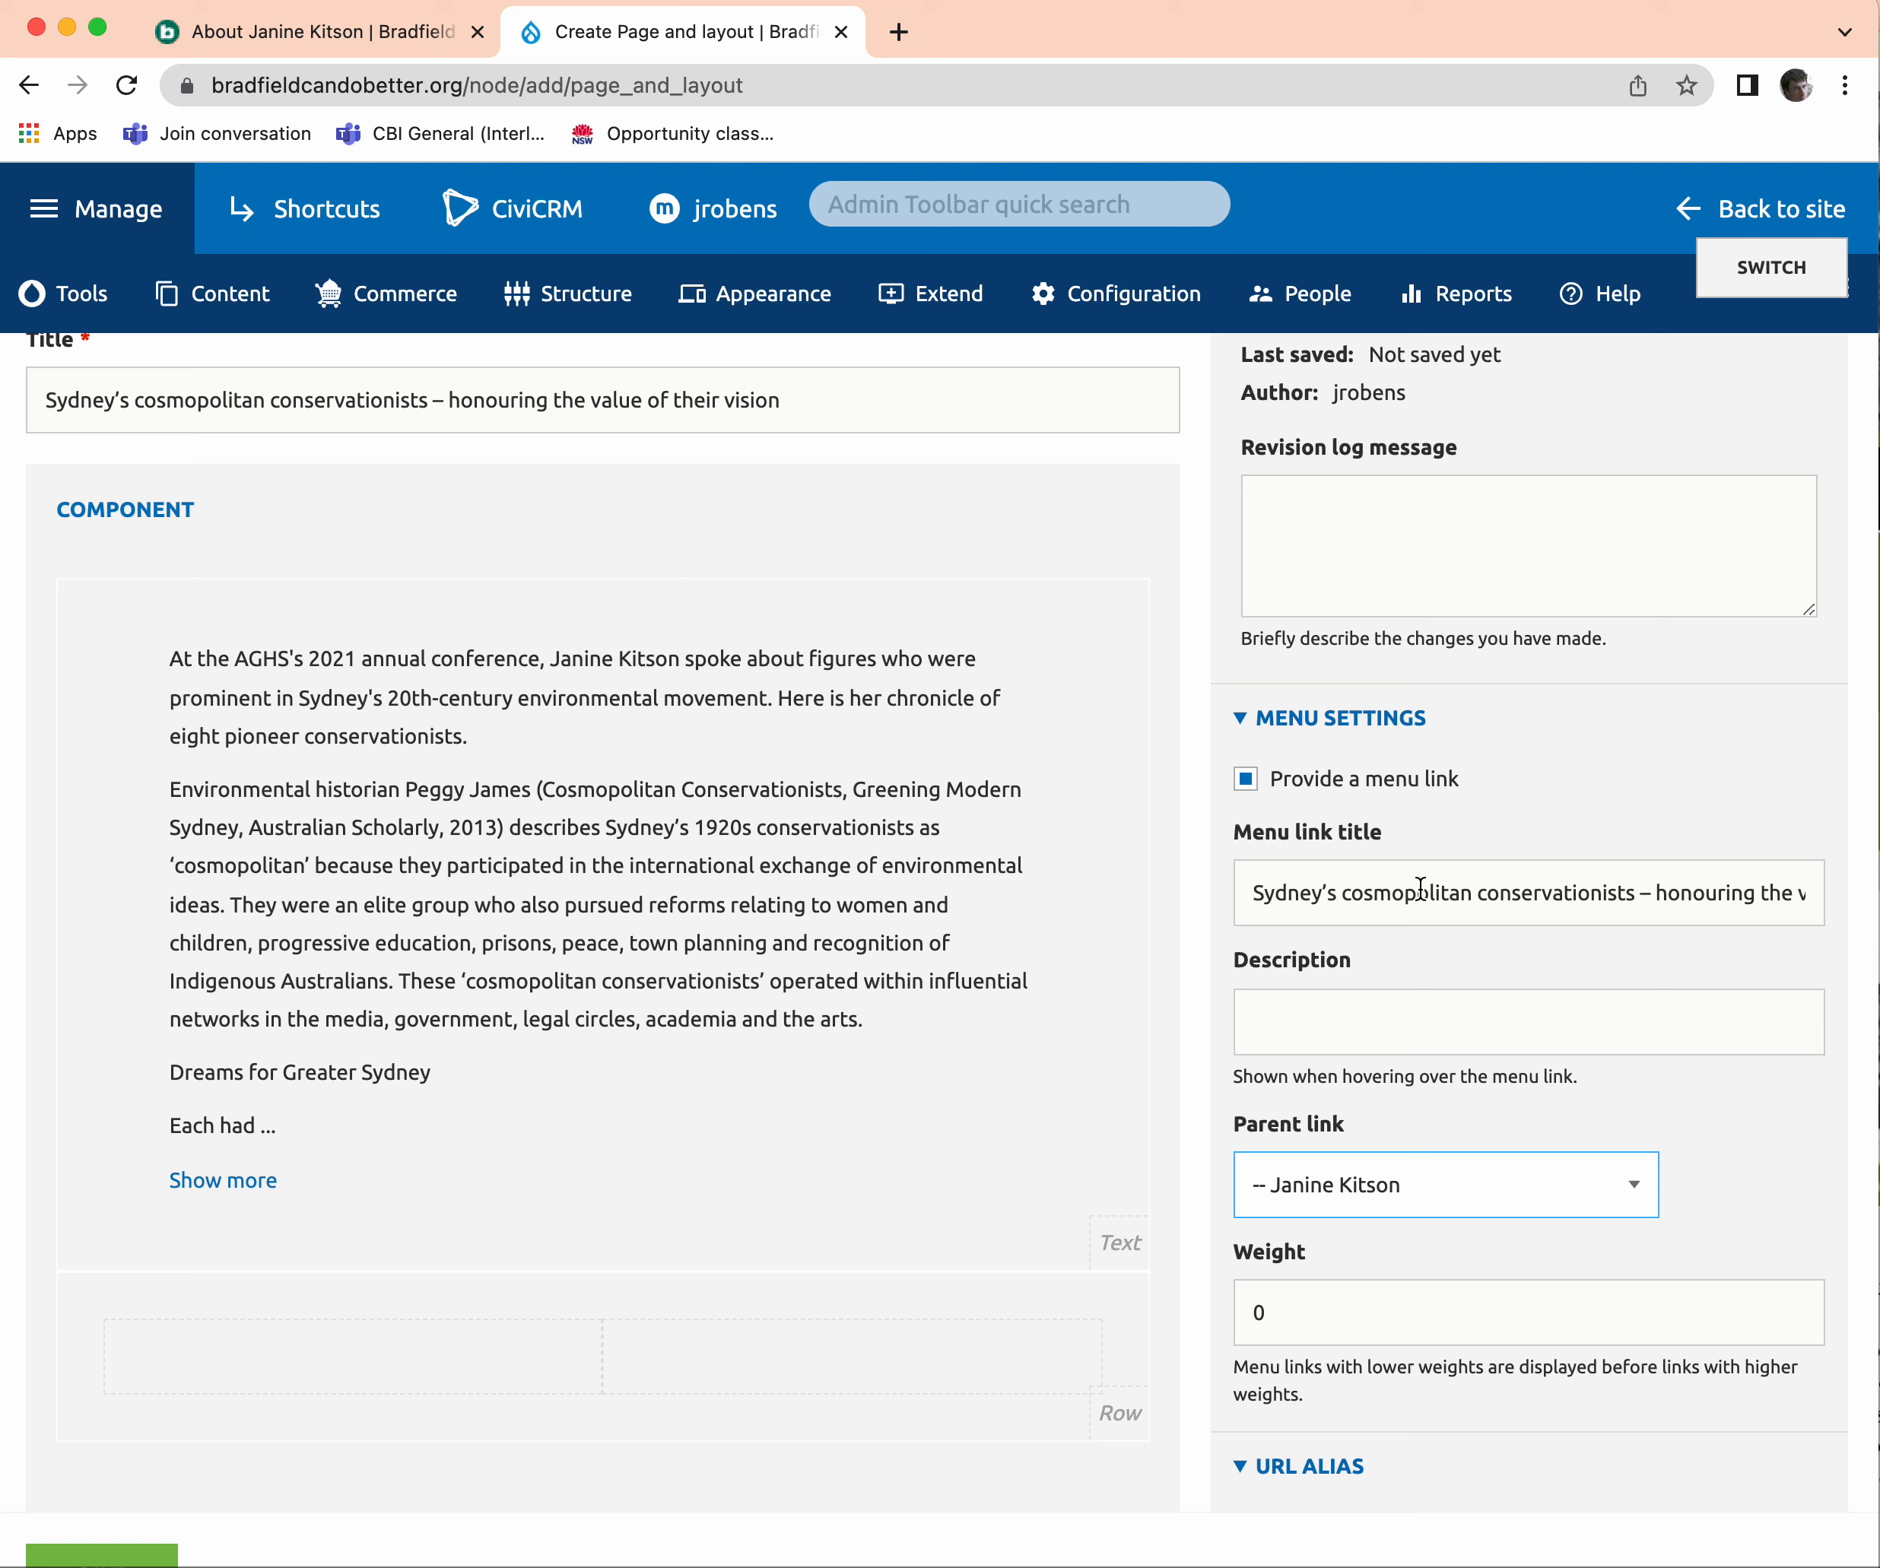
drag(1418, 894, 1799, 914)
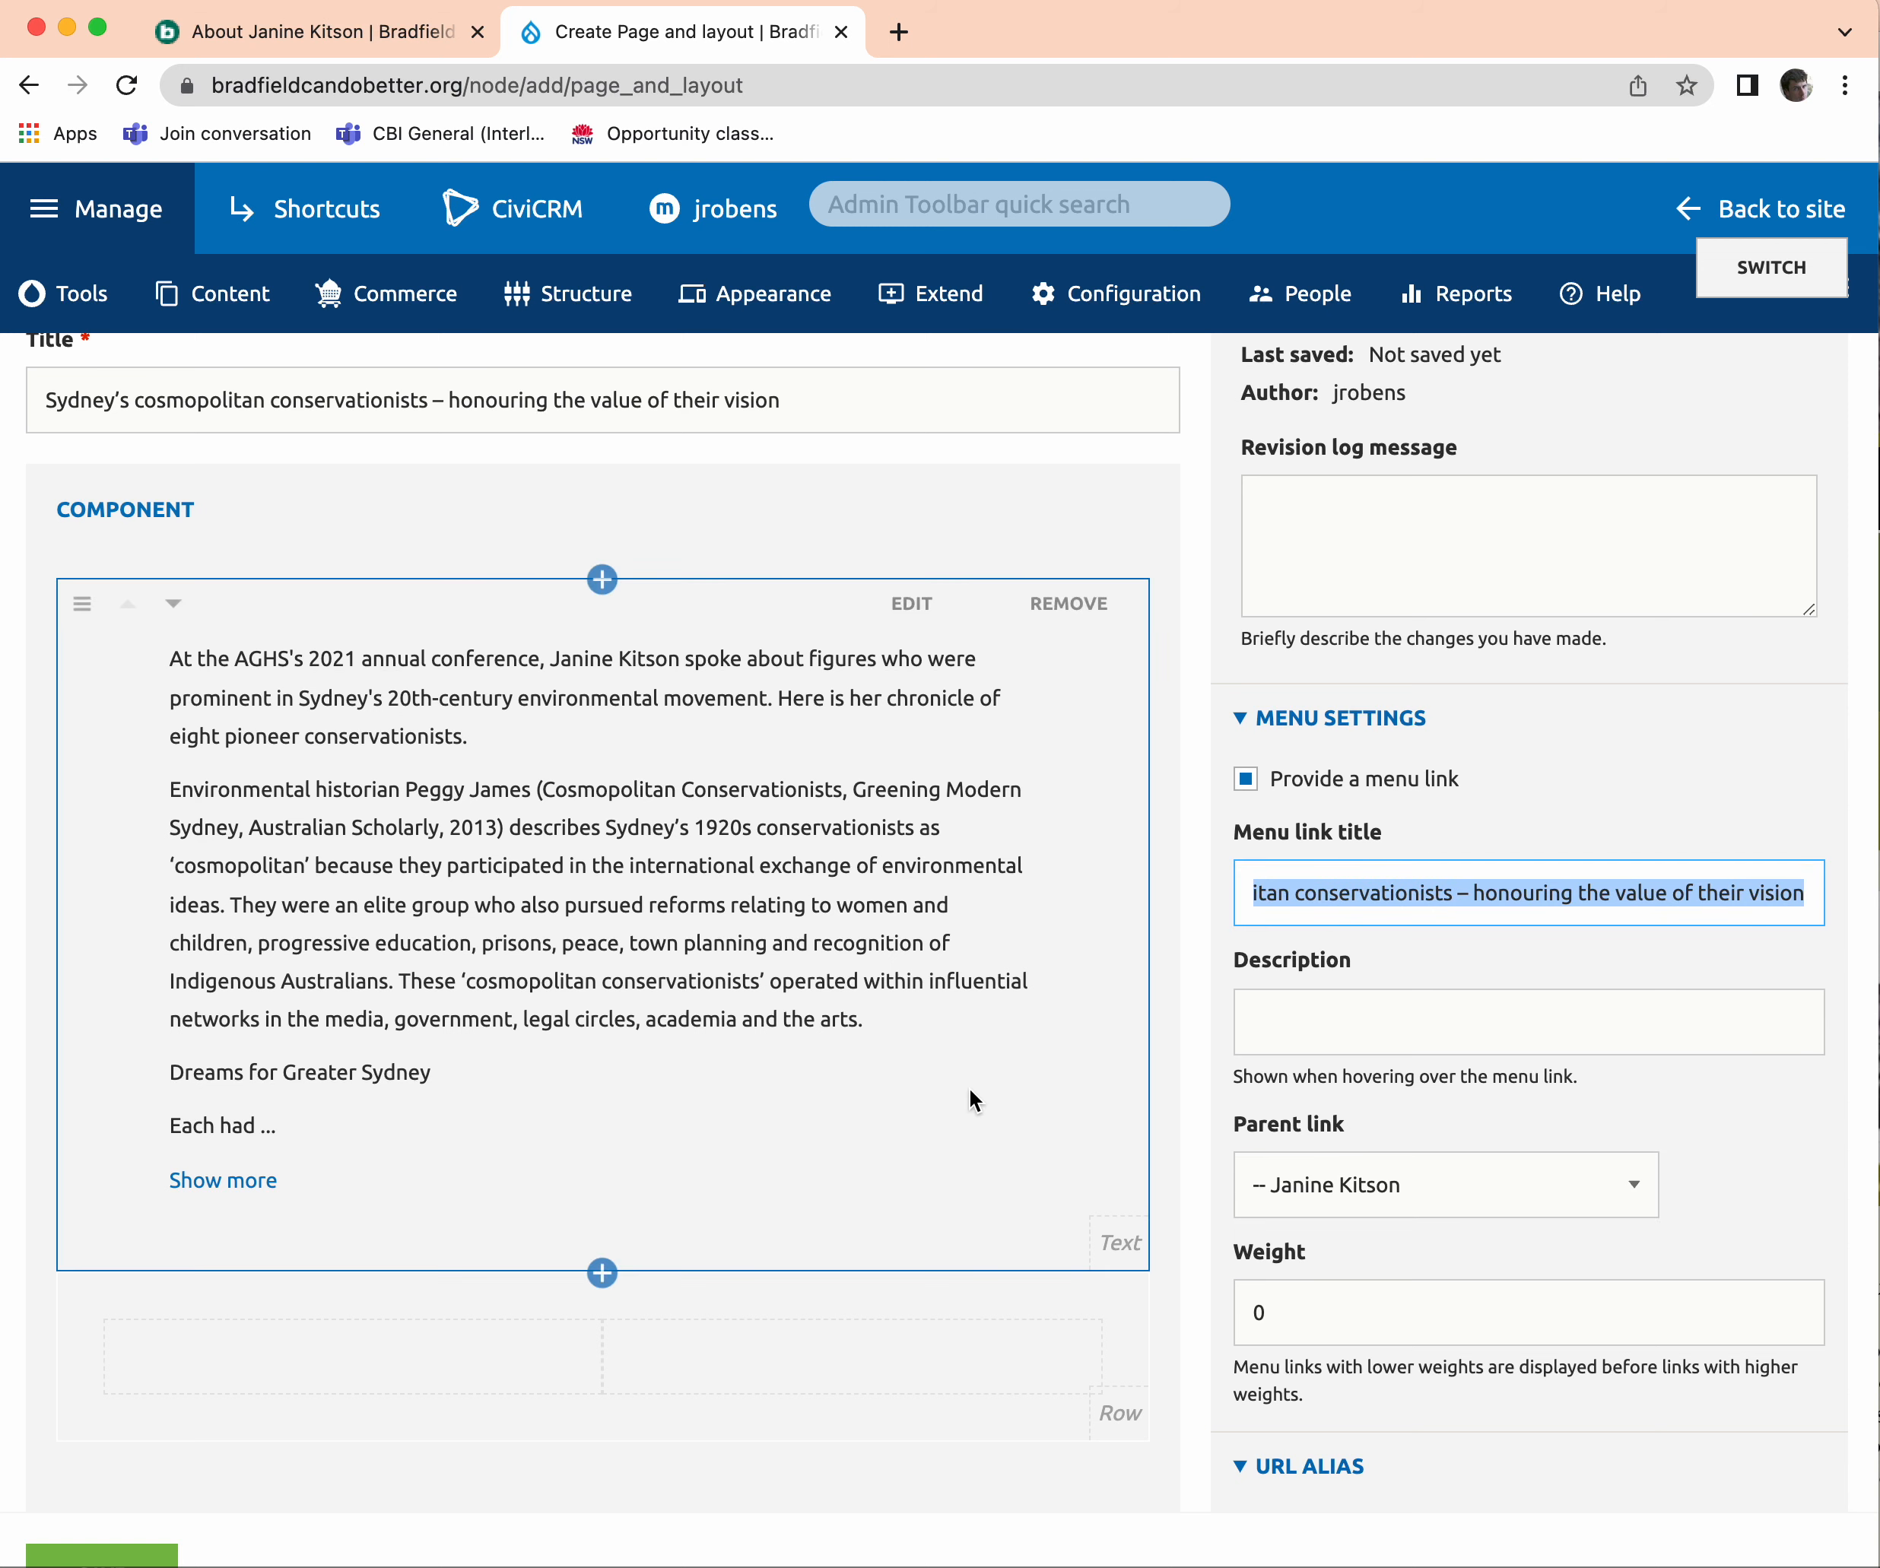
click(147, 1549)
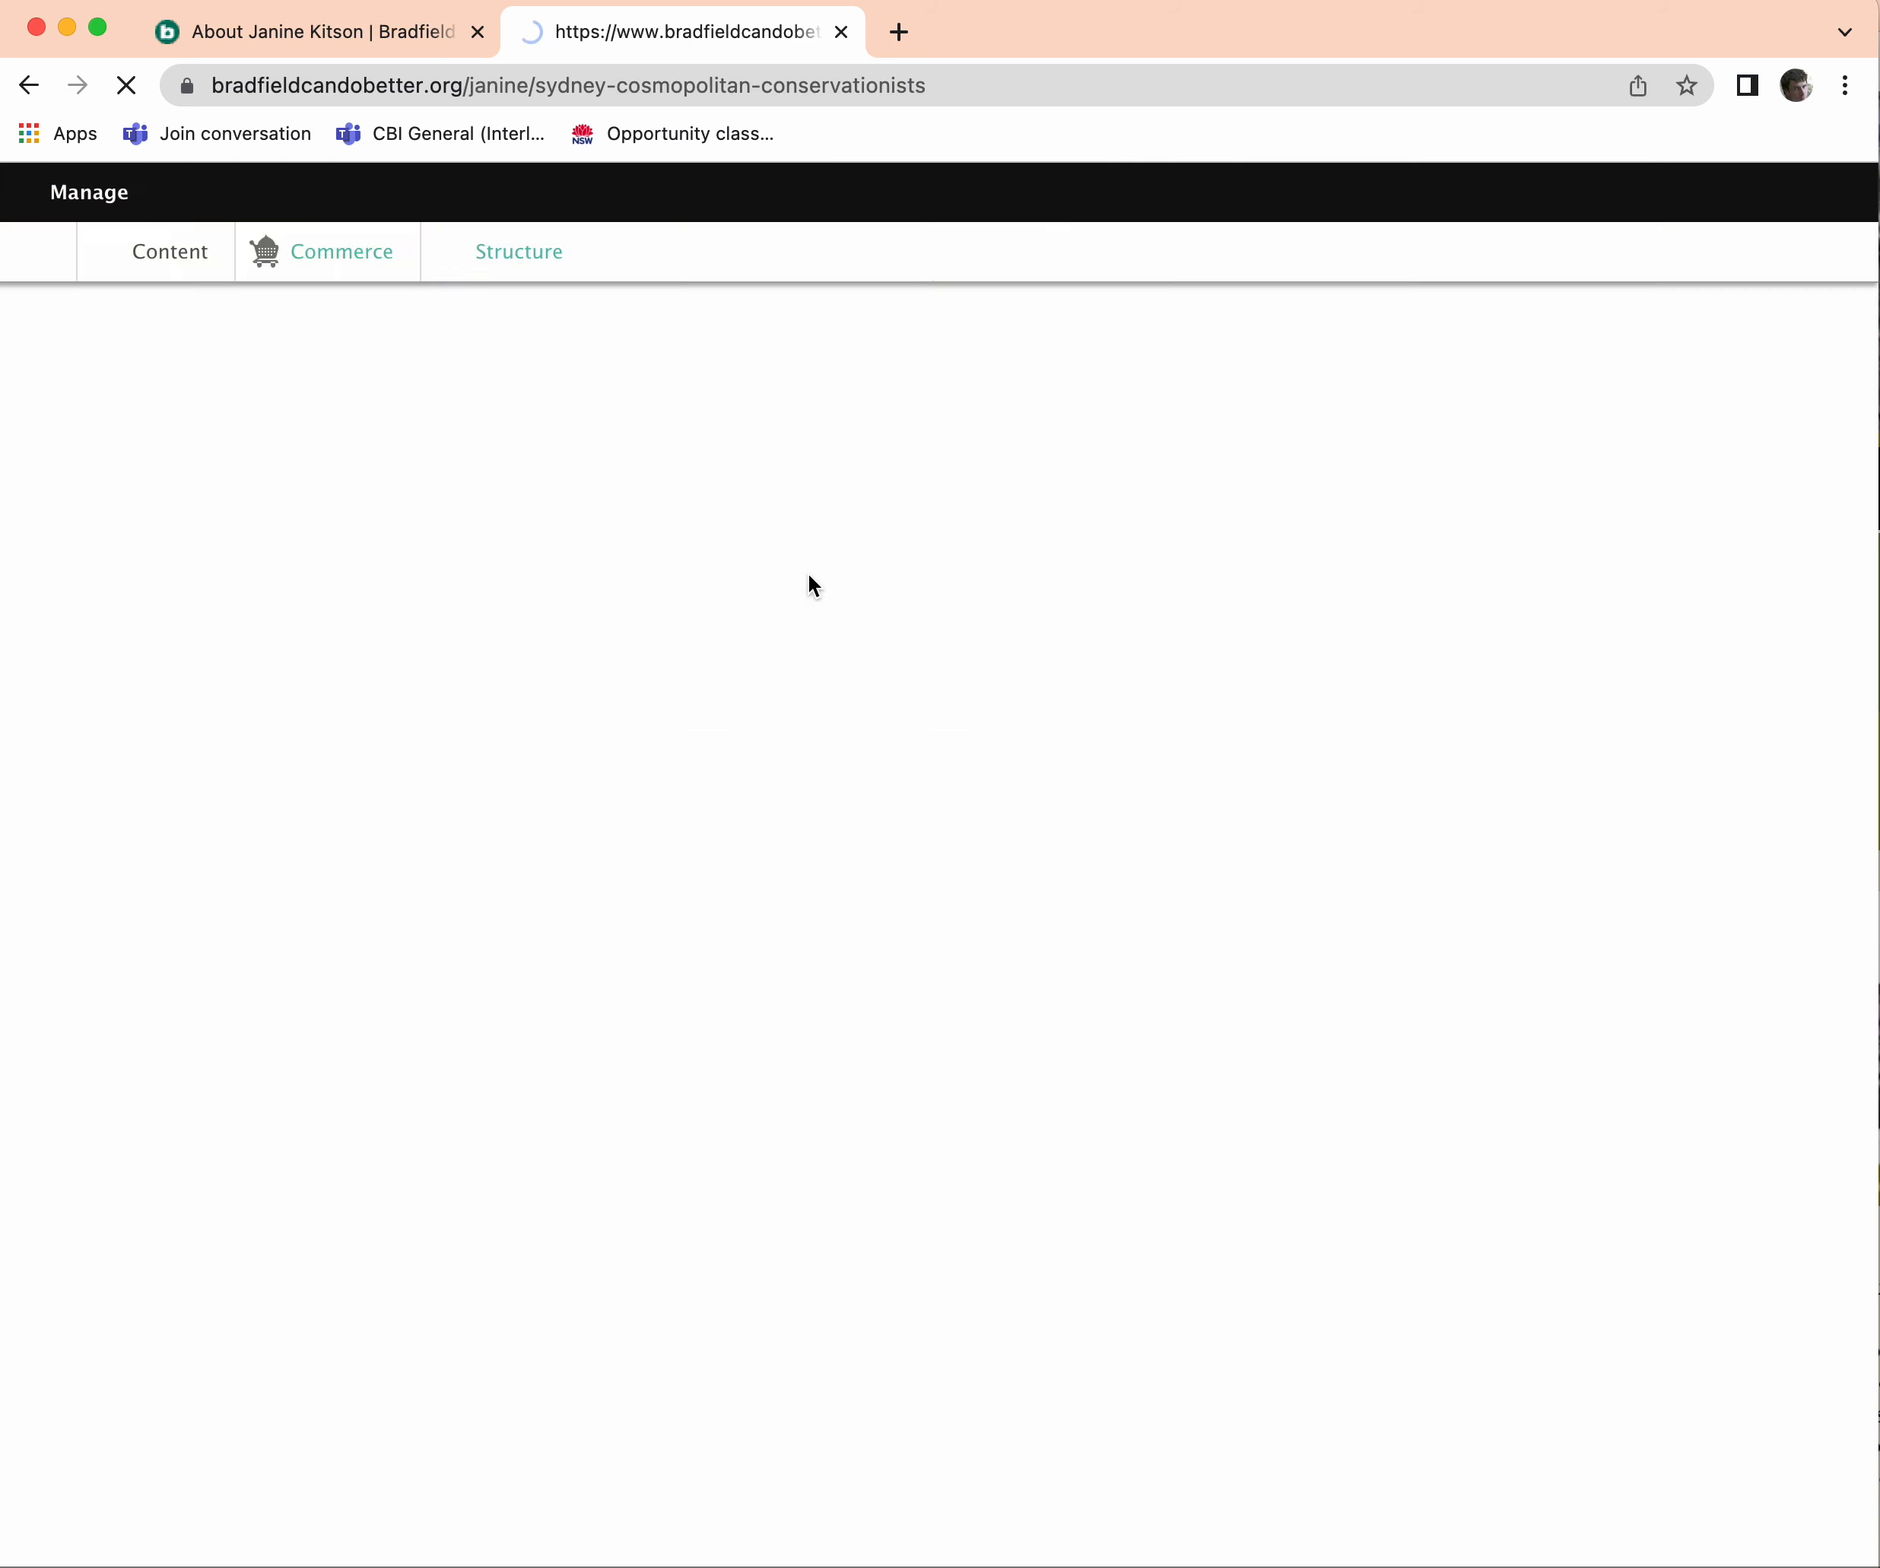
Review the published page, checking its entry under the Janine Kitson menu and expanding the full article text.
mouse_move(1457, 348)
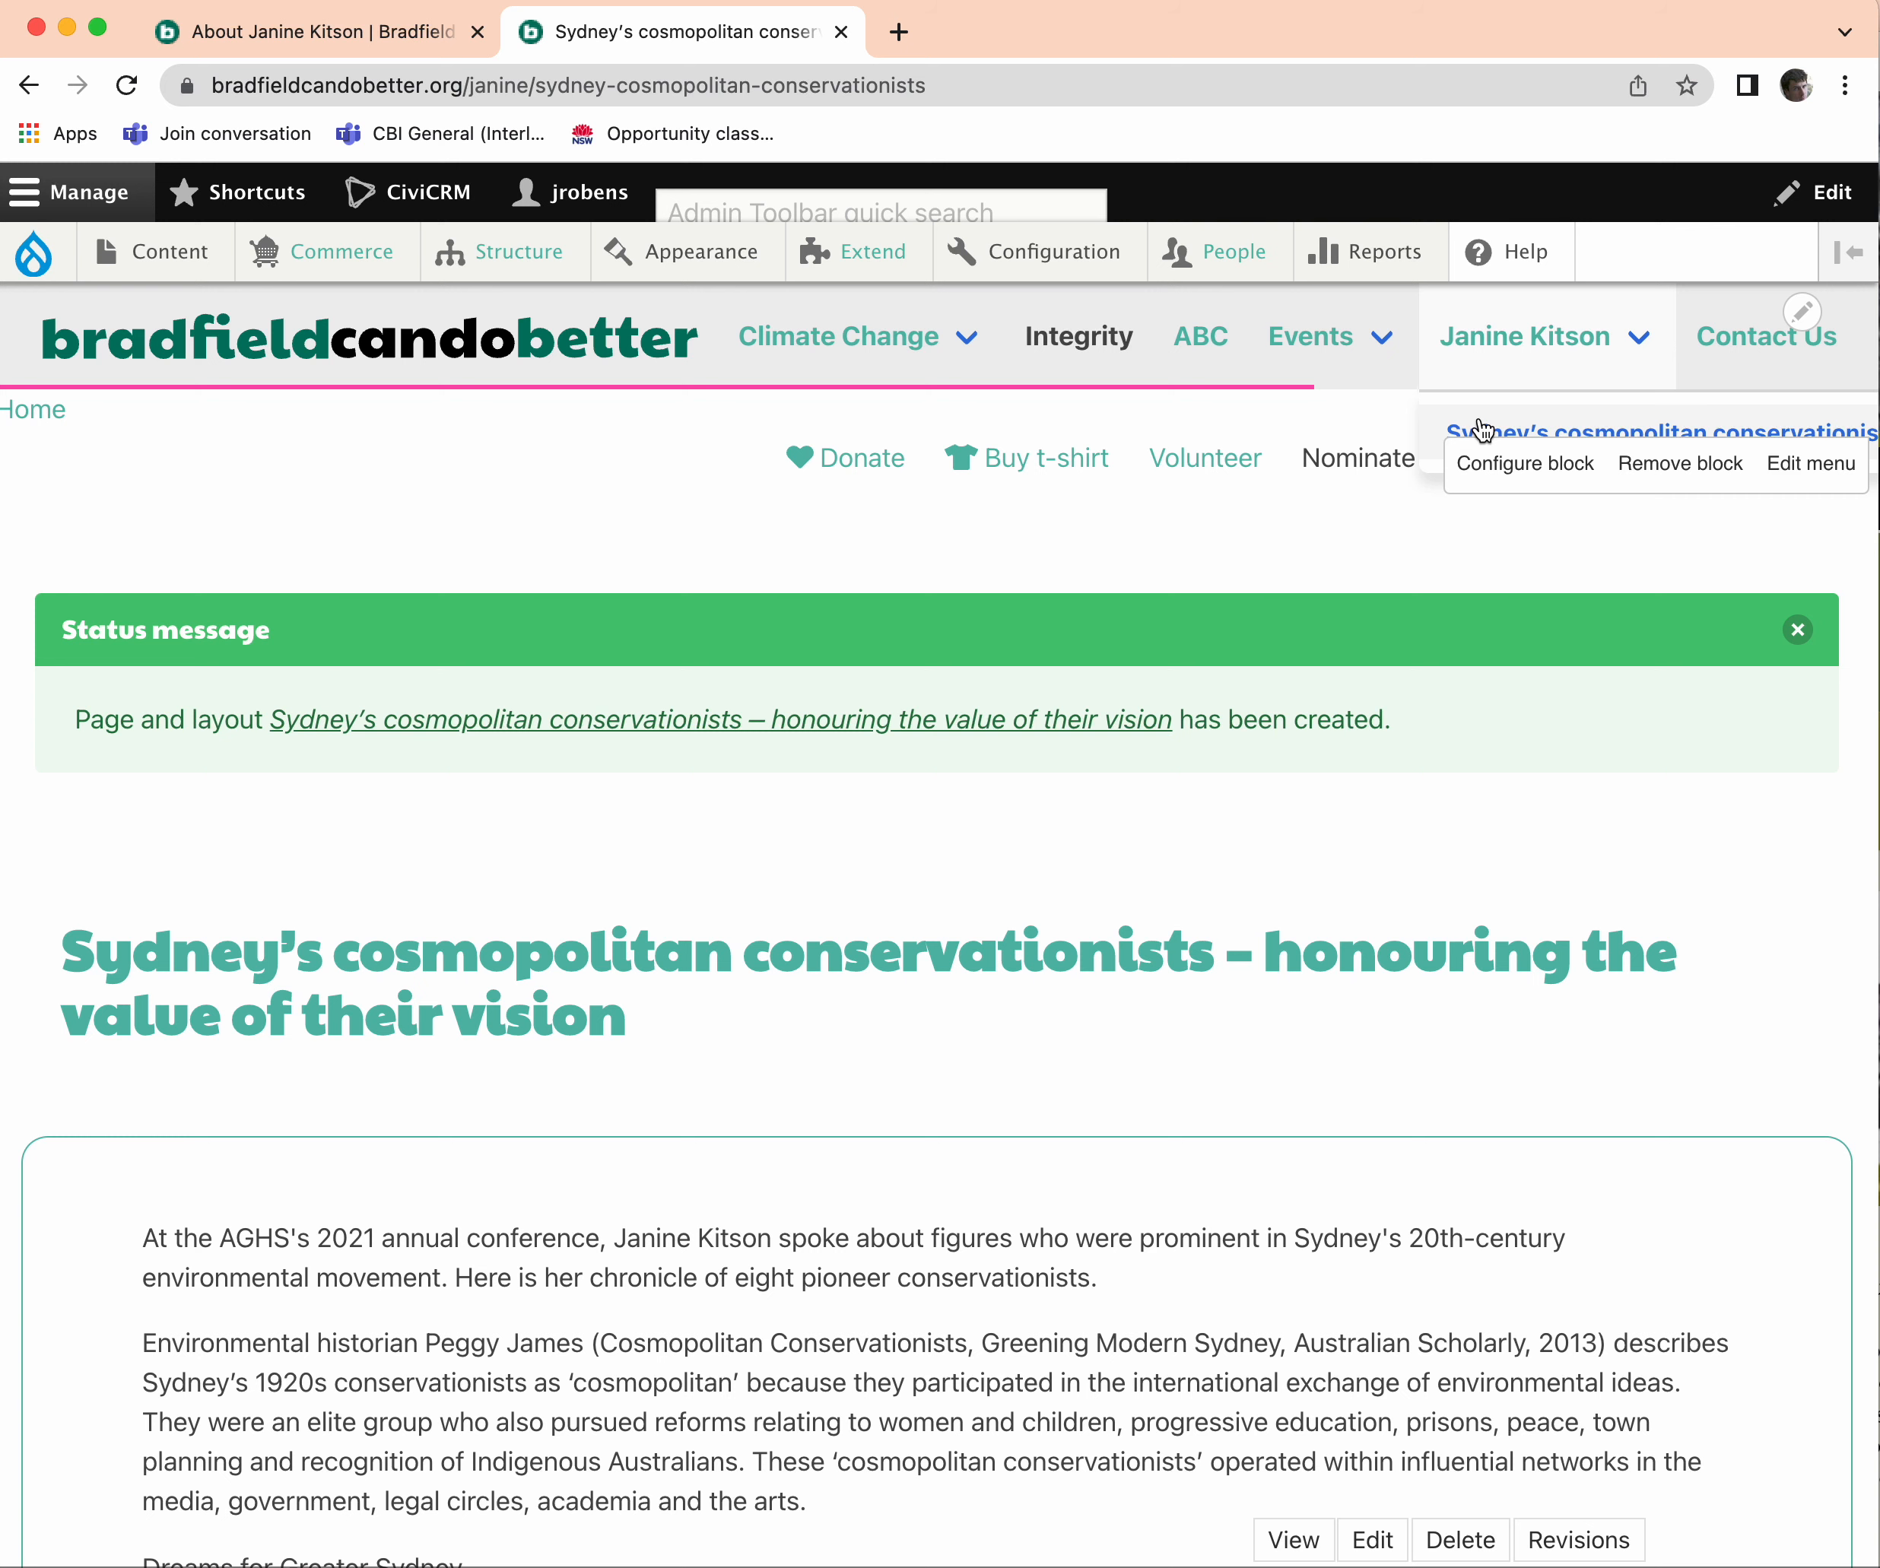
scroll(864, 1023, down, 8)
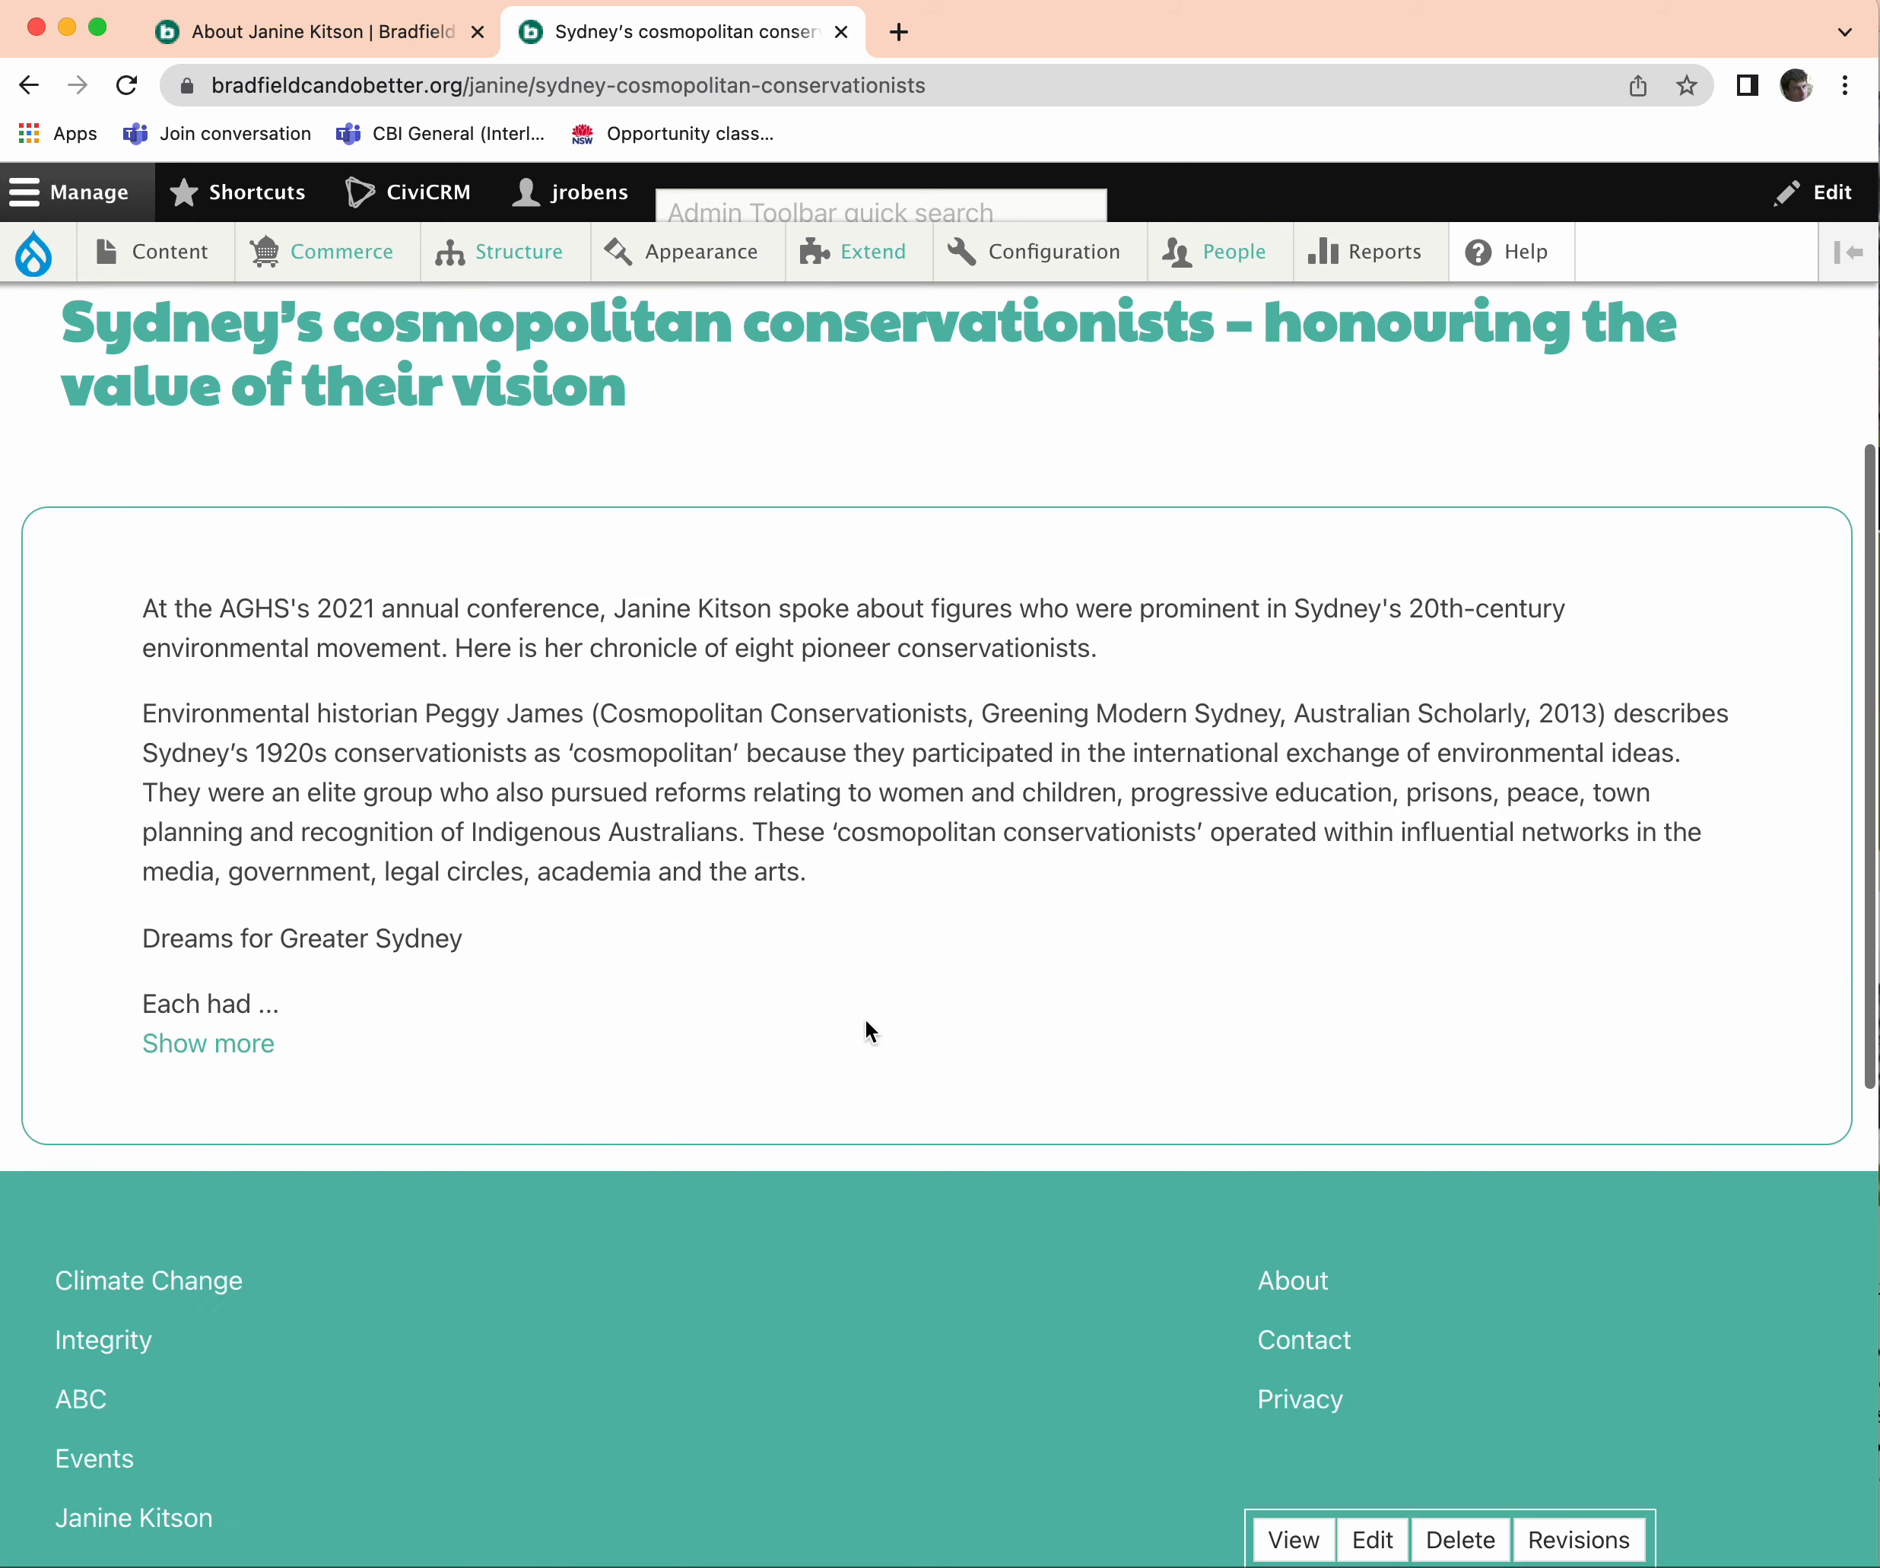
scroll(864, 1021, up, 5)
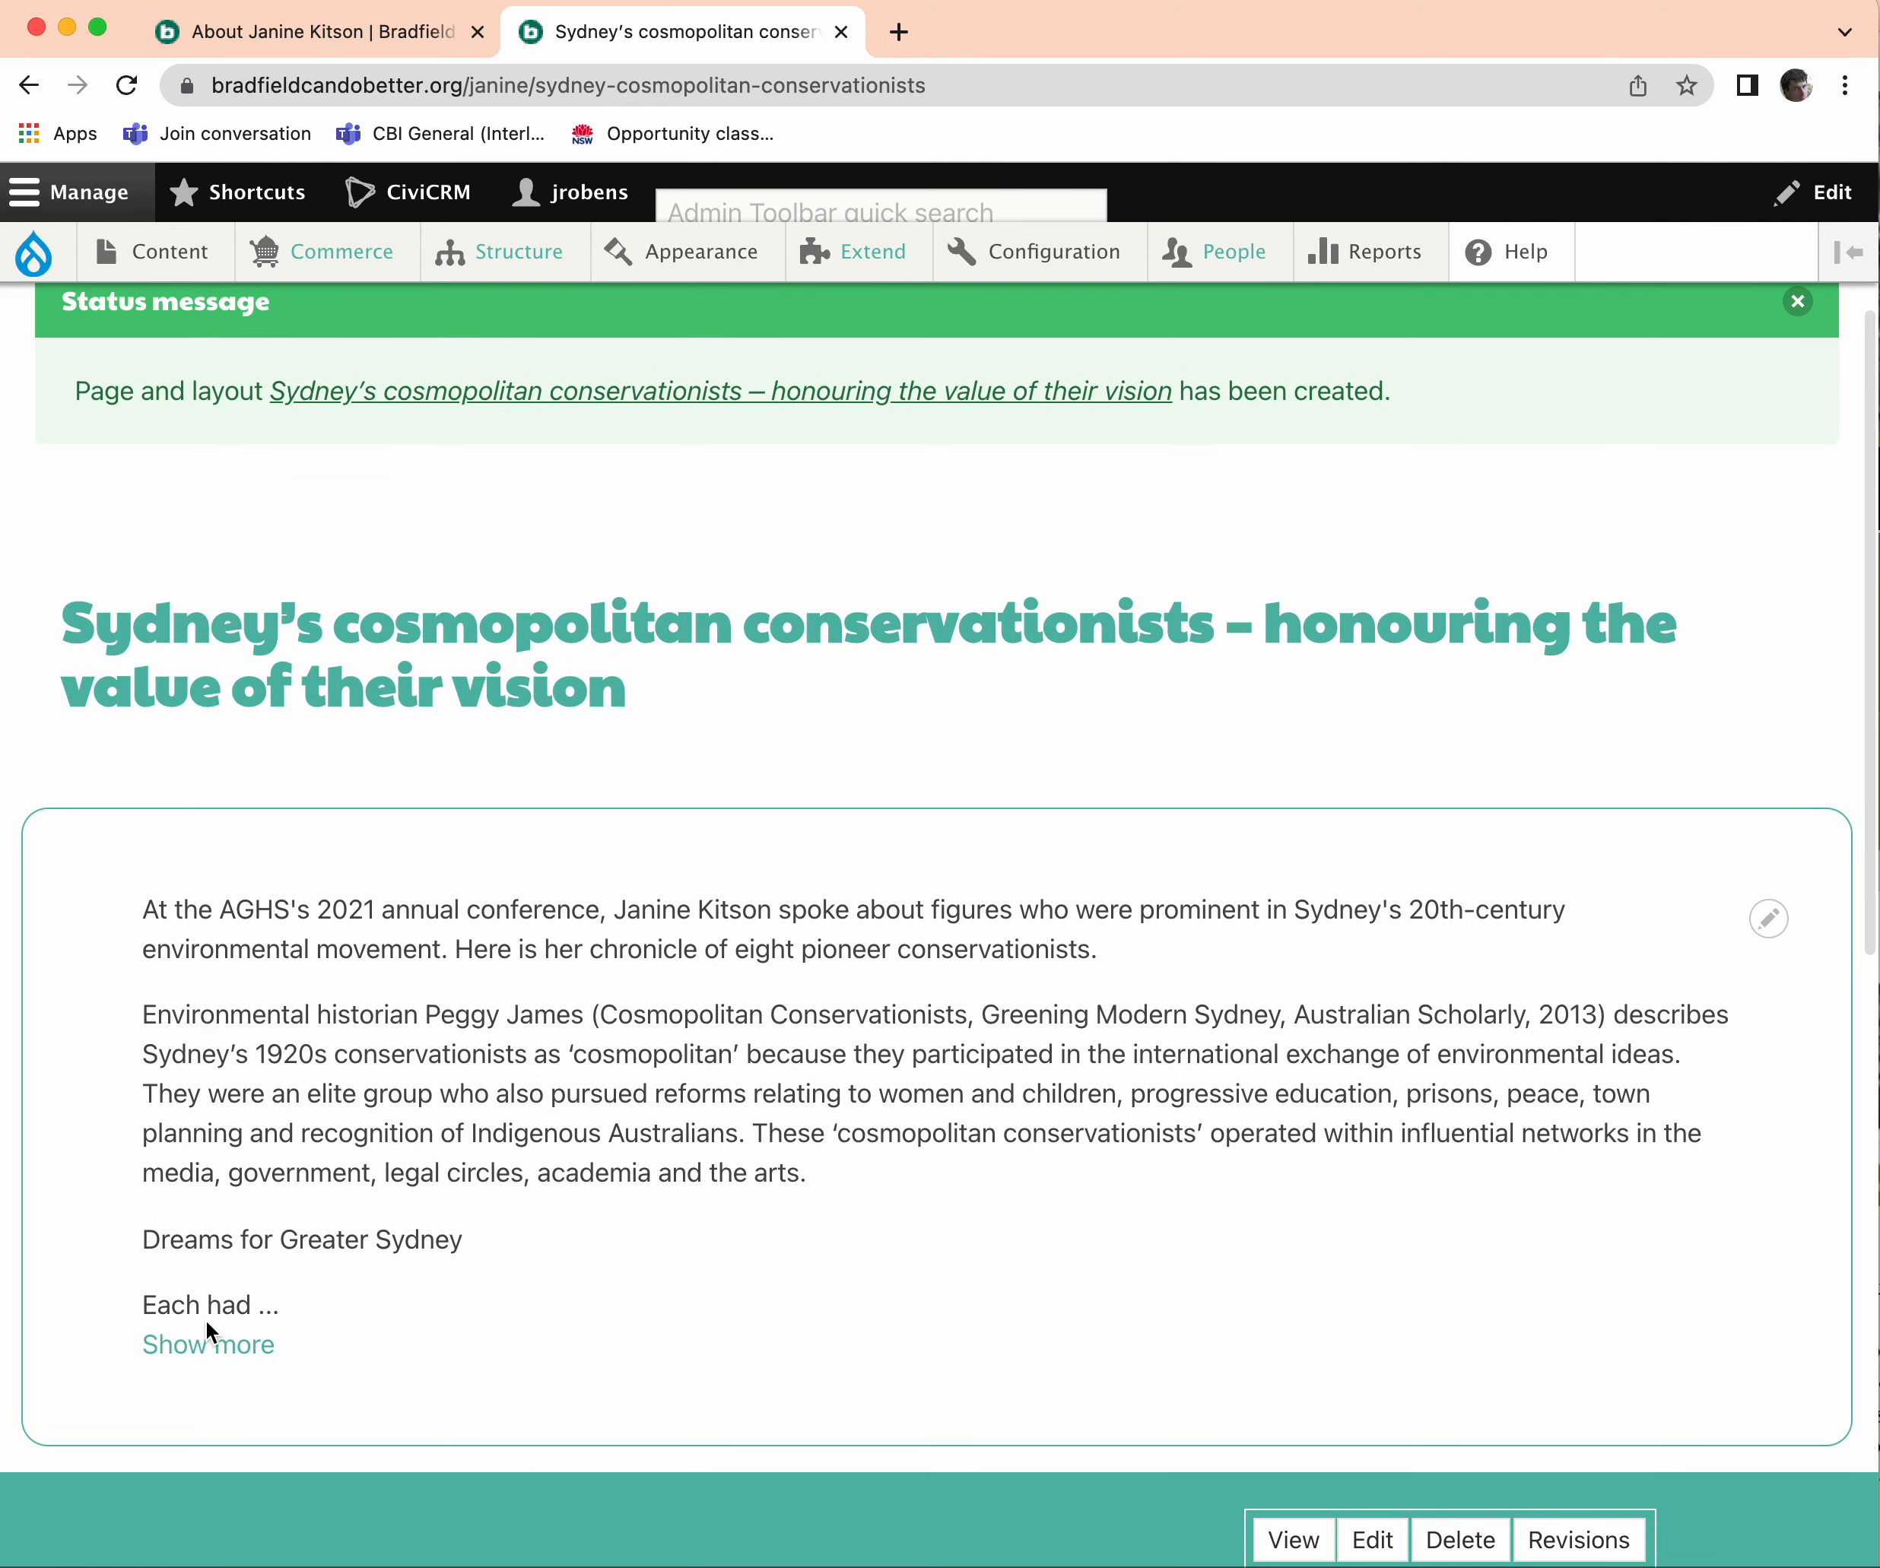
click(207, 1343)
scroll(867, 1389, down, 10)
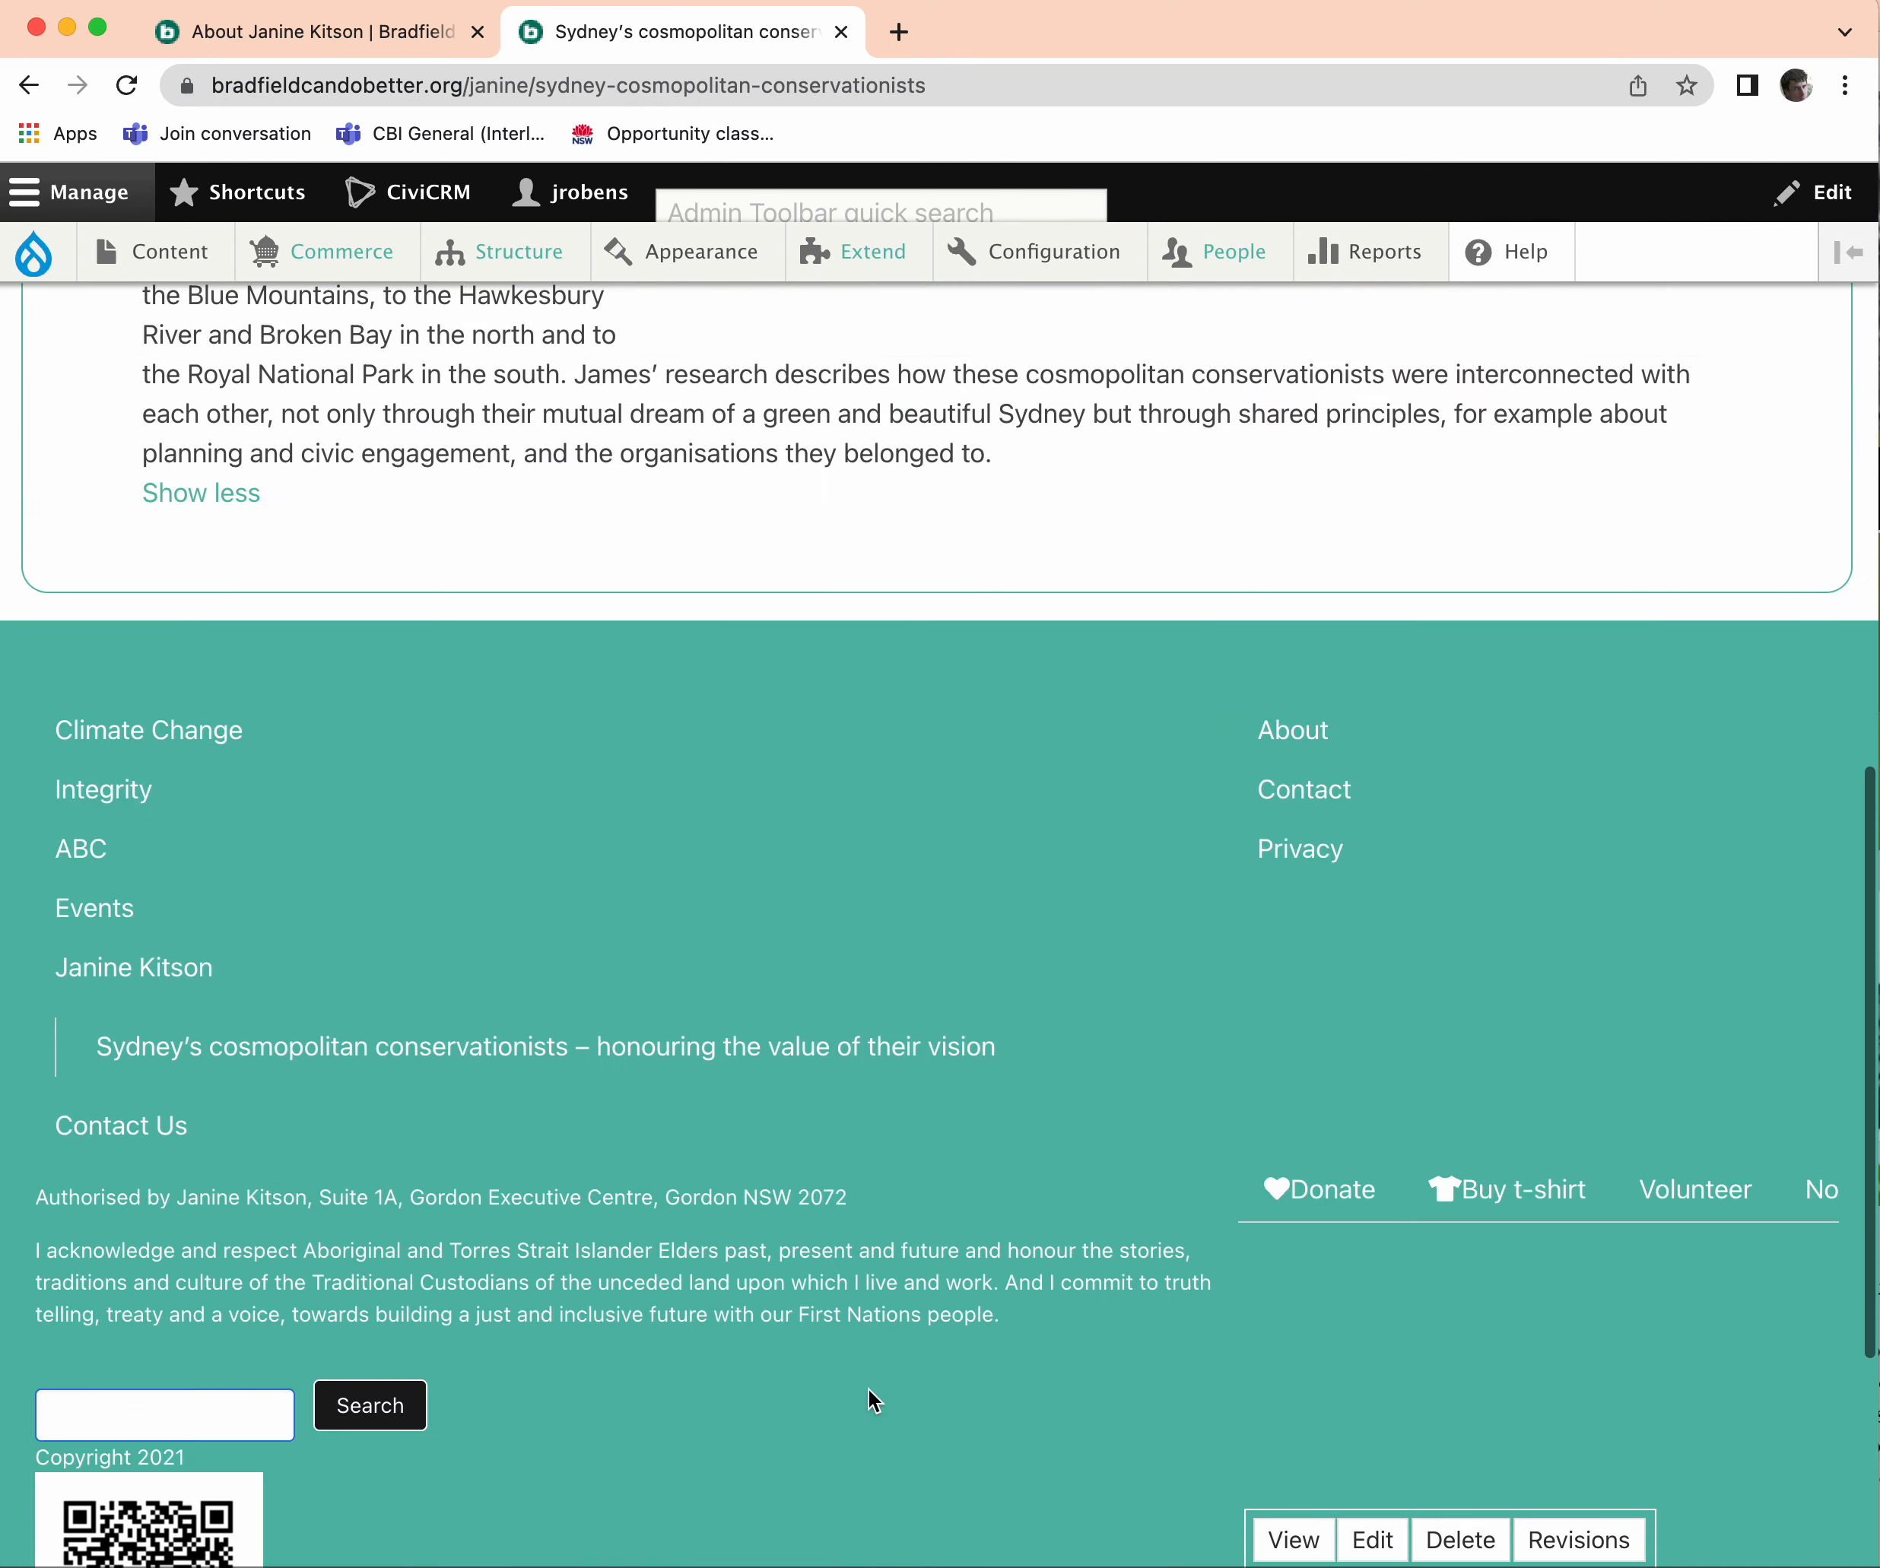
scroll(868, 1389, up, 3)
scroll(868, 1388, up, 12)
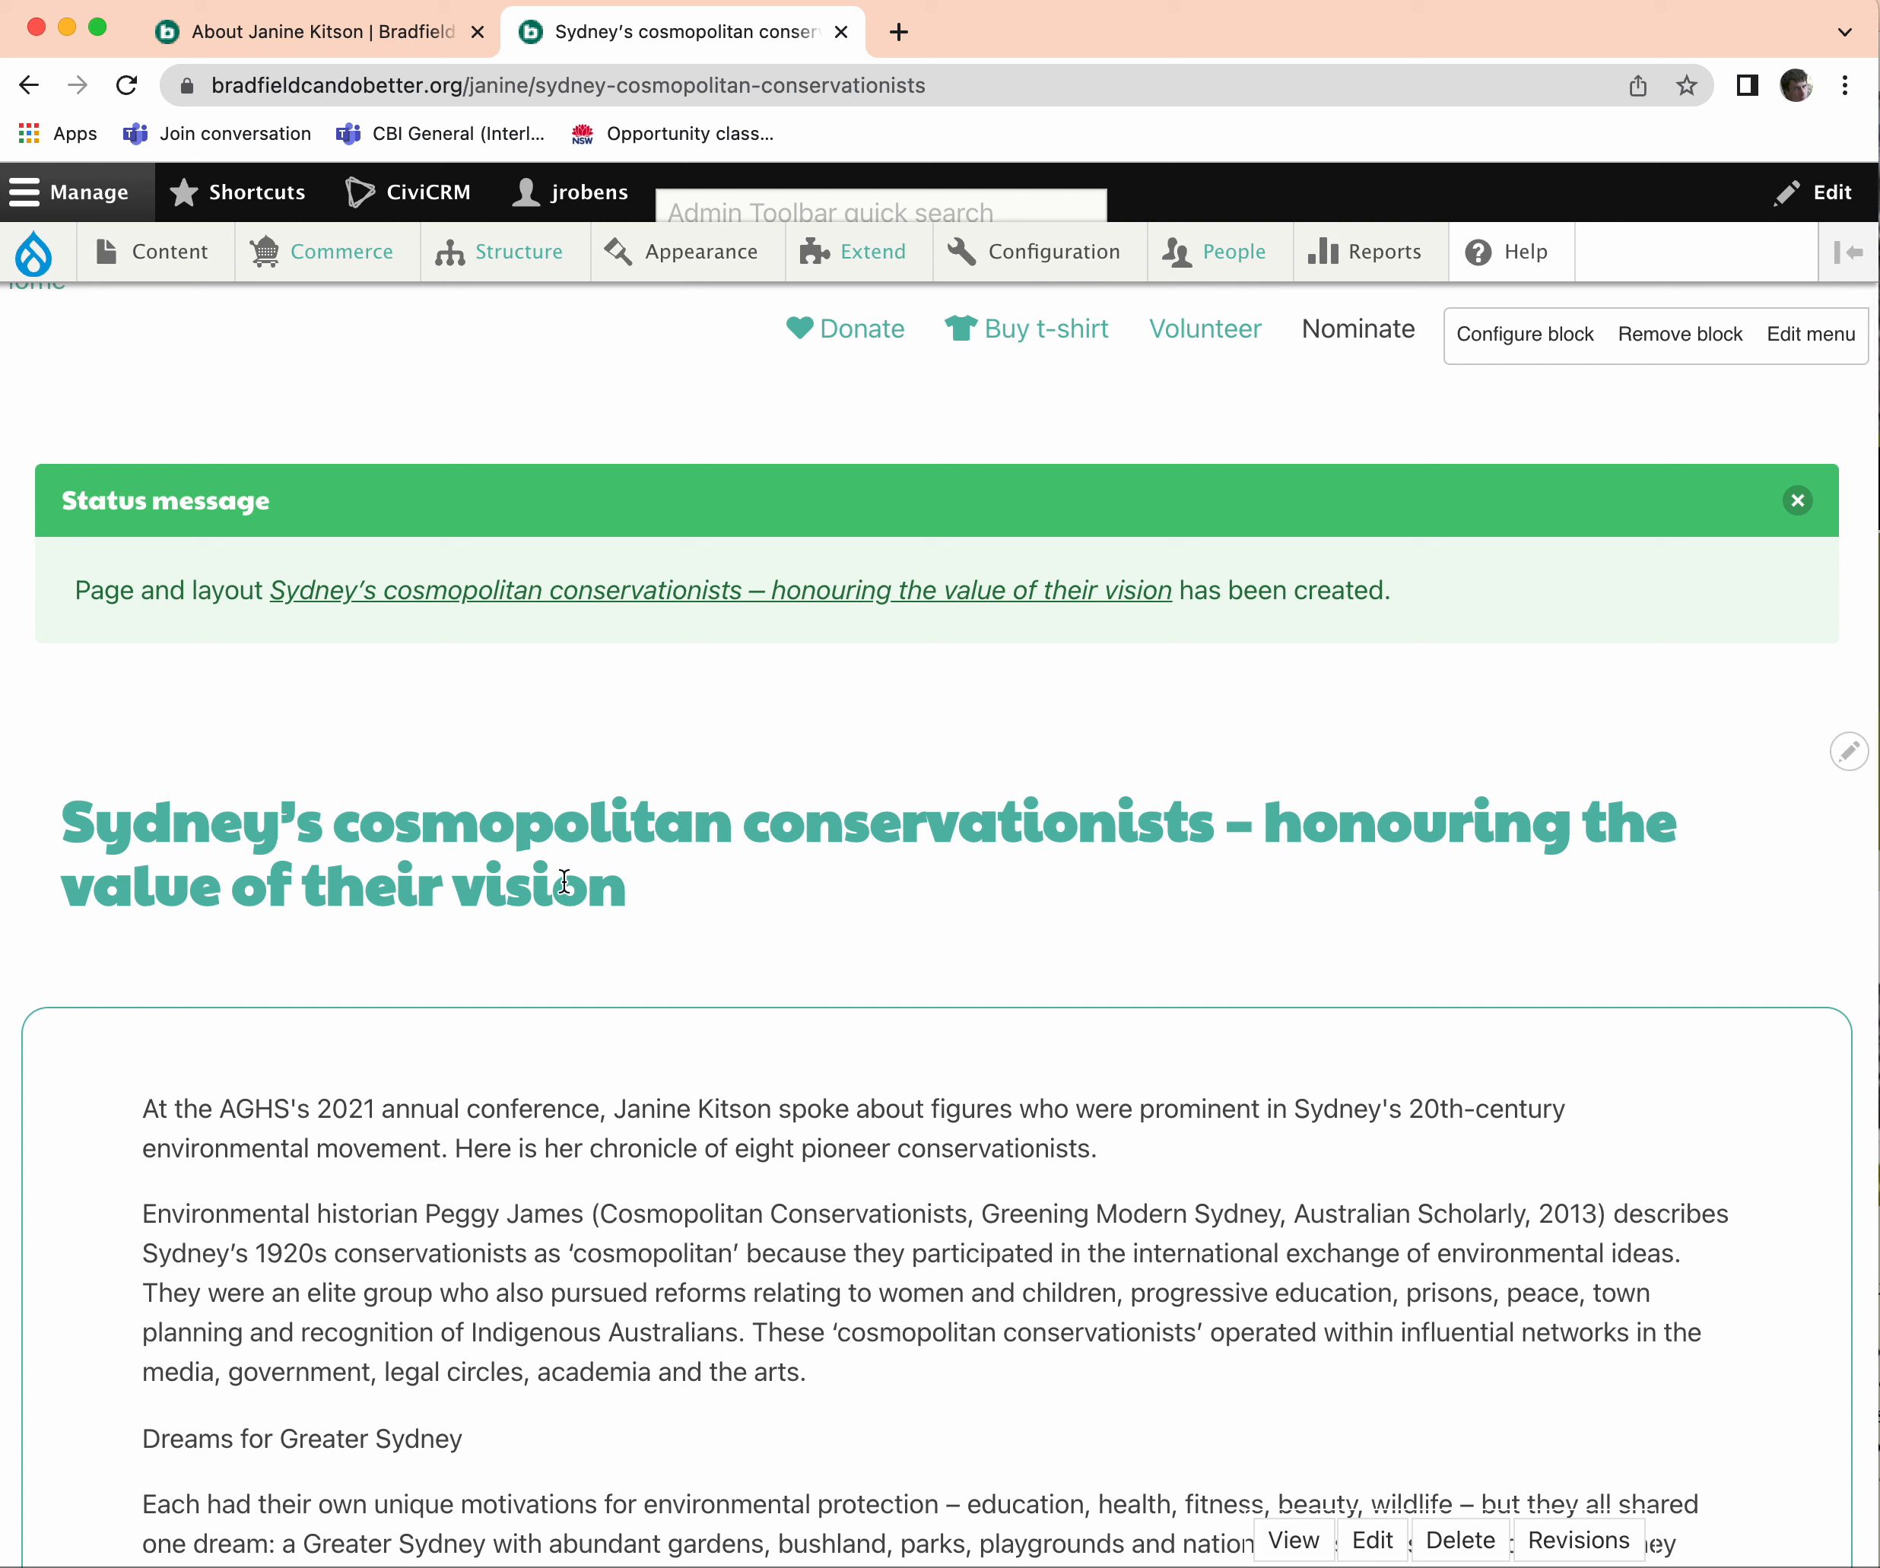
Start a new Document media item and select AGHS)Vol33_3)Advocacy final (2).pdf in the file chooser.
mouse_move(187, 283)
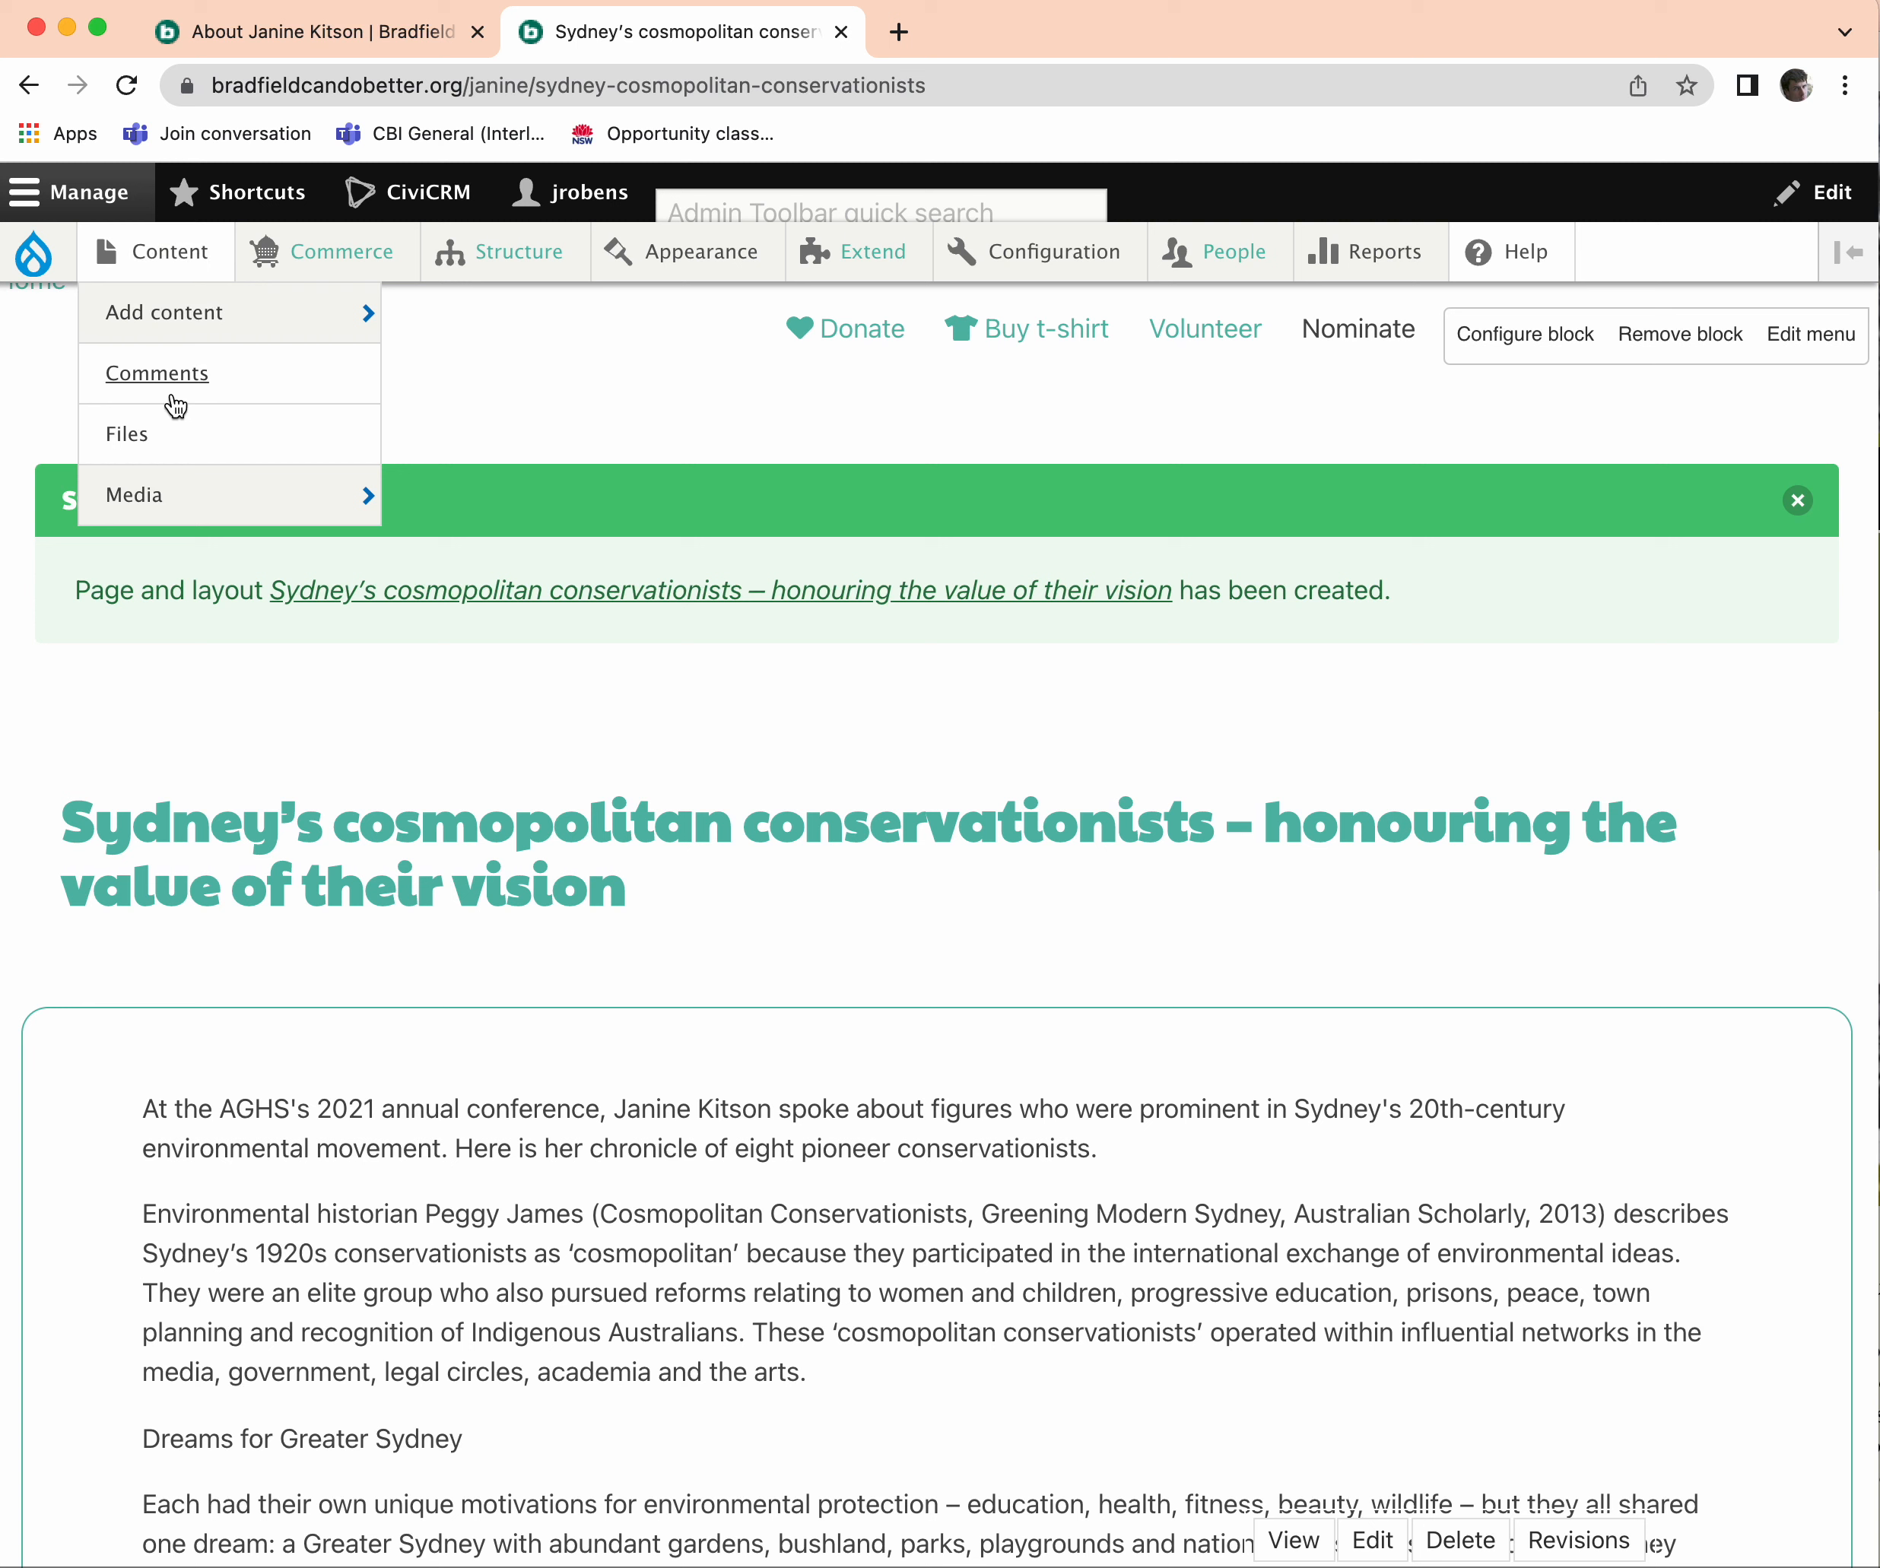
mouse_move(163, 491)
mouse_move(416, 501)
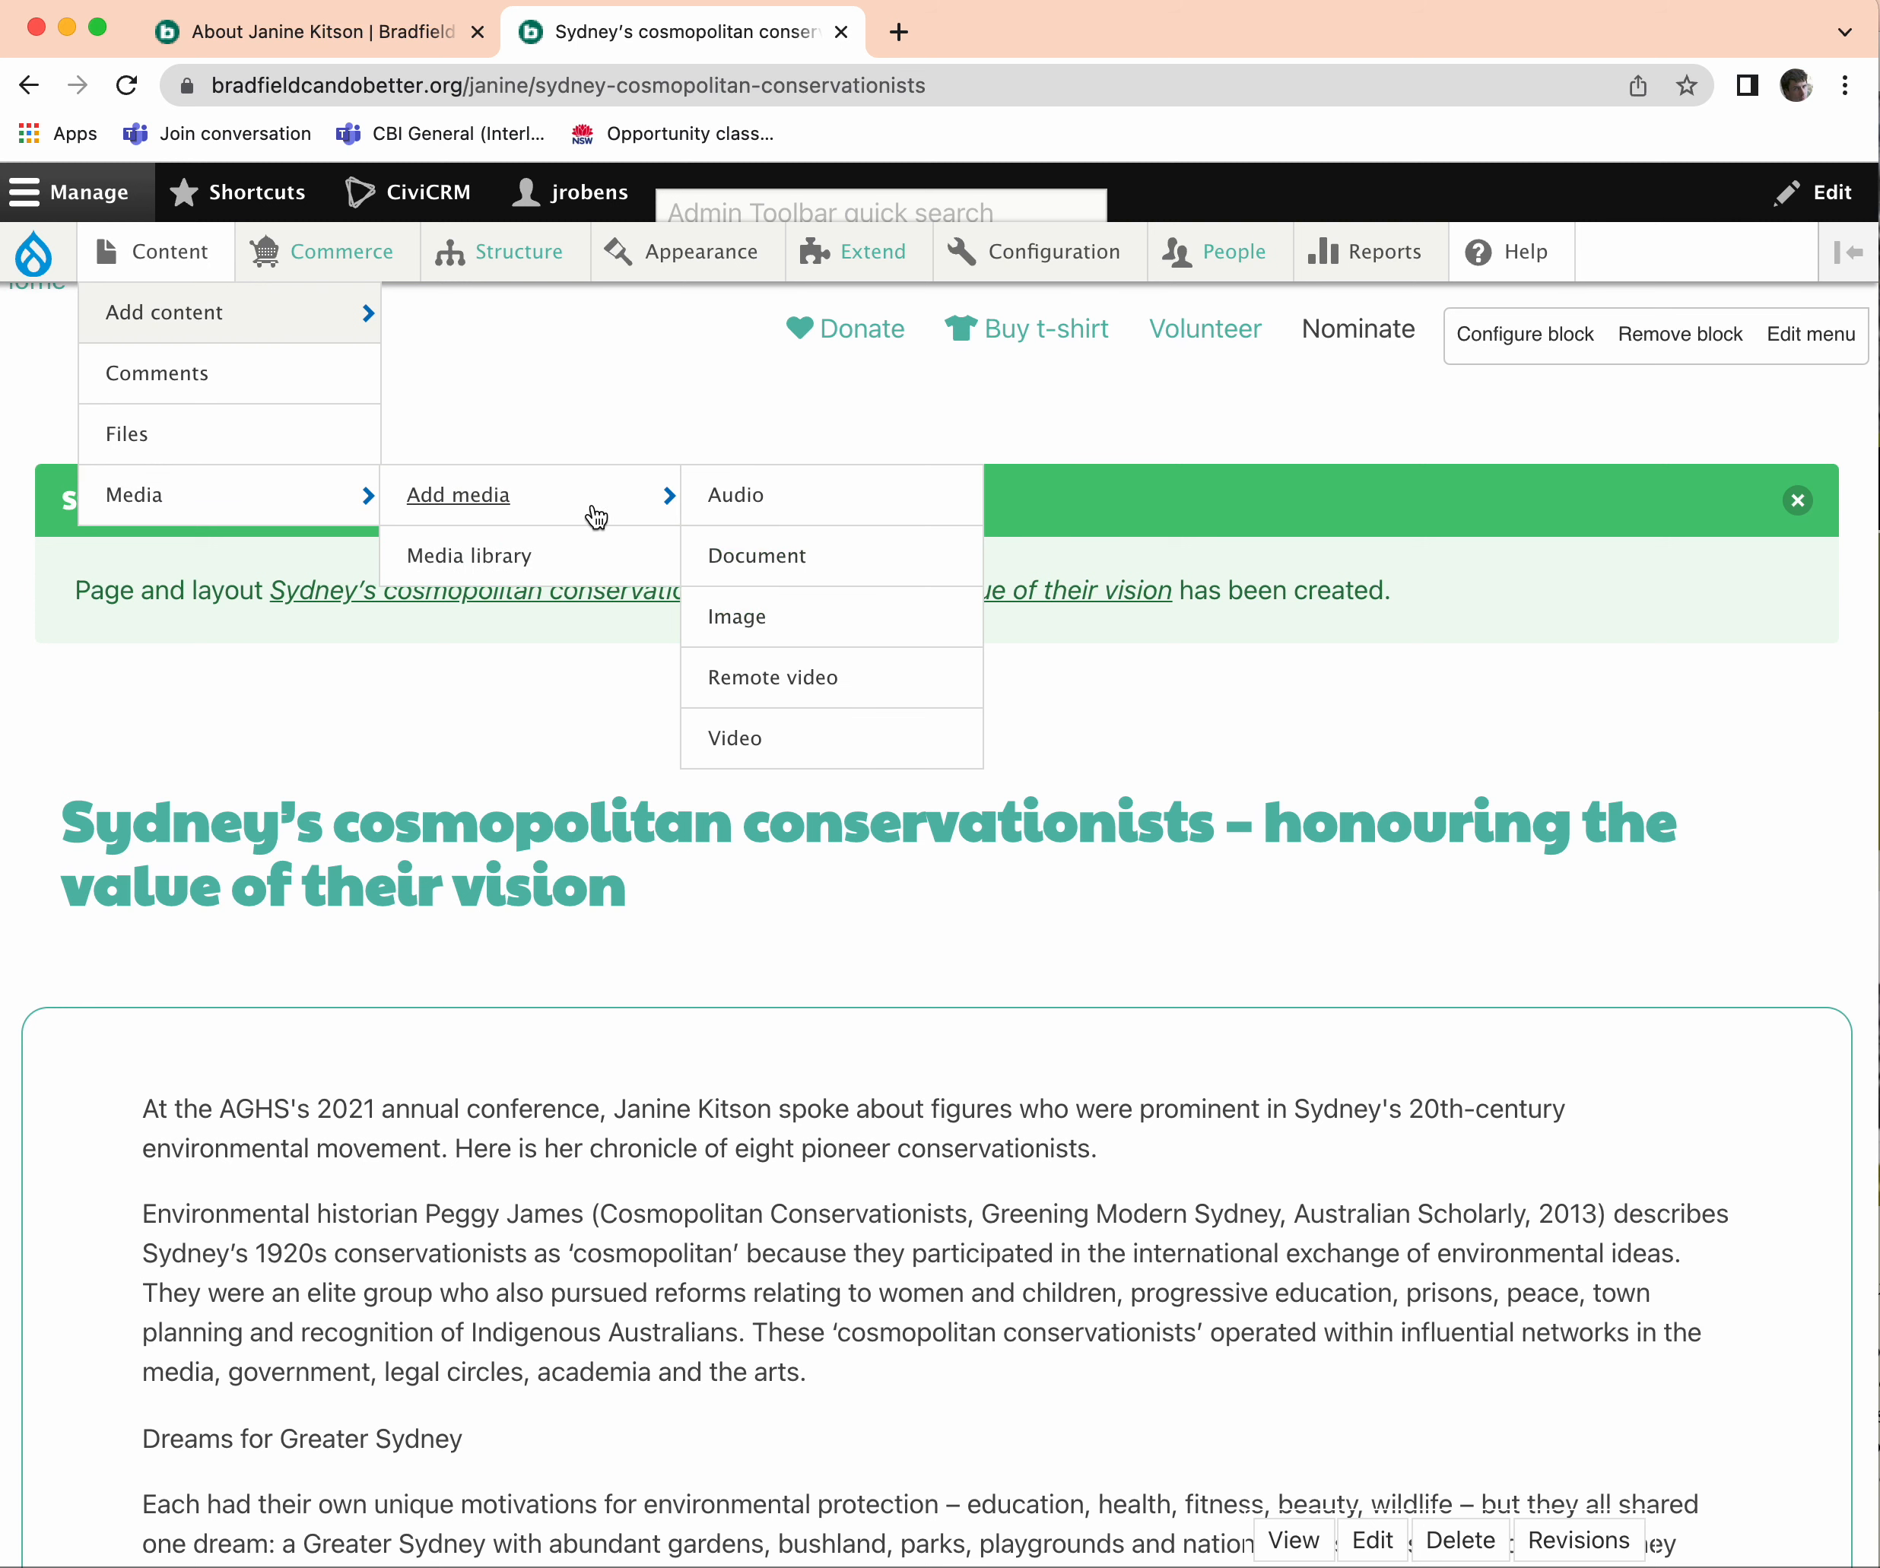
click(770, 572)
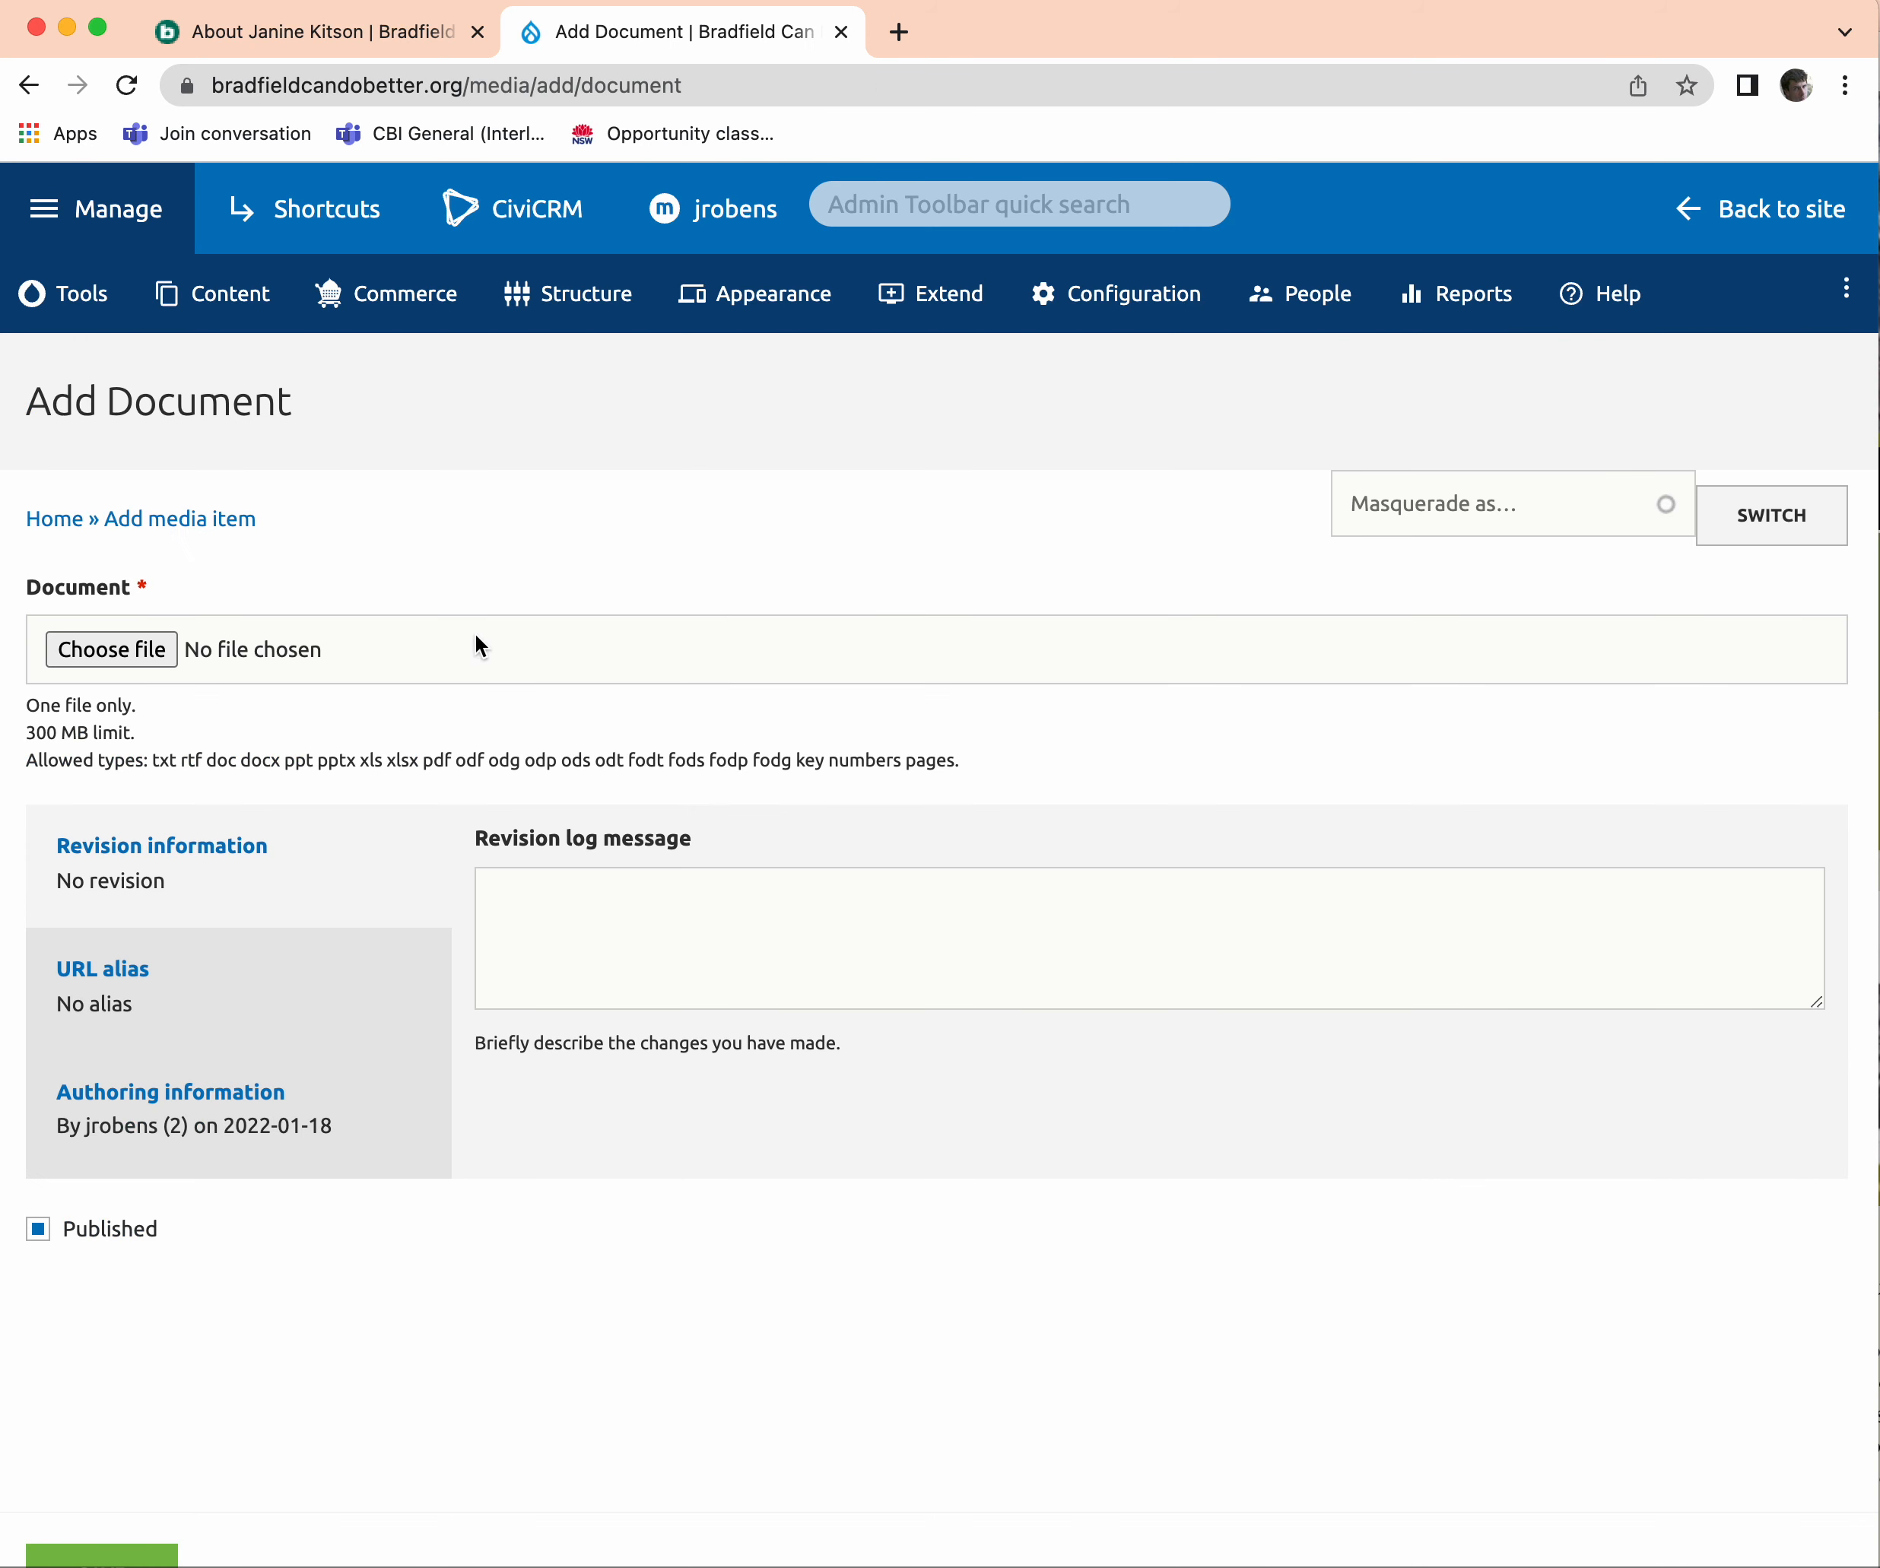
click(149, 649)
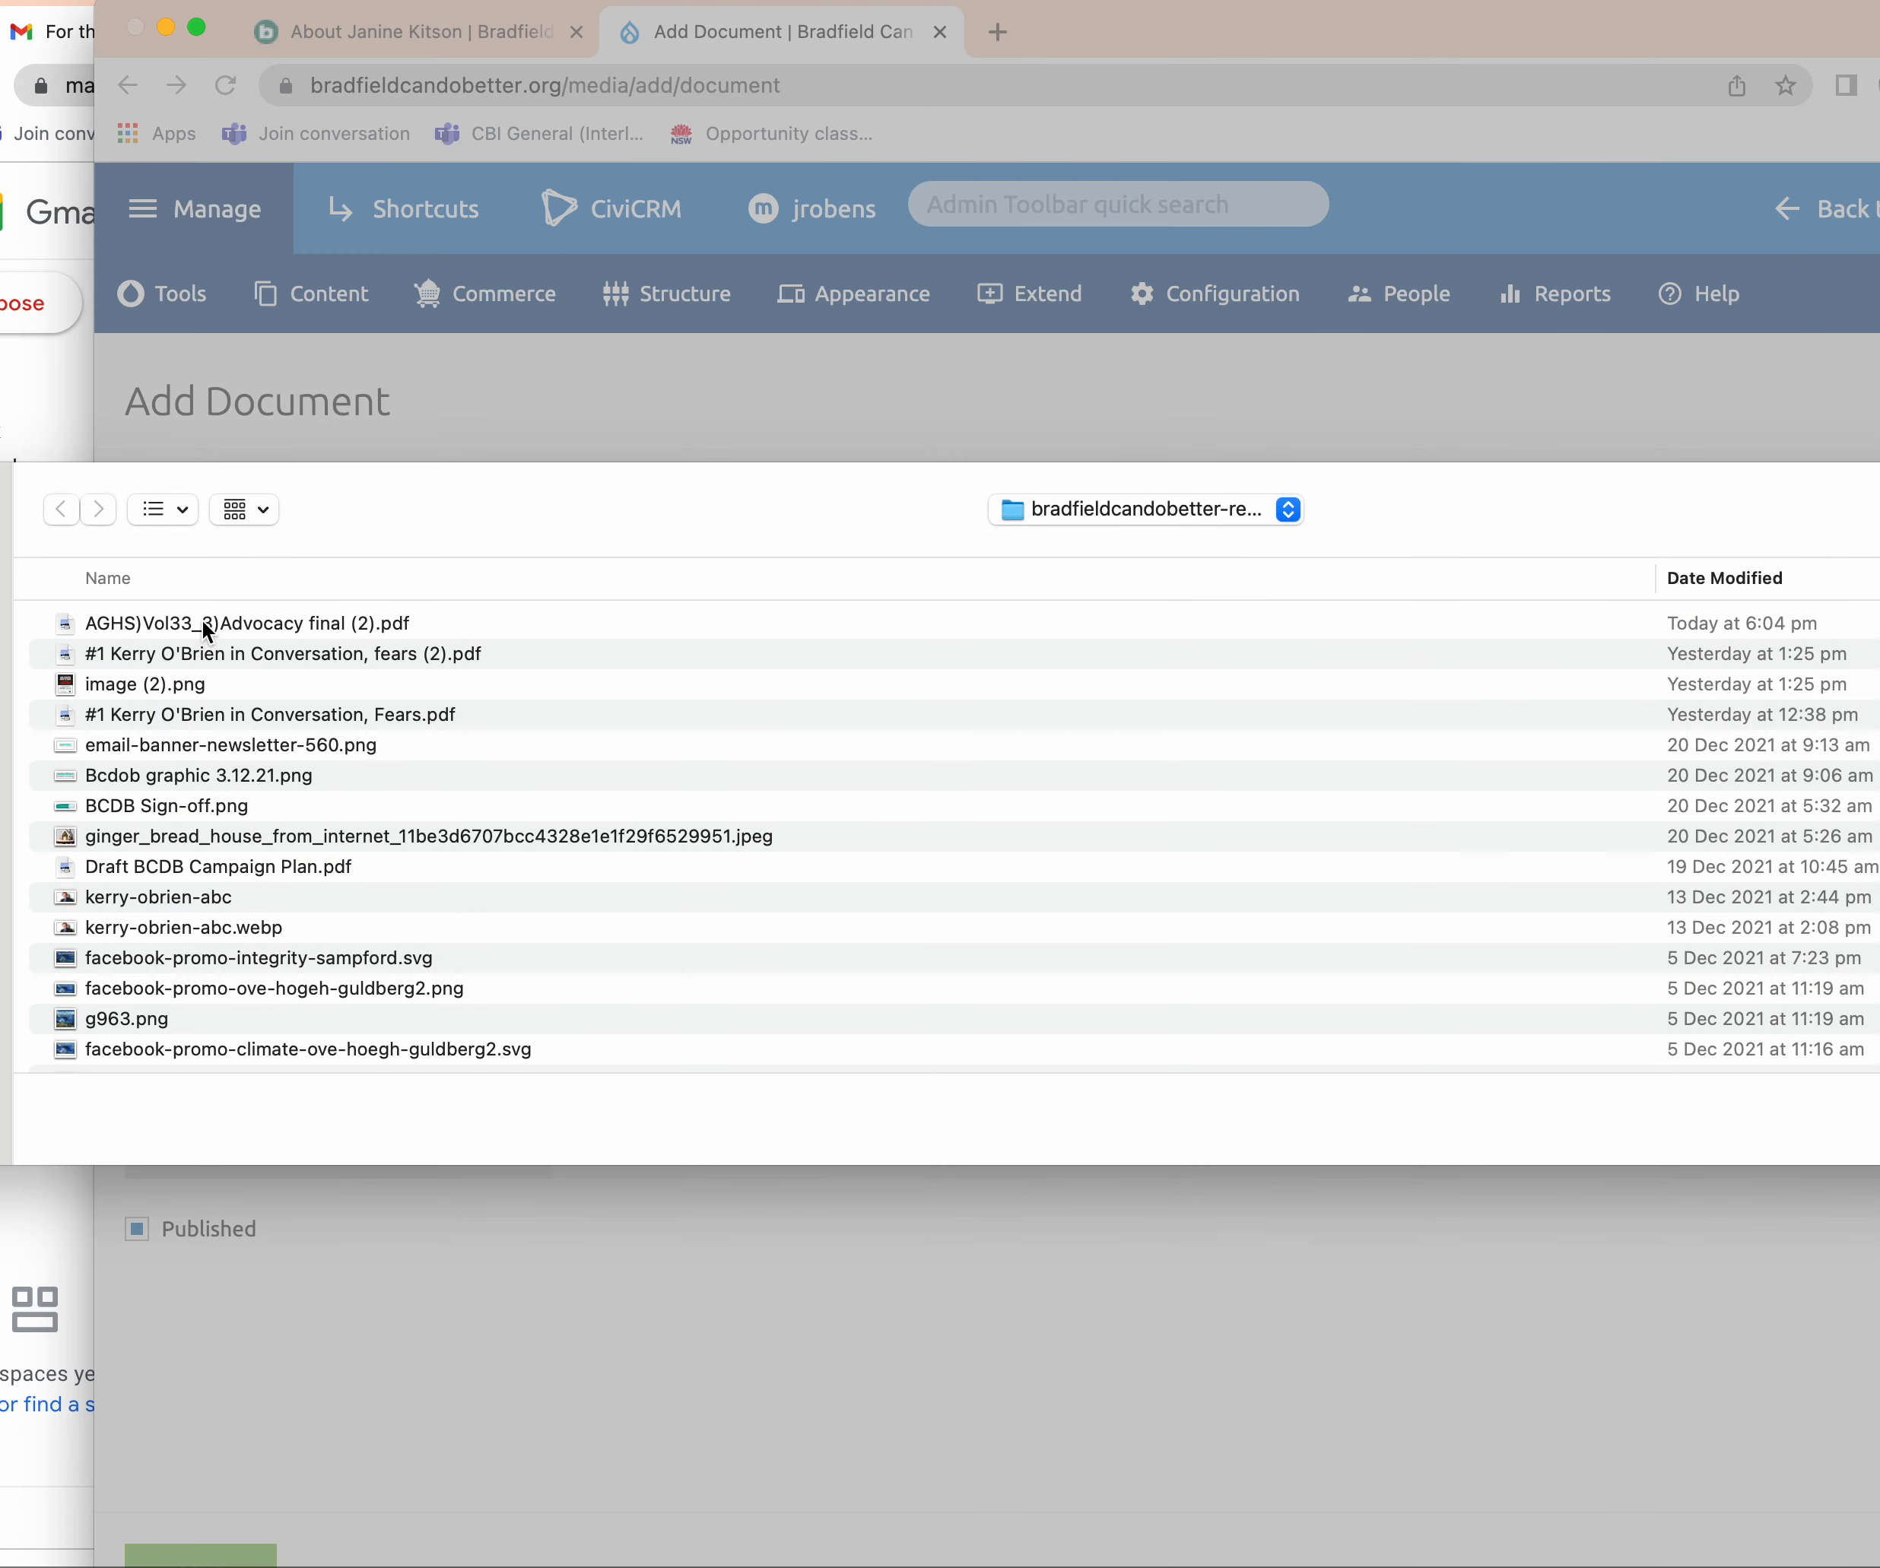
click(144, 625)
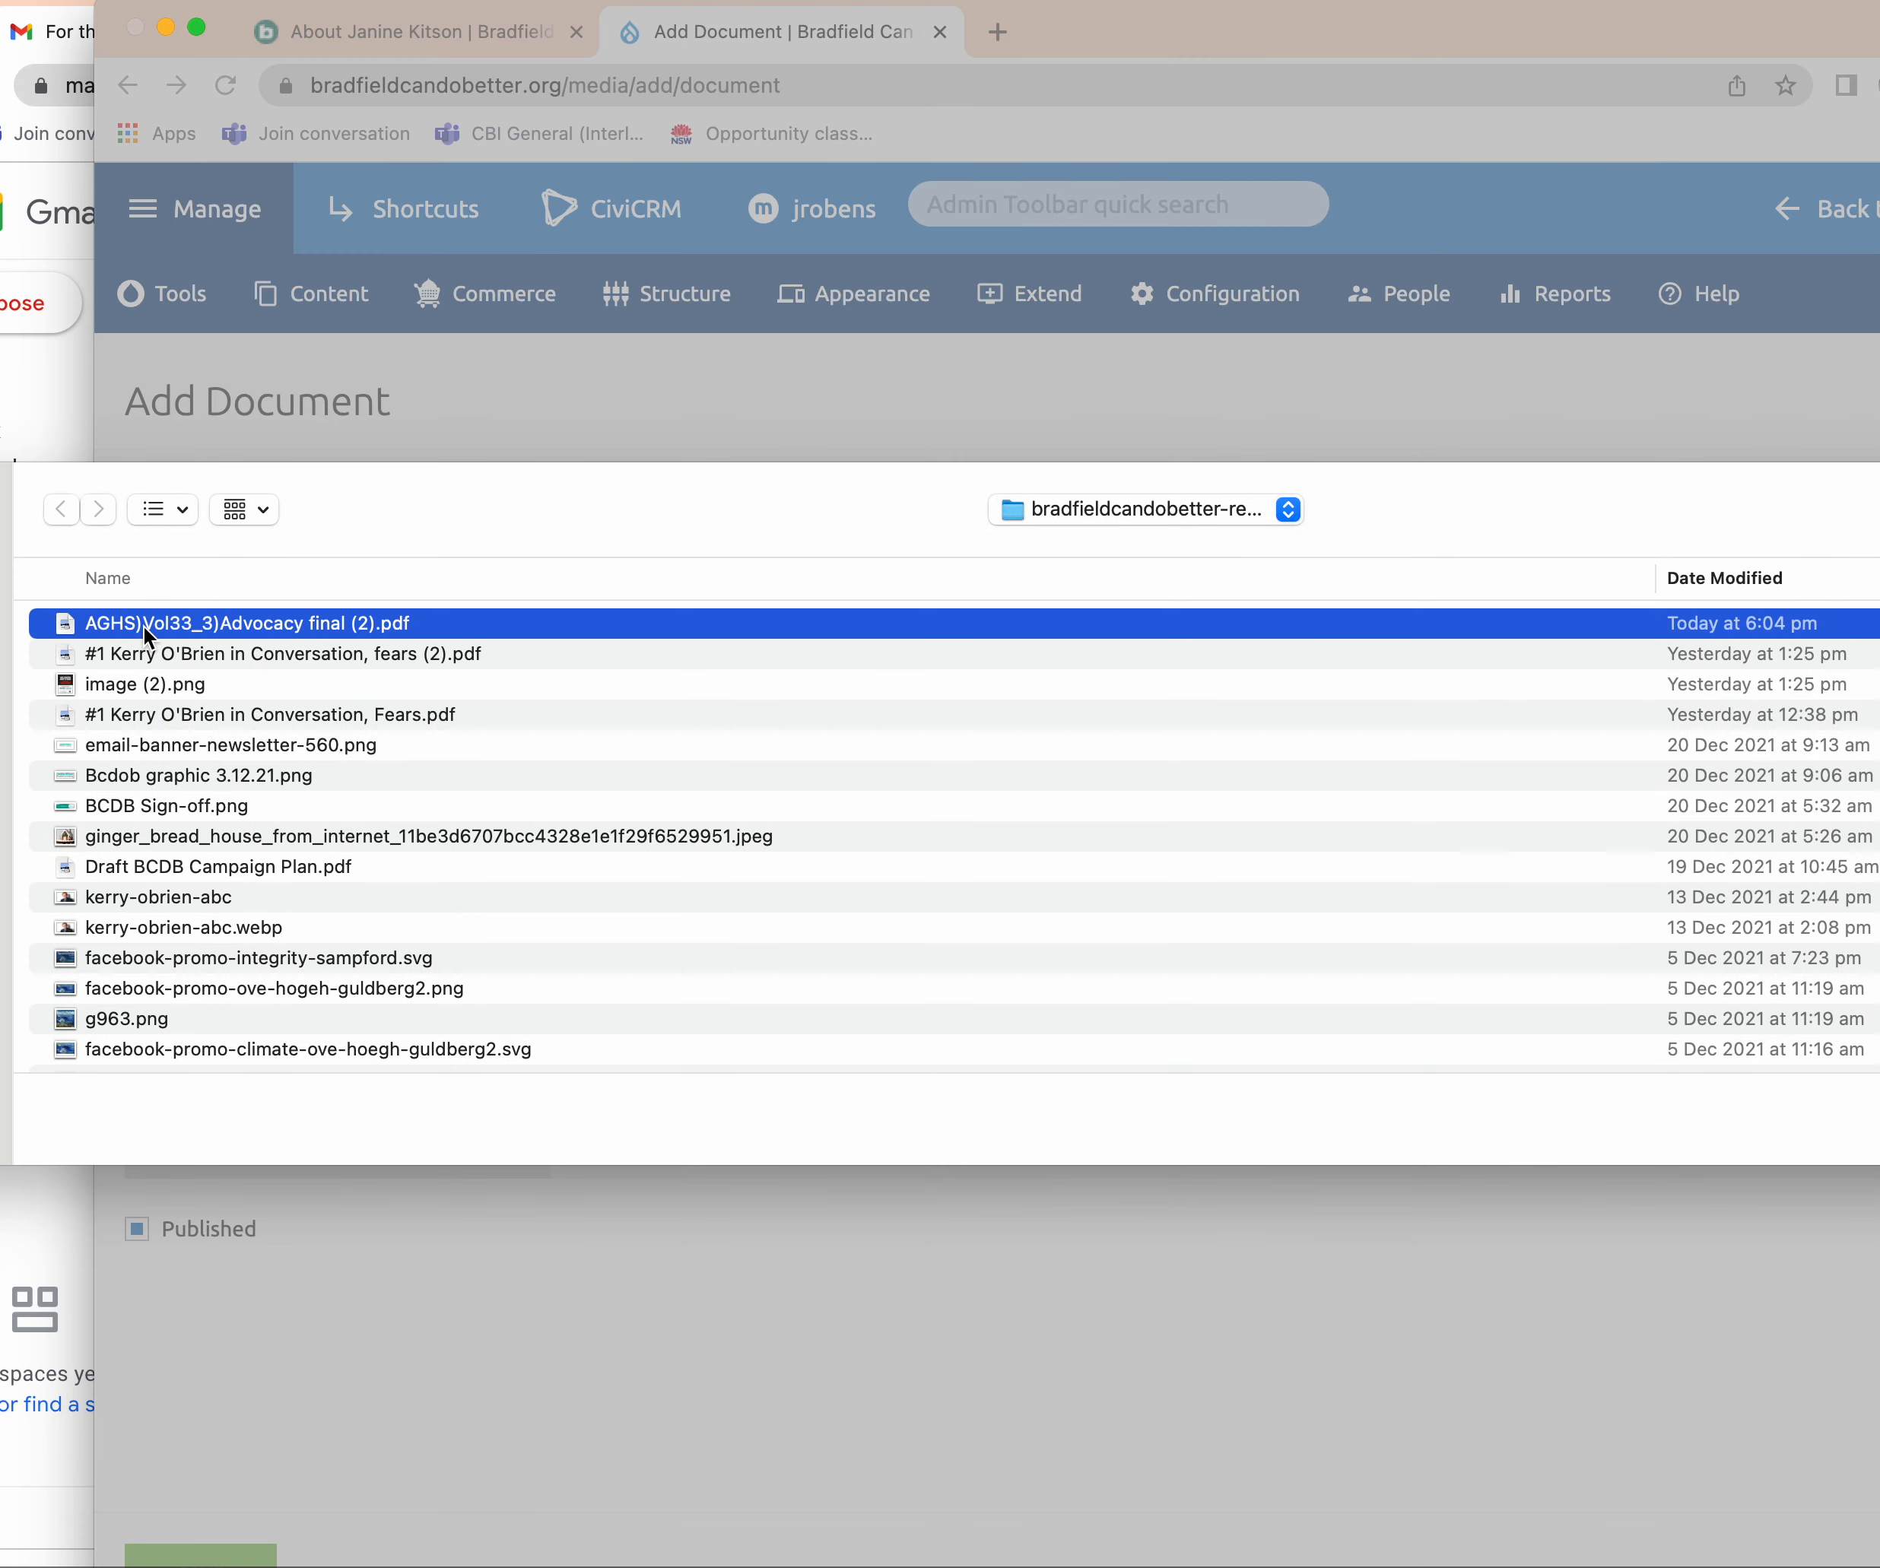
Switch to the PDF in Finder, close its preview, and replace the closing brackets and underscore in its file name with hyphens.
key(space)
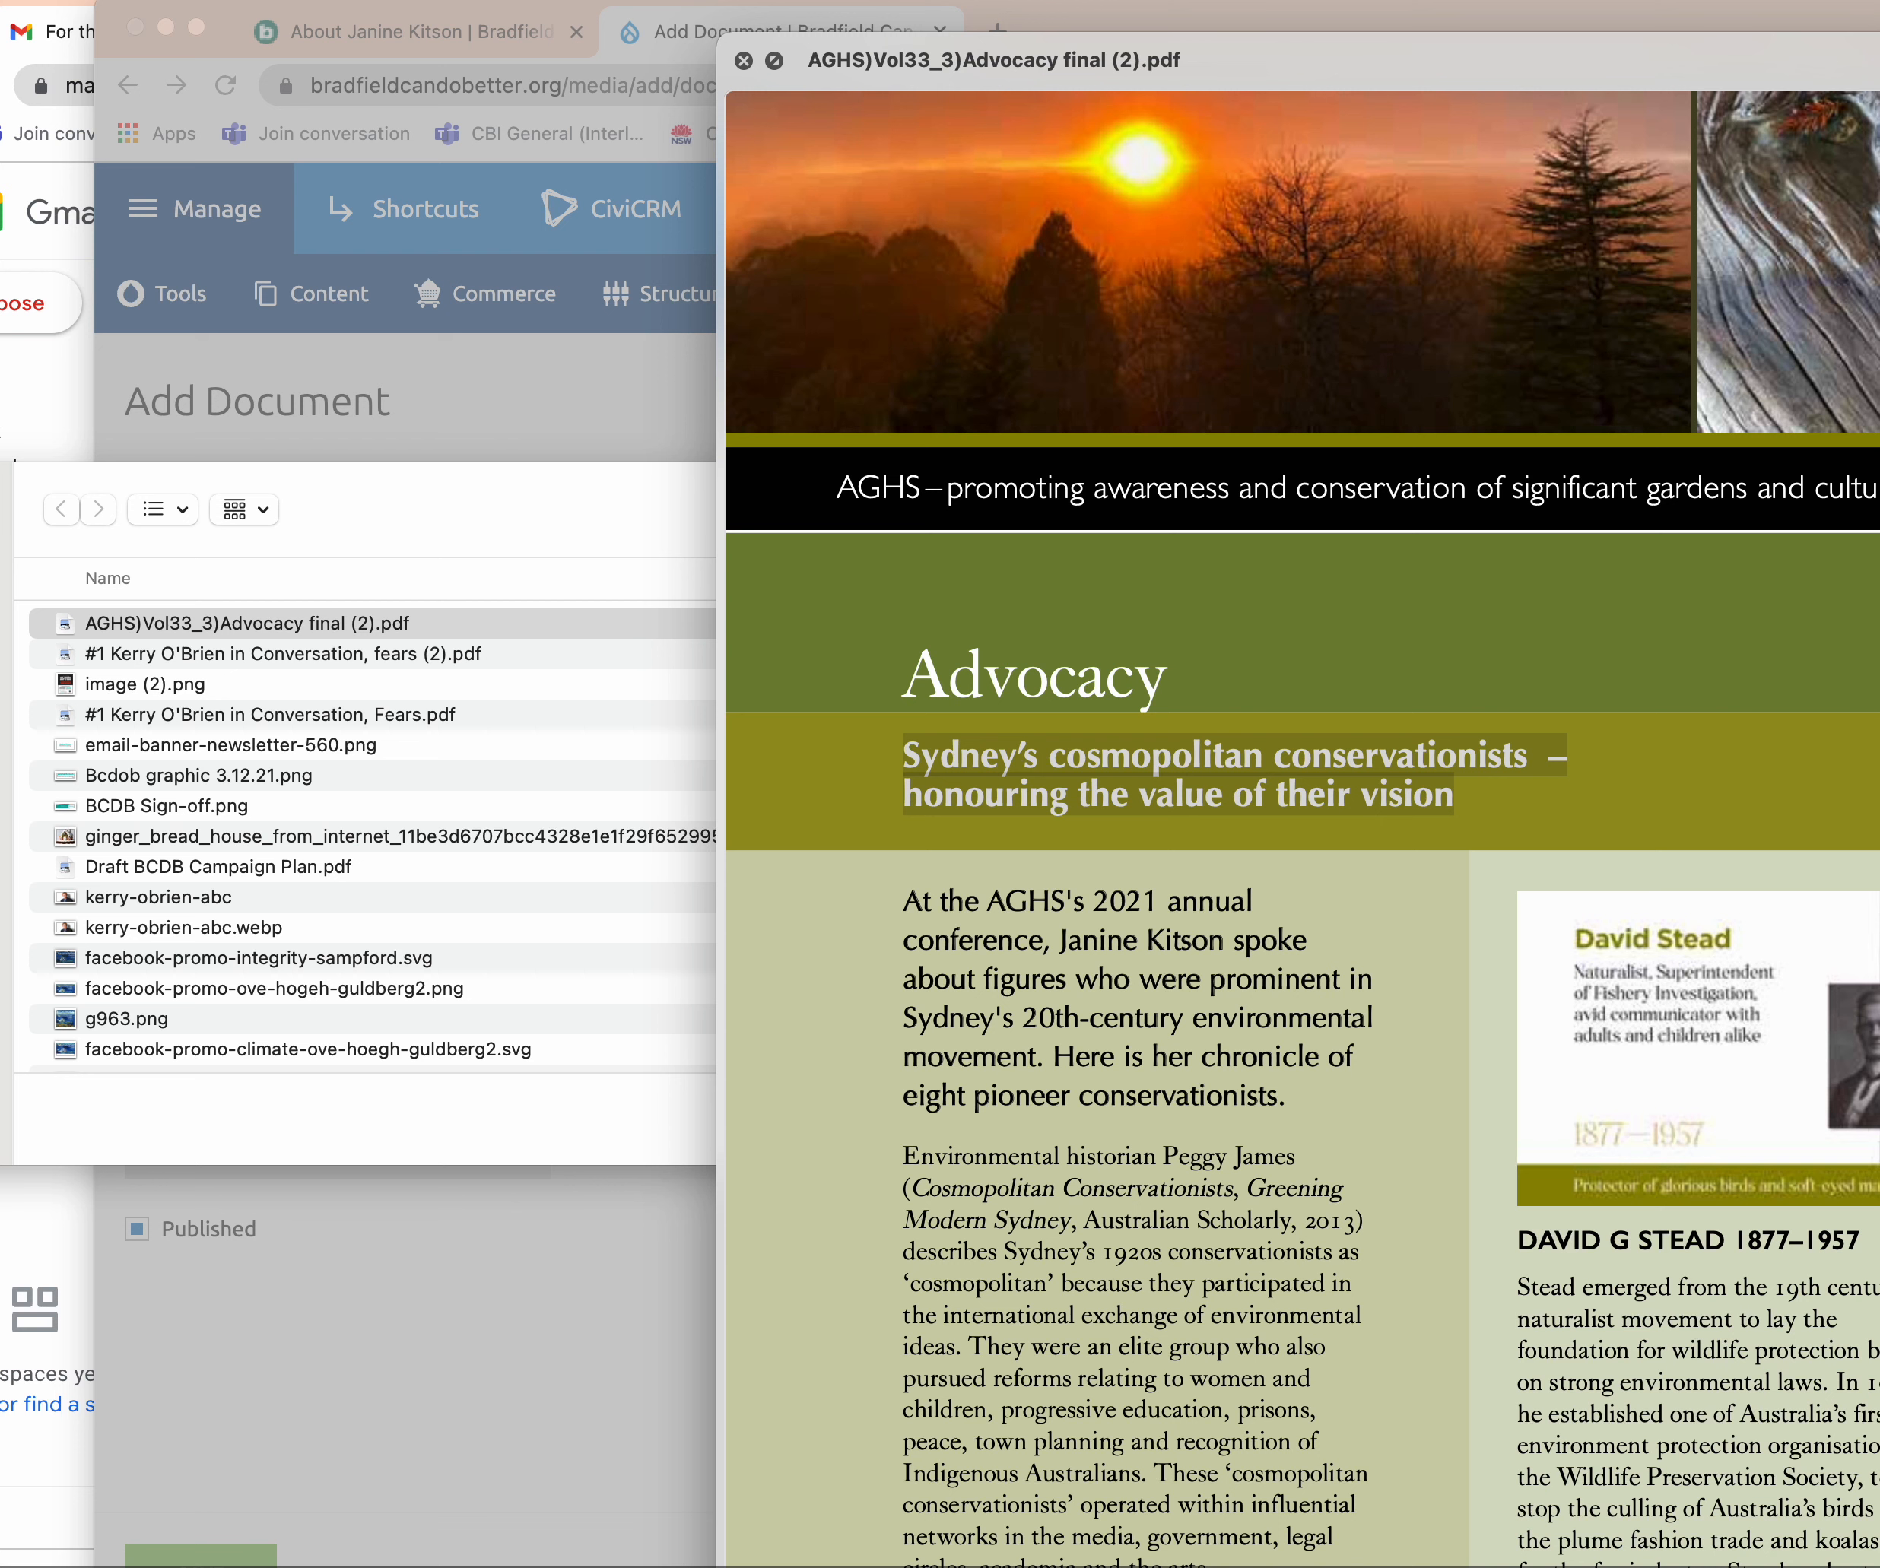
drag(778, 518, 904, 350)
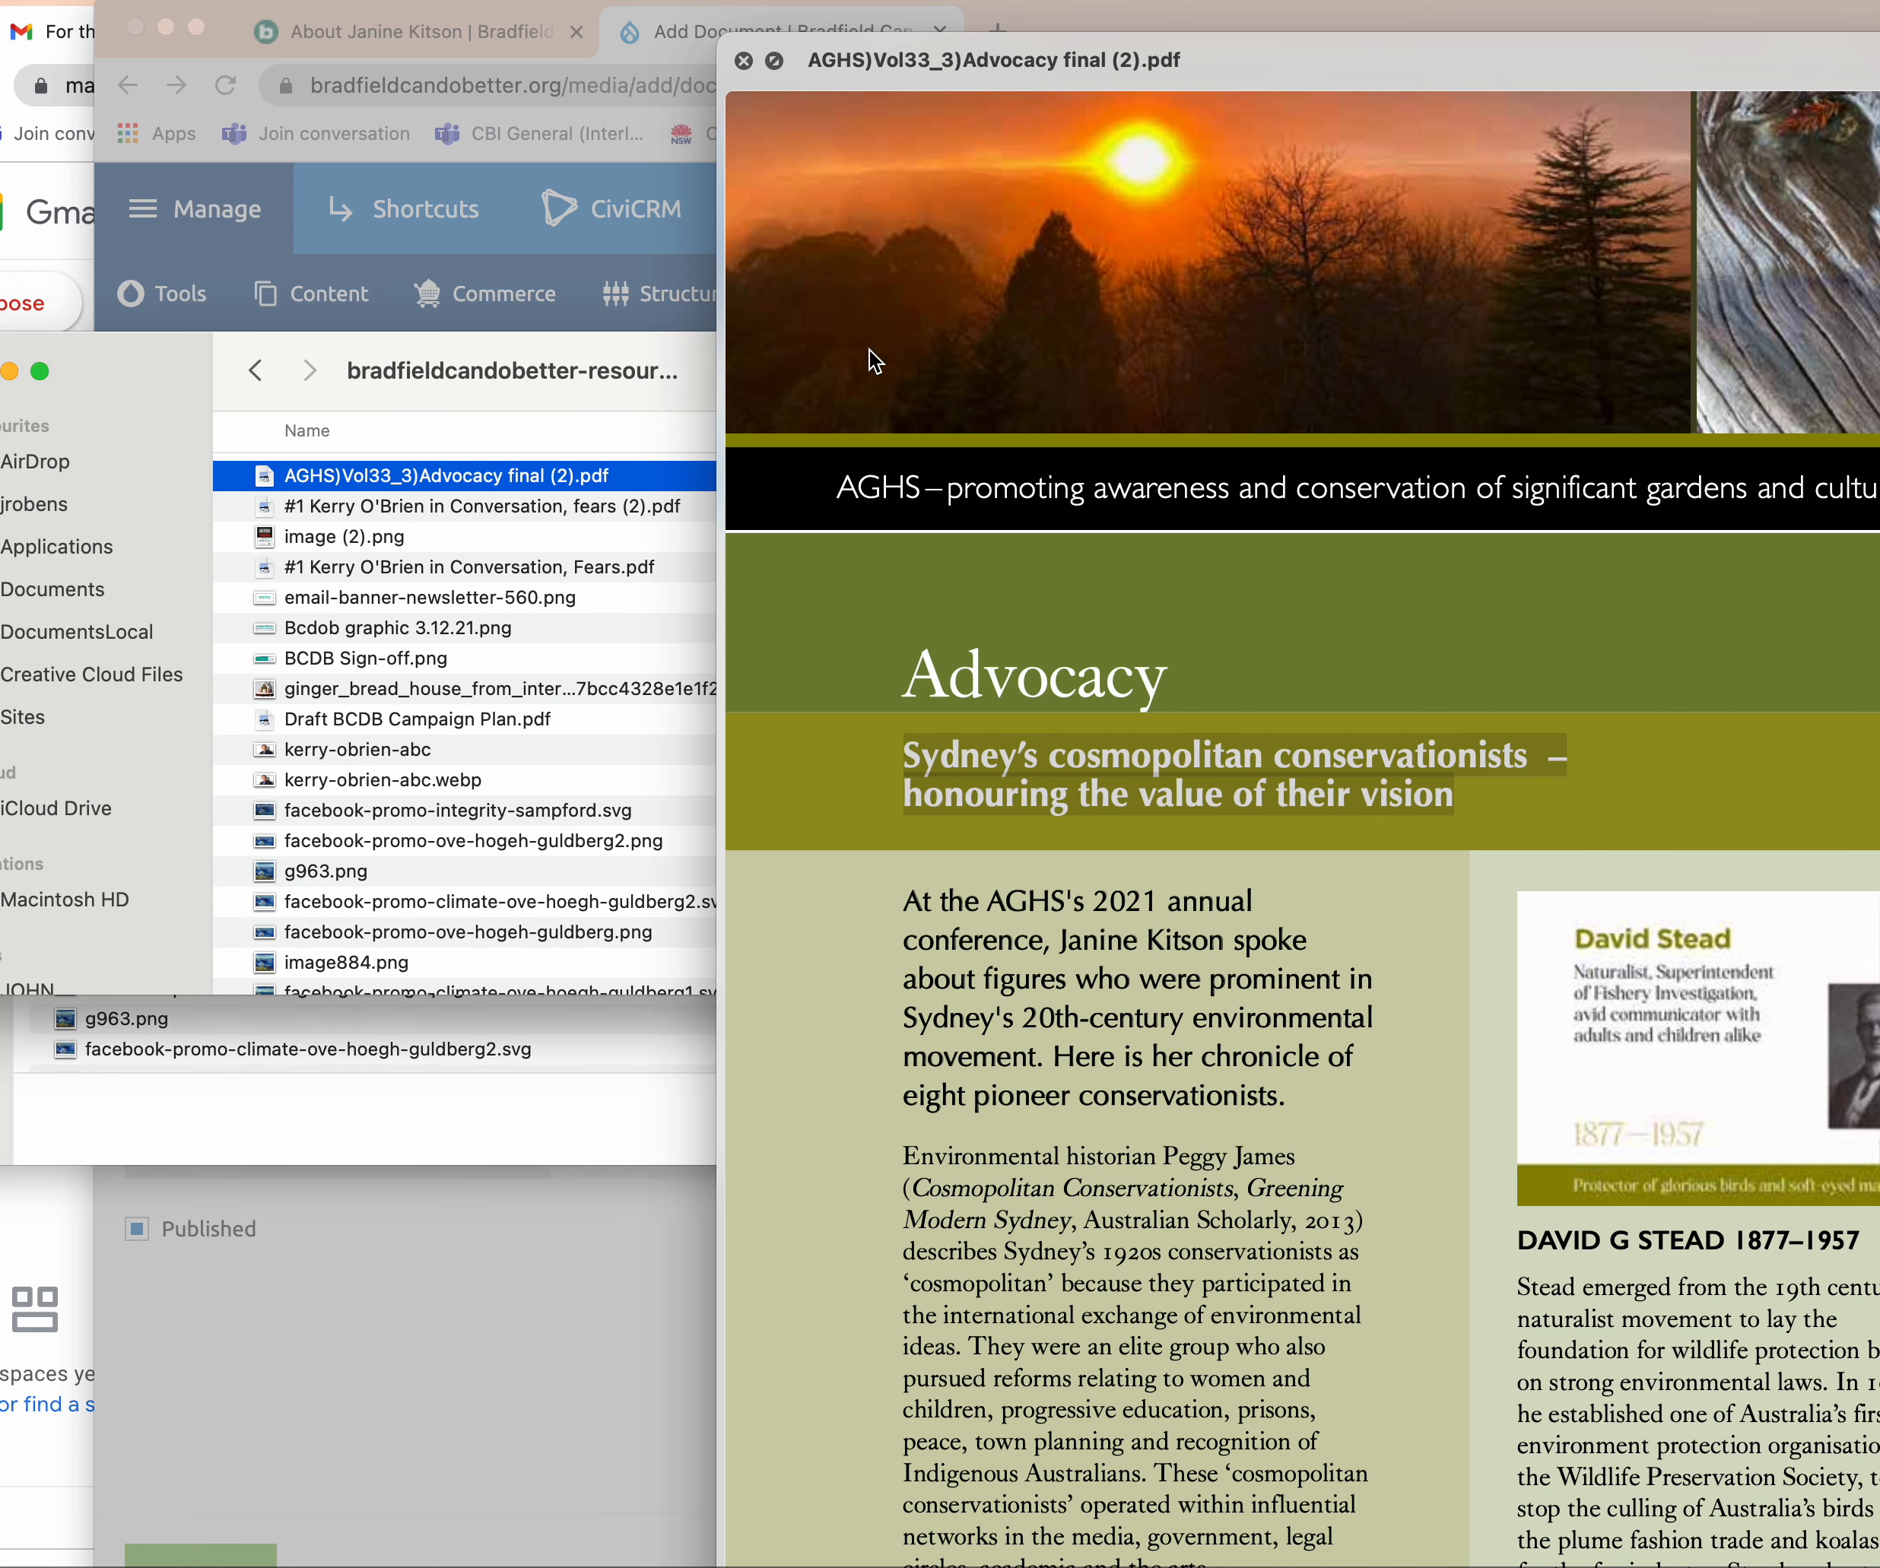
click(743, 60)
click(340, 475)
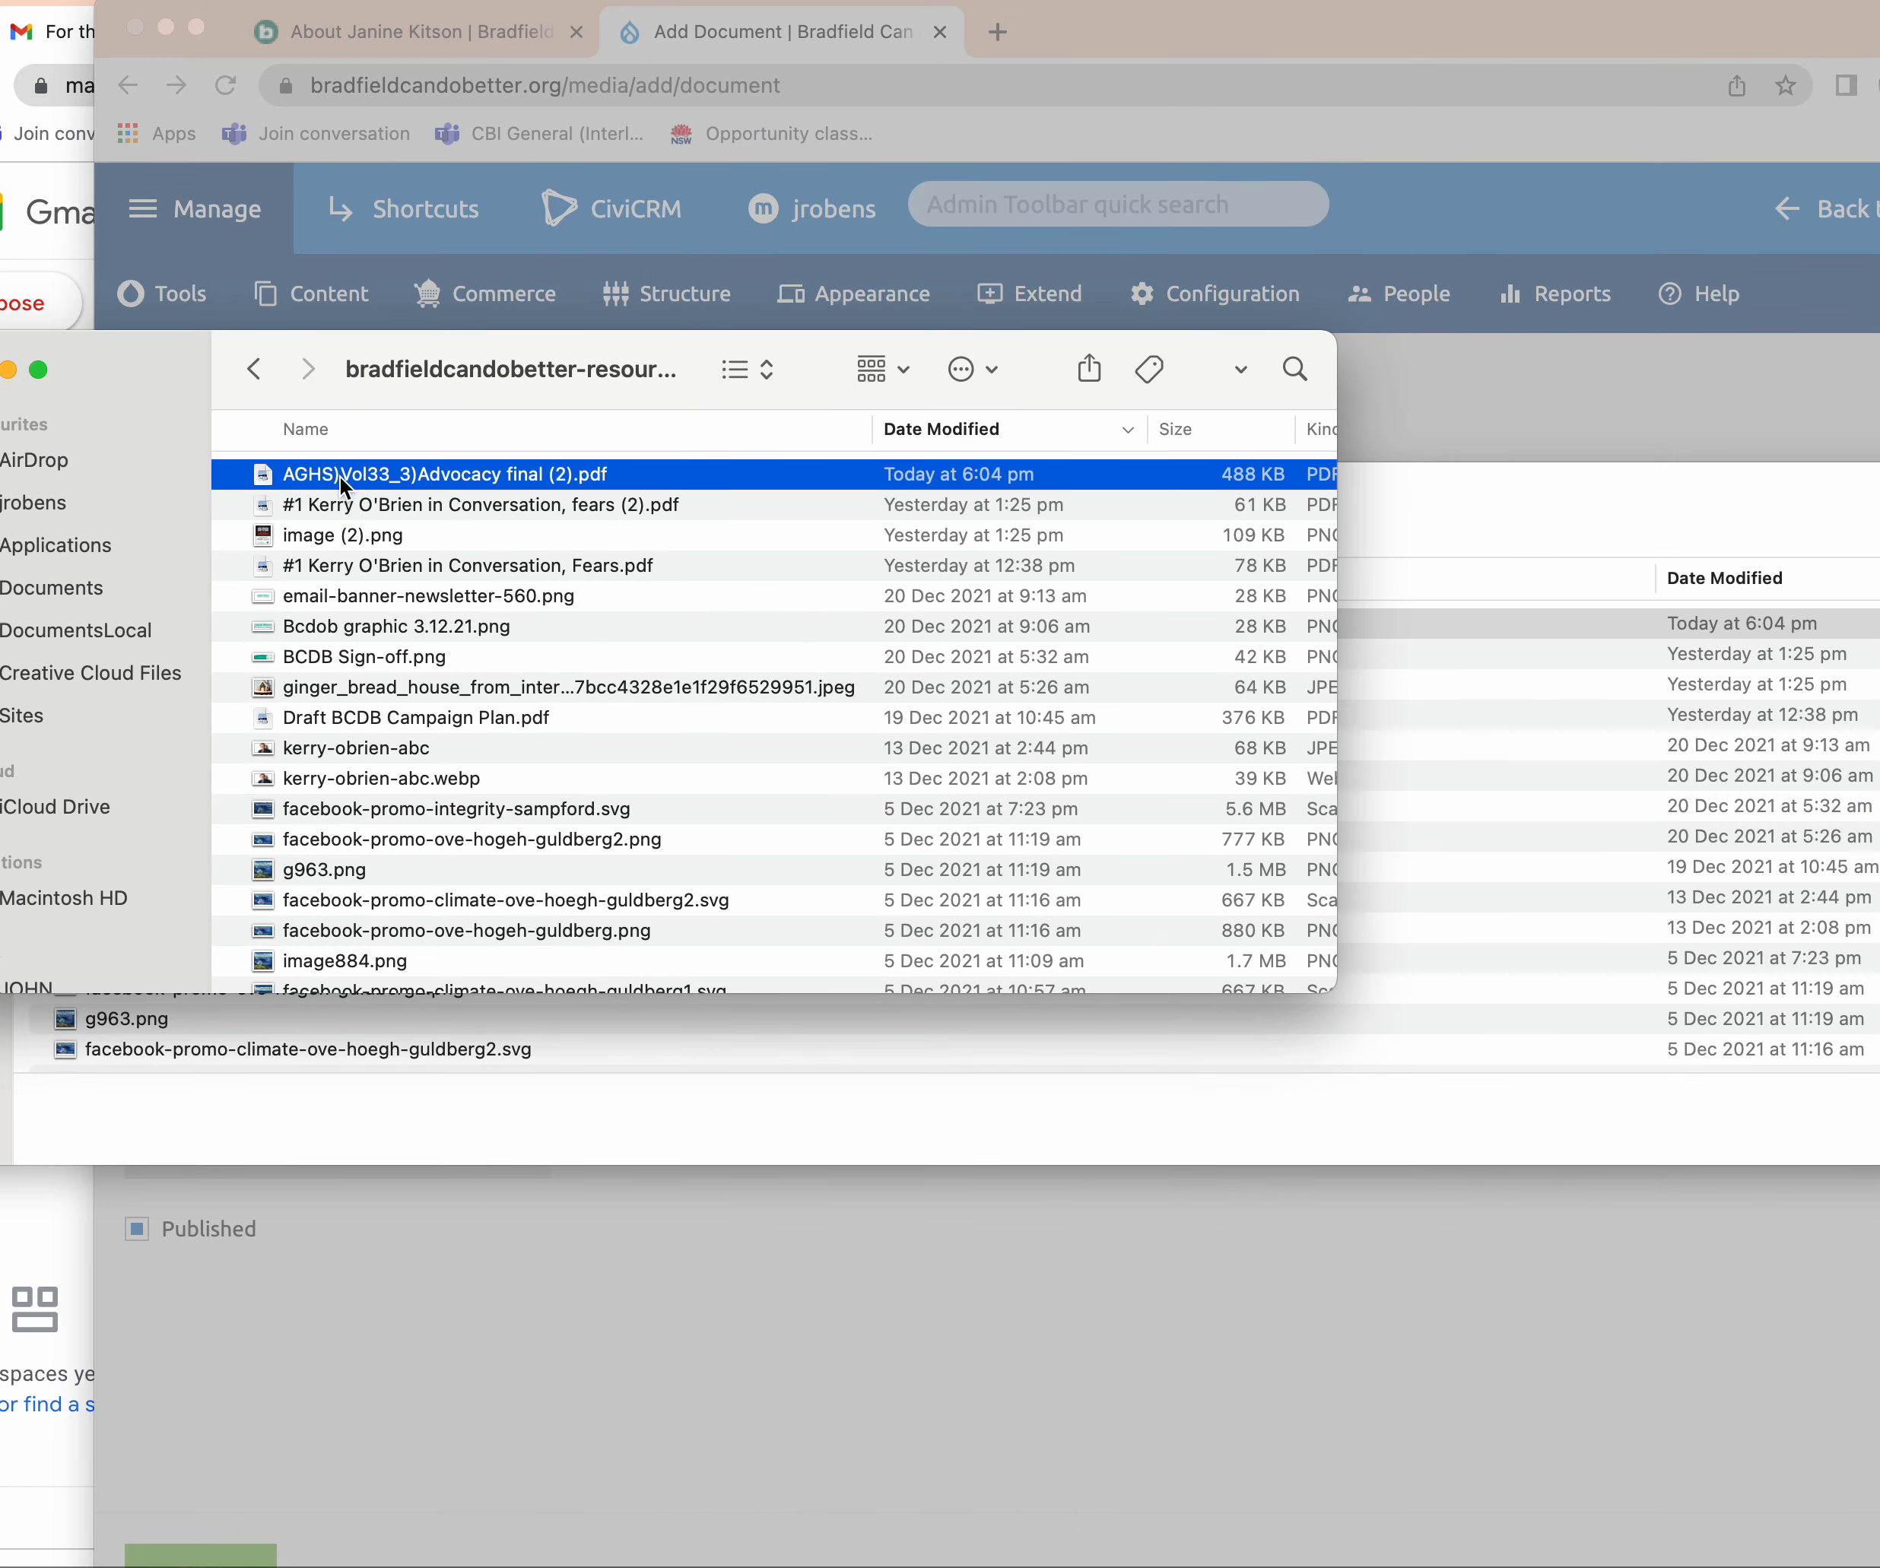
click(334, 475)
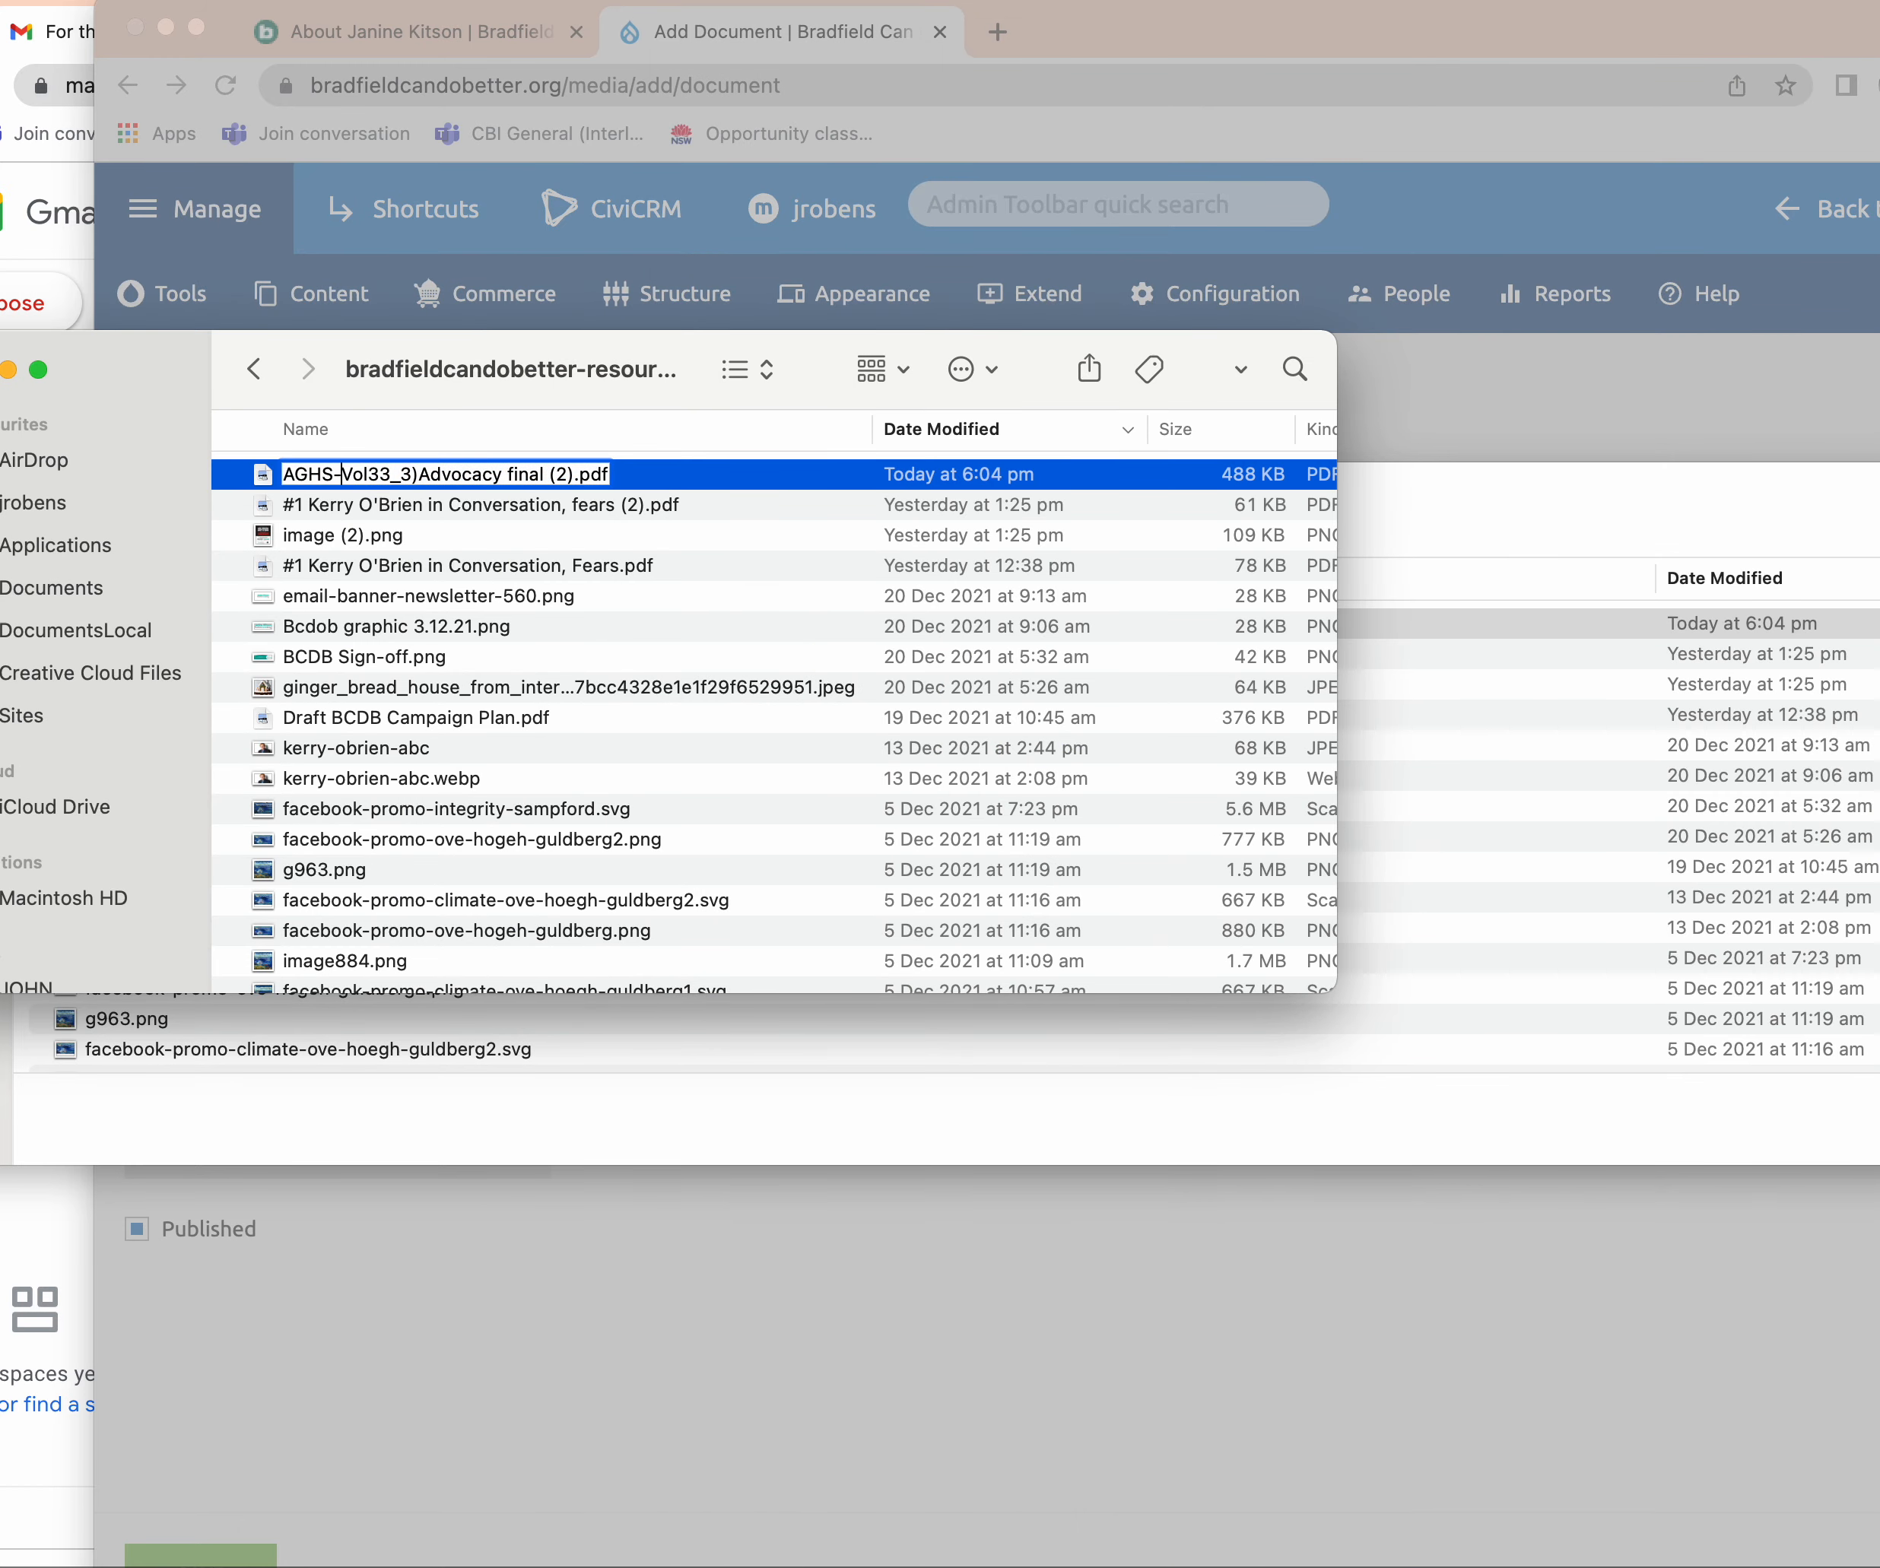
text(-)
key(Right)
key(Right)
key(Right)
key(Right)
key(Right)
key(Right)
key(BackSpace)
text(-)
key(Left)
key(Left)
key(BackSpace)
text(-)
Remove "(2)" from the PDF's file name and replace the spaces with hyphens, giving AGHS-Vol33-3-Advocacy-final-.pdf.
click(572, 470)
key(BackSpace)
key(BackSpace)
key(BackSpace)
key(BackSpace)
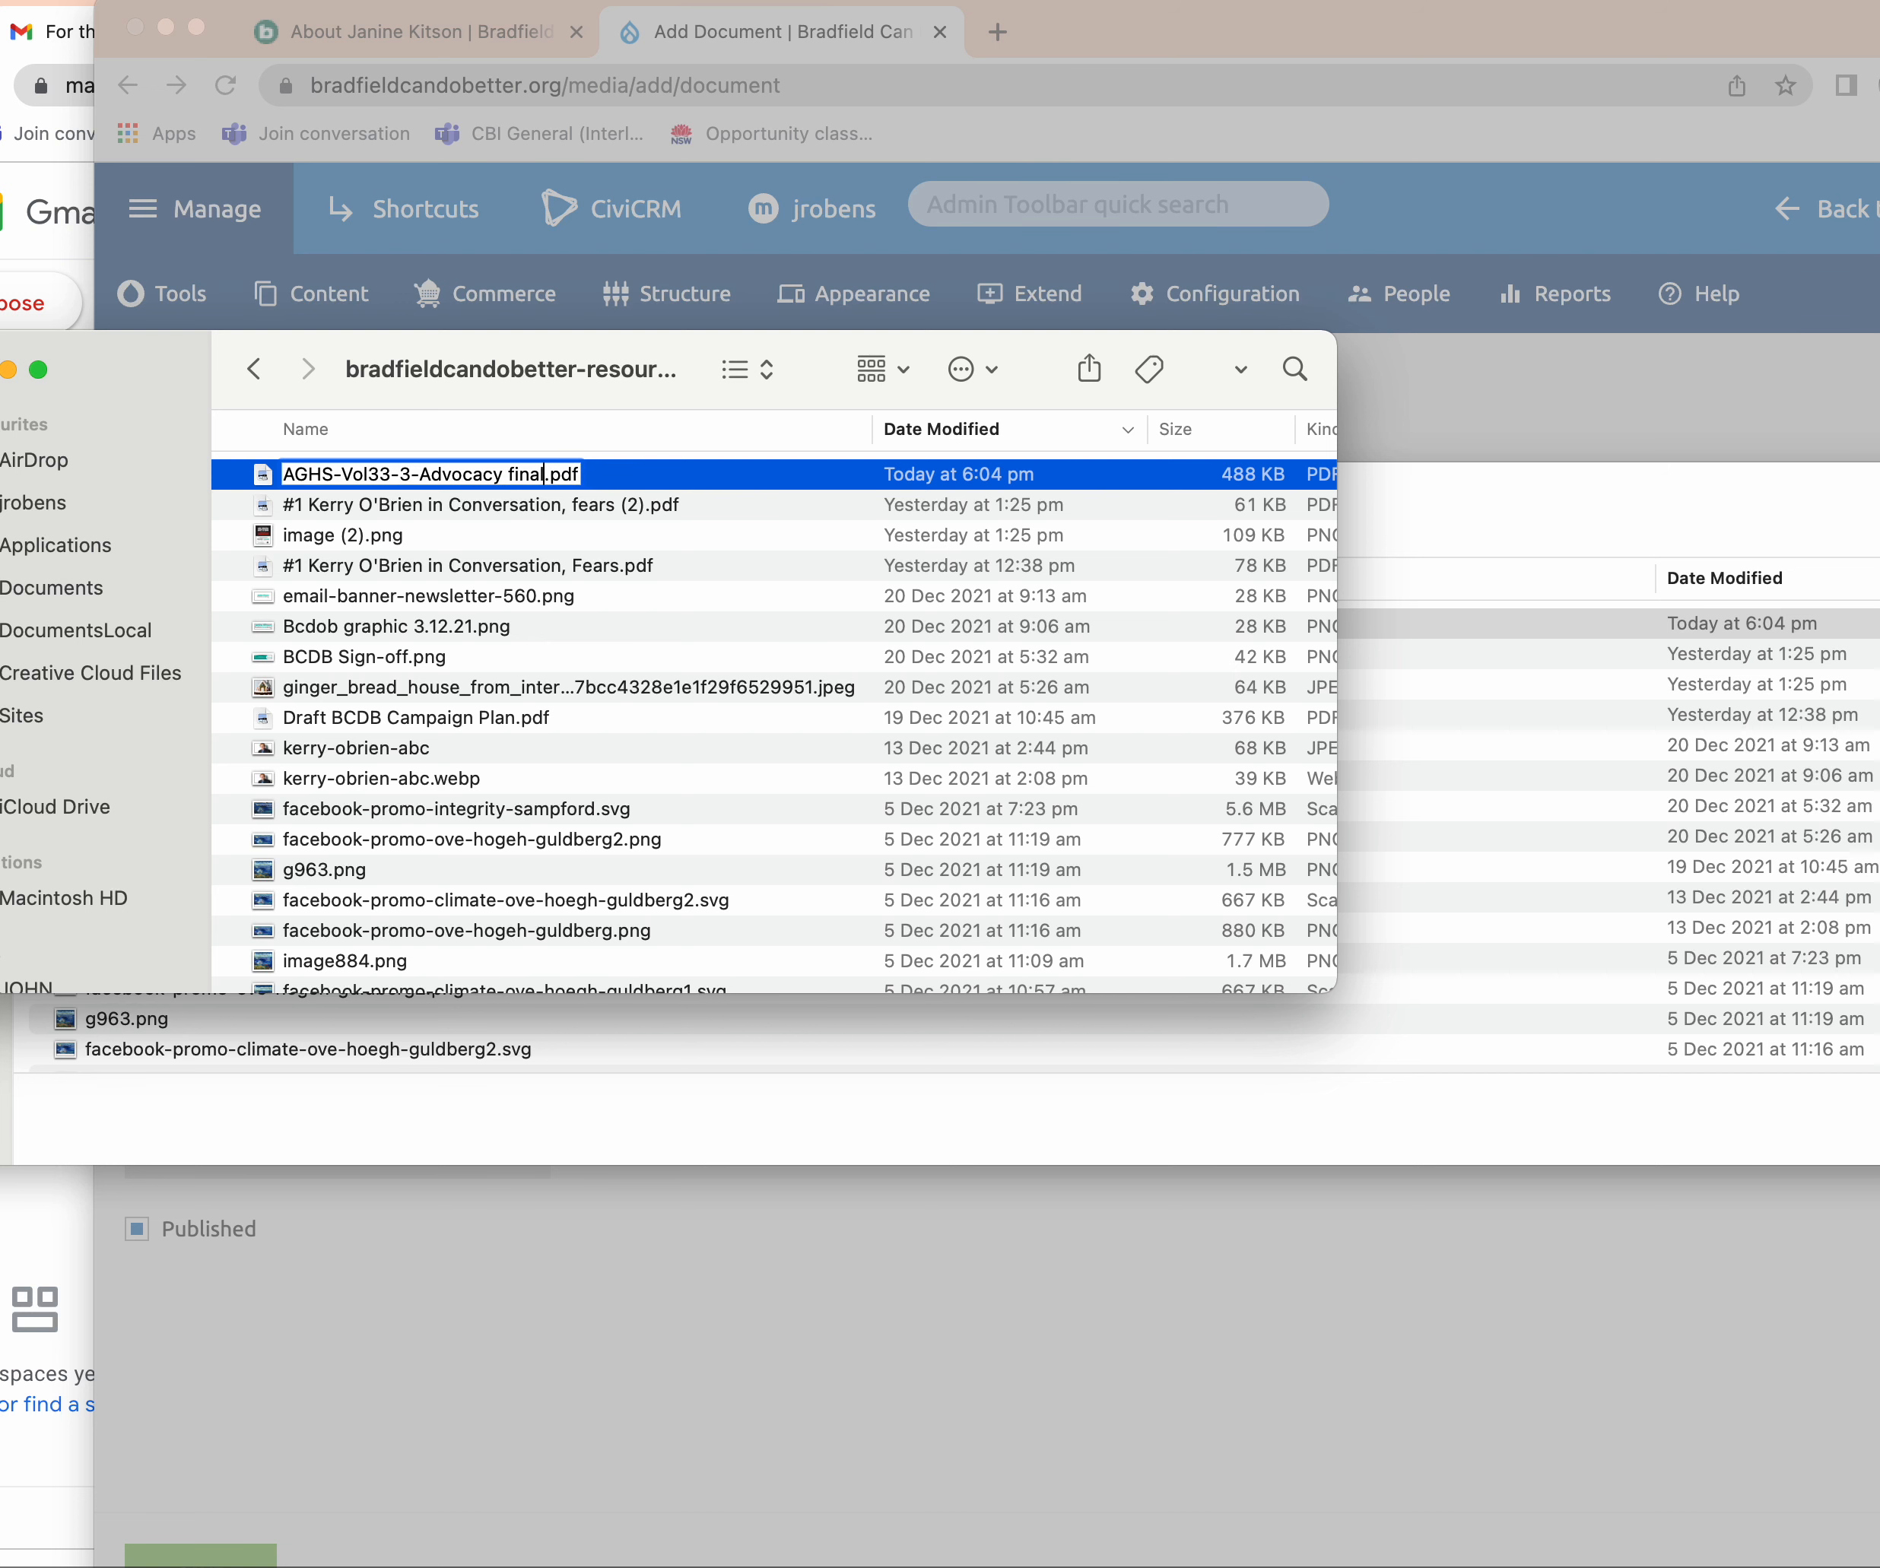
text(-)
click(511, 476)
key(BackSpace)
text(-)
click(574, 542)
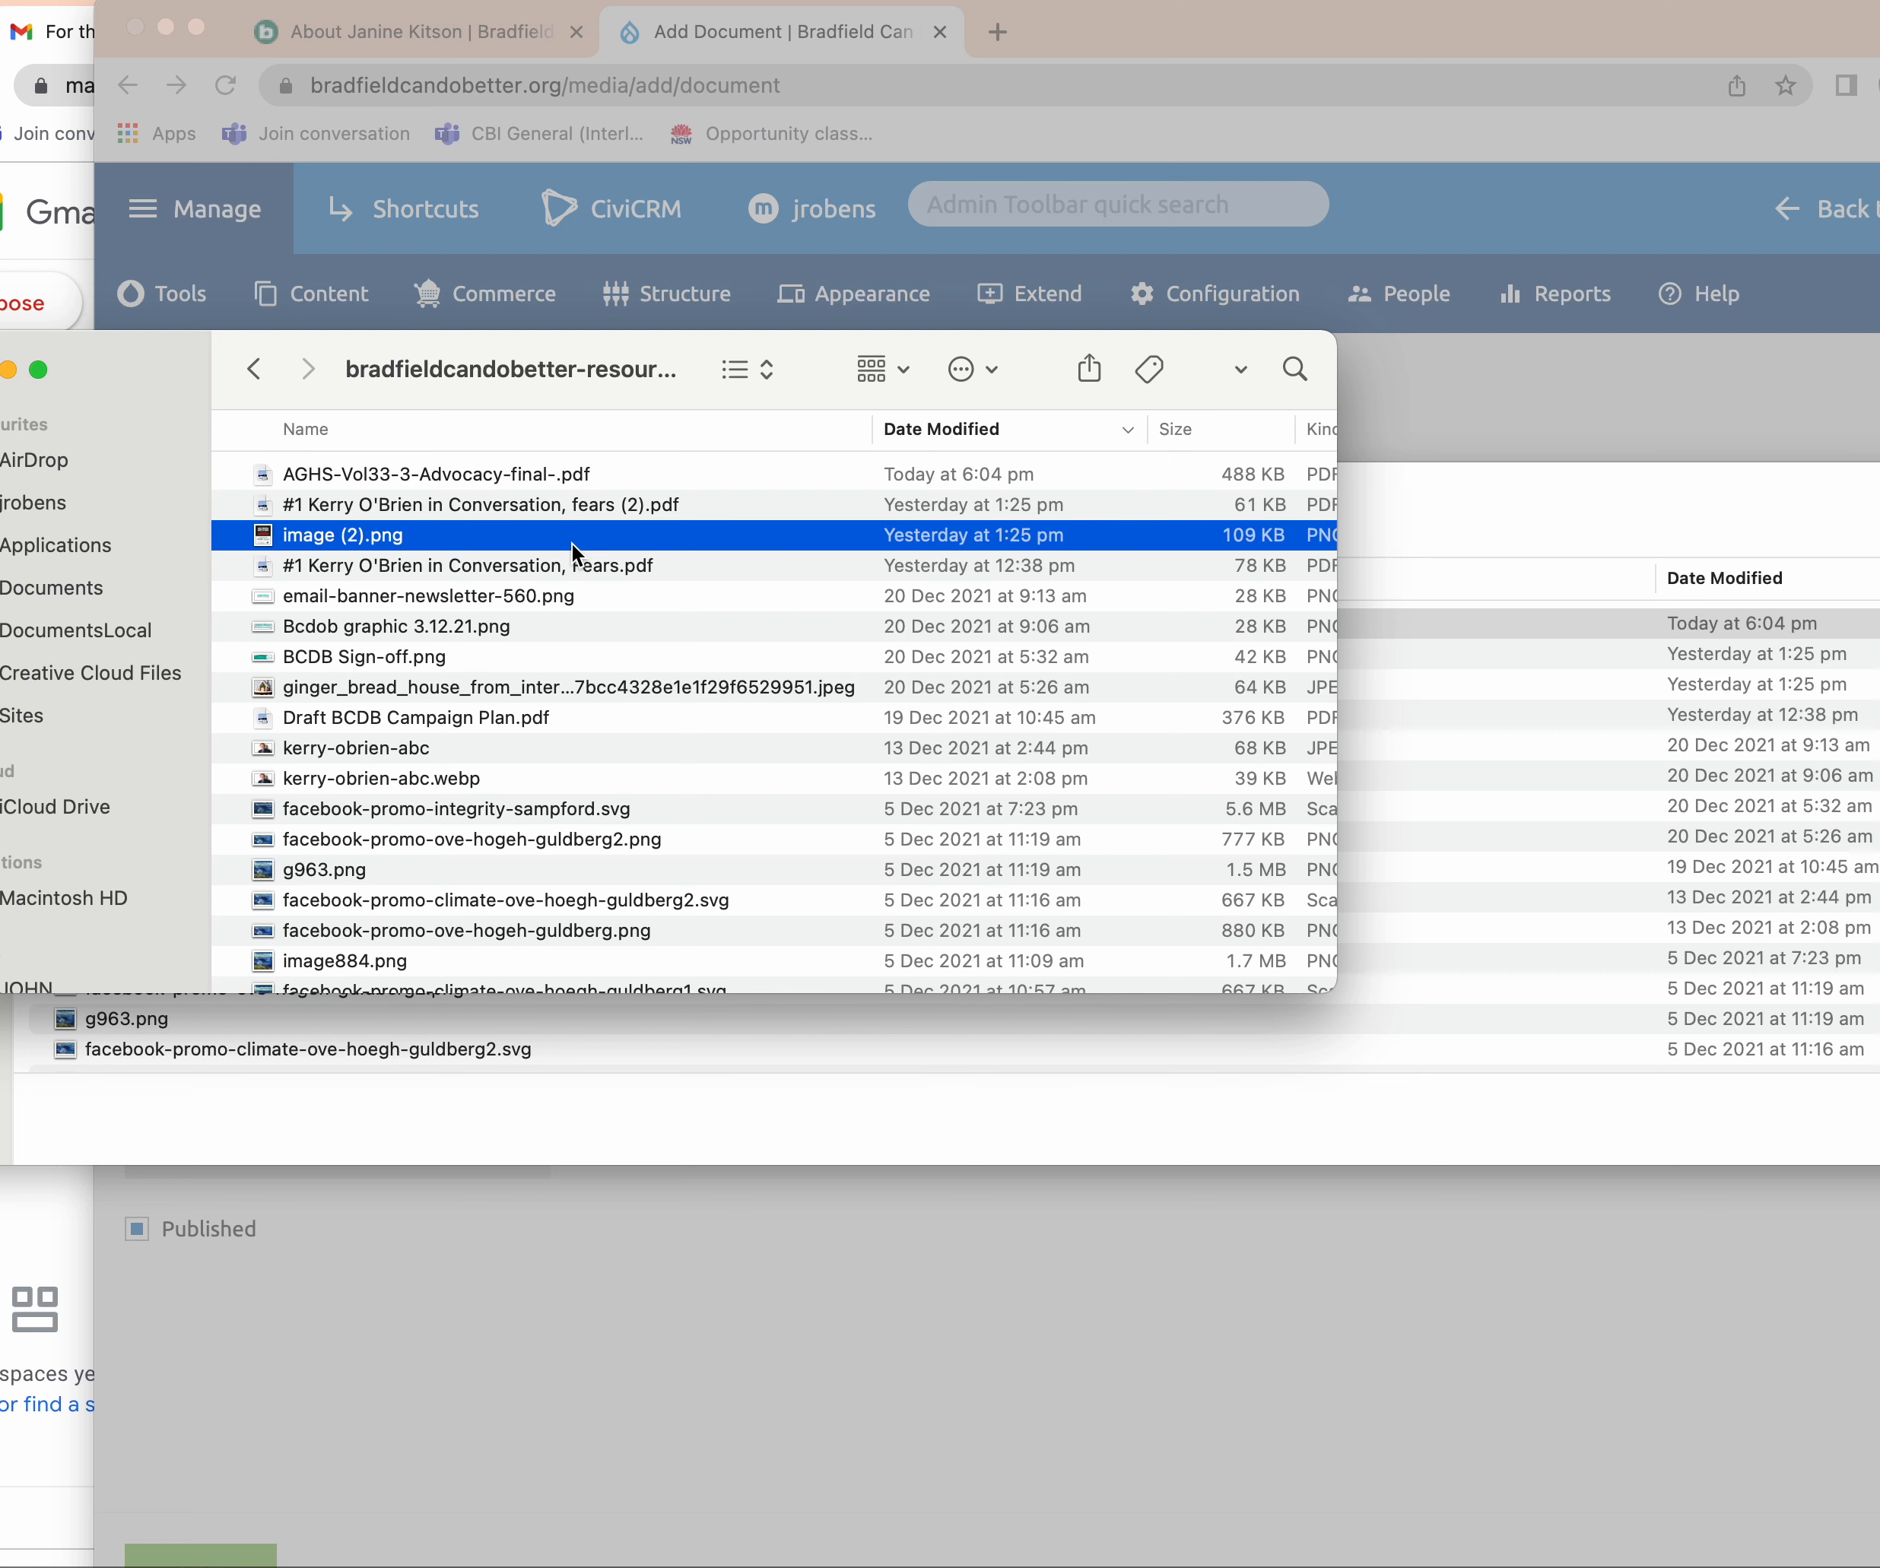
Upload AGHS-Vol33-3-Advocacy-final-.pdf as the media document, save it, and locate it in the media list.
click(1532, 538)
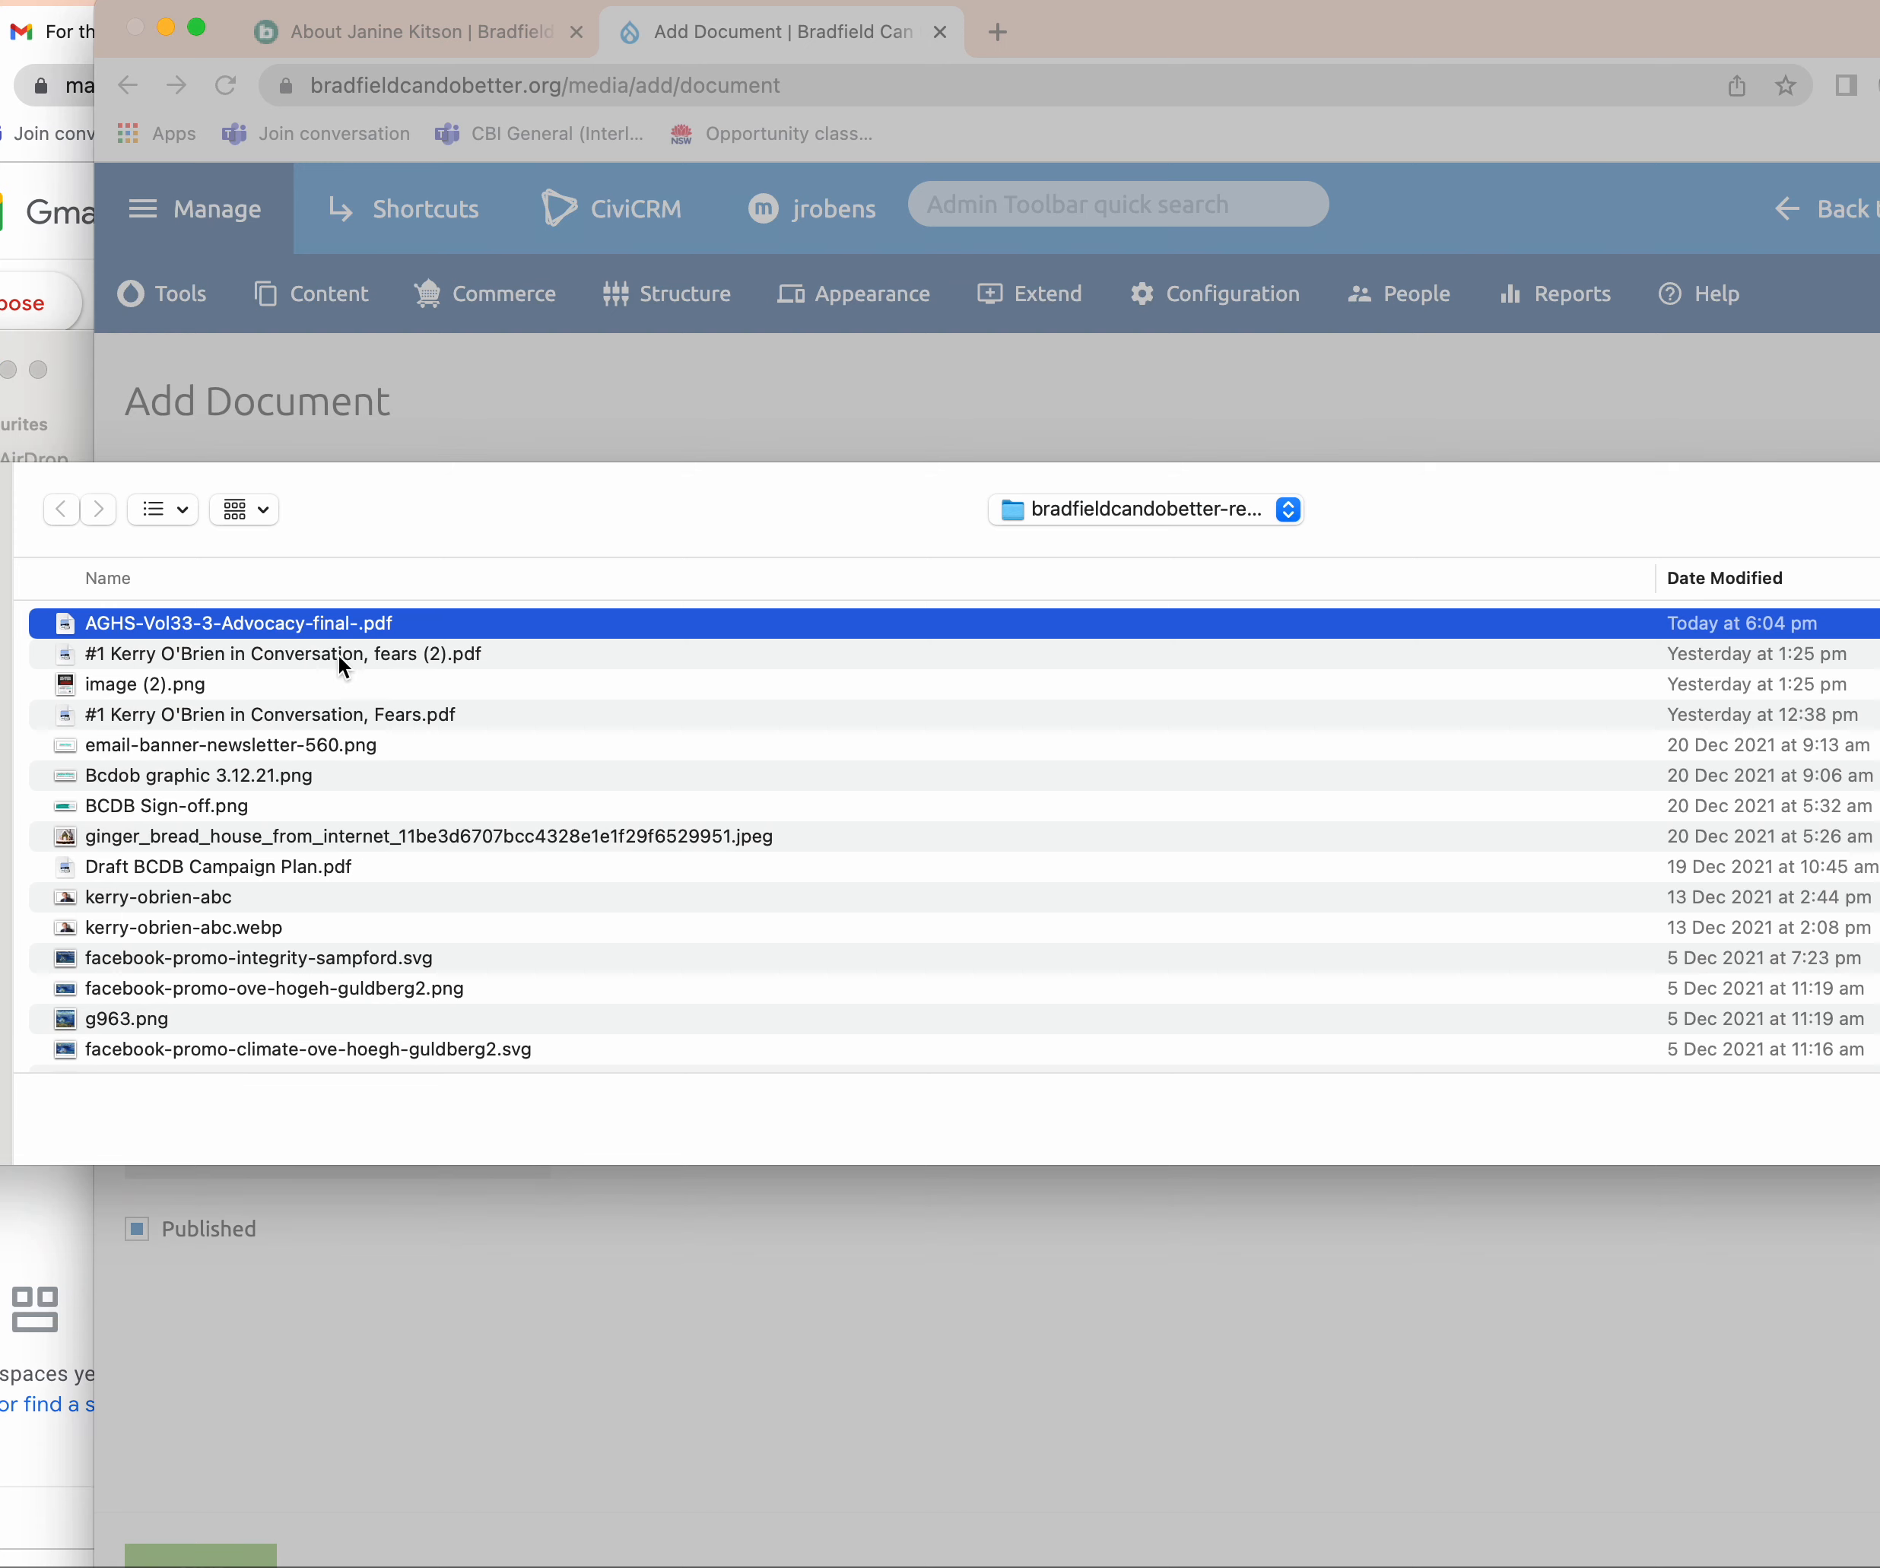
double_click(326, 624)
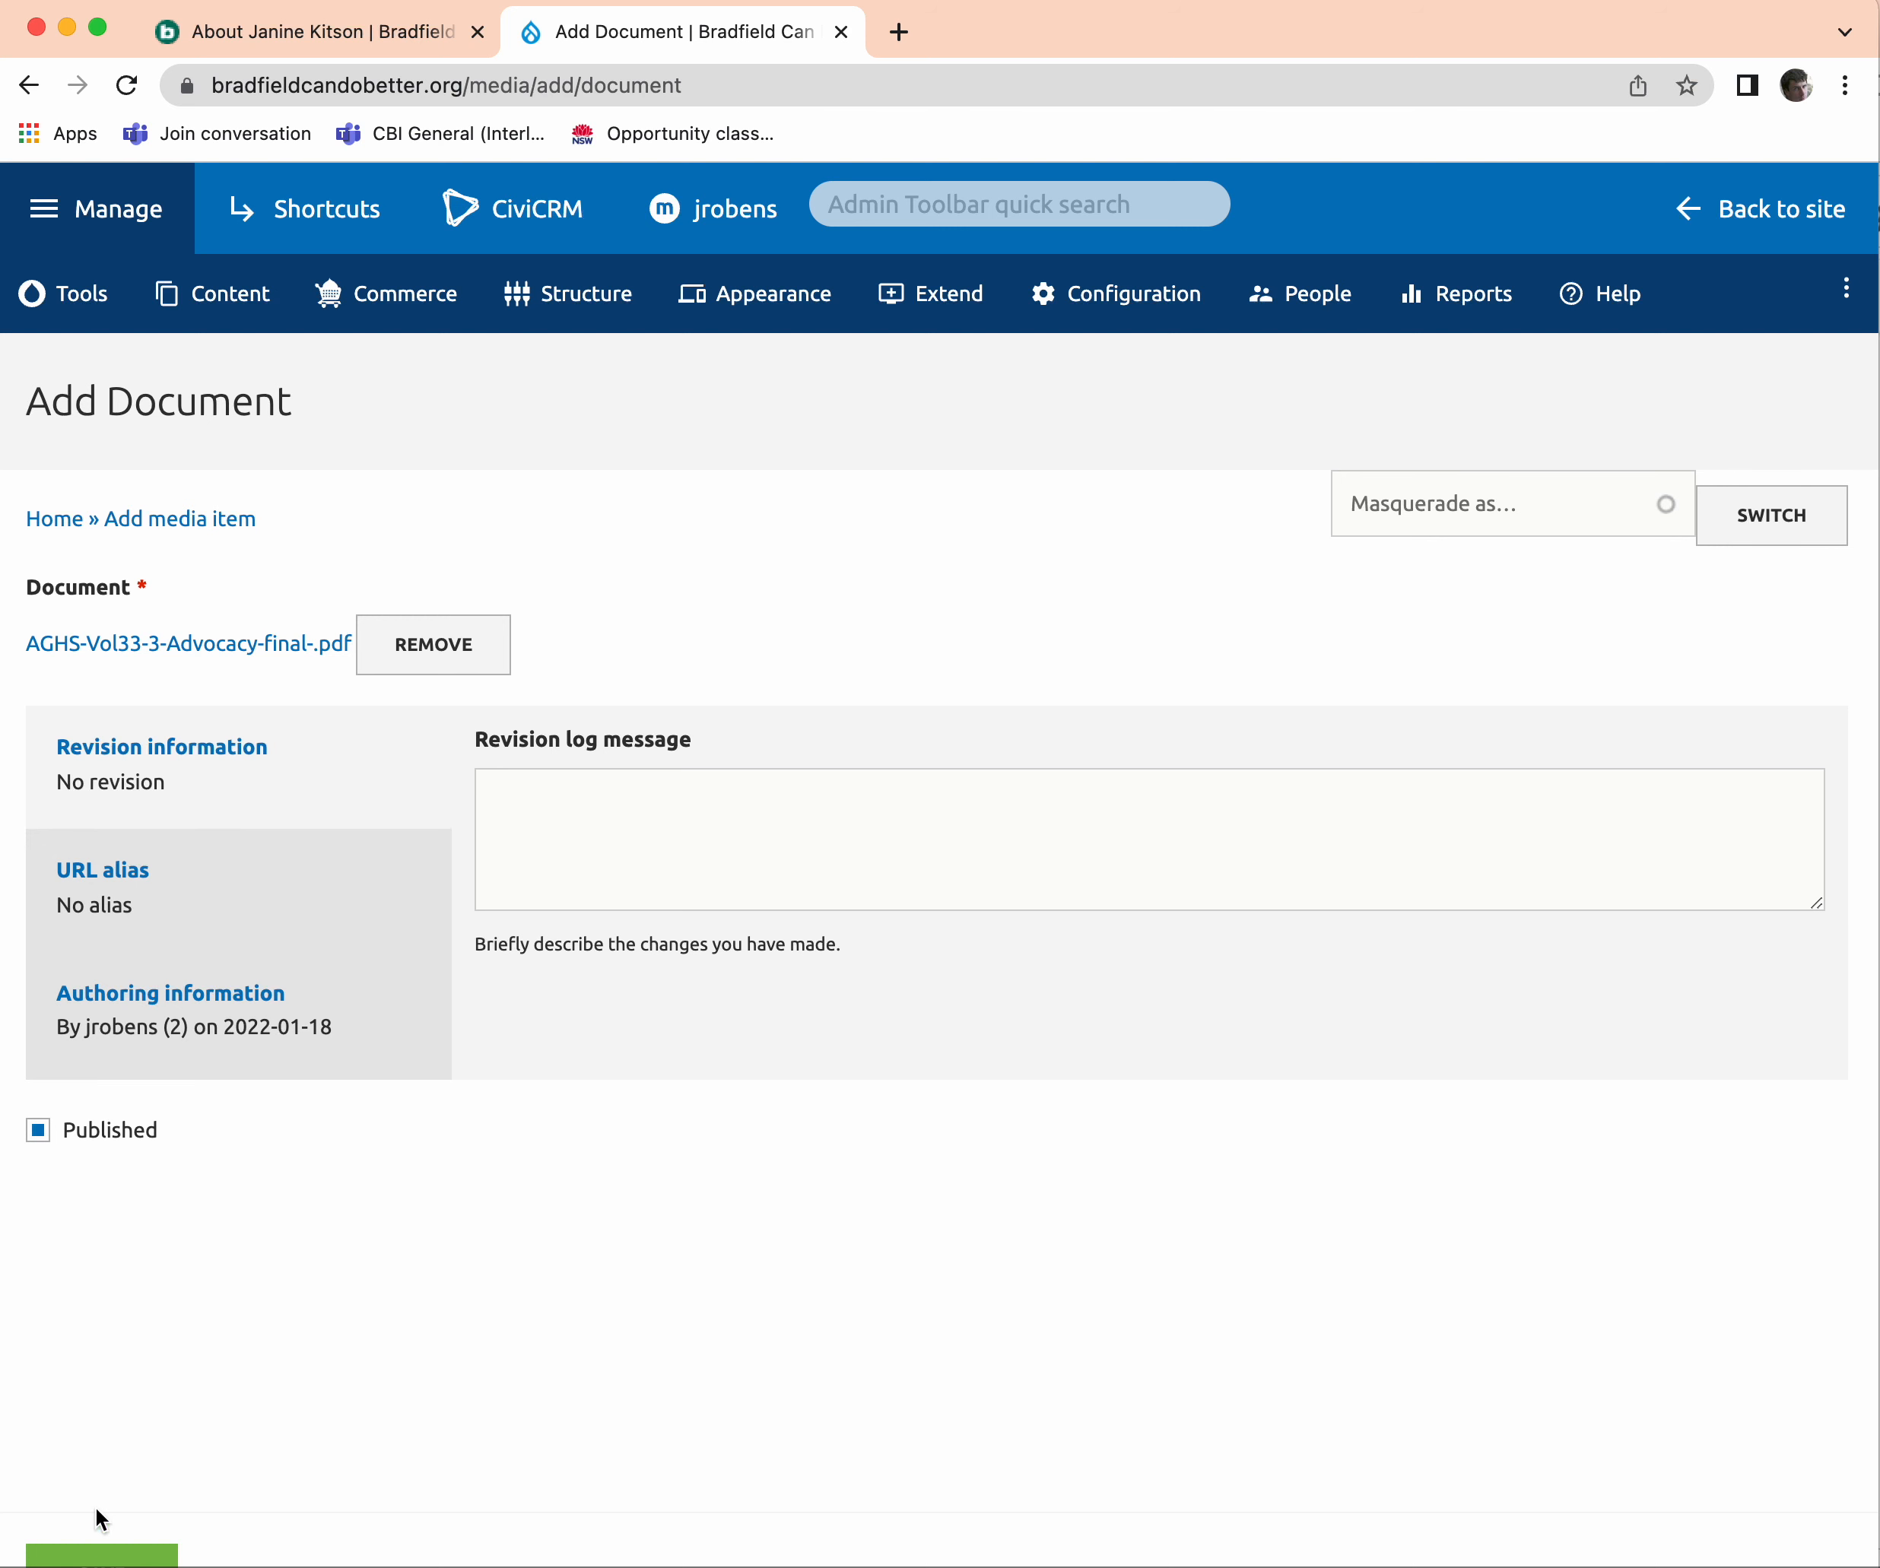
click(95, 1553)
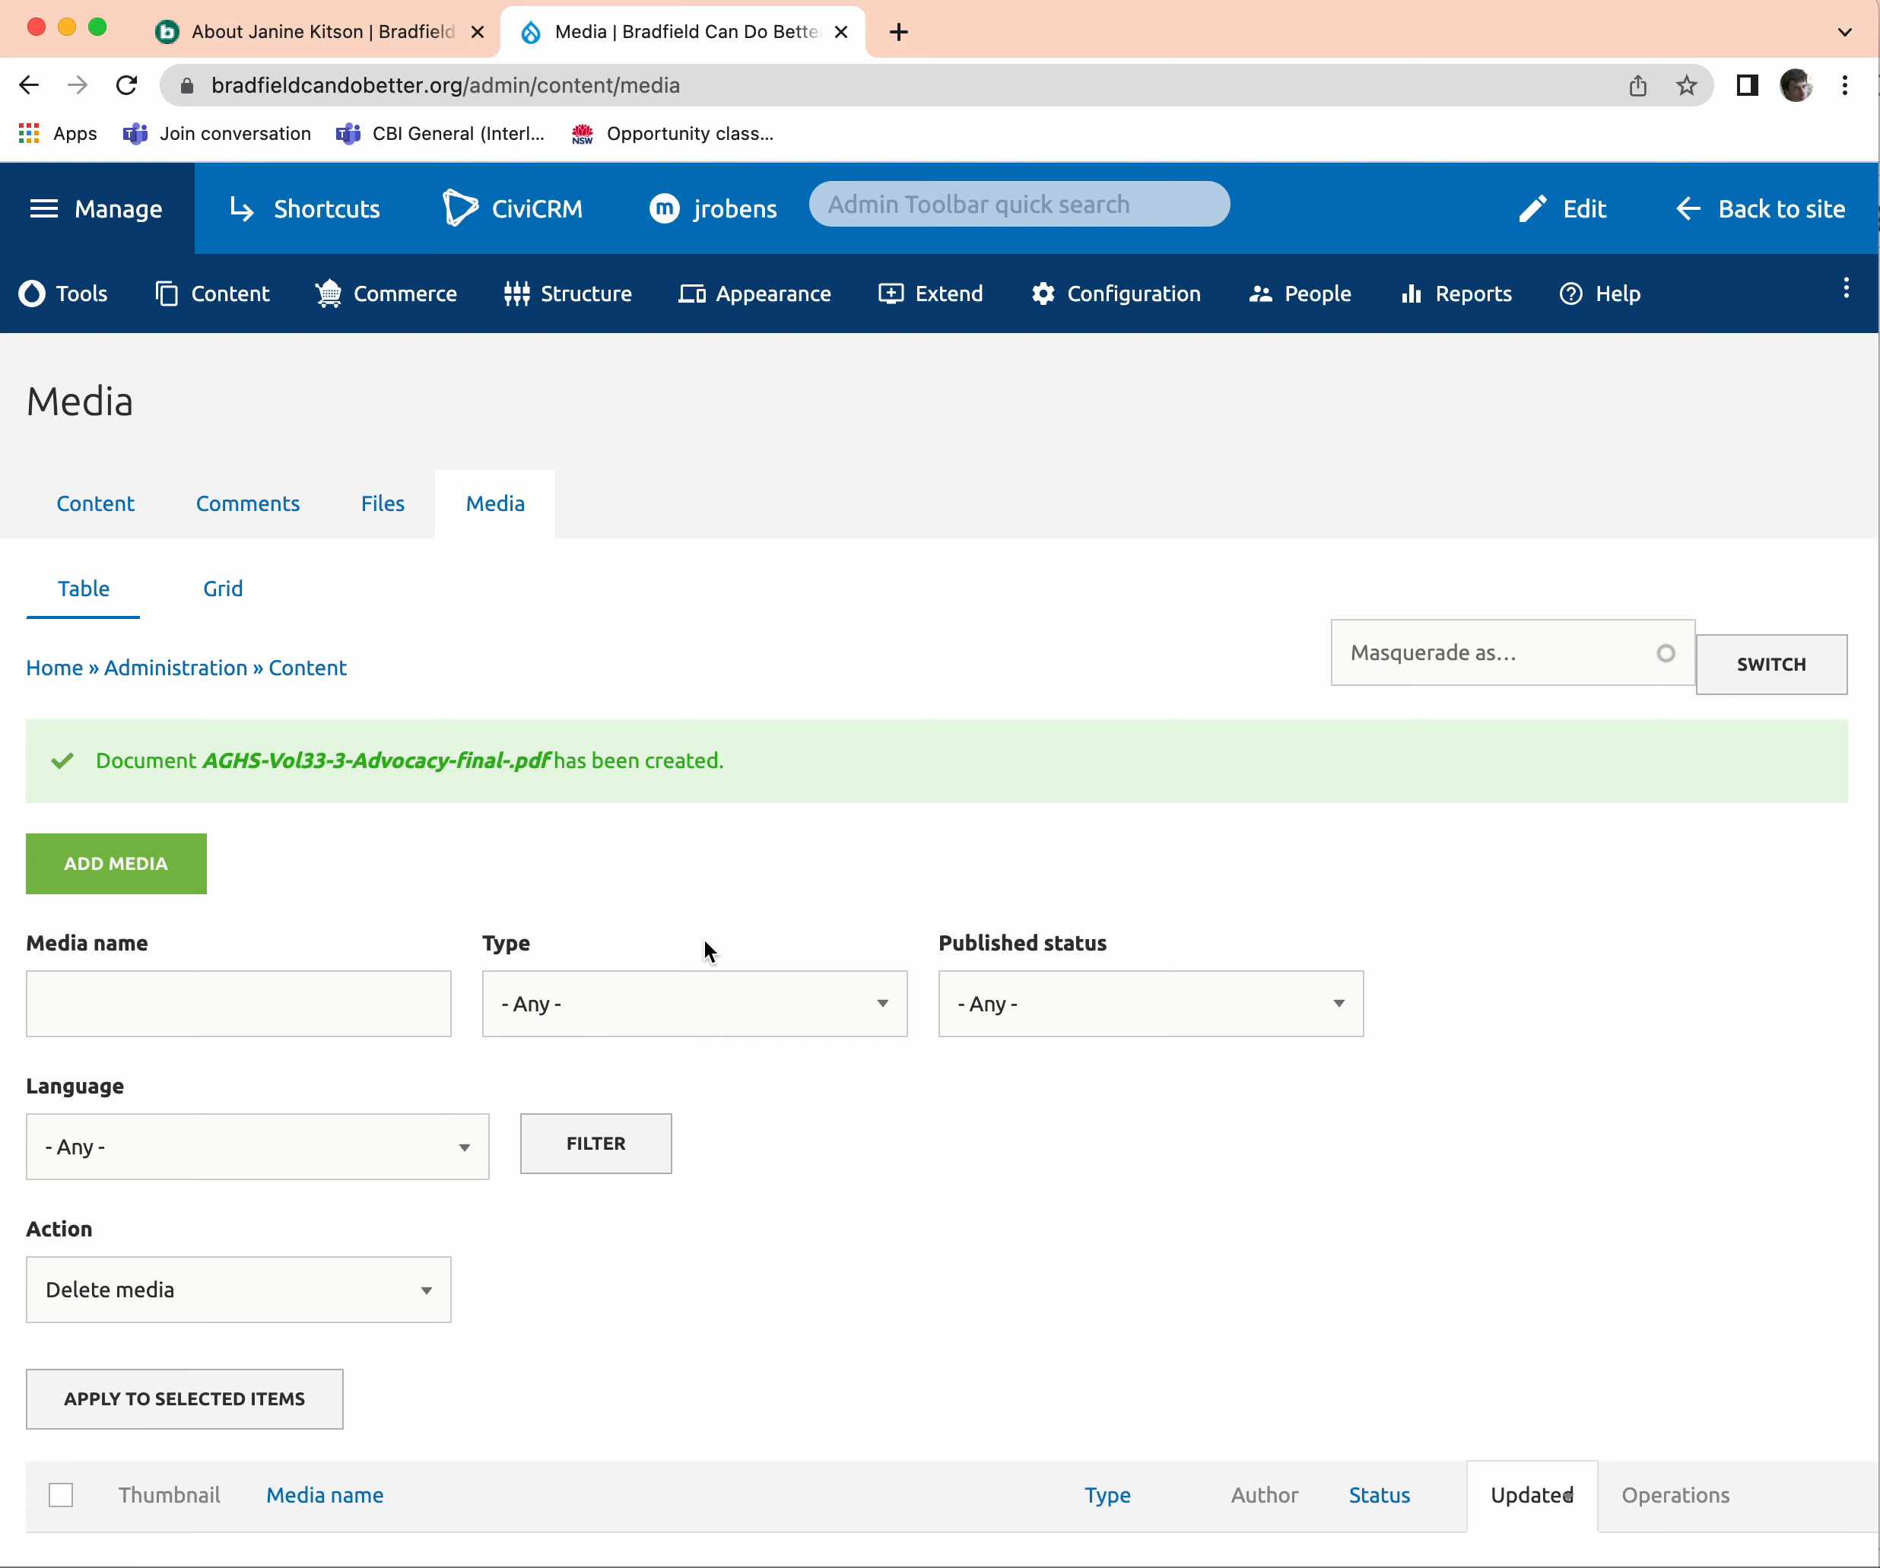
scroll(762, 1104, down, 5)
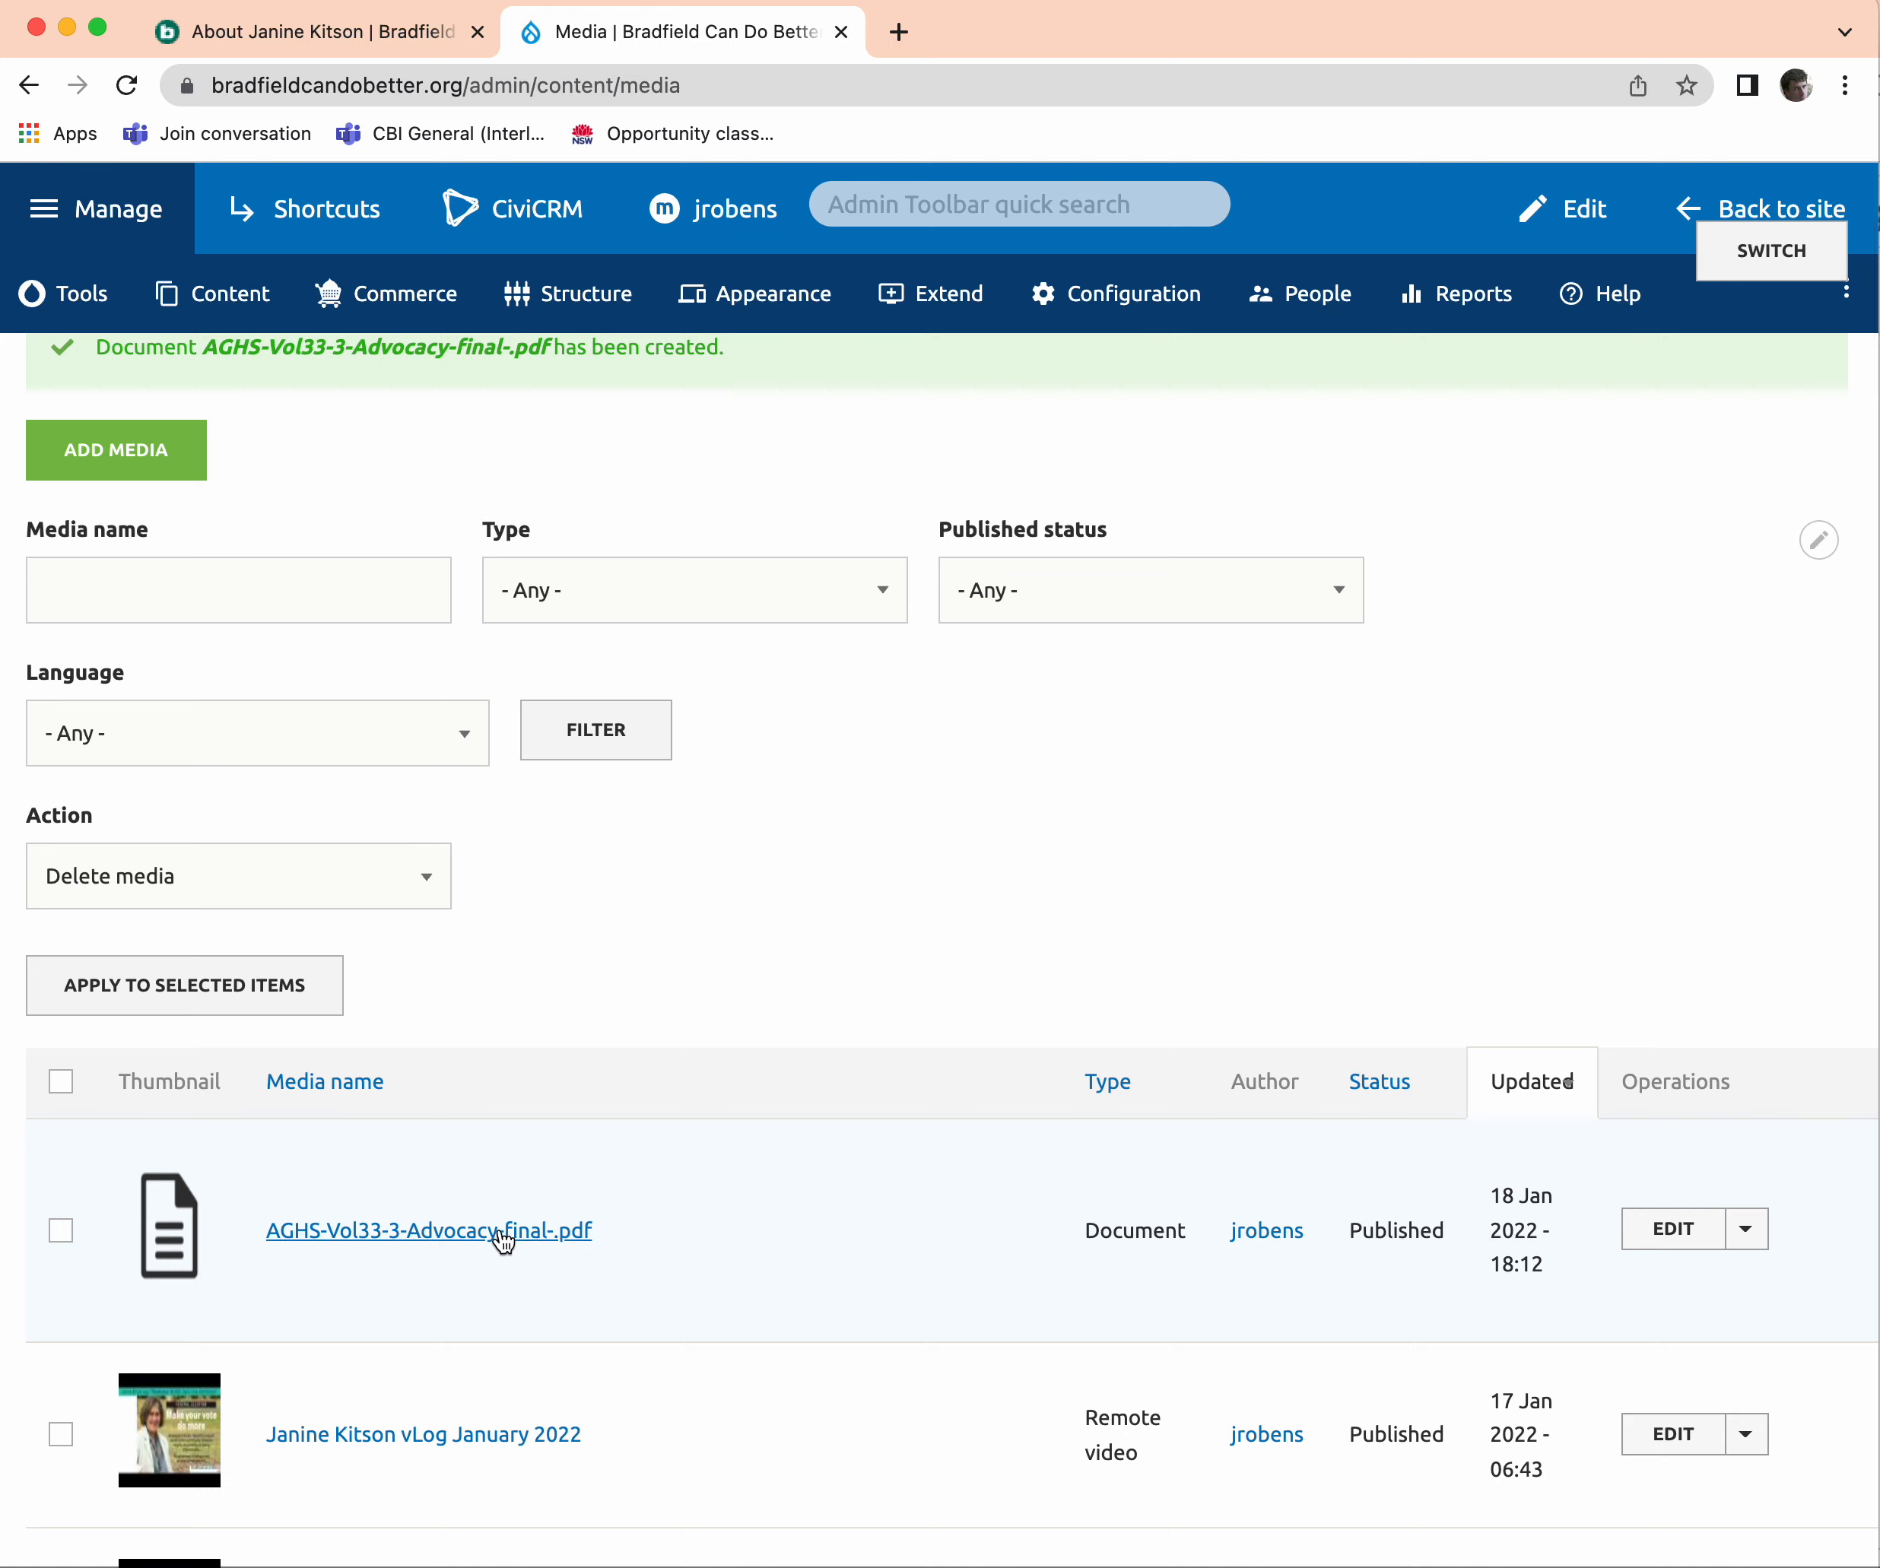
Open the AGHS-Vol33-3-Advocacy-final-.pdf media item for editing and copy the link address of its document file.
scroll(504, 1232, down, 2)
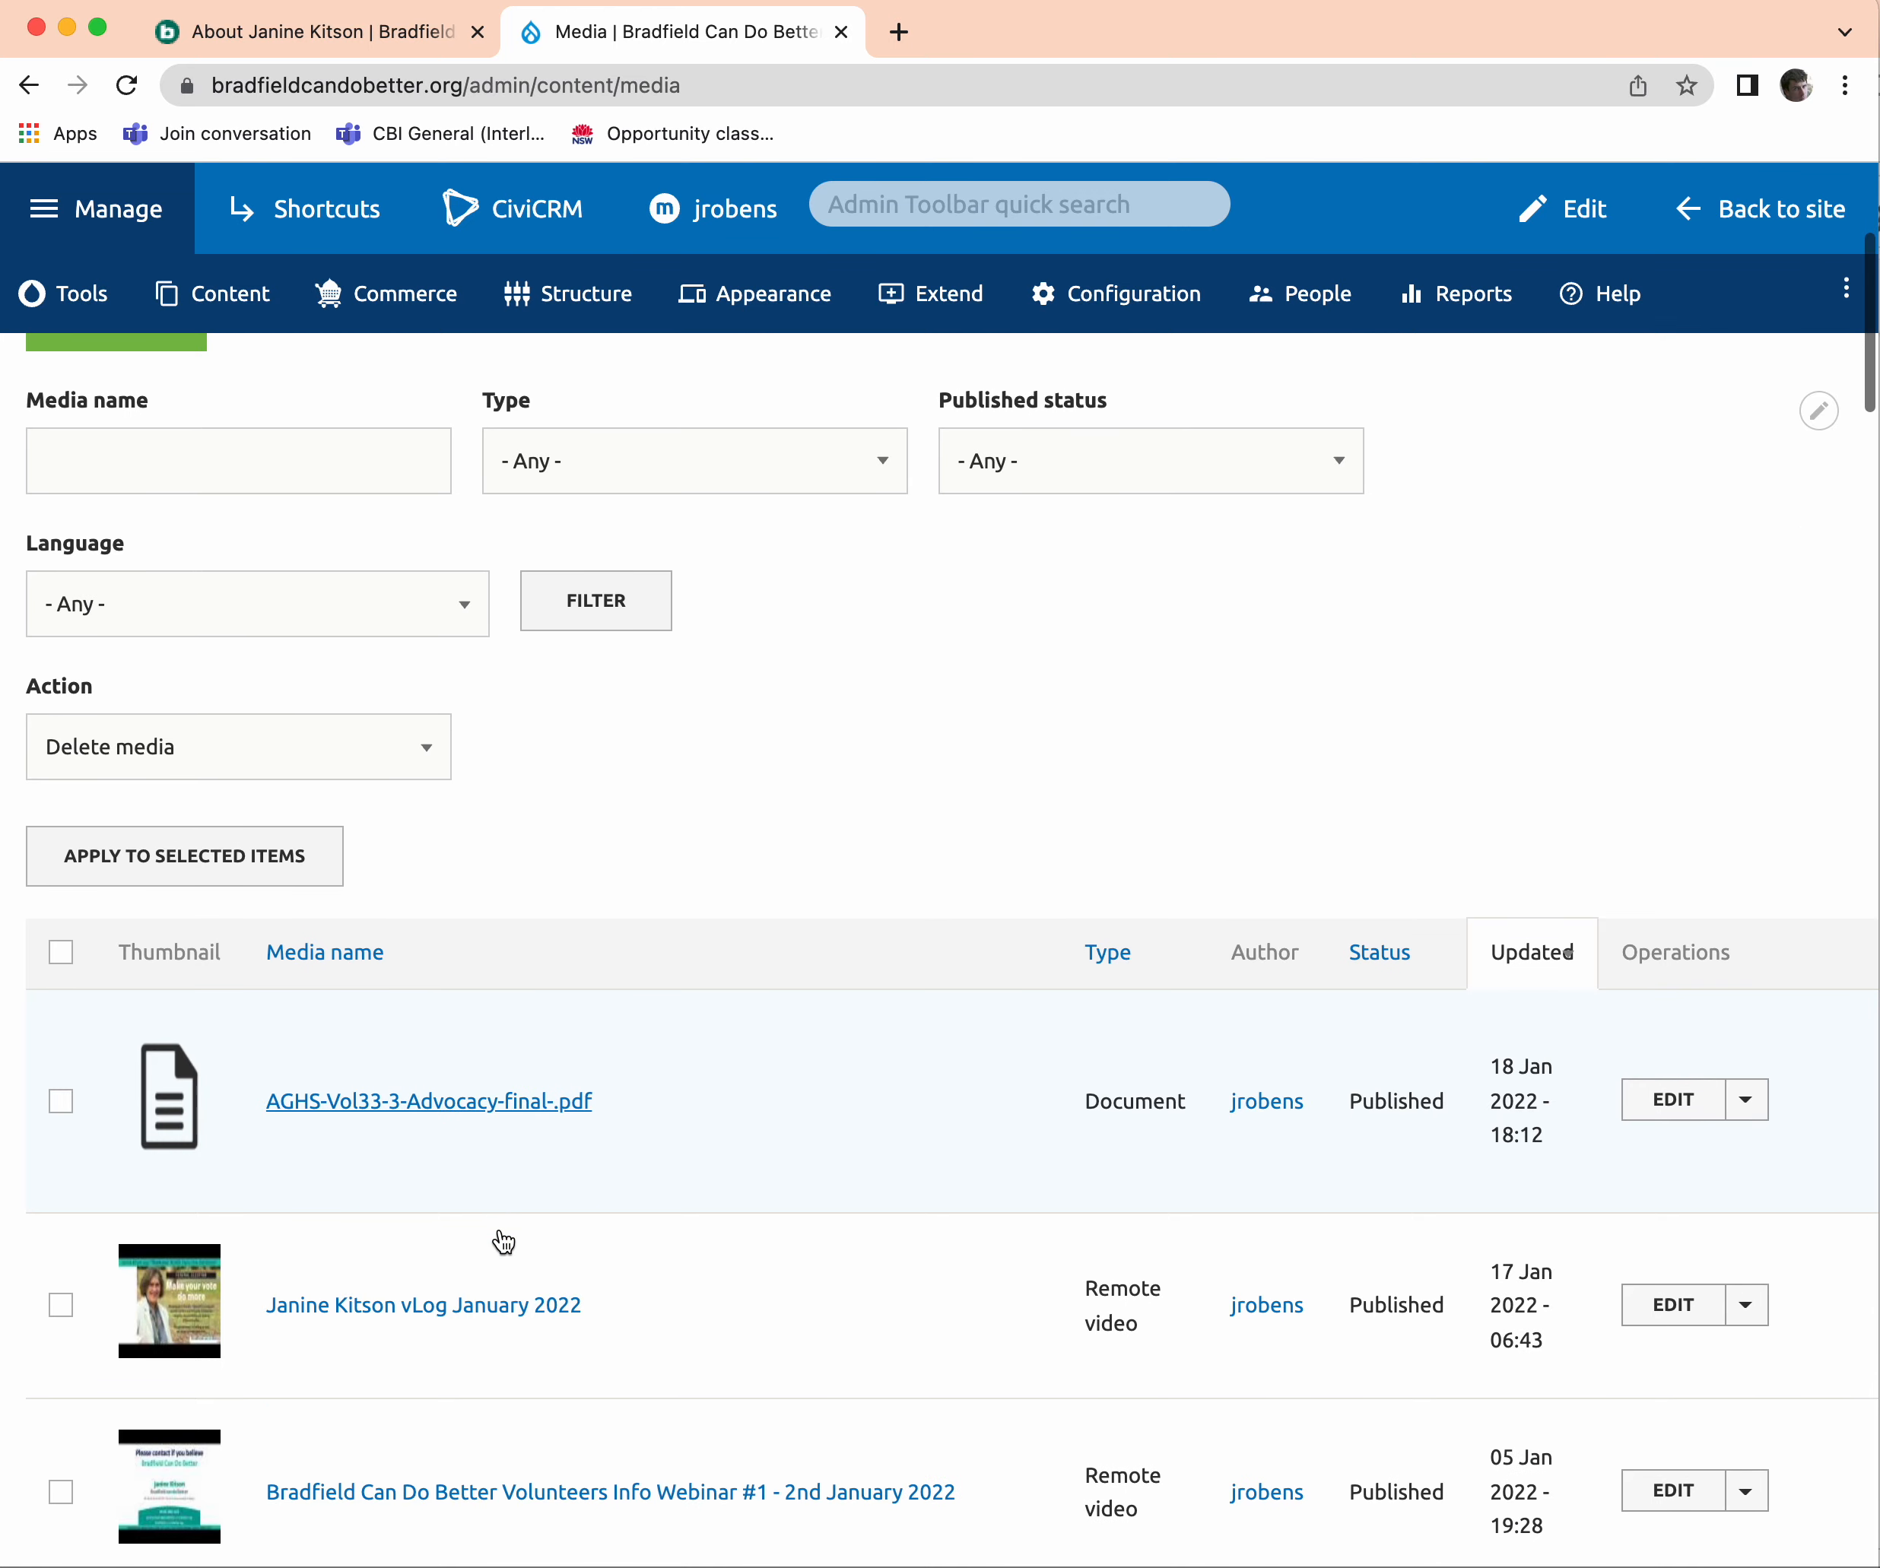
right_click(498, 1110)
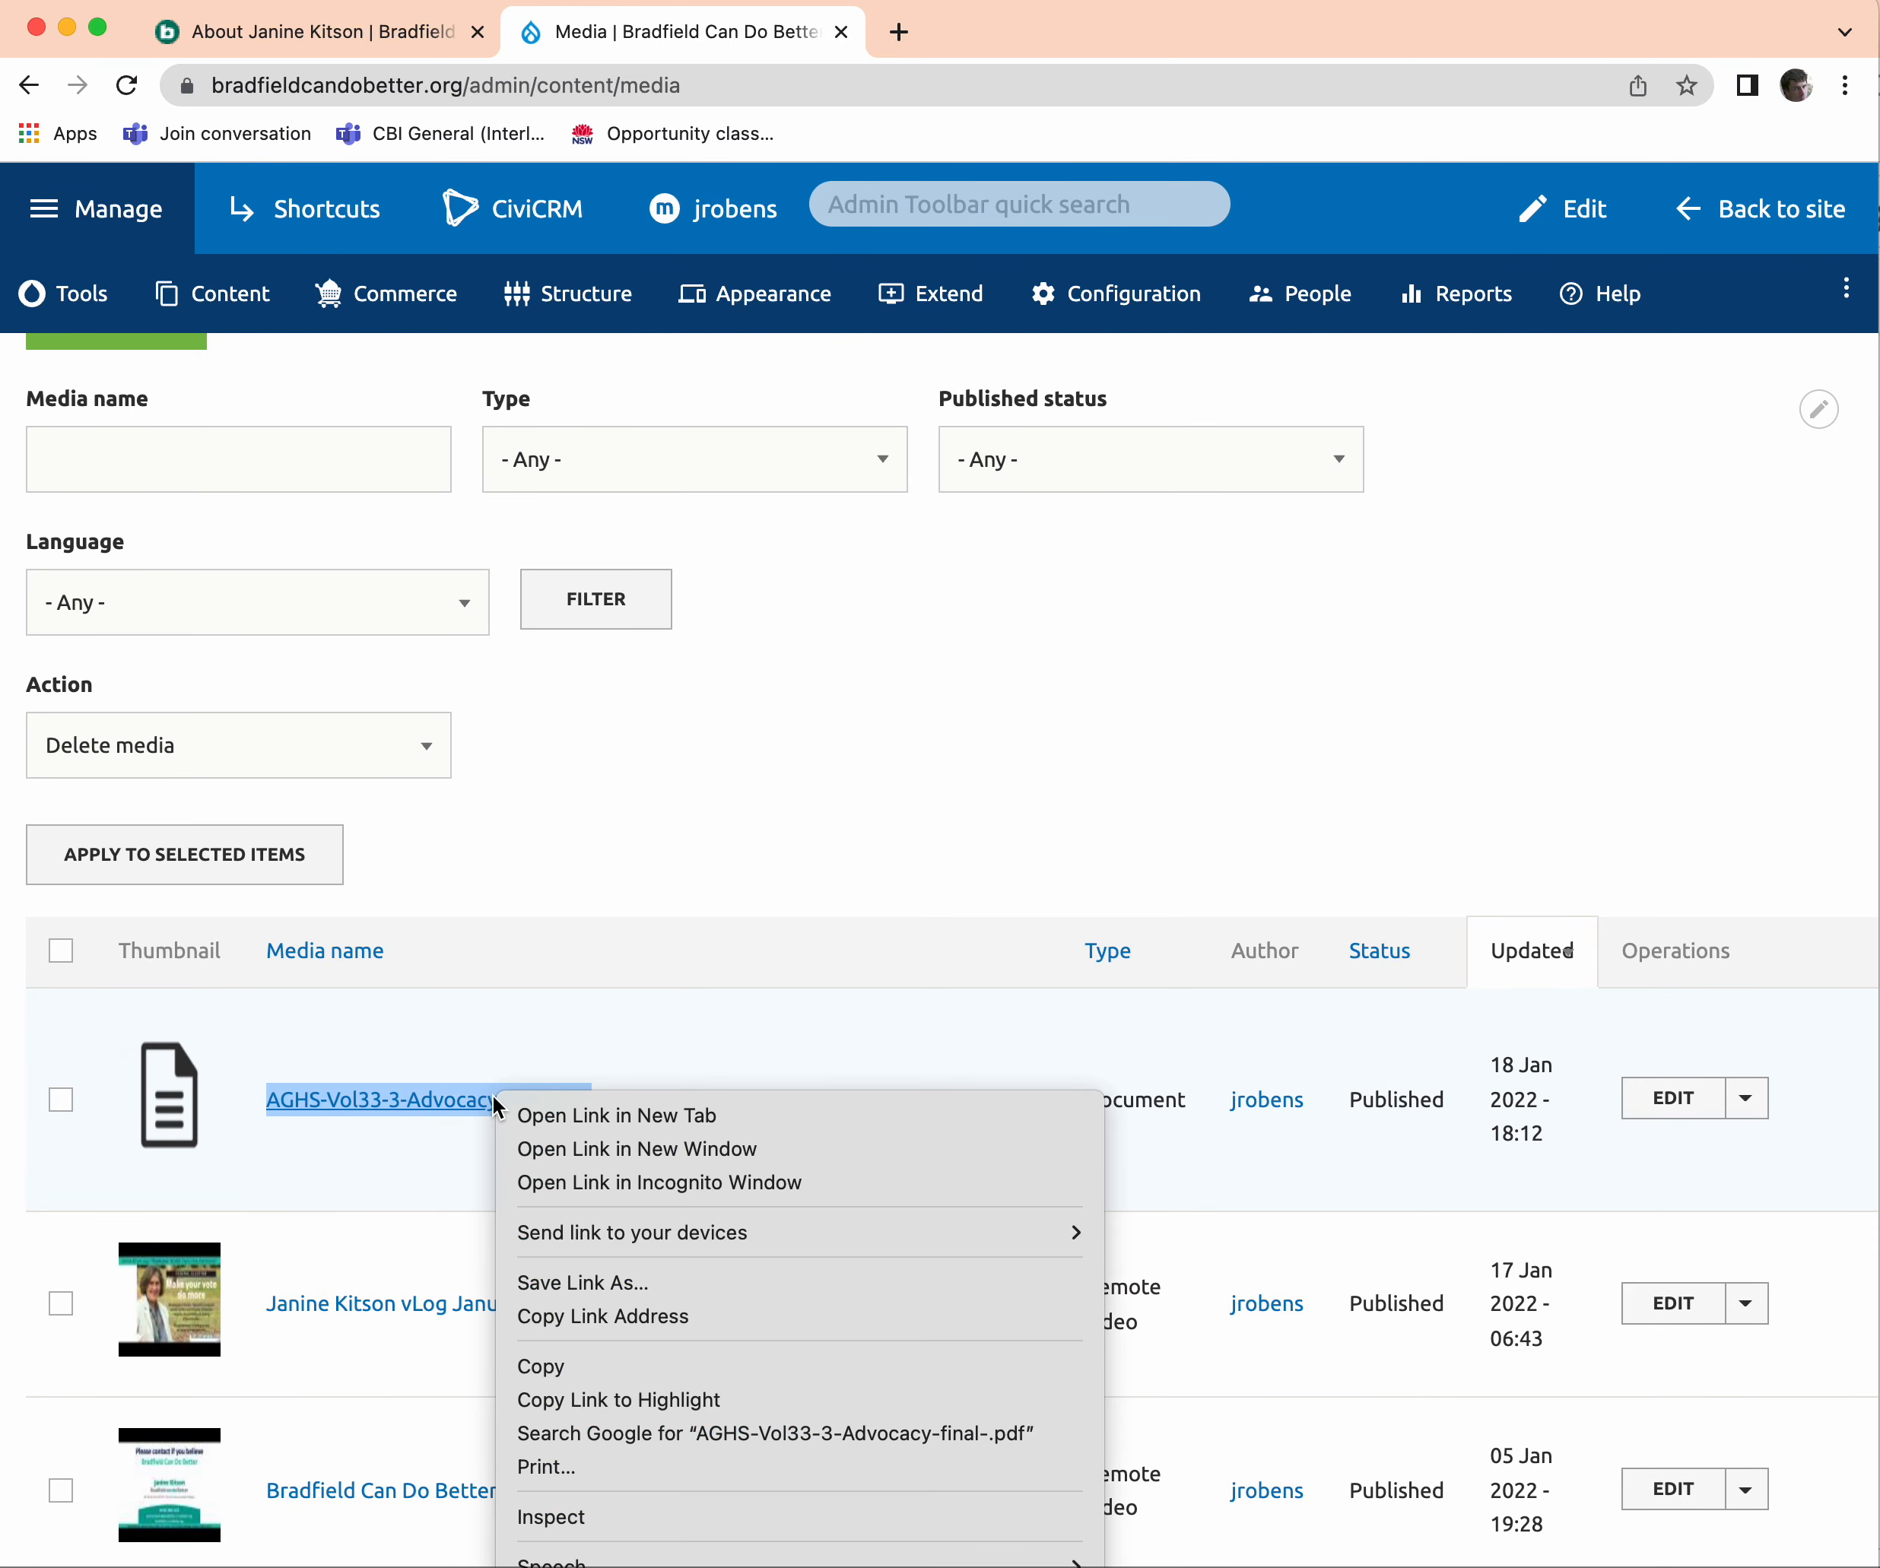
click(456, 1131)
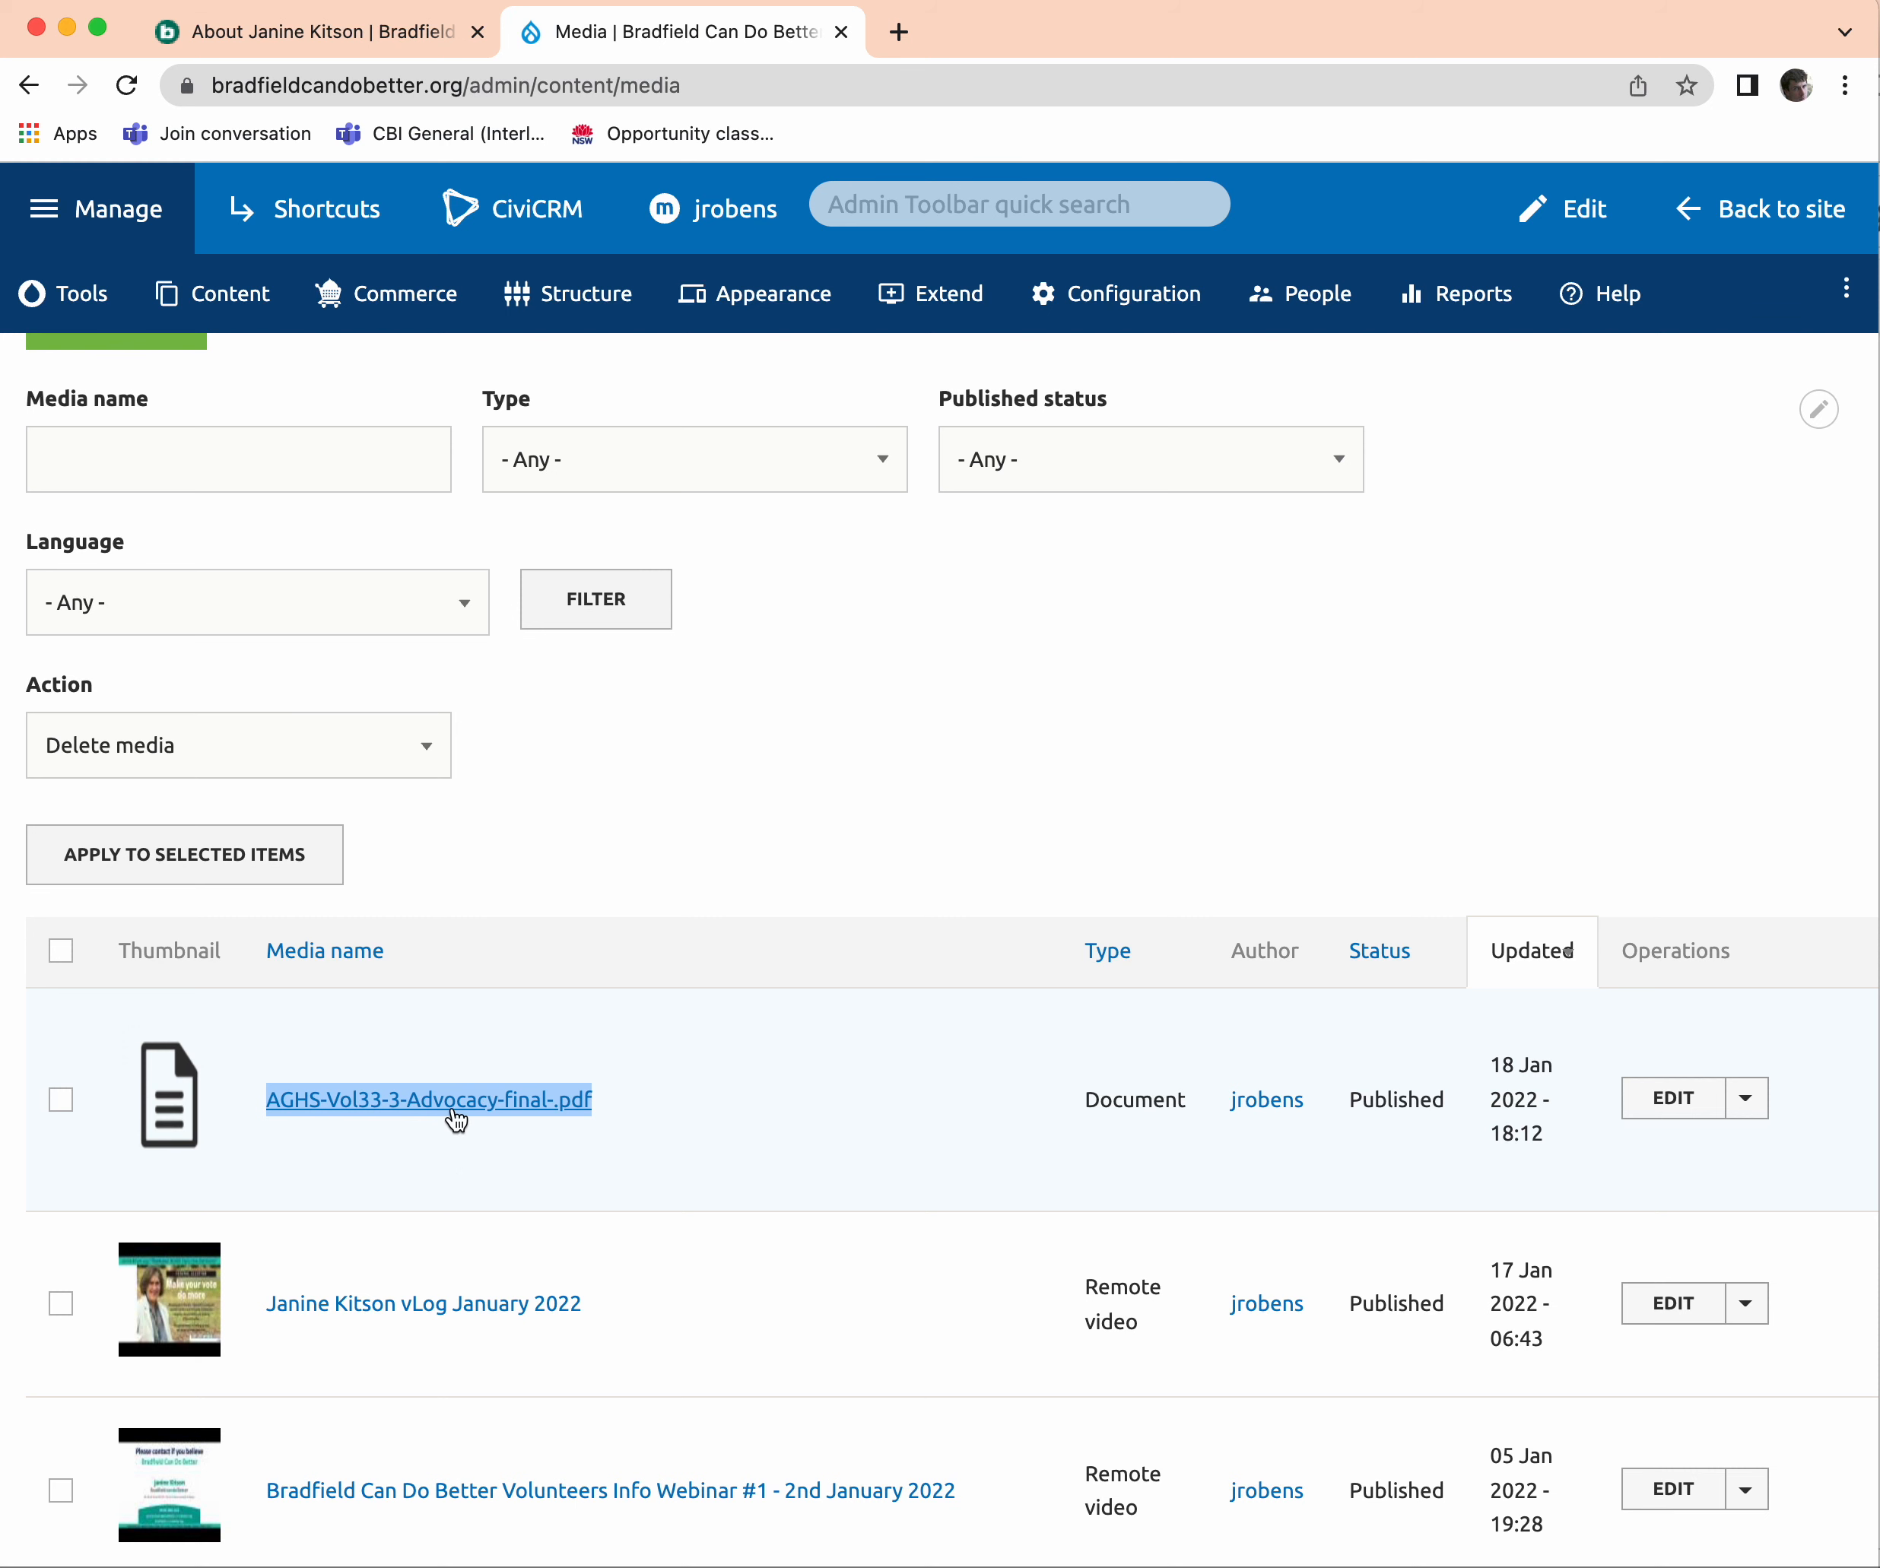
click(452, 1083)
click(450, 1112)
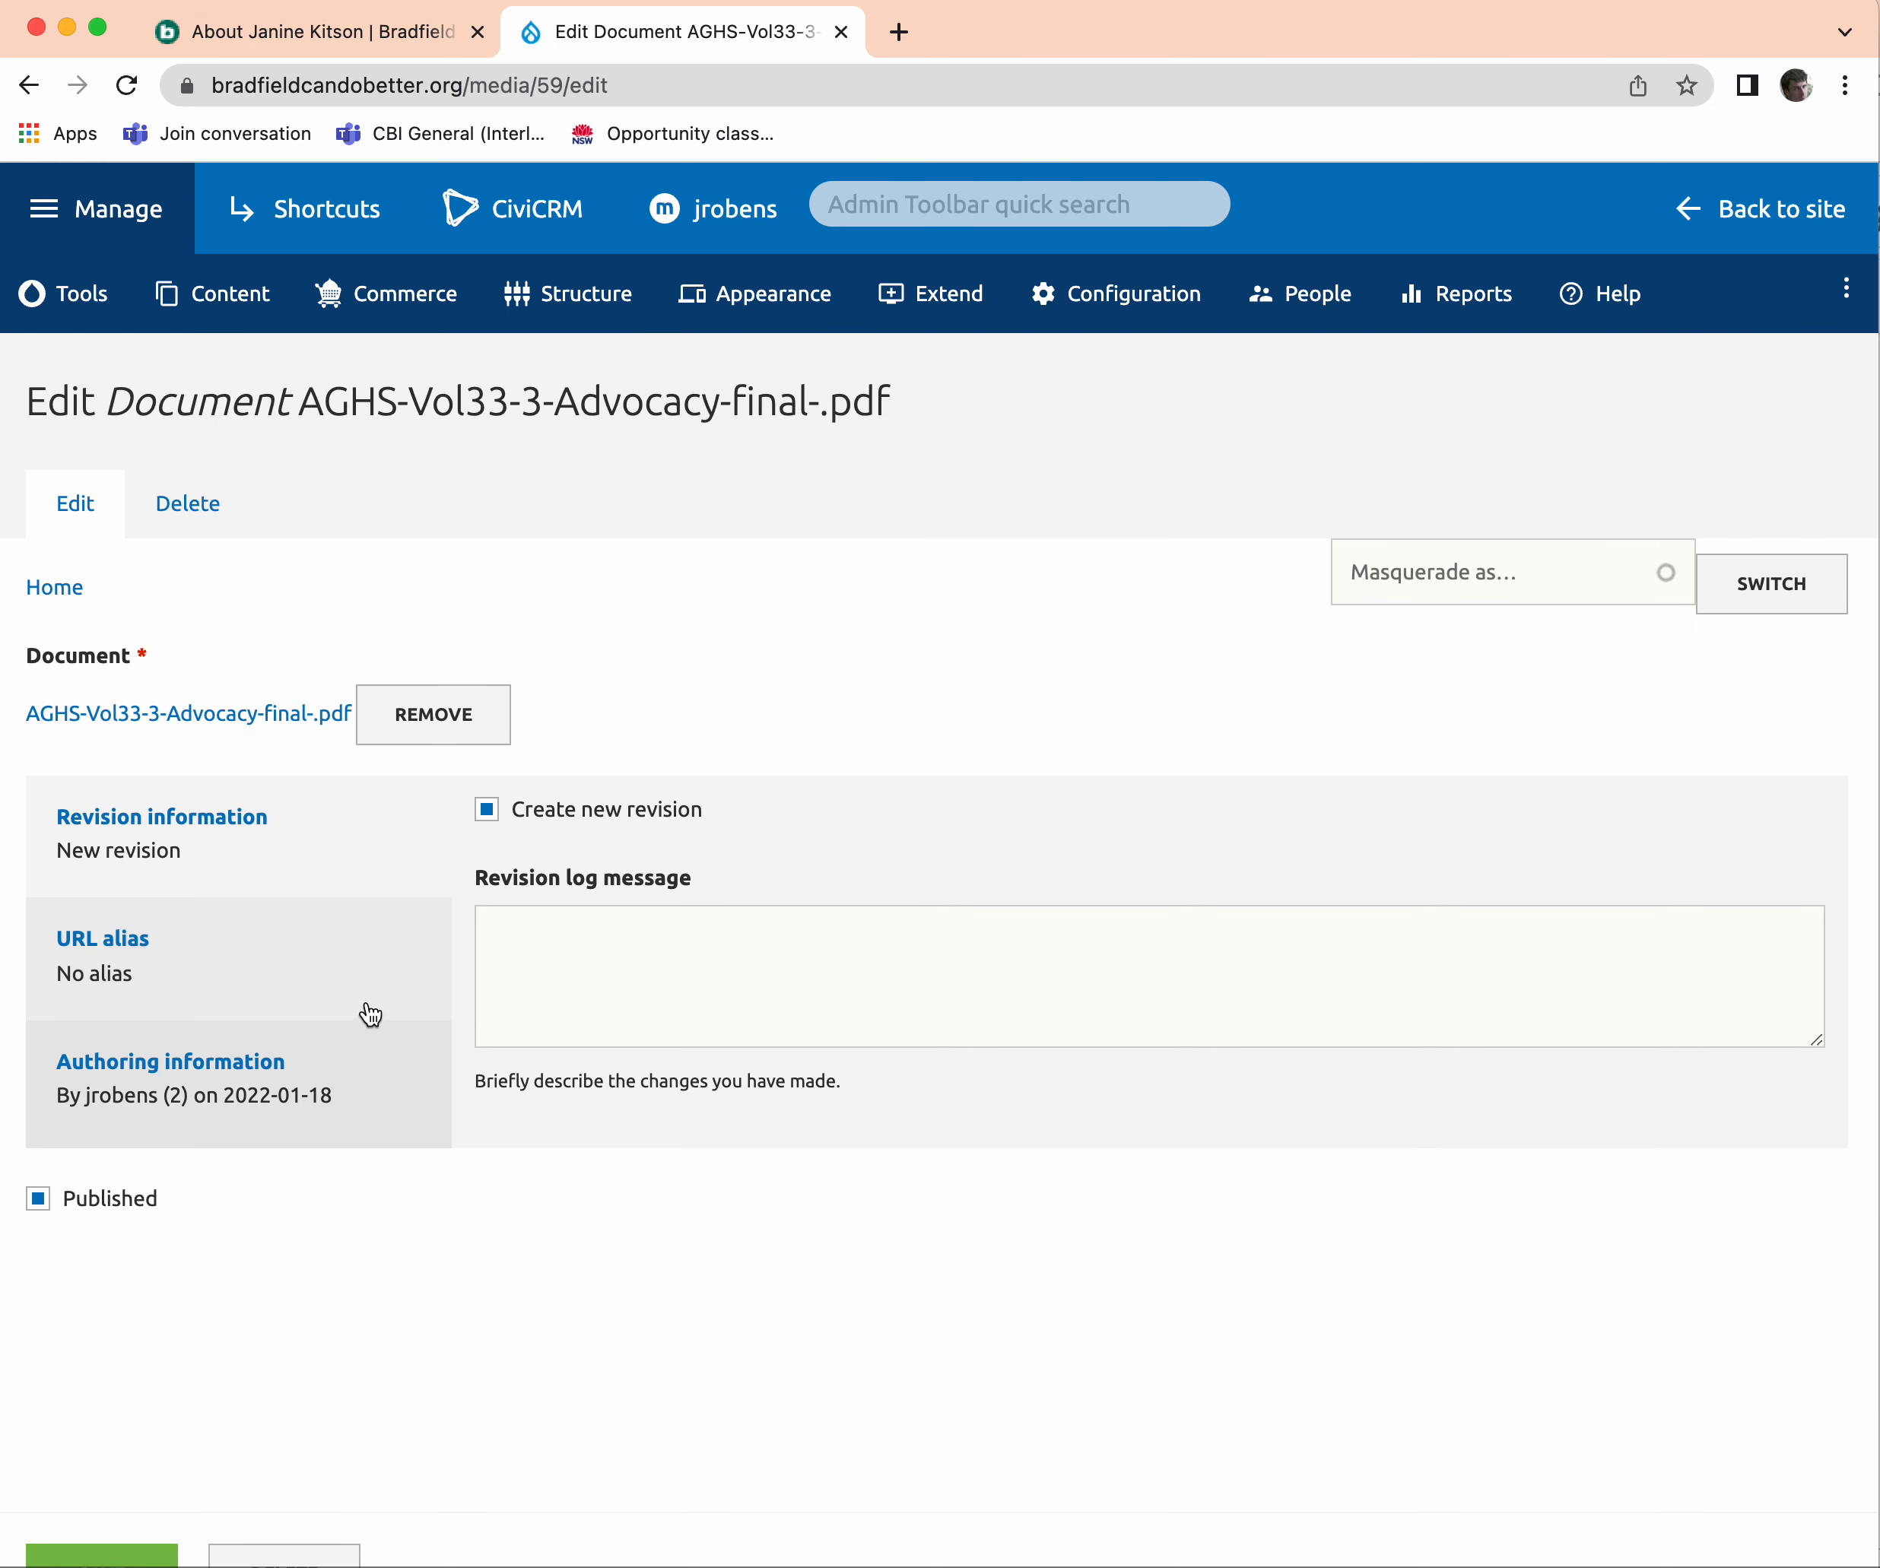
right_click(264, 716)
click(323, 933)
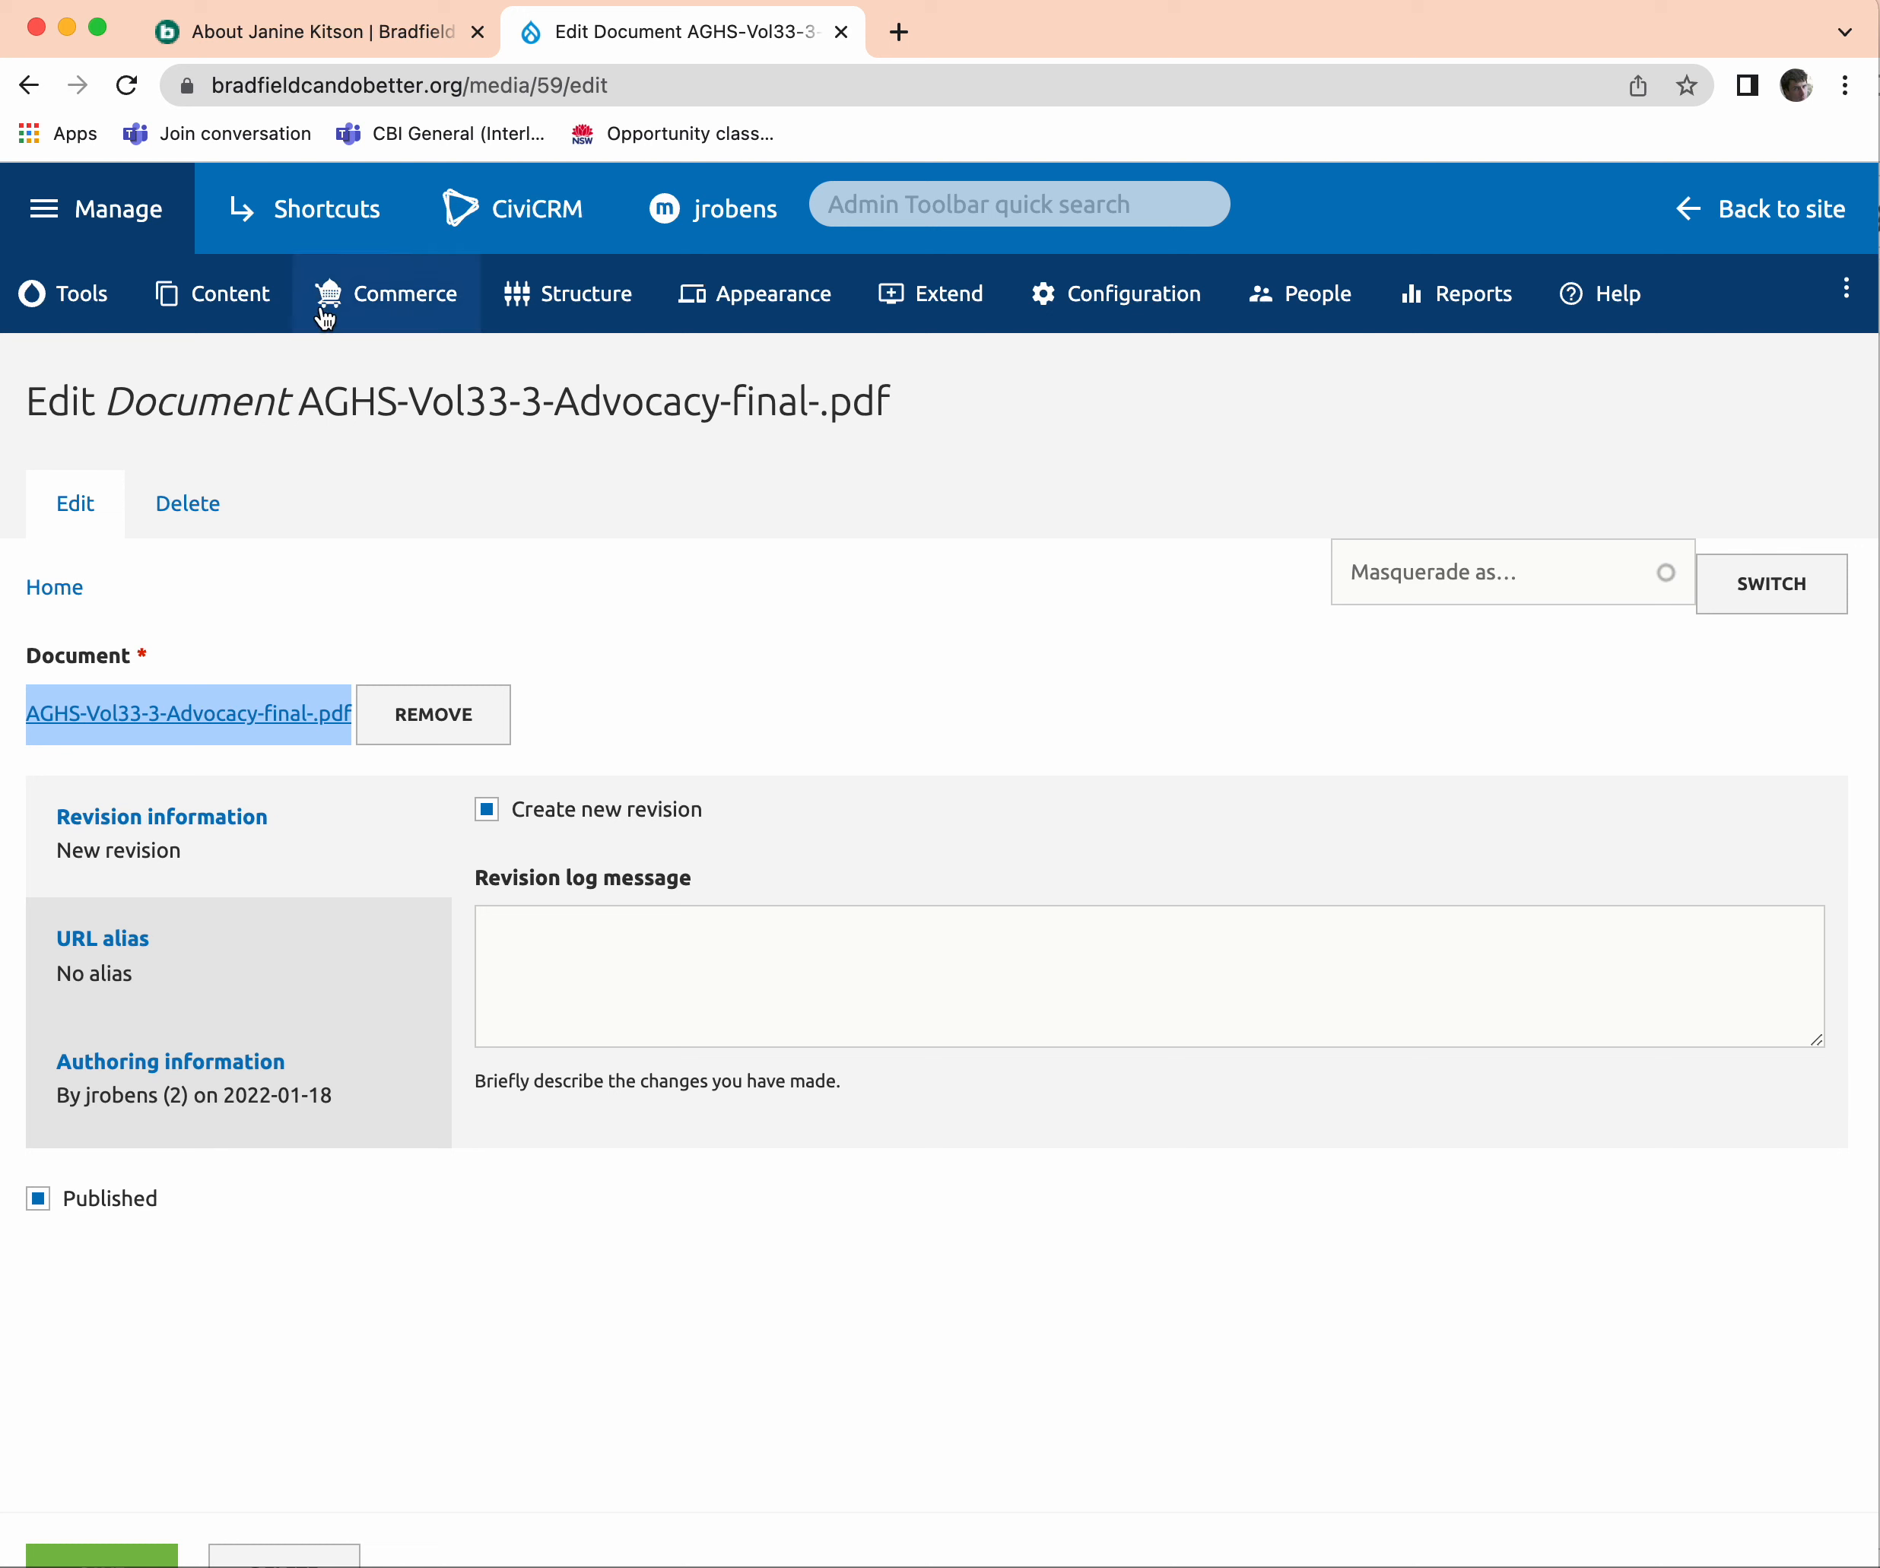
Return to the site and open the page "Sydney's cosmopolitan conservationists – honouring the value of their vision" for editing.
click(216, 296)
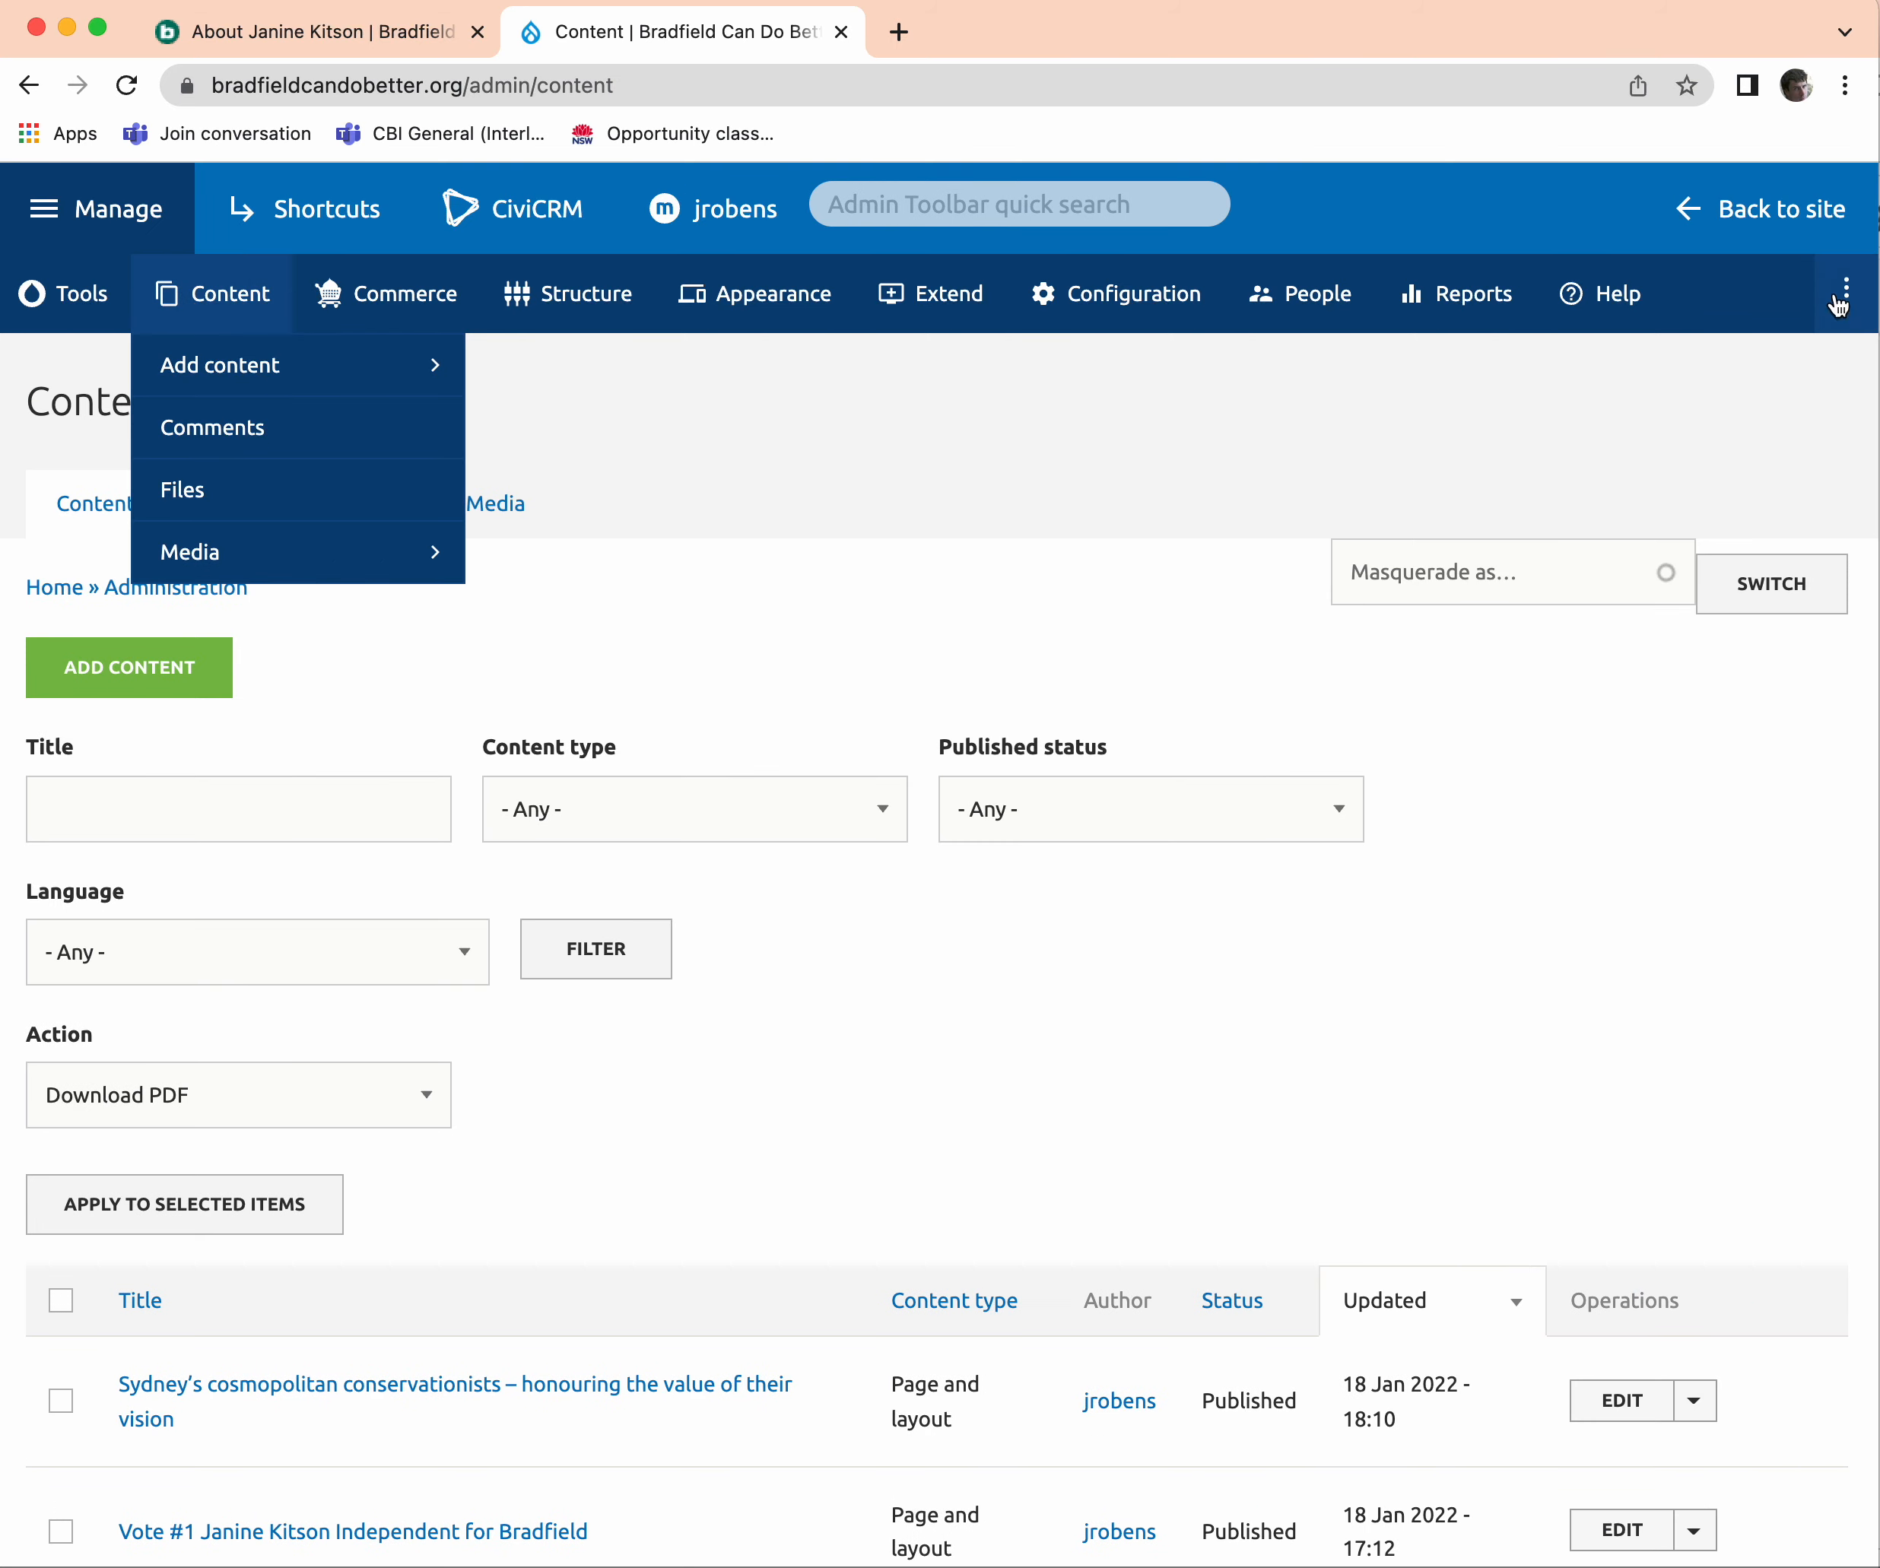
click(1720, 212)
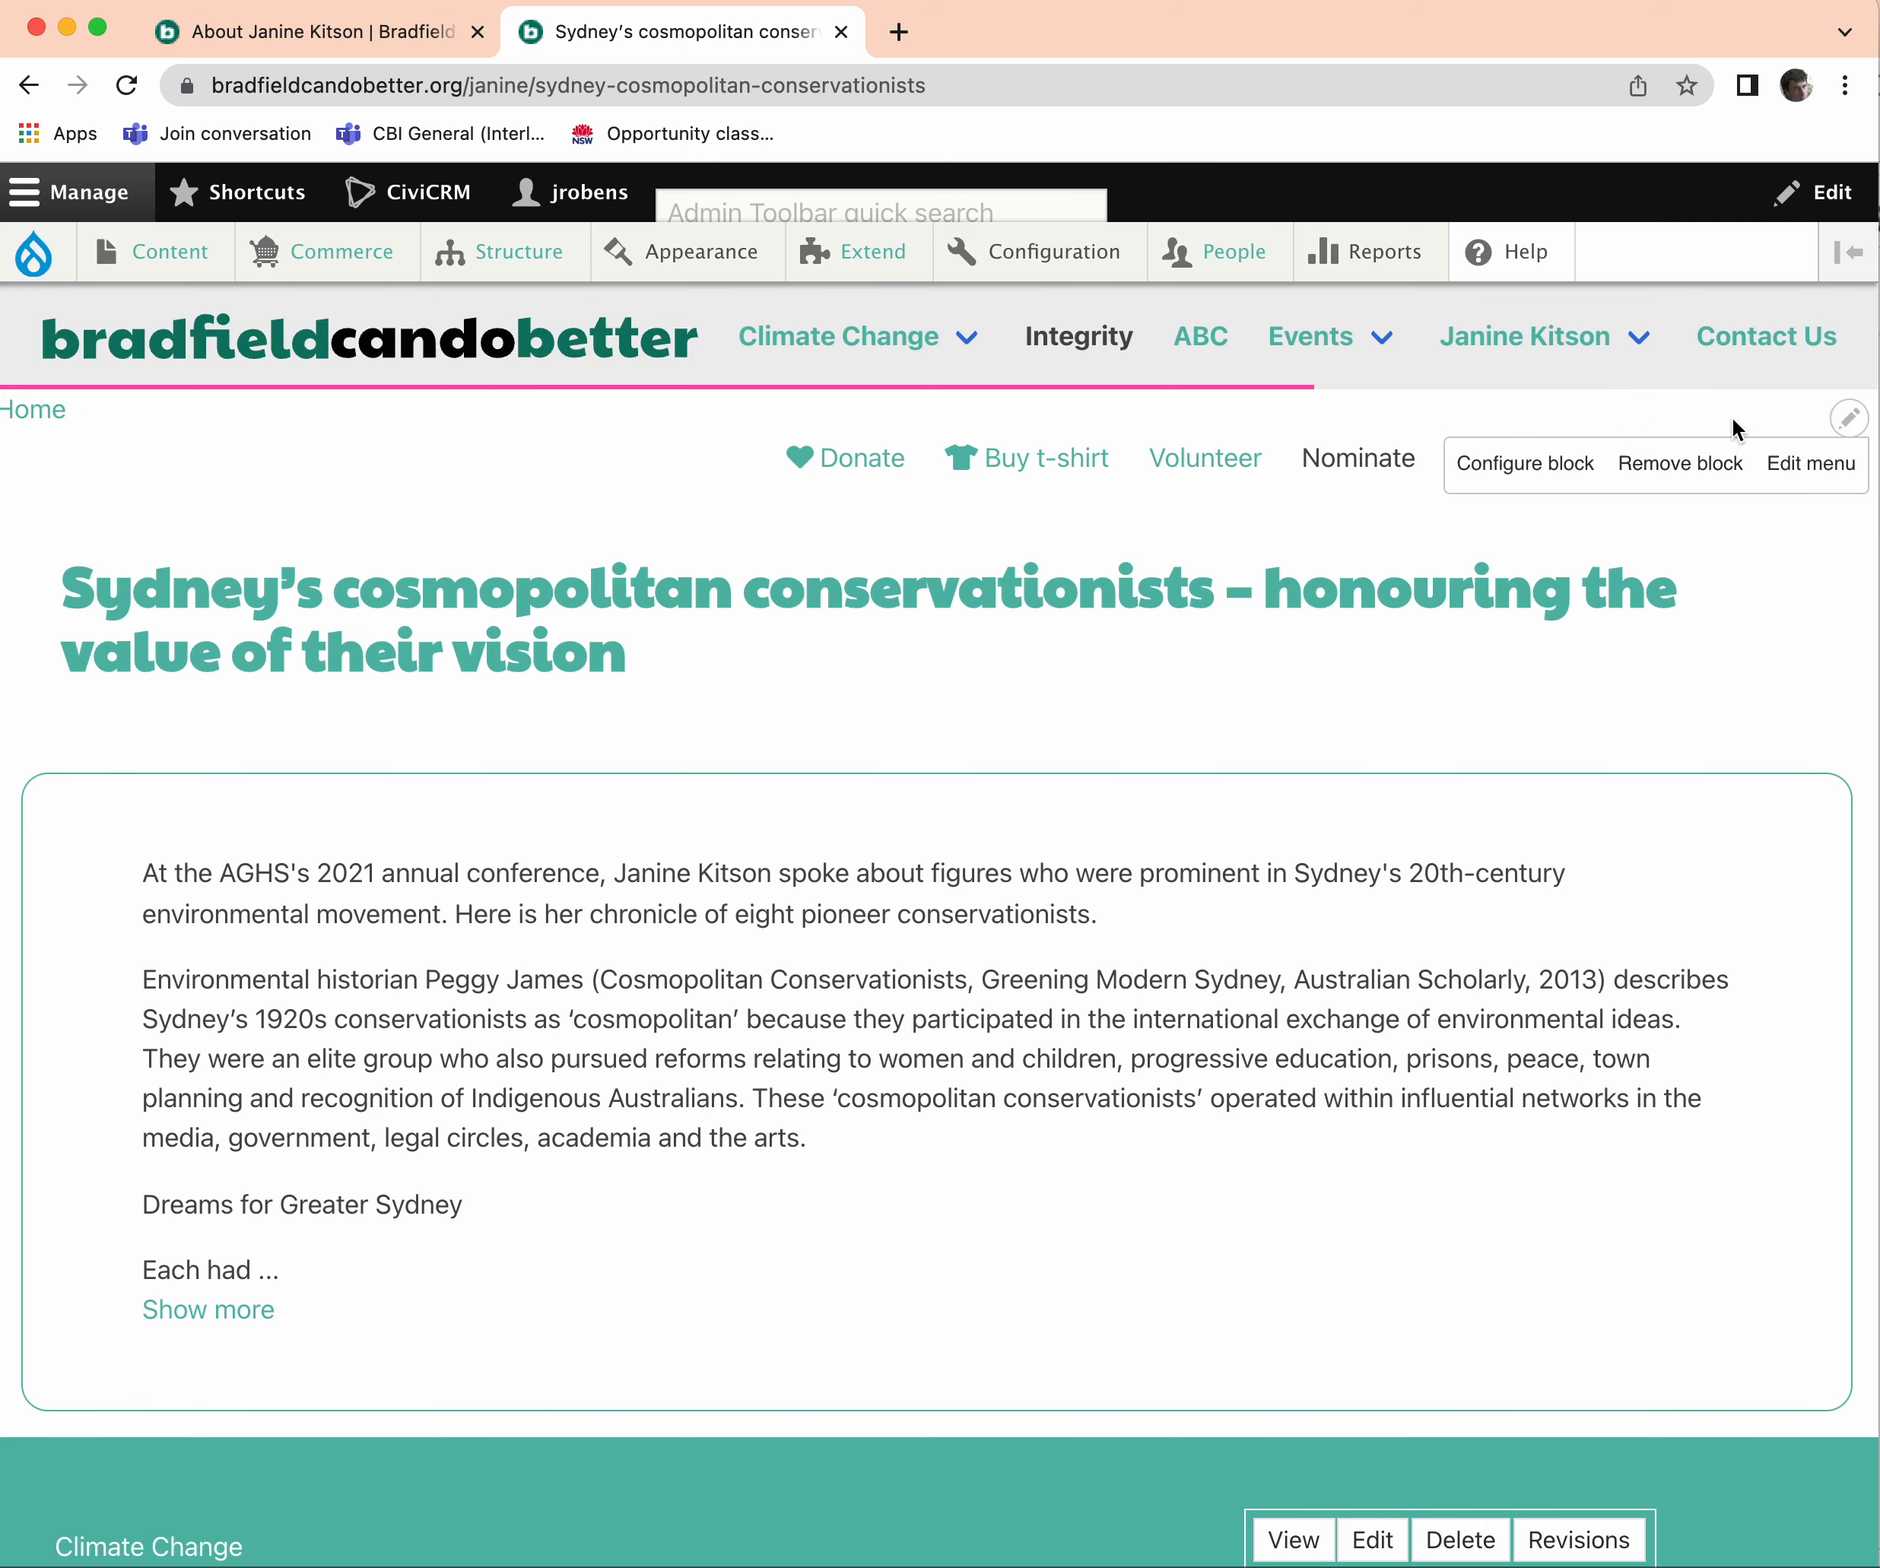
mouse_move(1565, 352)
click(1528, 429)
click(1373, 1537)
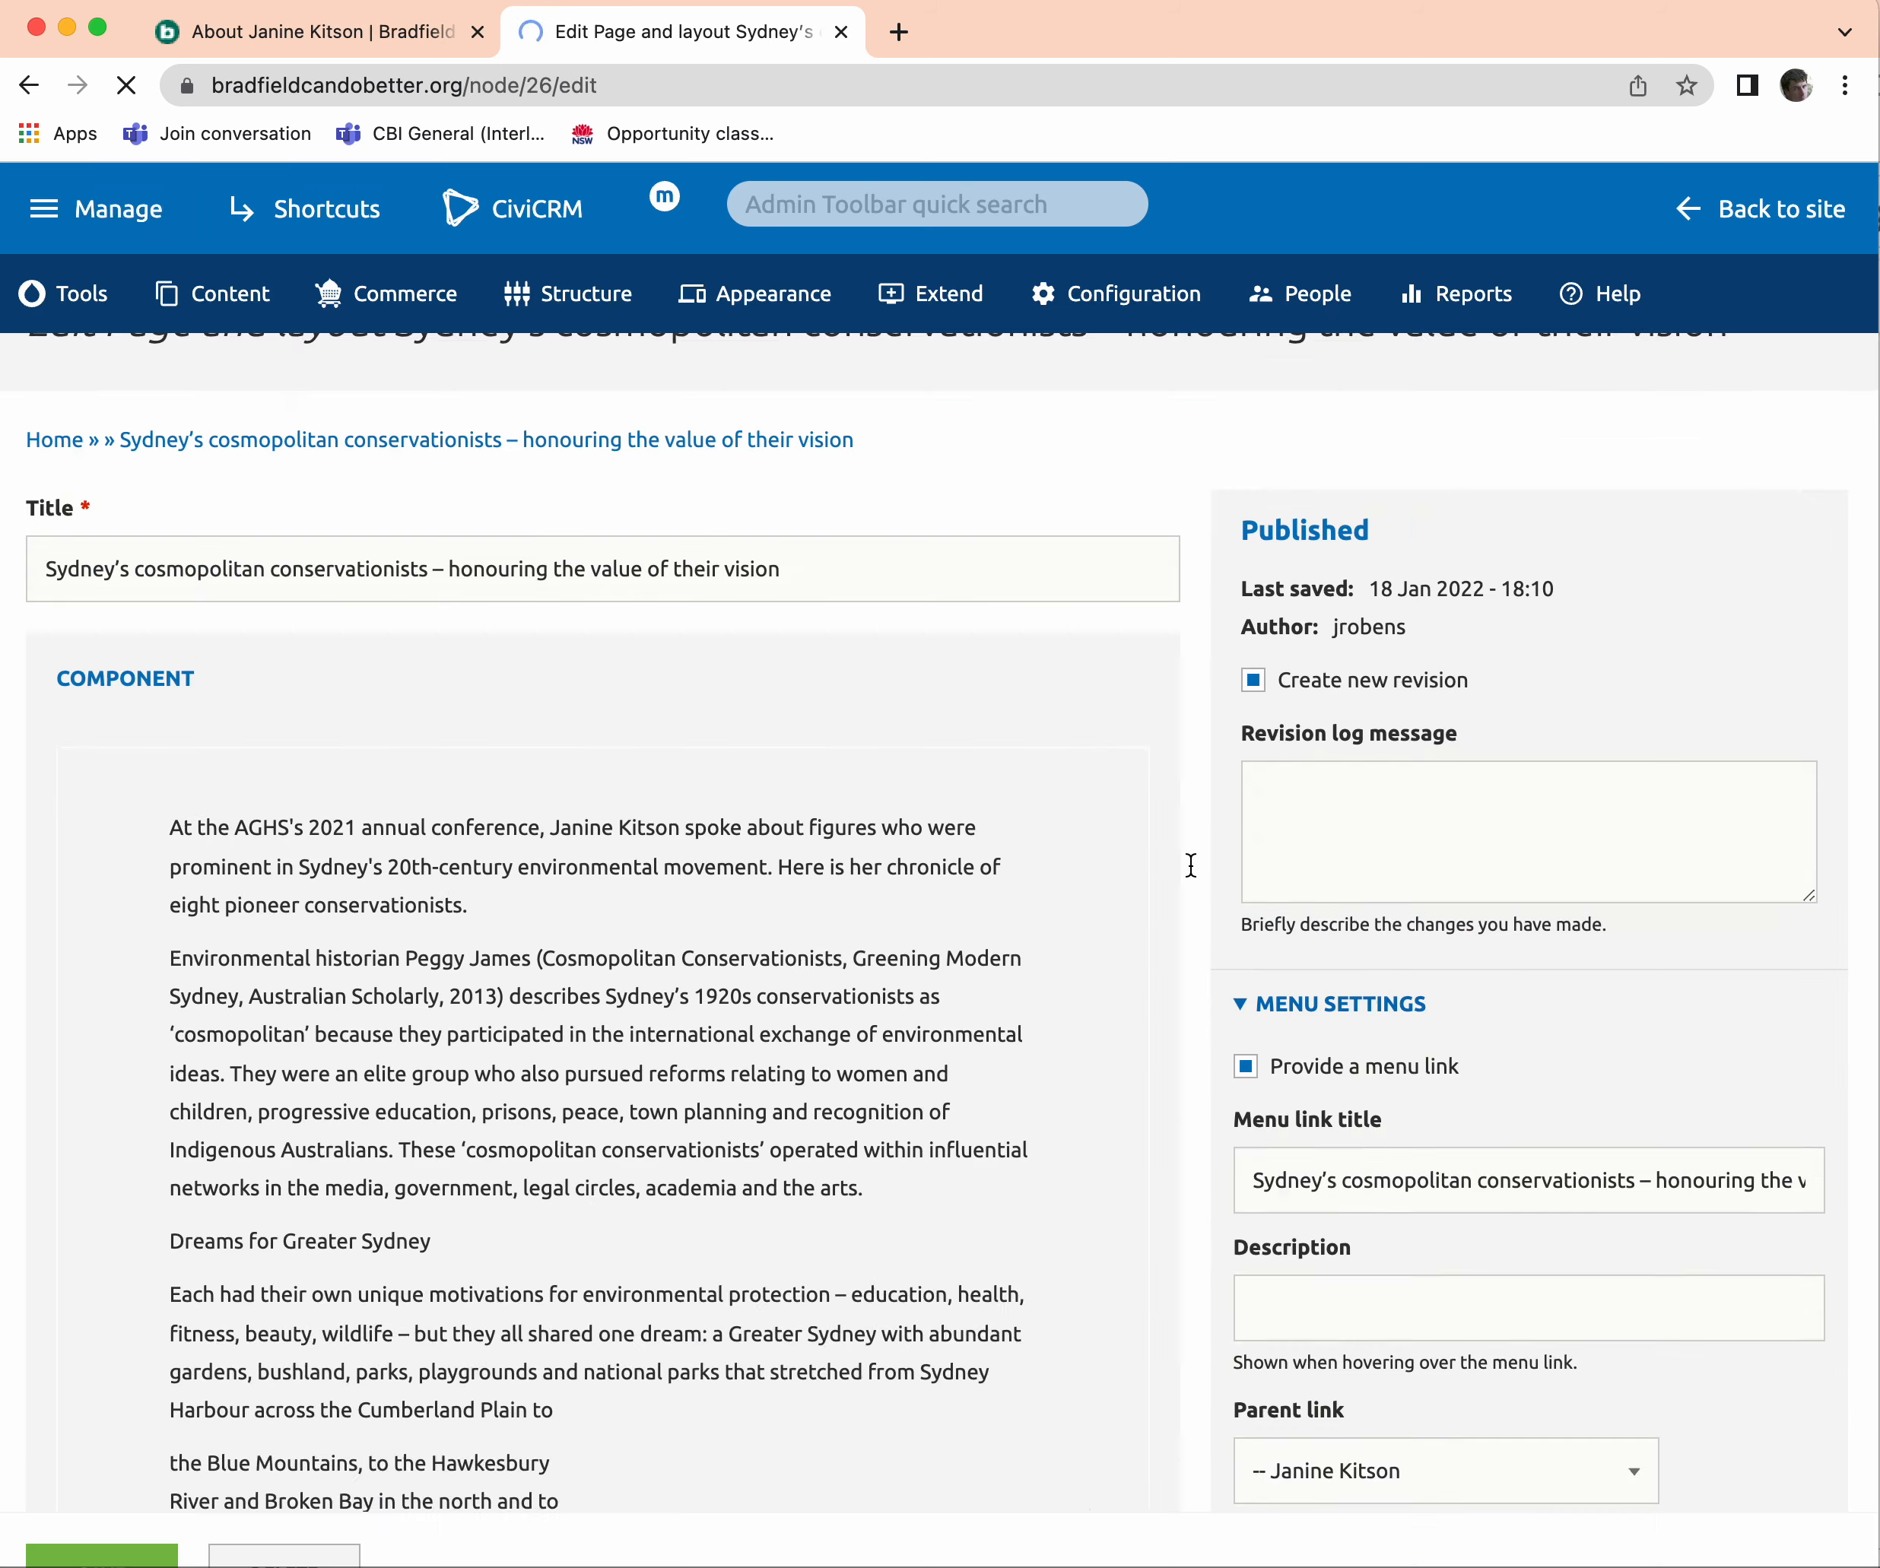
scroll(811, 890, down, 6)
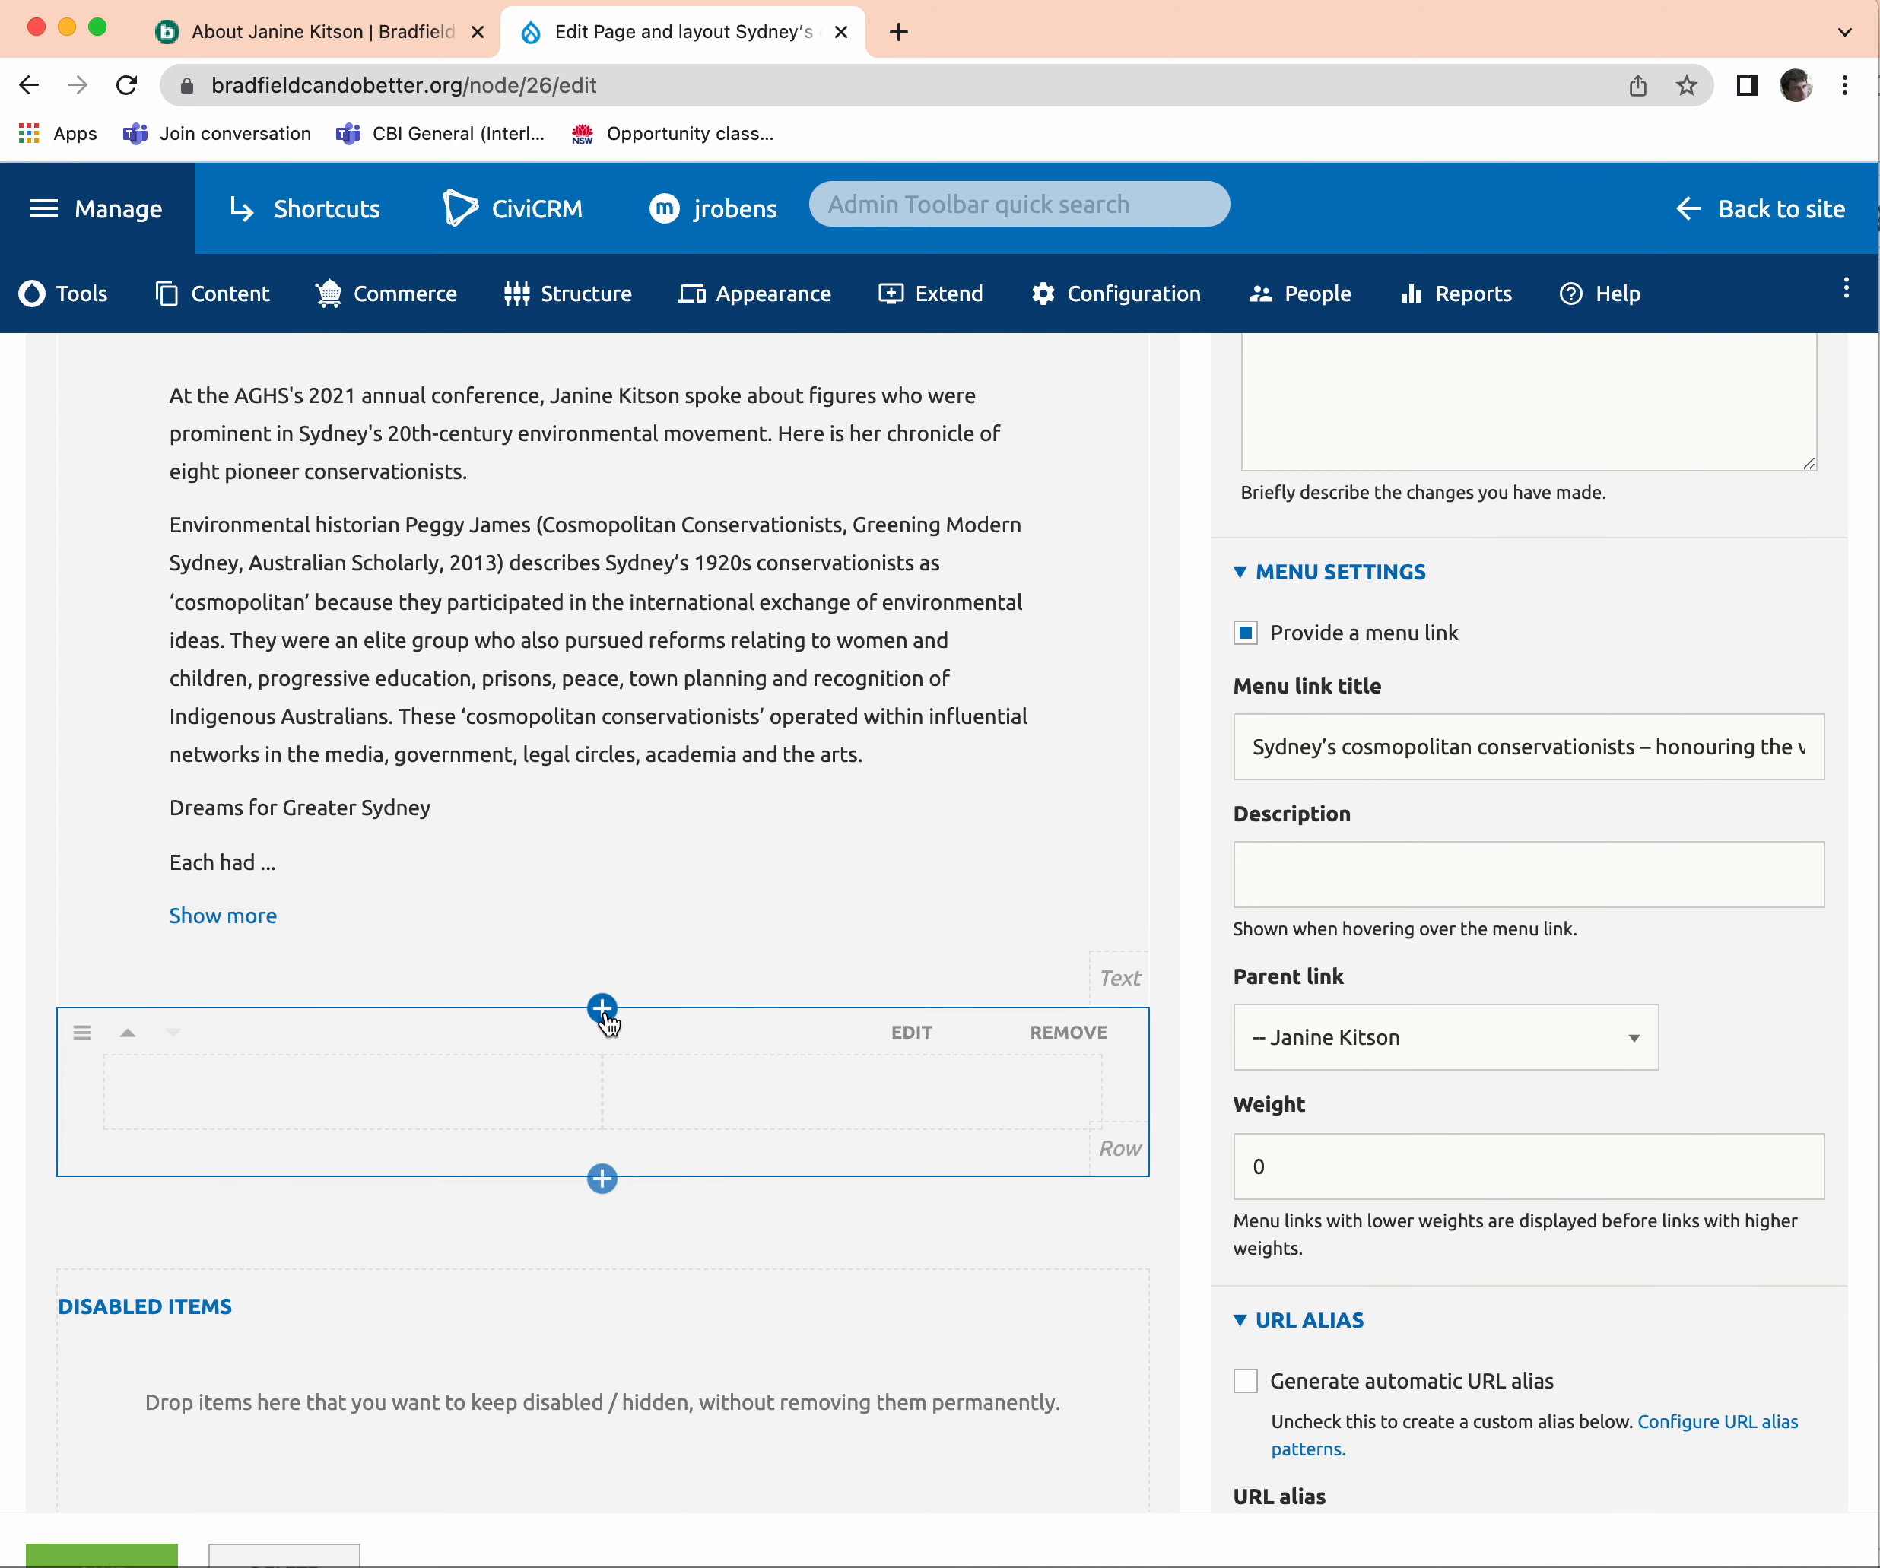
scroll(813, 929, up, 6)
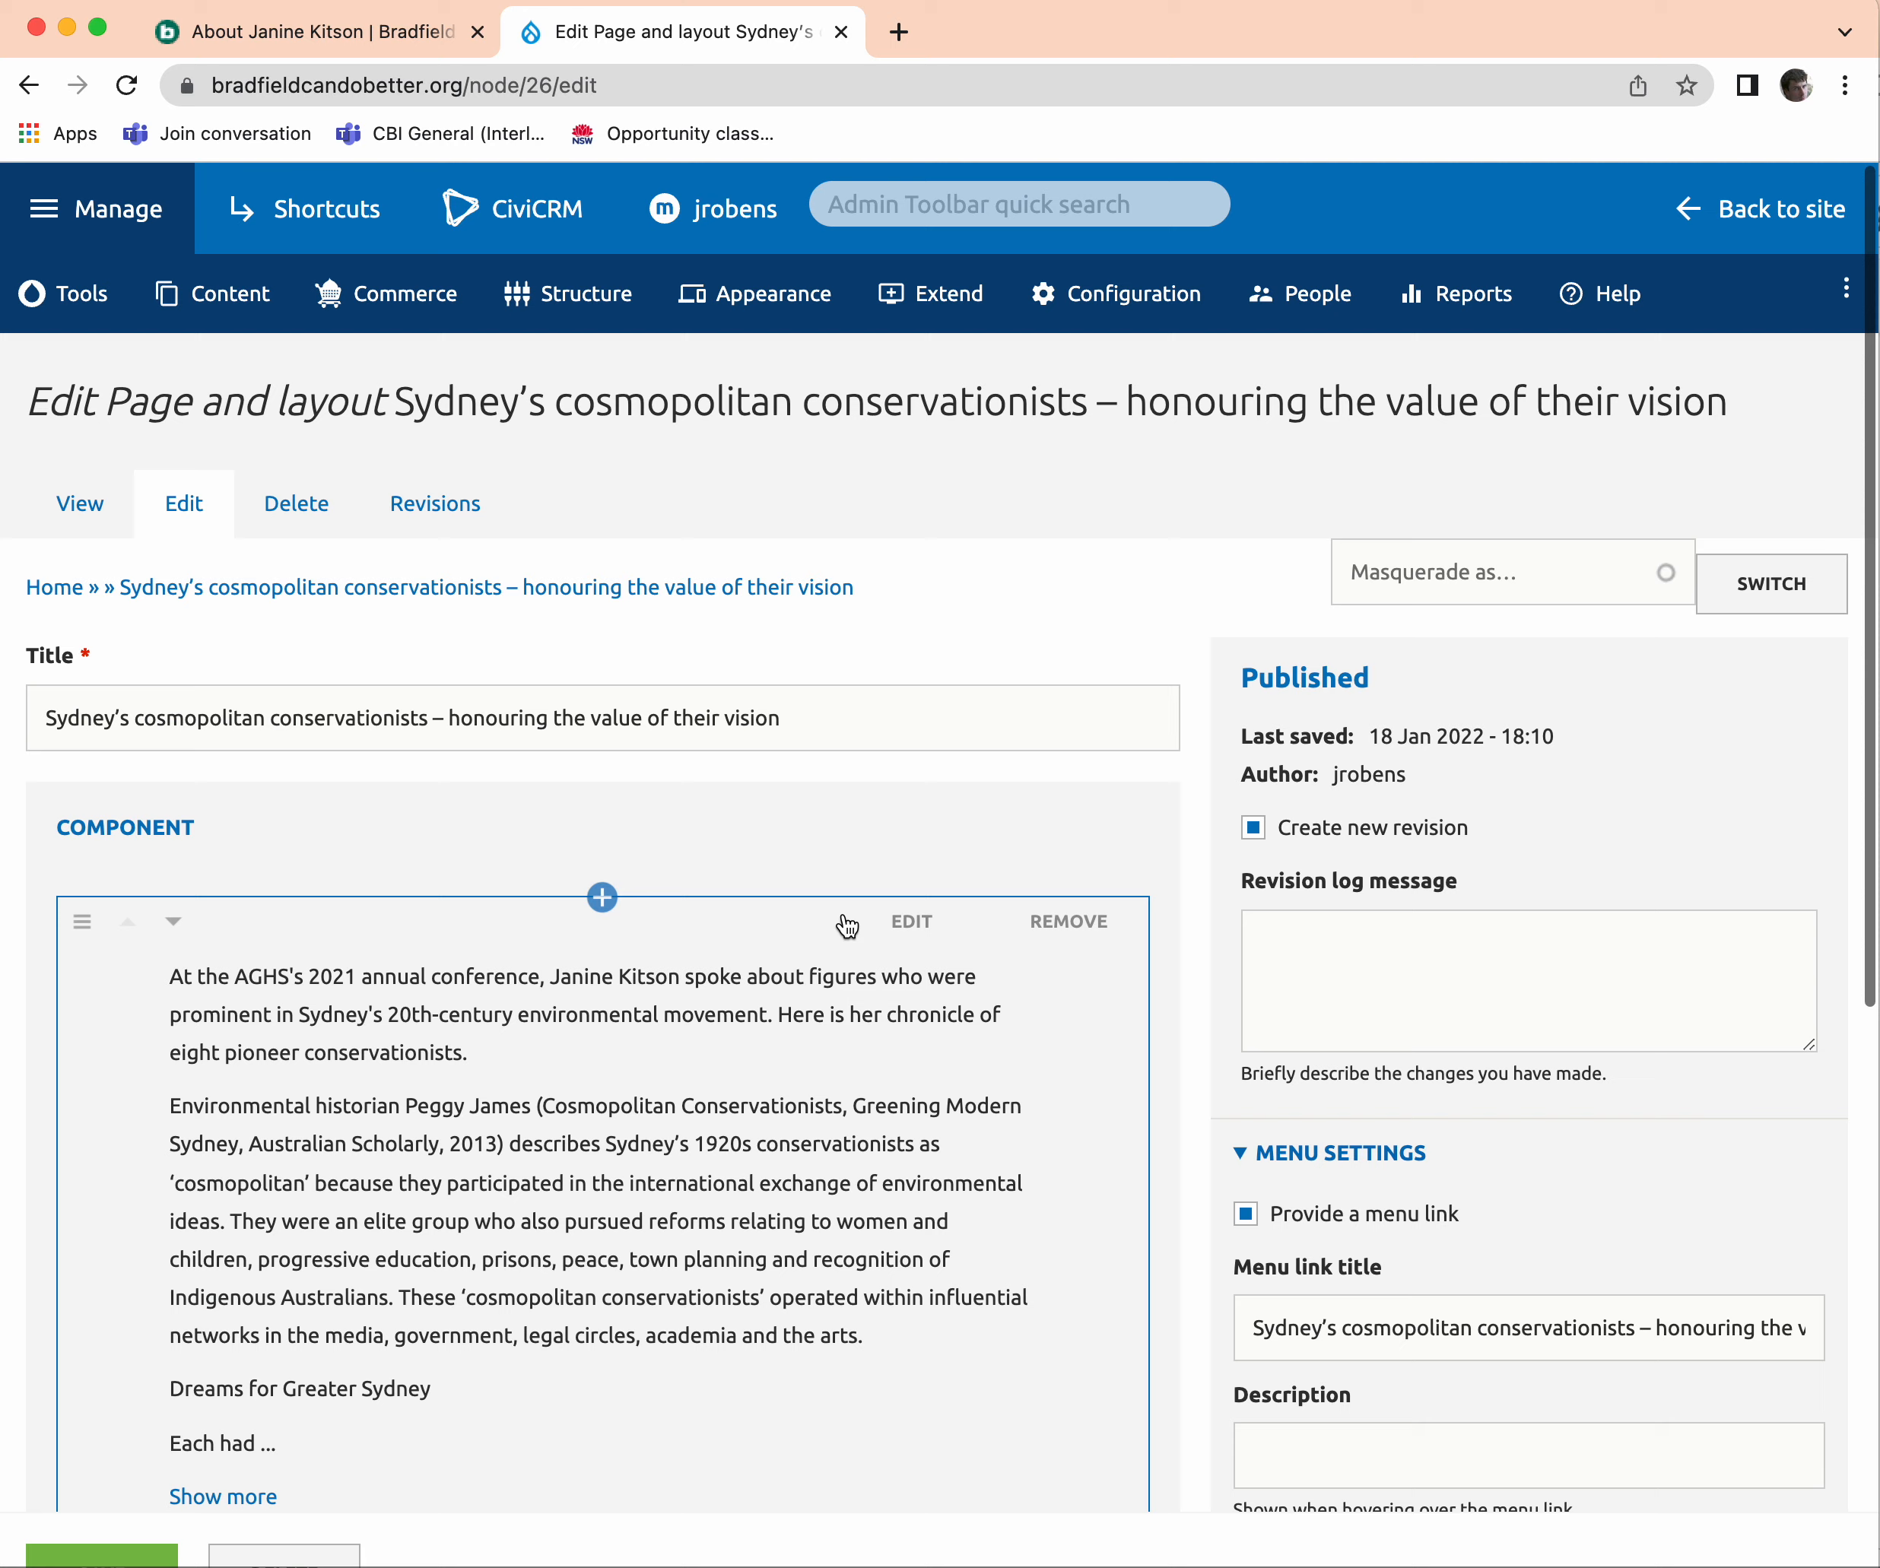
Edit the page's text component and paste the copied PDF address as its link URL.
click(906, 919)
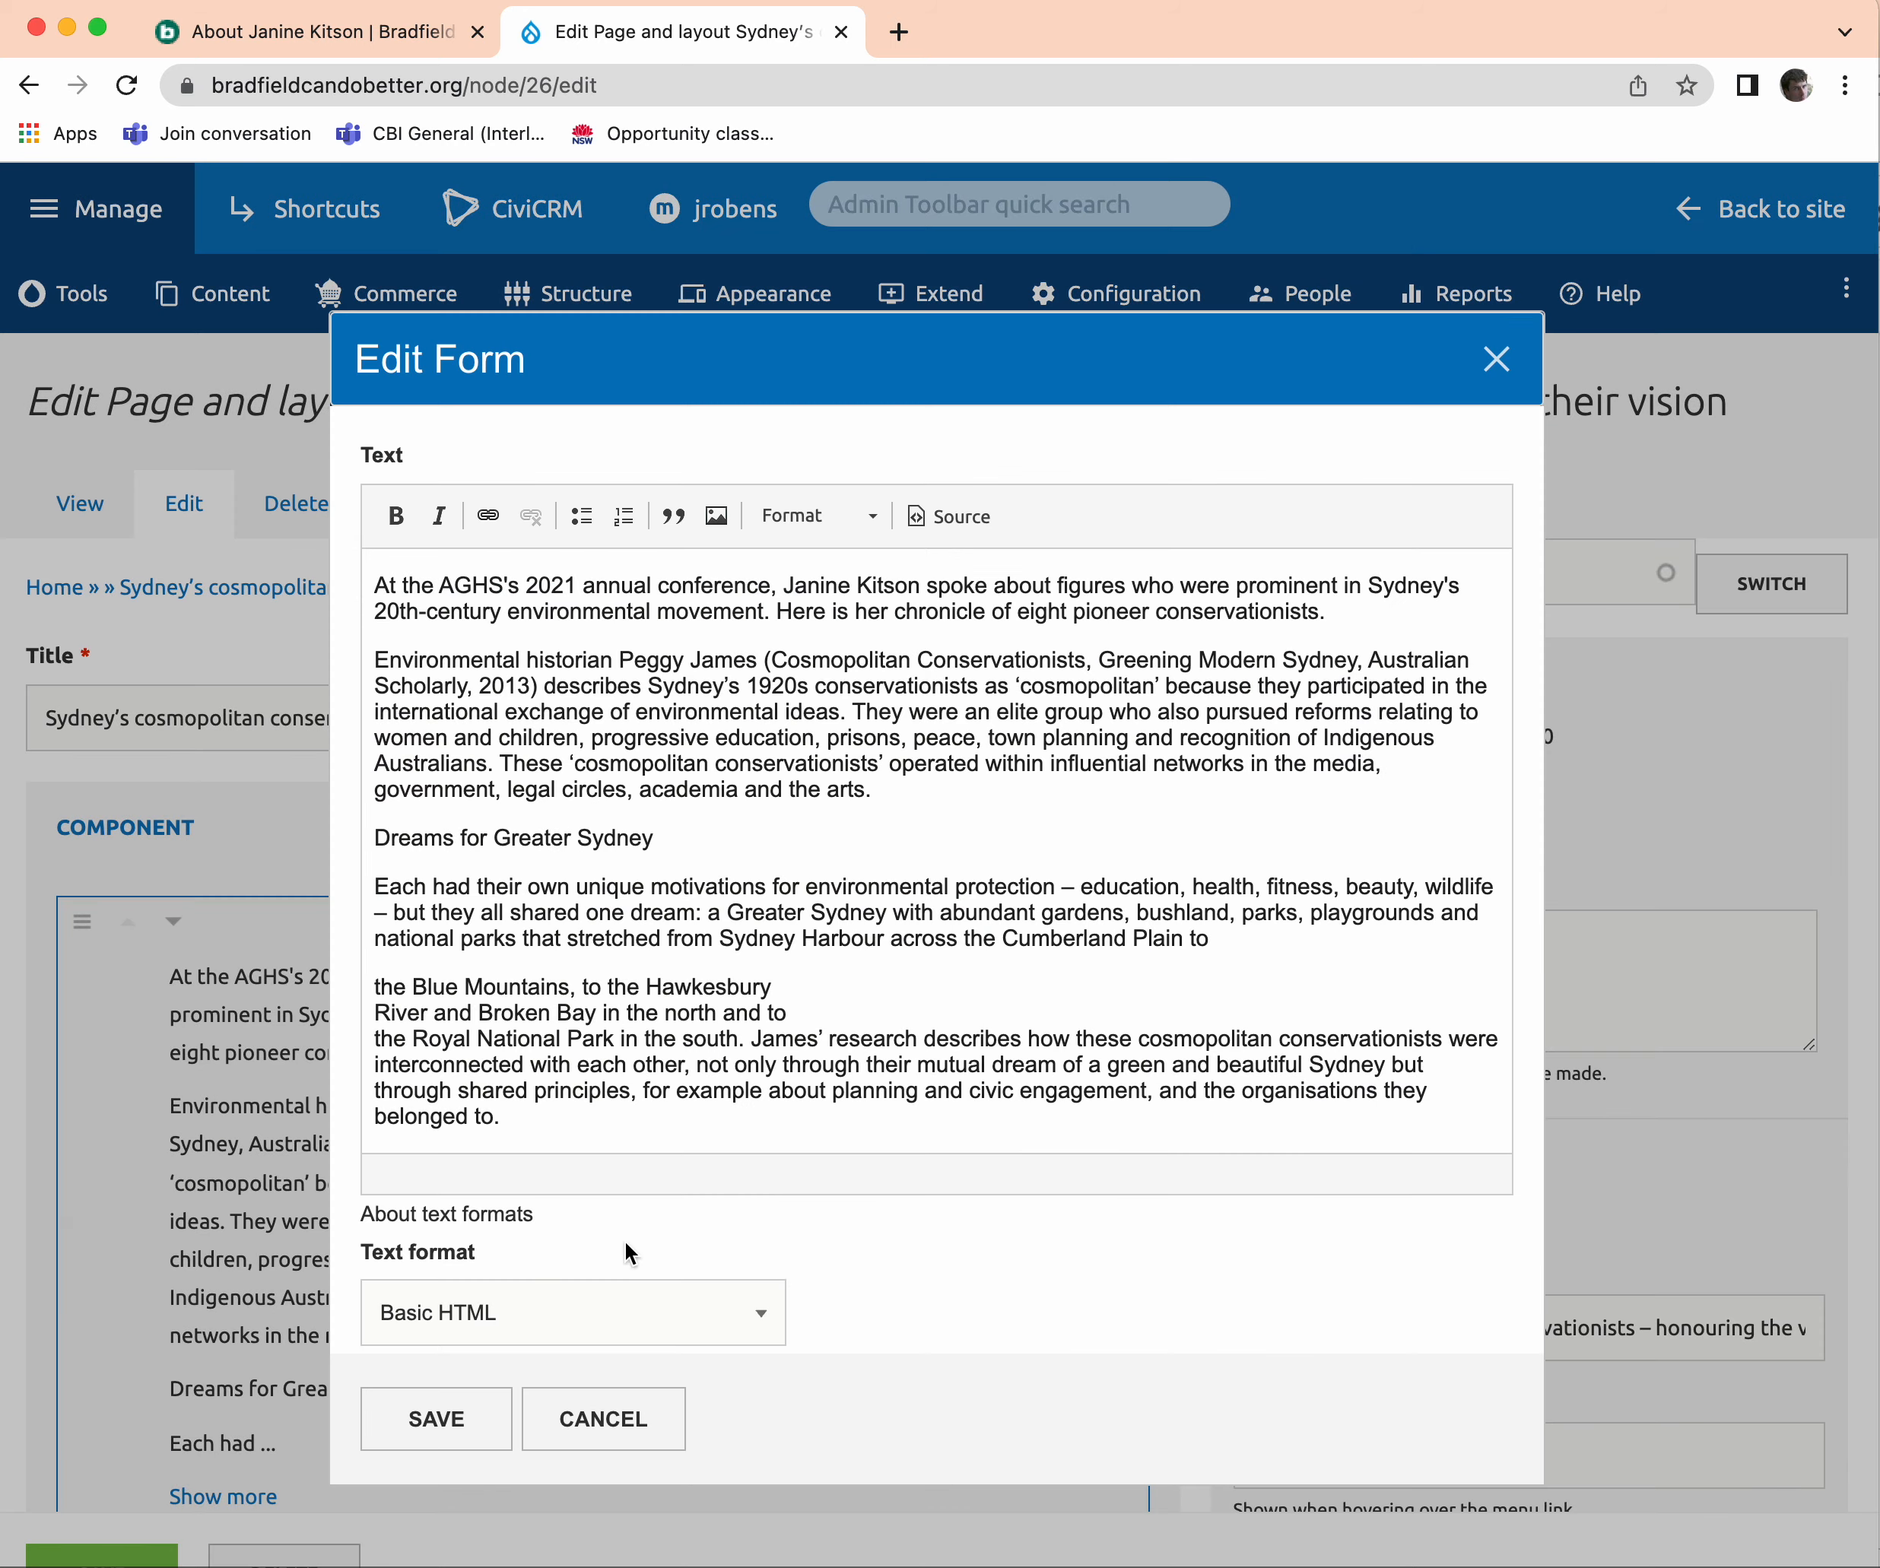
scroll(623, 1240, down, 10)
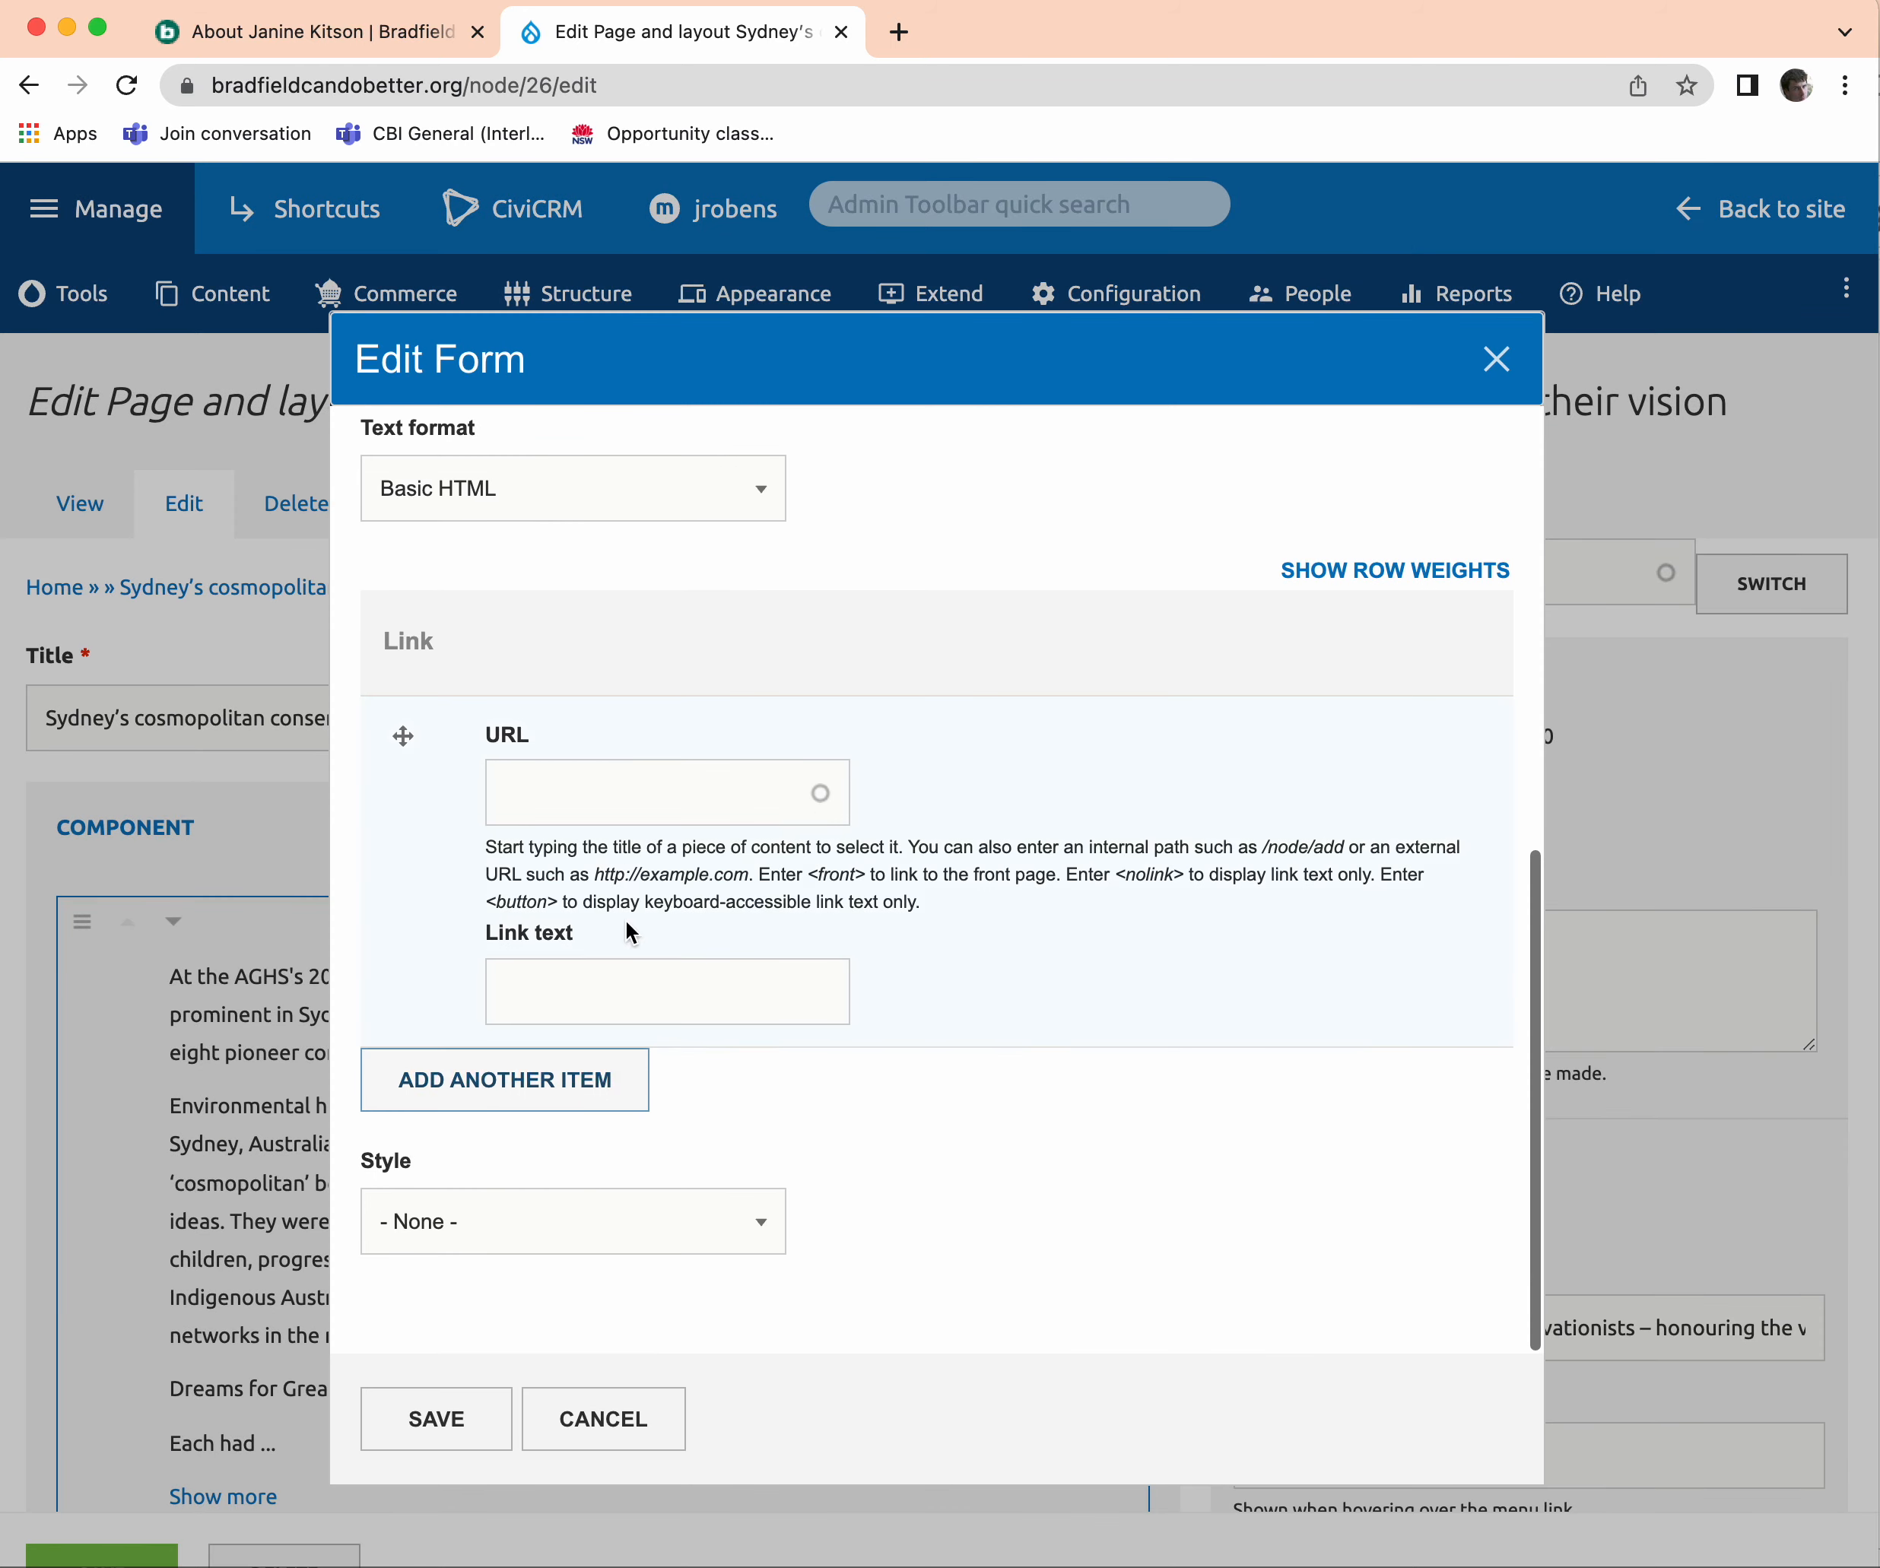
click(632, 787)
key(super+v)
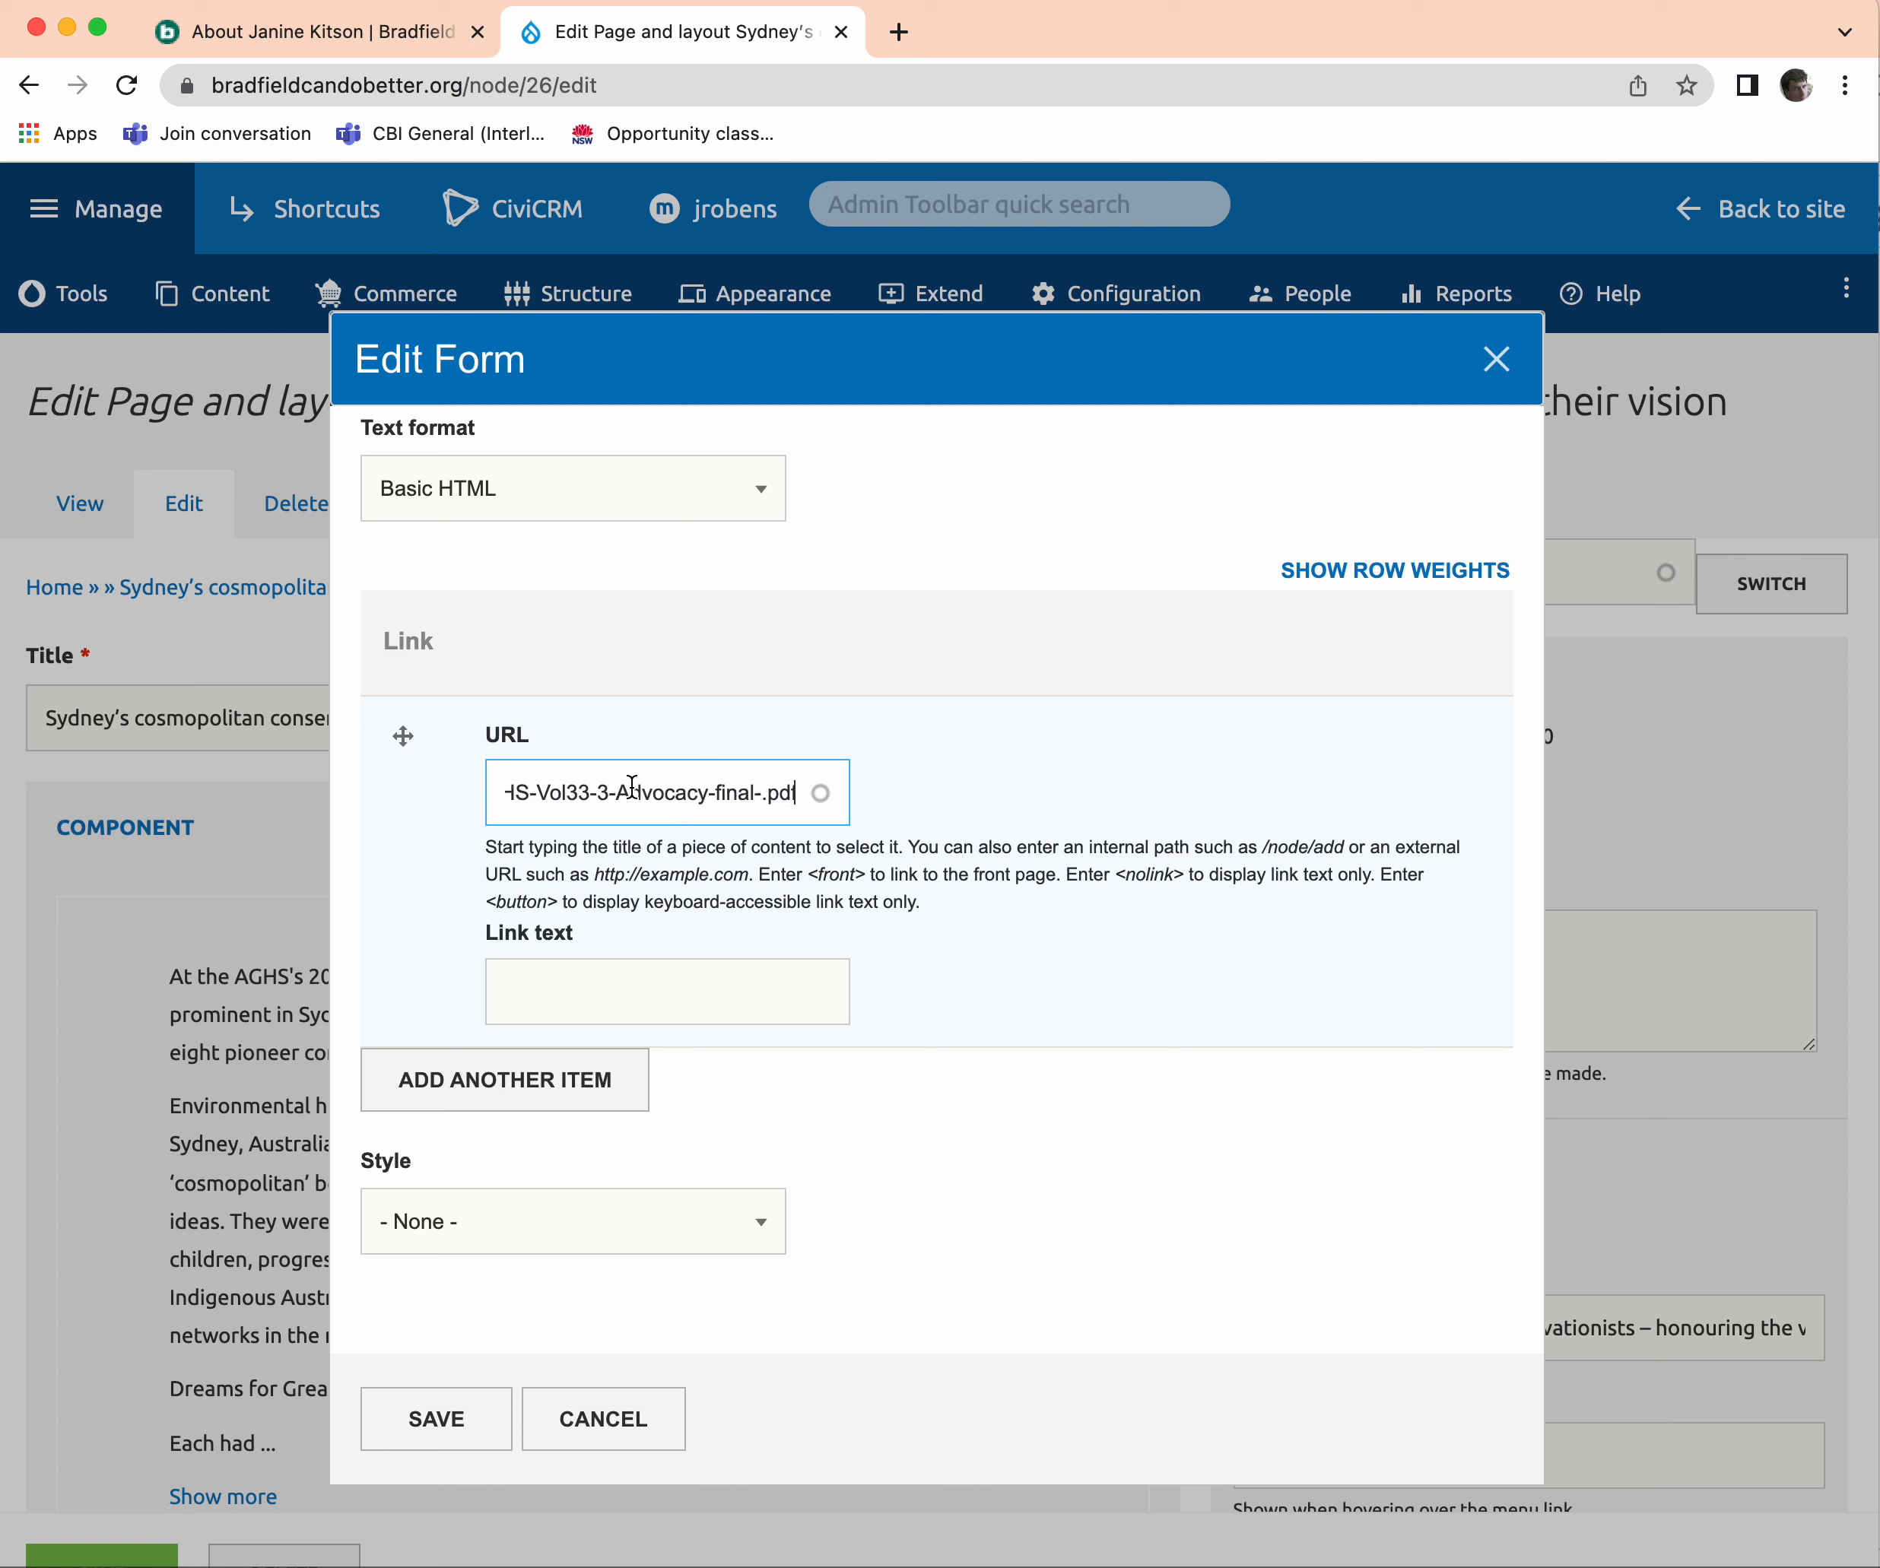
click(630, 788)
drag(630, 789, 389, 796)
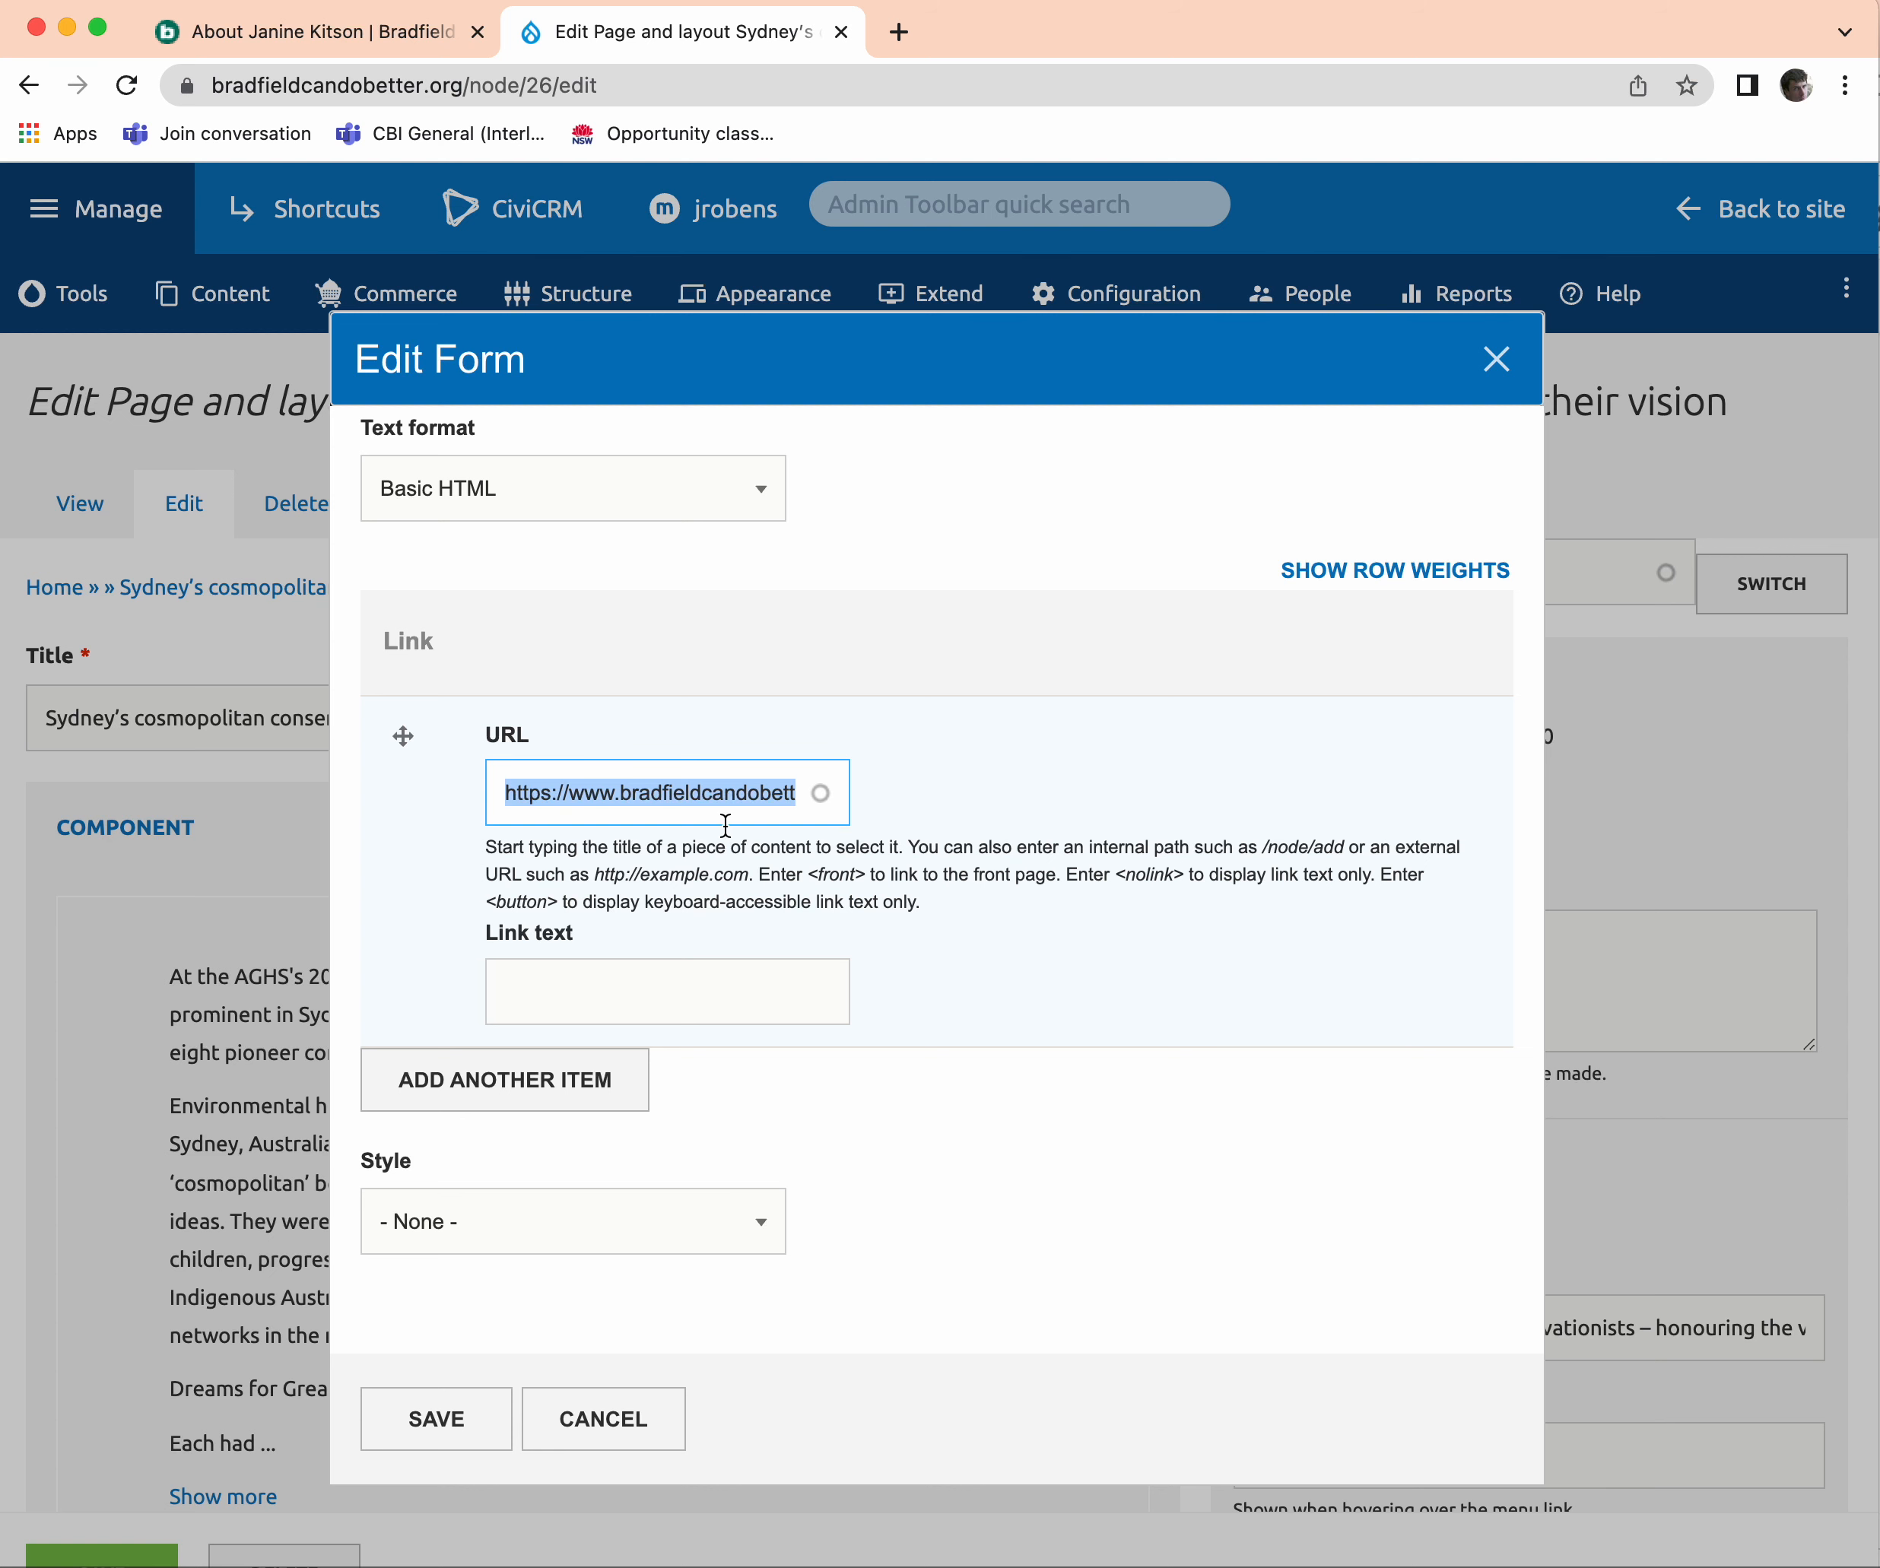
click(753, 807)
Open AGHS-Vol33-3-Advocacy-final-.pdf from Finder in Preview and copy "Sydney's cosmopolitan conservationists" from the article heading on page 2.
click(705, 974)
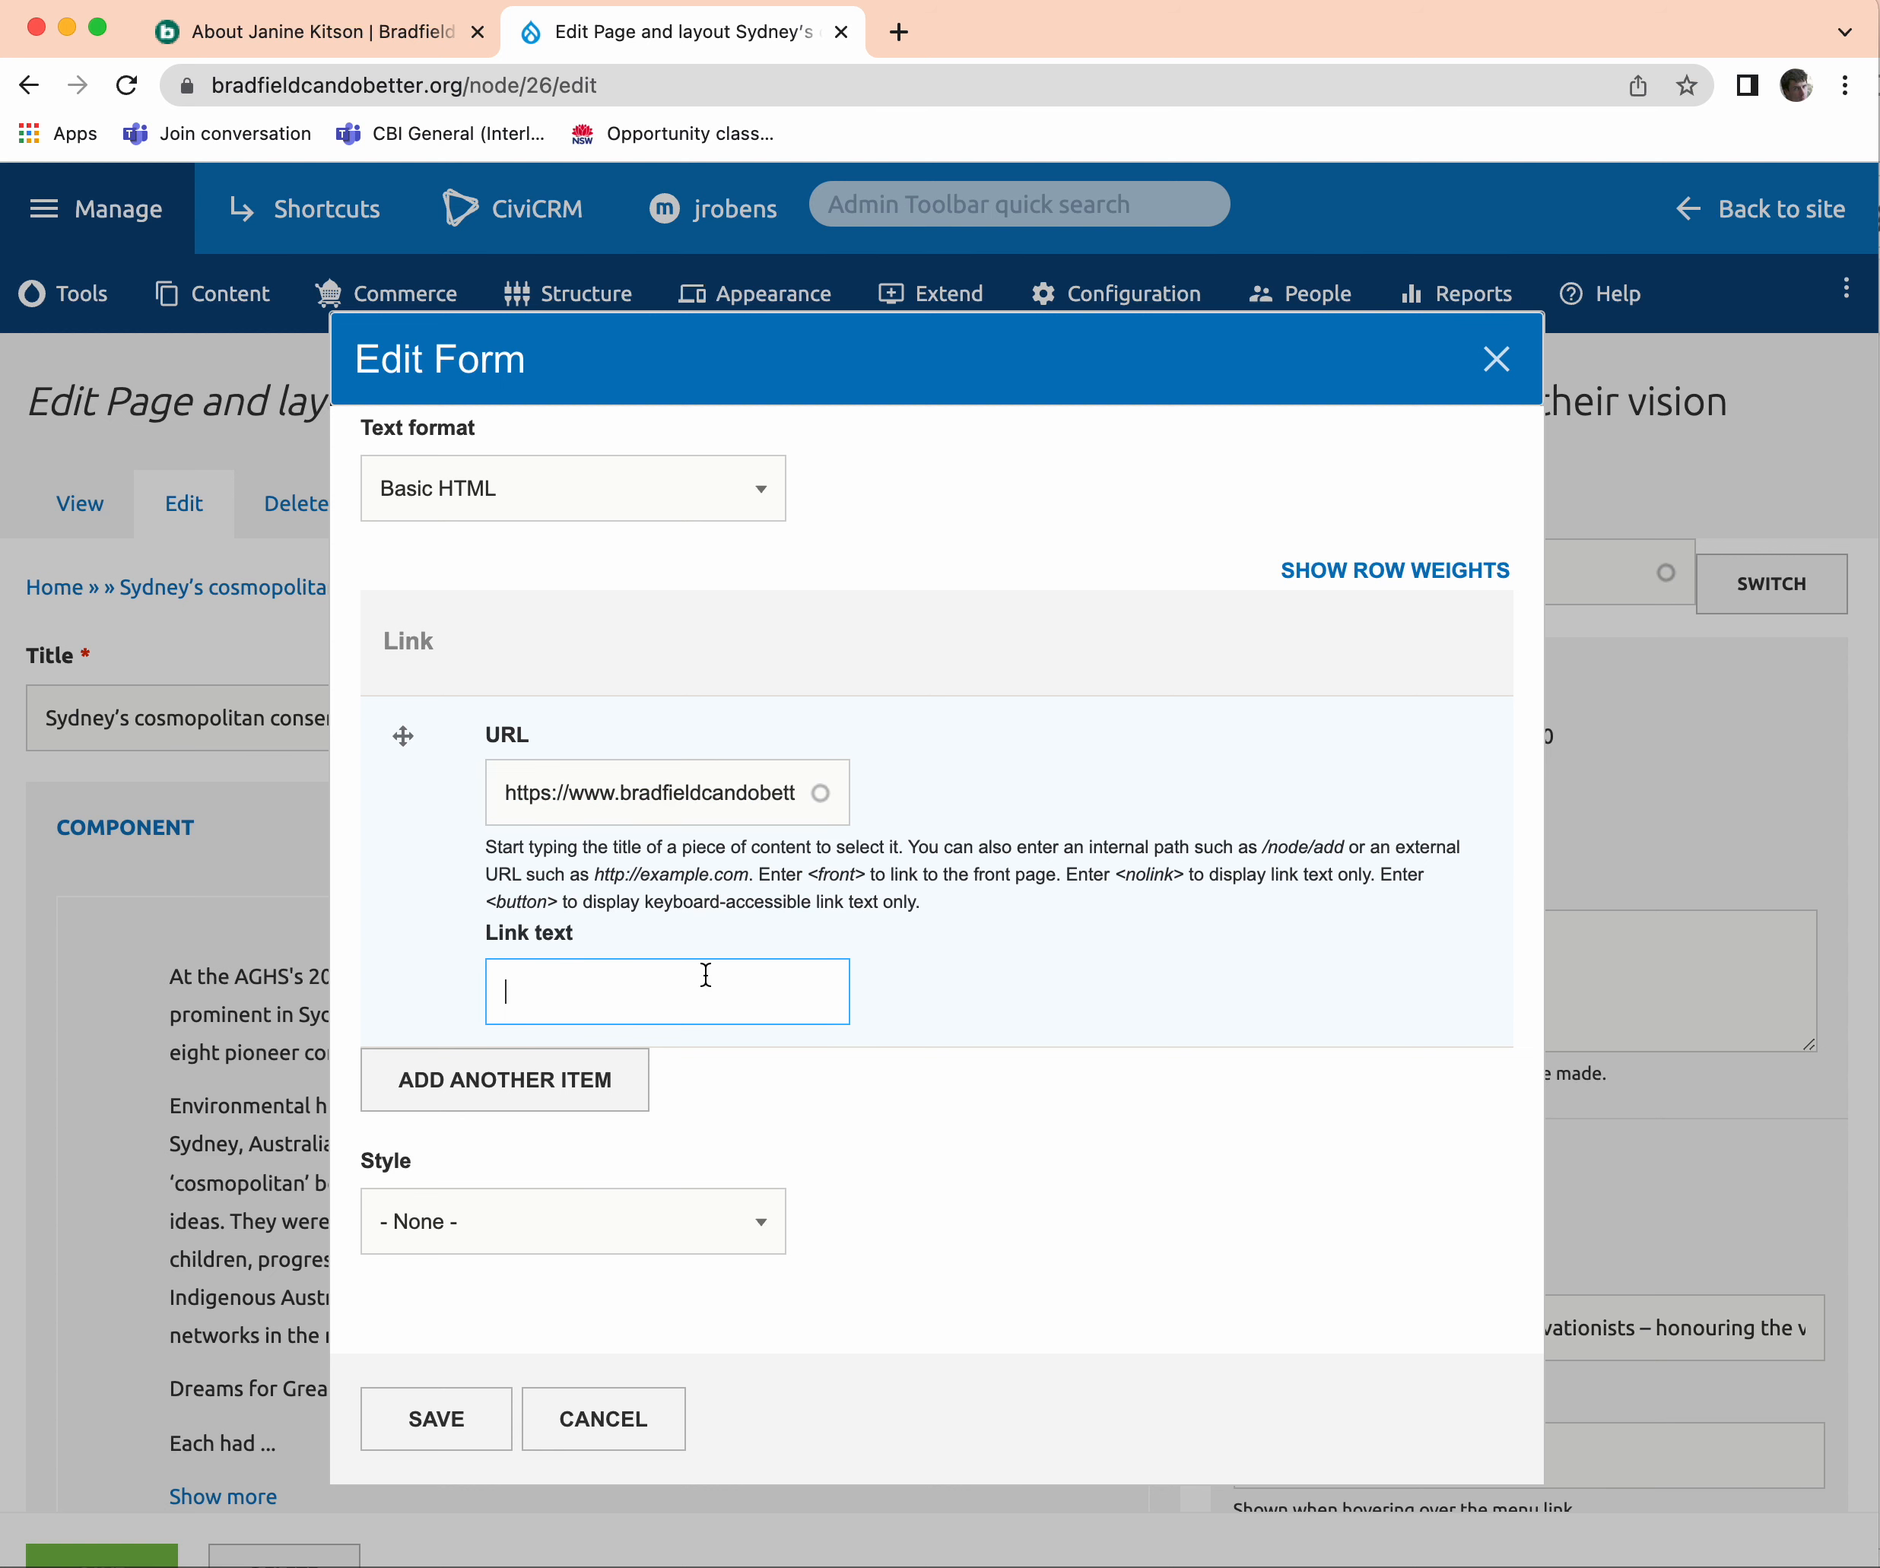
key(super+Tab)
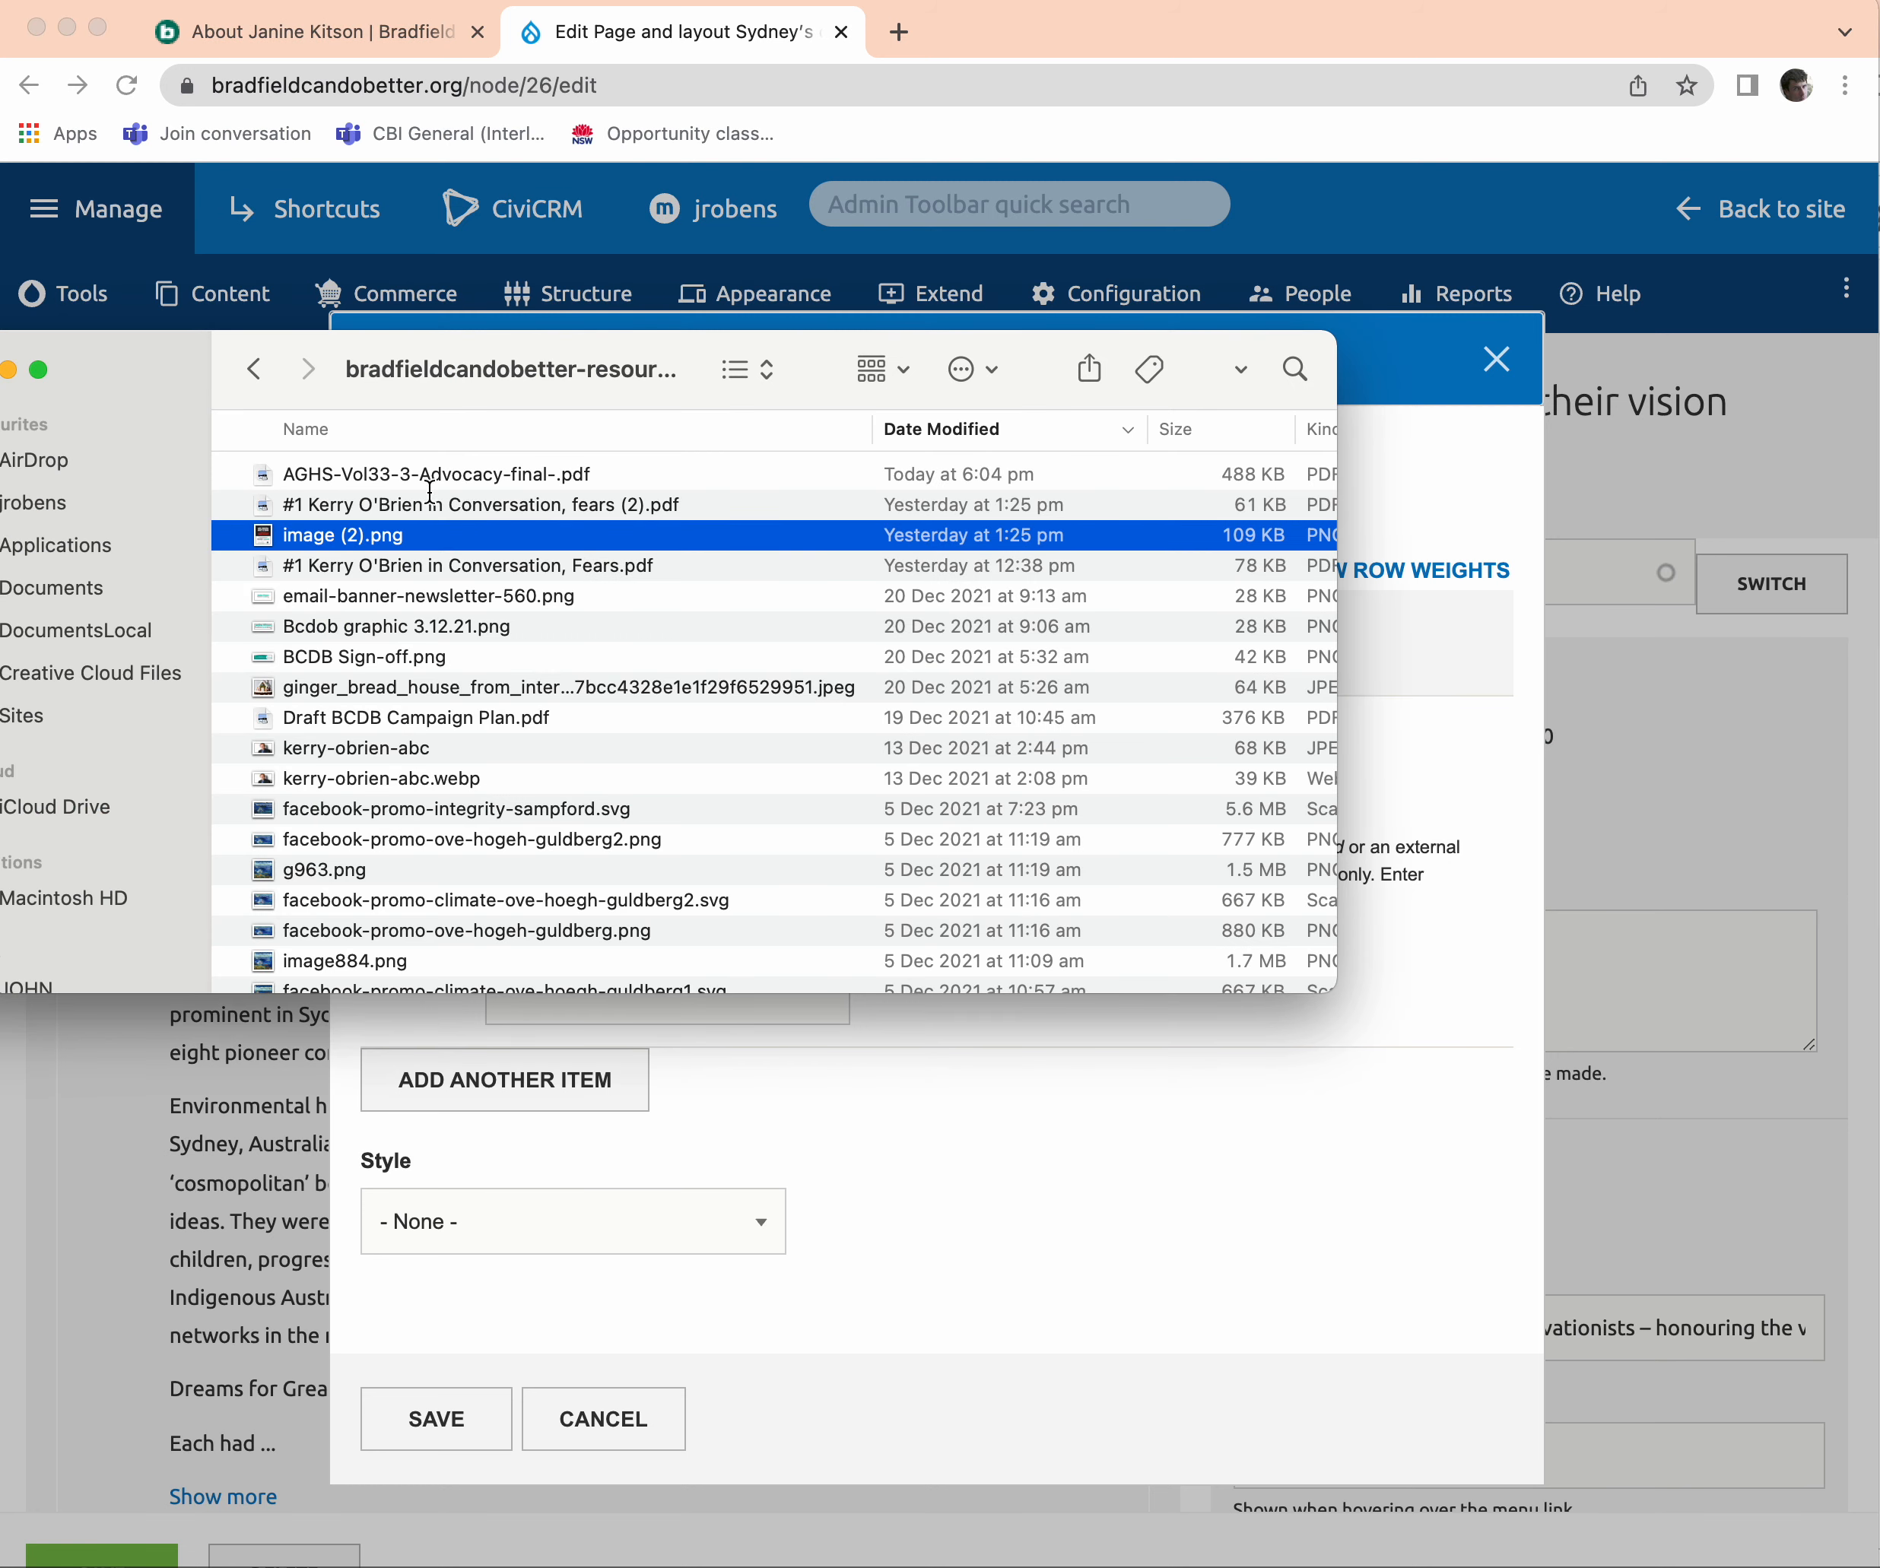
double_click(428, 475)
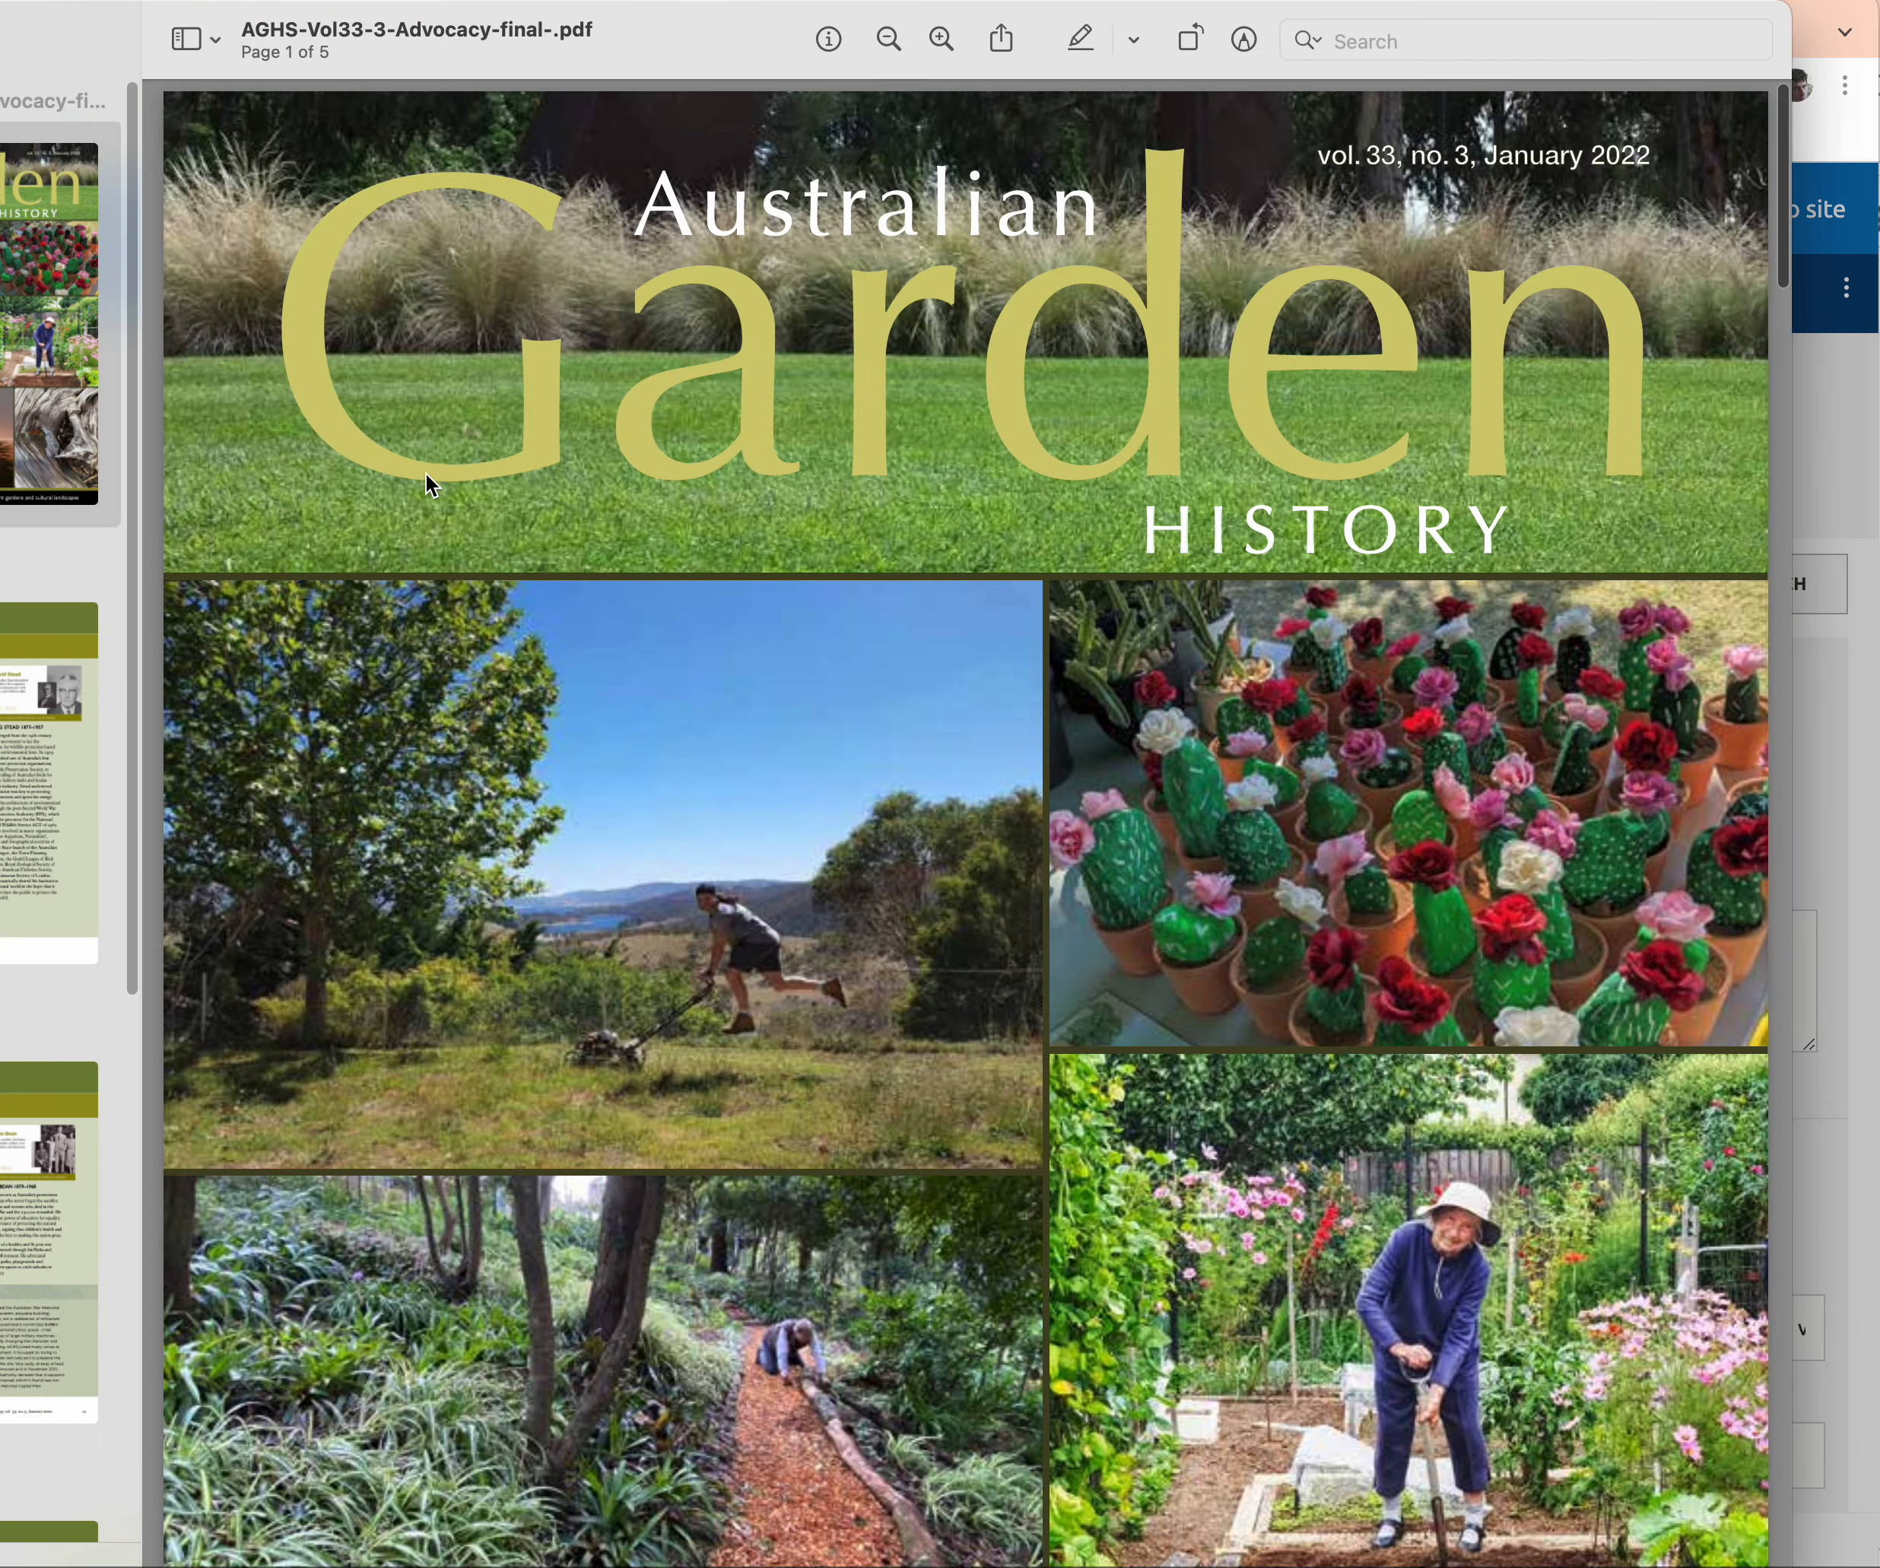
key(super+Tab)
click(1403, 397)
scroll(1059, 852, down, 15)
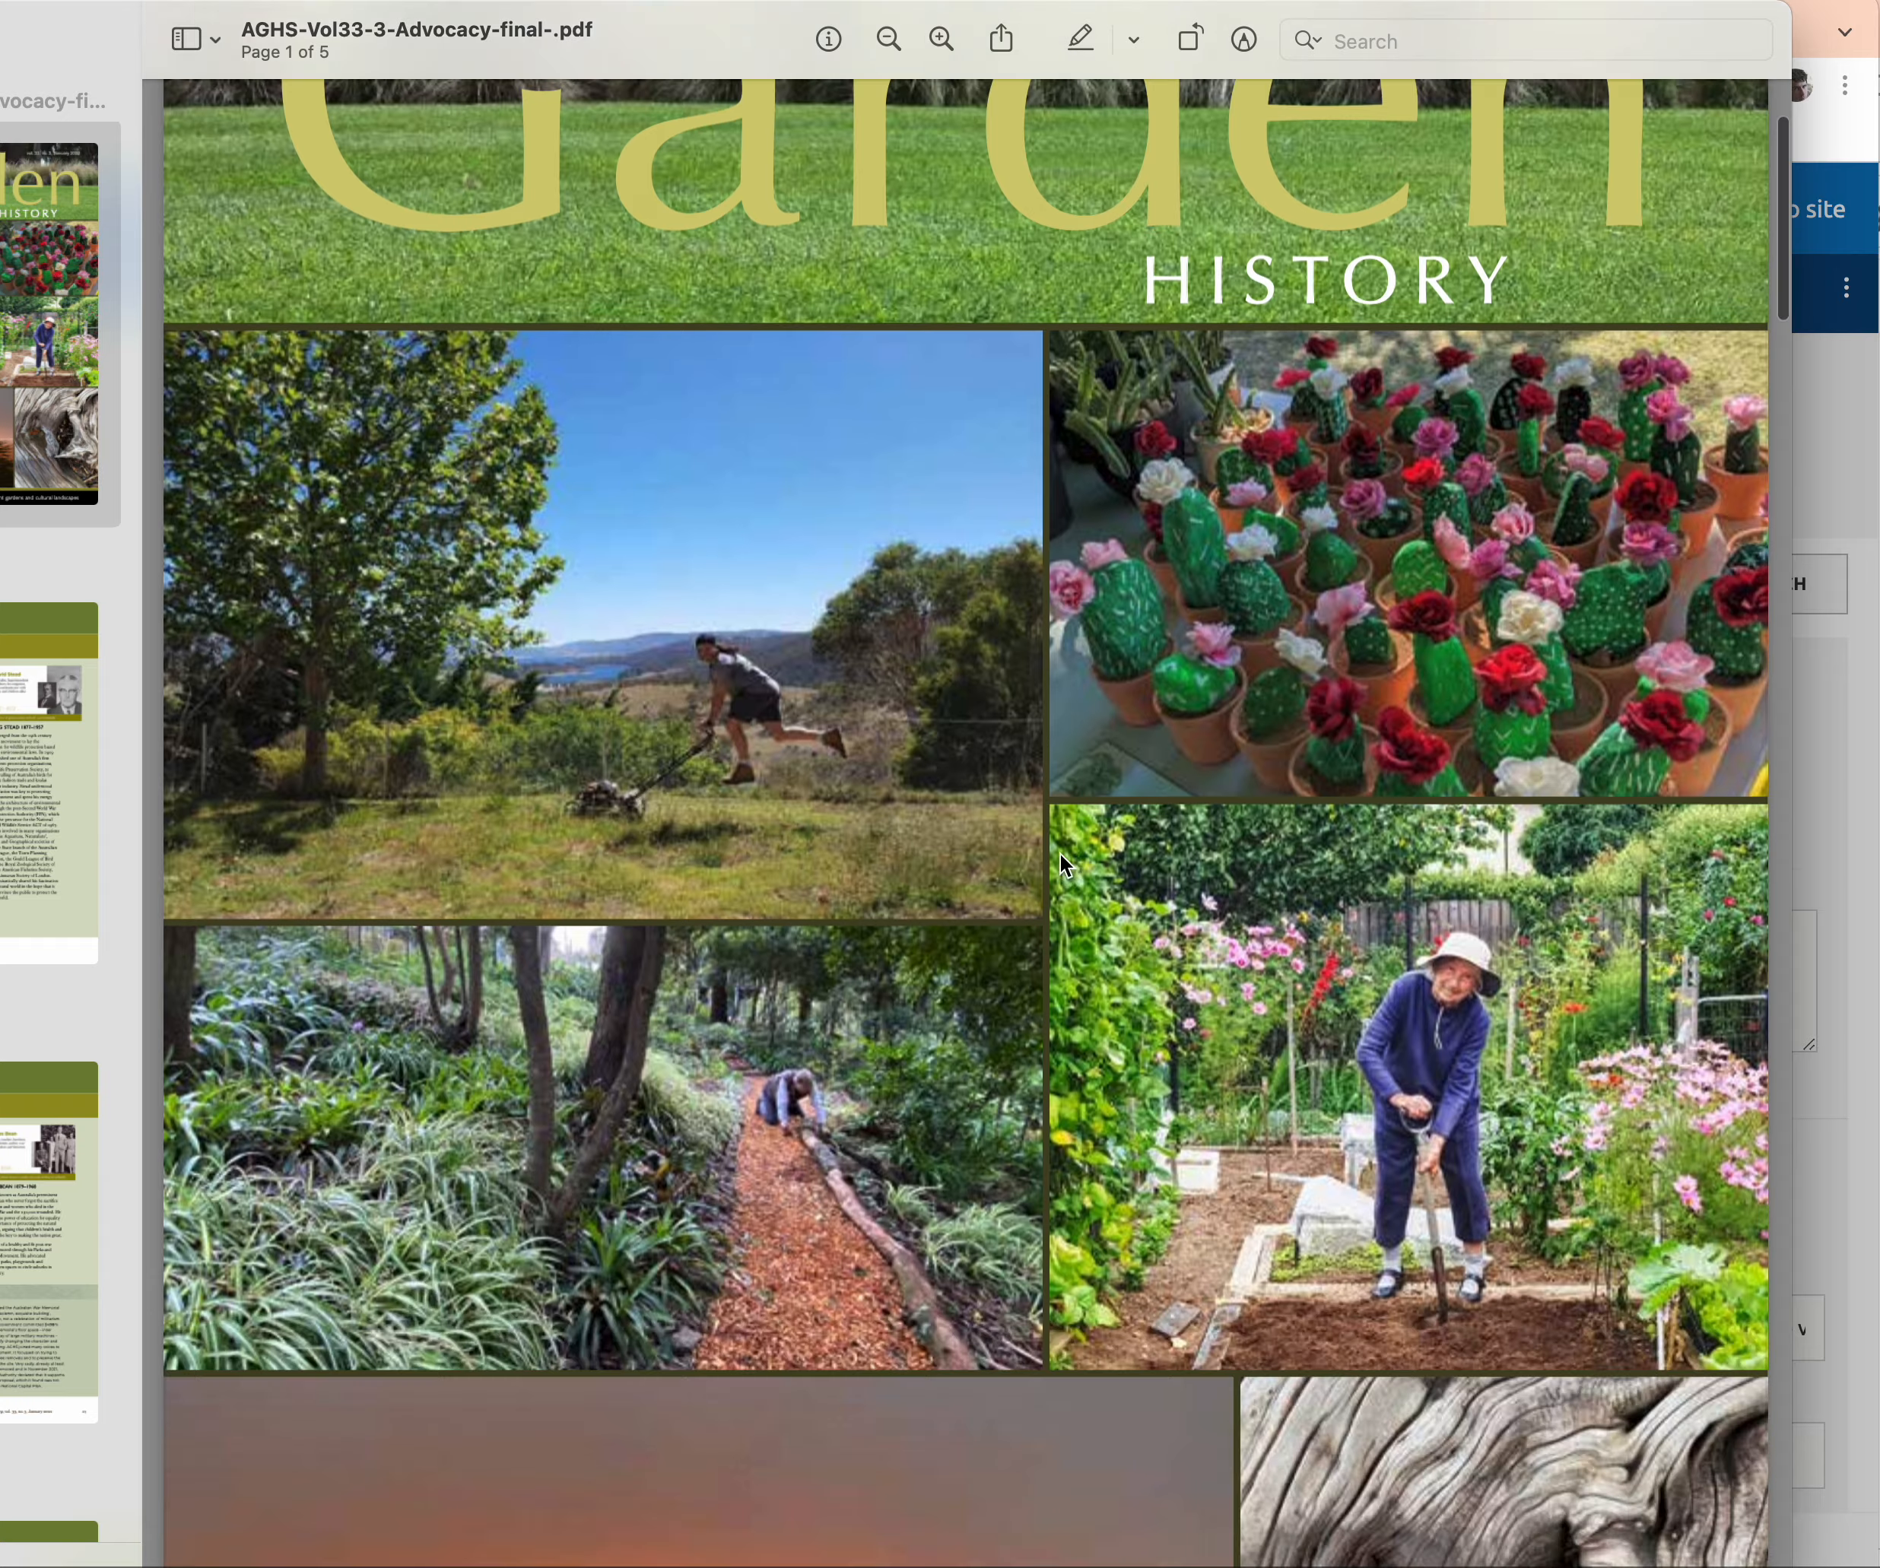
scroll(1066, 850, down, 3)
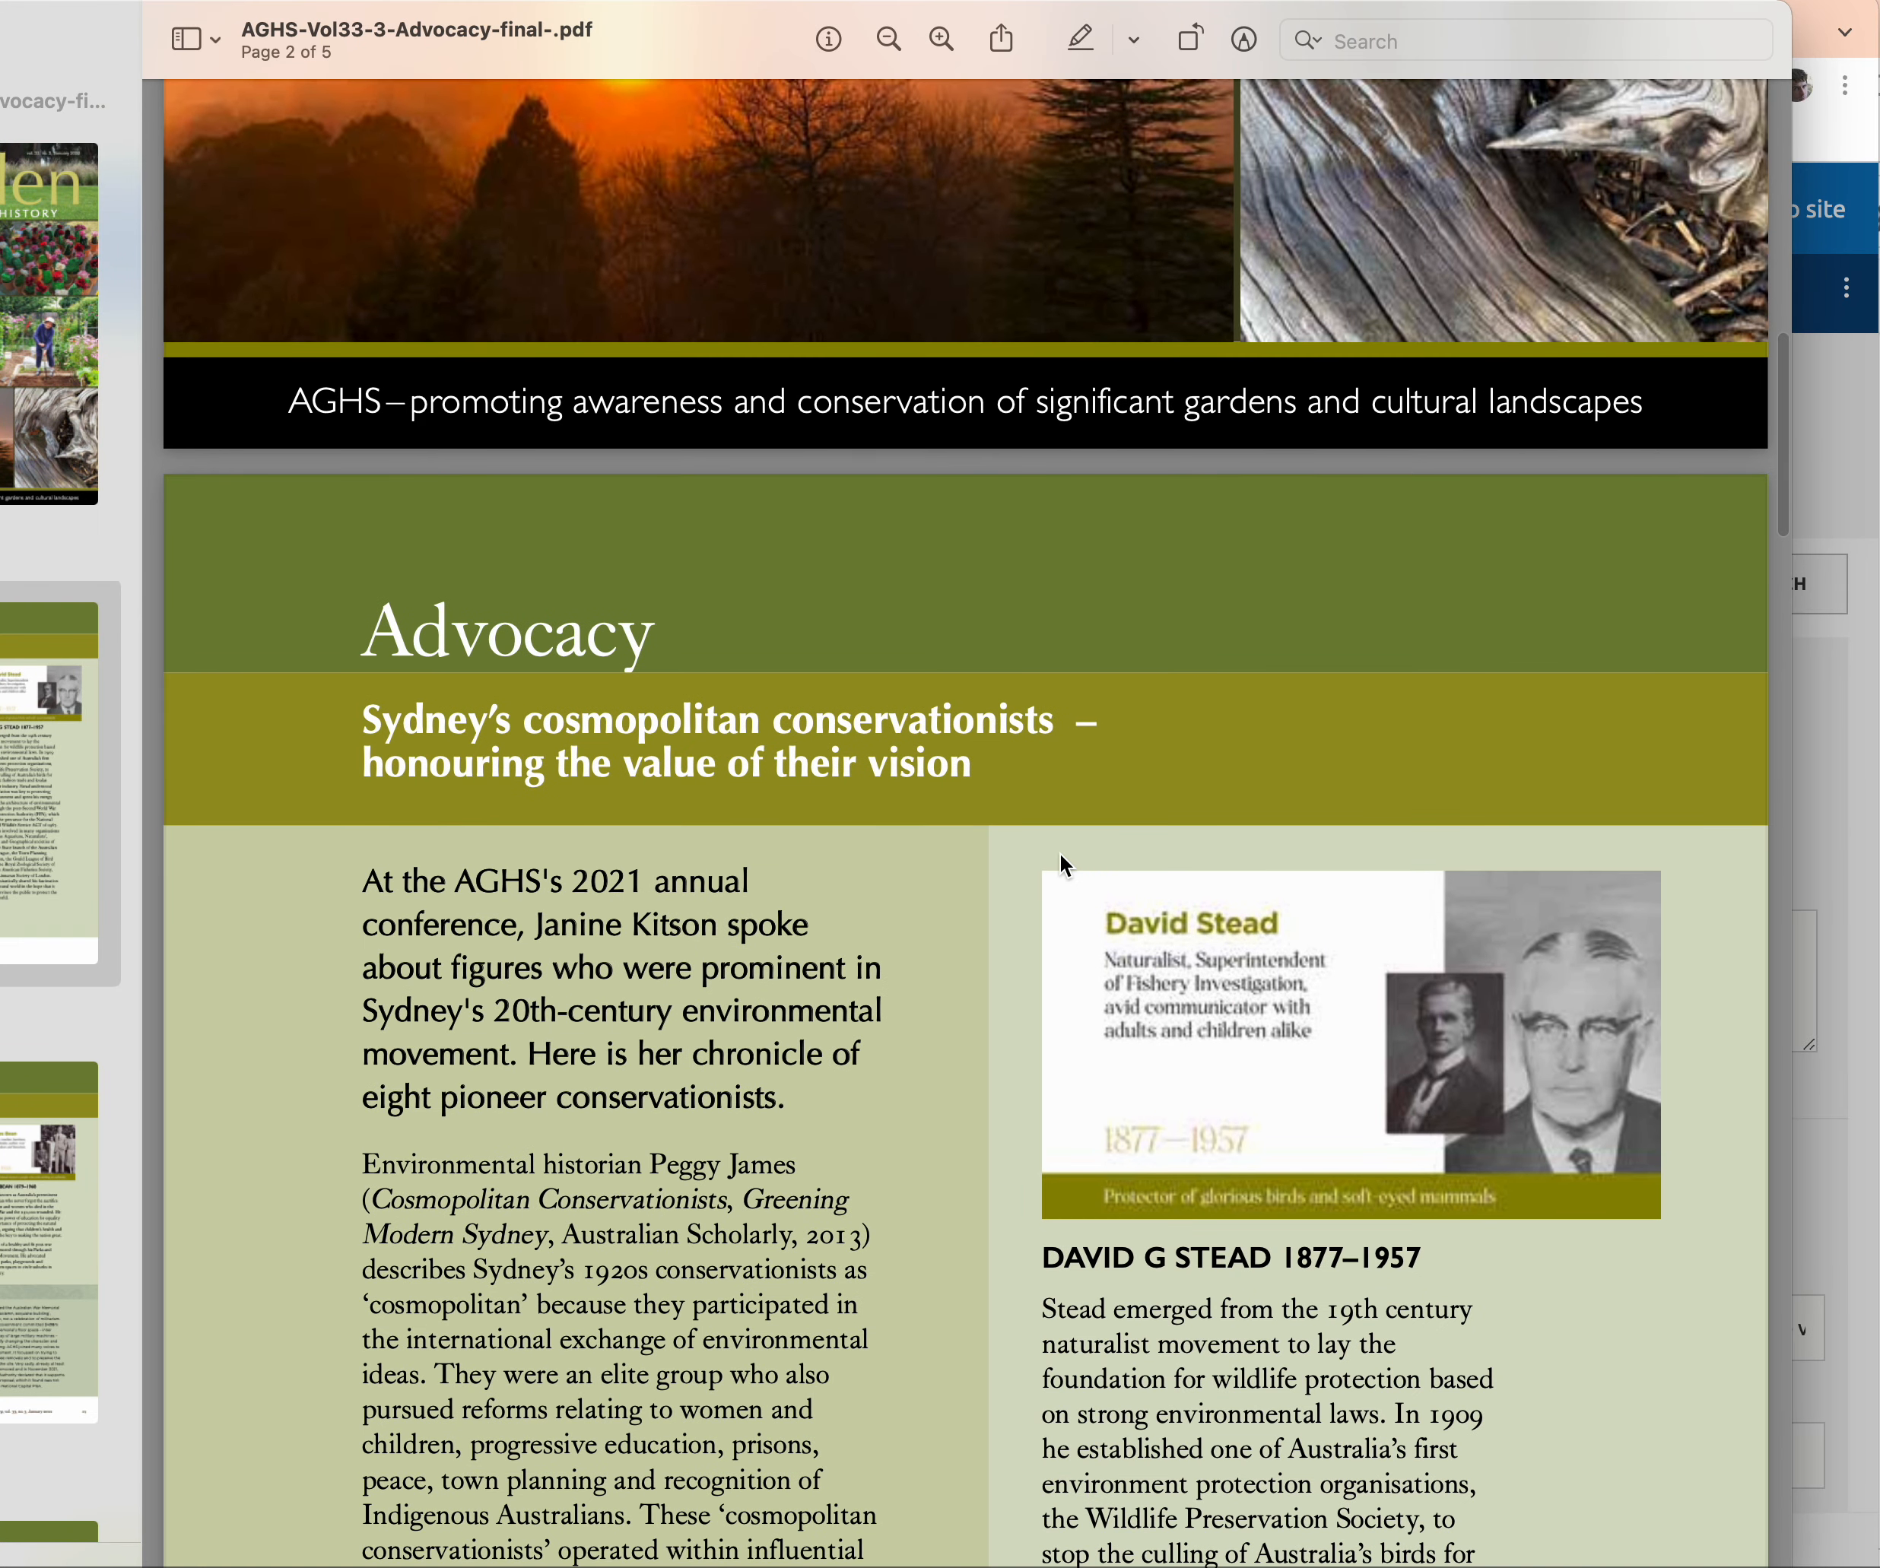
drag(1054, 718, 365, 717)
key(super+c)
Switch back to Chrome, paste "Sydney's cosmopolitan conservationists" as the link text, and save the text component.
key(super+Tab)
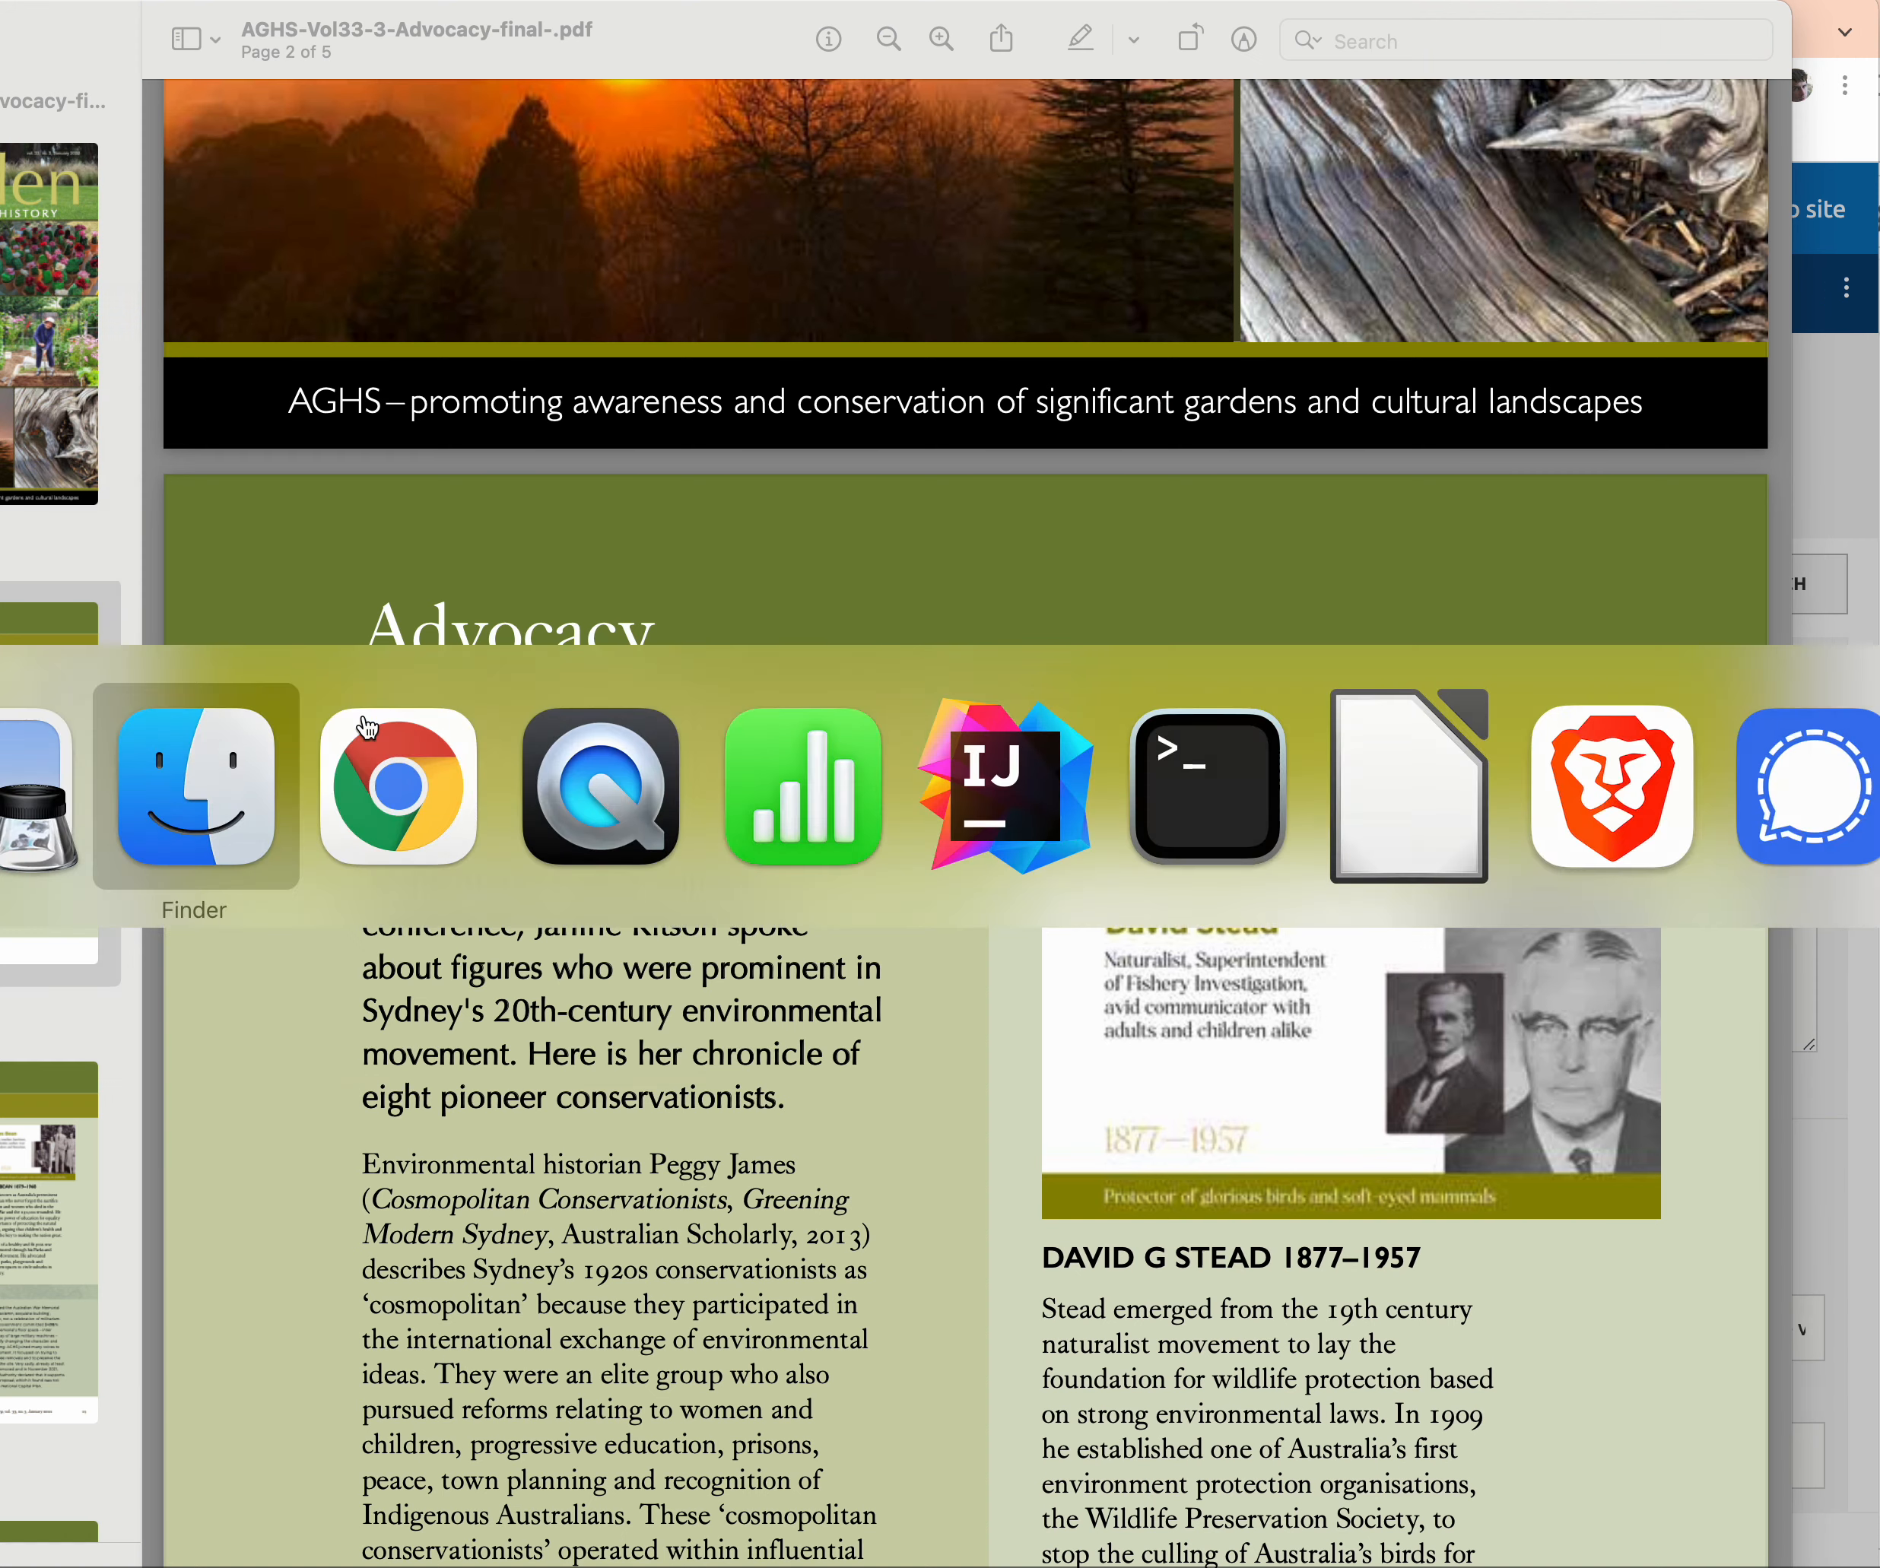
key(super+Tab)
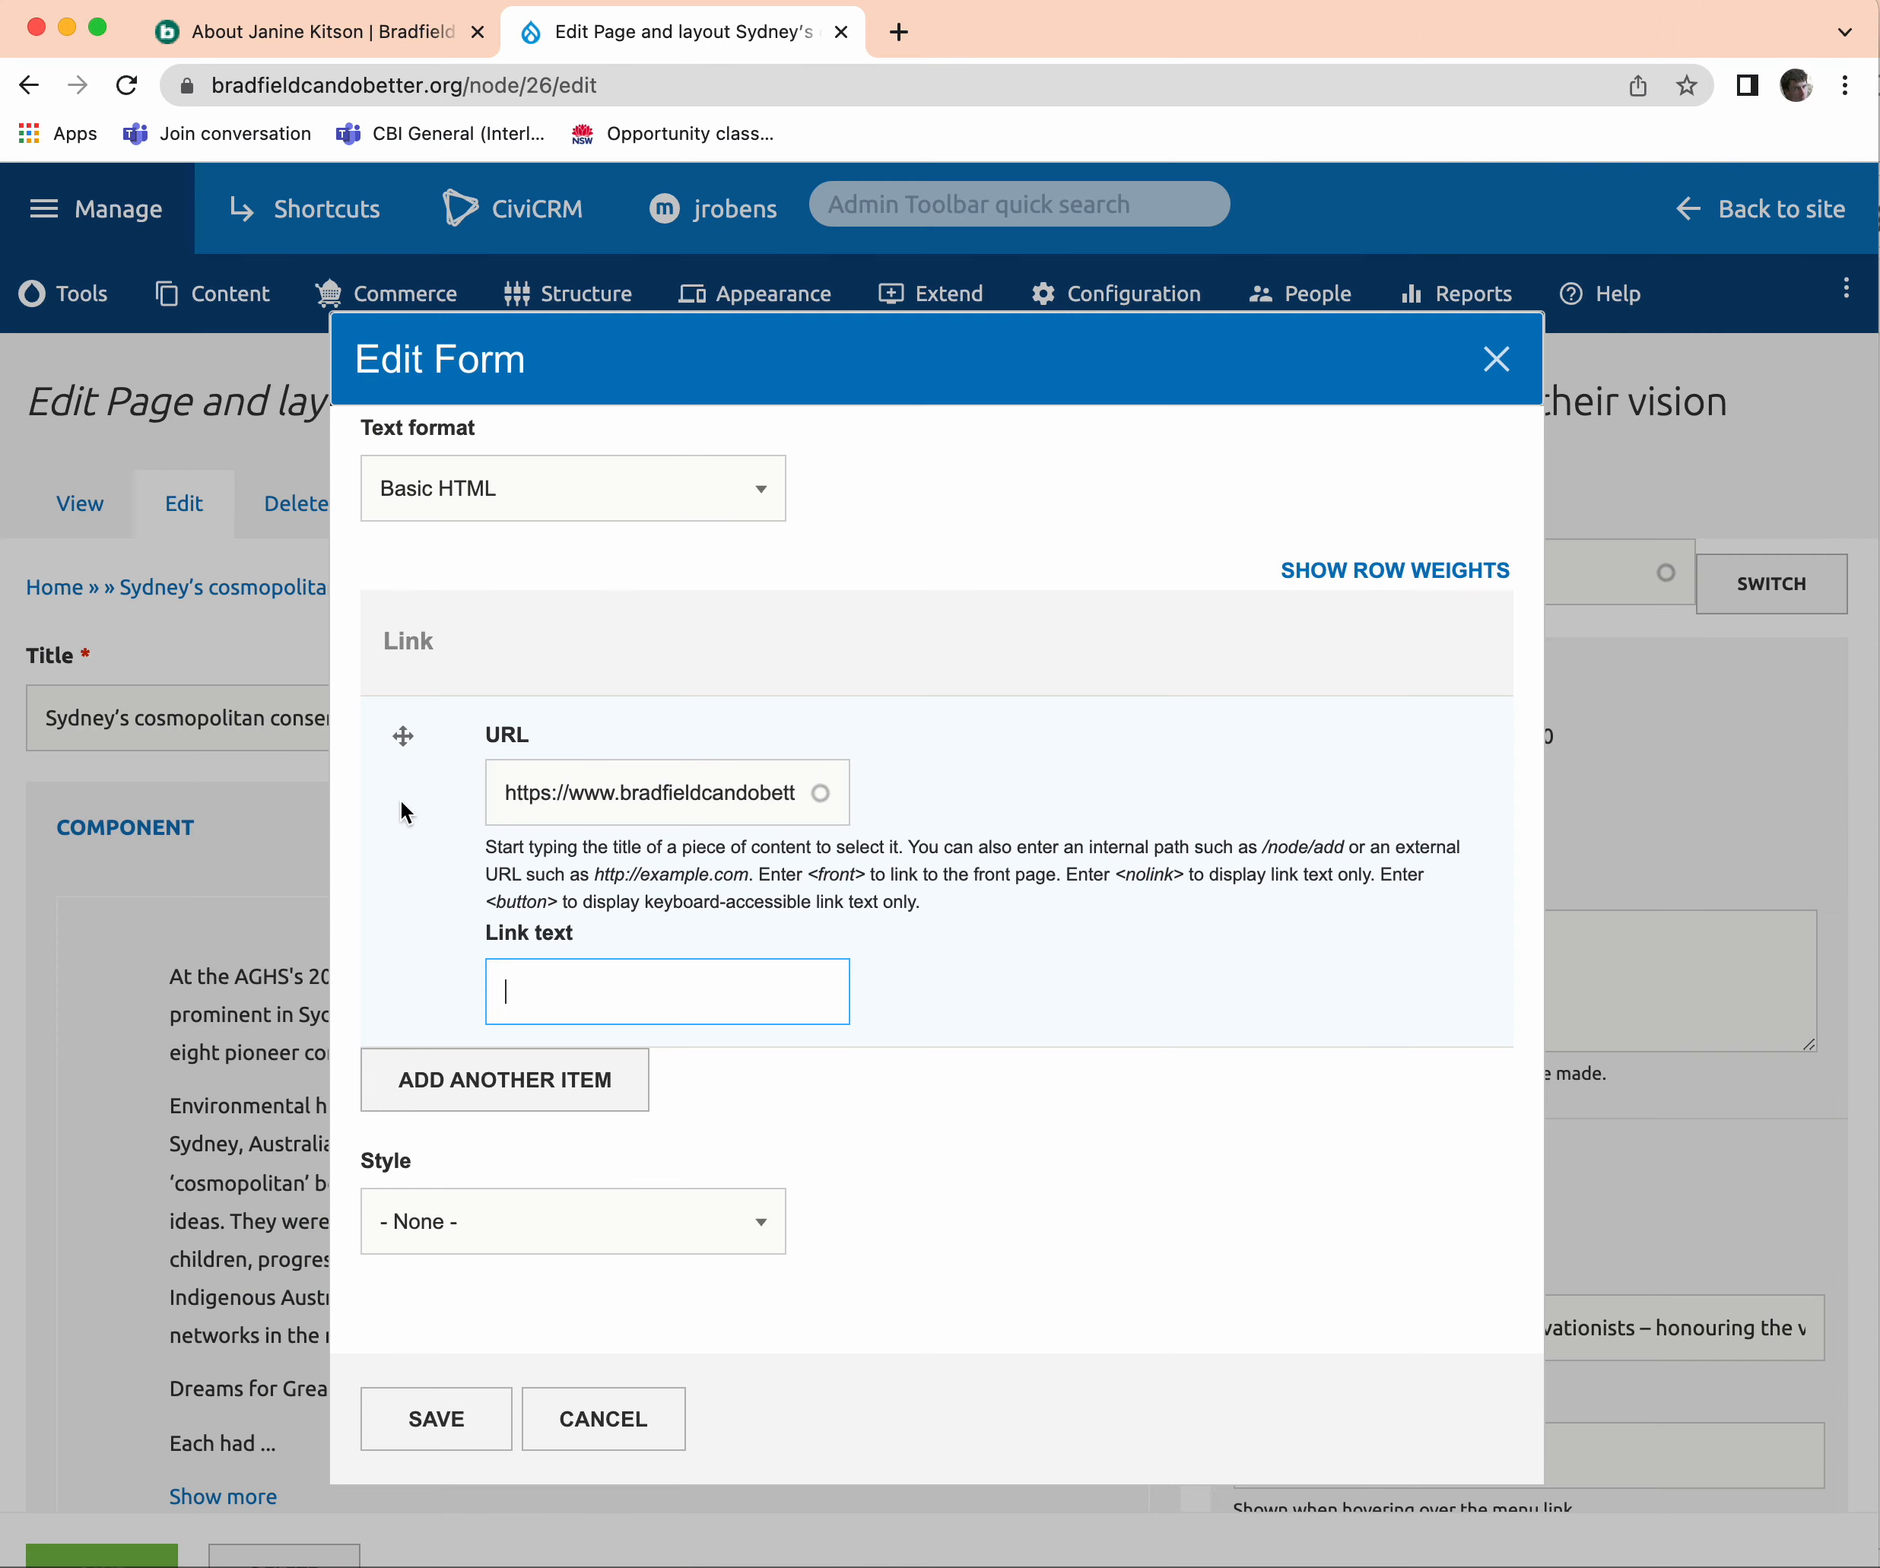
key(super+v)
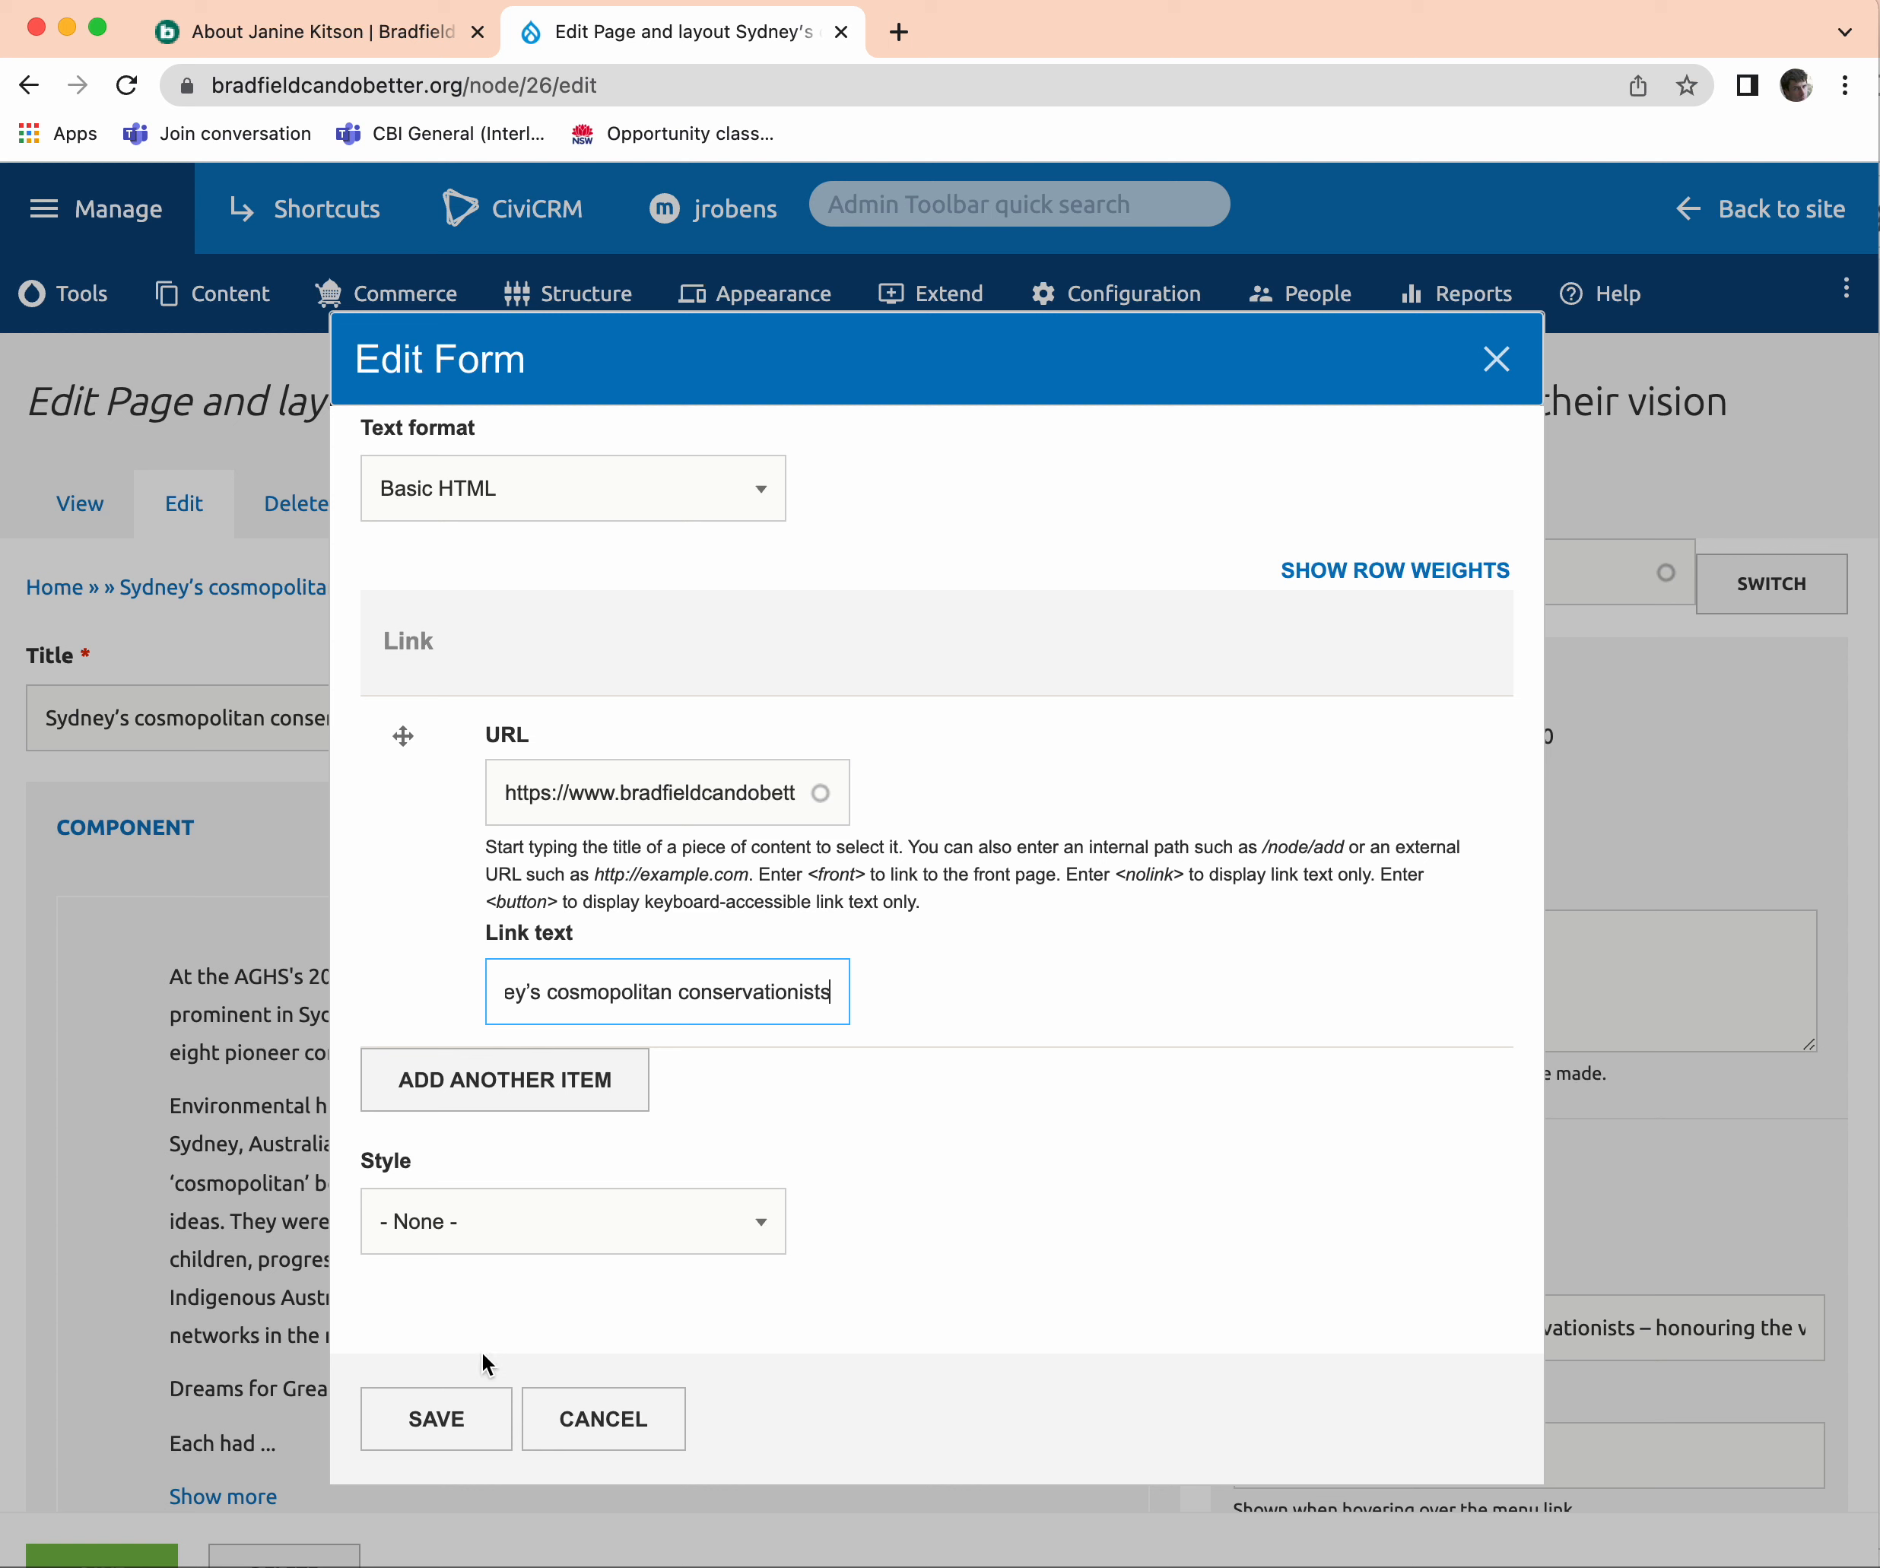
scroll(927, 1225, down, 1)
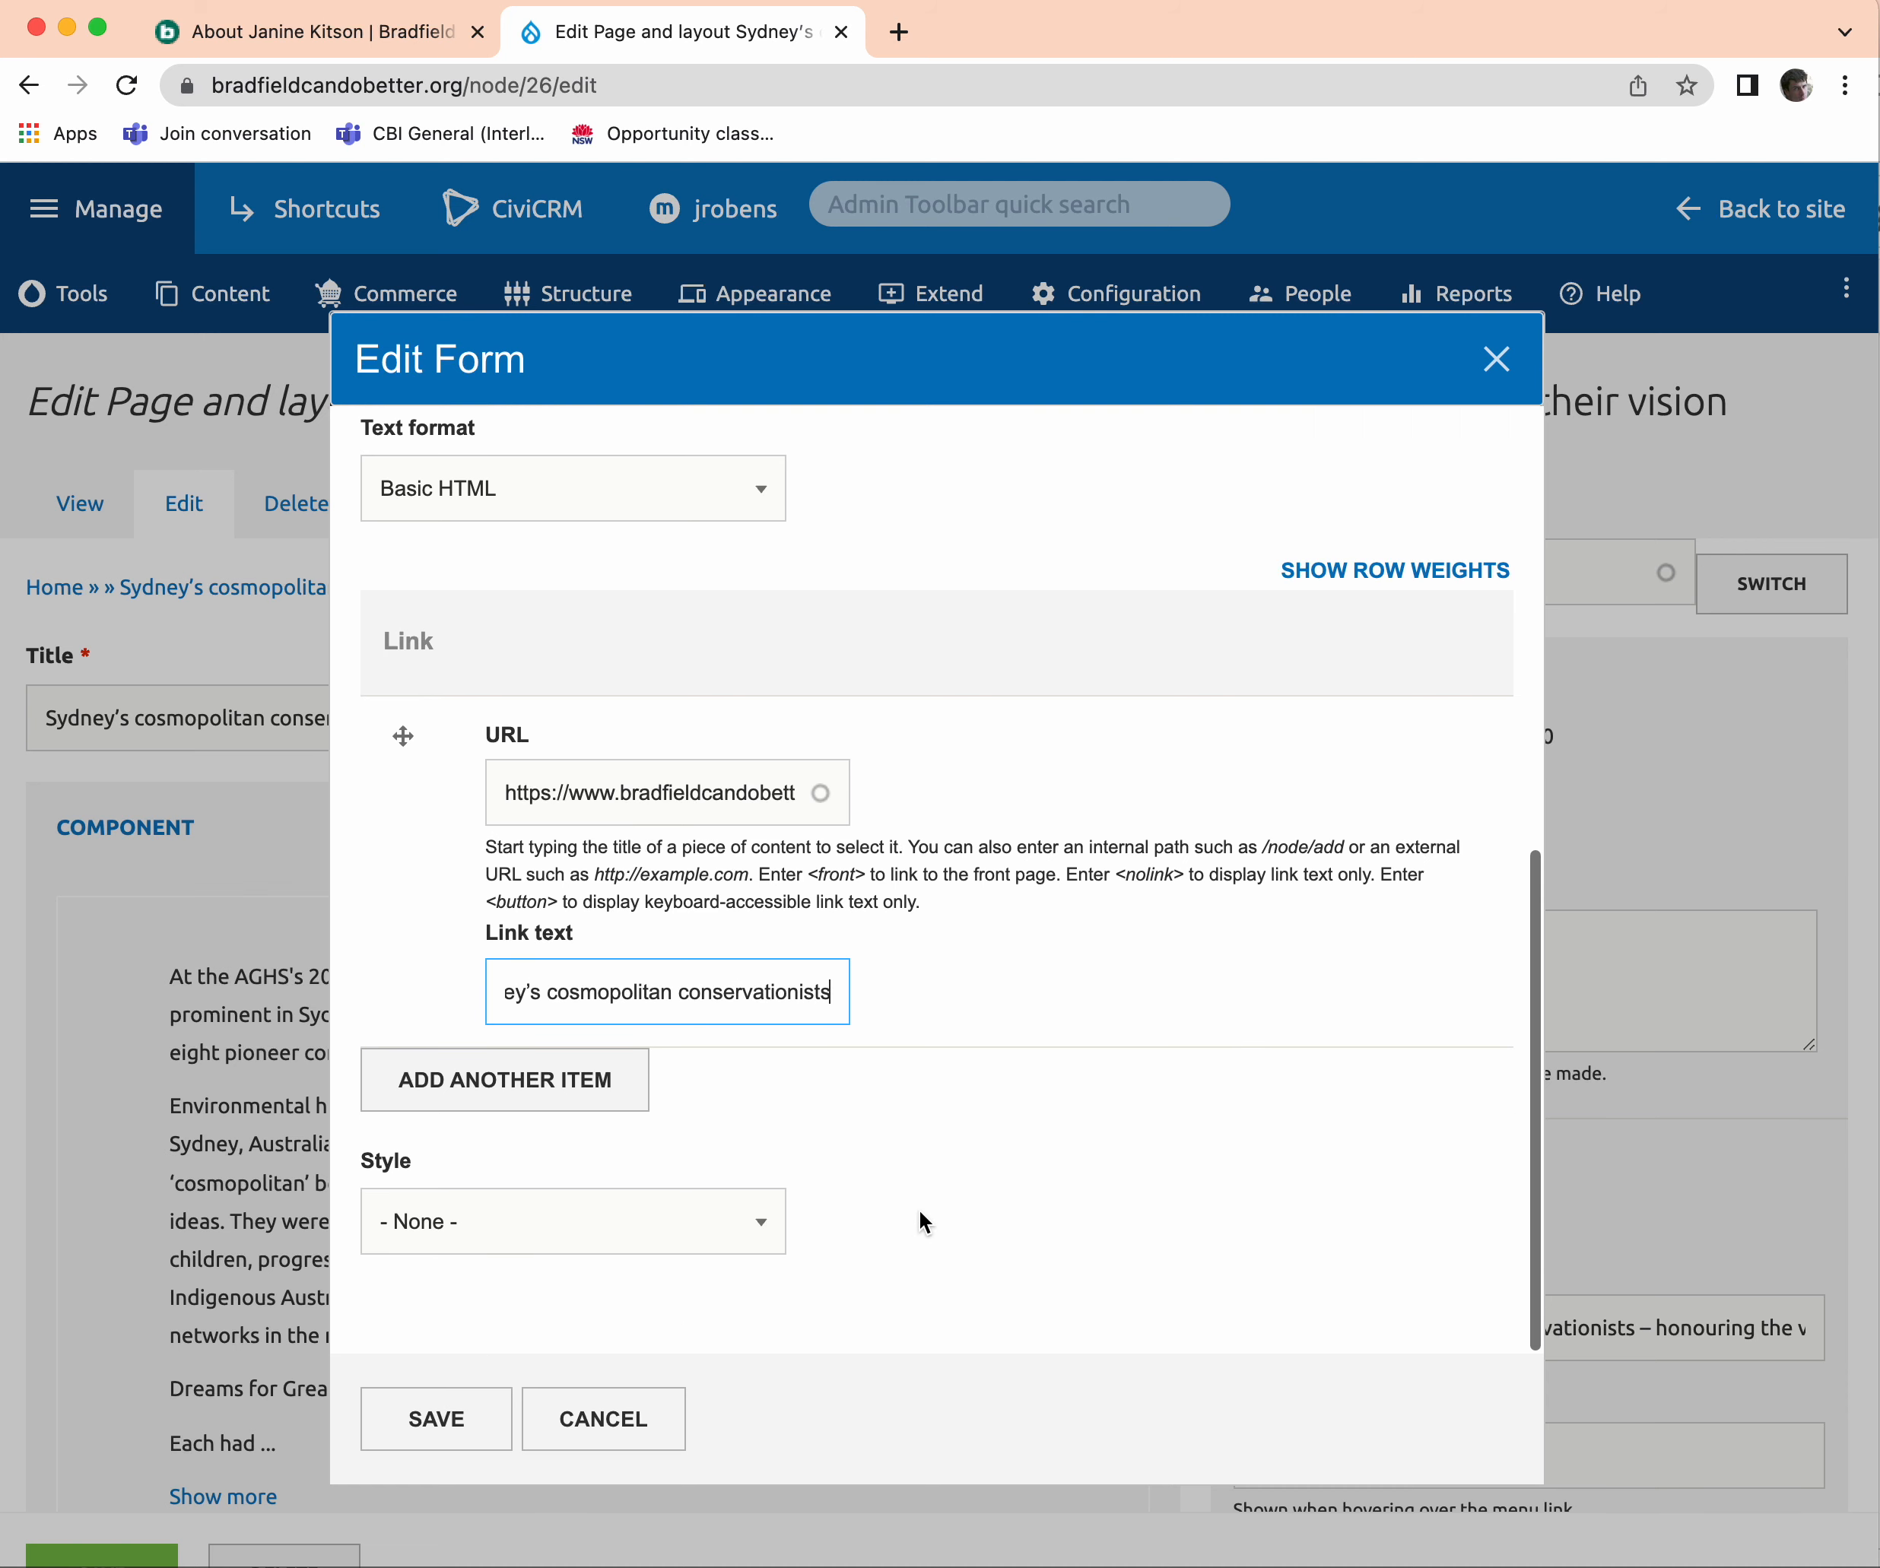
click(452, 1425)
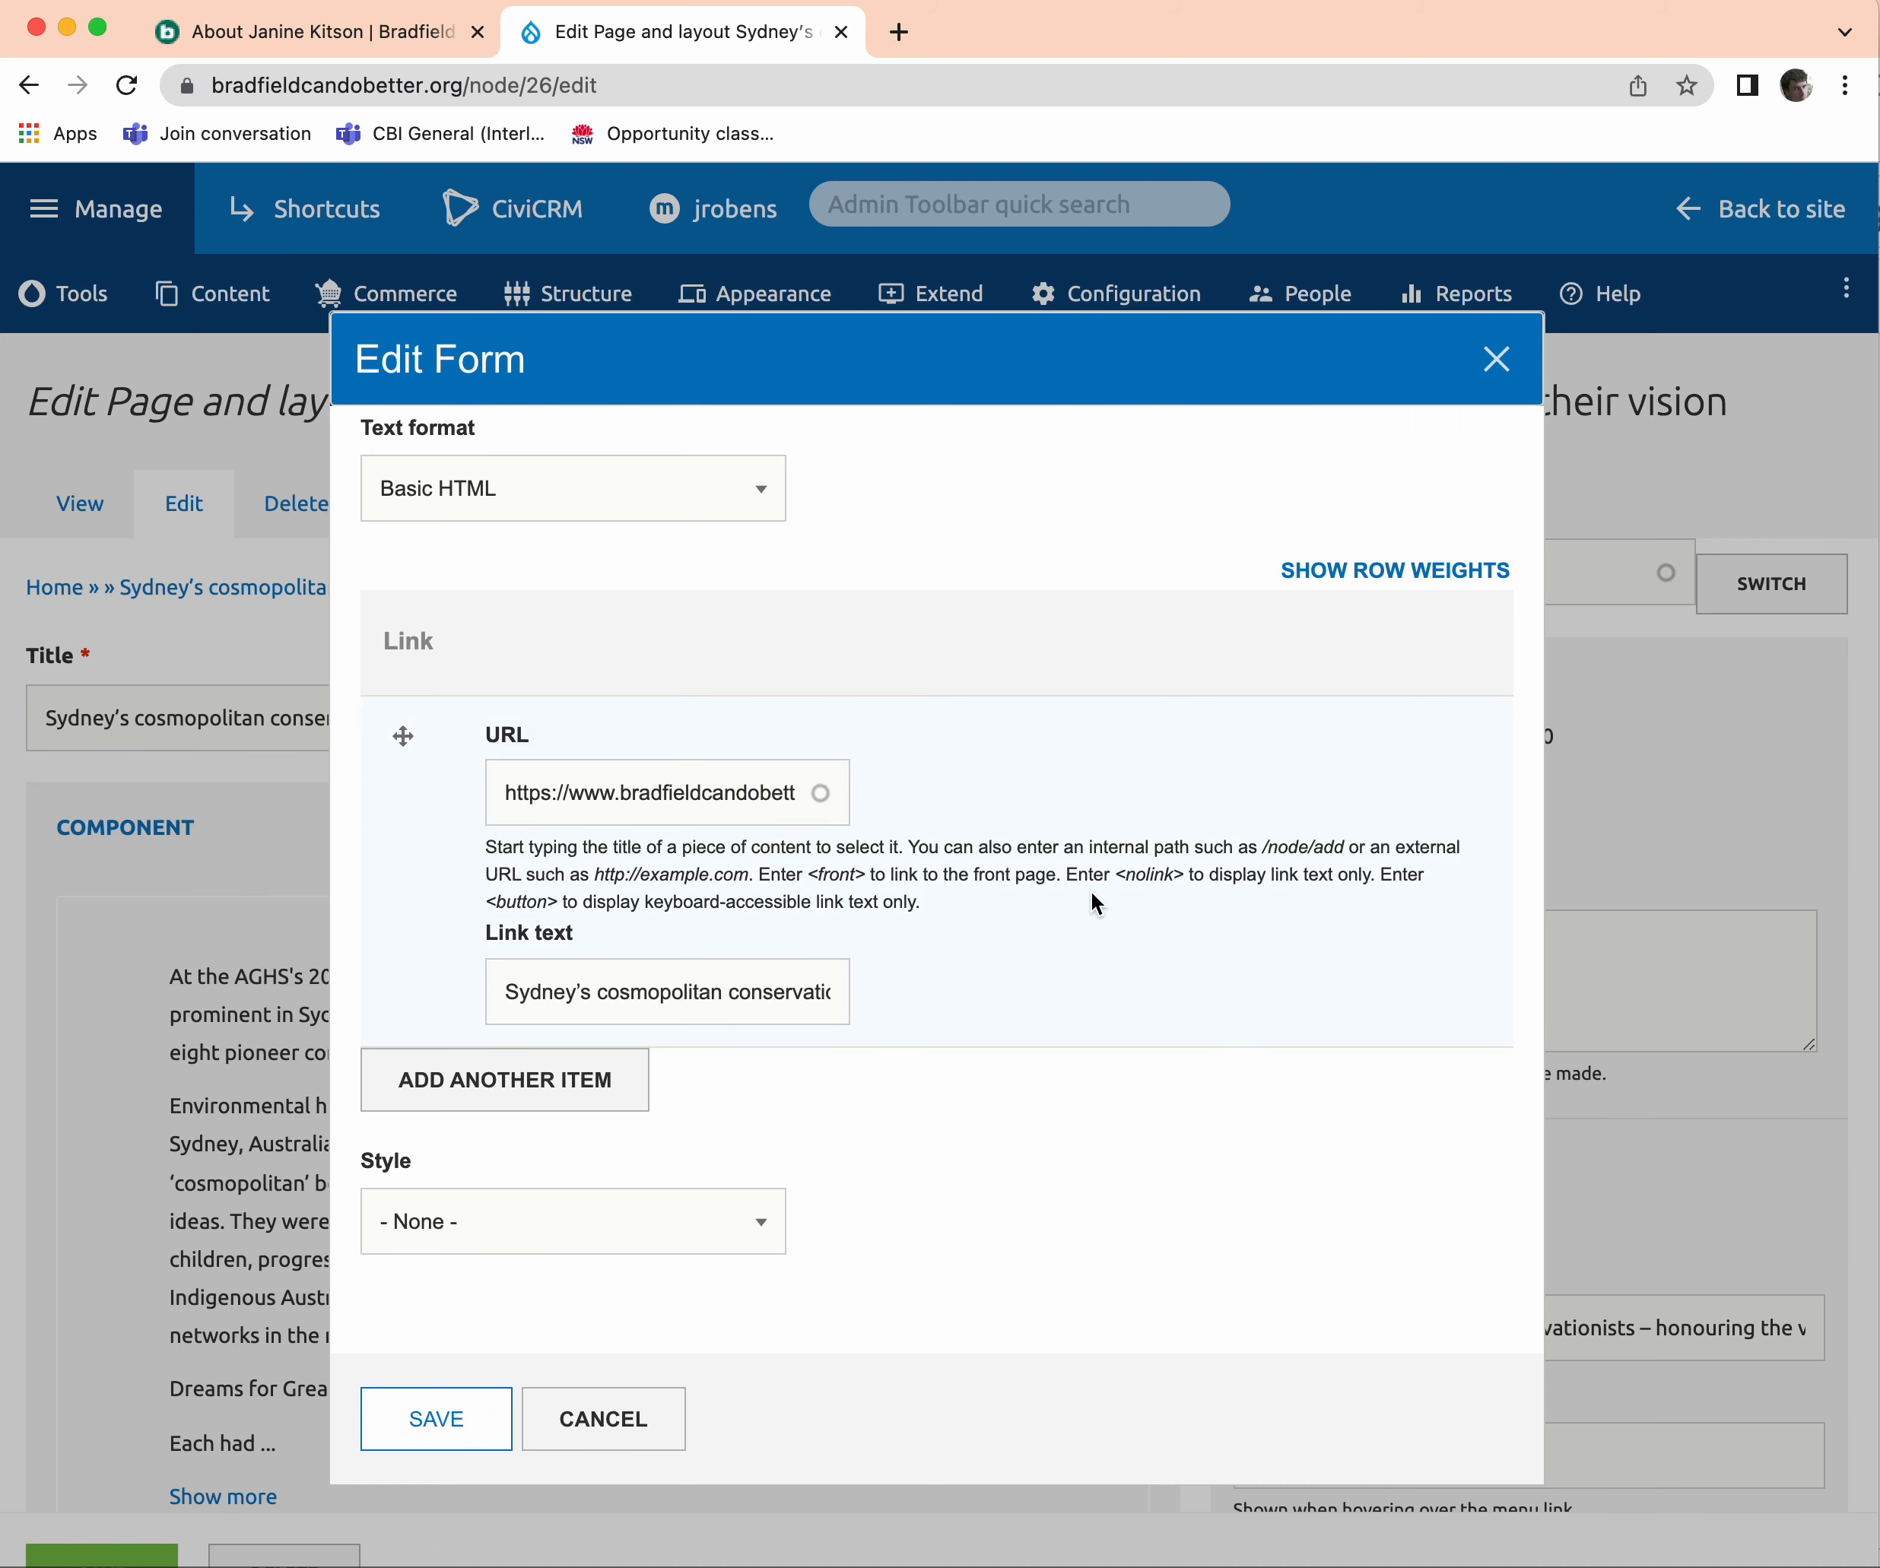
scroll(781, 993, down, 1)
scroll(781, 994, down, 6)
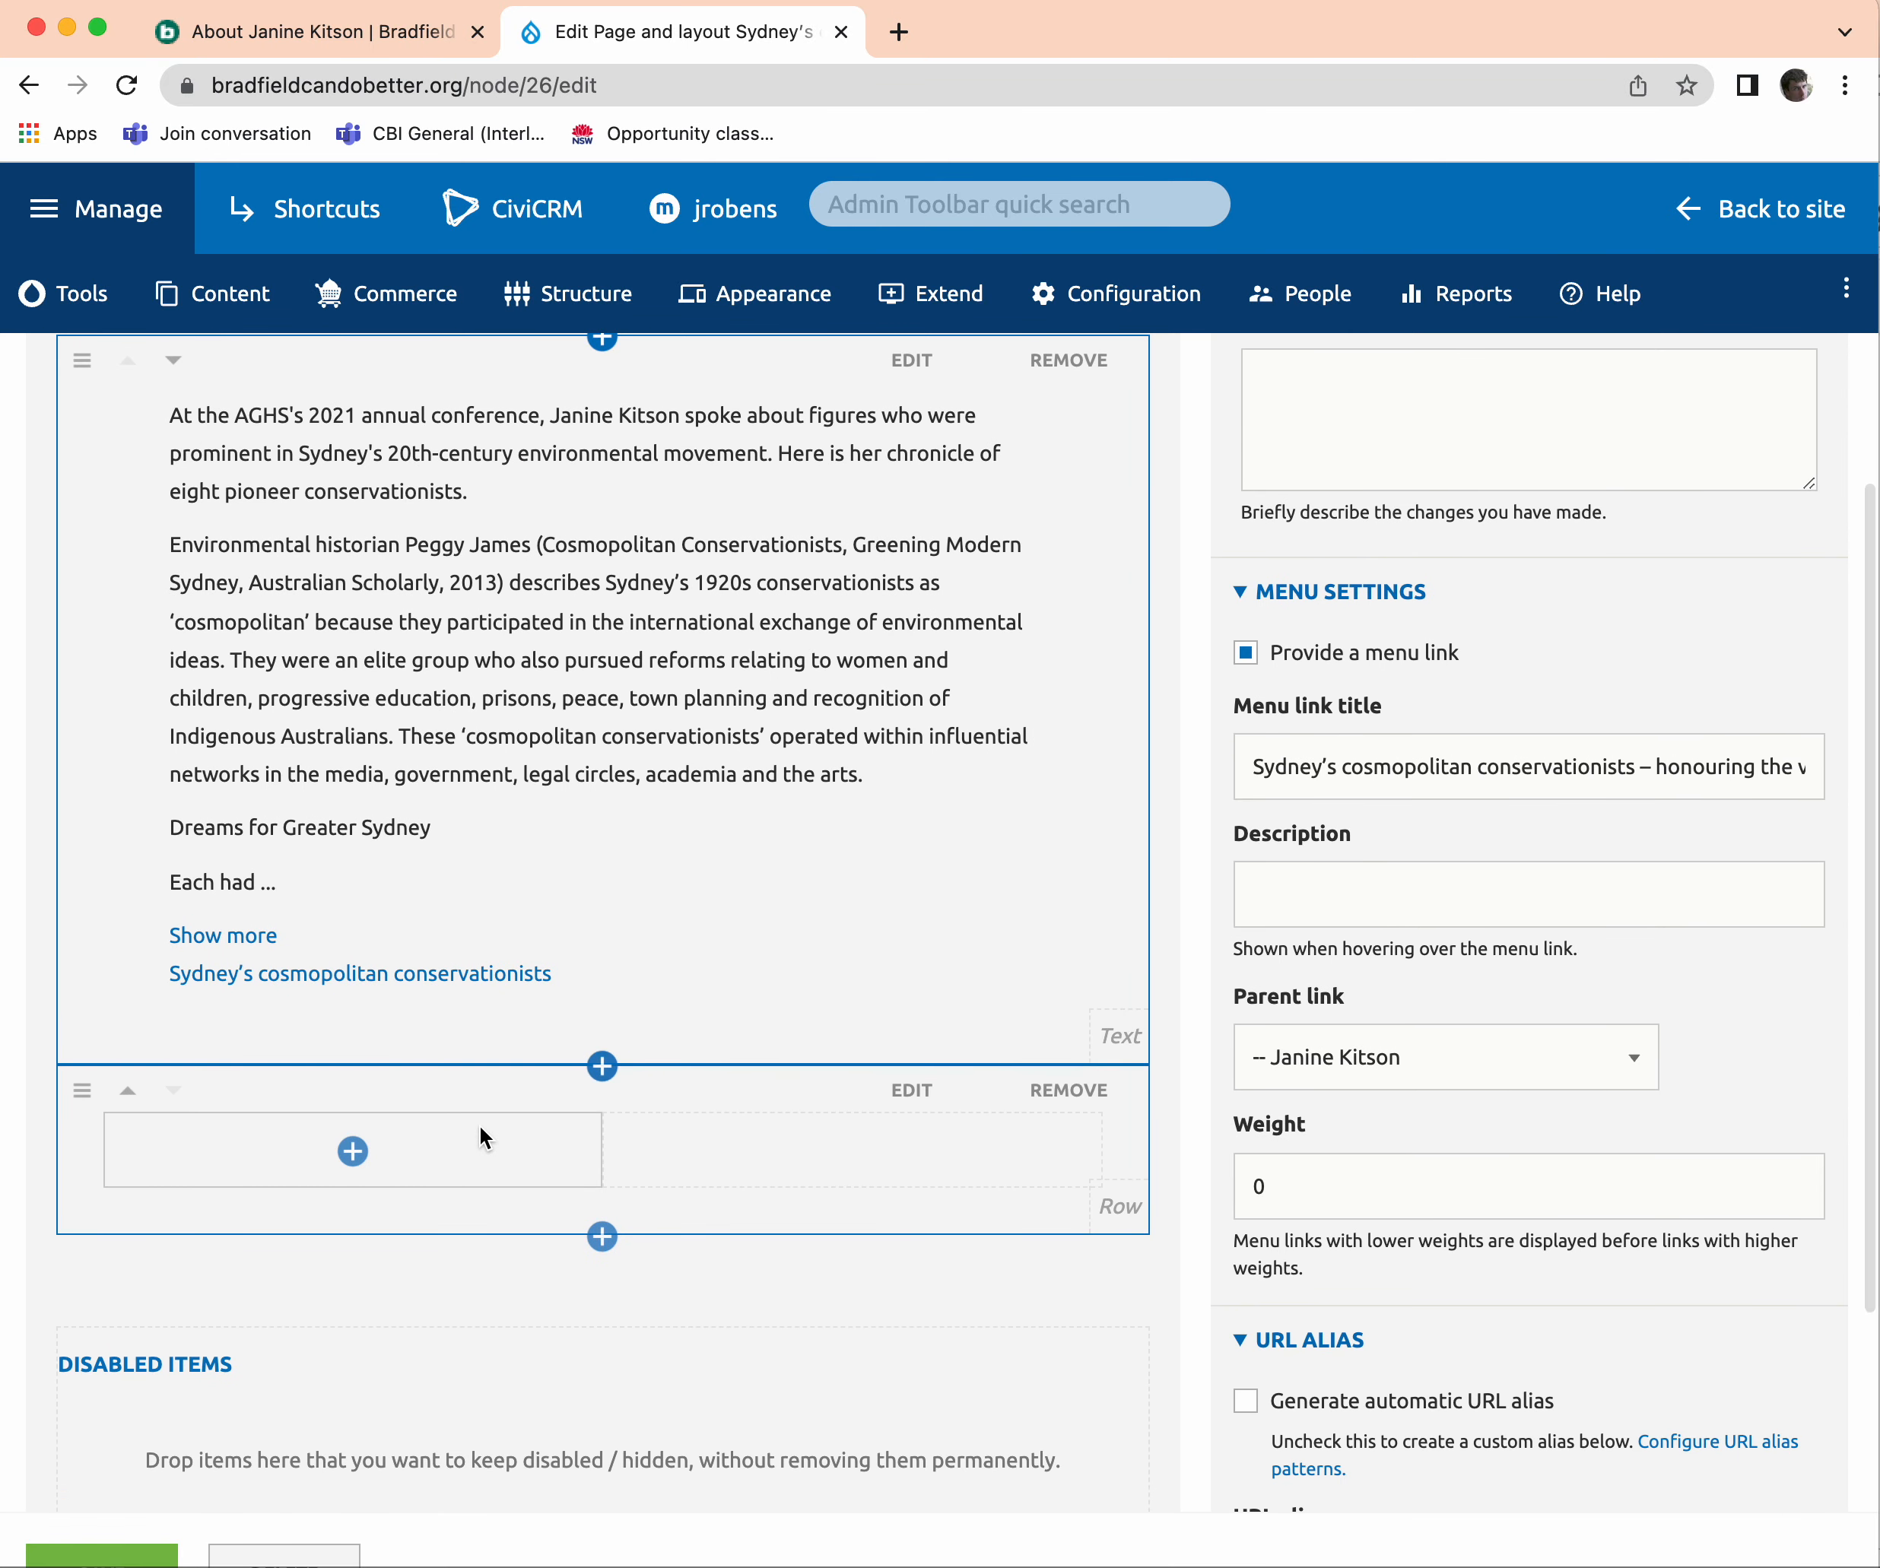
Switch to the PDF in Preview and look through the article's portrait cards on pages 2 and 3.
key(super+Tab)
key(super+Tab)
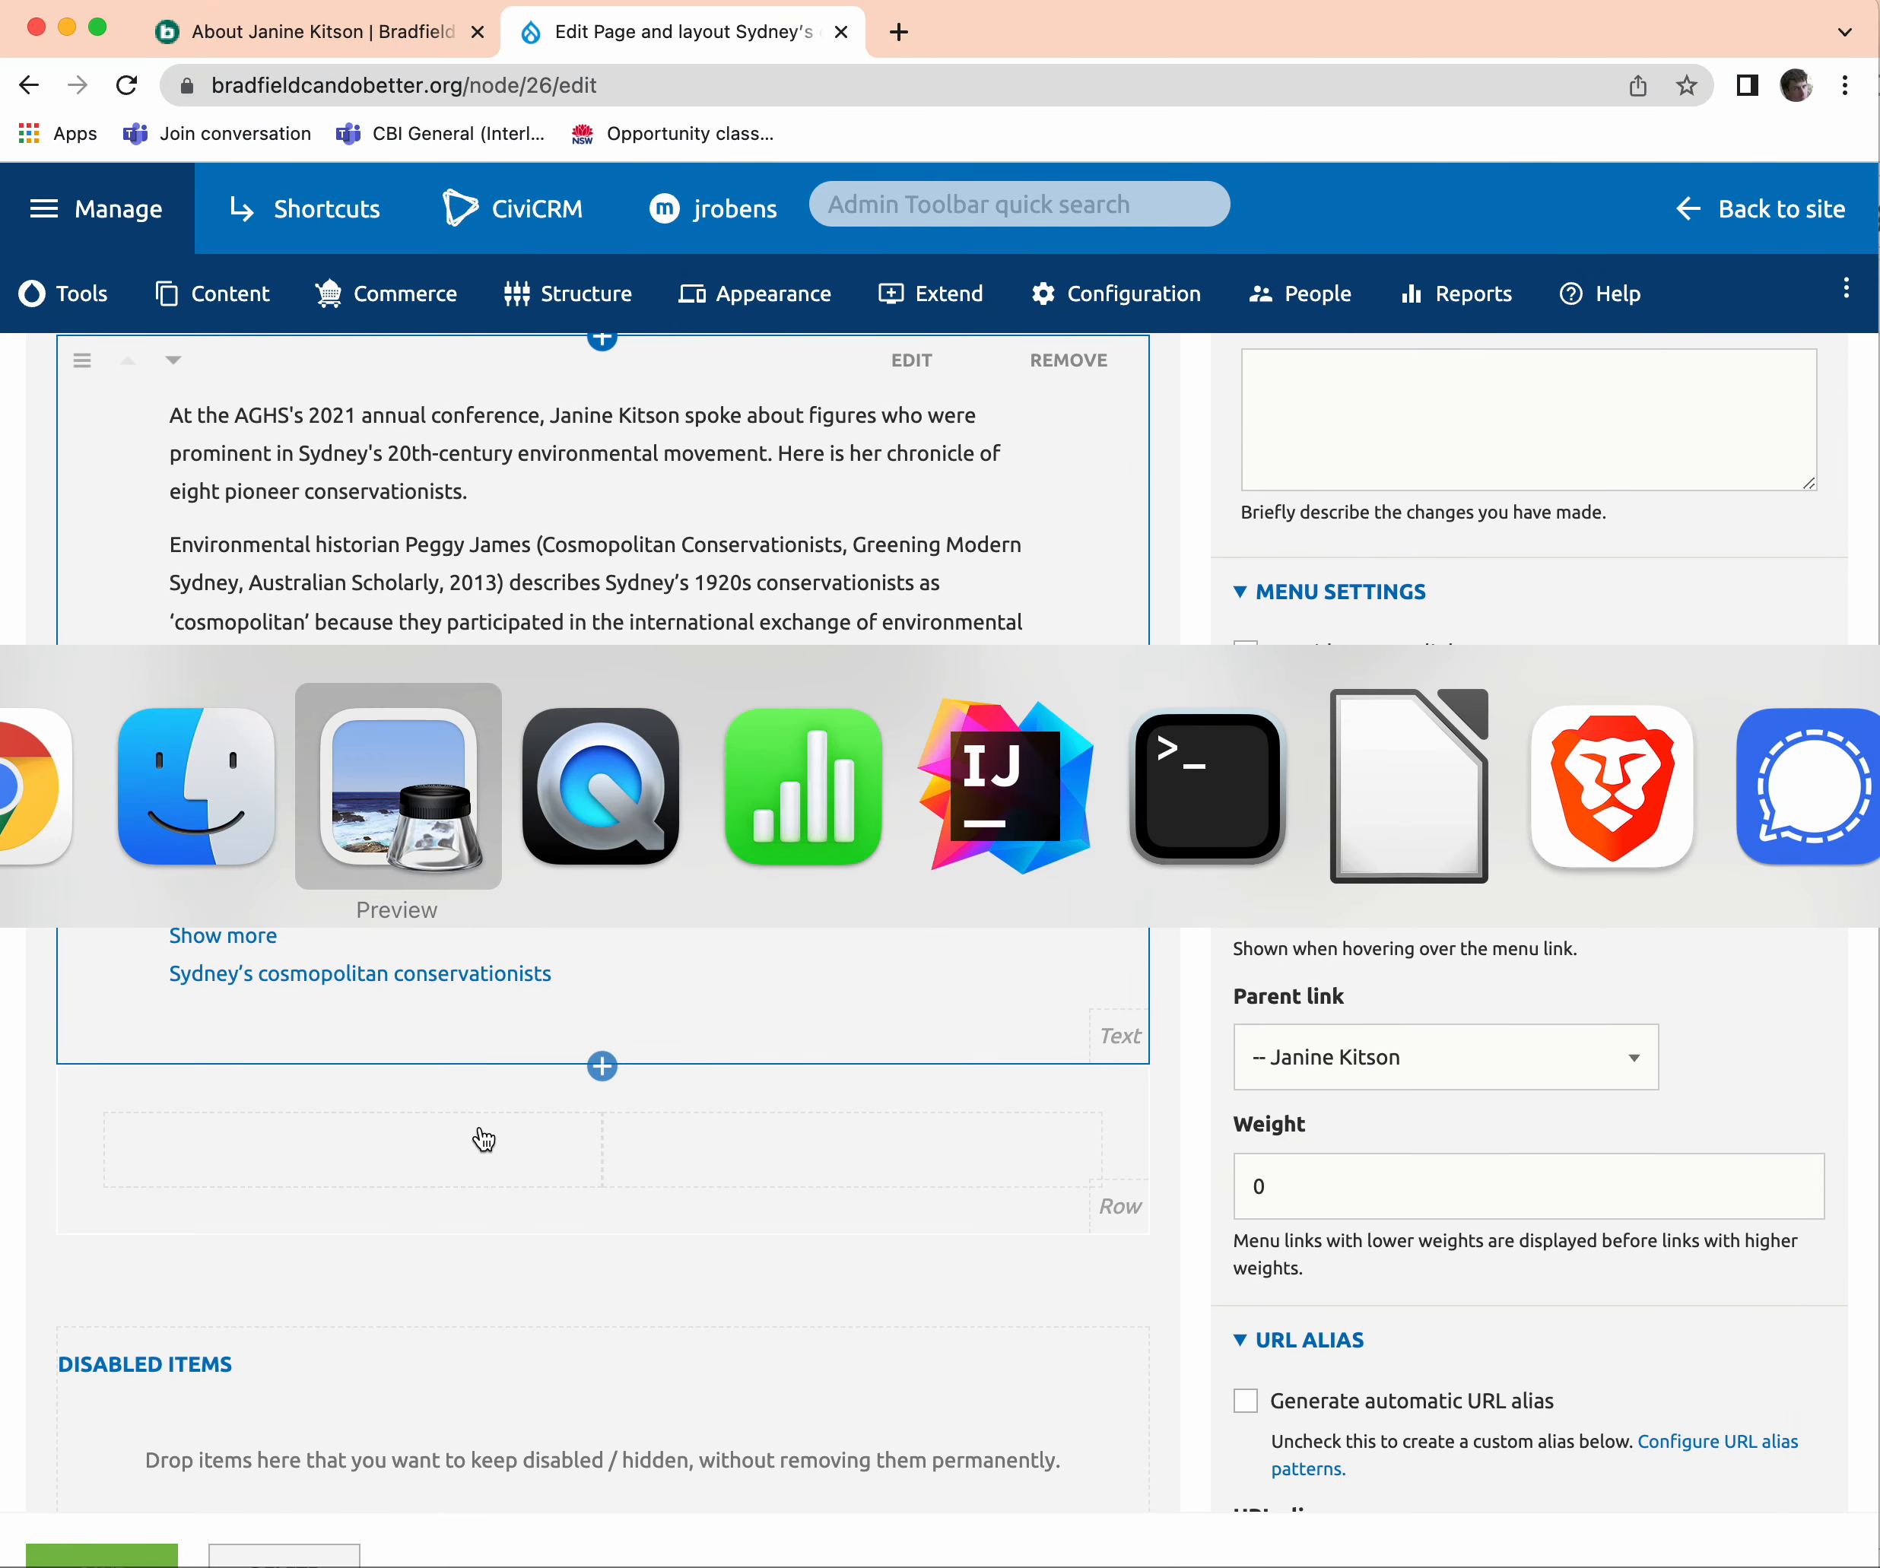
scroll(550, 1115, down, 2)
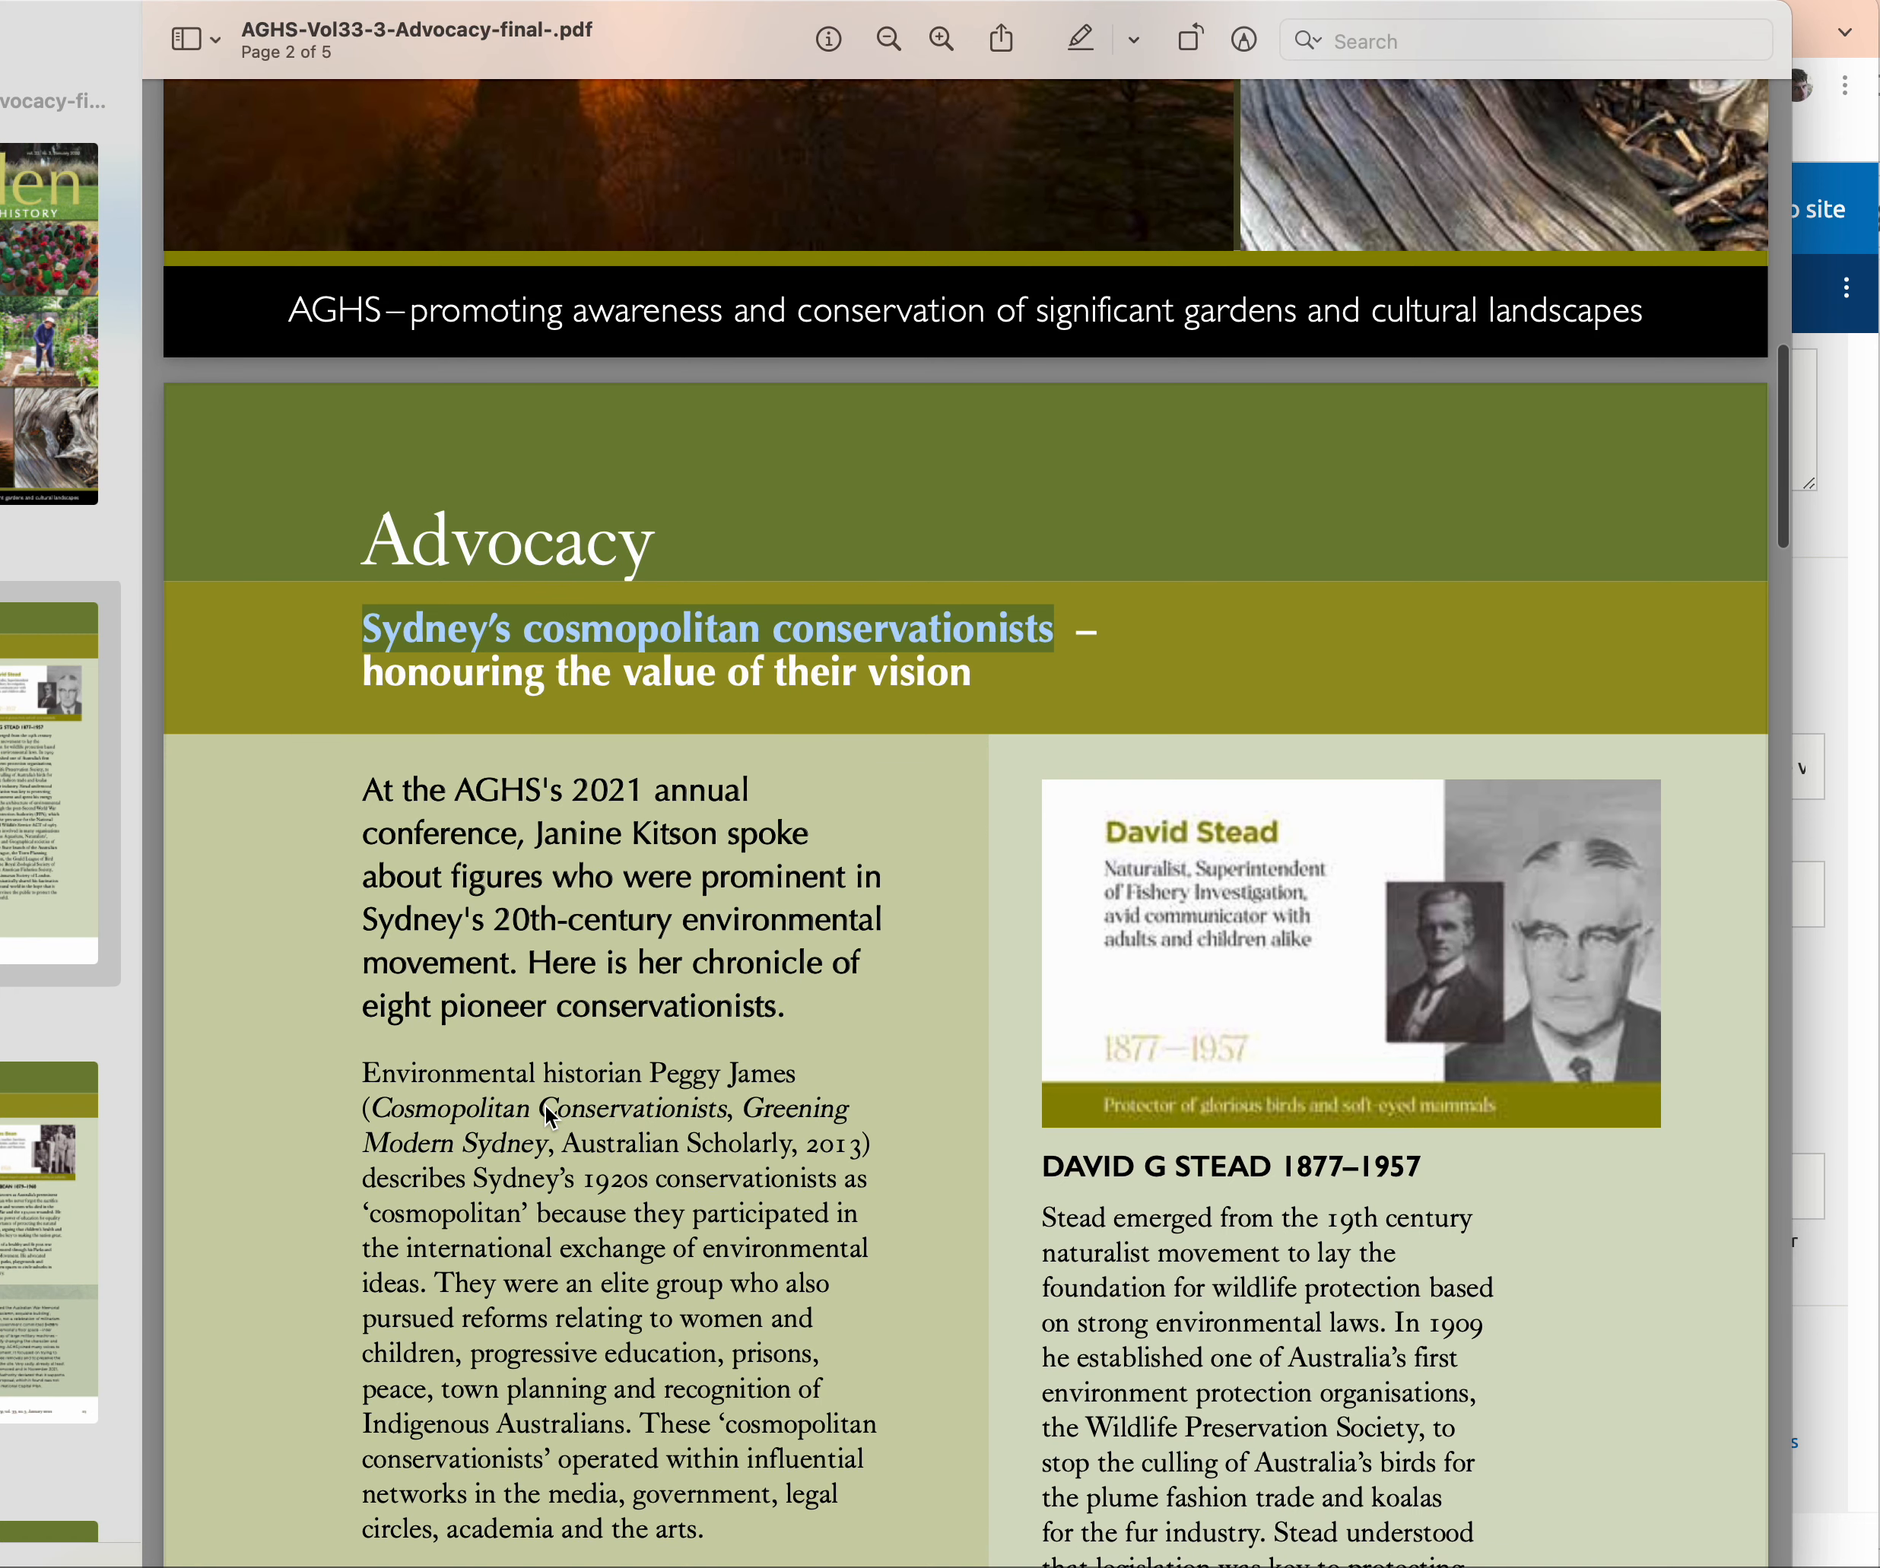
scroll(551, 1116, down, 1)
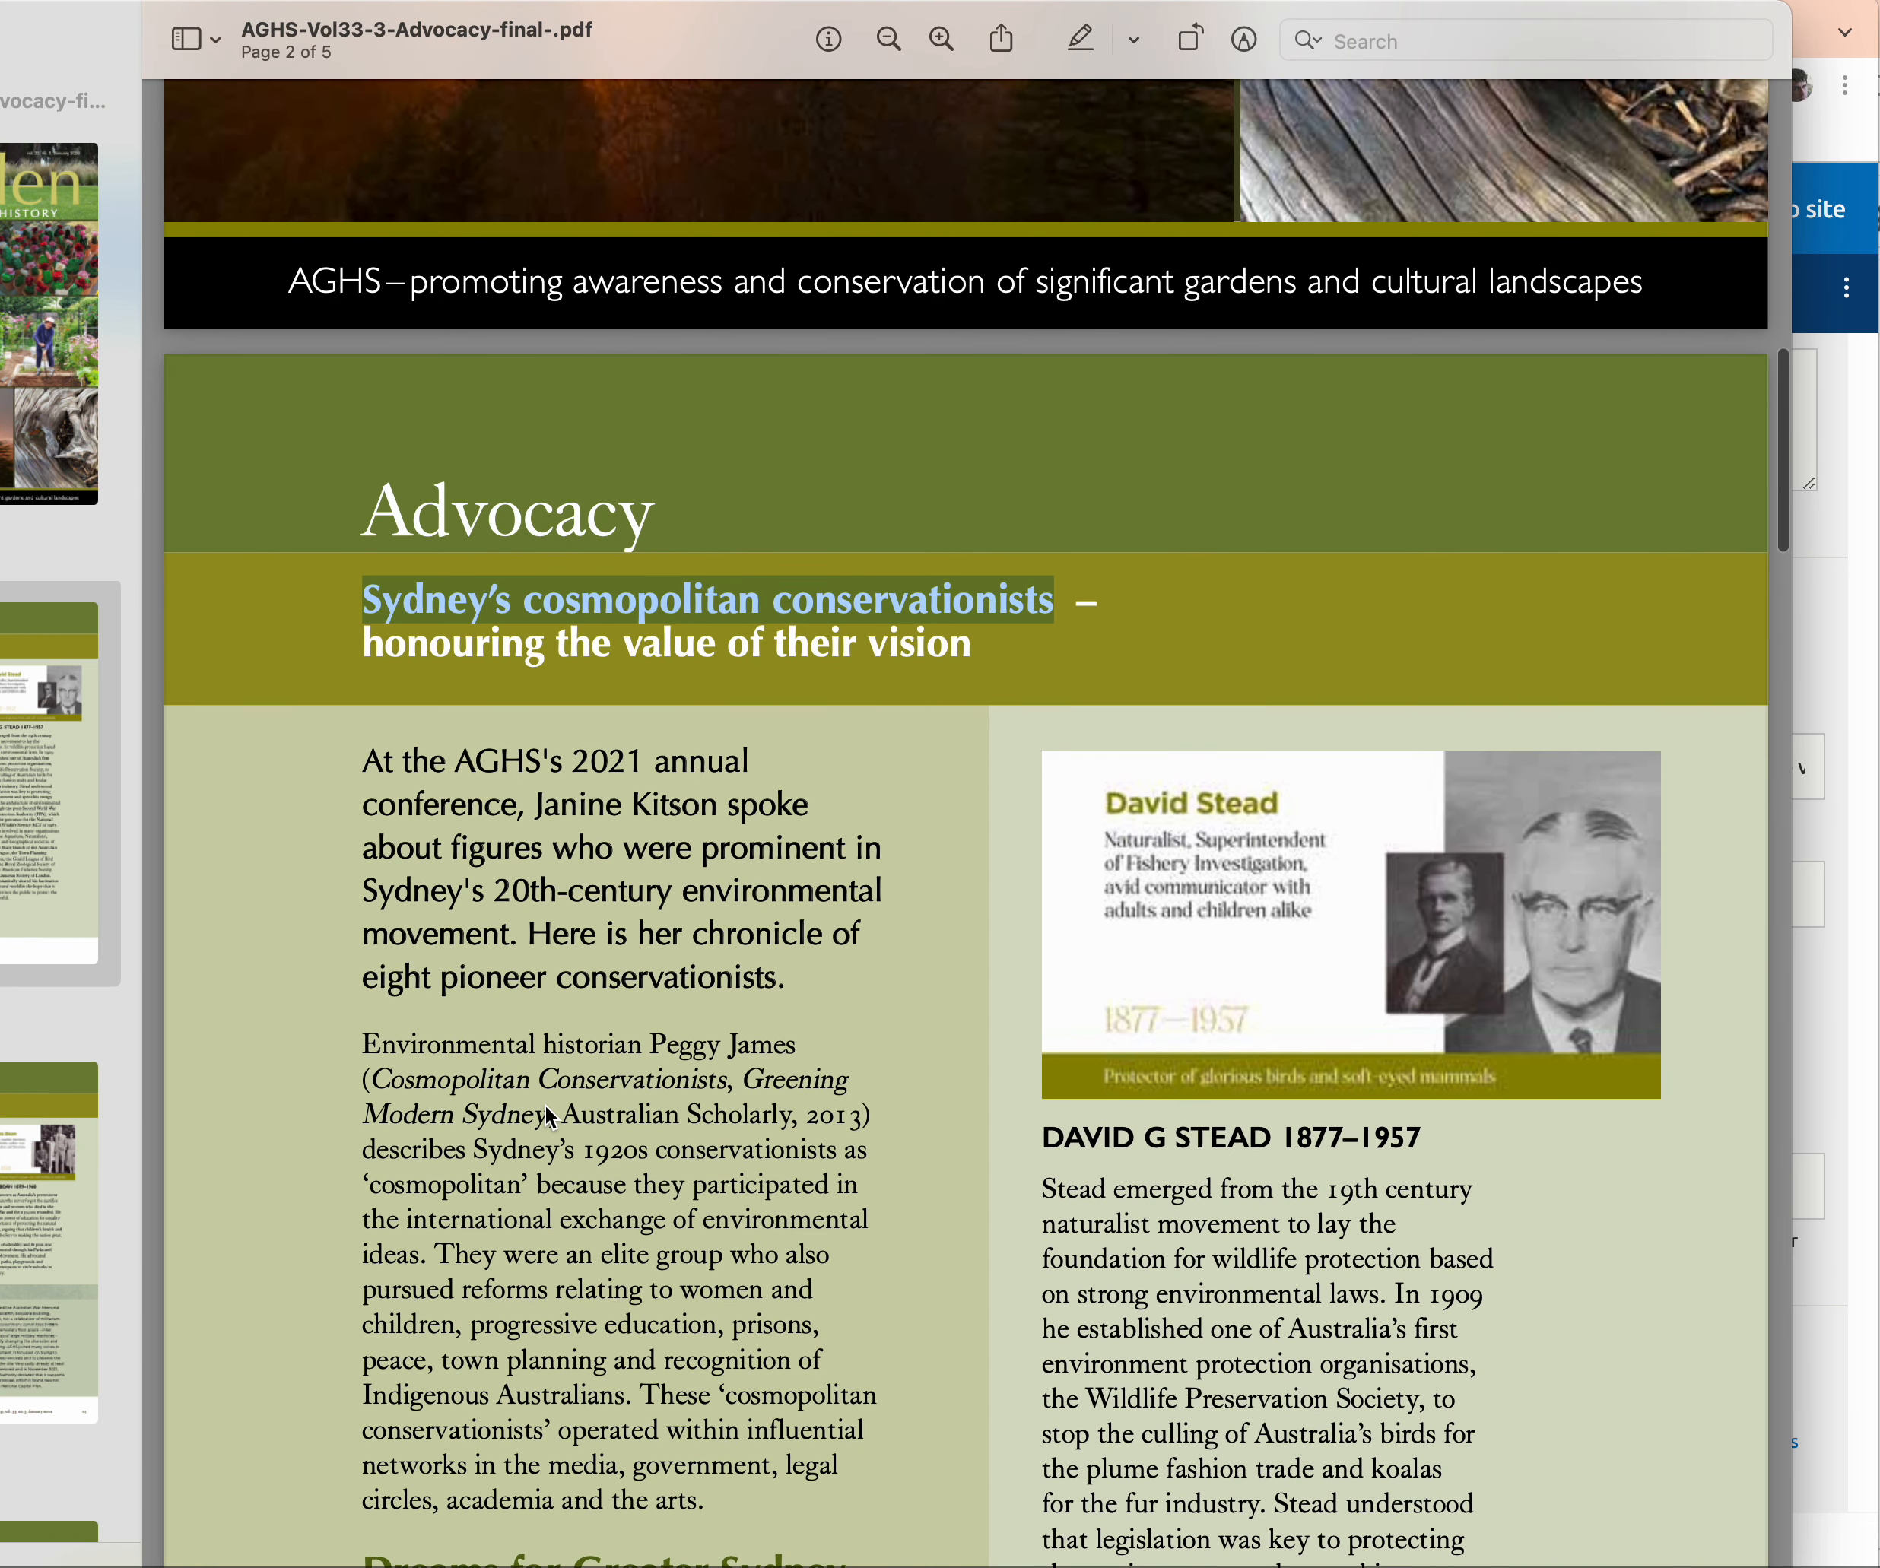
click(1332, 915)
scroll(1331, 915, down, 5)
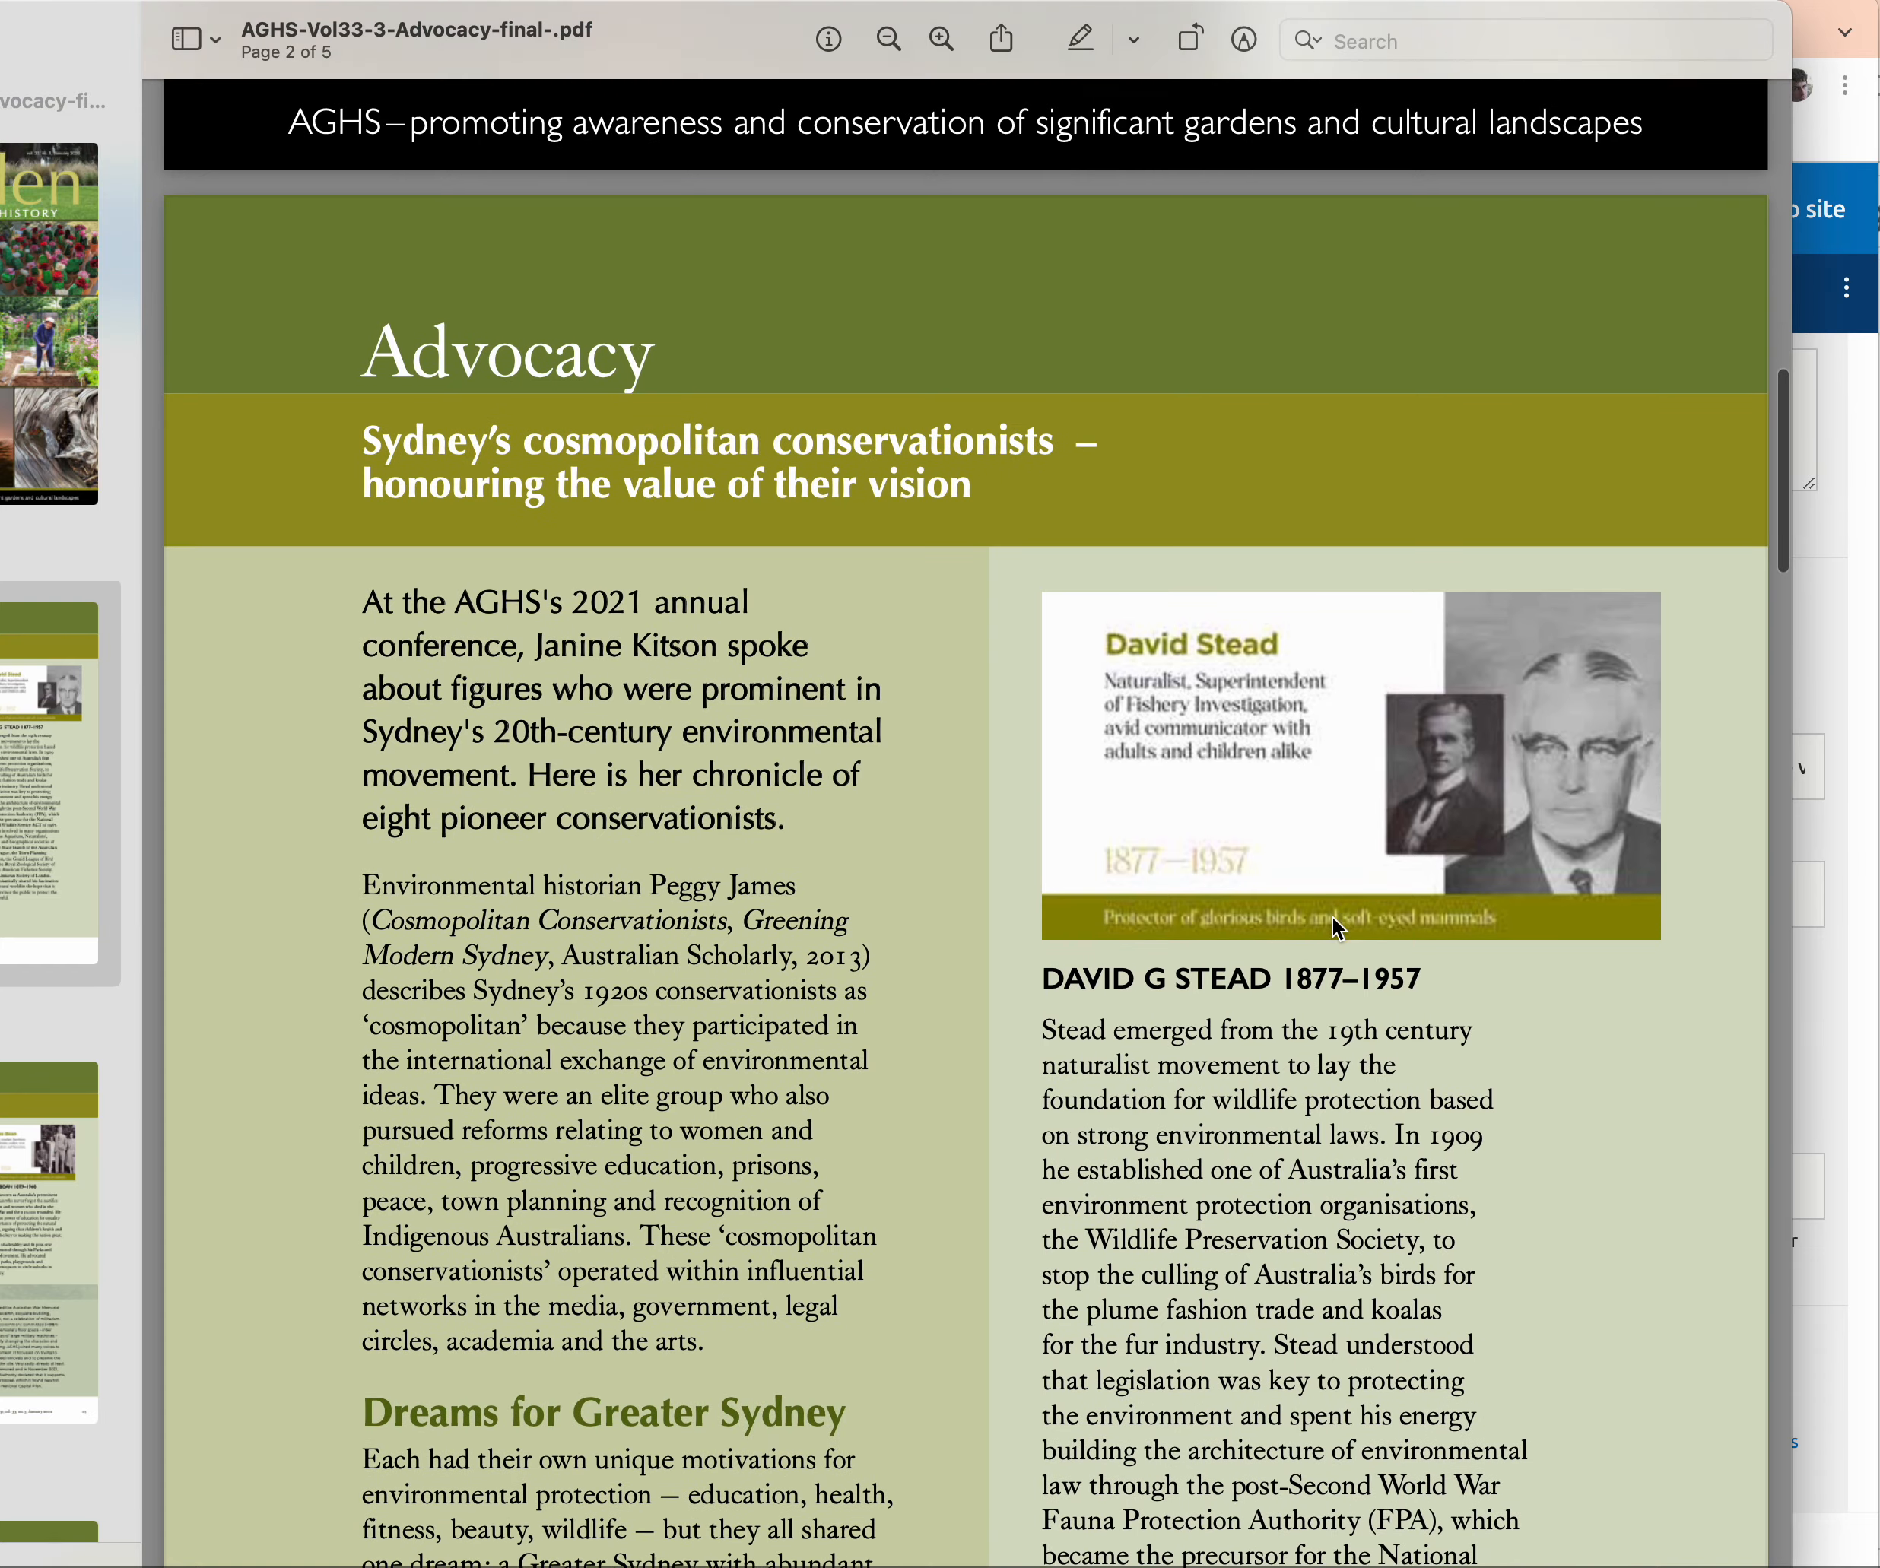
scroll(1331, 915, down, 15)
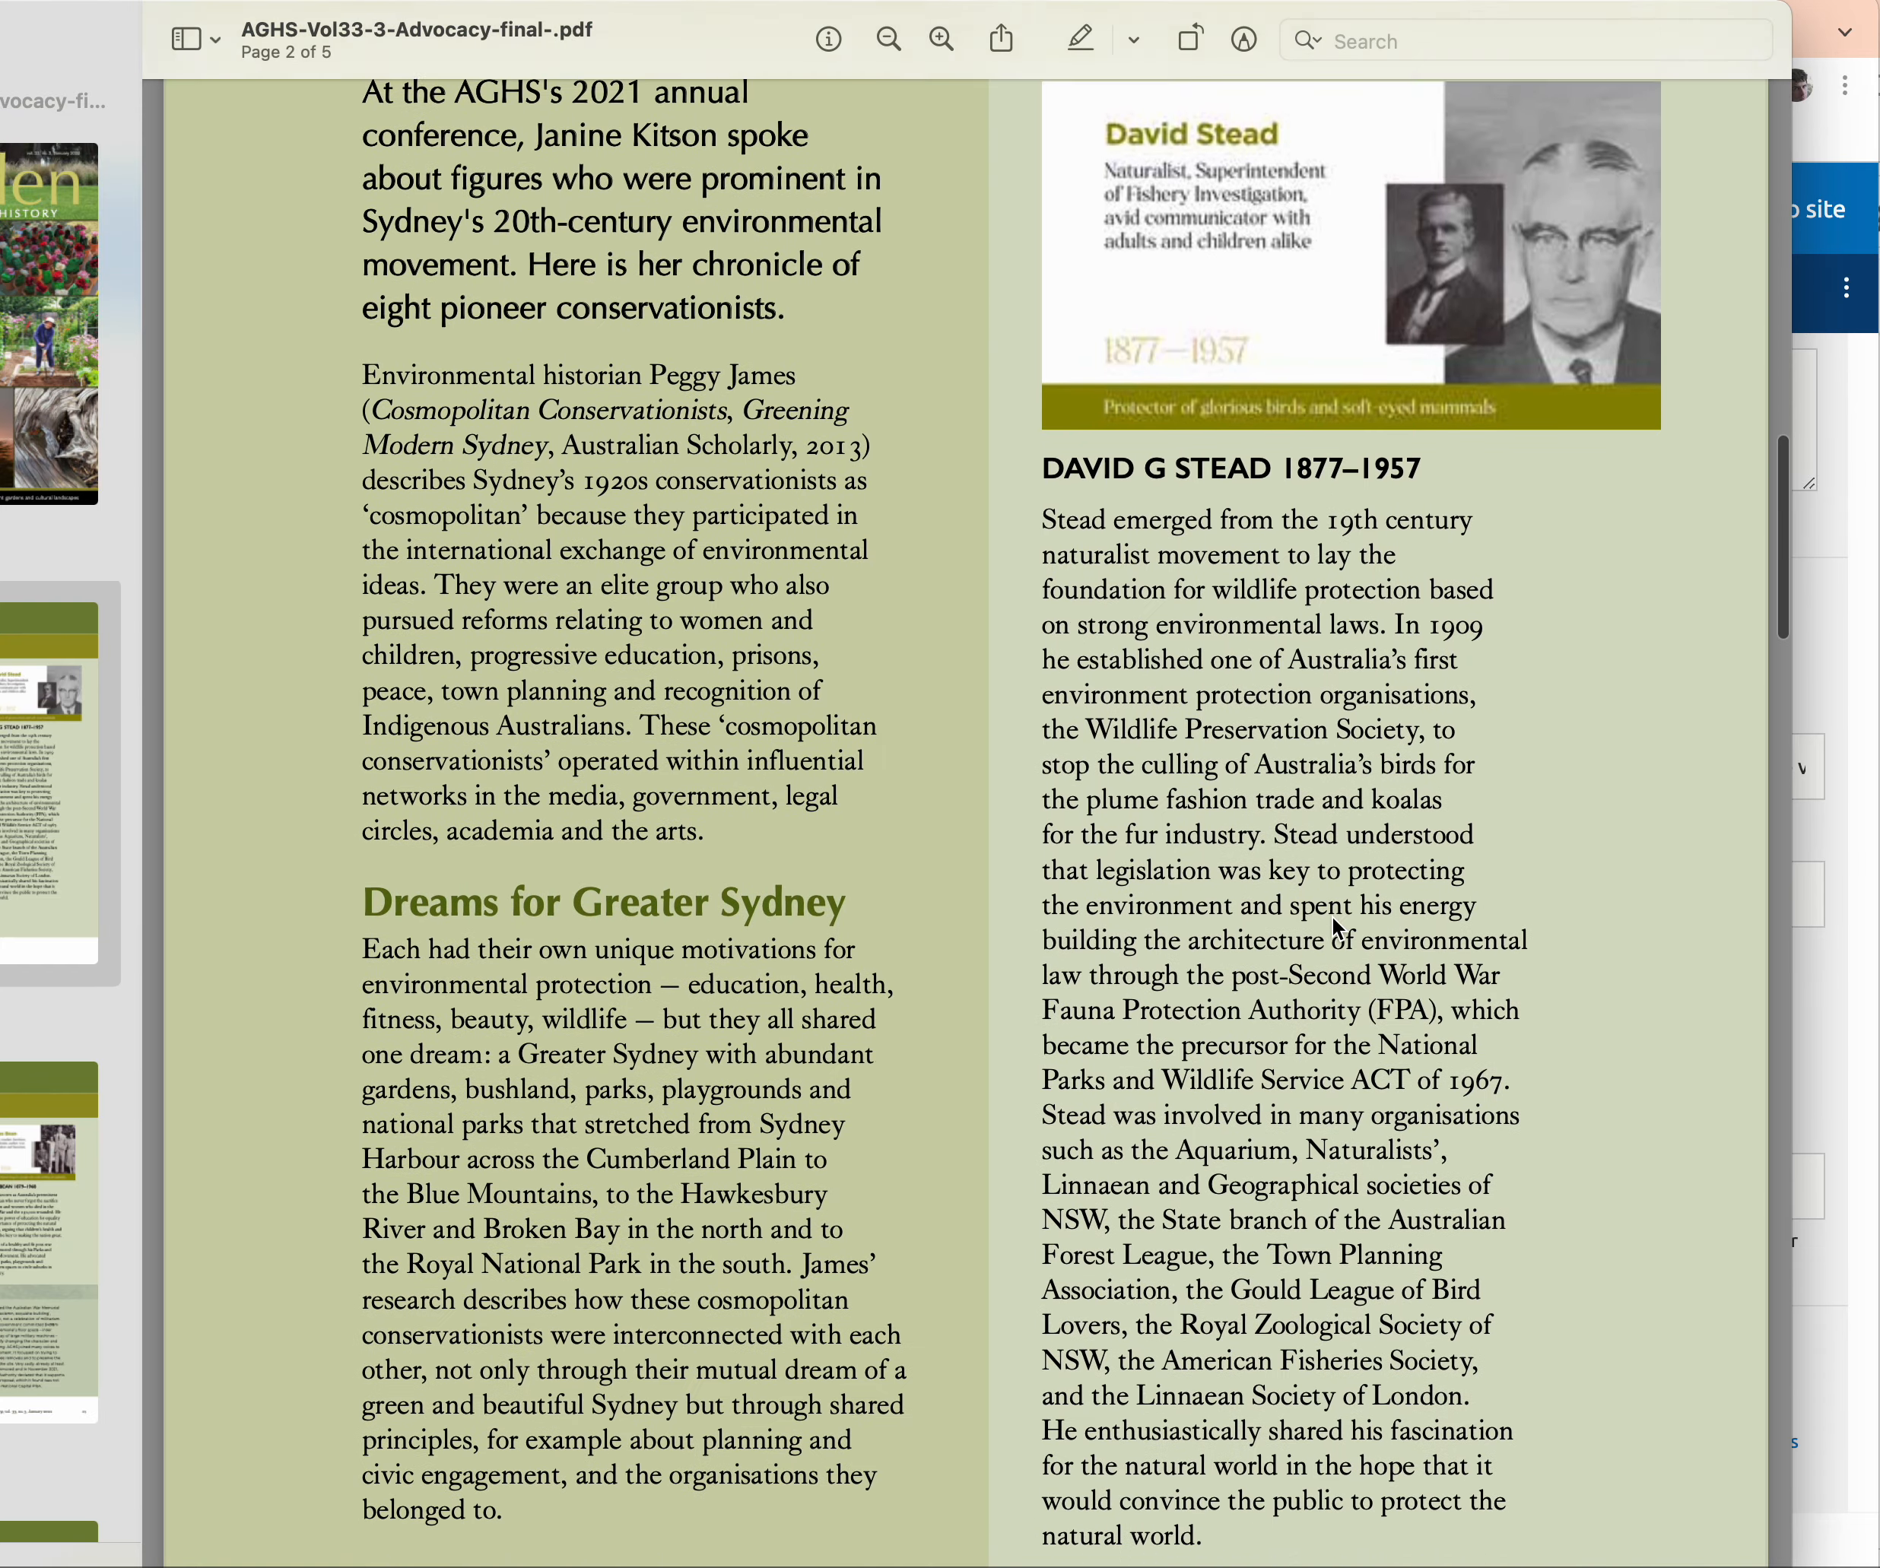
scroll(1332, 915, down, 20)
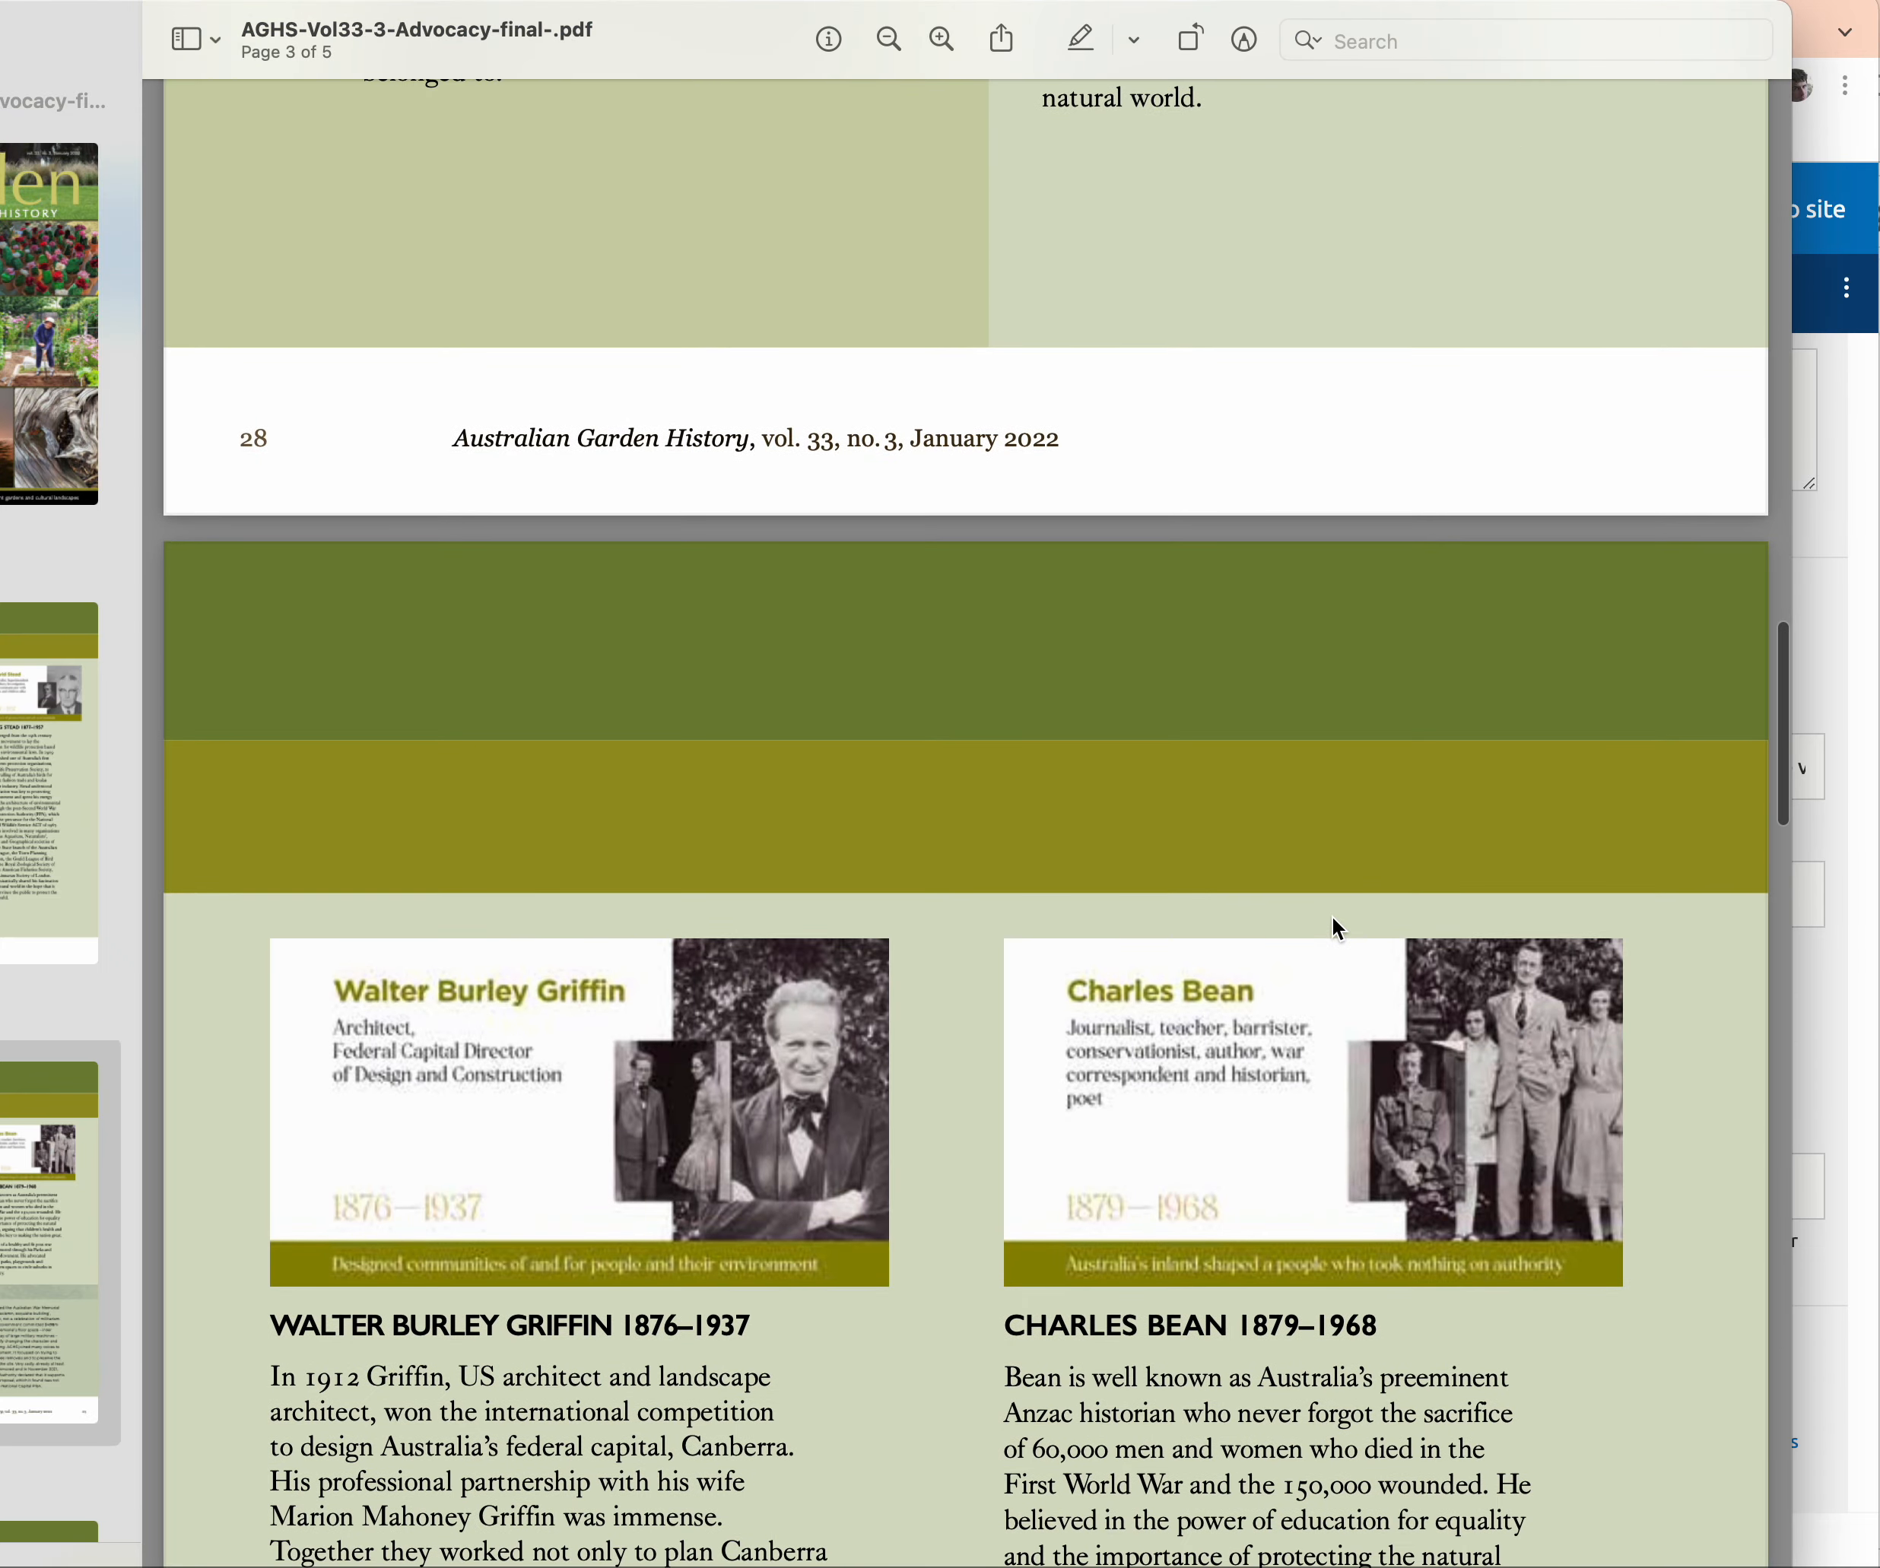
scroll(1333, 922, down, 13)
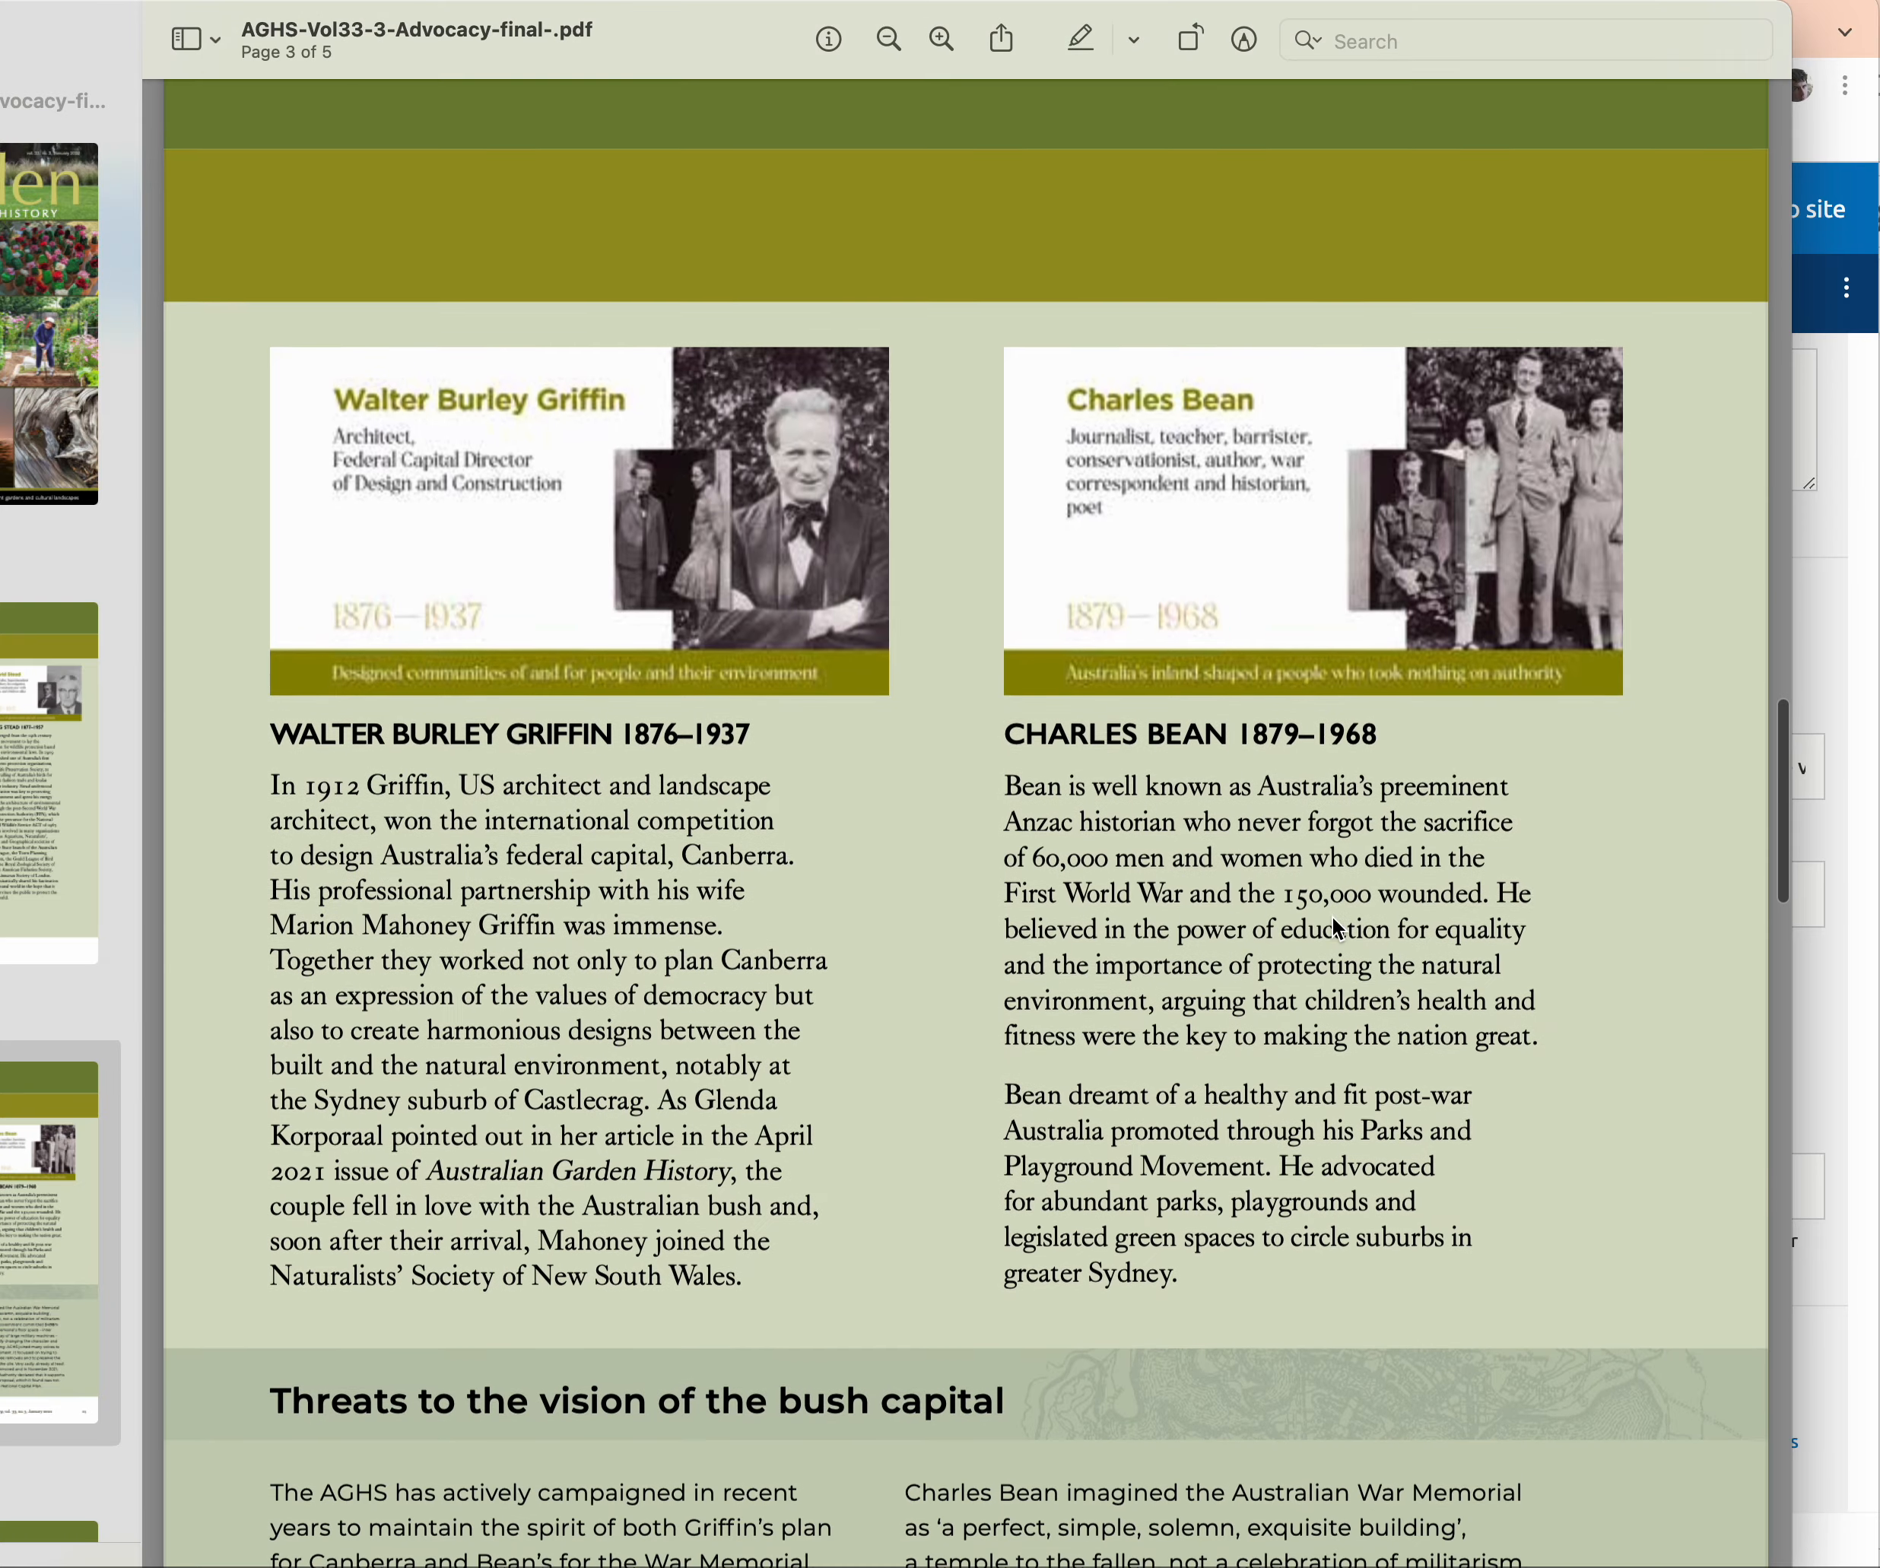
scroll(1332, 914, up, 20)
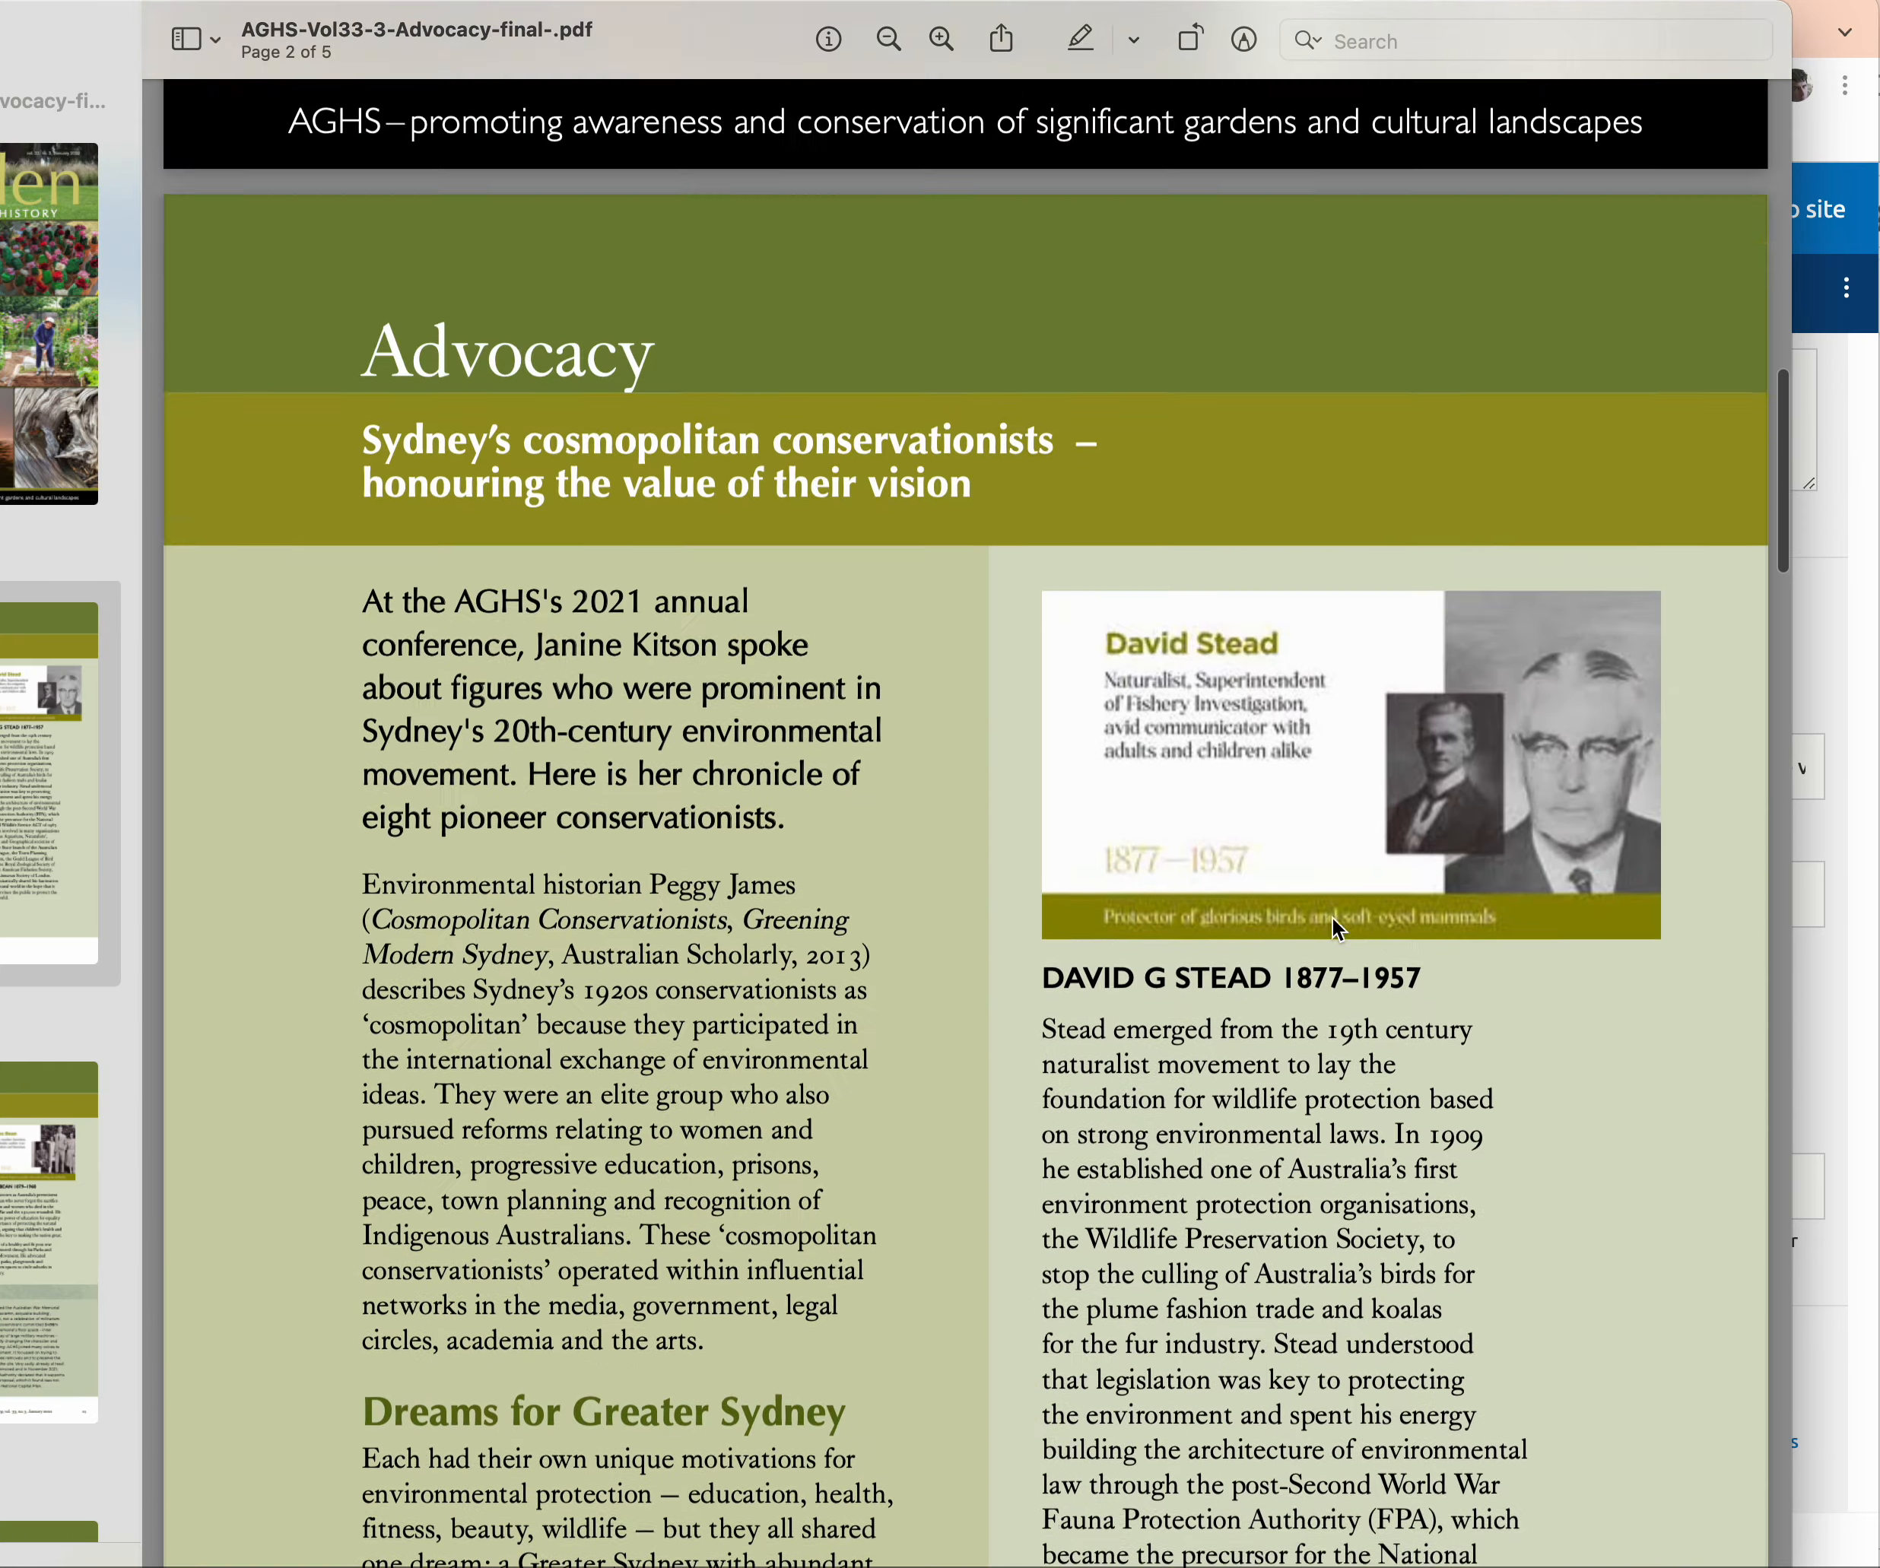
scroll(1331, 917, up, 2)
key(super+shift+4)
drag(1049, 686, 1663, 1035)
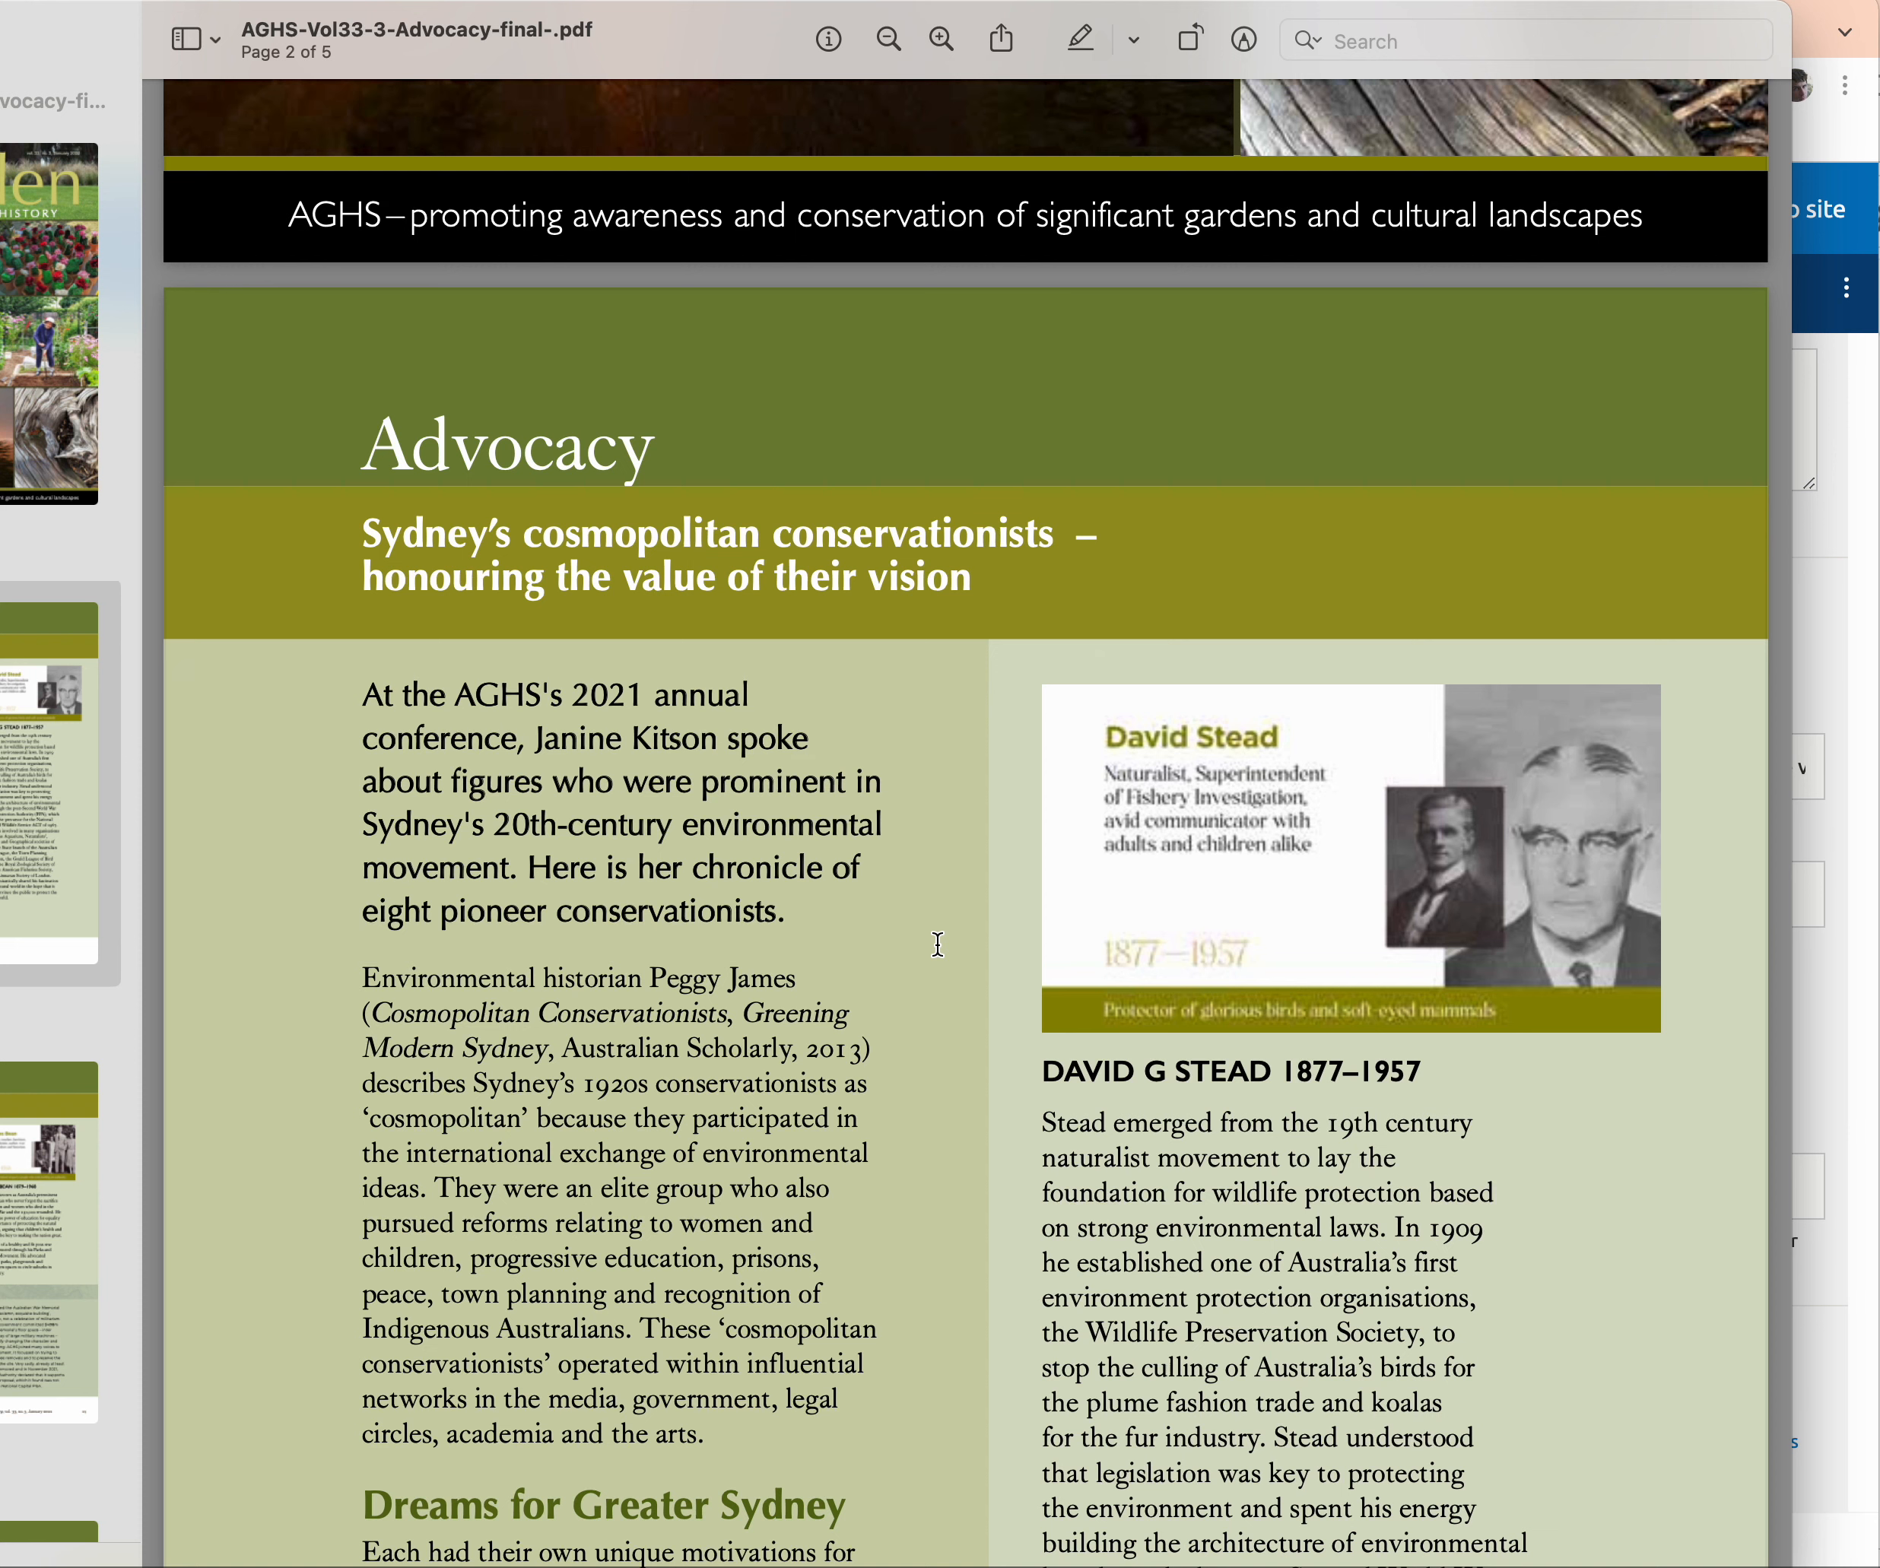
key(super+Tab)
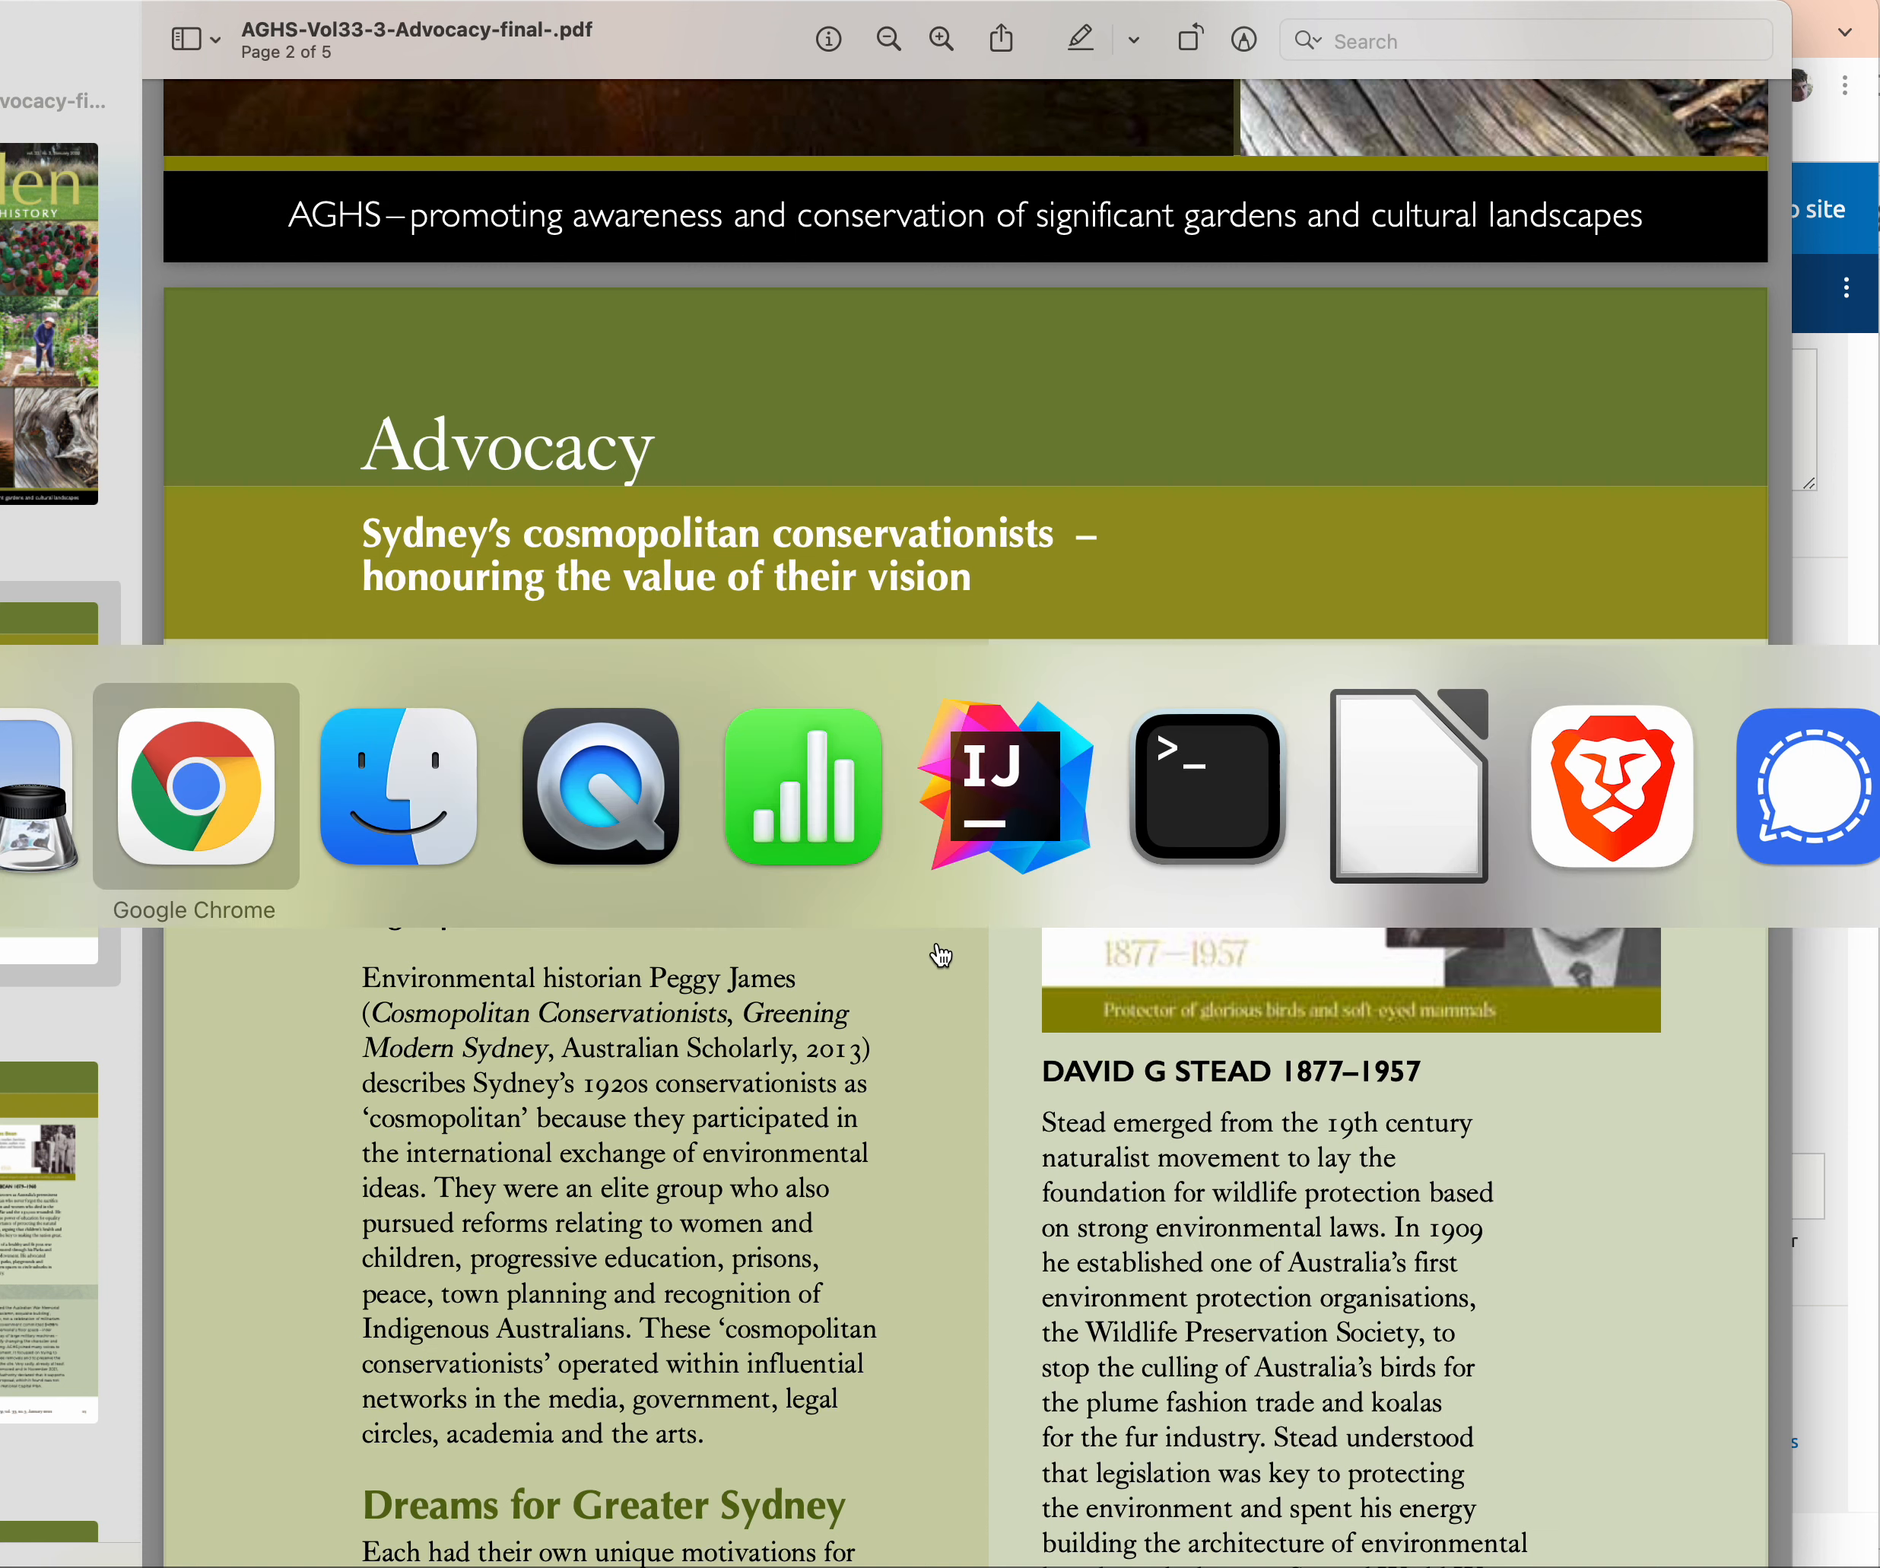
click(361, 783)
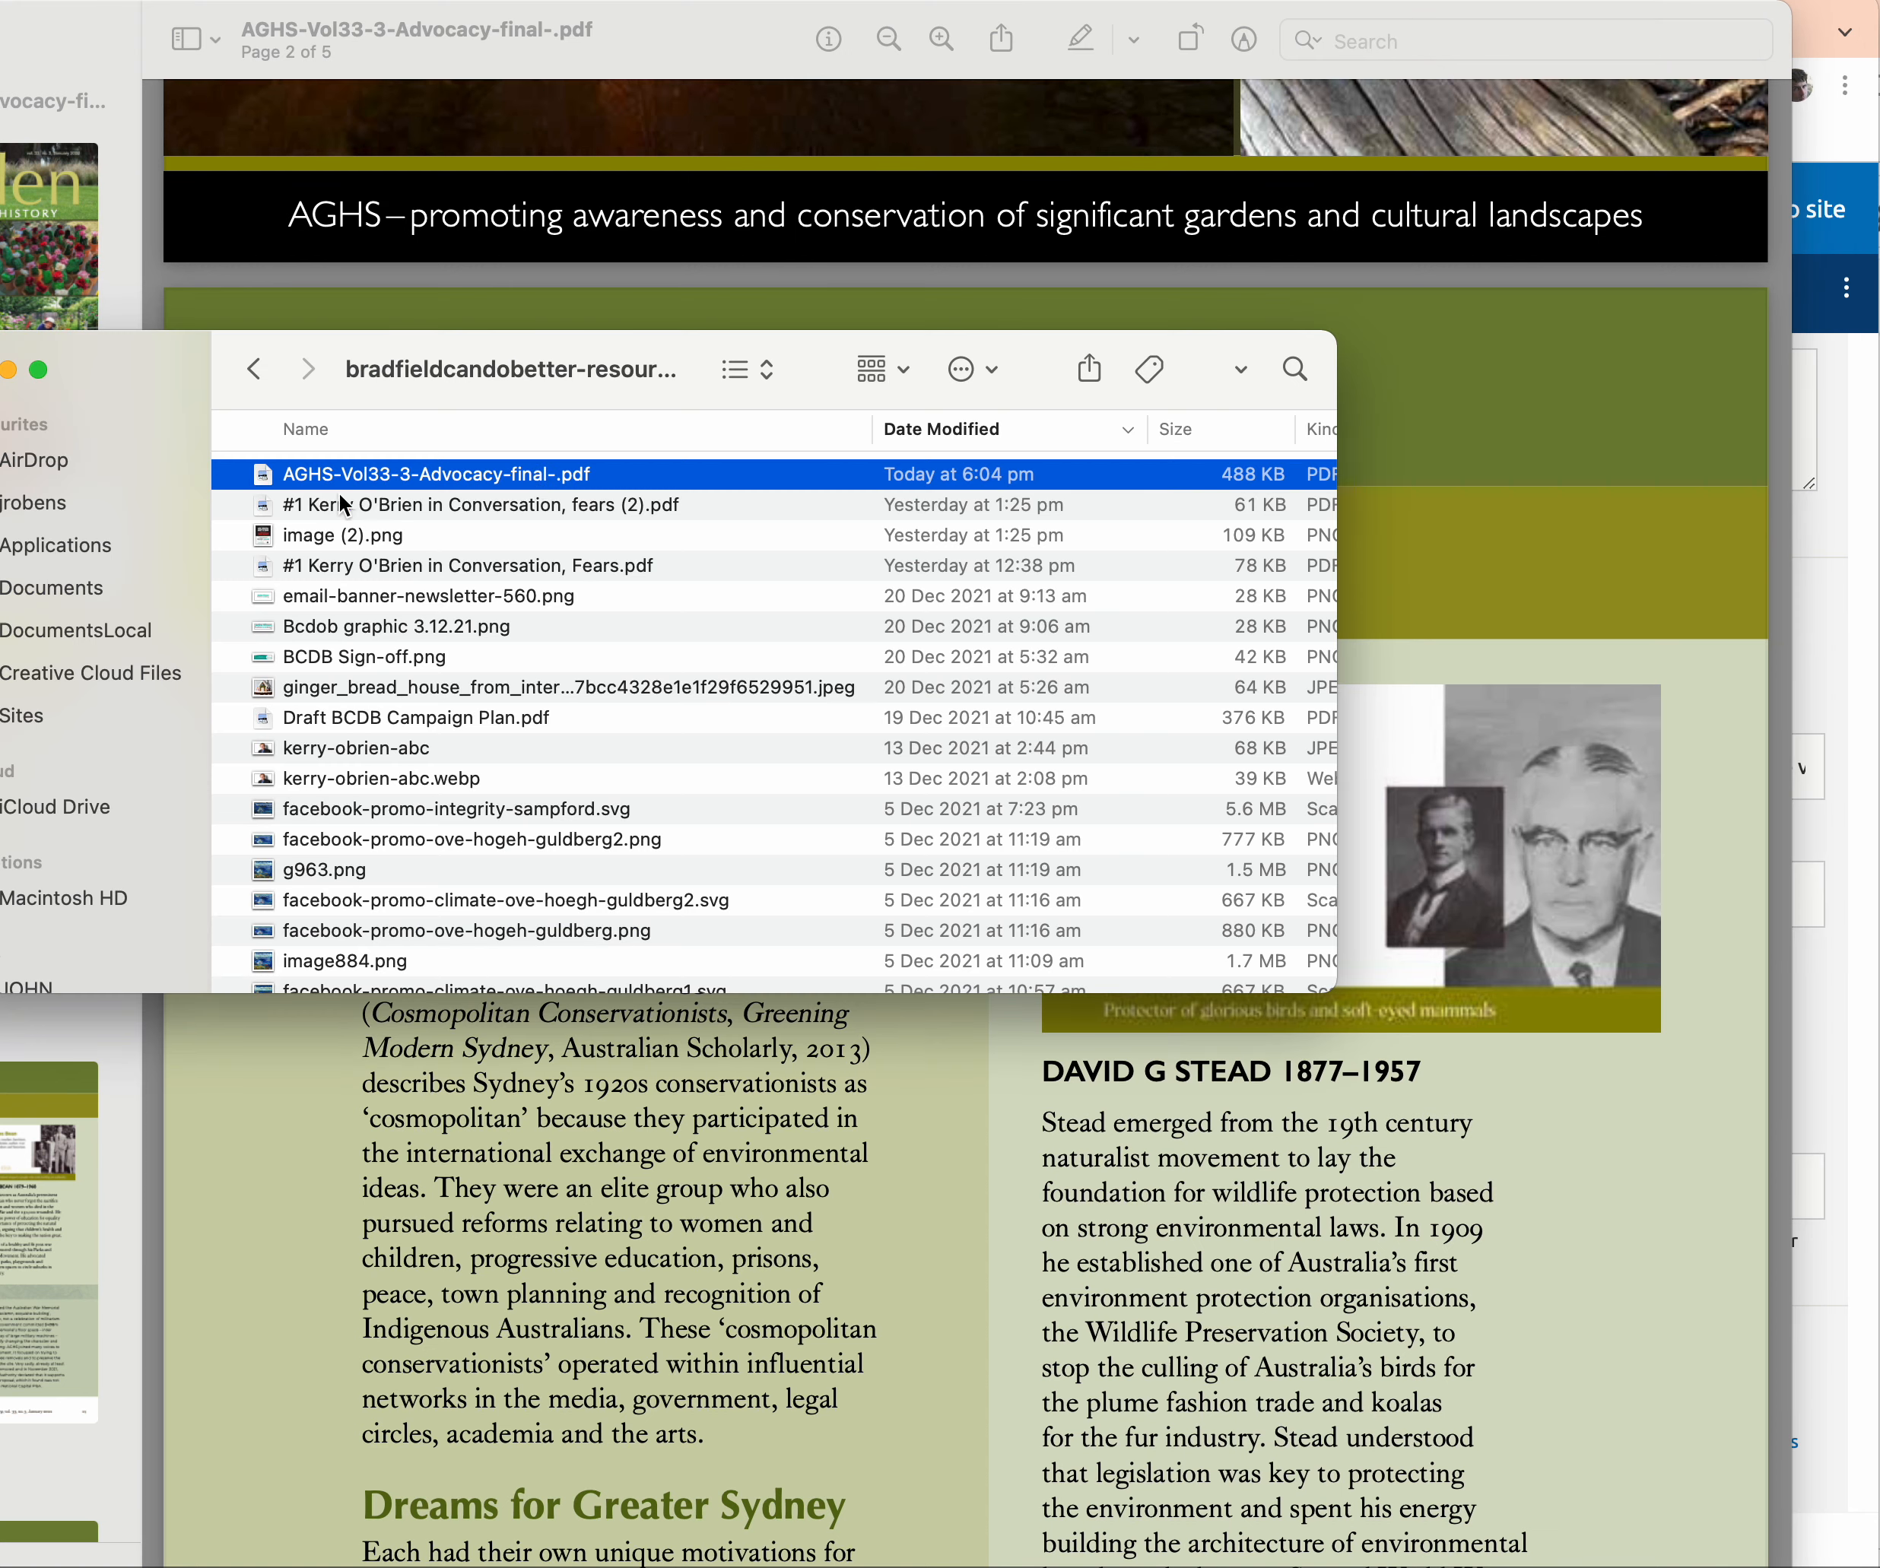
drag(134, 370, 170, 369)
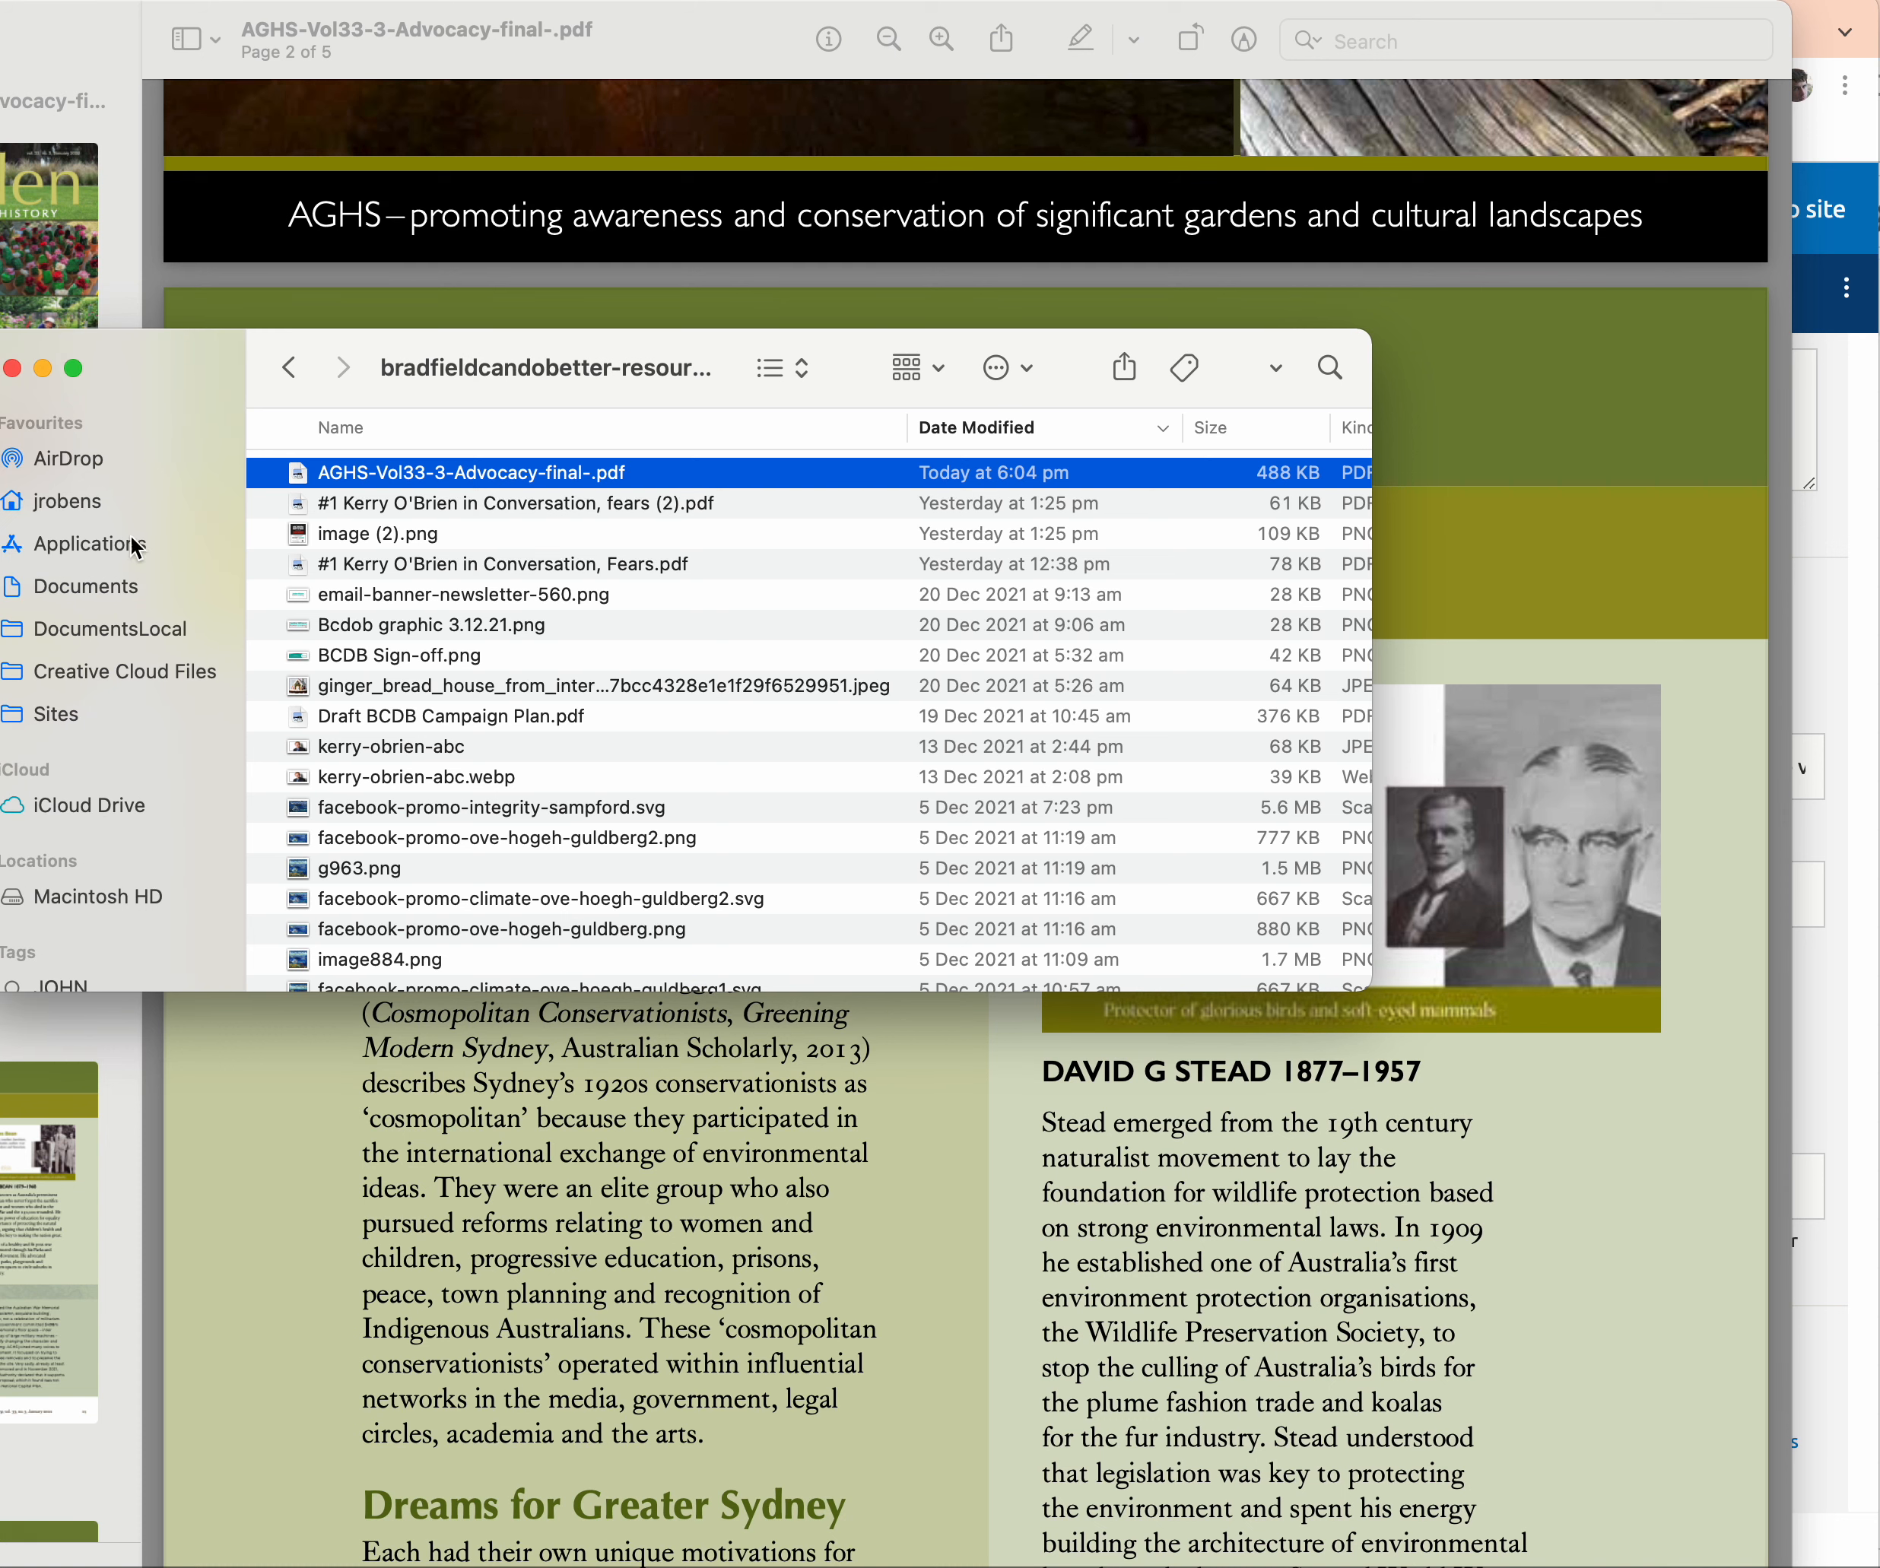
click(96, 502)
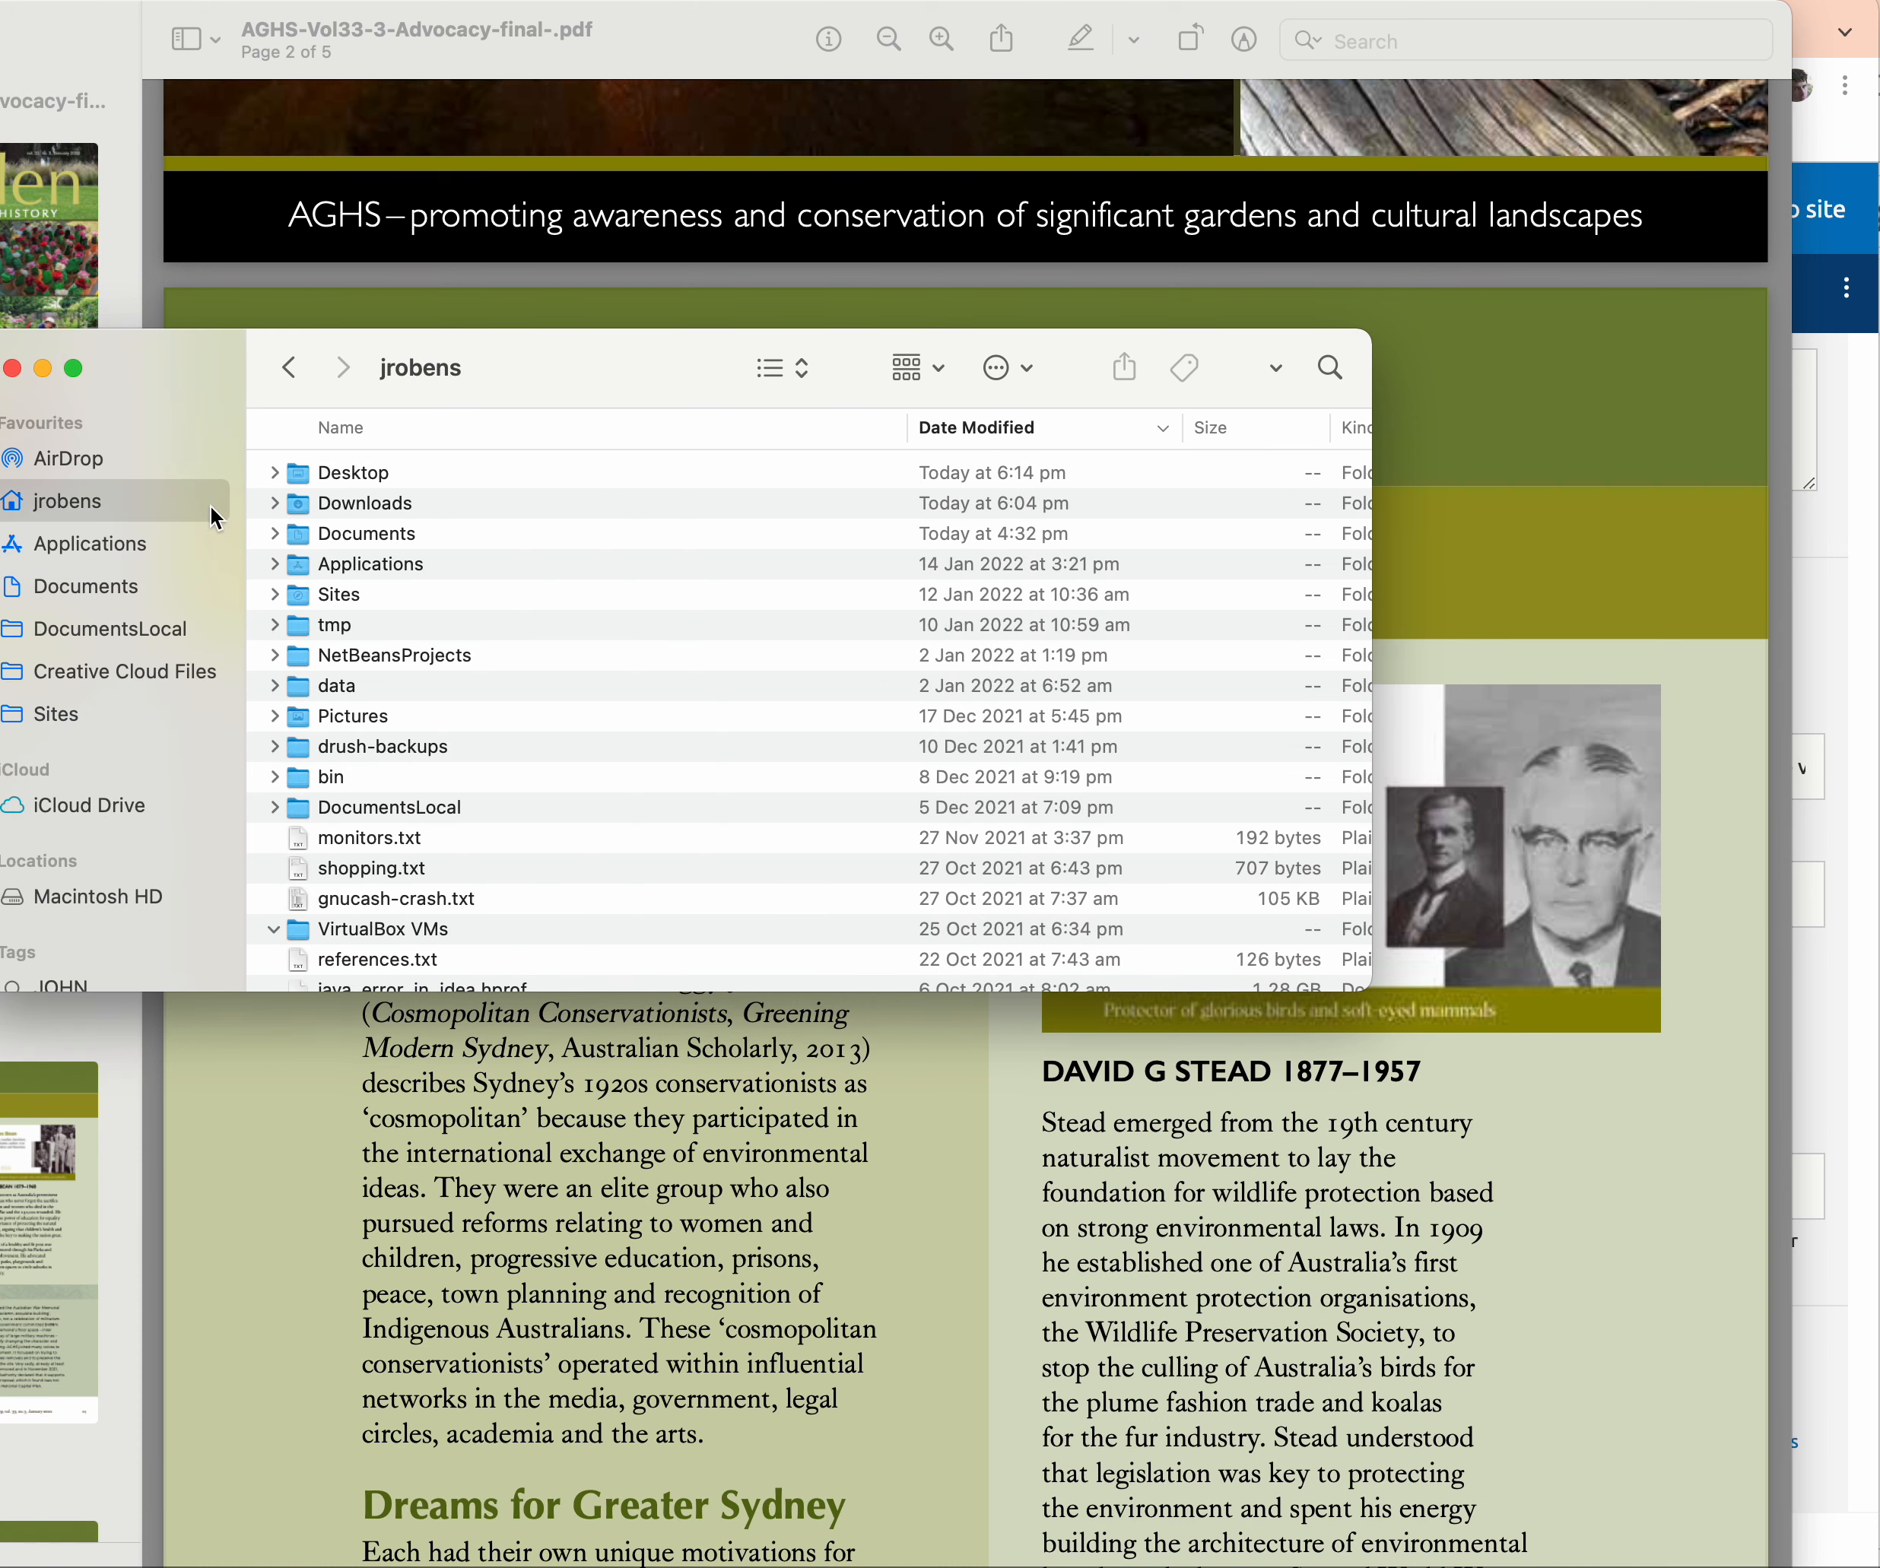
click(339, 483)
double_click(339, 483)
click(340, 483)
key(Return)
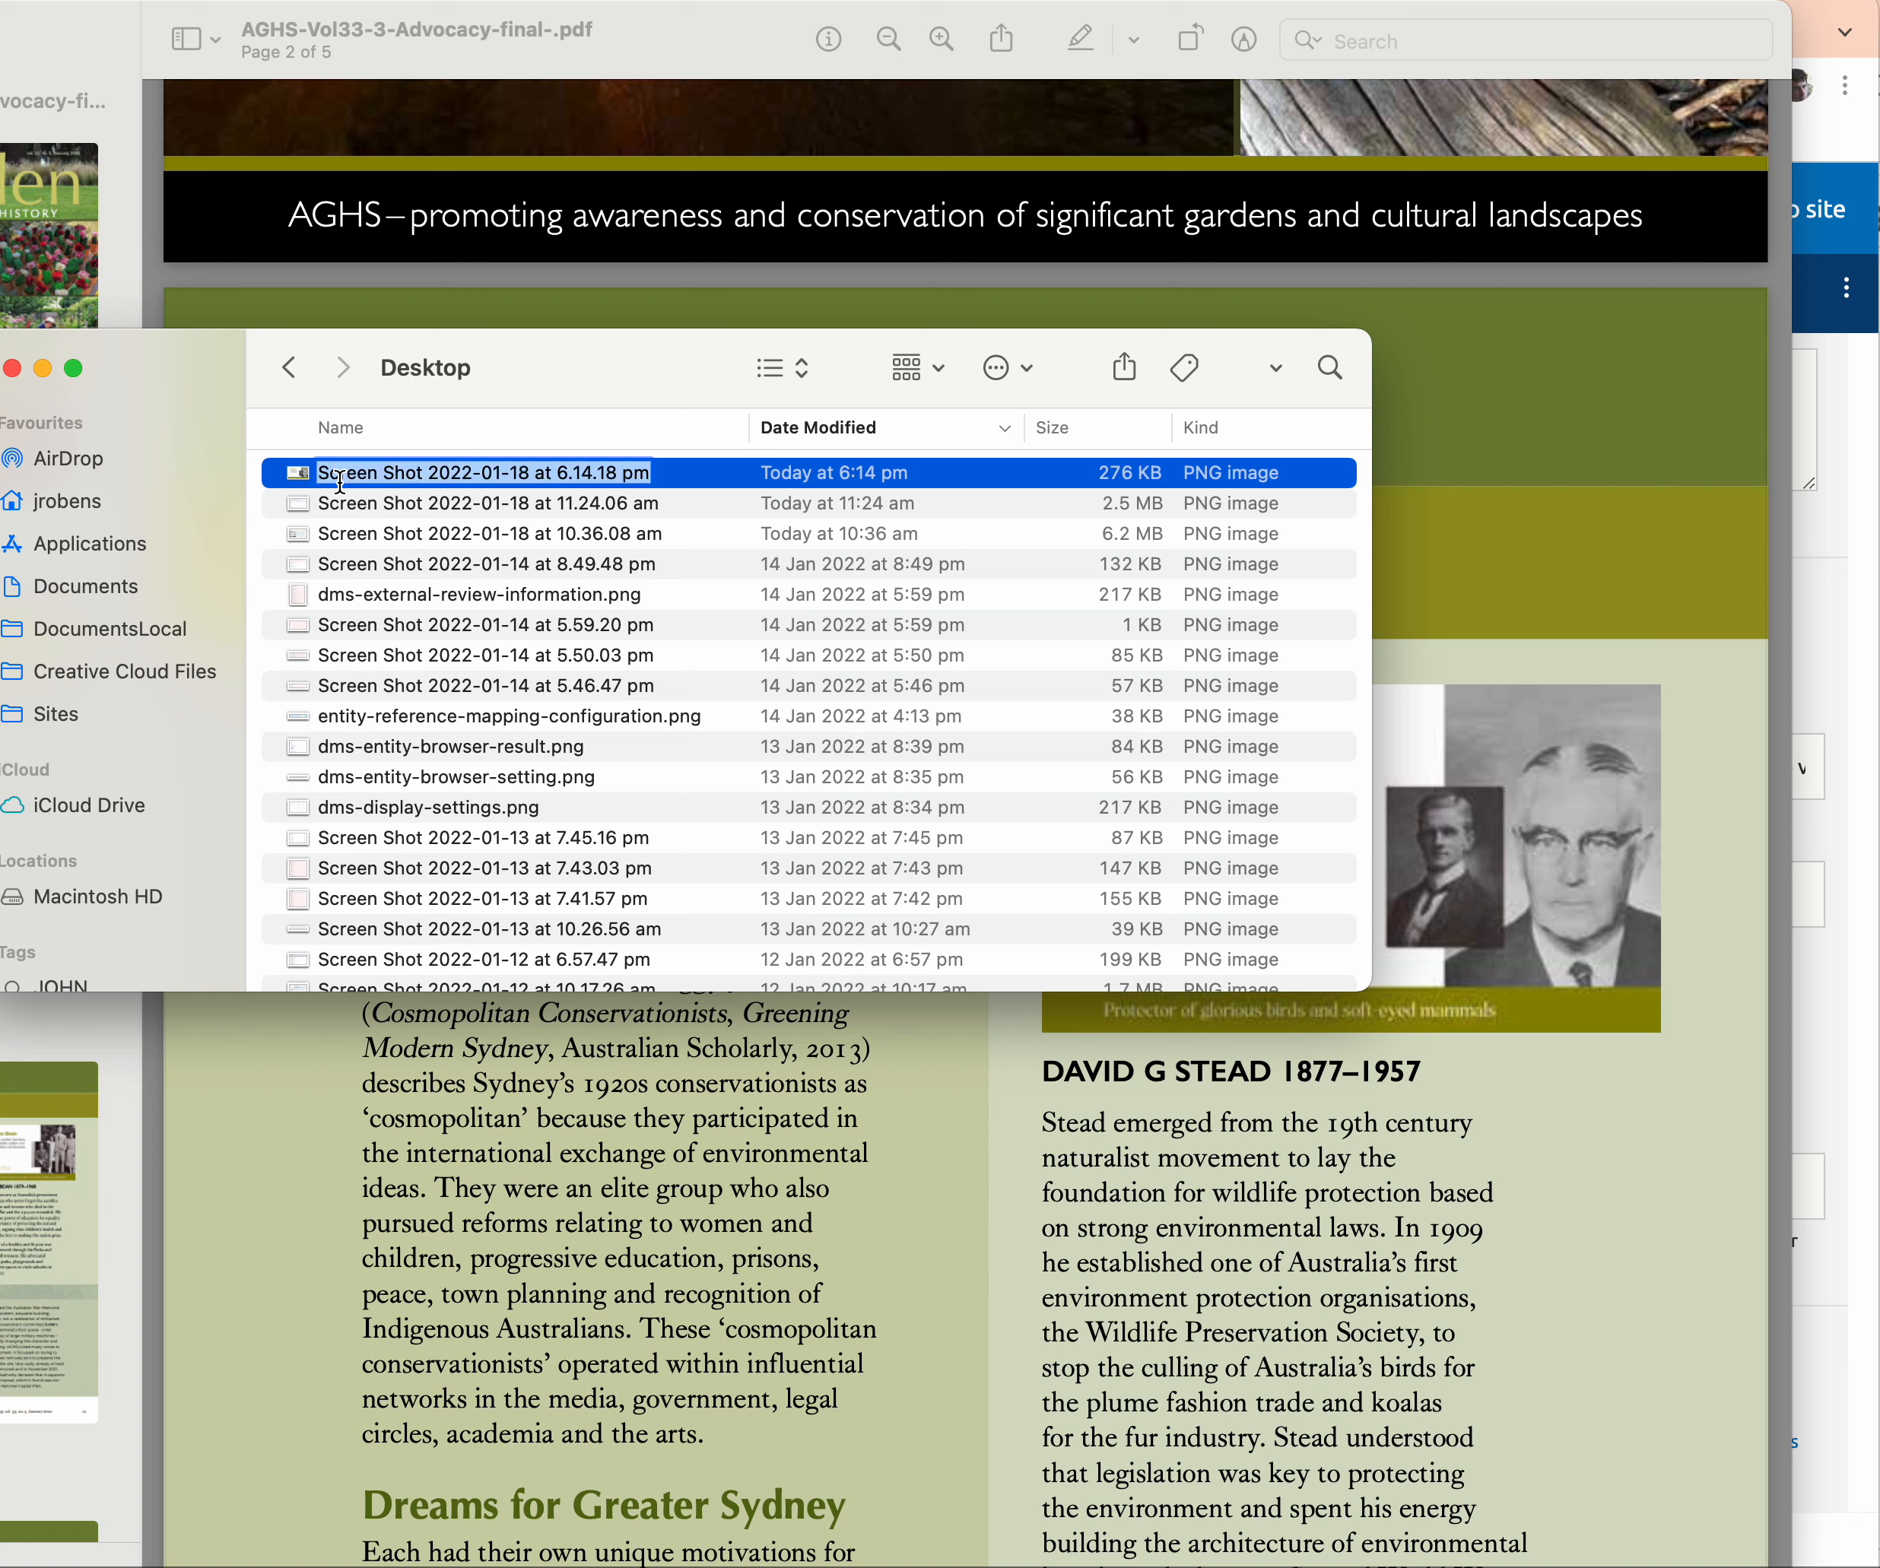
text(dav)
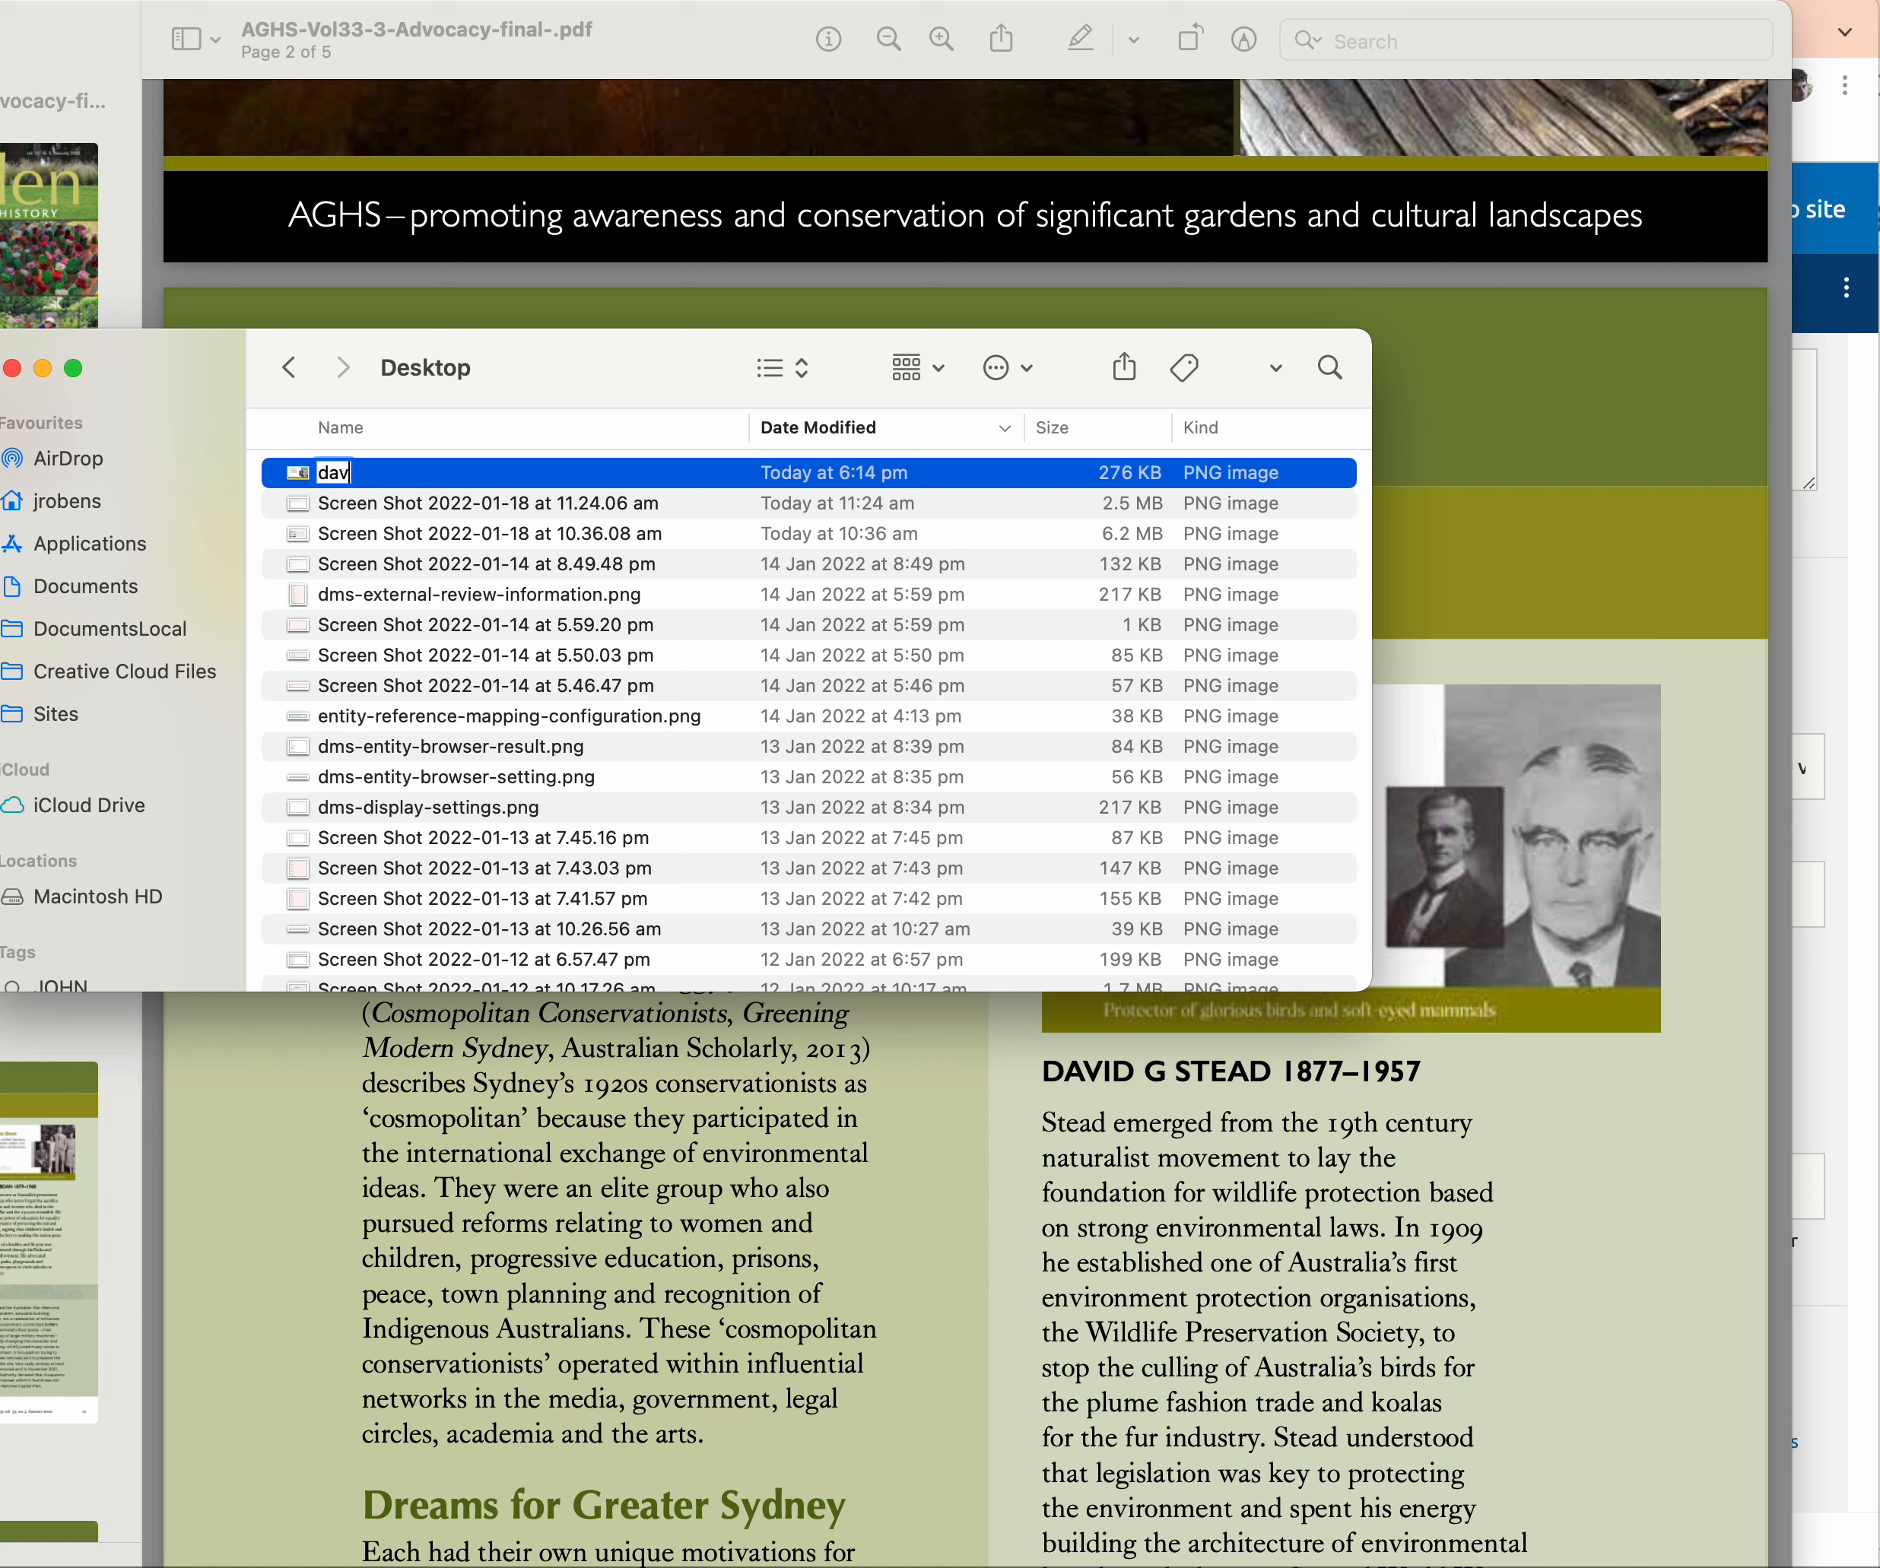
text(id-stead)
key(Return)
drag(394, 380, 693, 384)
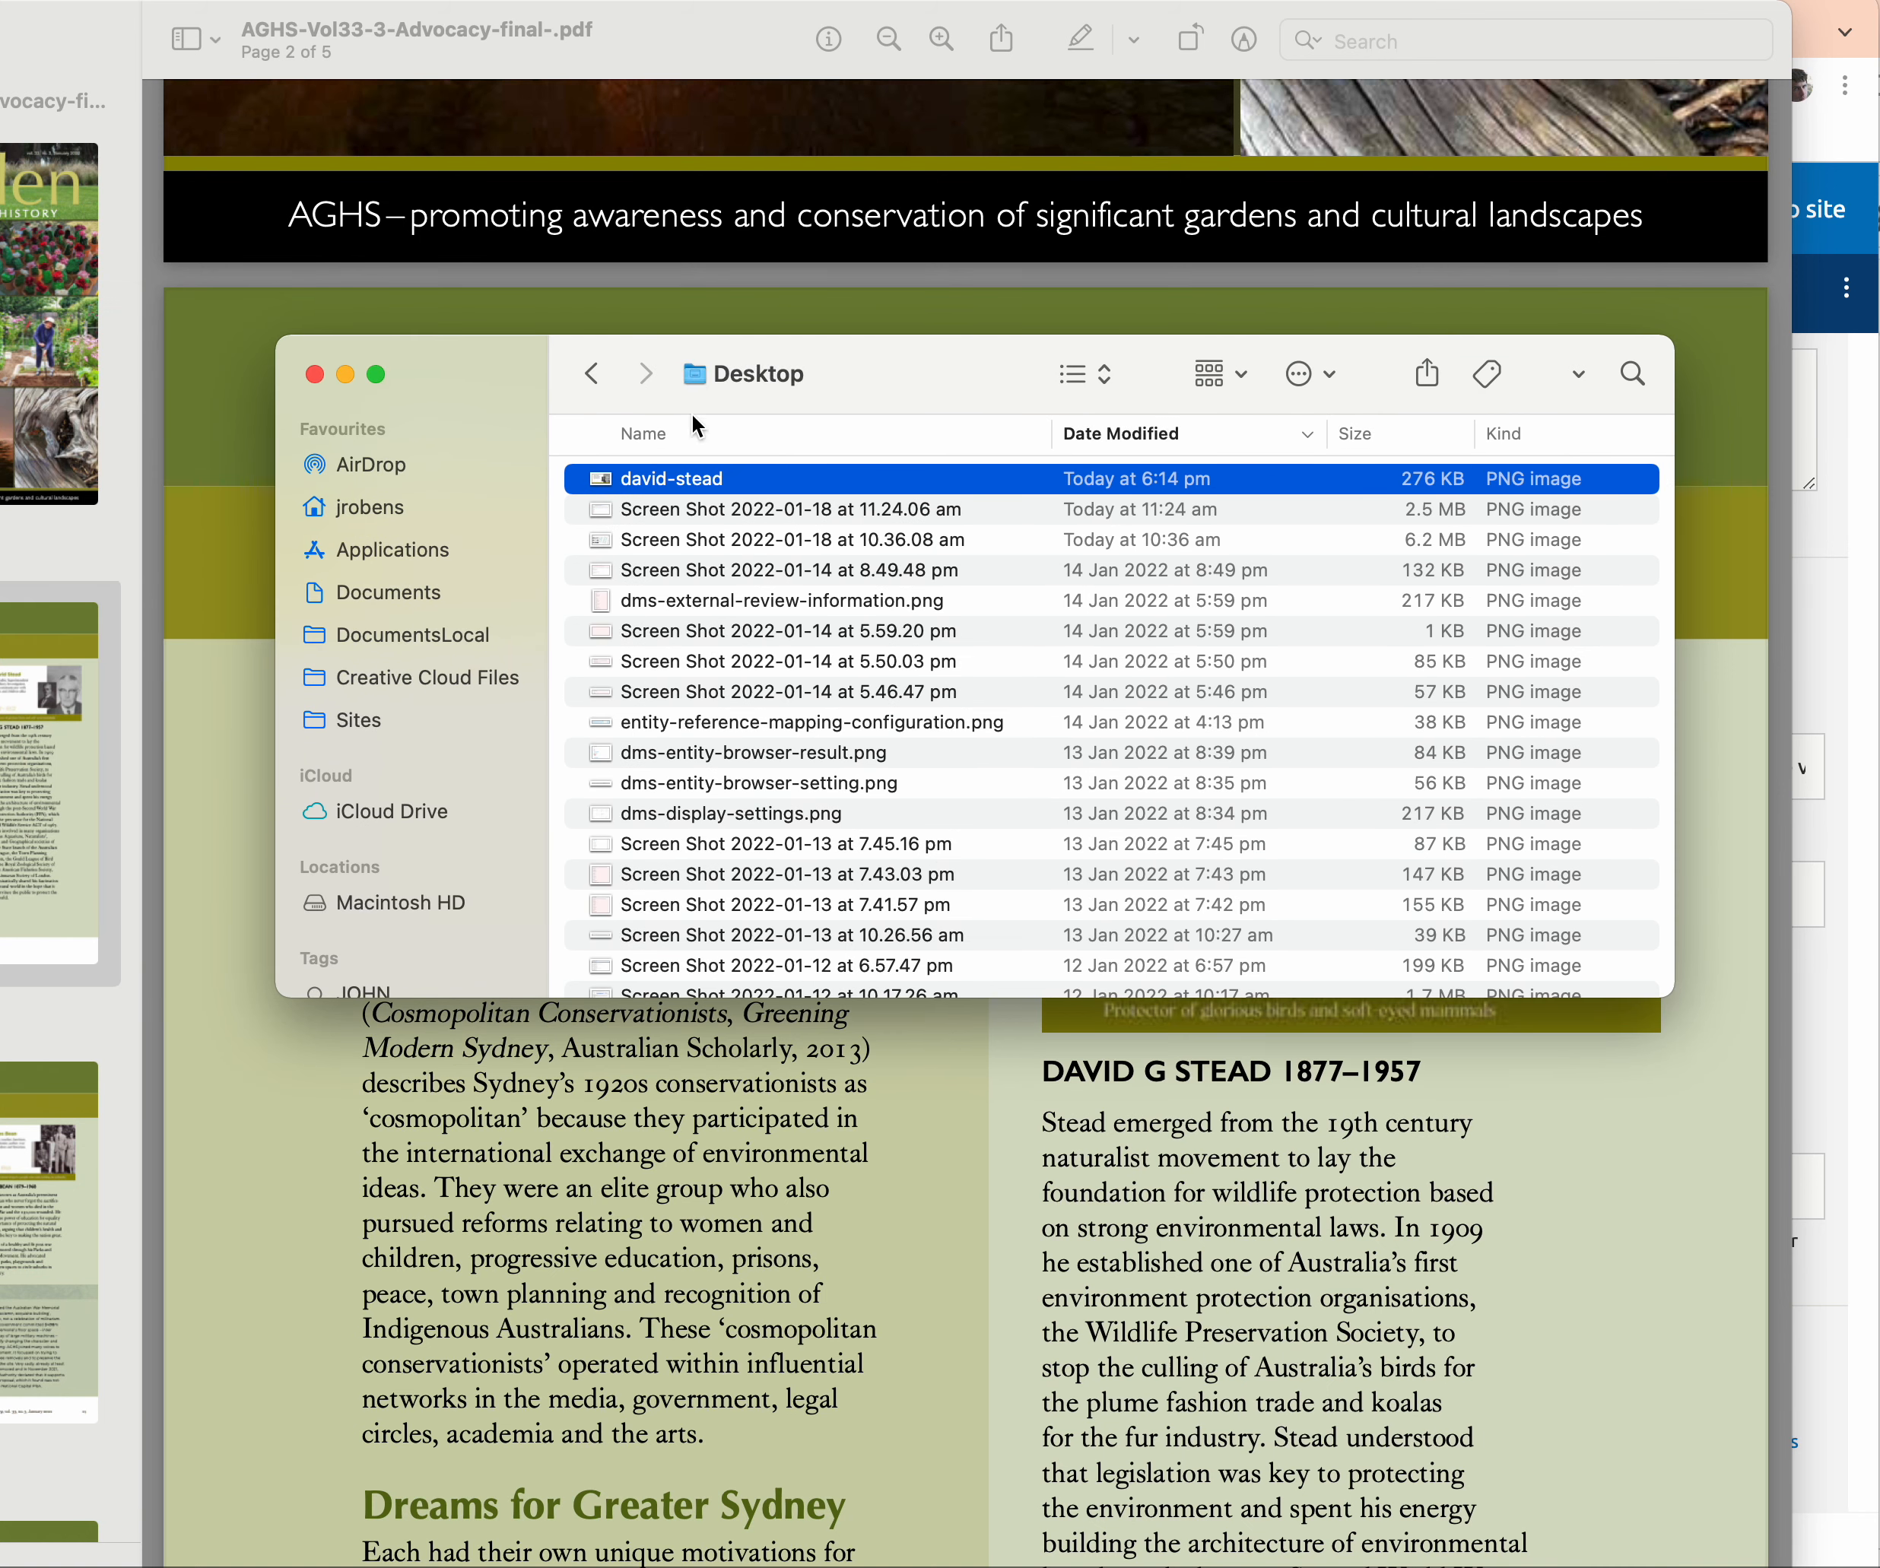
Switch back to Chrome, add an Image square component to the row's first column, and open its media selection.
key(super+Tab)
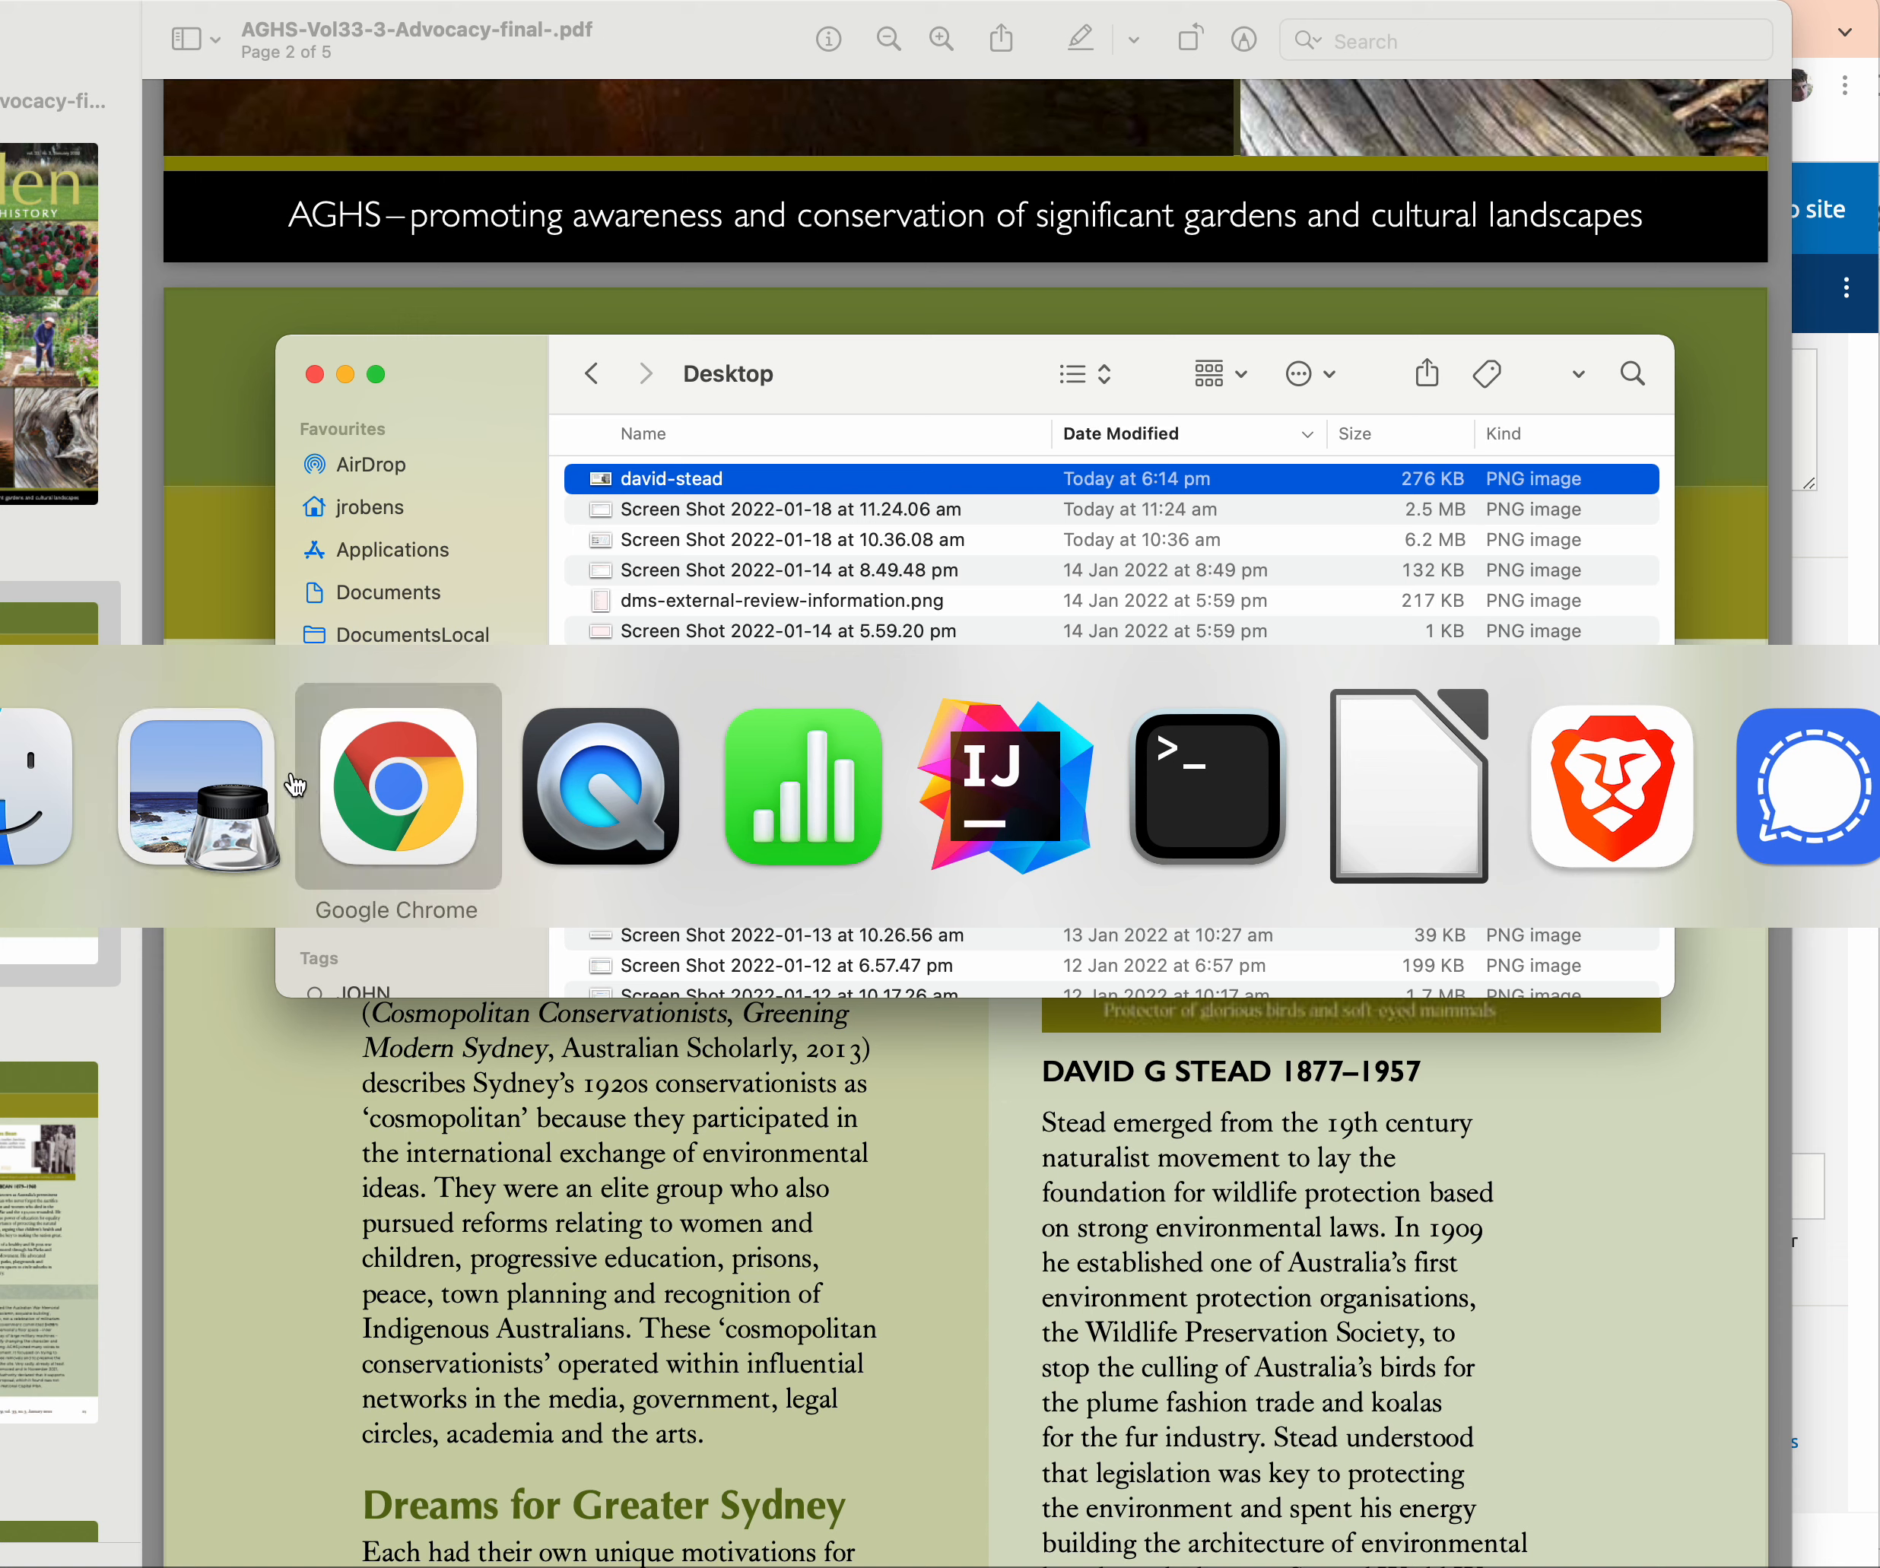
click(368, 784)
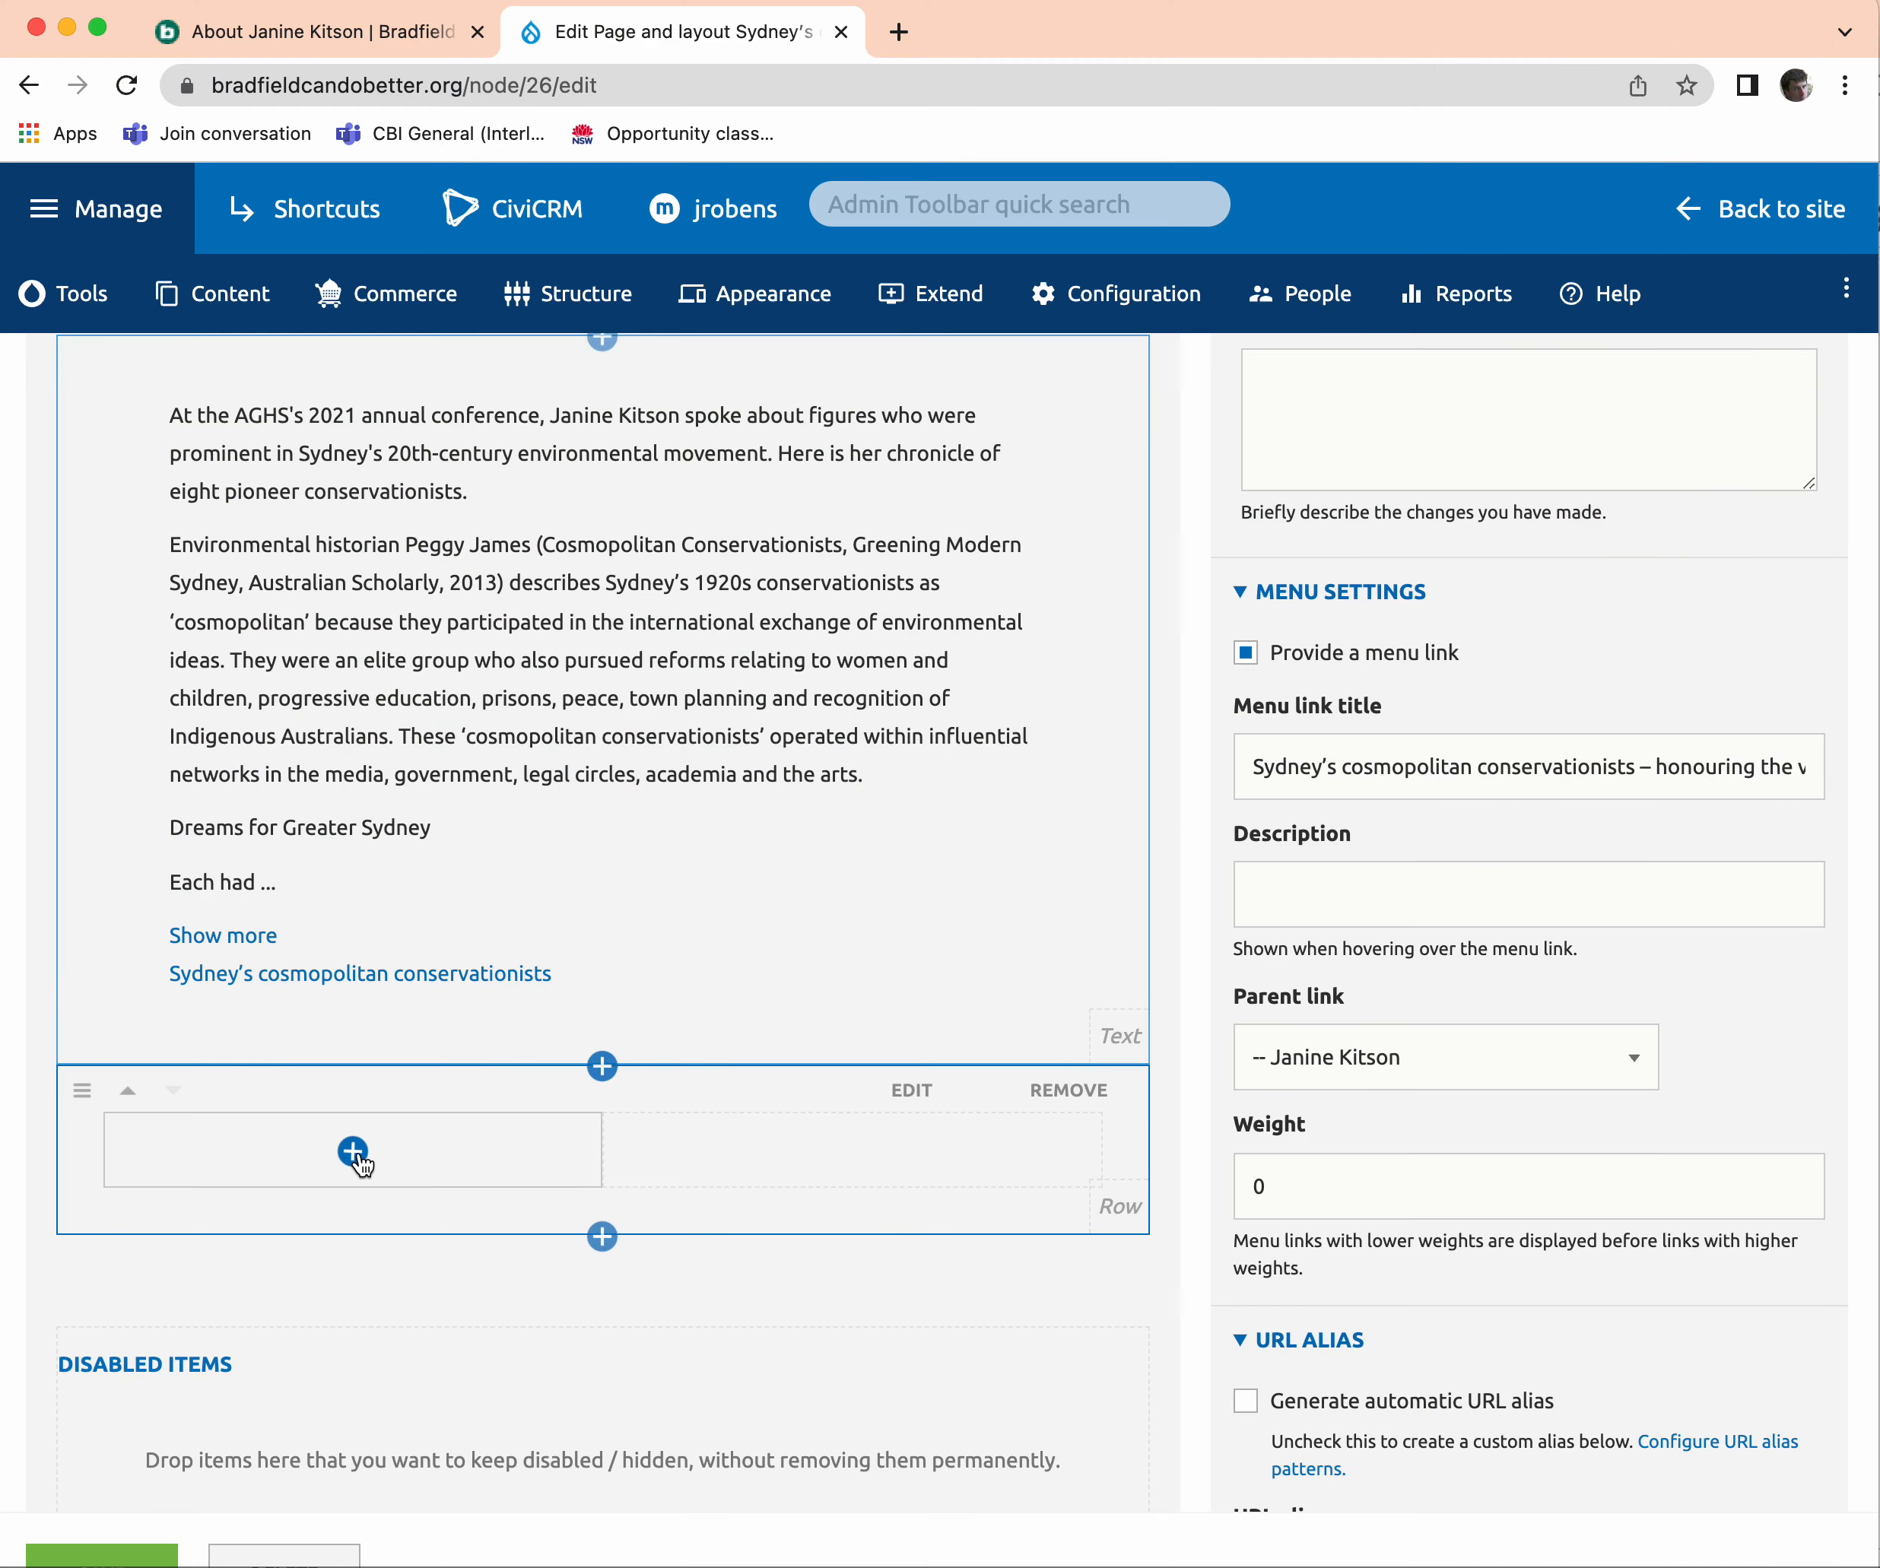
click(355, 1156)
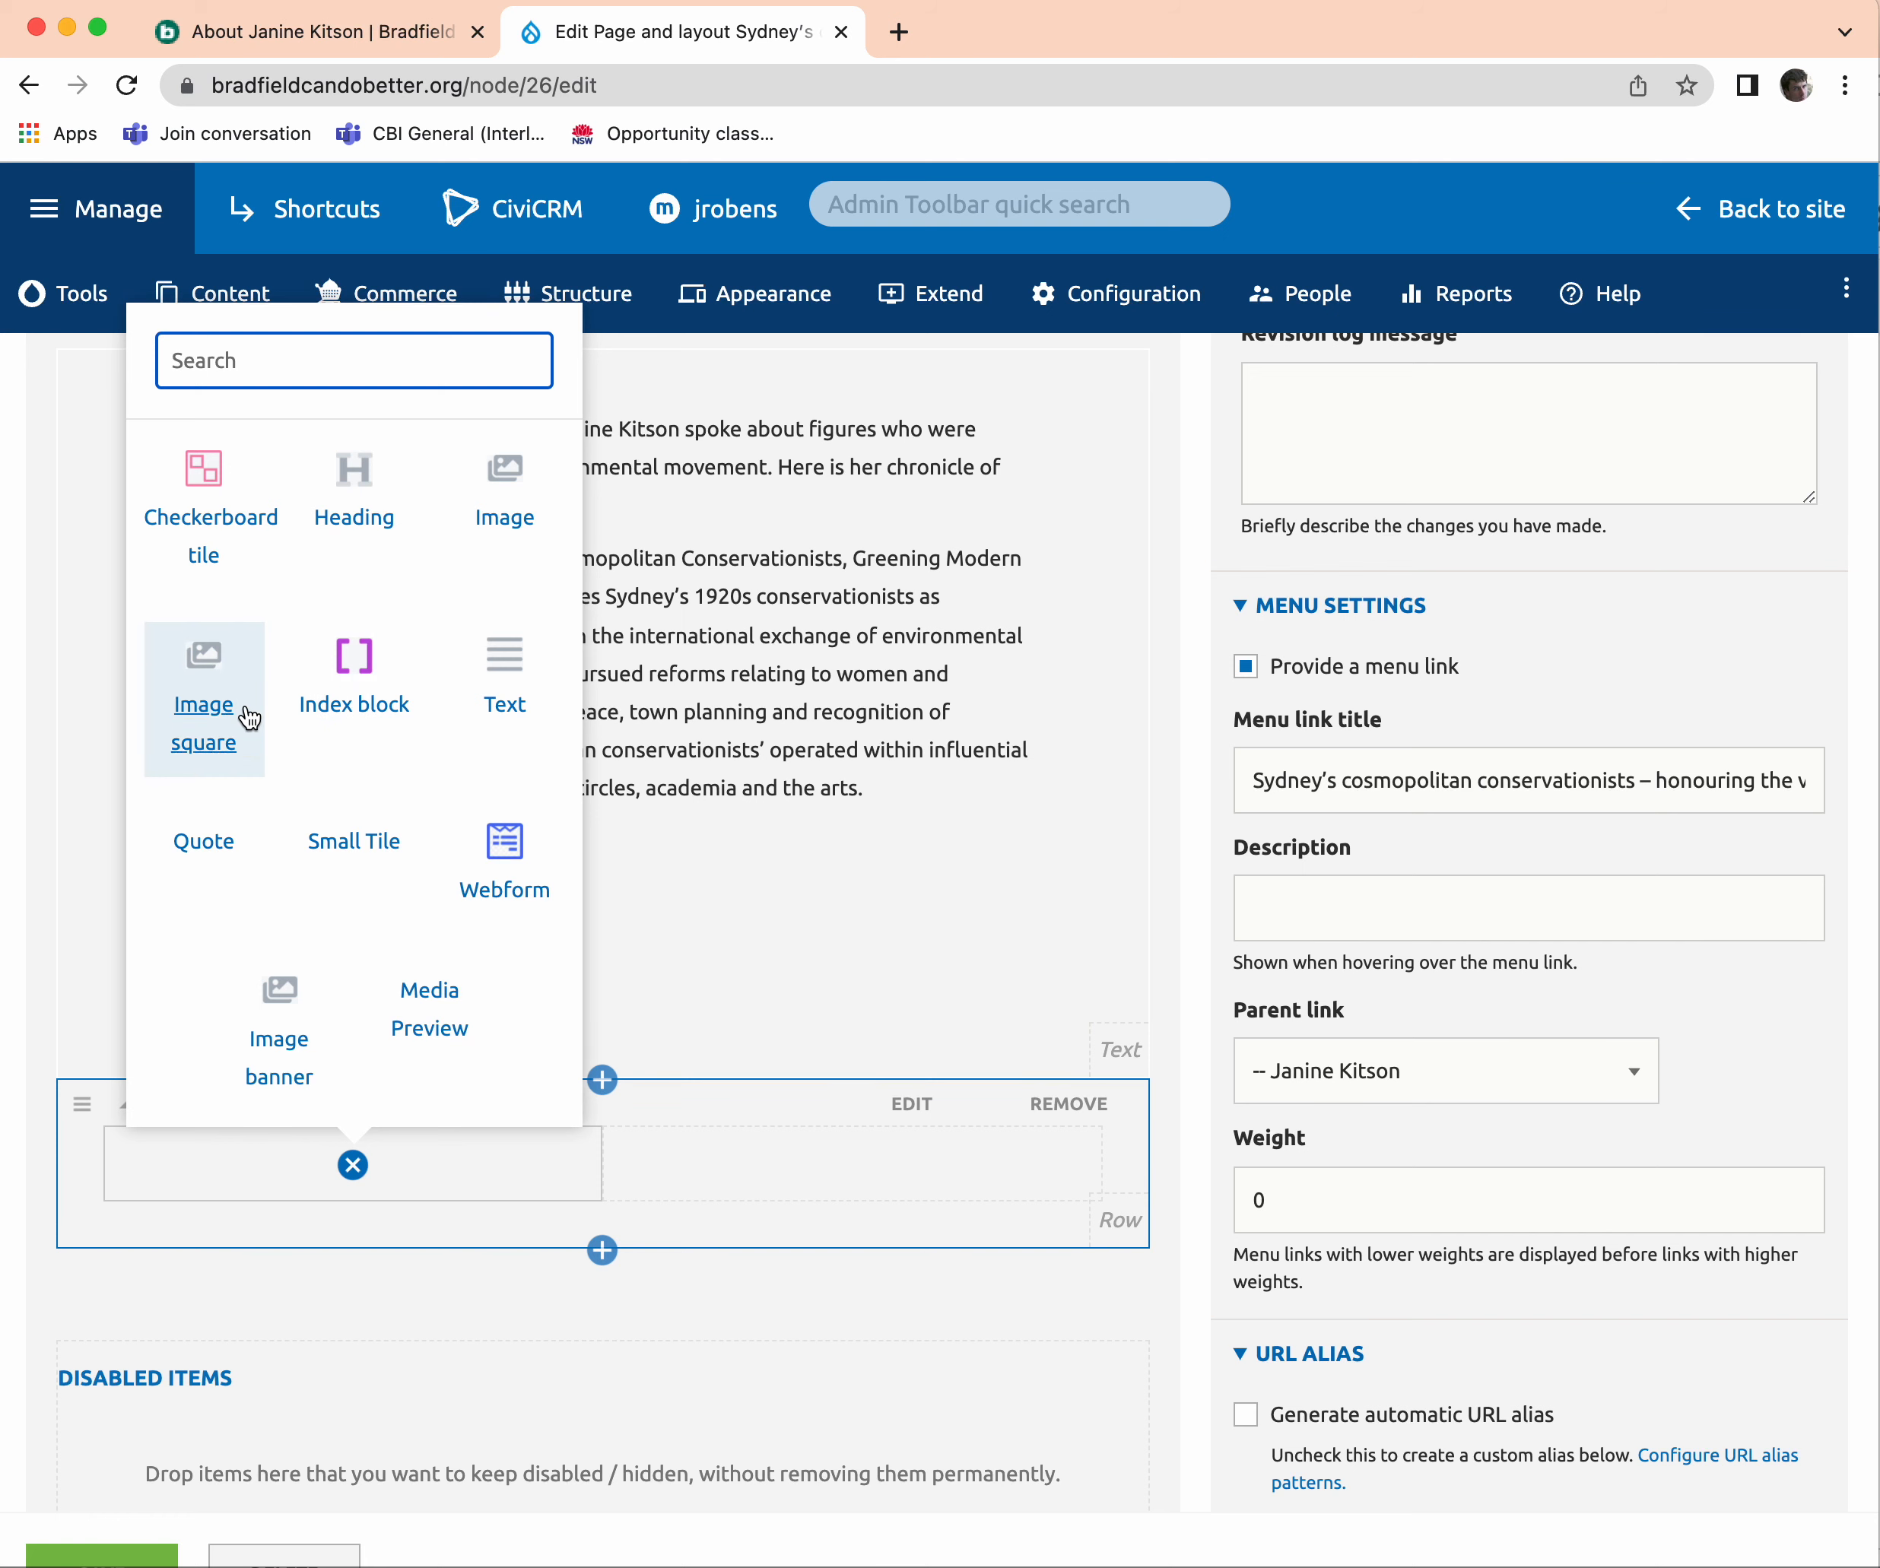
click(211, 703)
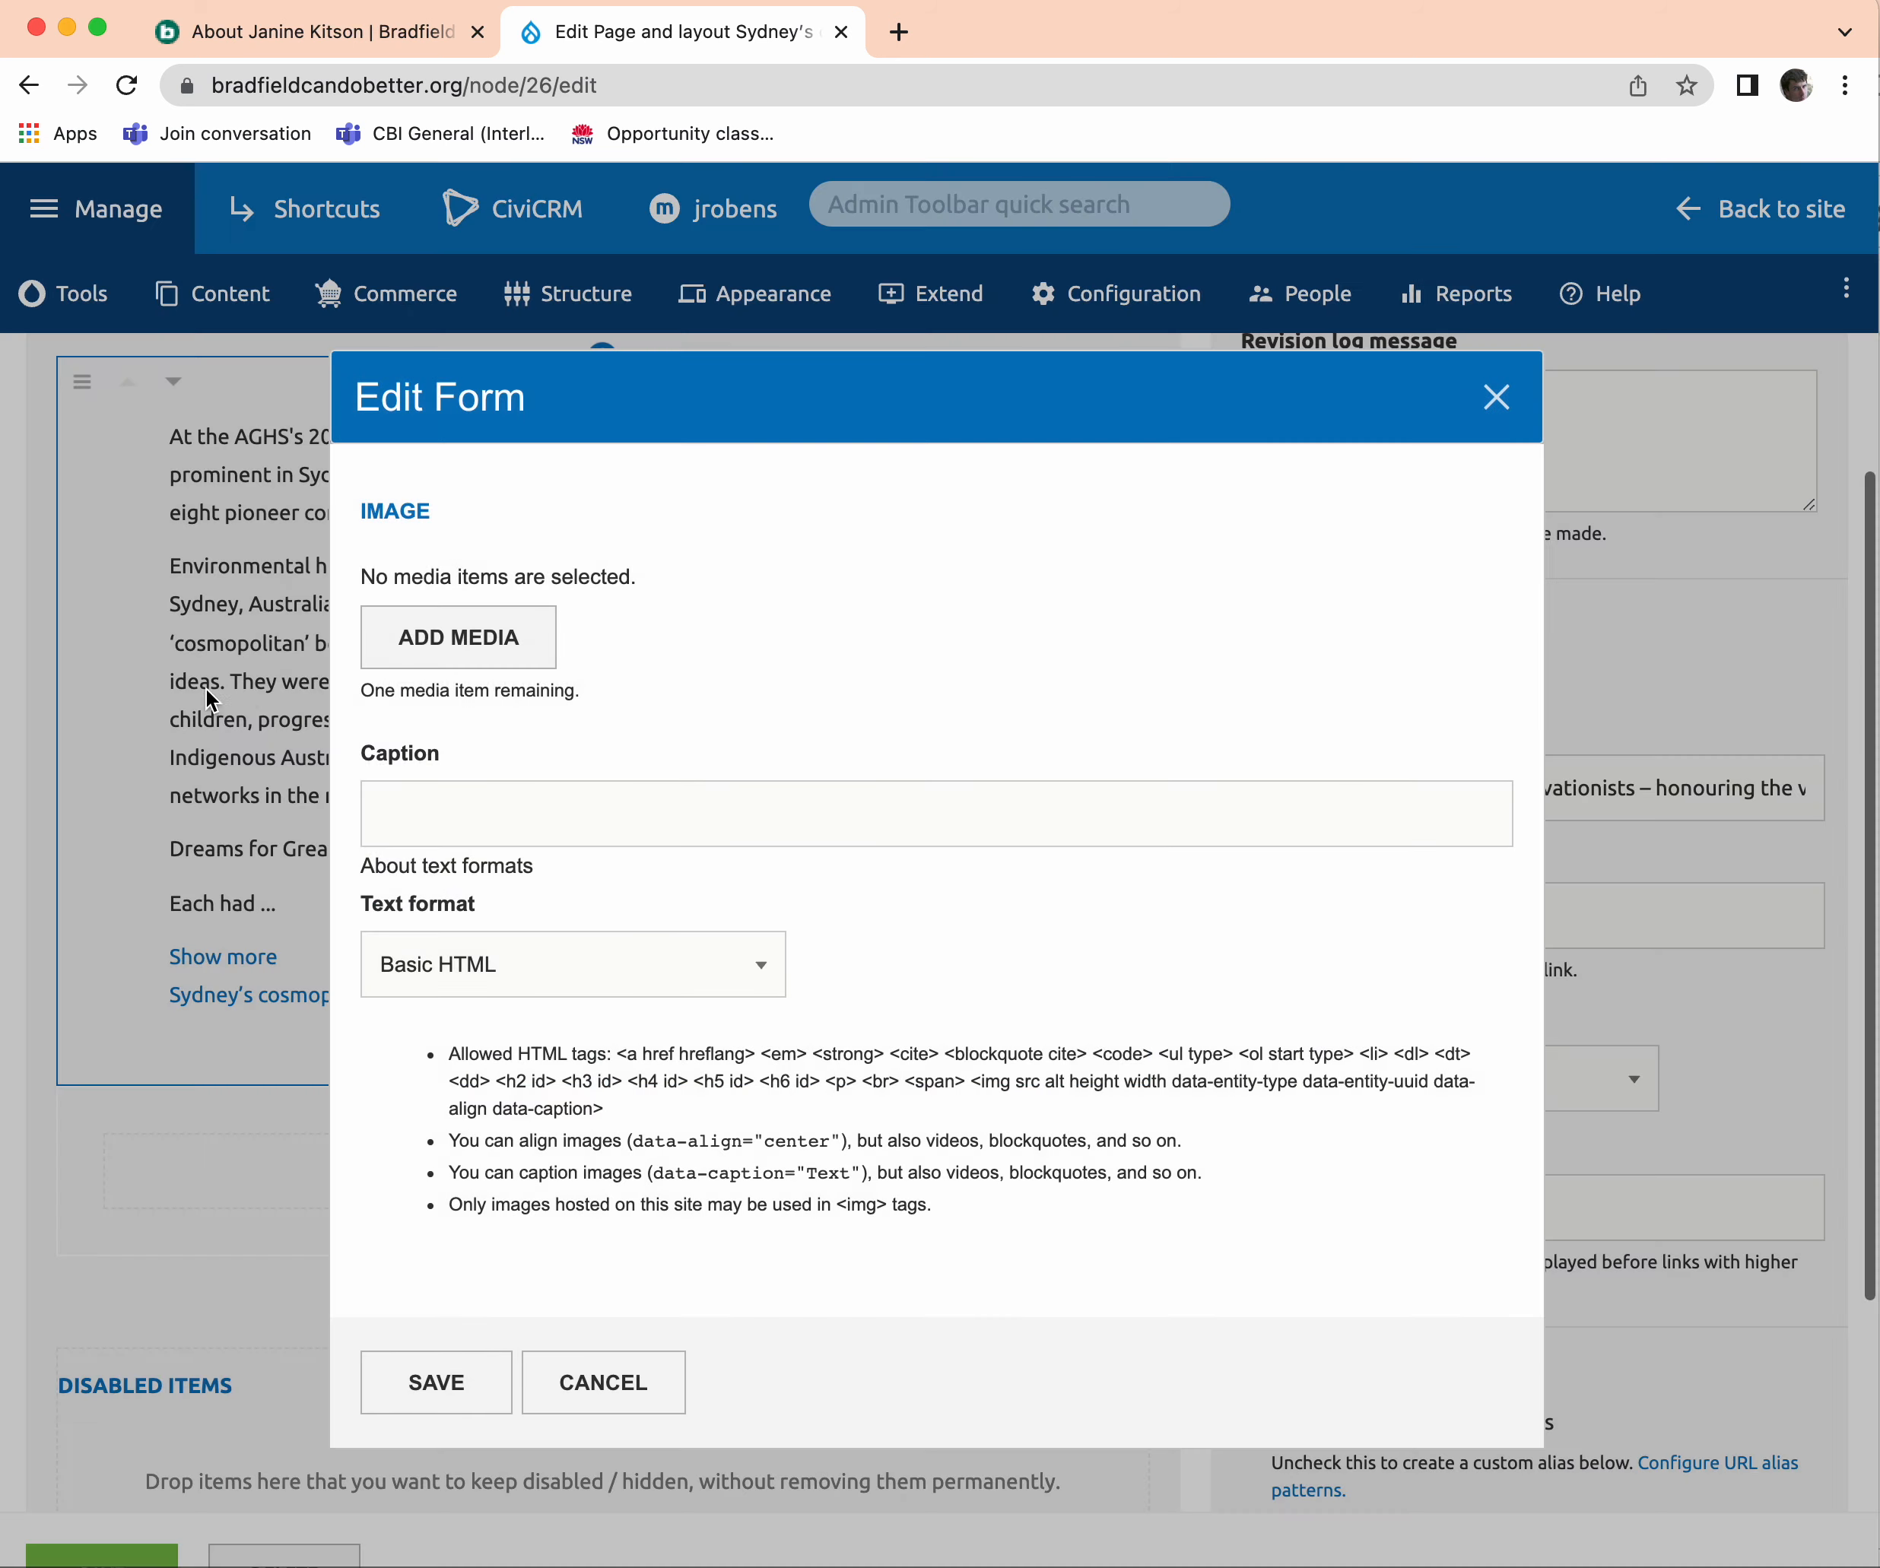
click(410, 658)
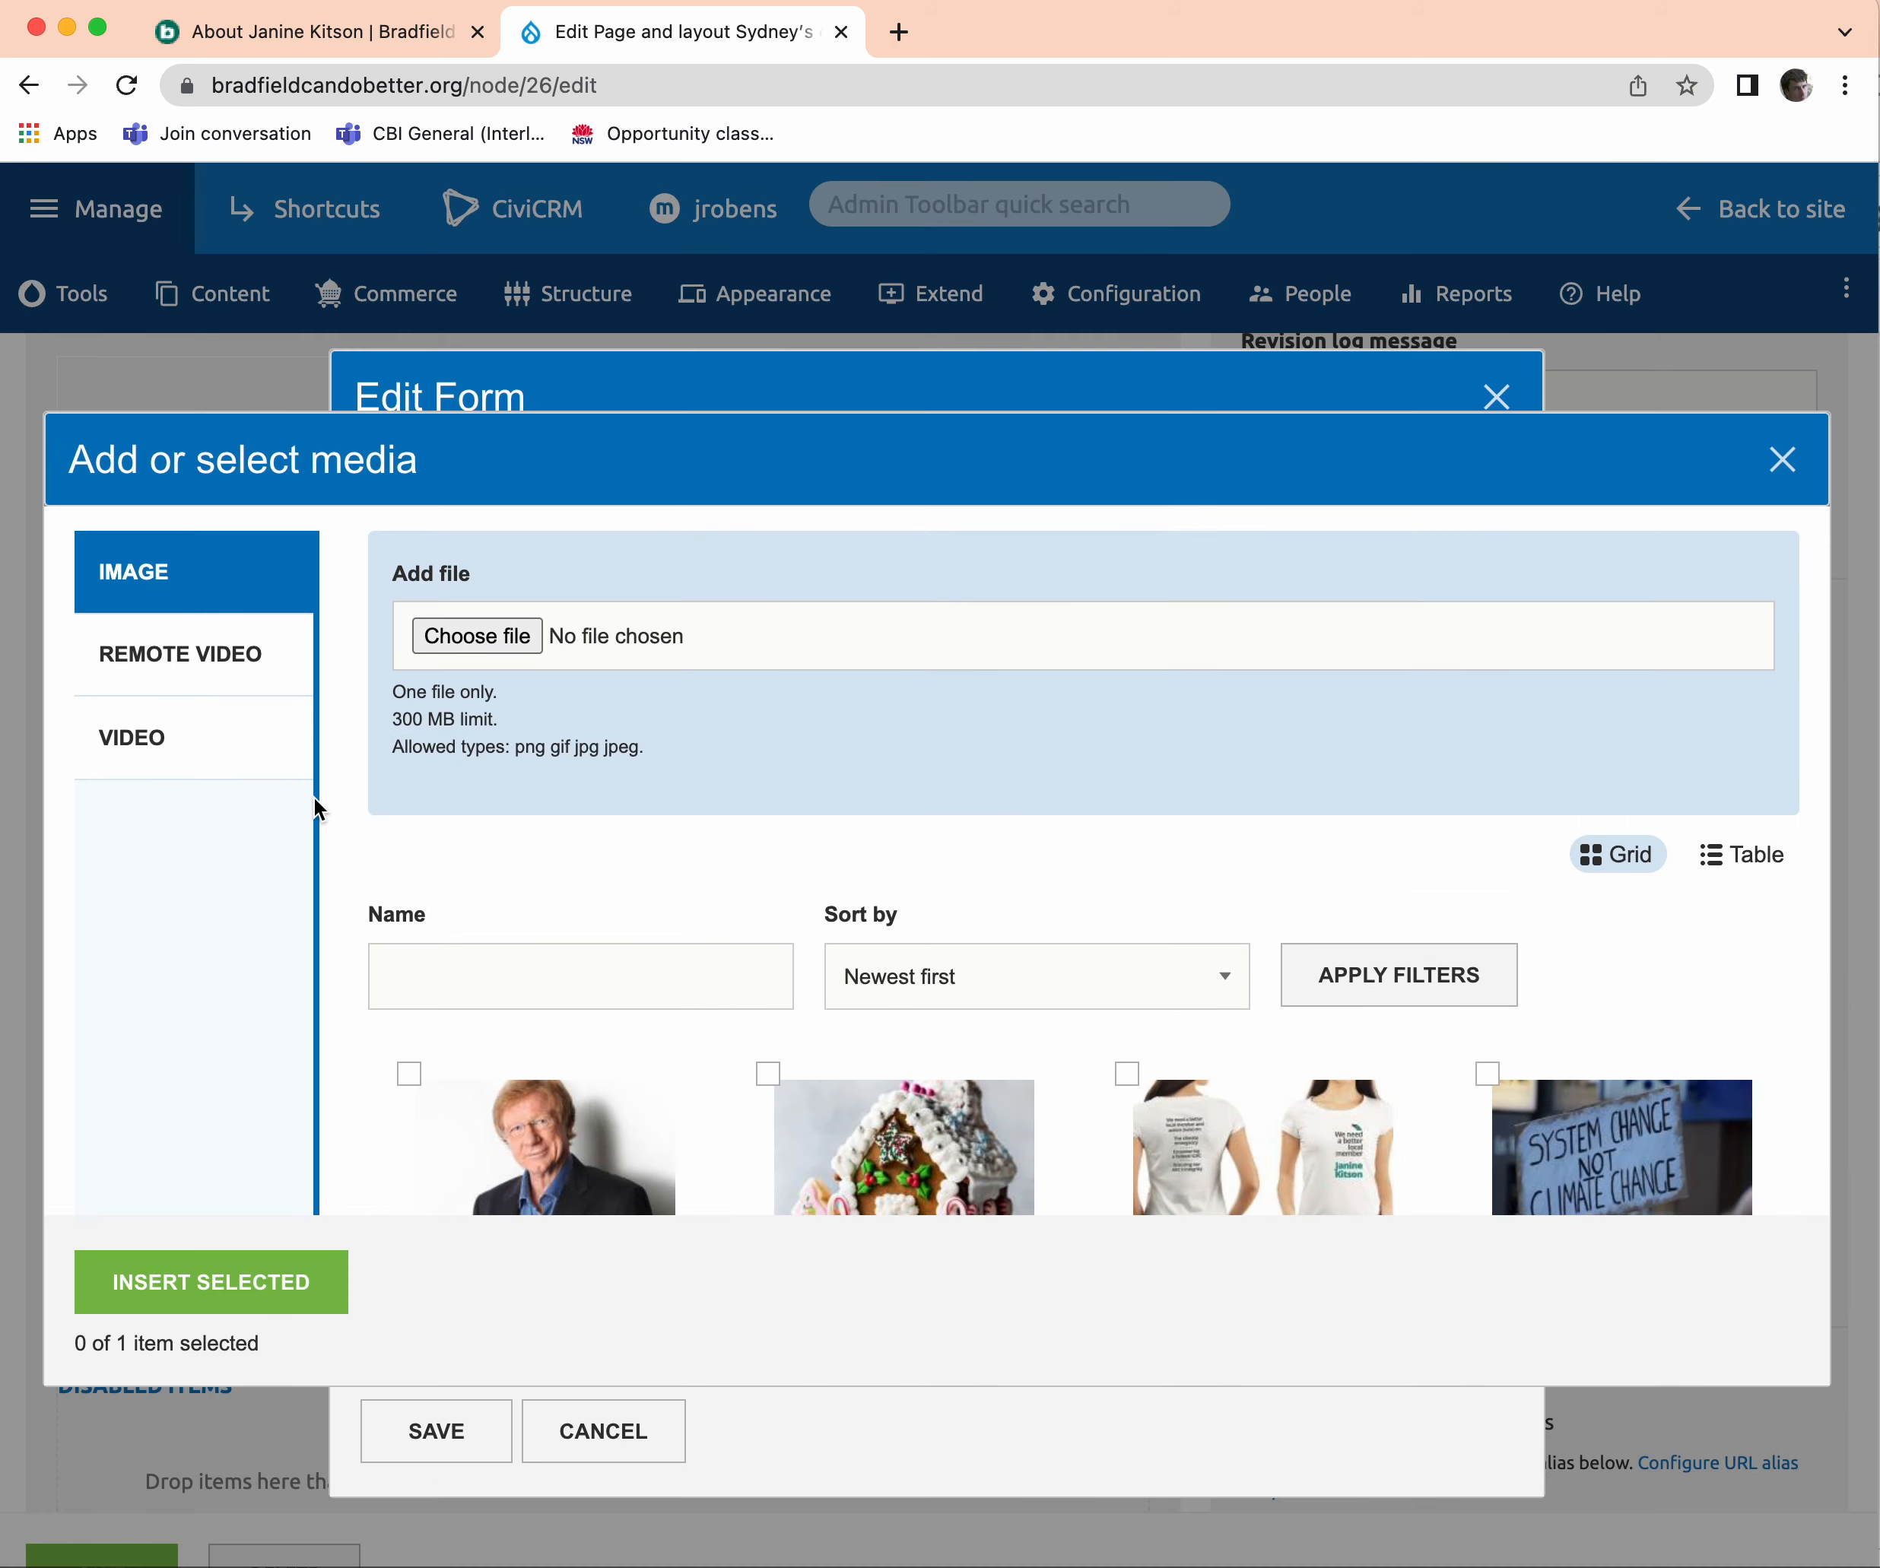
click(473, 638)
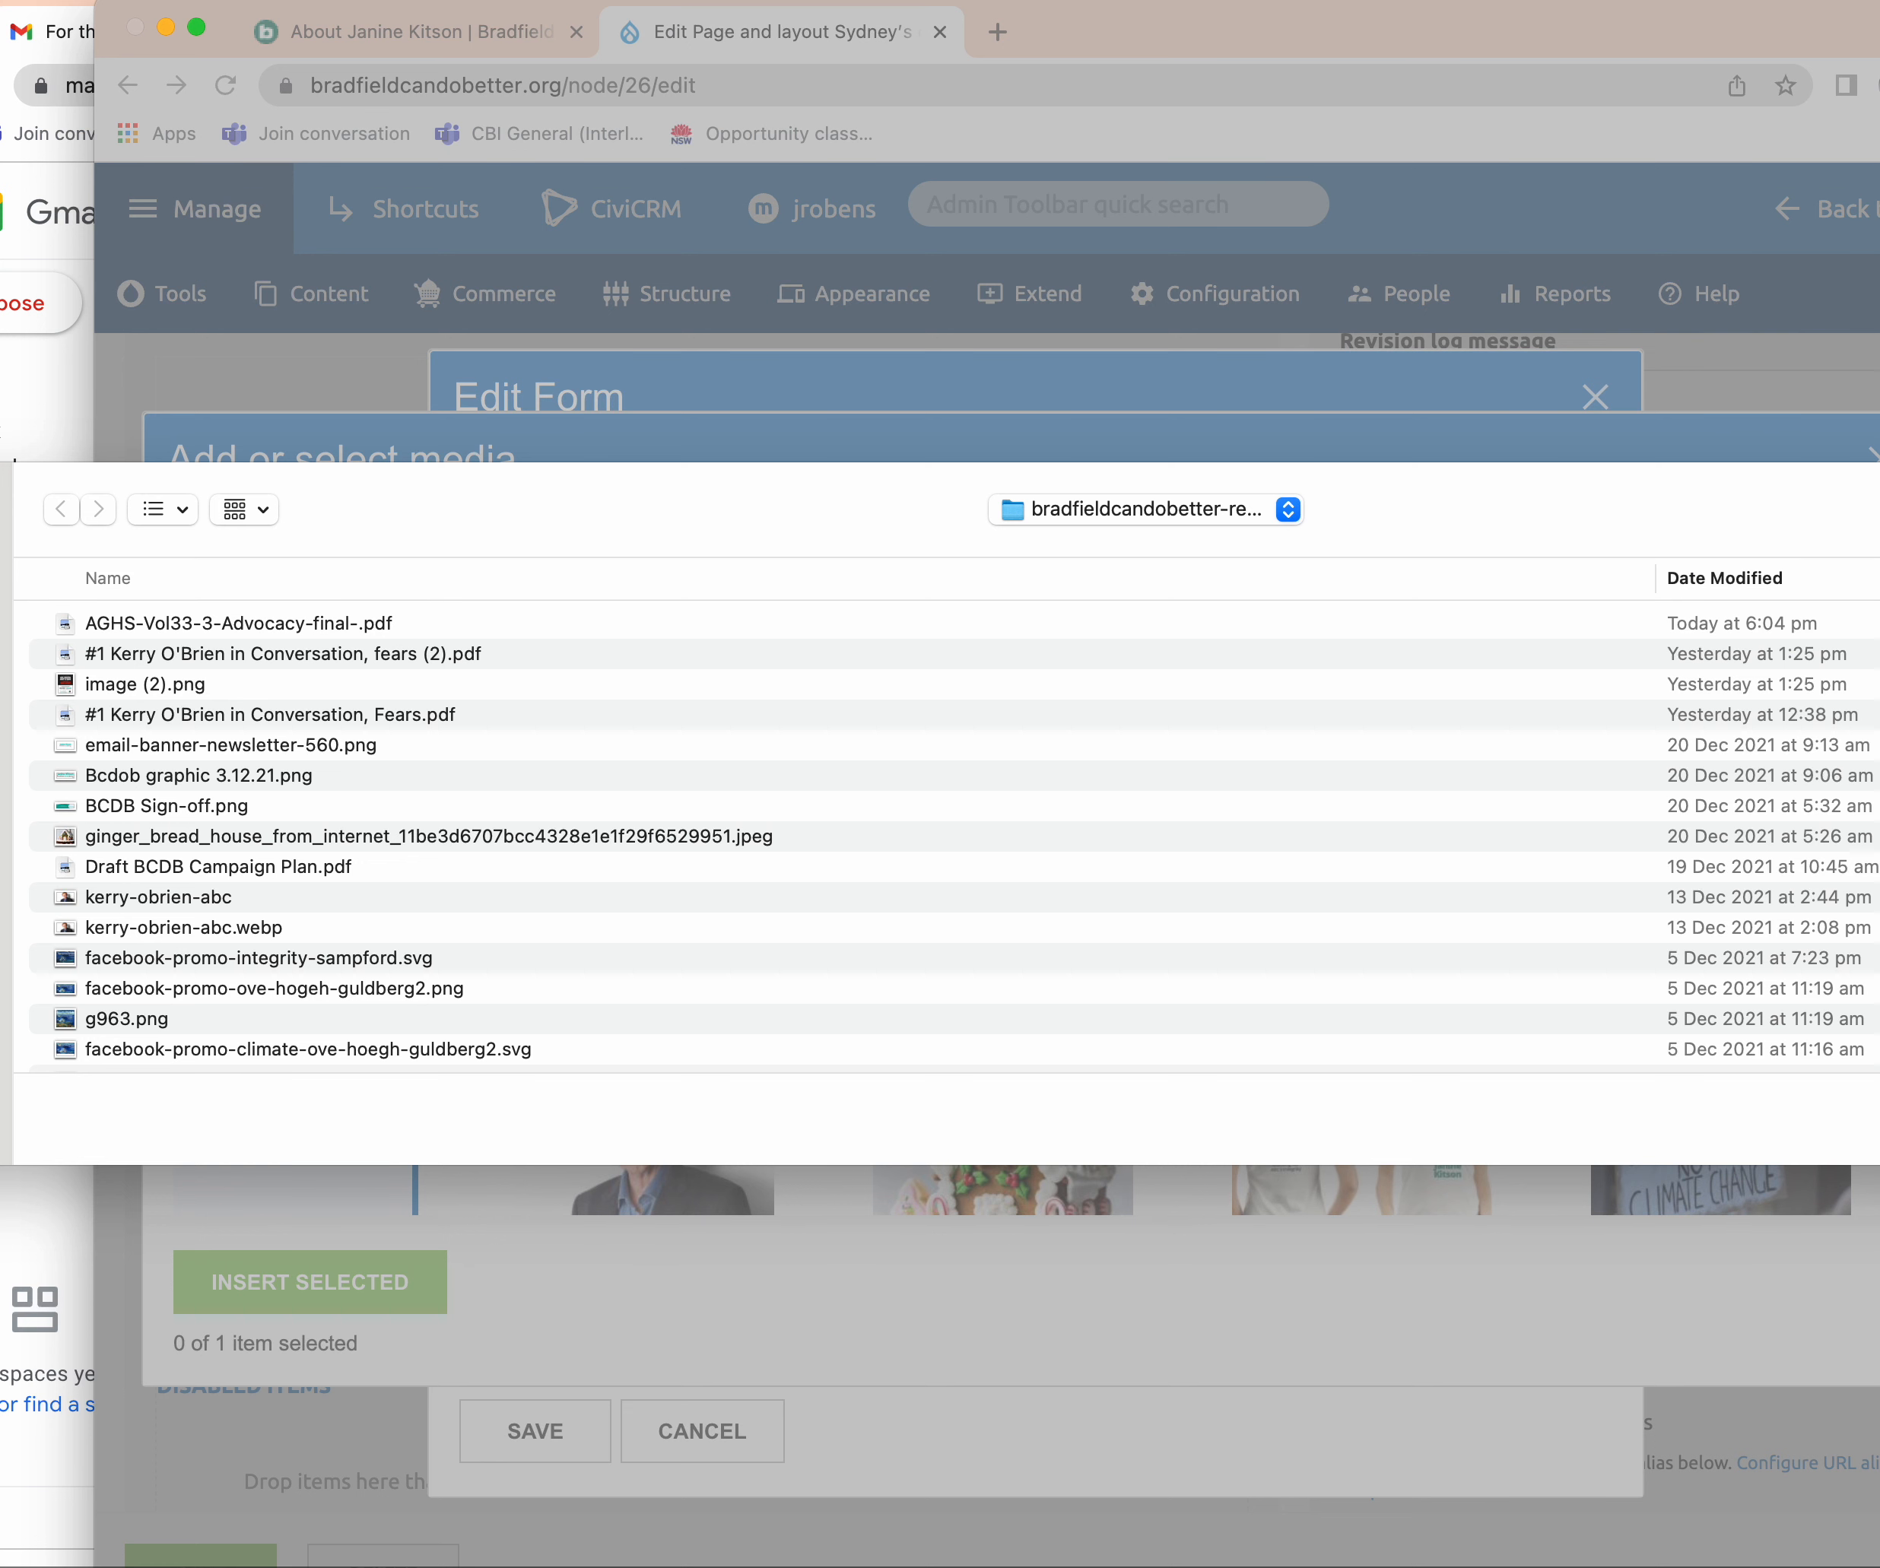
click(5, 632)
double_click(144, 621)
double_click(143, 619)
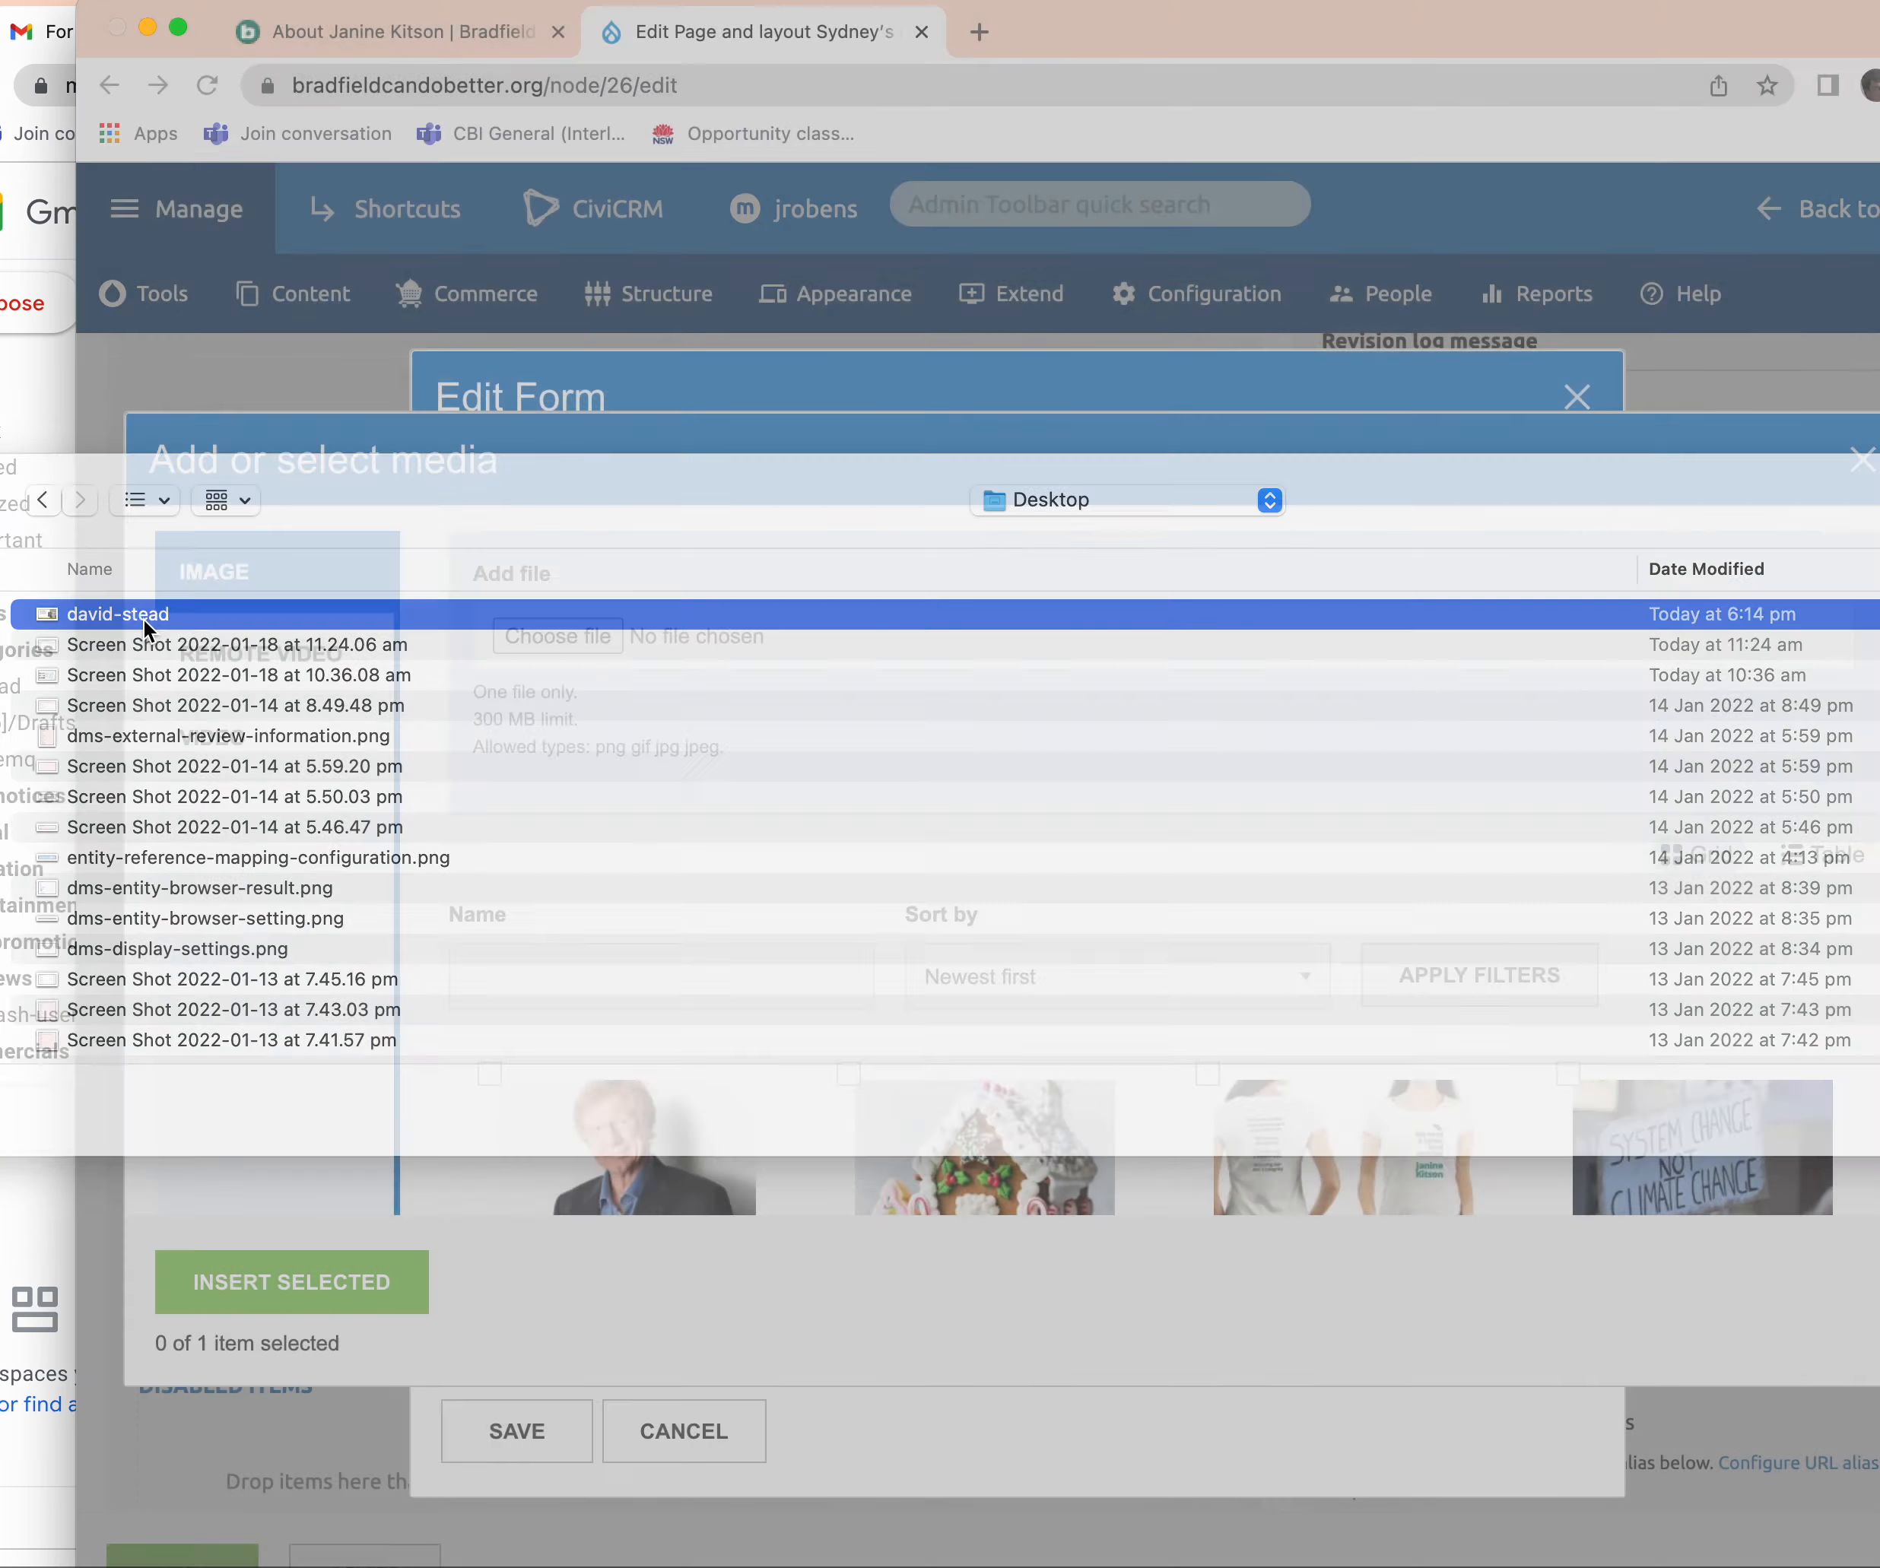
click(304, 1059)
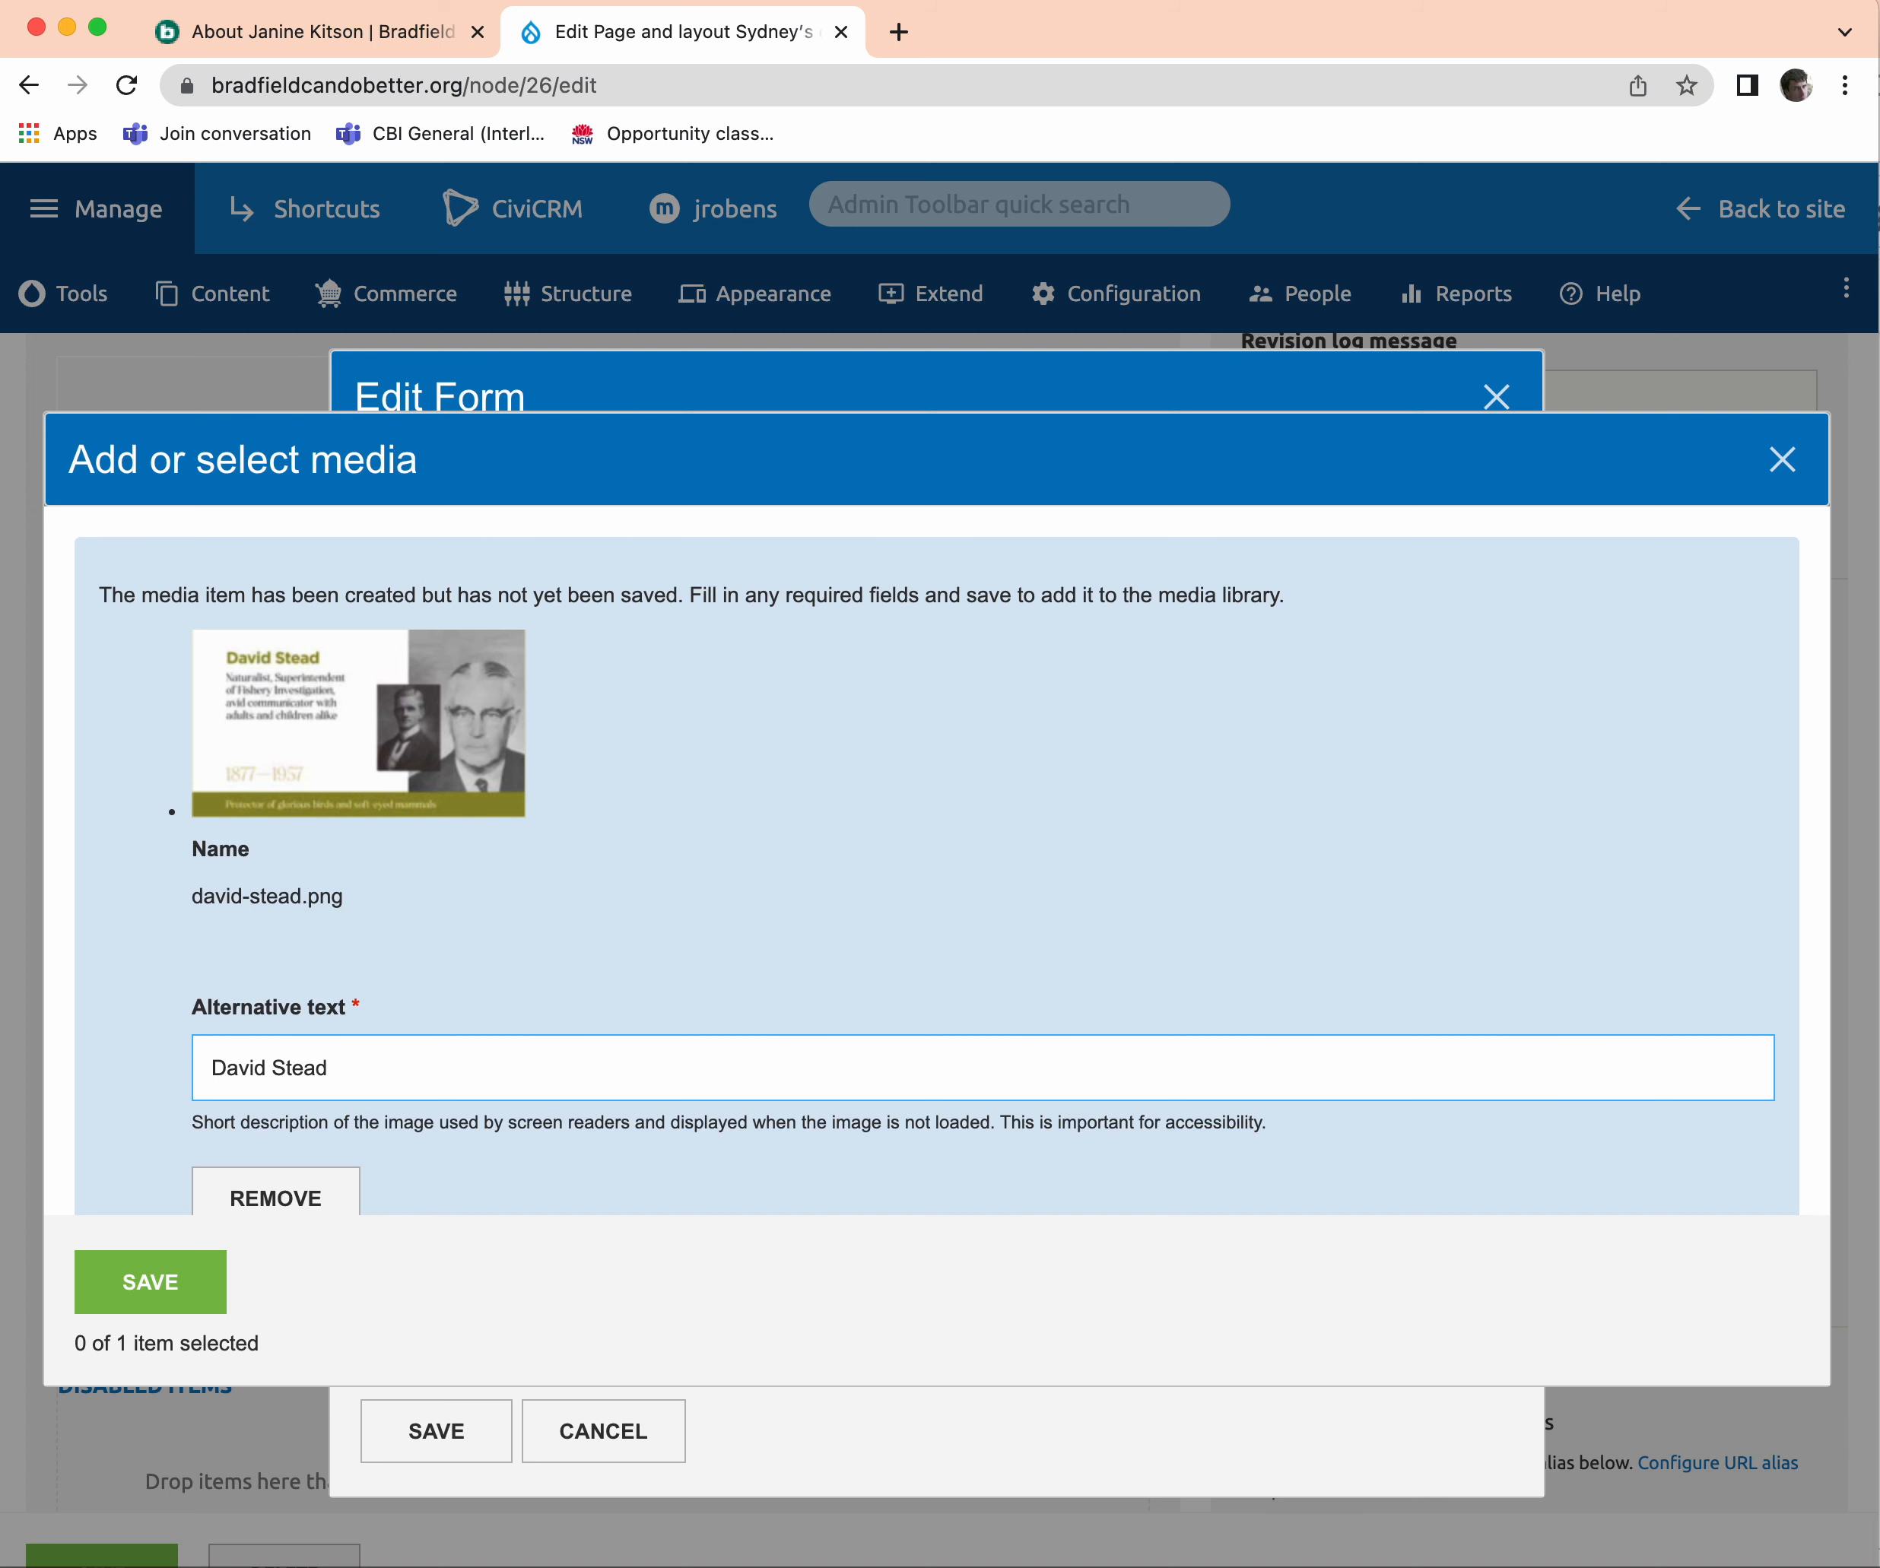
click(172, 1264)
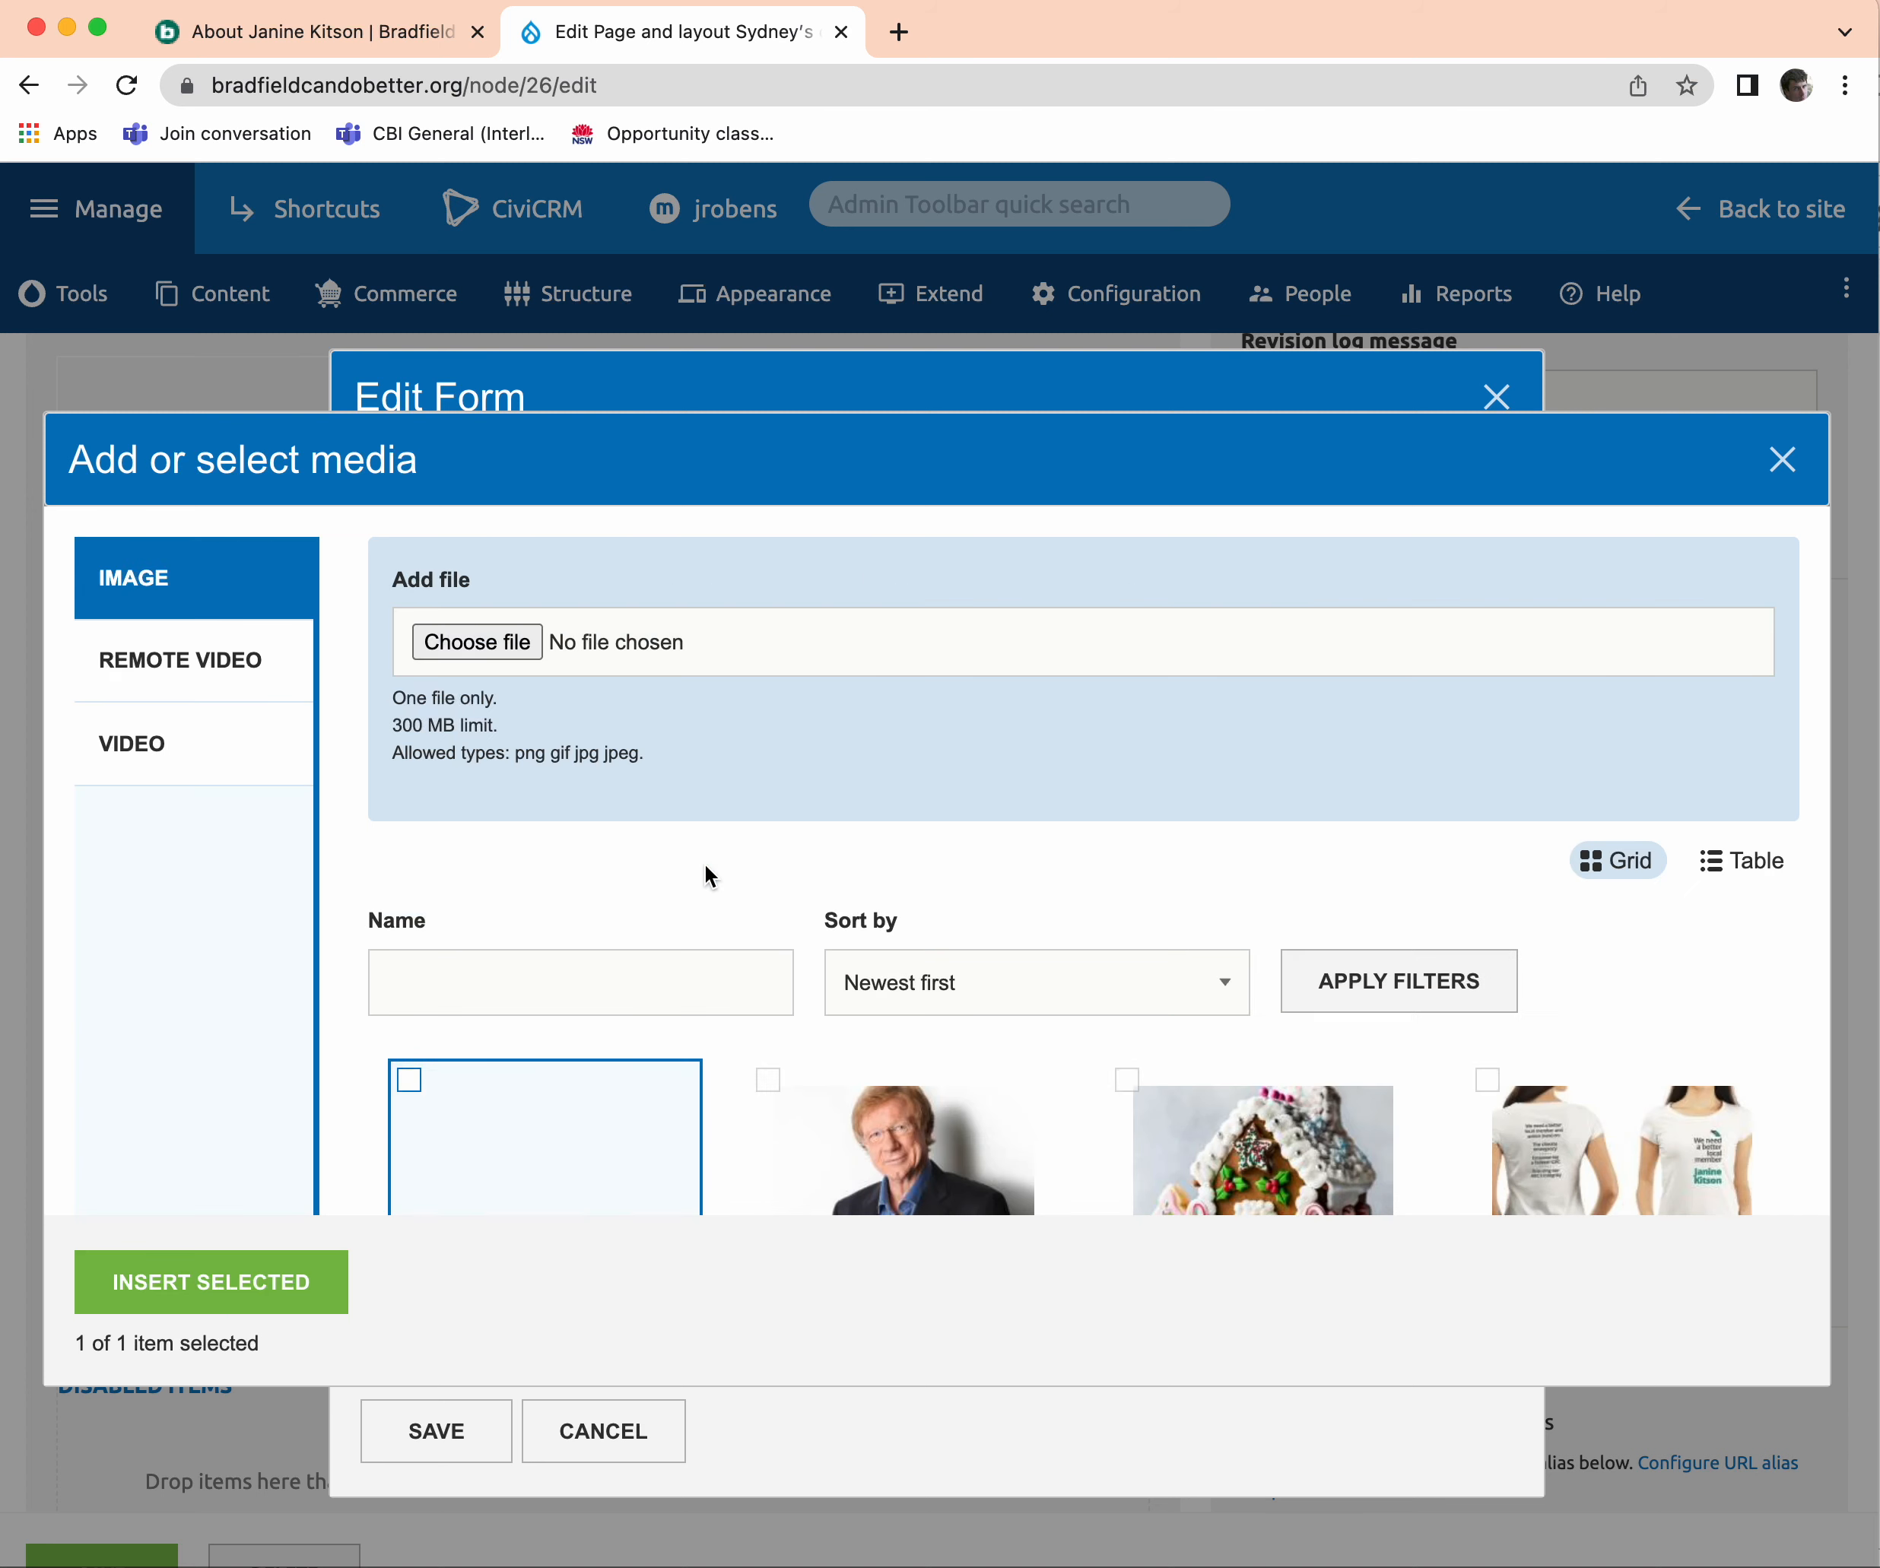
scroll(704, 862, down, 4)
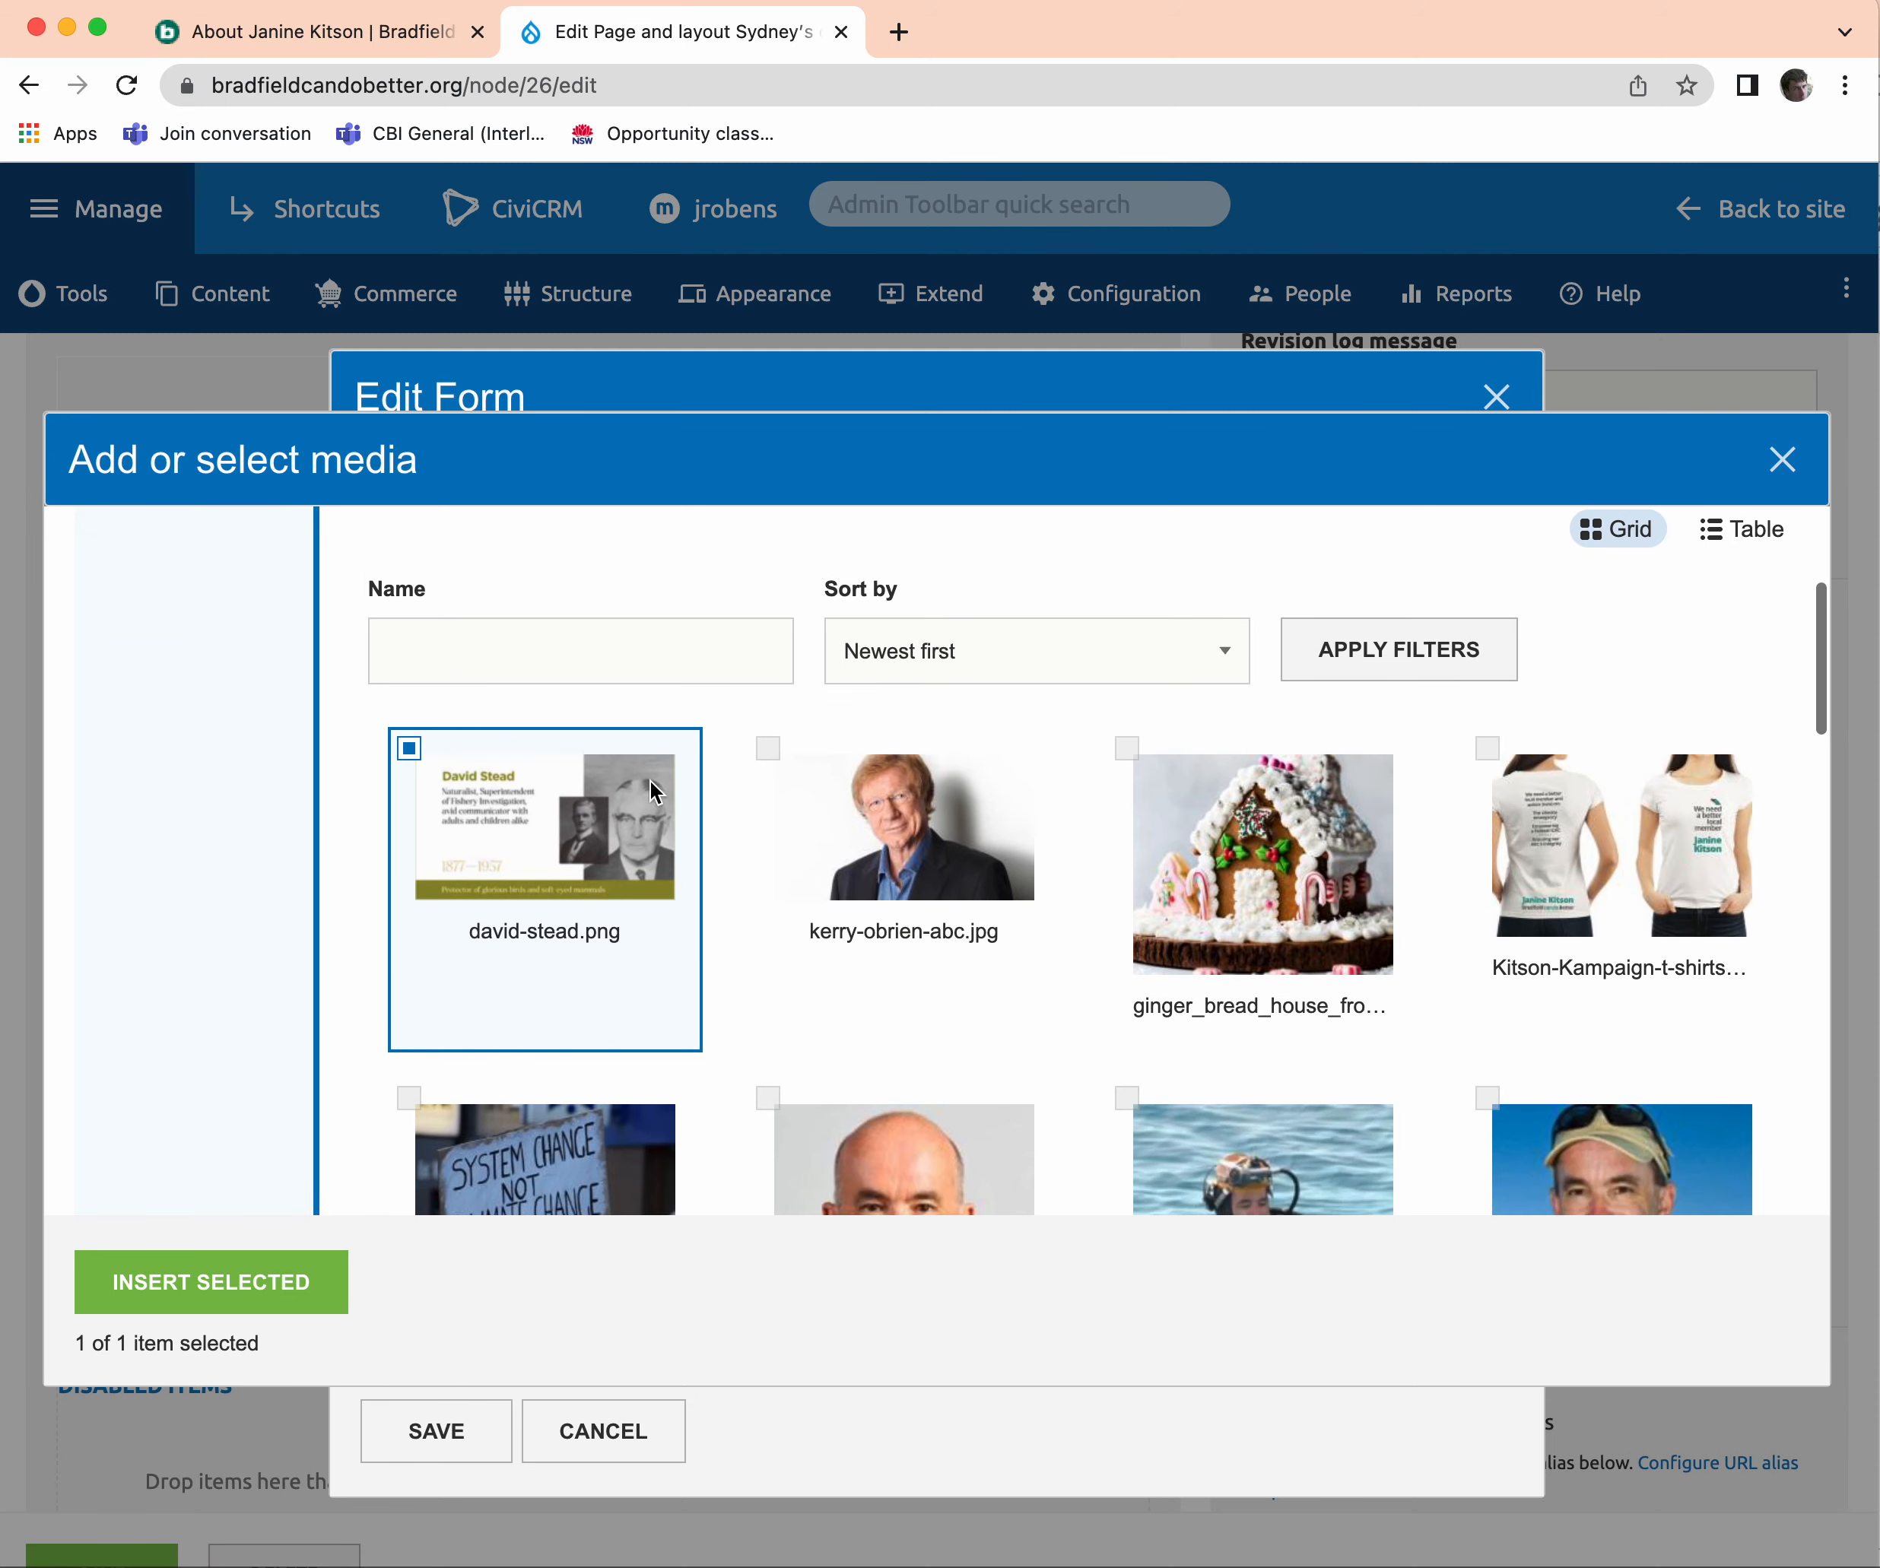
click(584, 806)
click(584, 806)
click(584, 806)
click(584, 806)
click(584, 806)
click(584, 806)
click(584, 806)
click(587, 818)
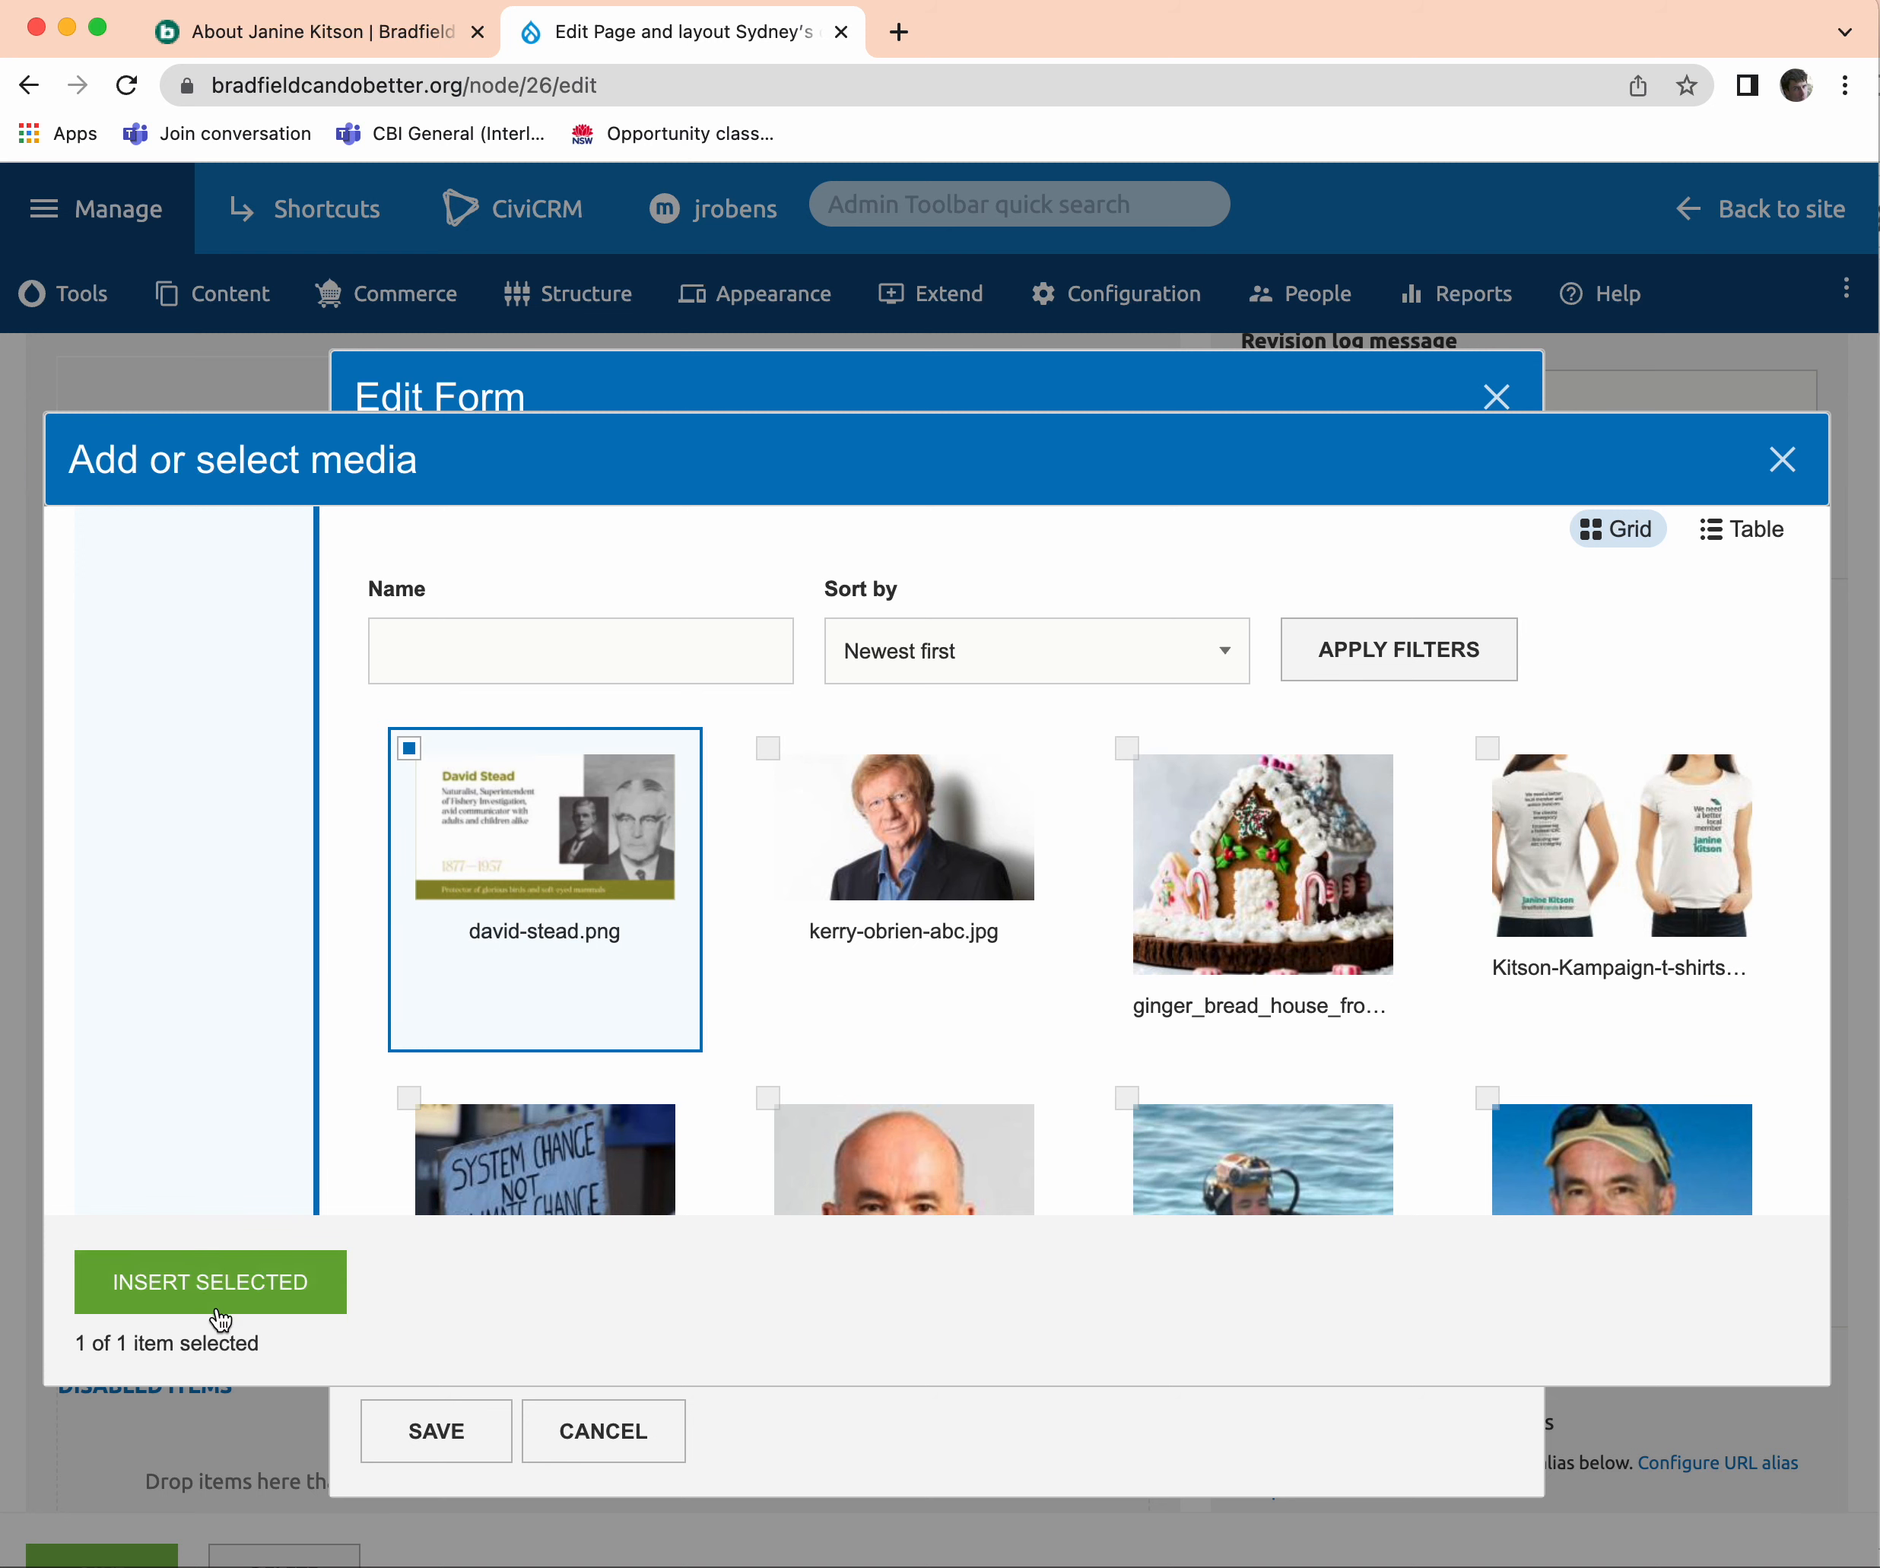
click(227, 1287)
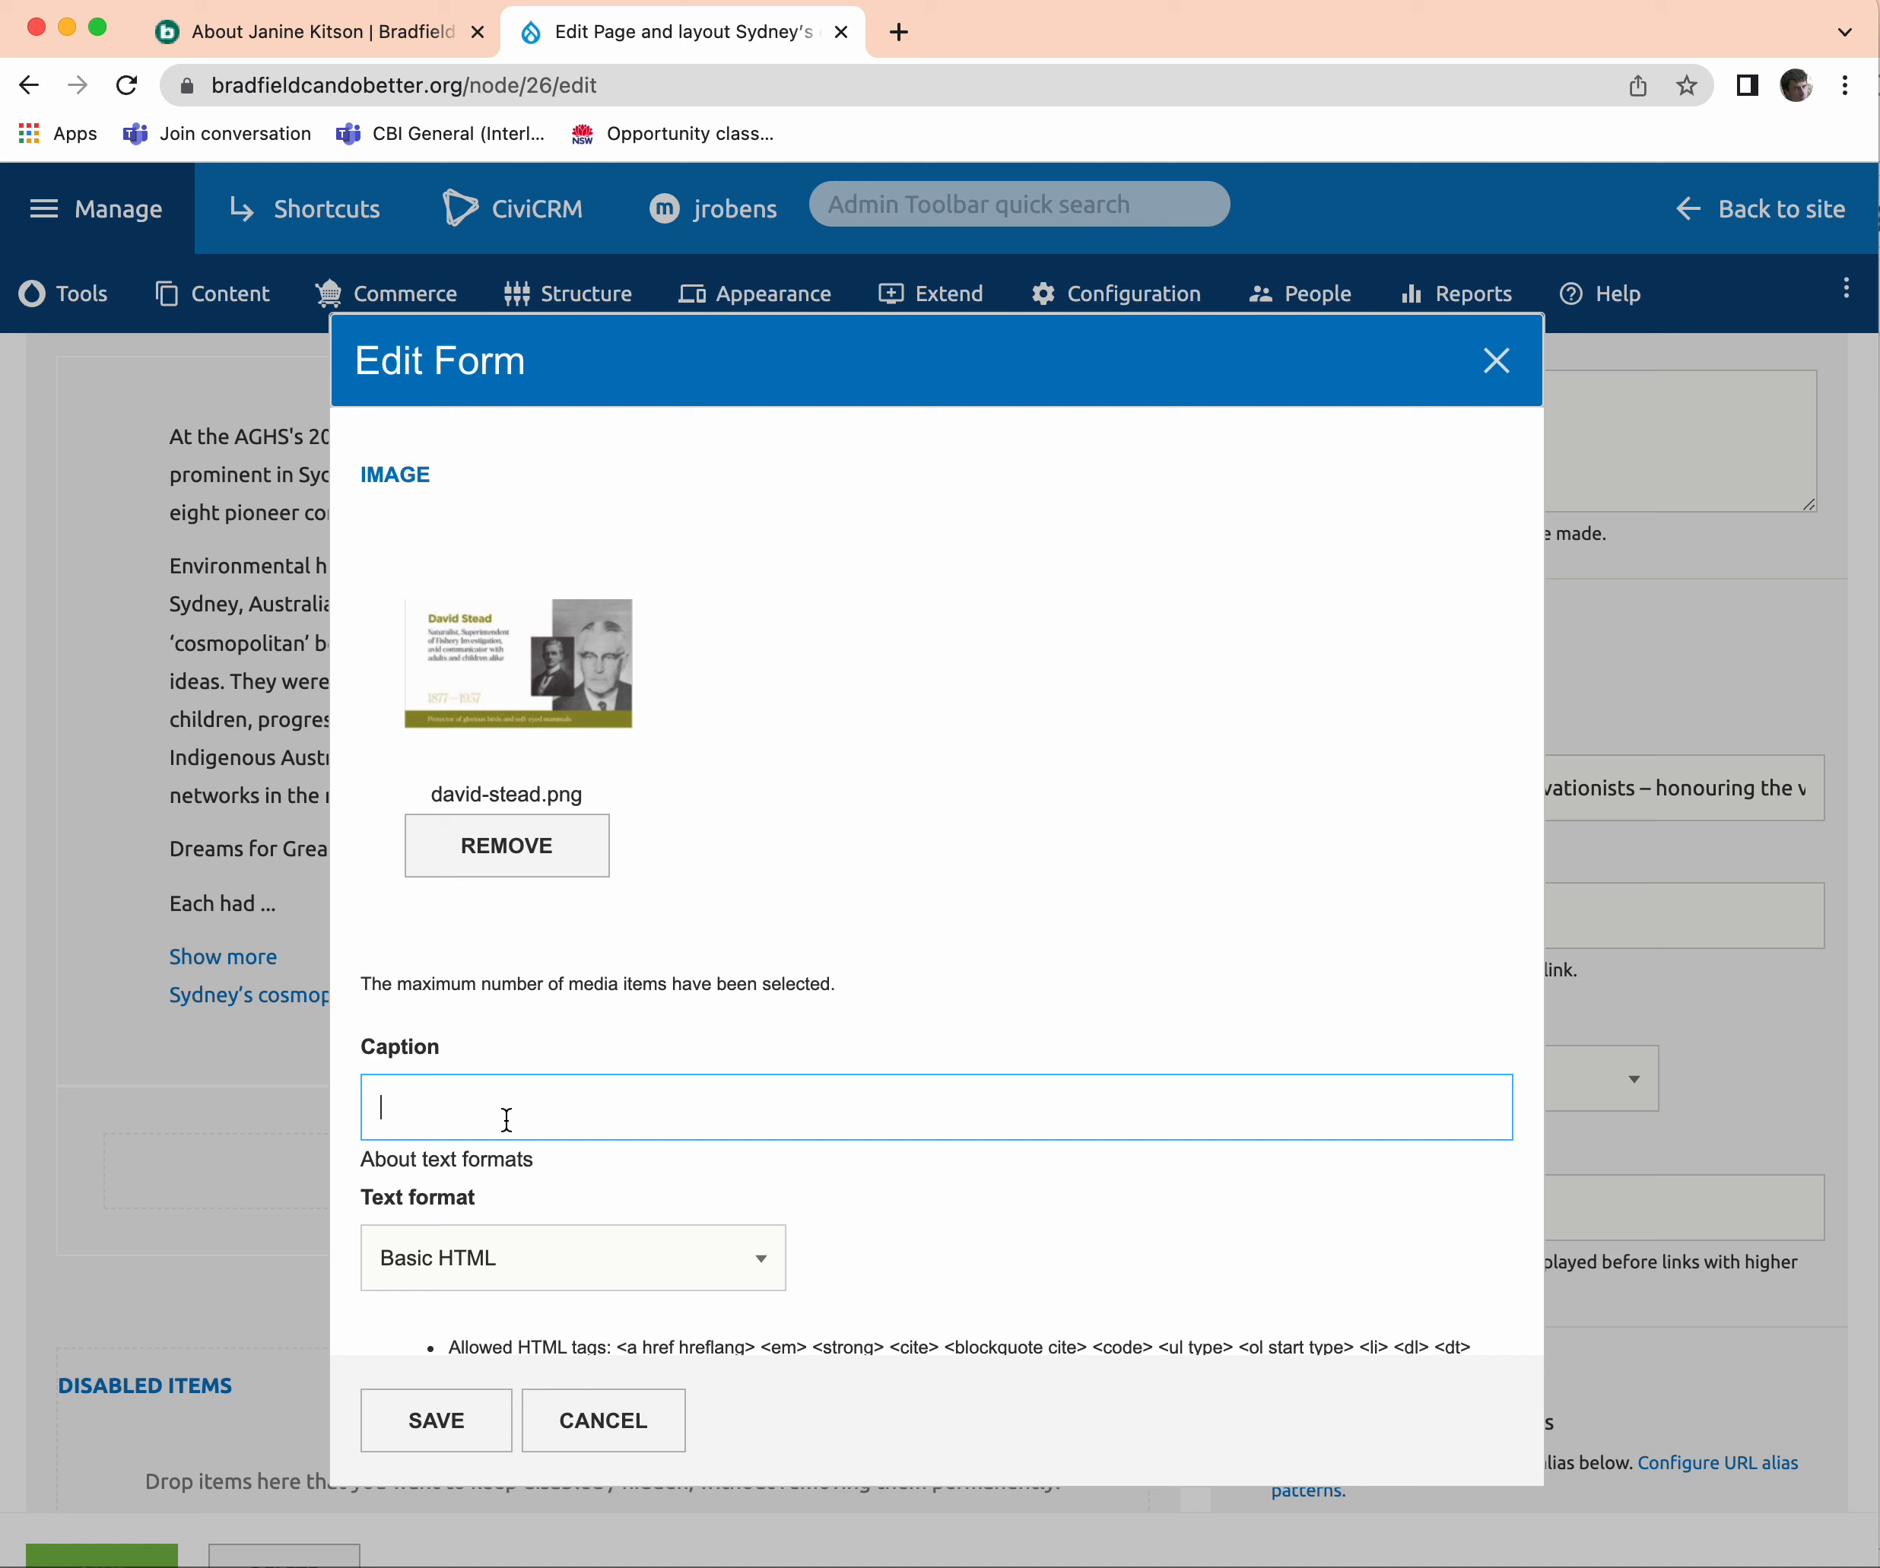
scroll(864, 1259, down, 3)
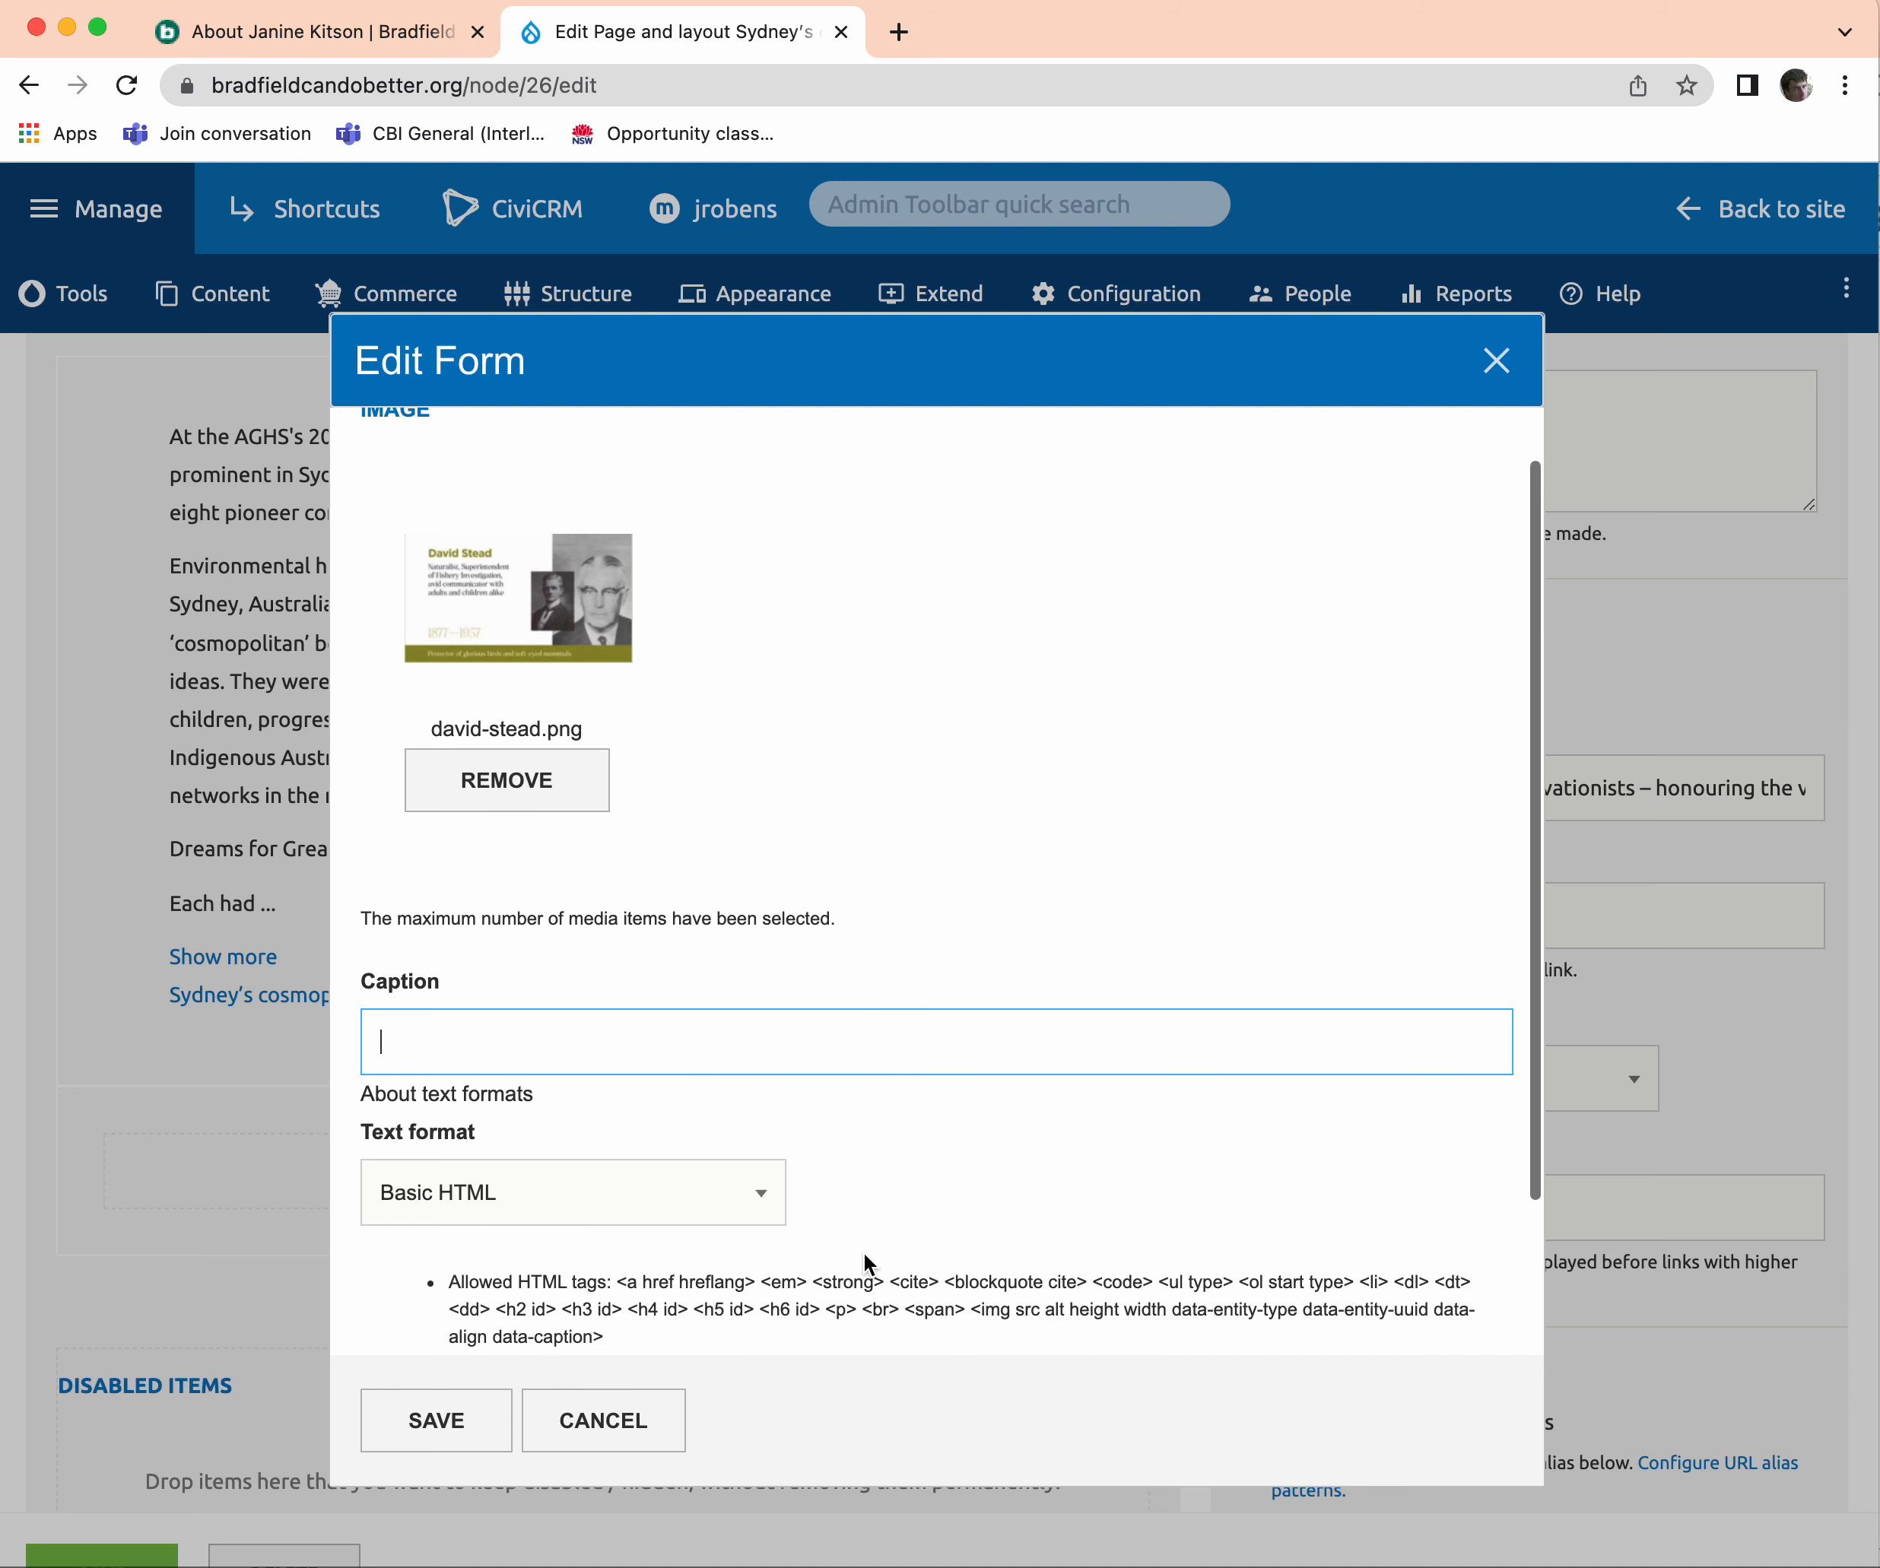
click(433, 1420)
Switch to the PDF in Preview and copy the whole David G Stead section on page 2, from heading to "natural world.".
key(super+Tab)
key(super+Tab)
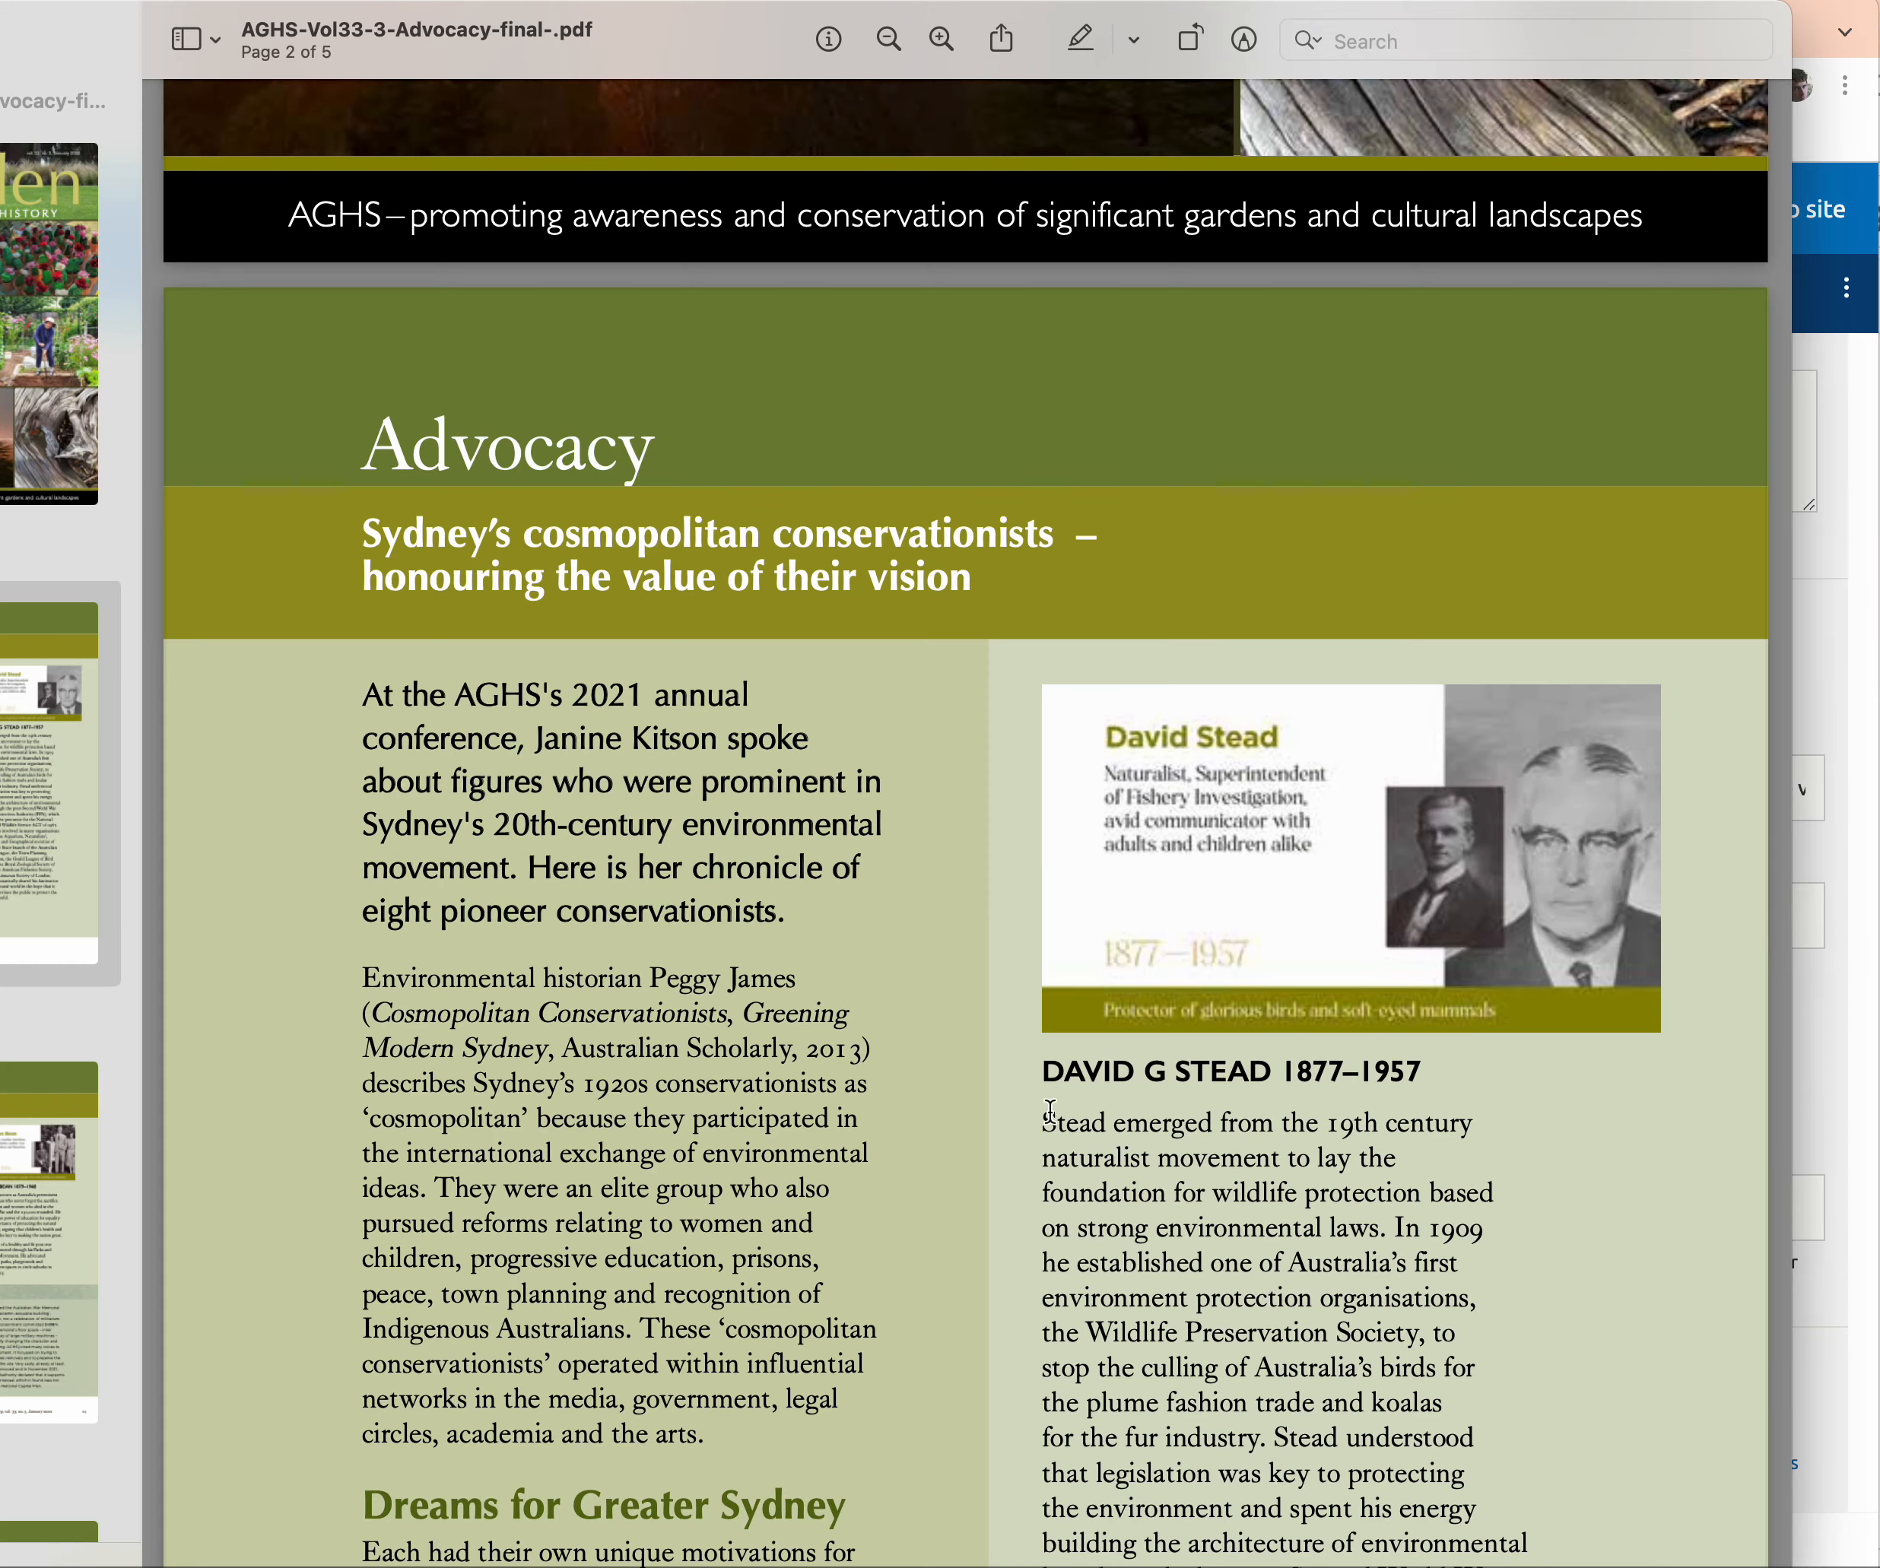
drag(1046, 1067, 1092, 1295)
scroll(1090, 1293, down, 10)
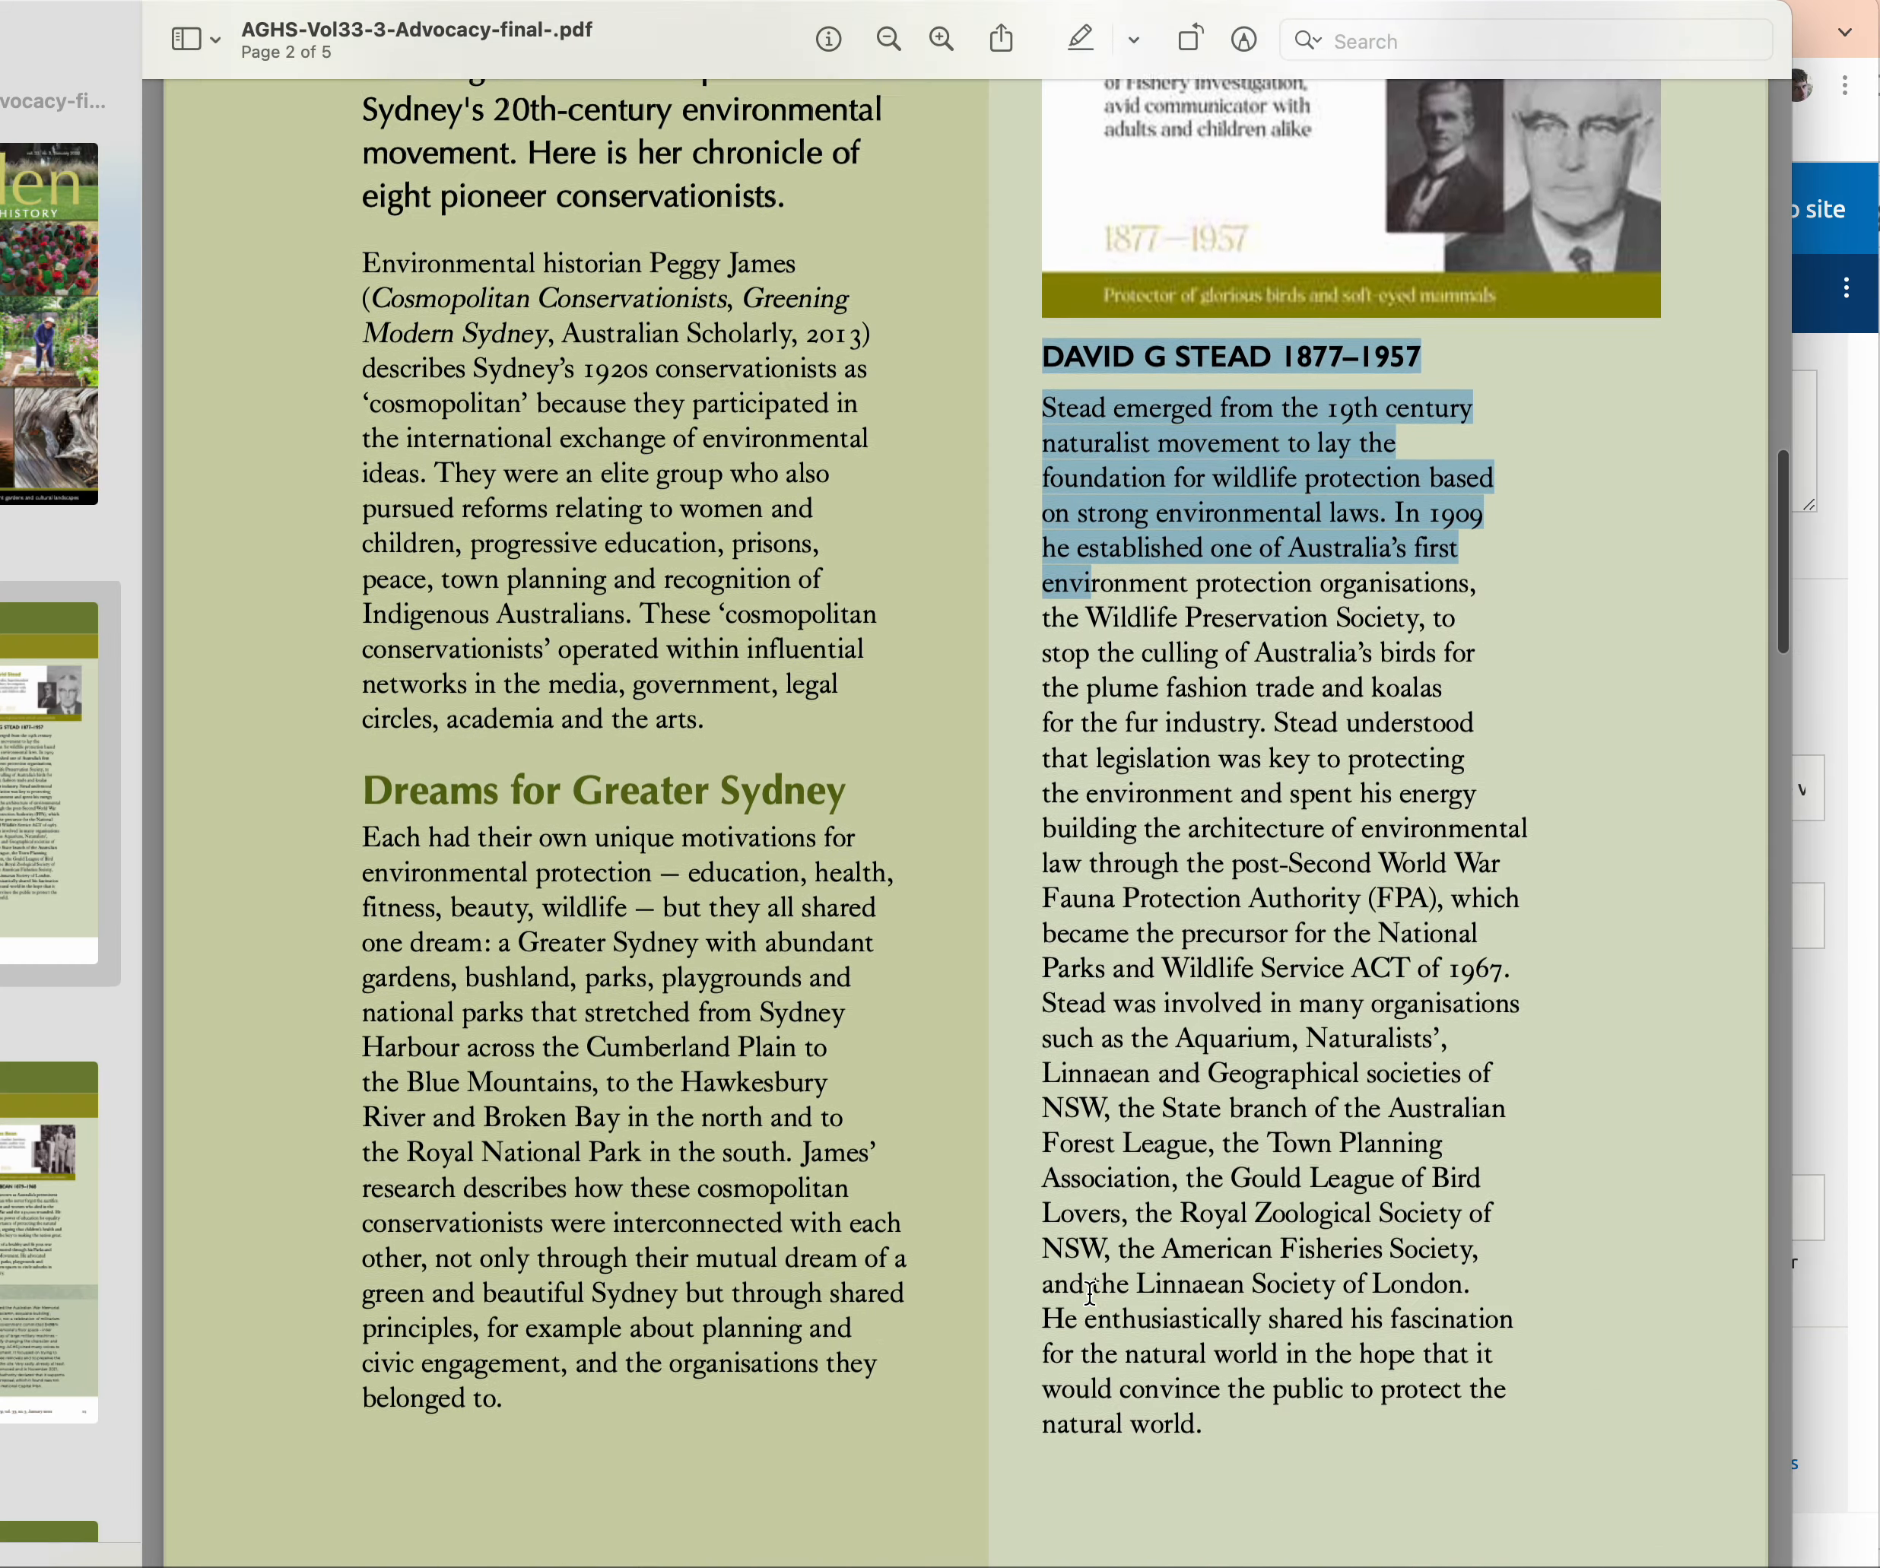
shift+click(1247, 1212)
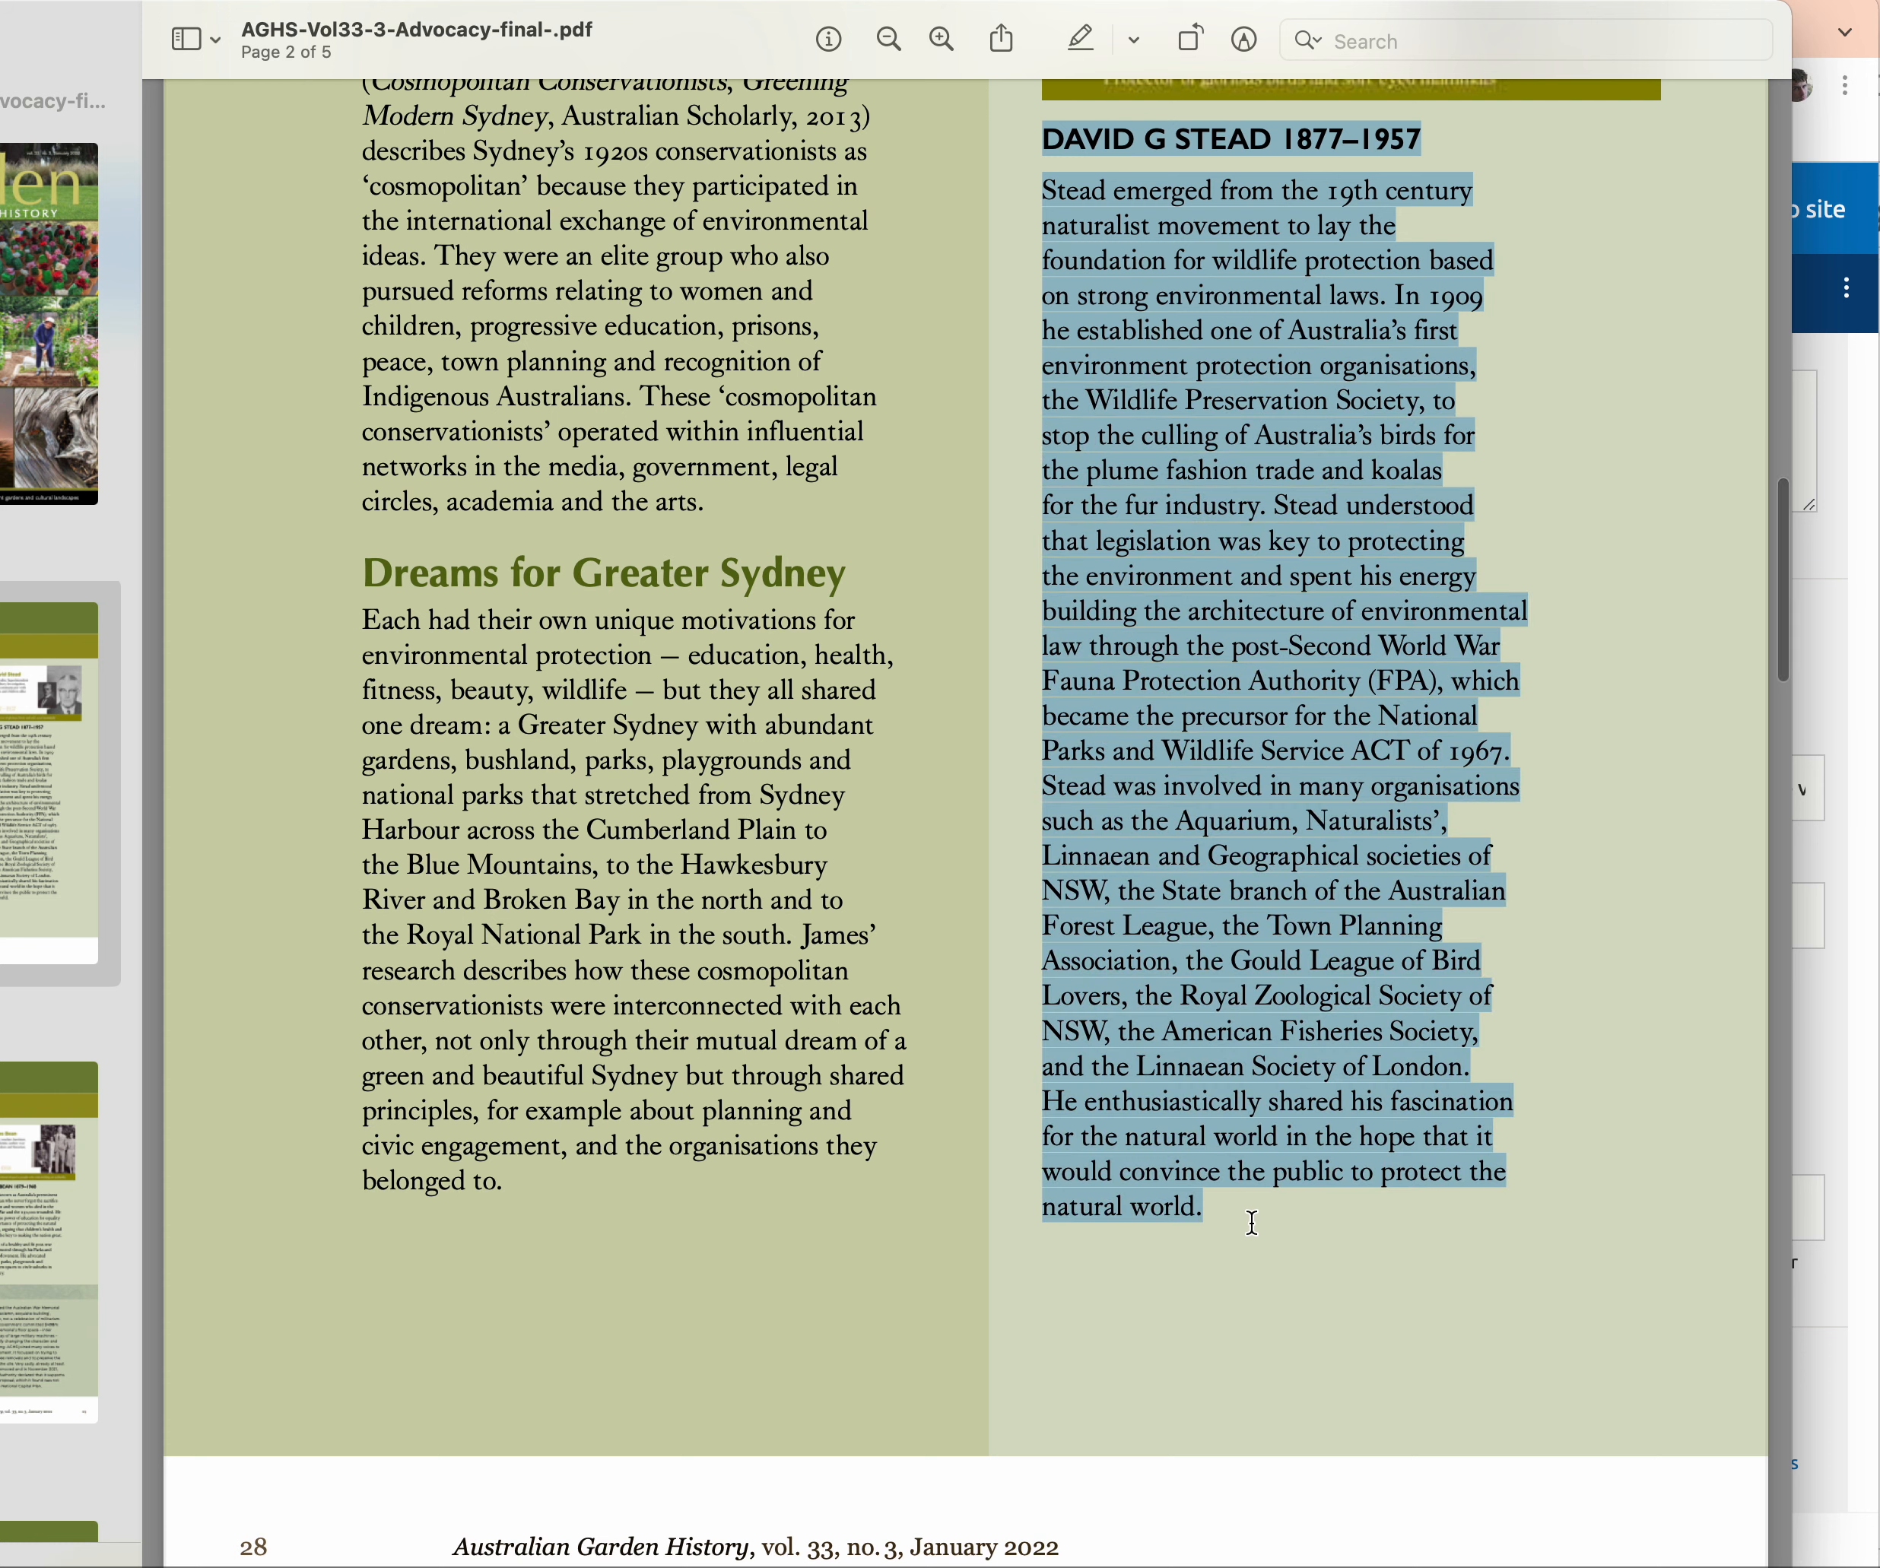
Switch back to Chrome, add a Text component to the row's second column, and paste the David G Stead section into it.
key(super+Tab)
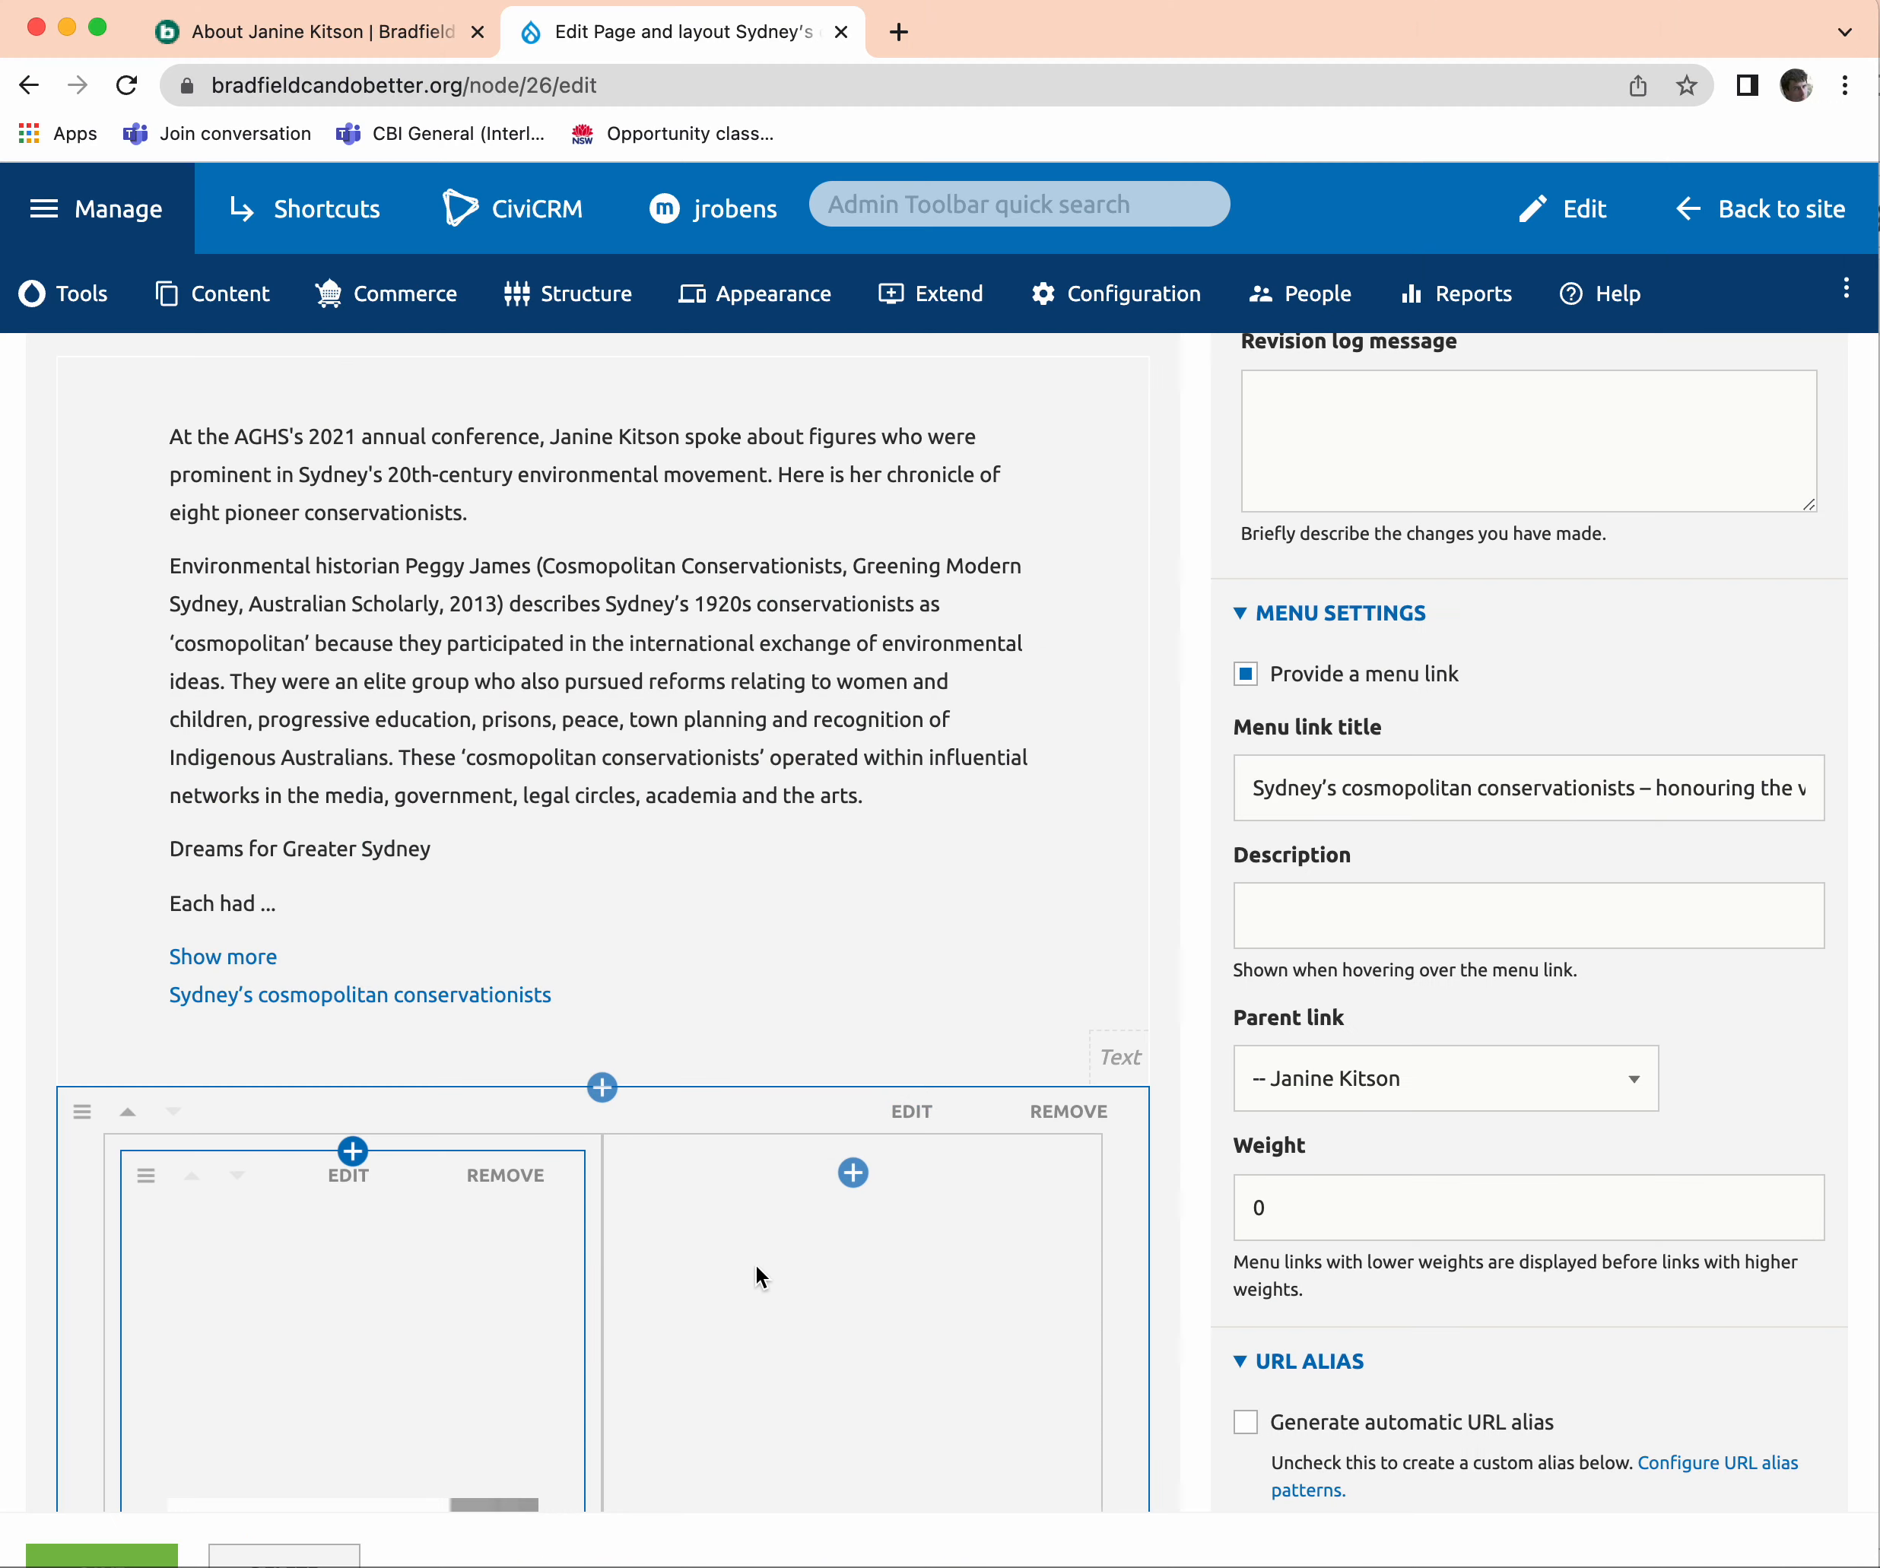
scroll(755, 1276, down, 5)
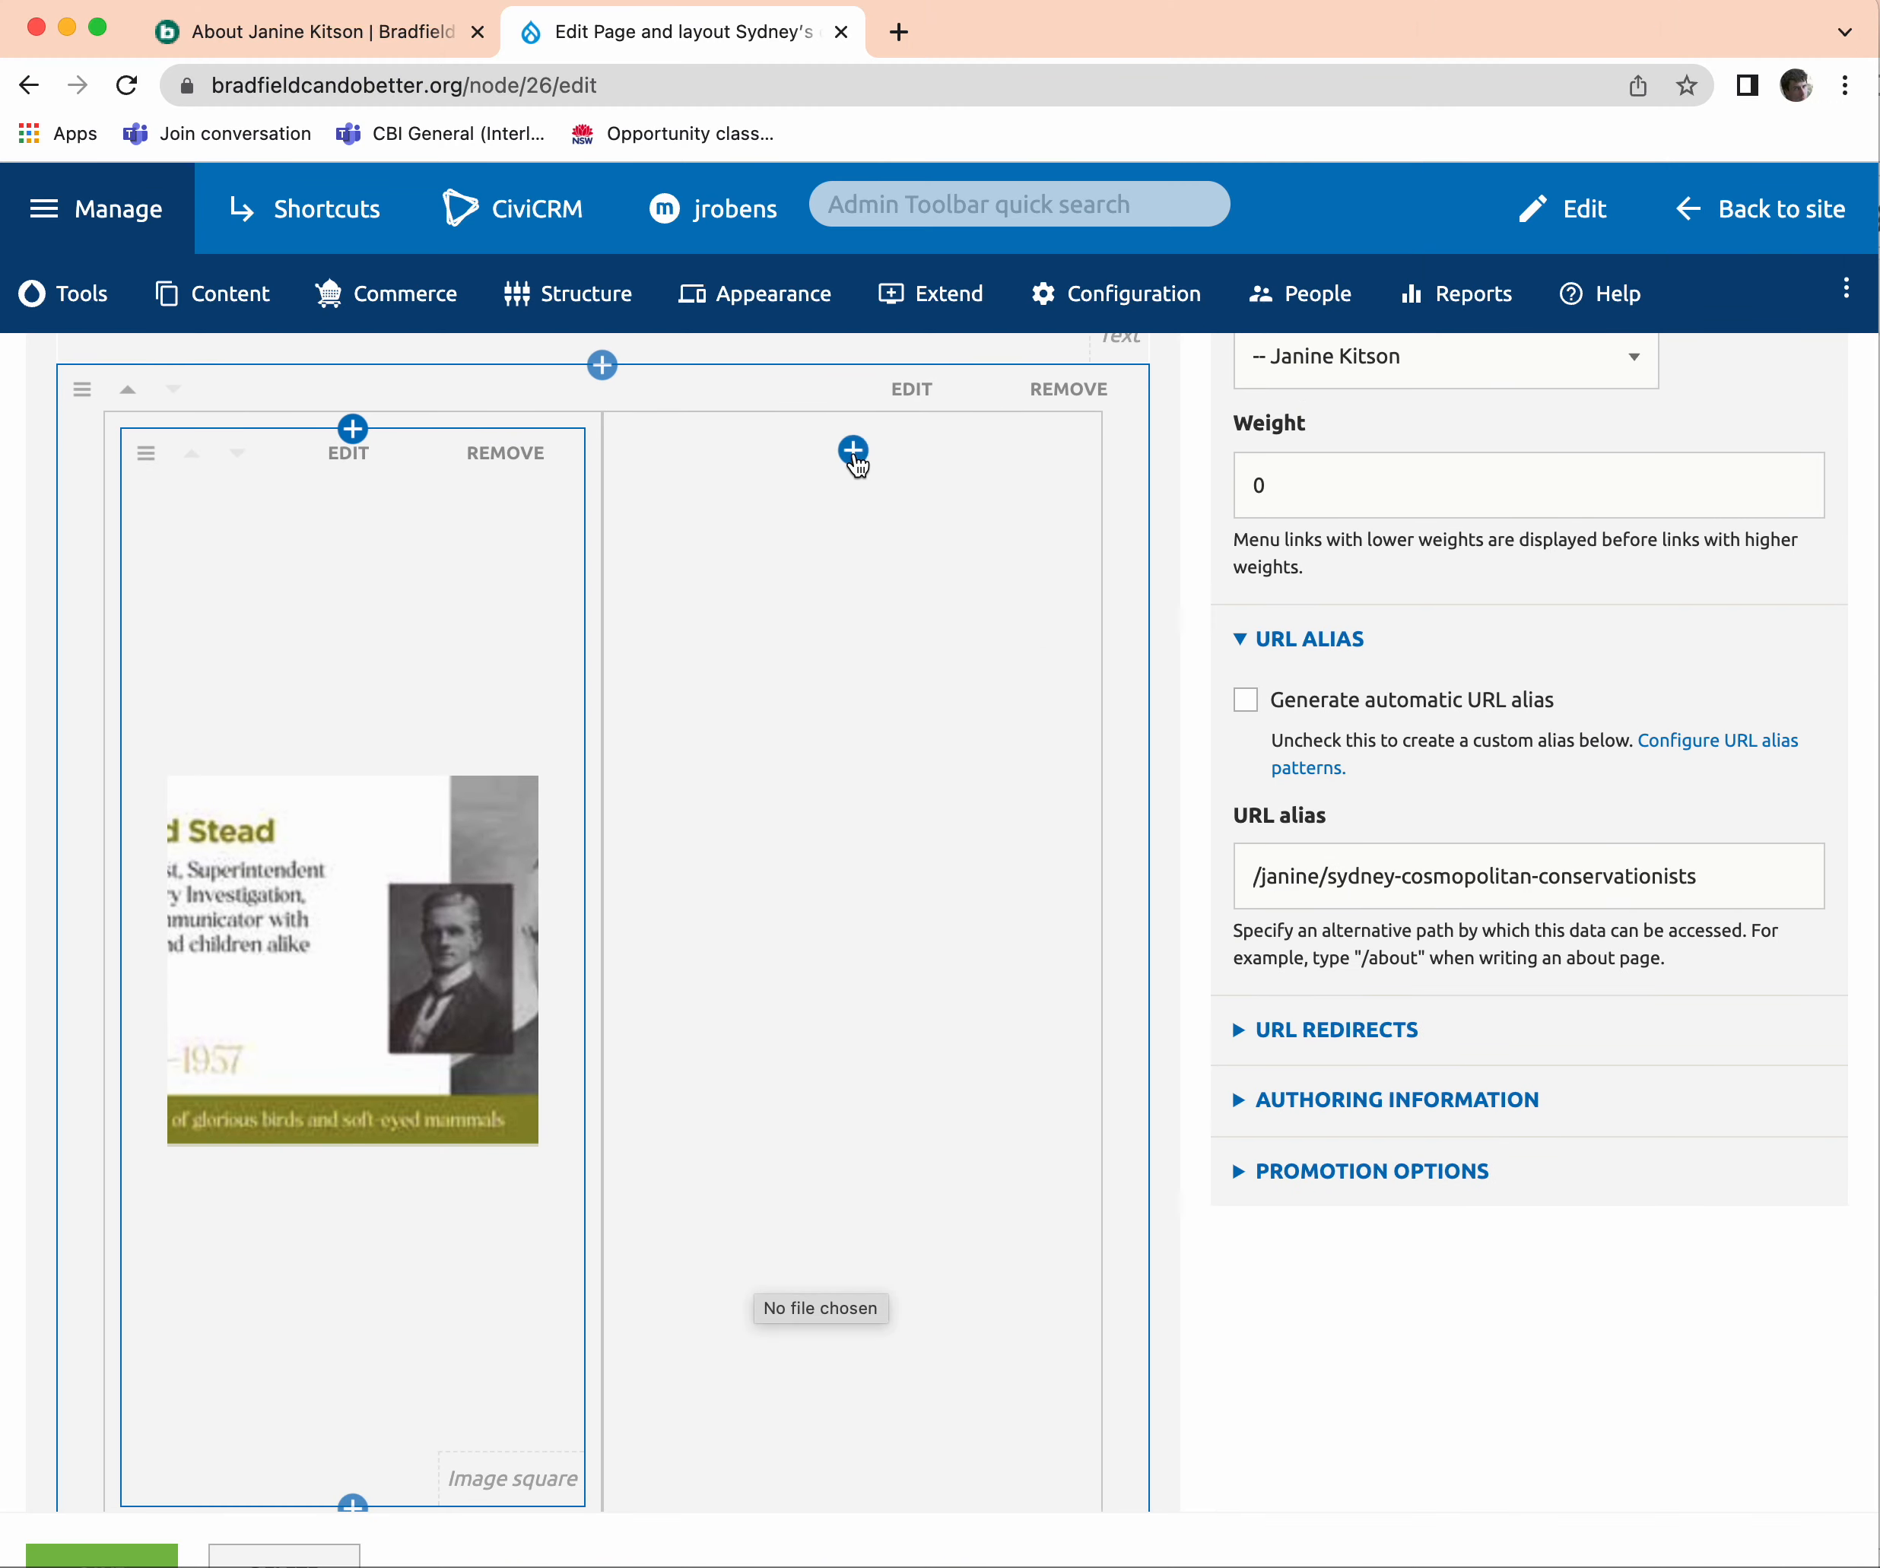
click(853, 454)
click(1001, 849)
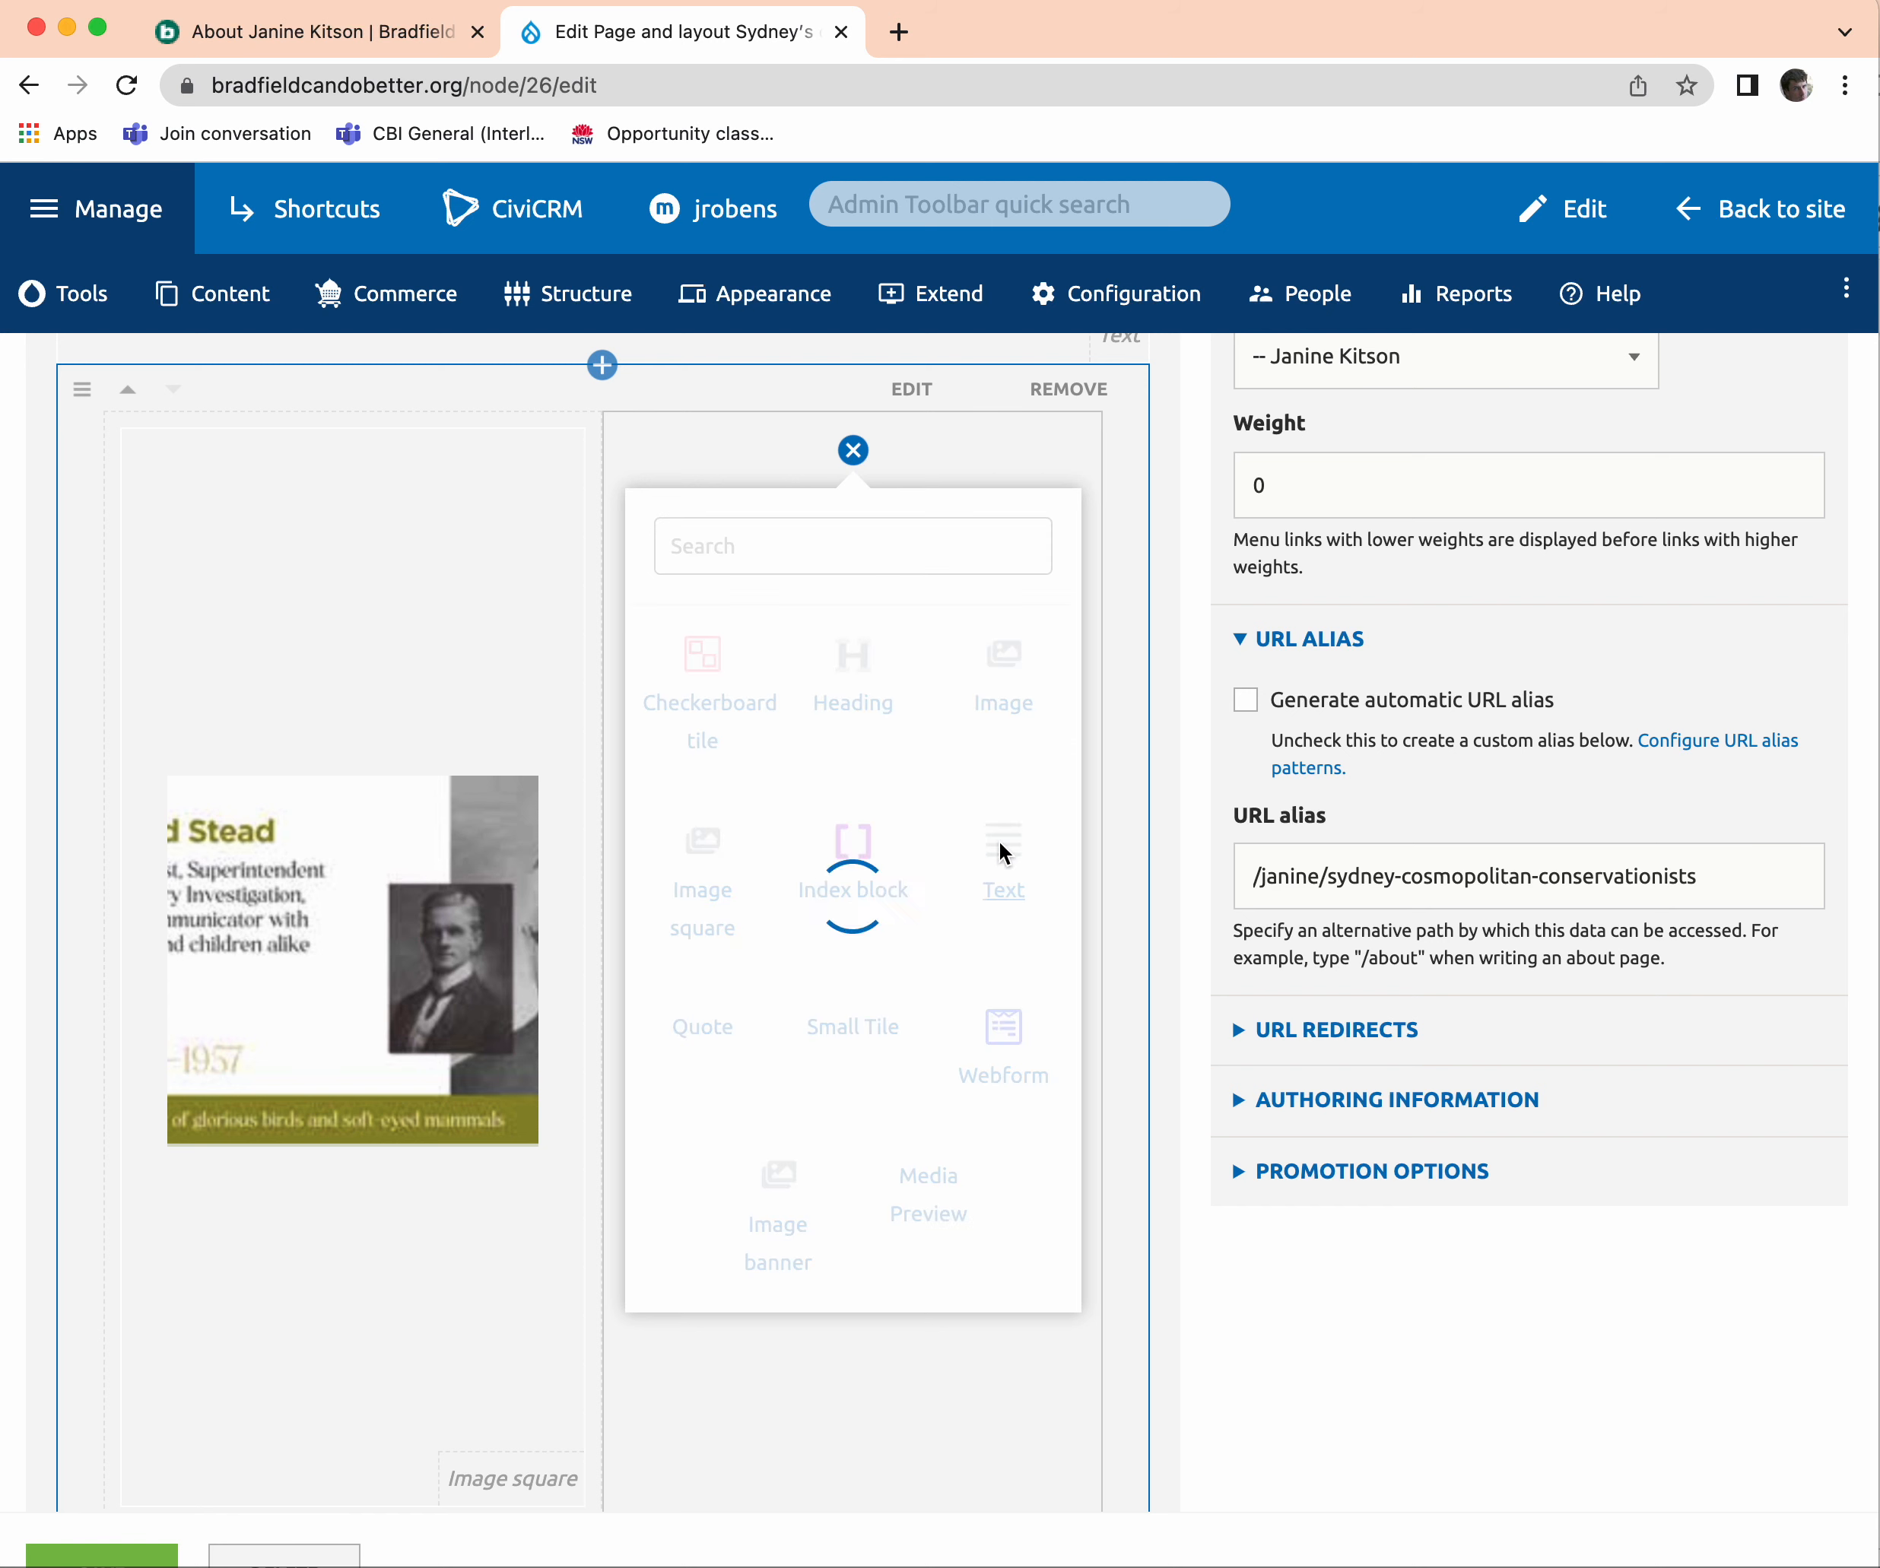
click(755, 693)
key(super+v)
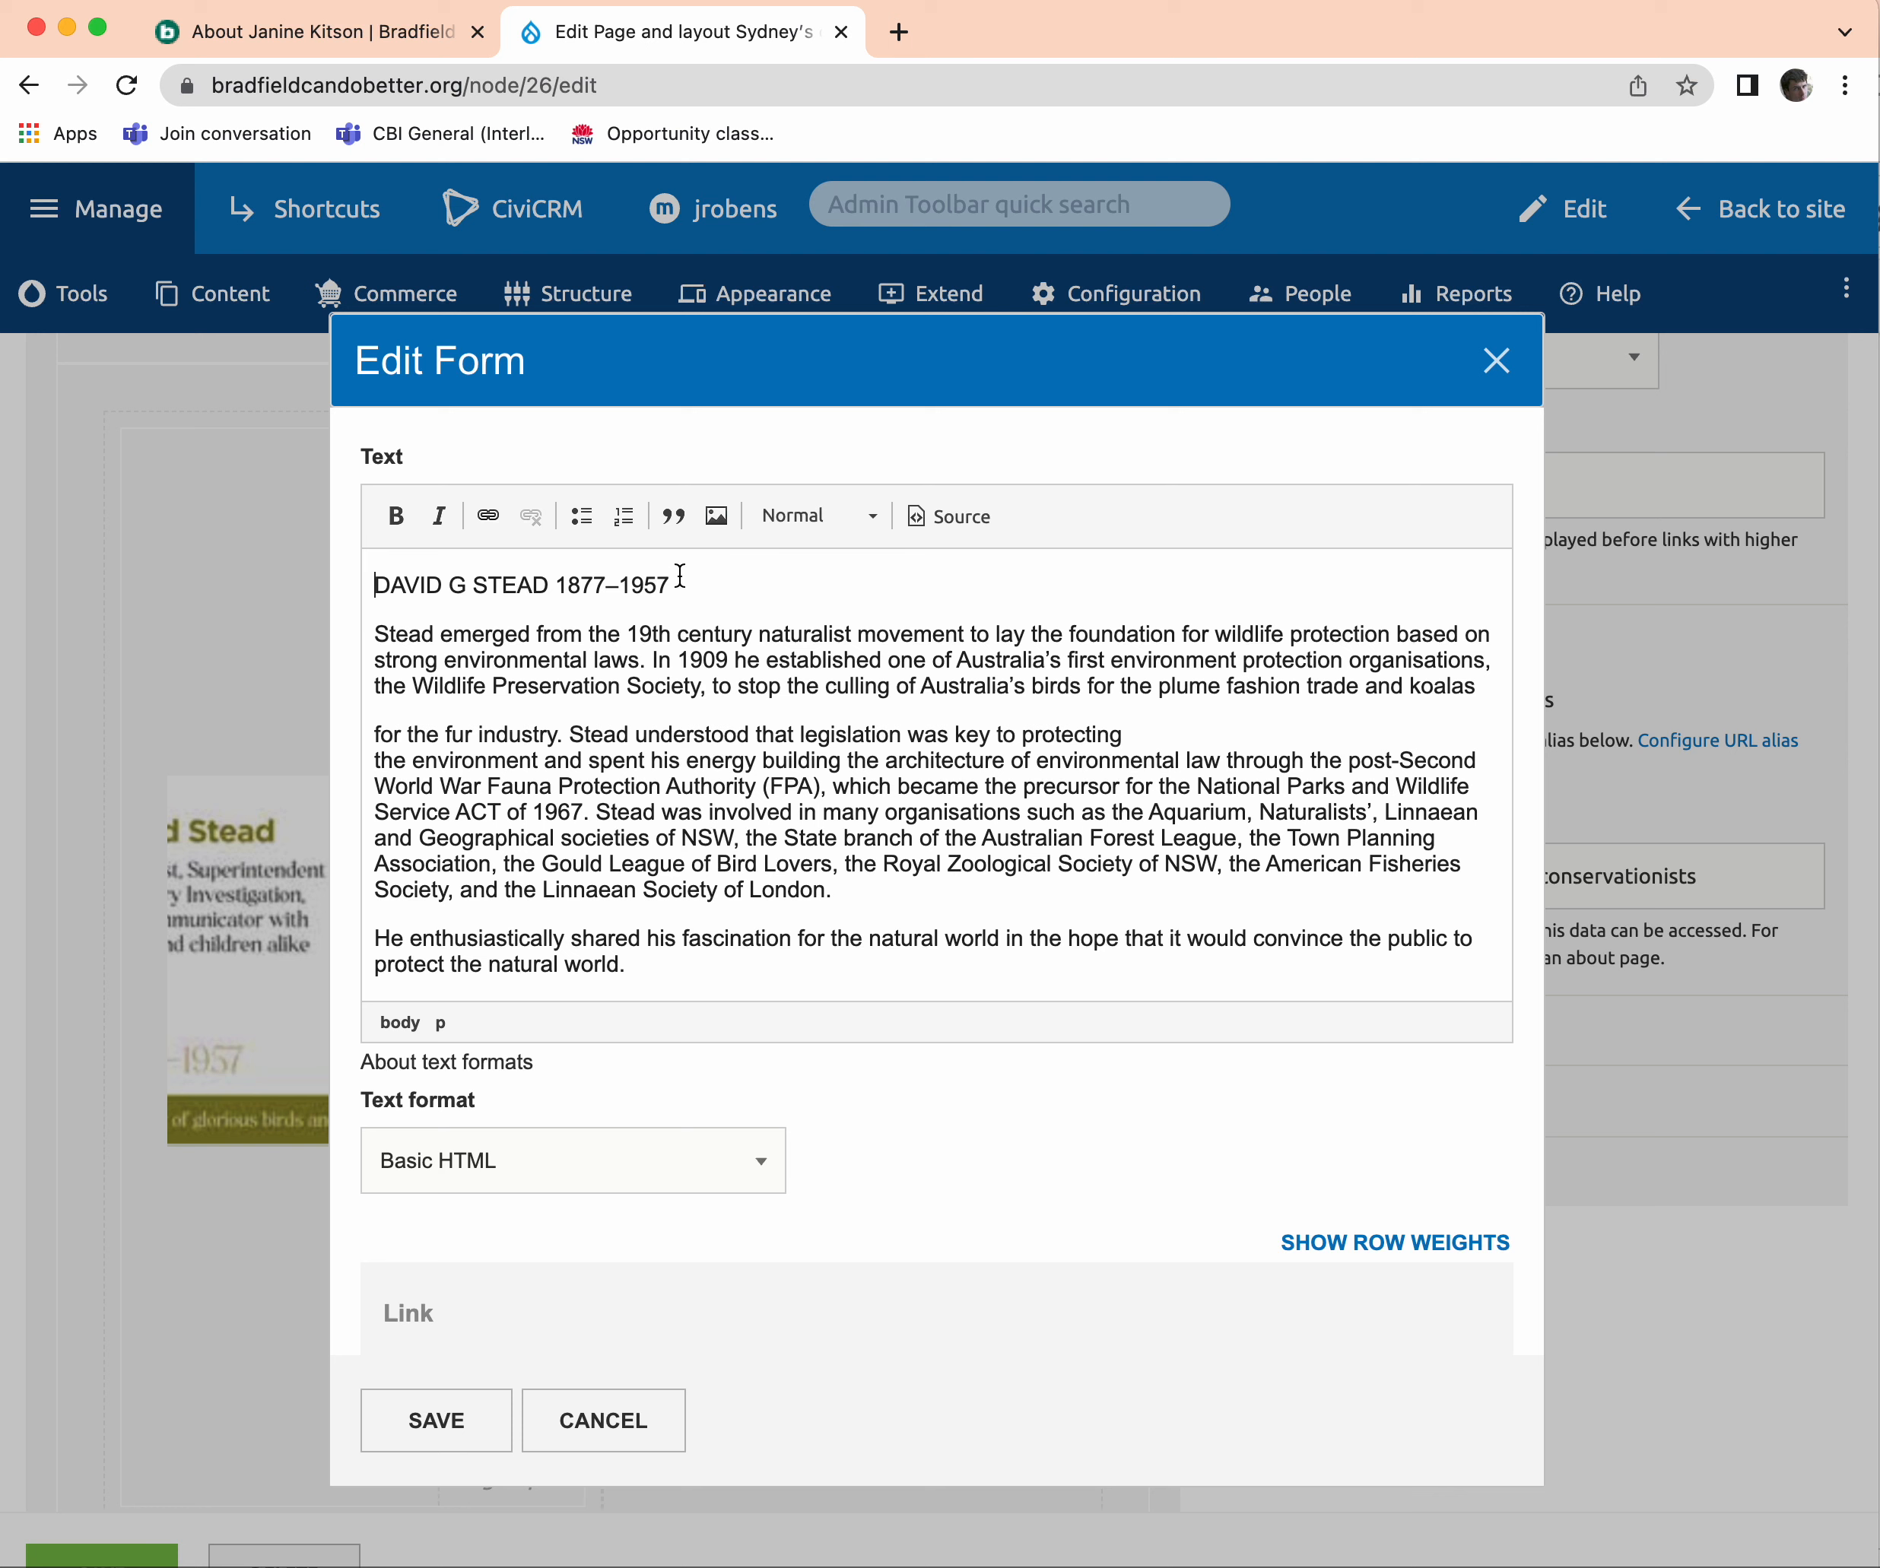
Format the "DAVID G STEAD 1877–1957" line as Heading 2 and save the text component.
drag(680, 575, 352, 584)
click(825, 533)
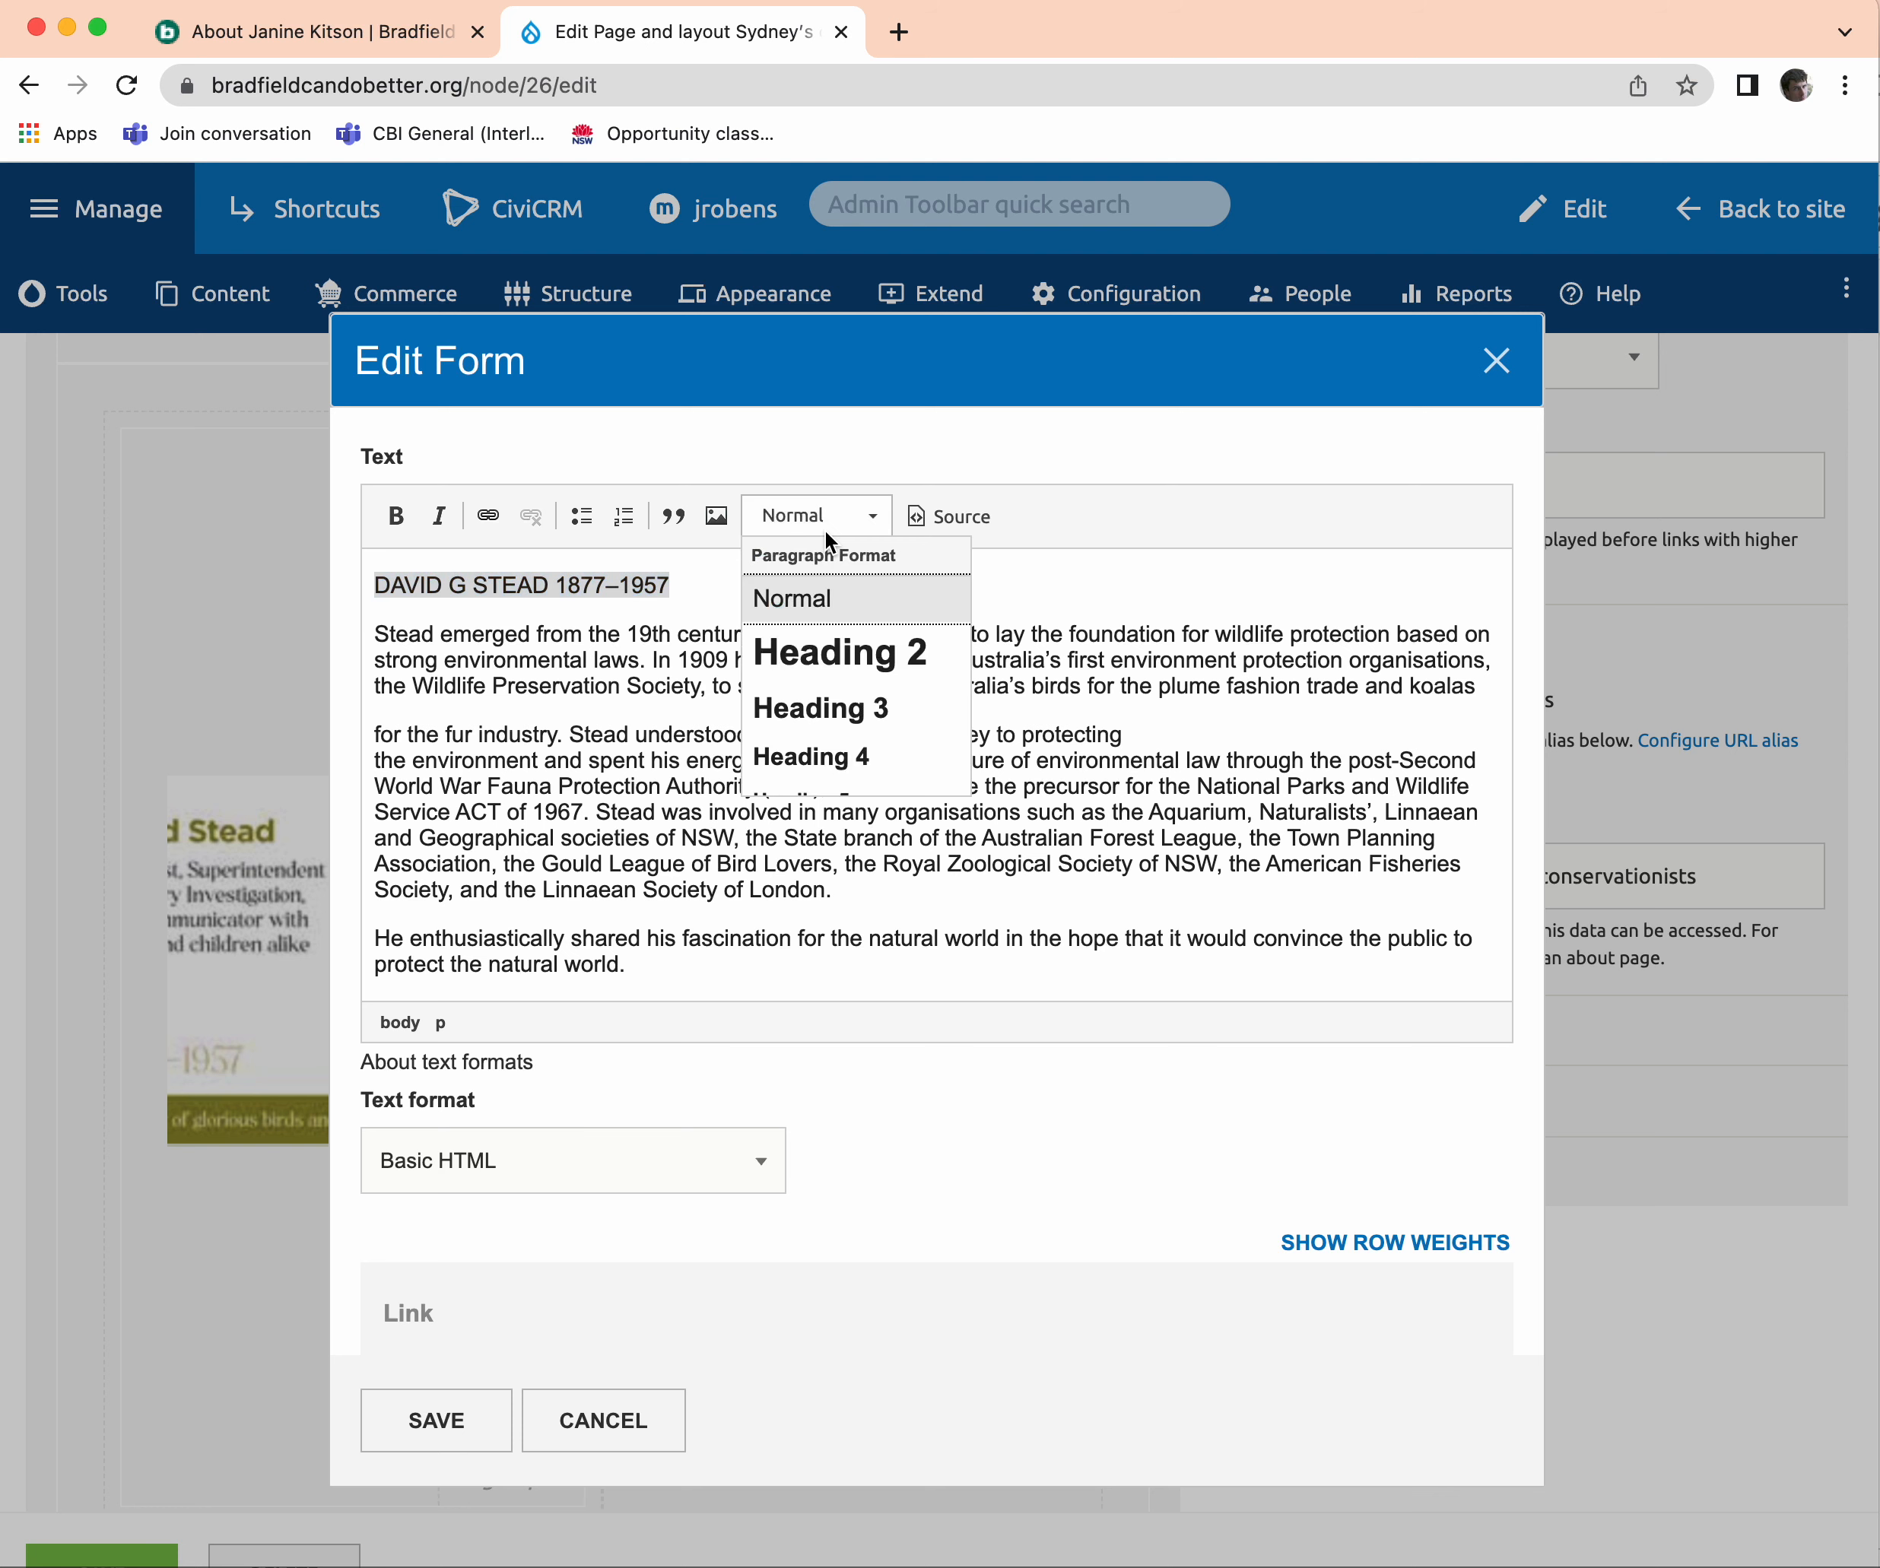
click(806, 660)
scroll(740, 816, down, 5)
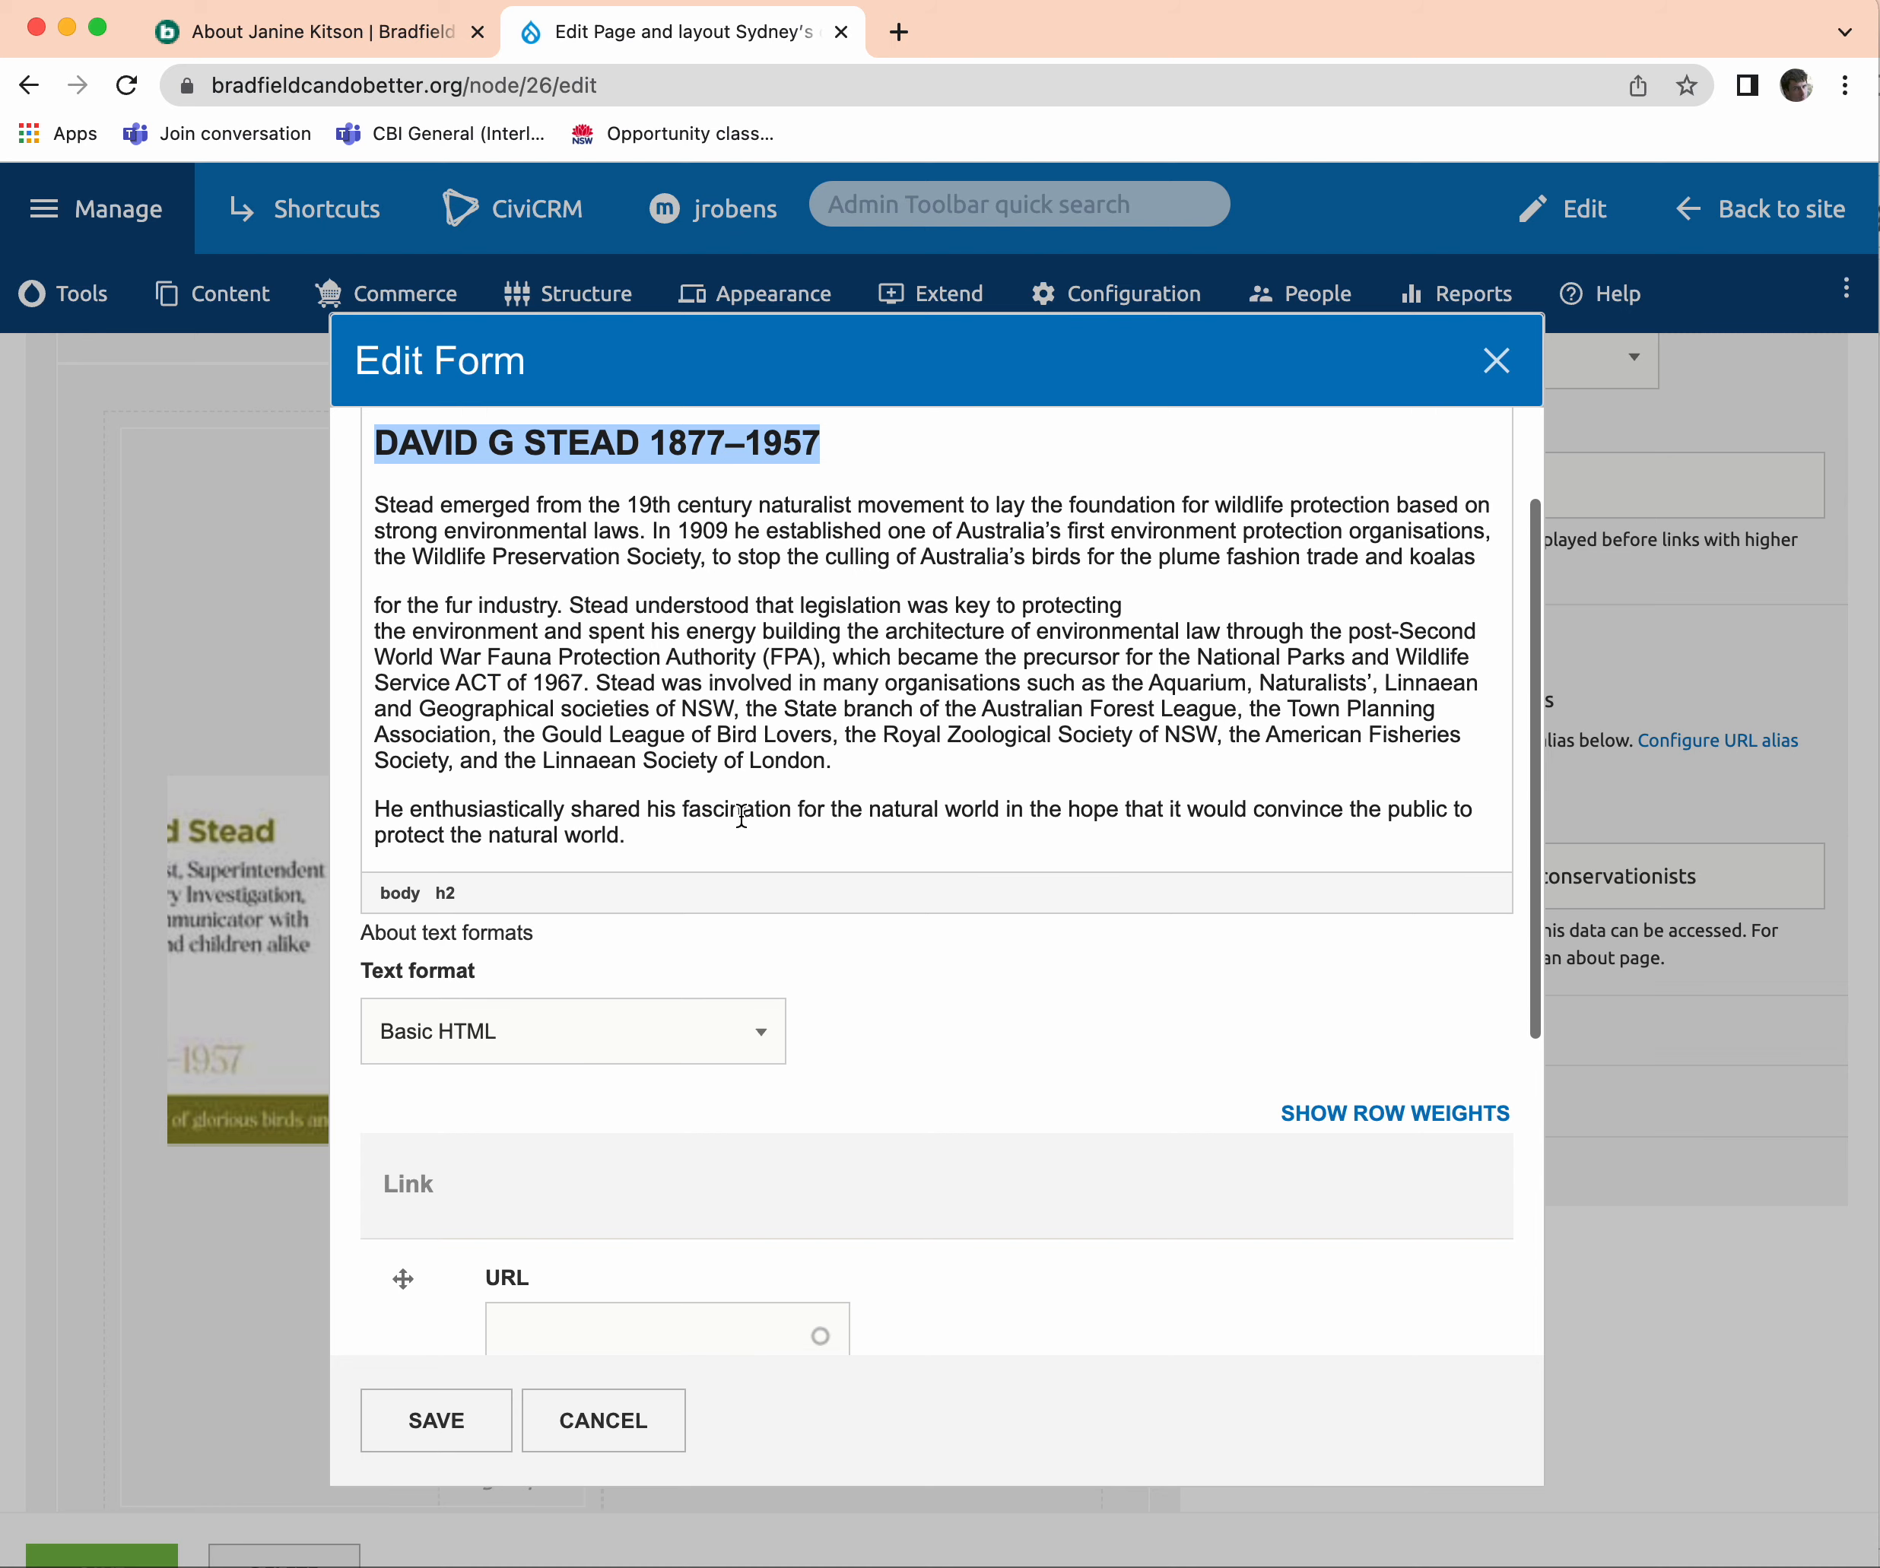
scroll(741, 816, down, 5)
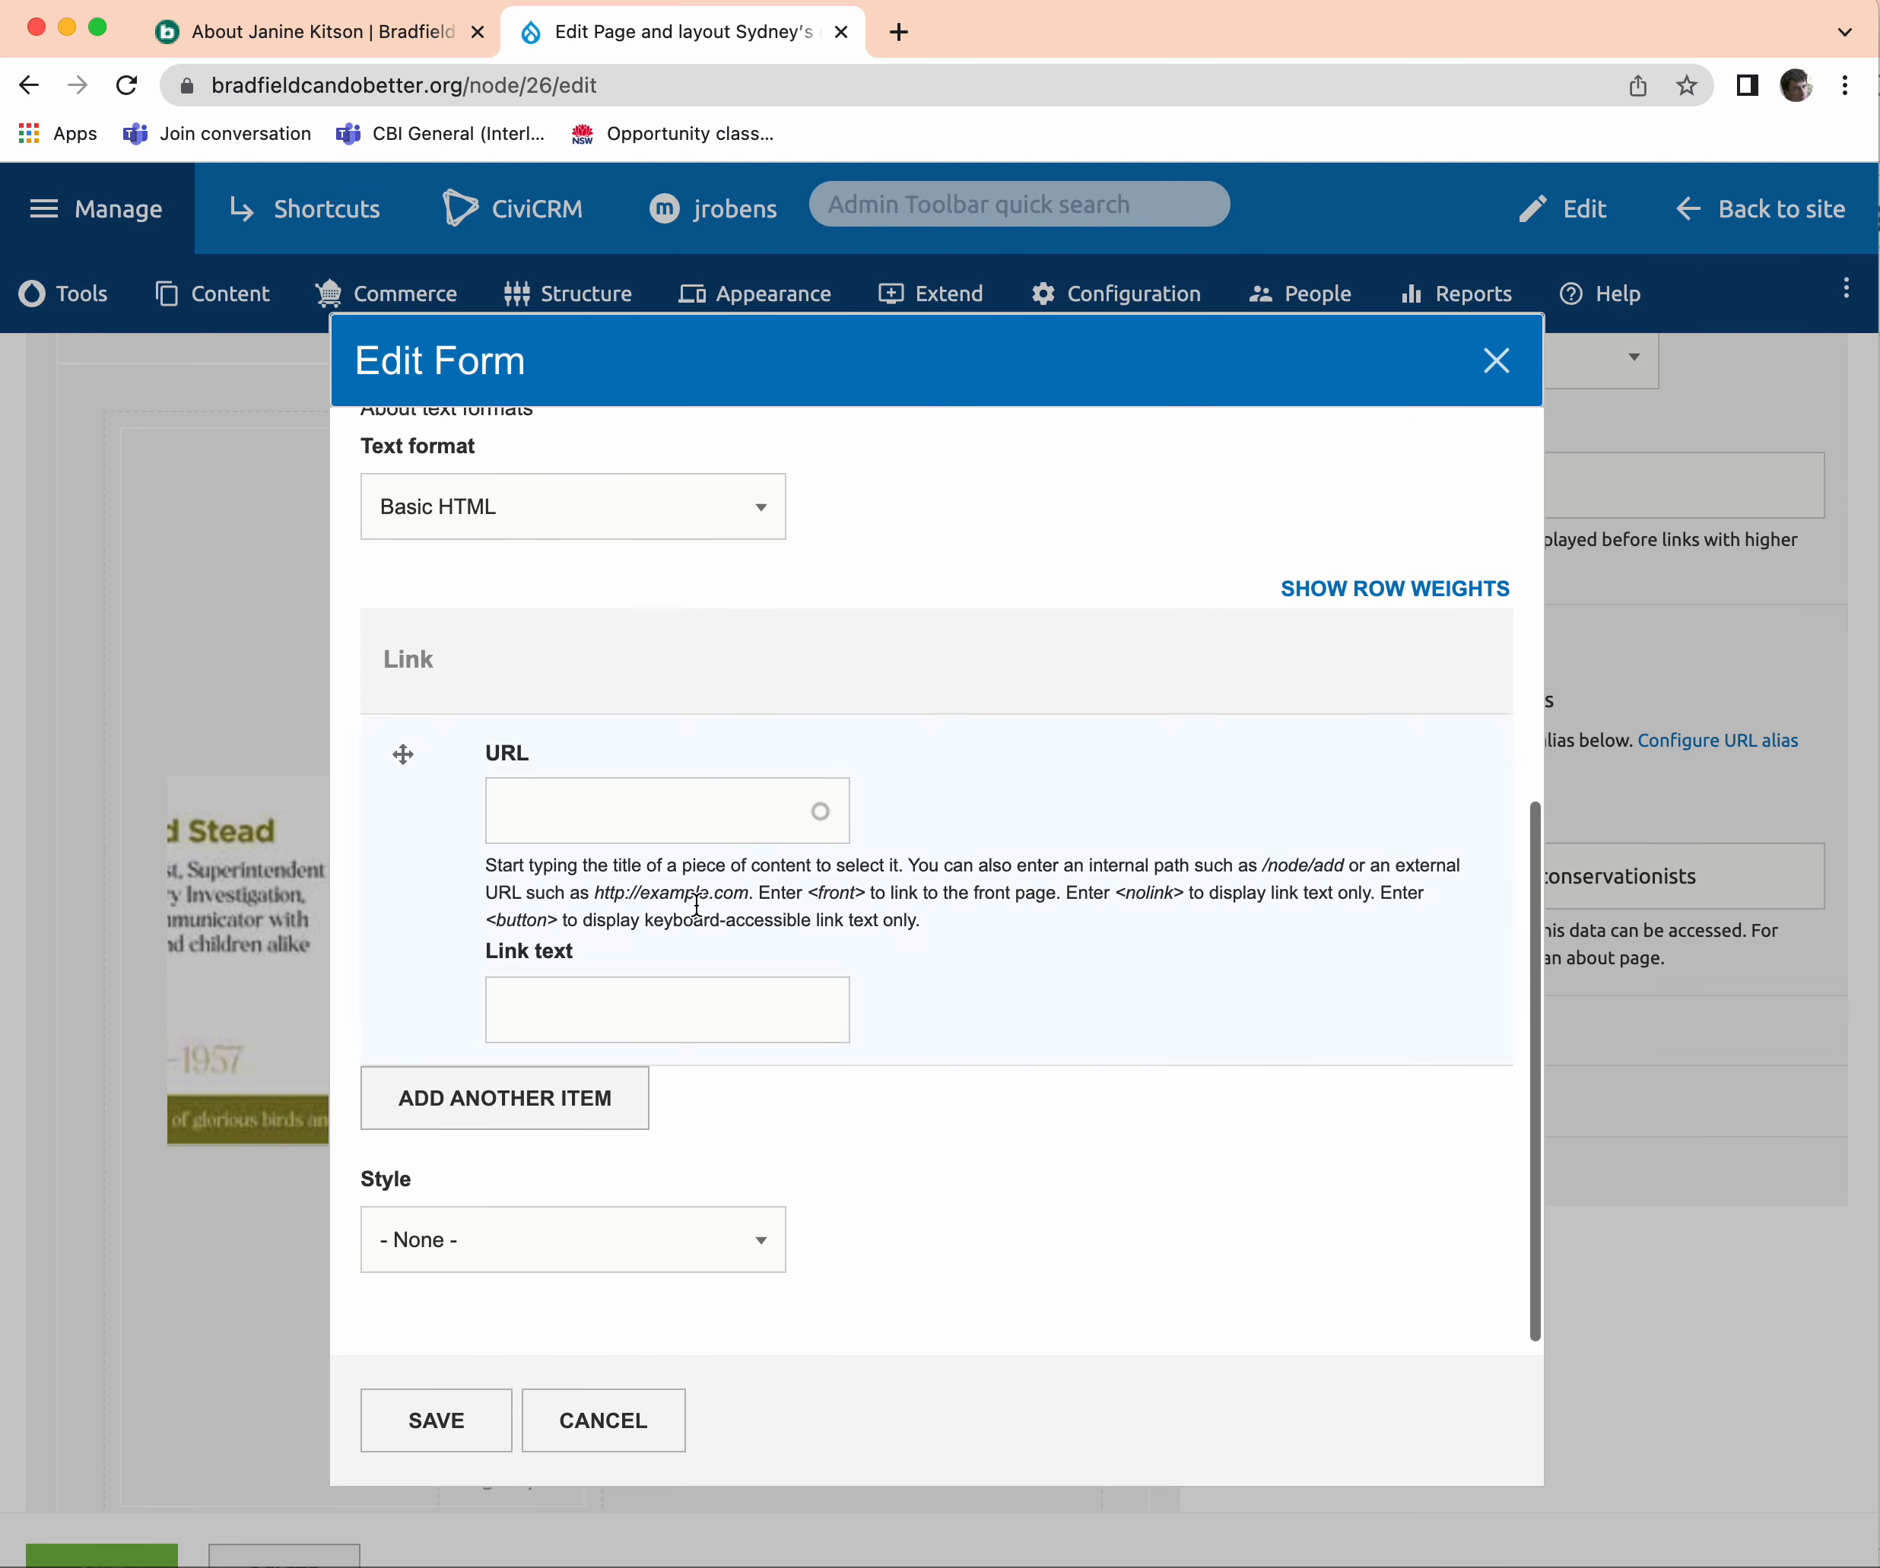
click(457, 1410)
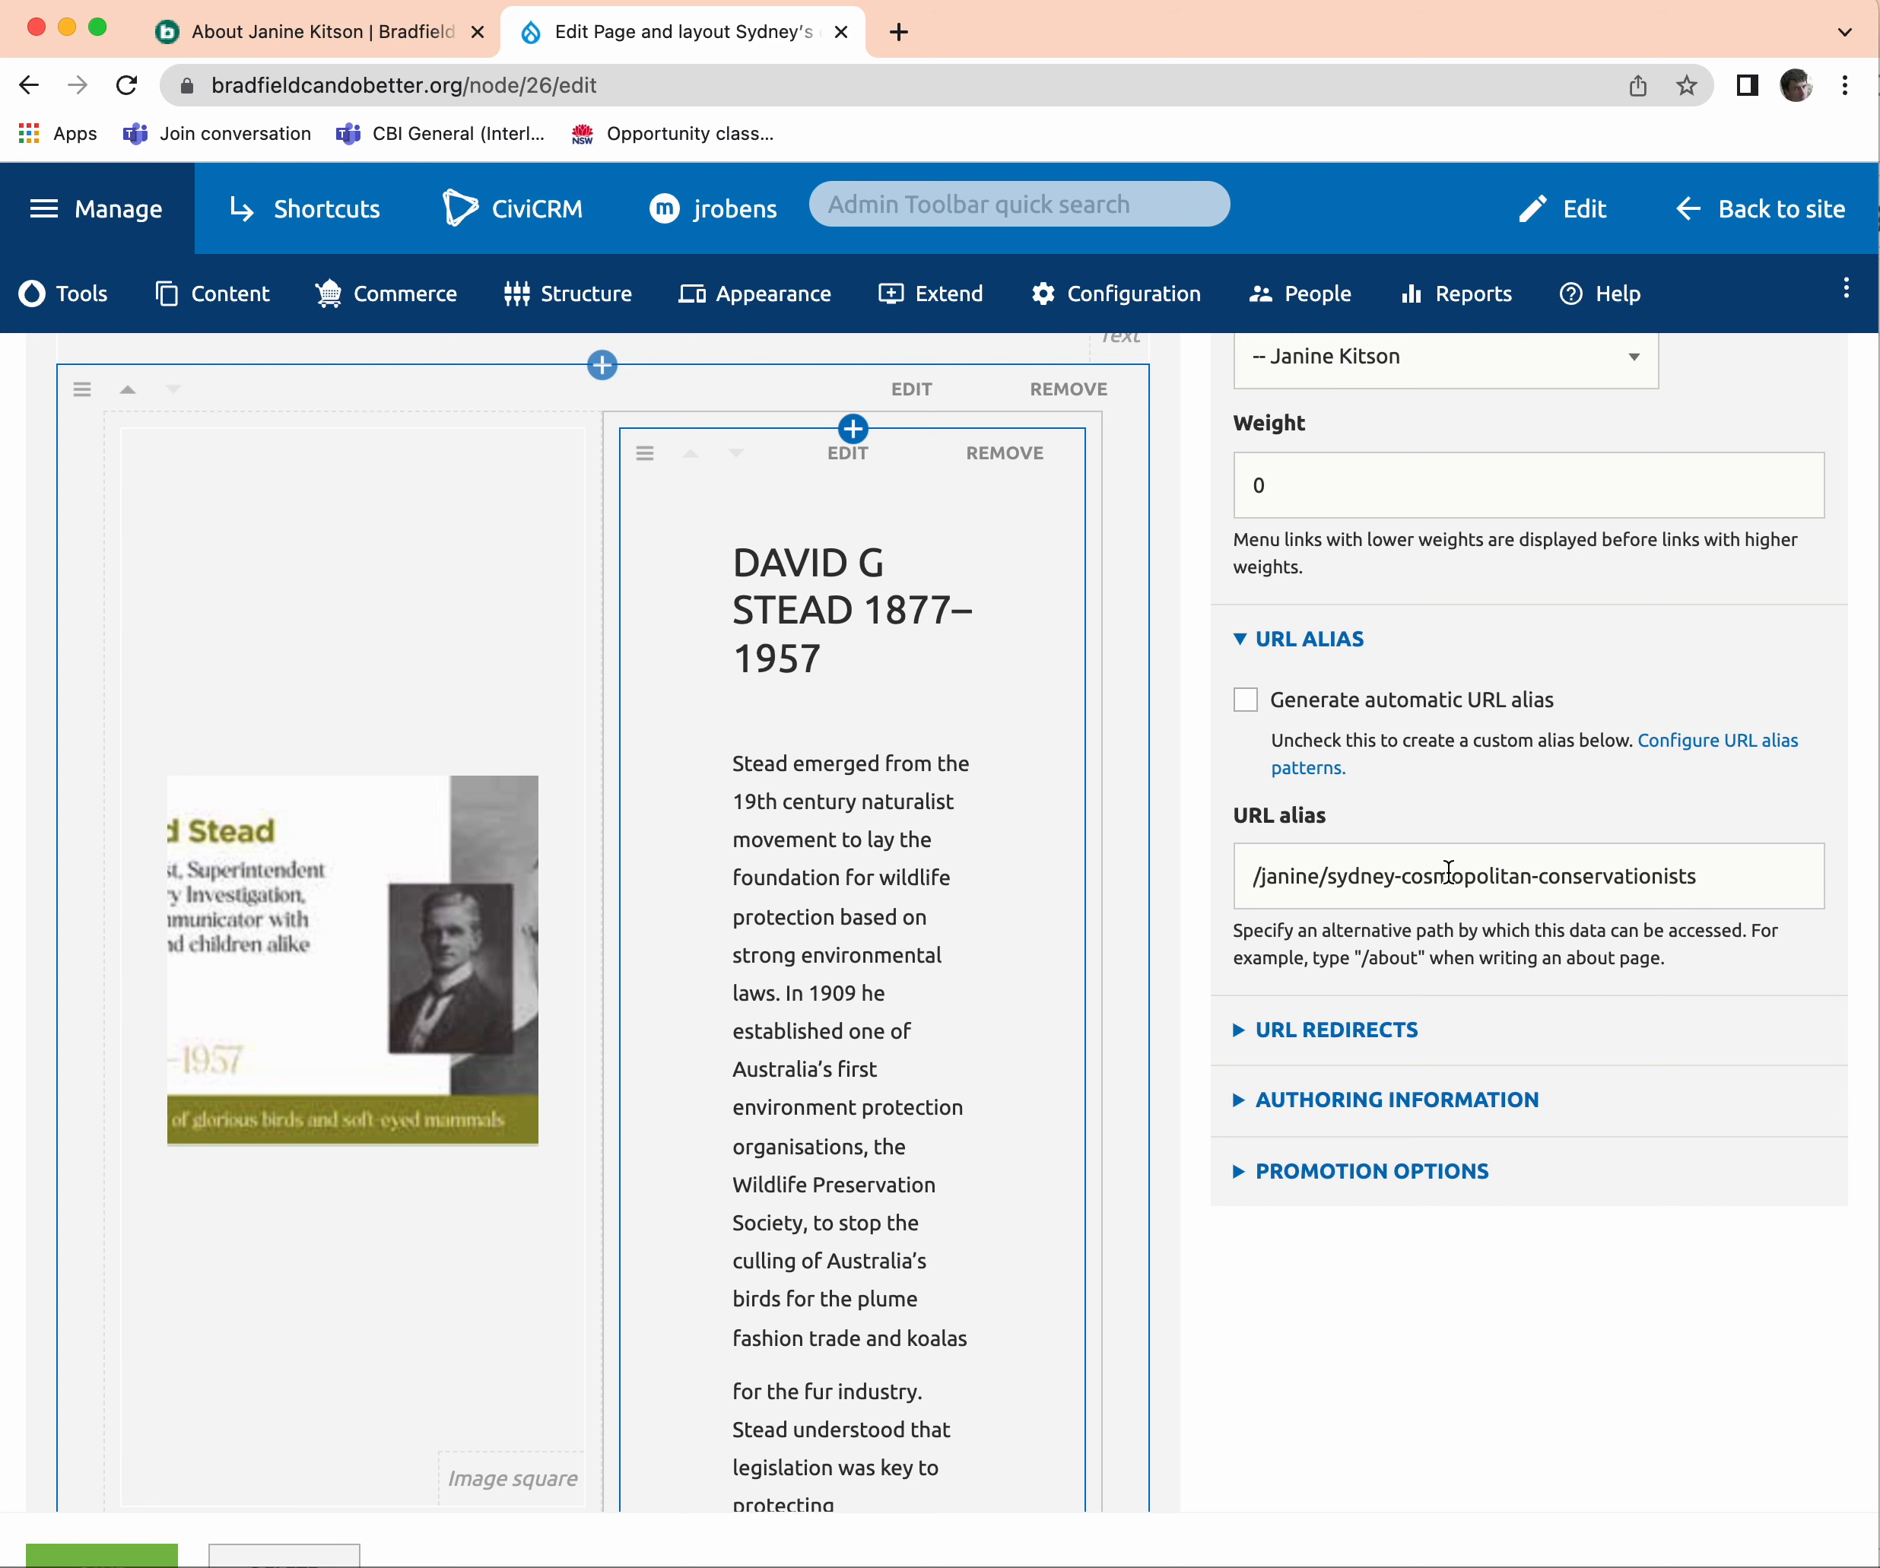
Shorten the page's menu link title to "Cosmopolitan conservationists".
scroll(1442, 890, up, 3)
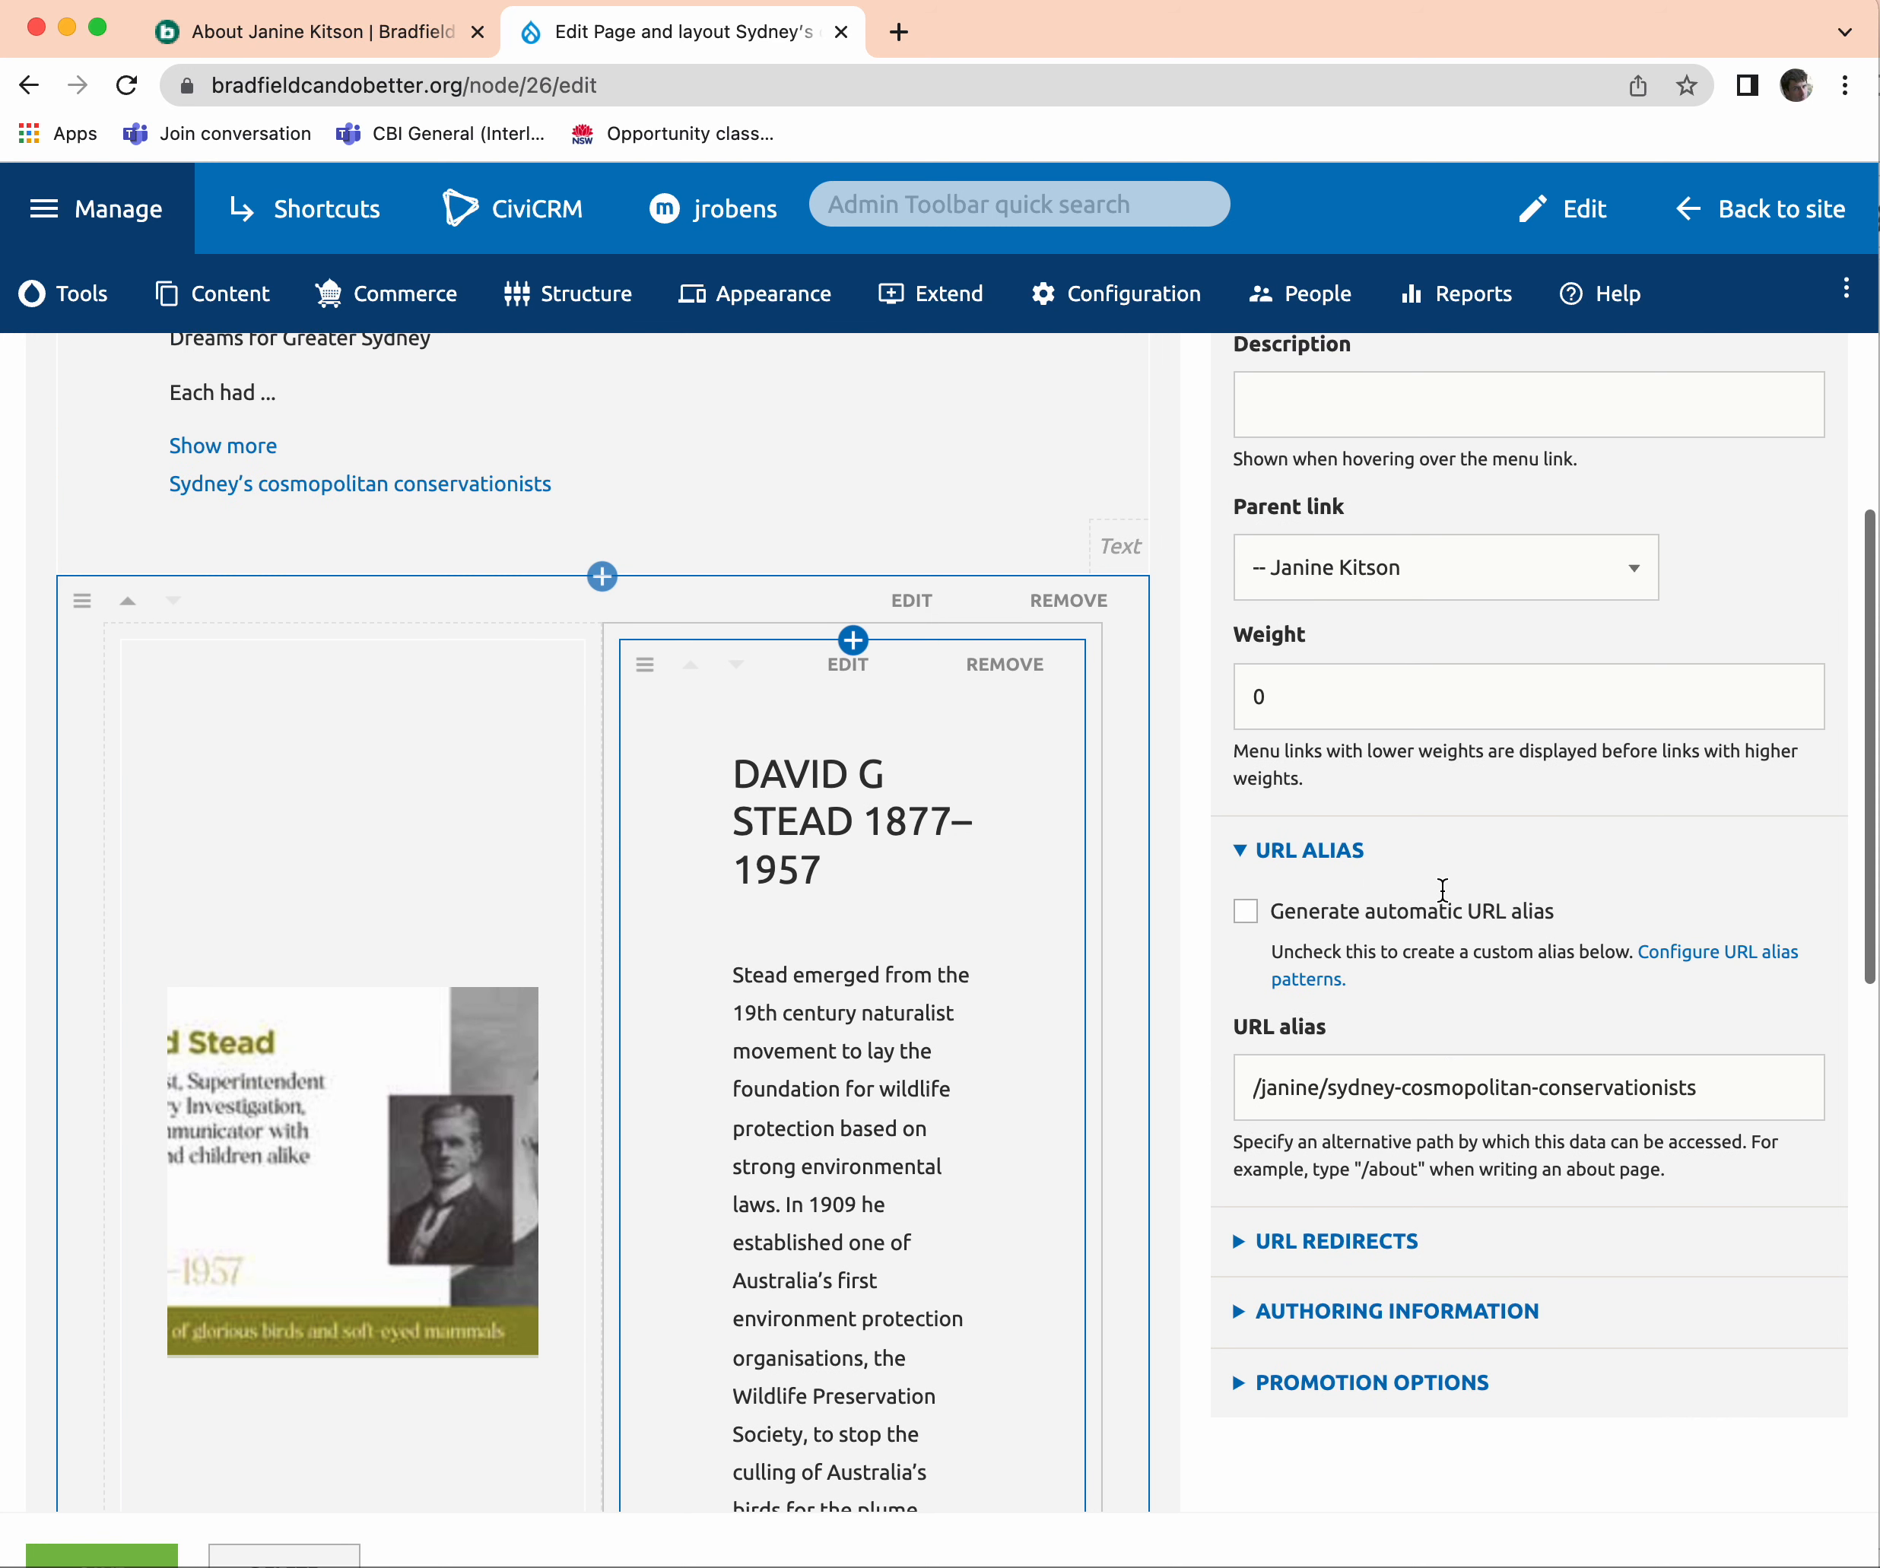
scroll(1441, 889, up, 3)
scroll(1442, 889, up, 4)
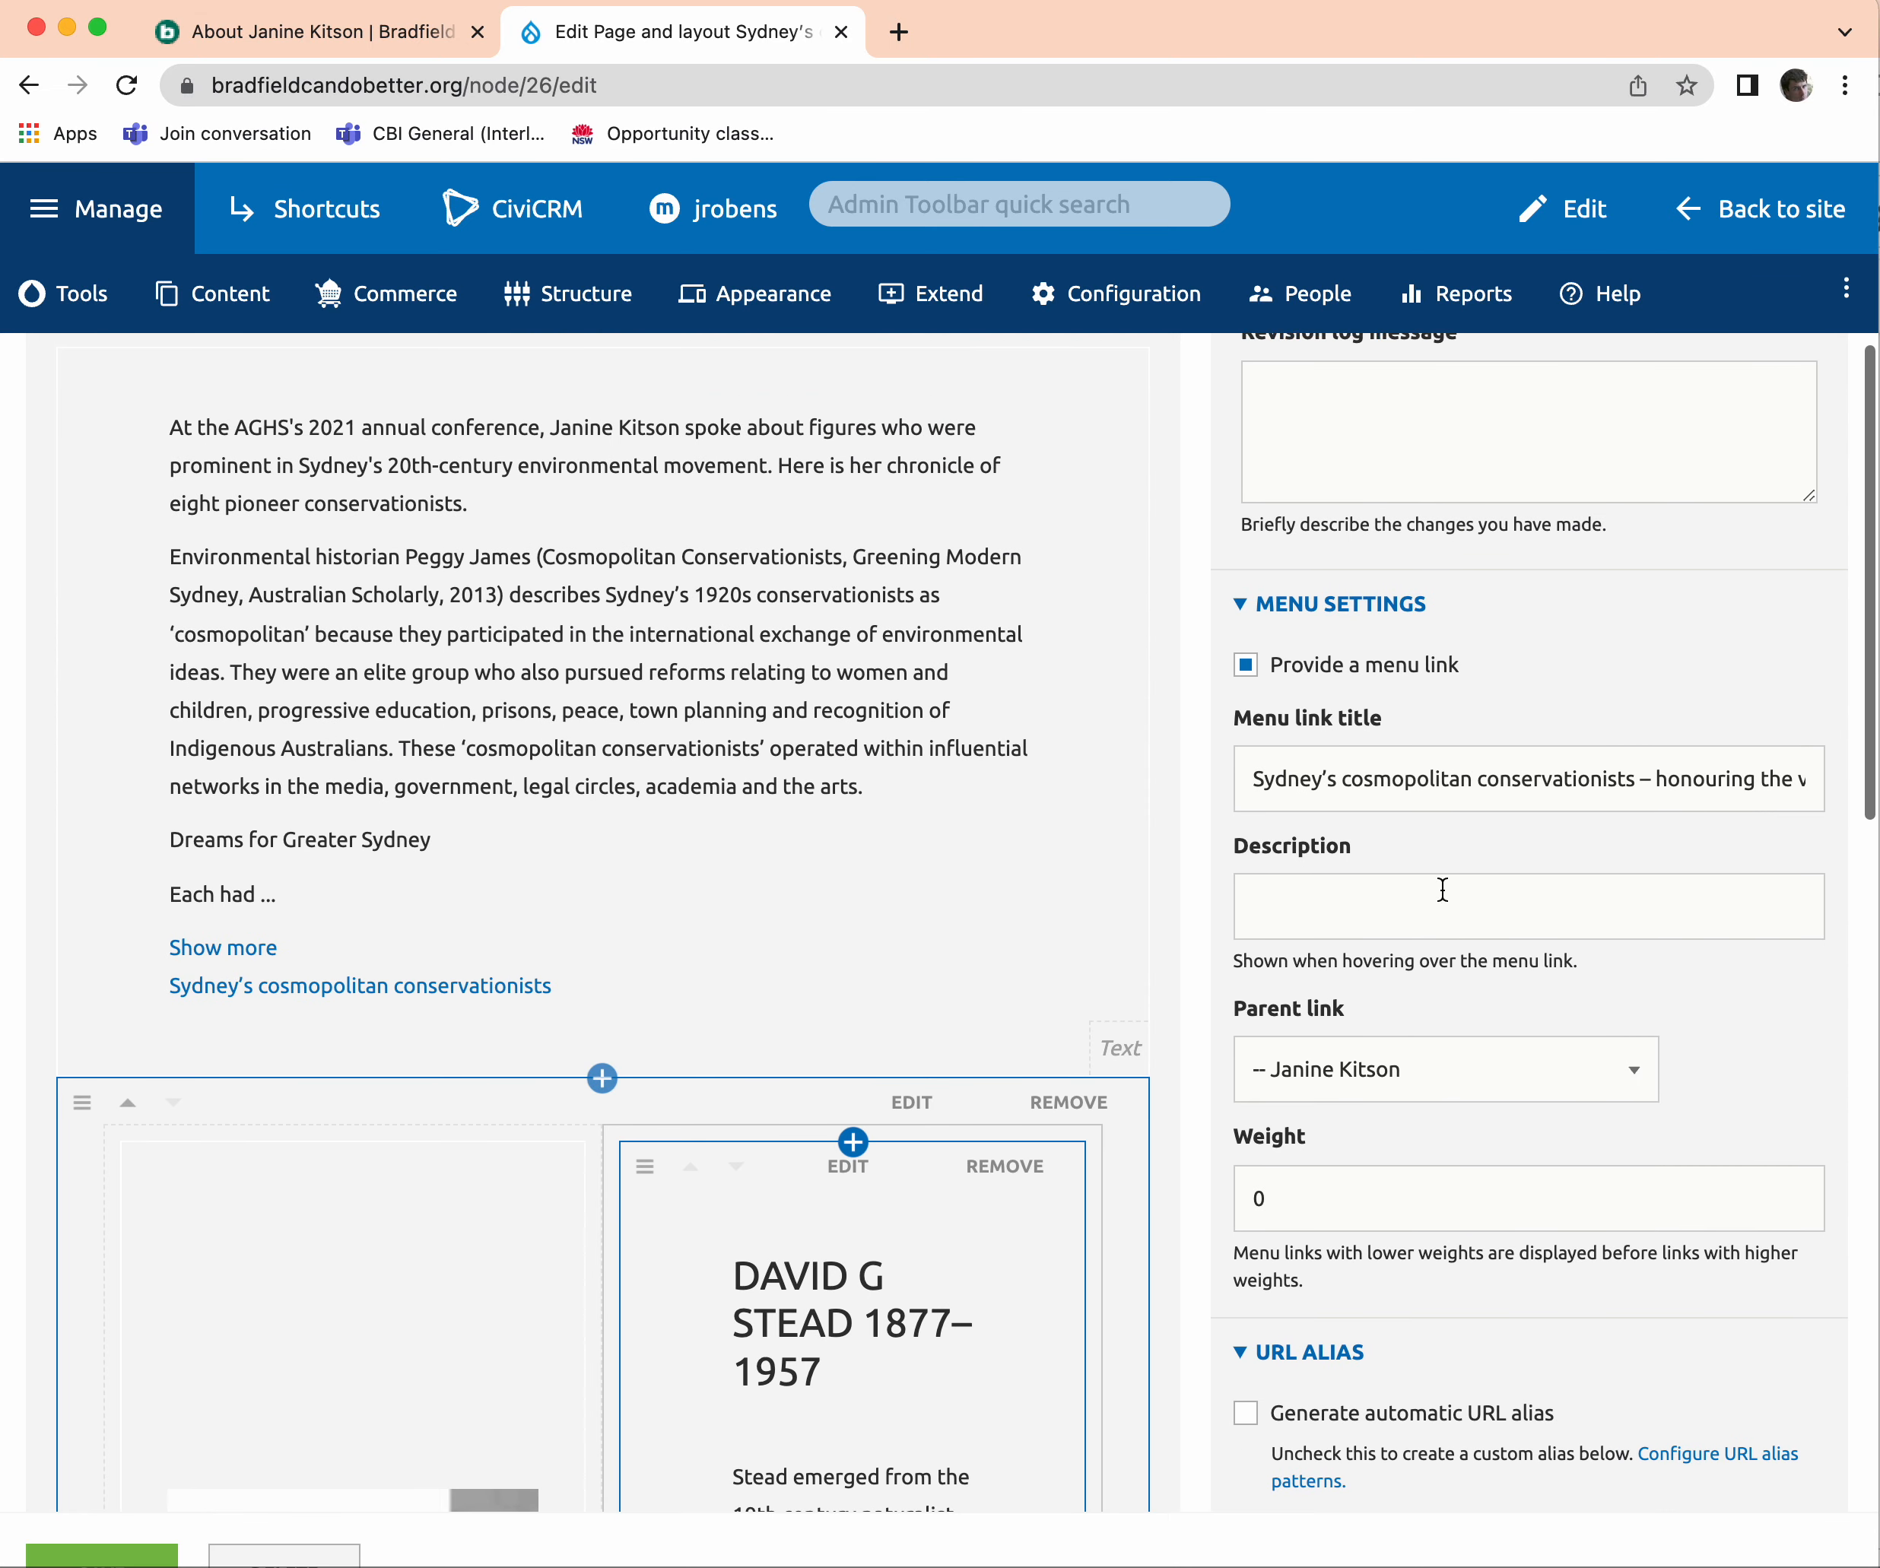
drag(1647, 779, 1808, 784)
key(BackSpace)
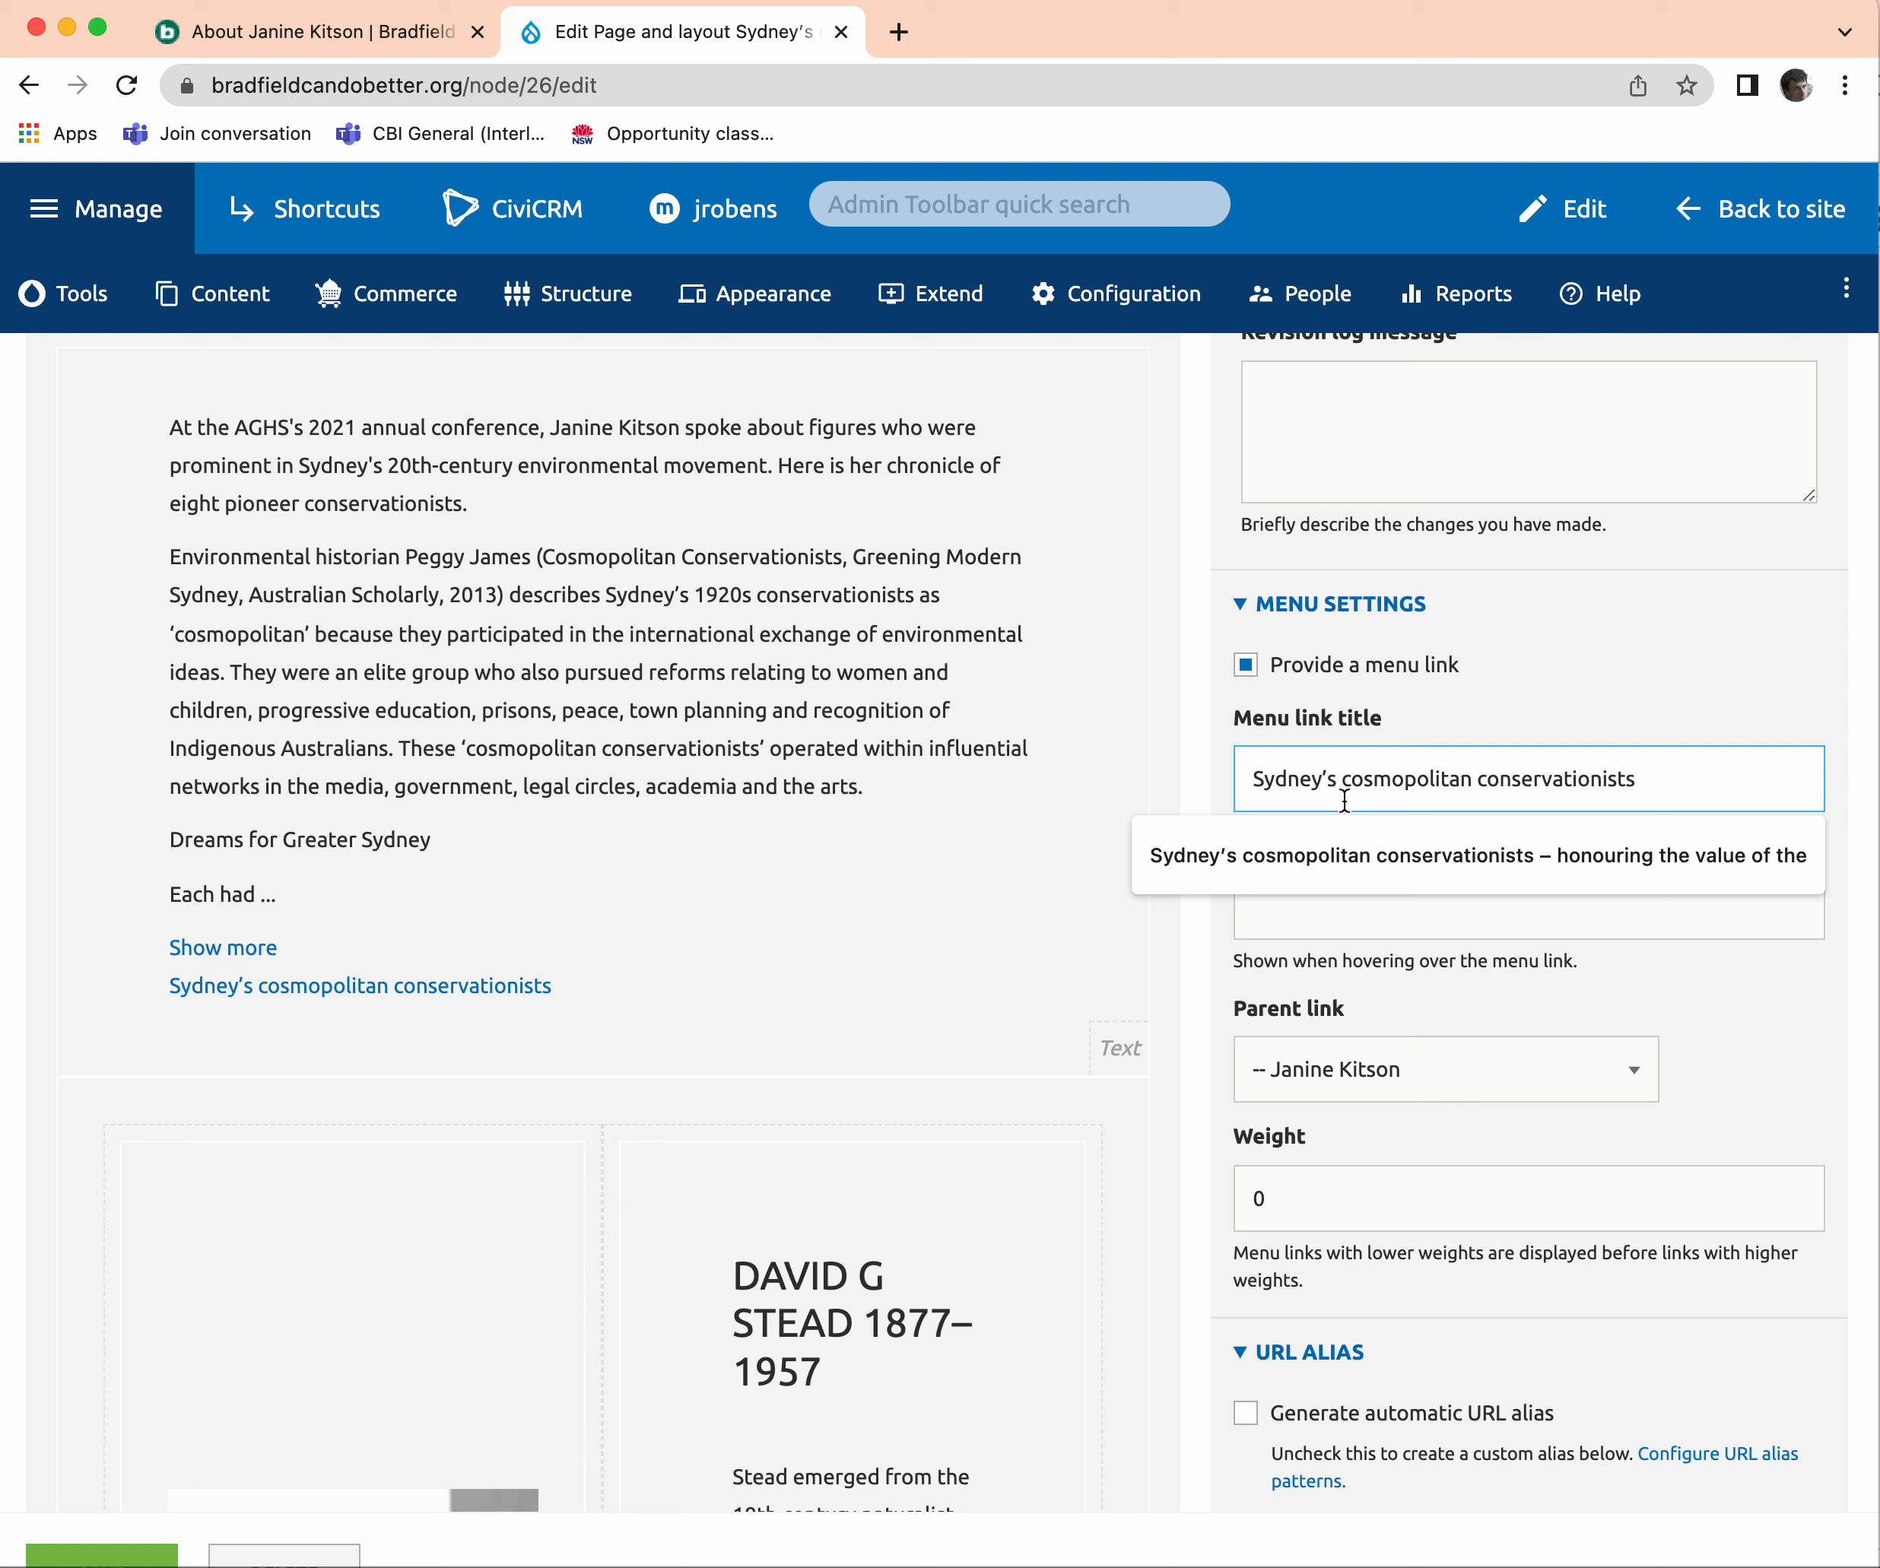
drag(1346, 788, 1215, 785)
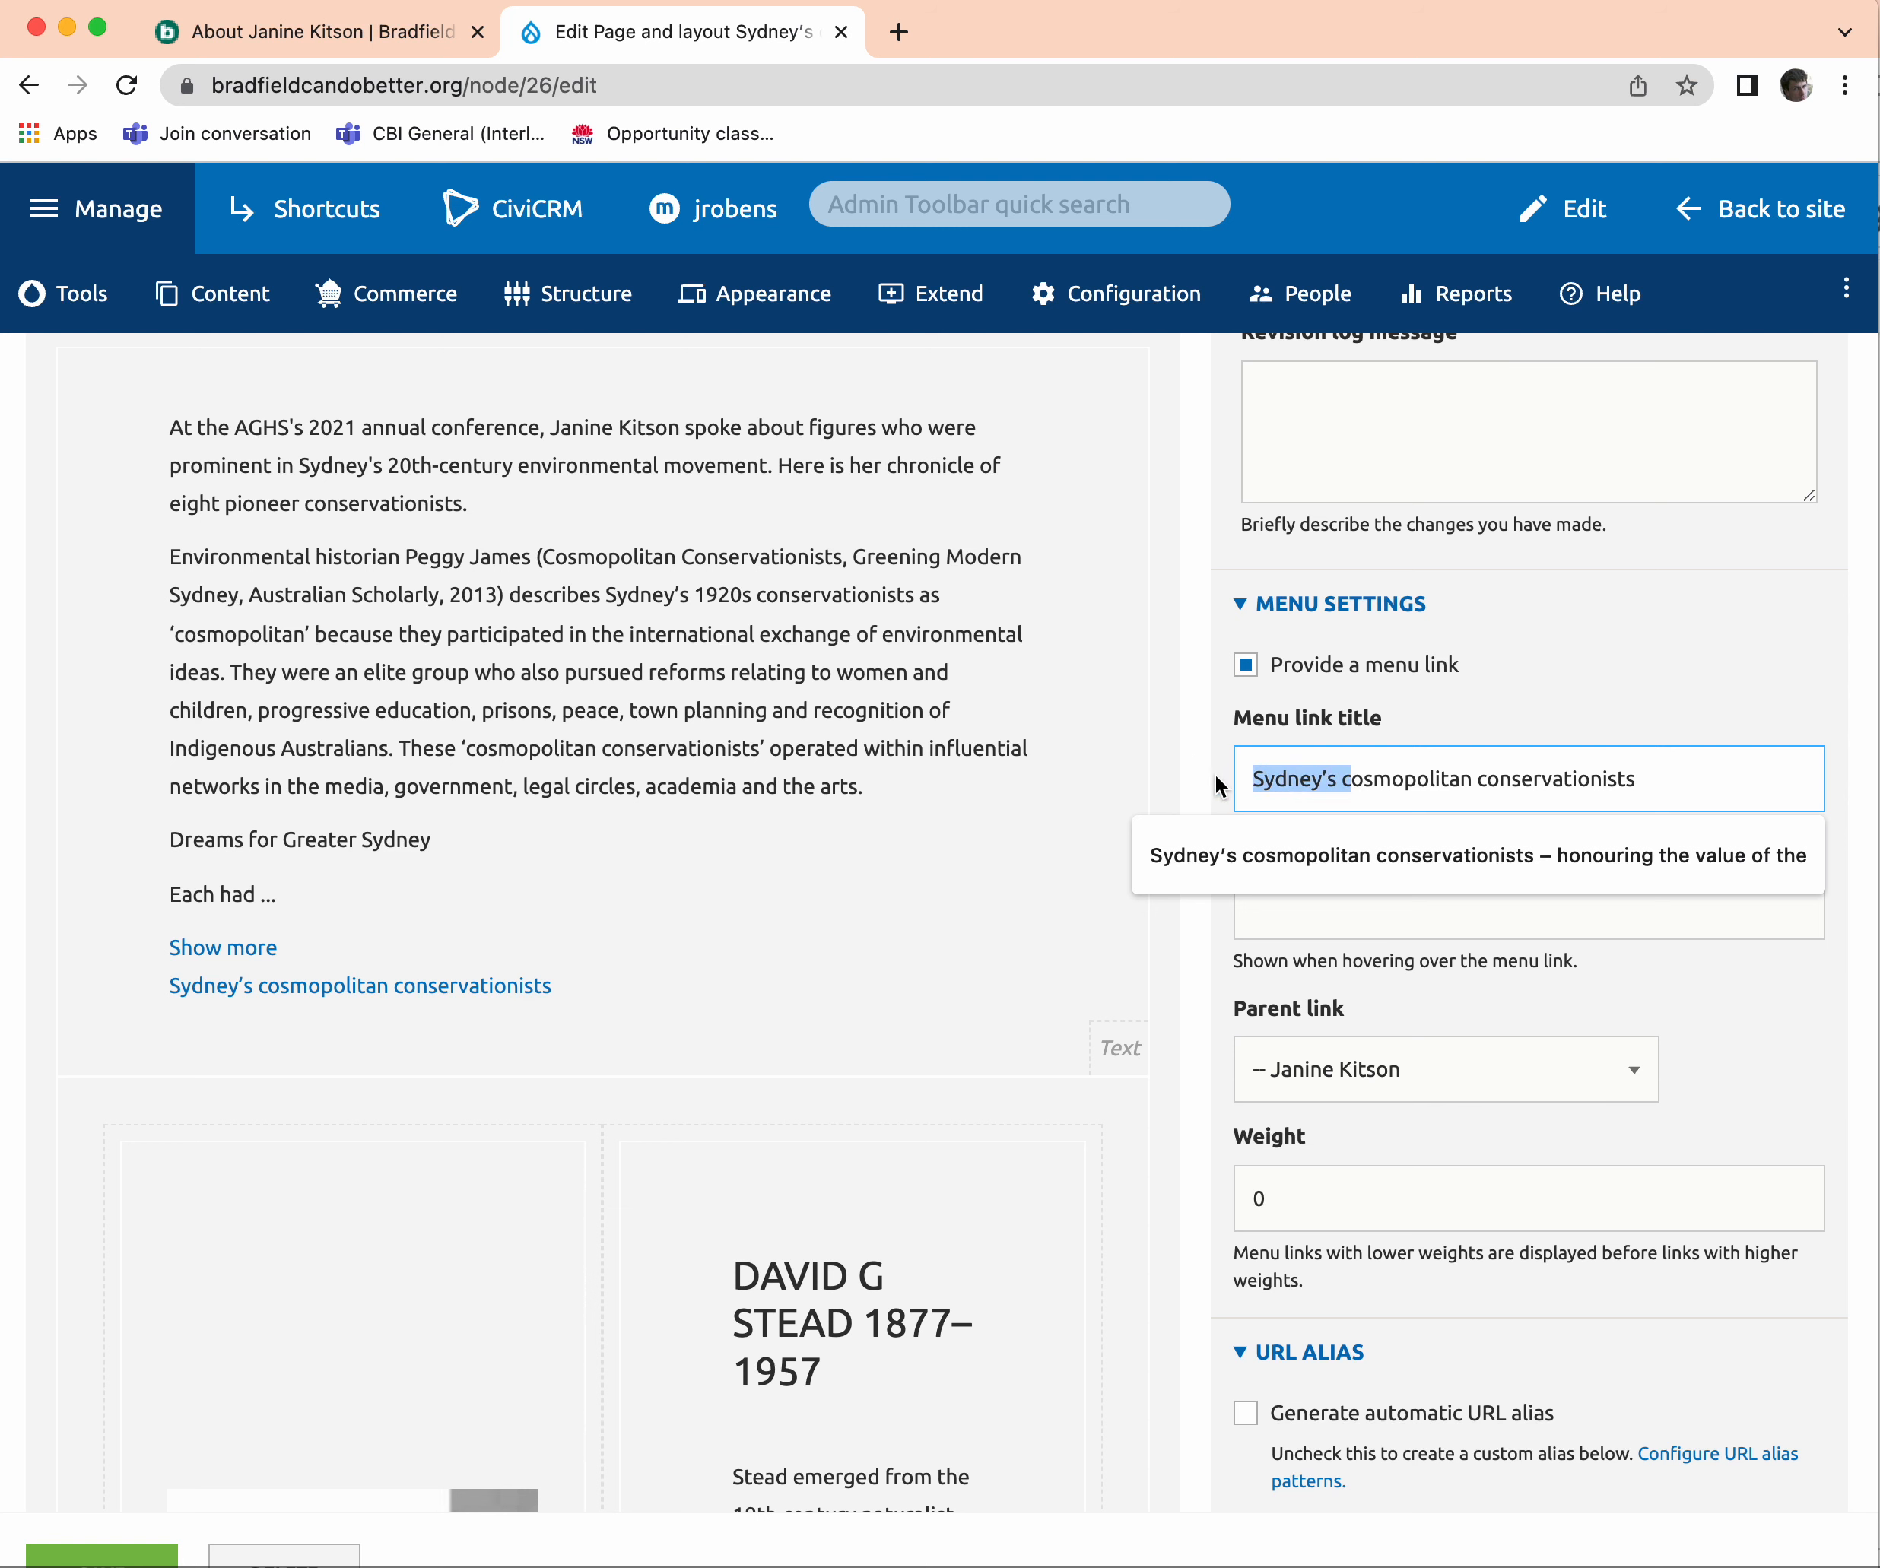
text(C)
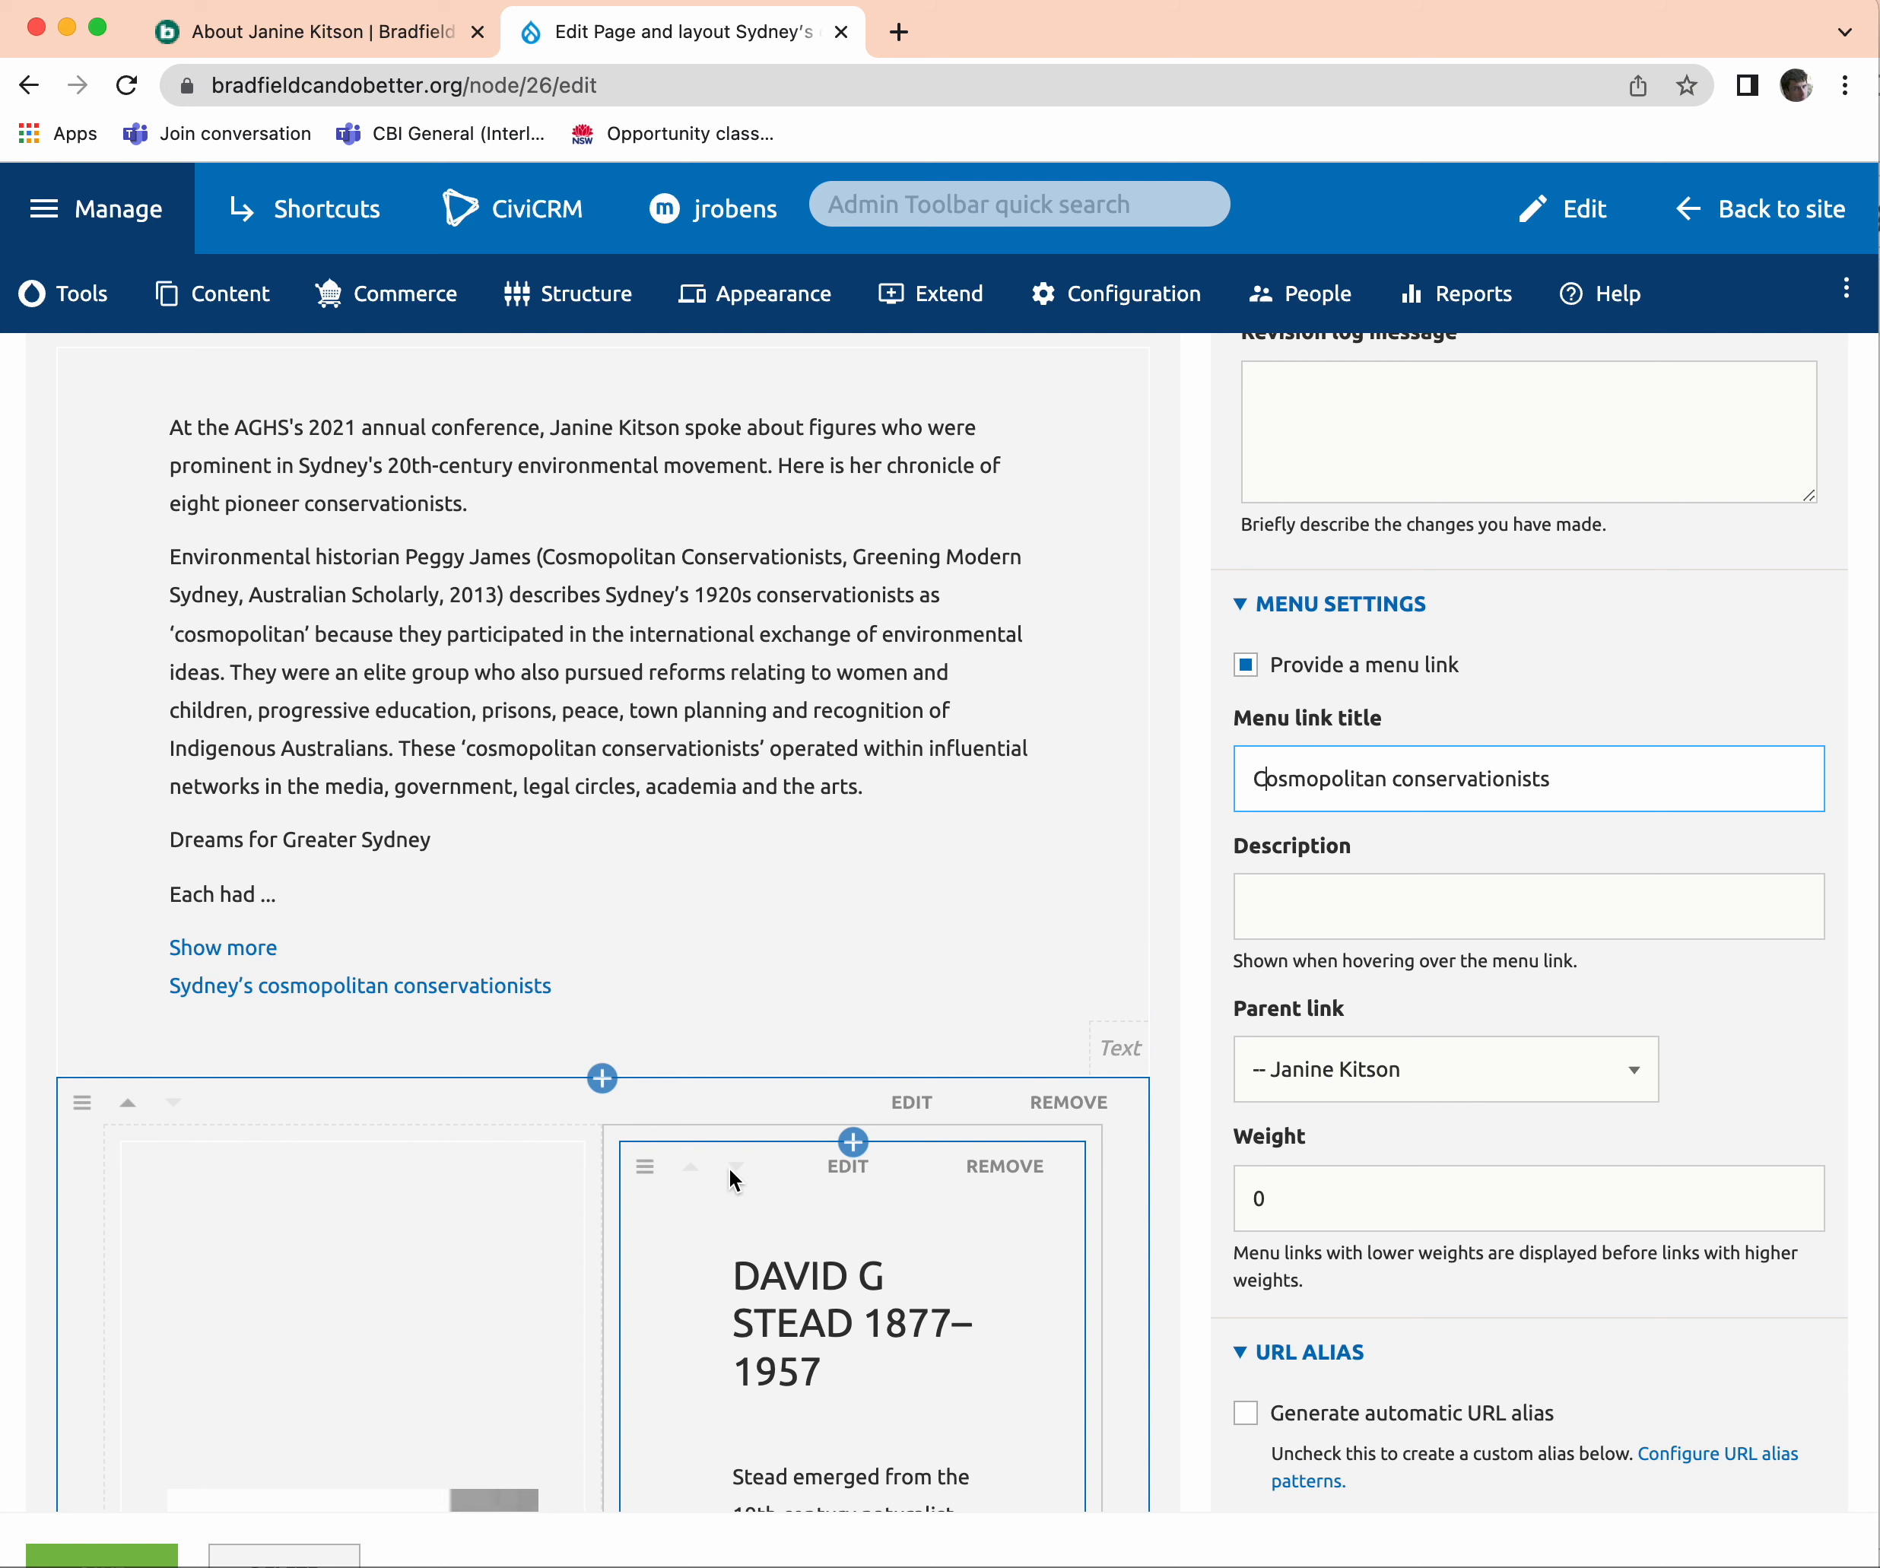
Save the edited Sydney's cosmopolitan conservationists page.
click(102, 1560)
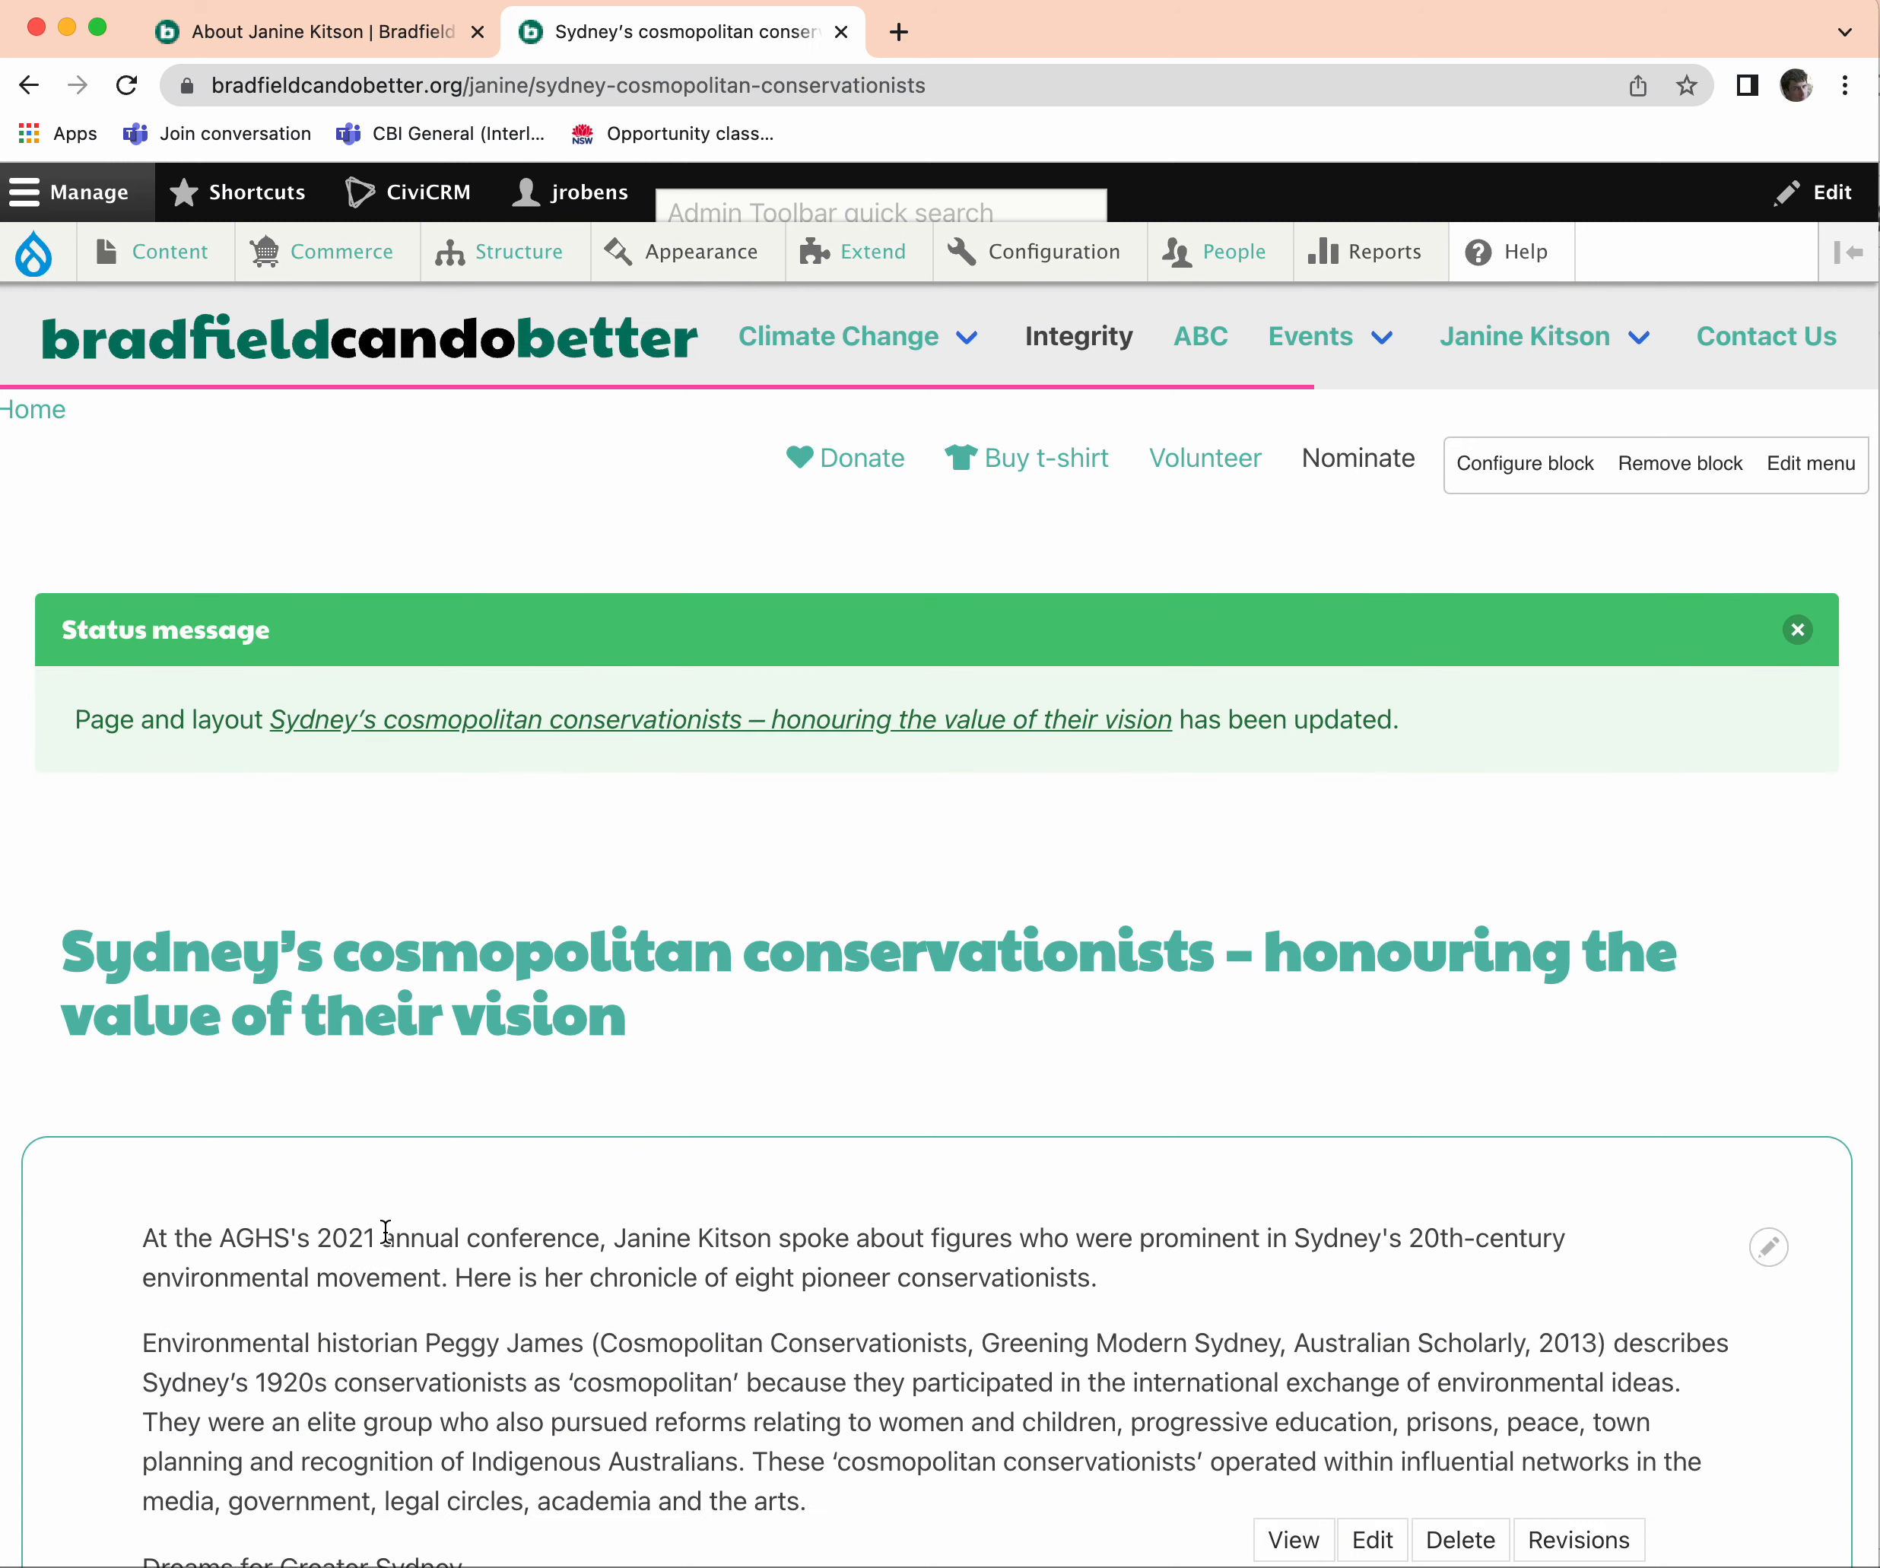
Examine the published page's navigation entry, introductory text, source PDF link, and the David G Stead portrait and biography row.
mouse_move(1523, 369)
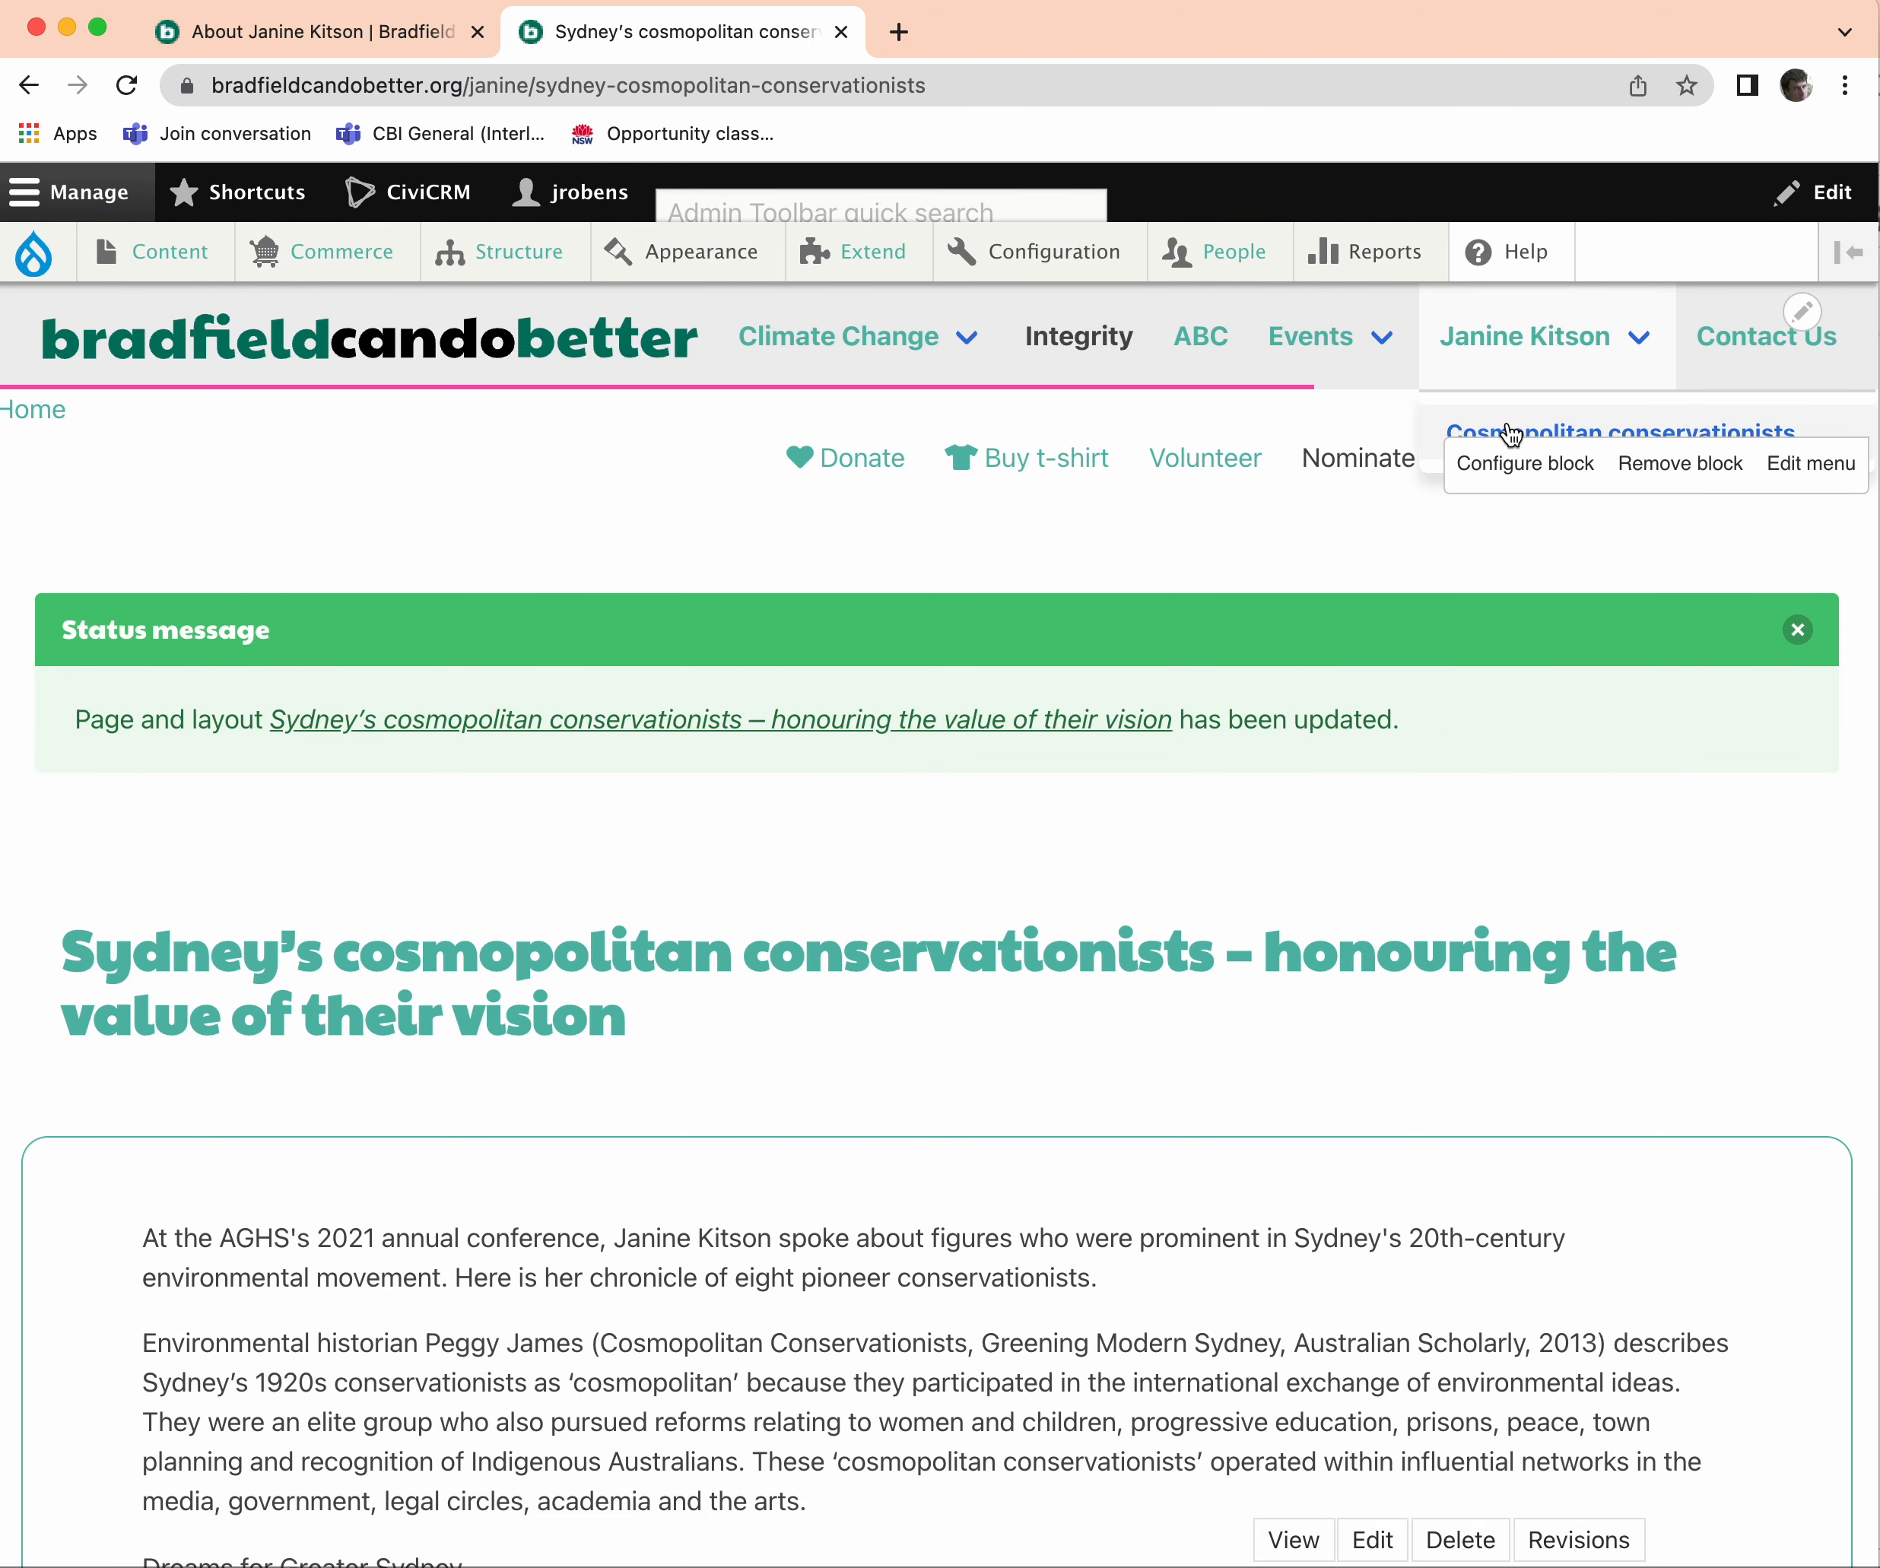
scroll(739, 1129, down, 12)
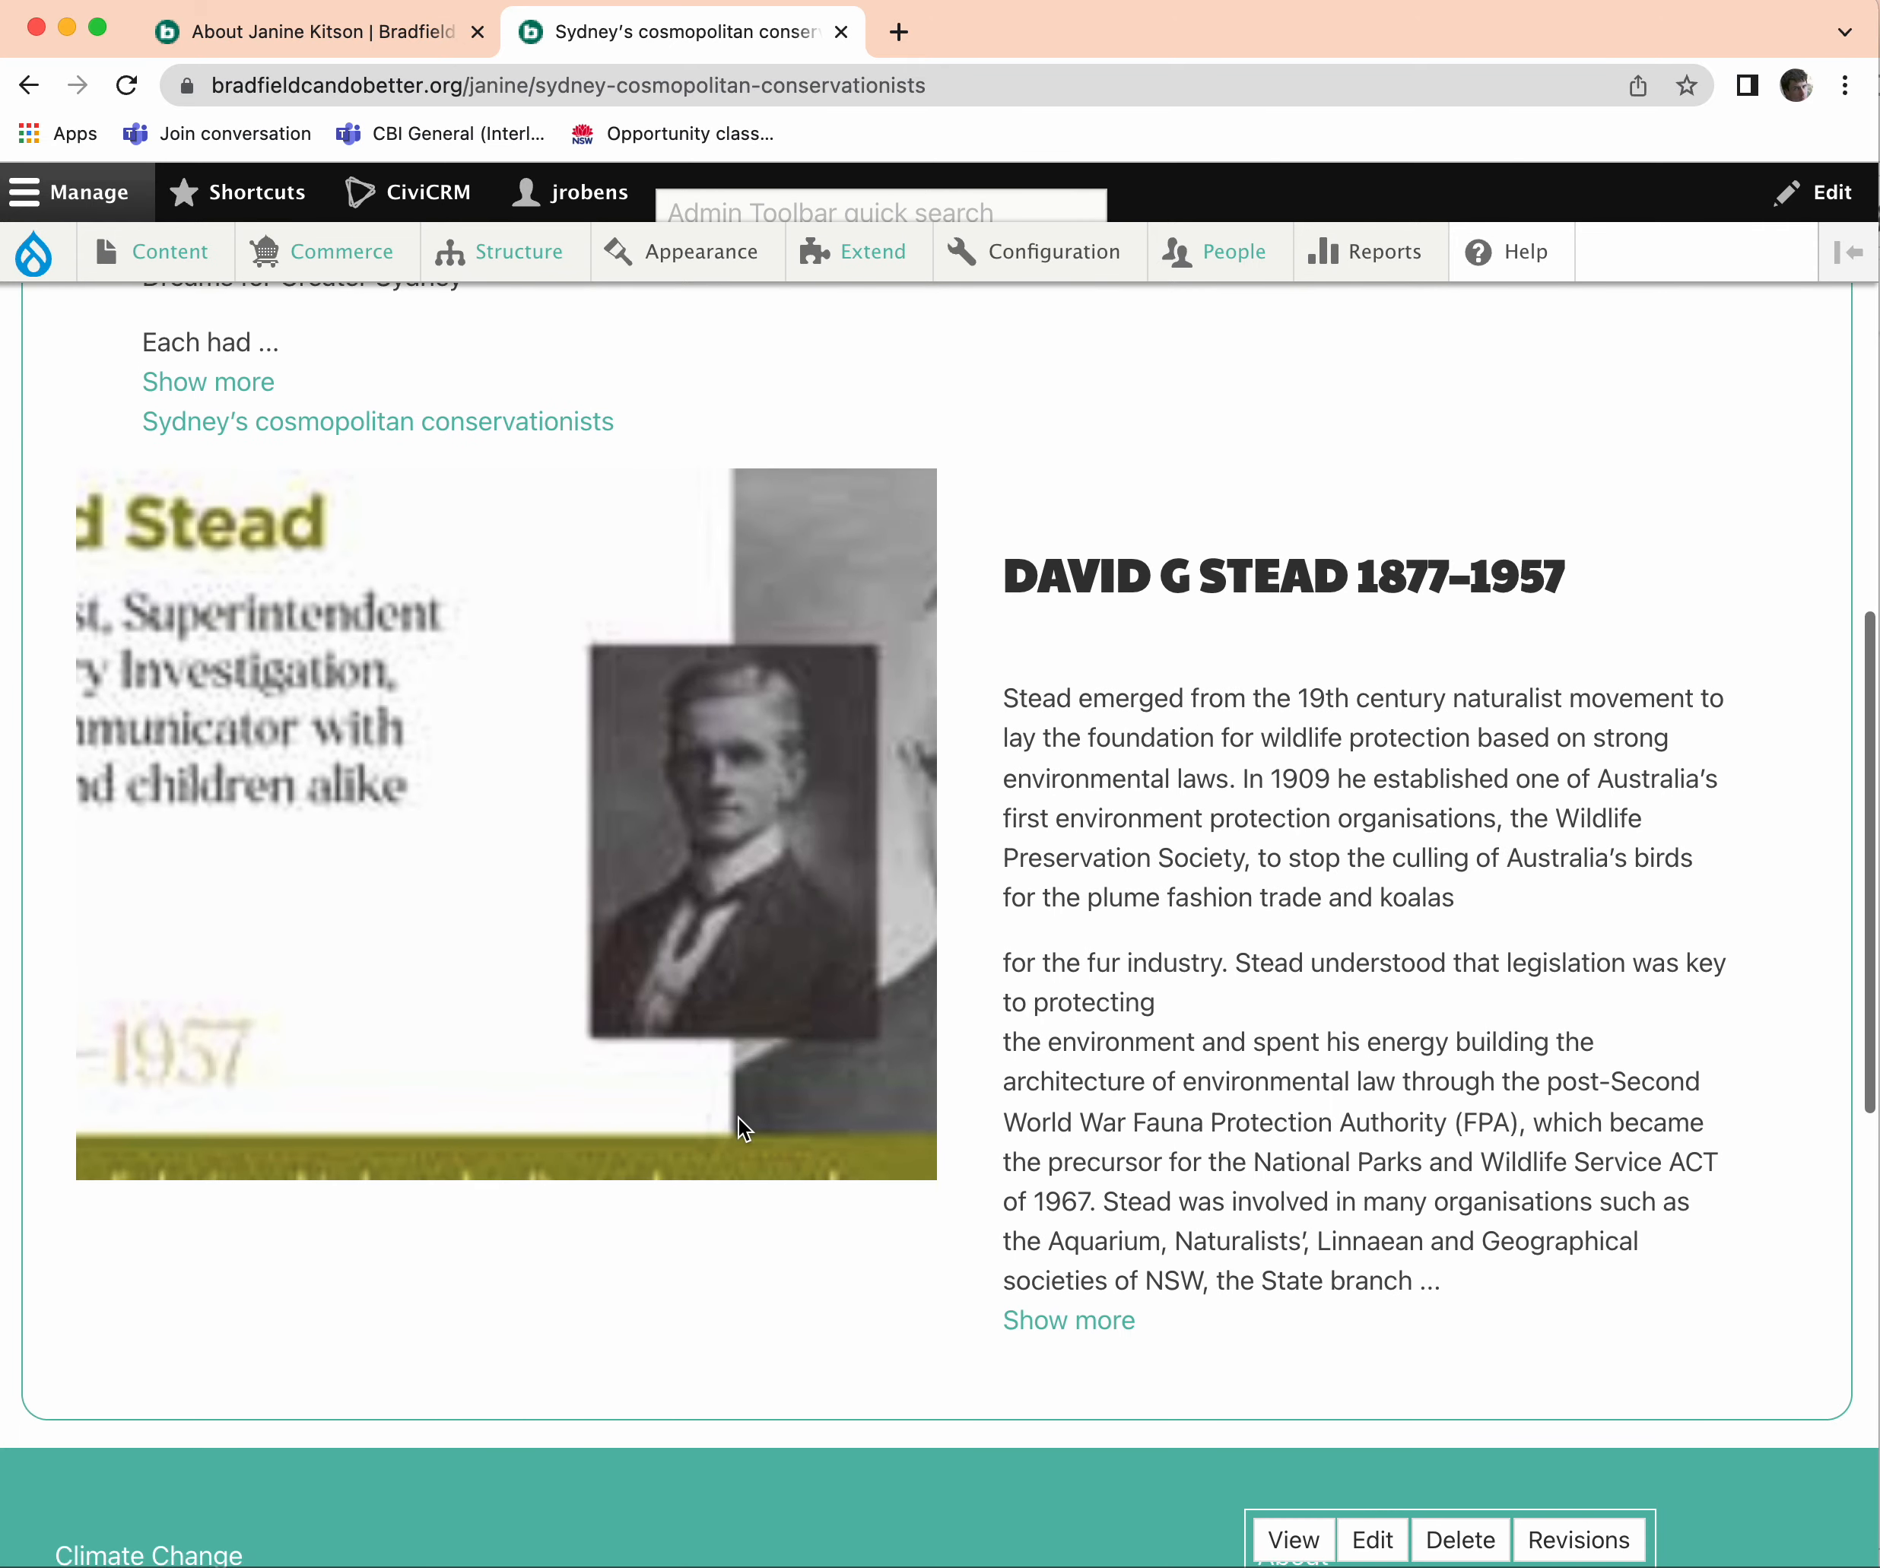
scroll(738, 1130, up, 2)
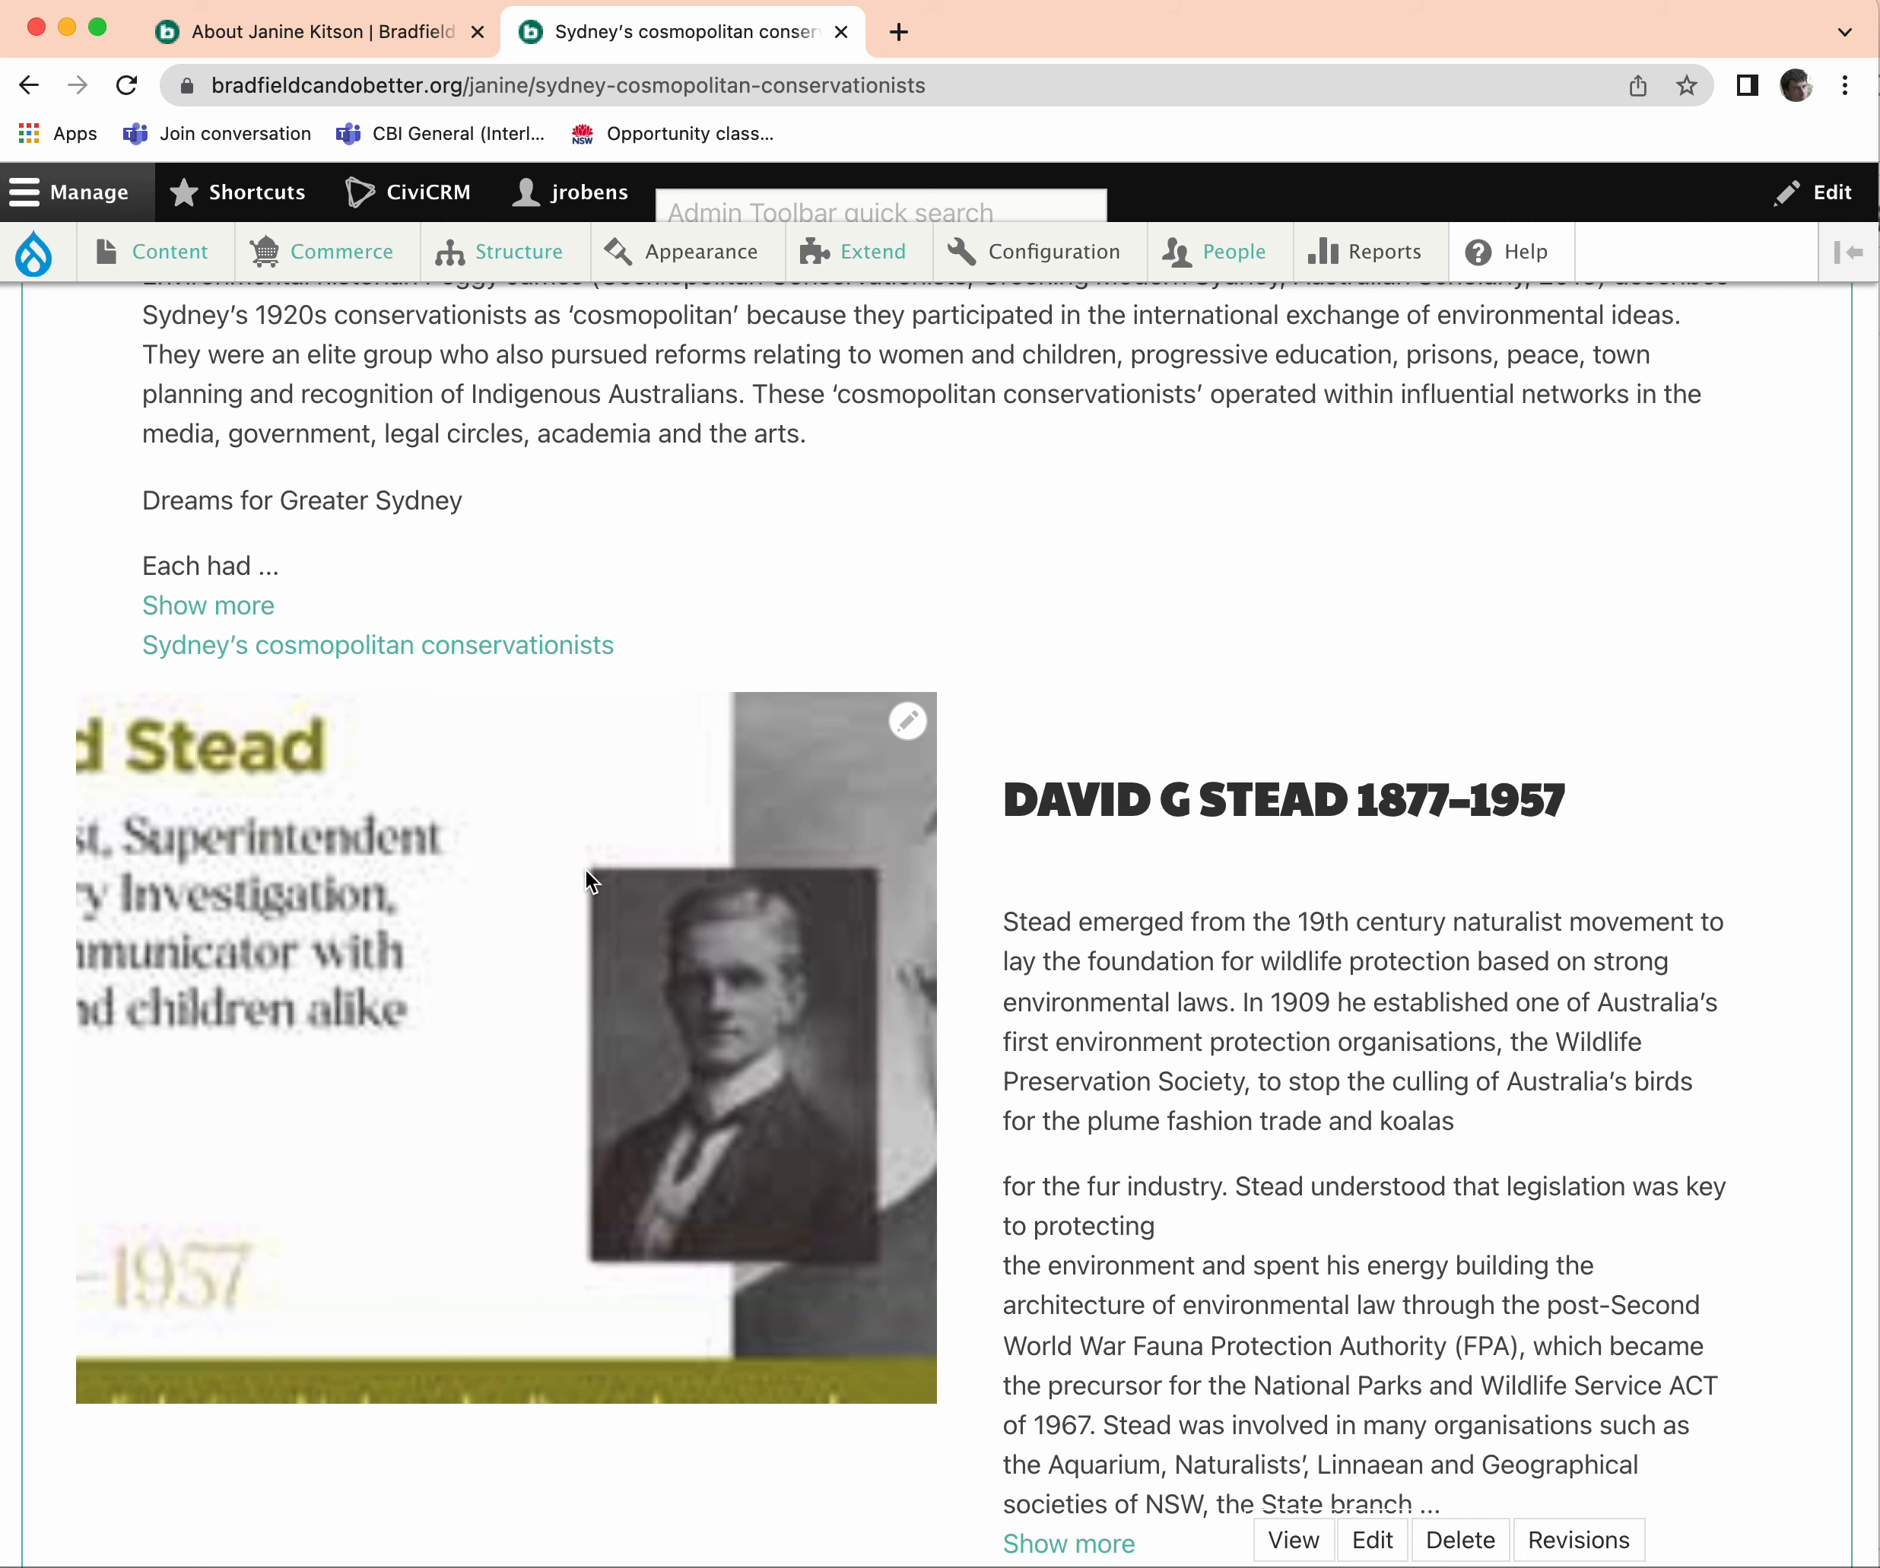
scroll(1073, 902, up, 1)
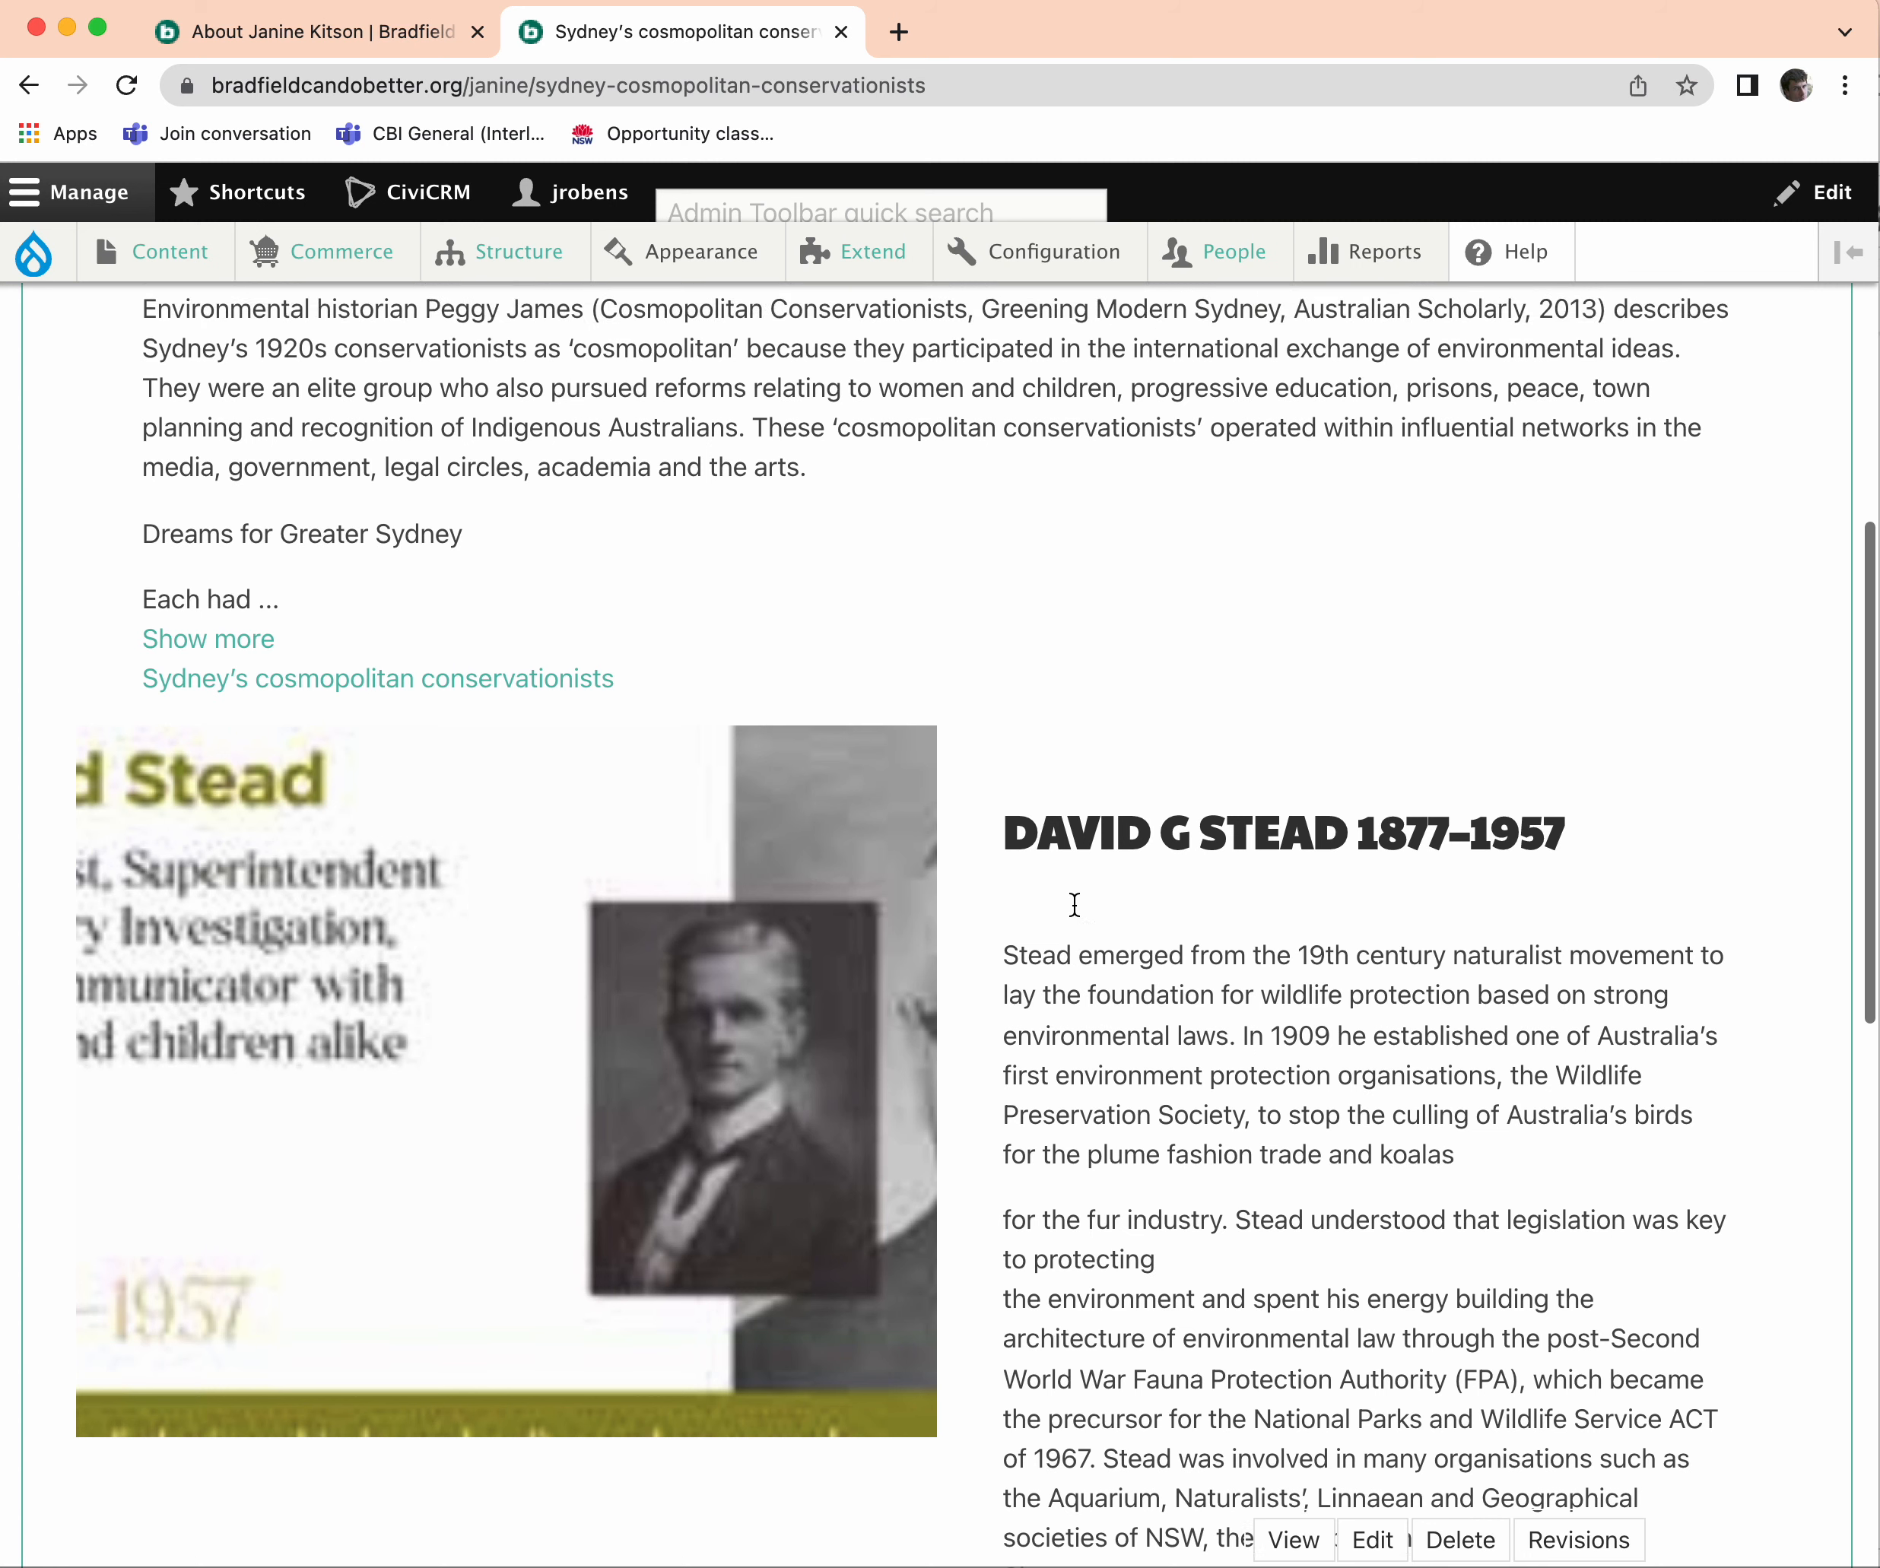
scroll(1075, 903, down, 3)
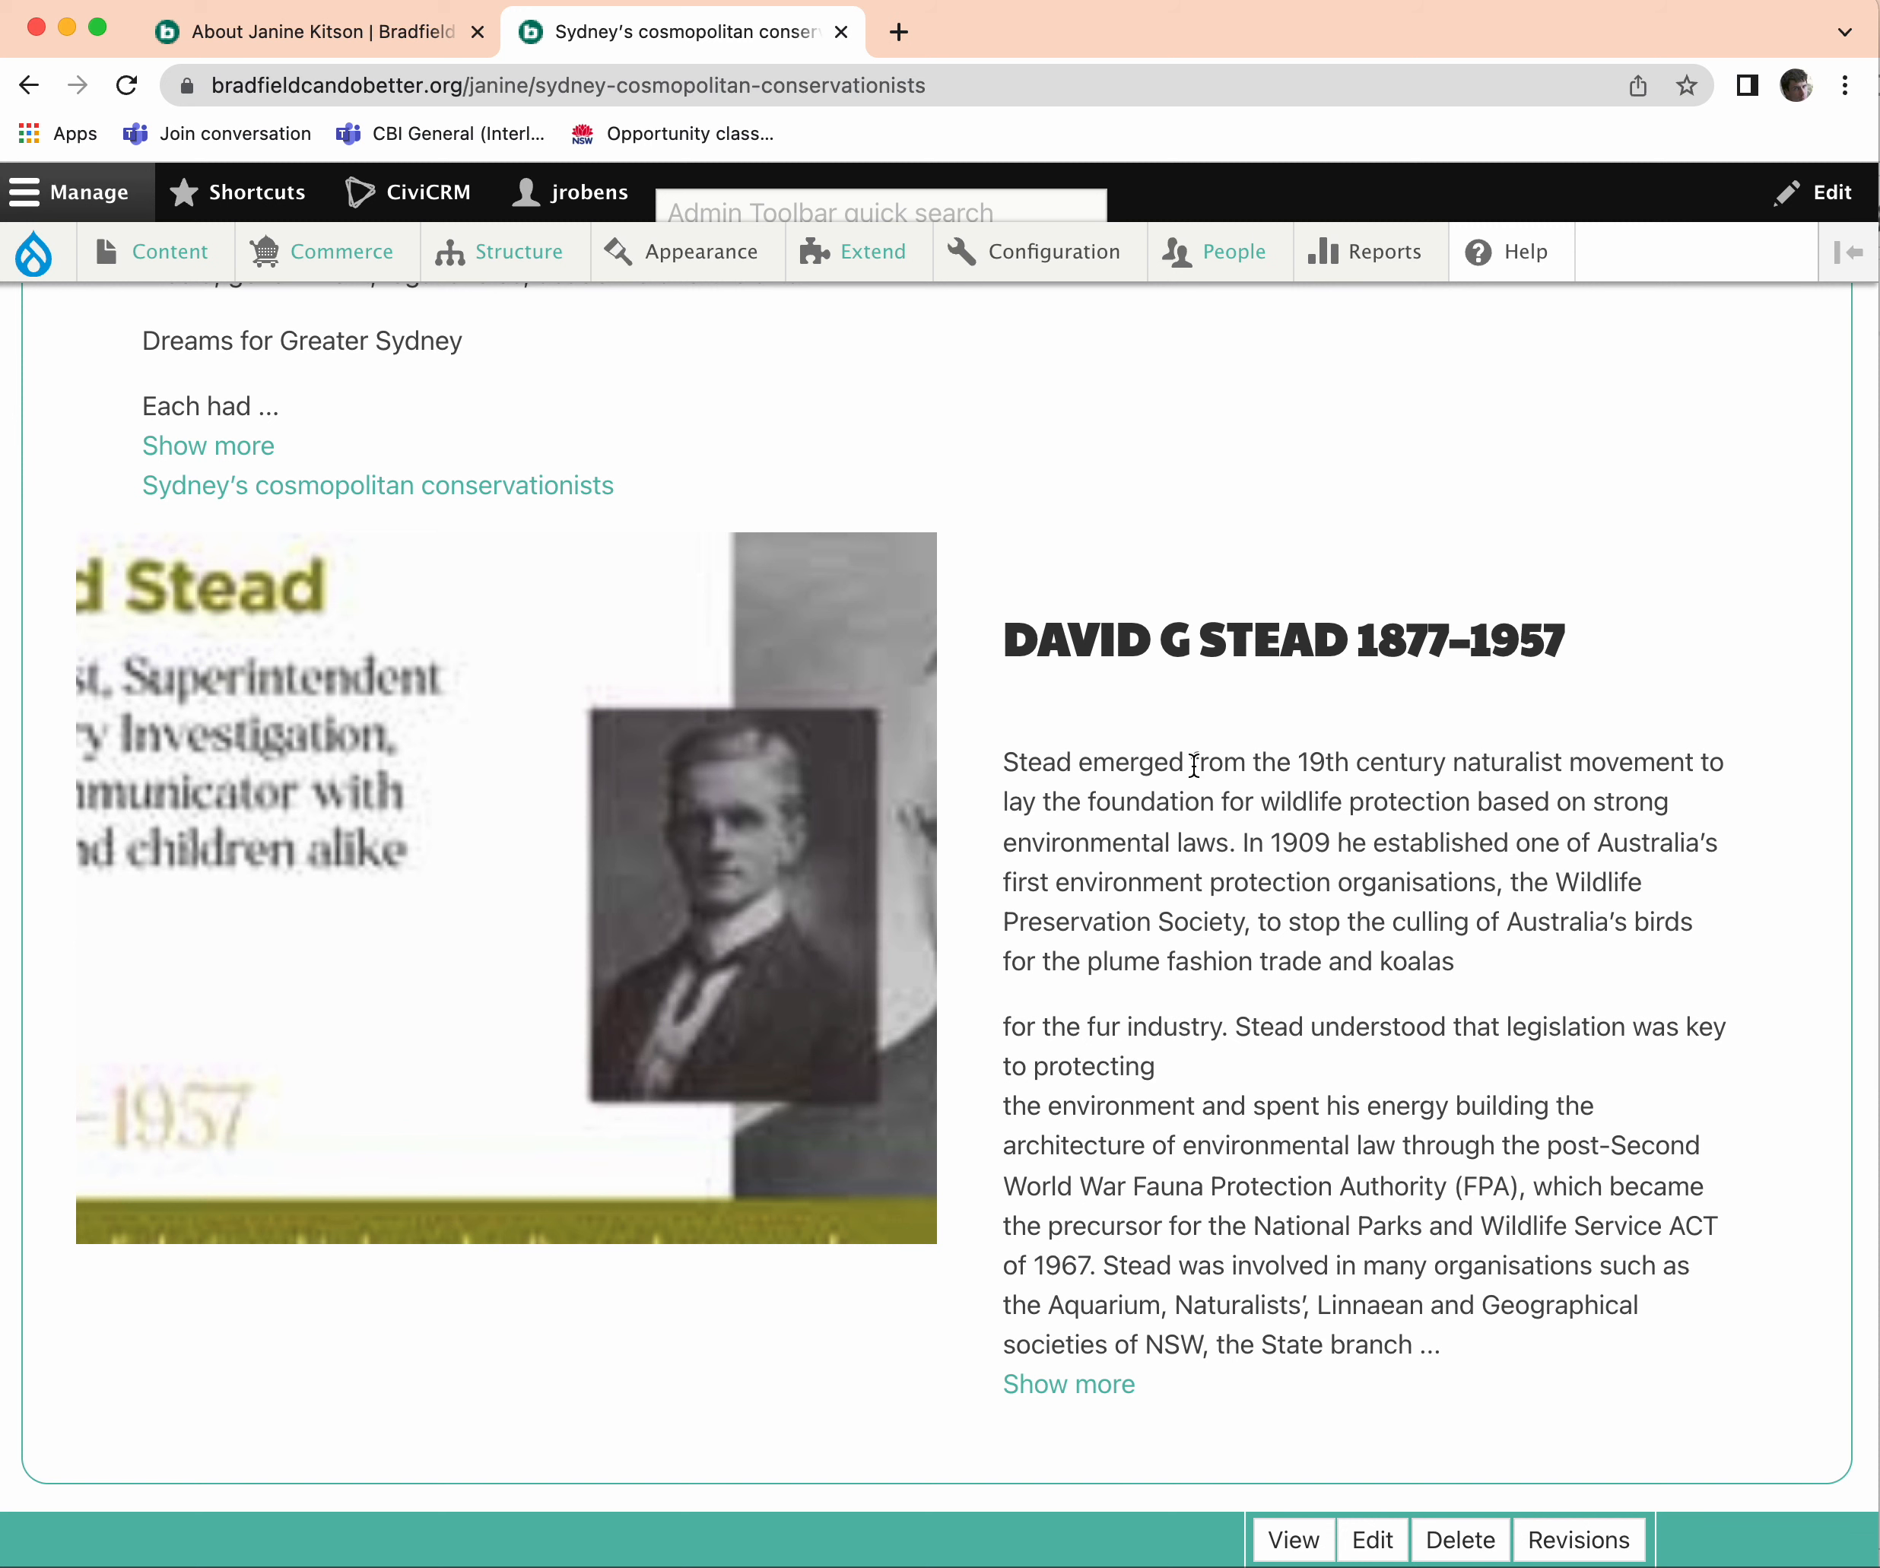
scroll(1194, 765, up, 2)
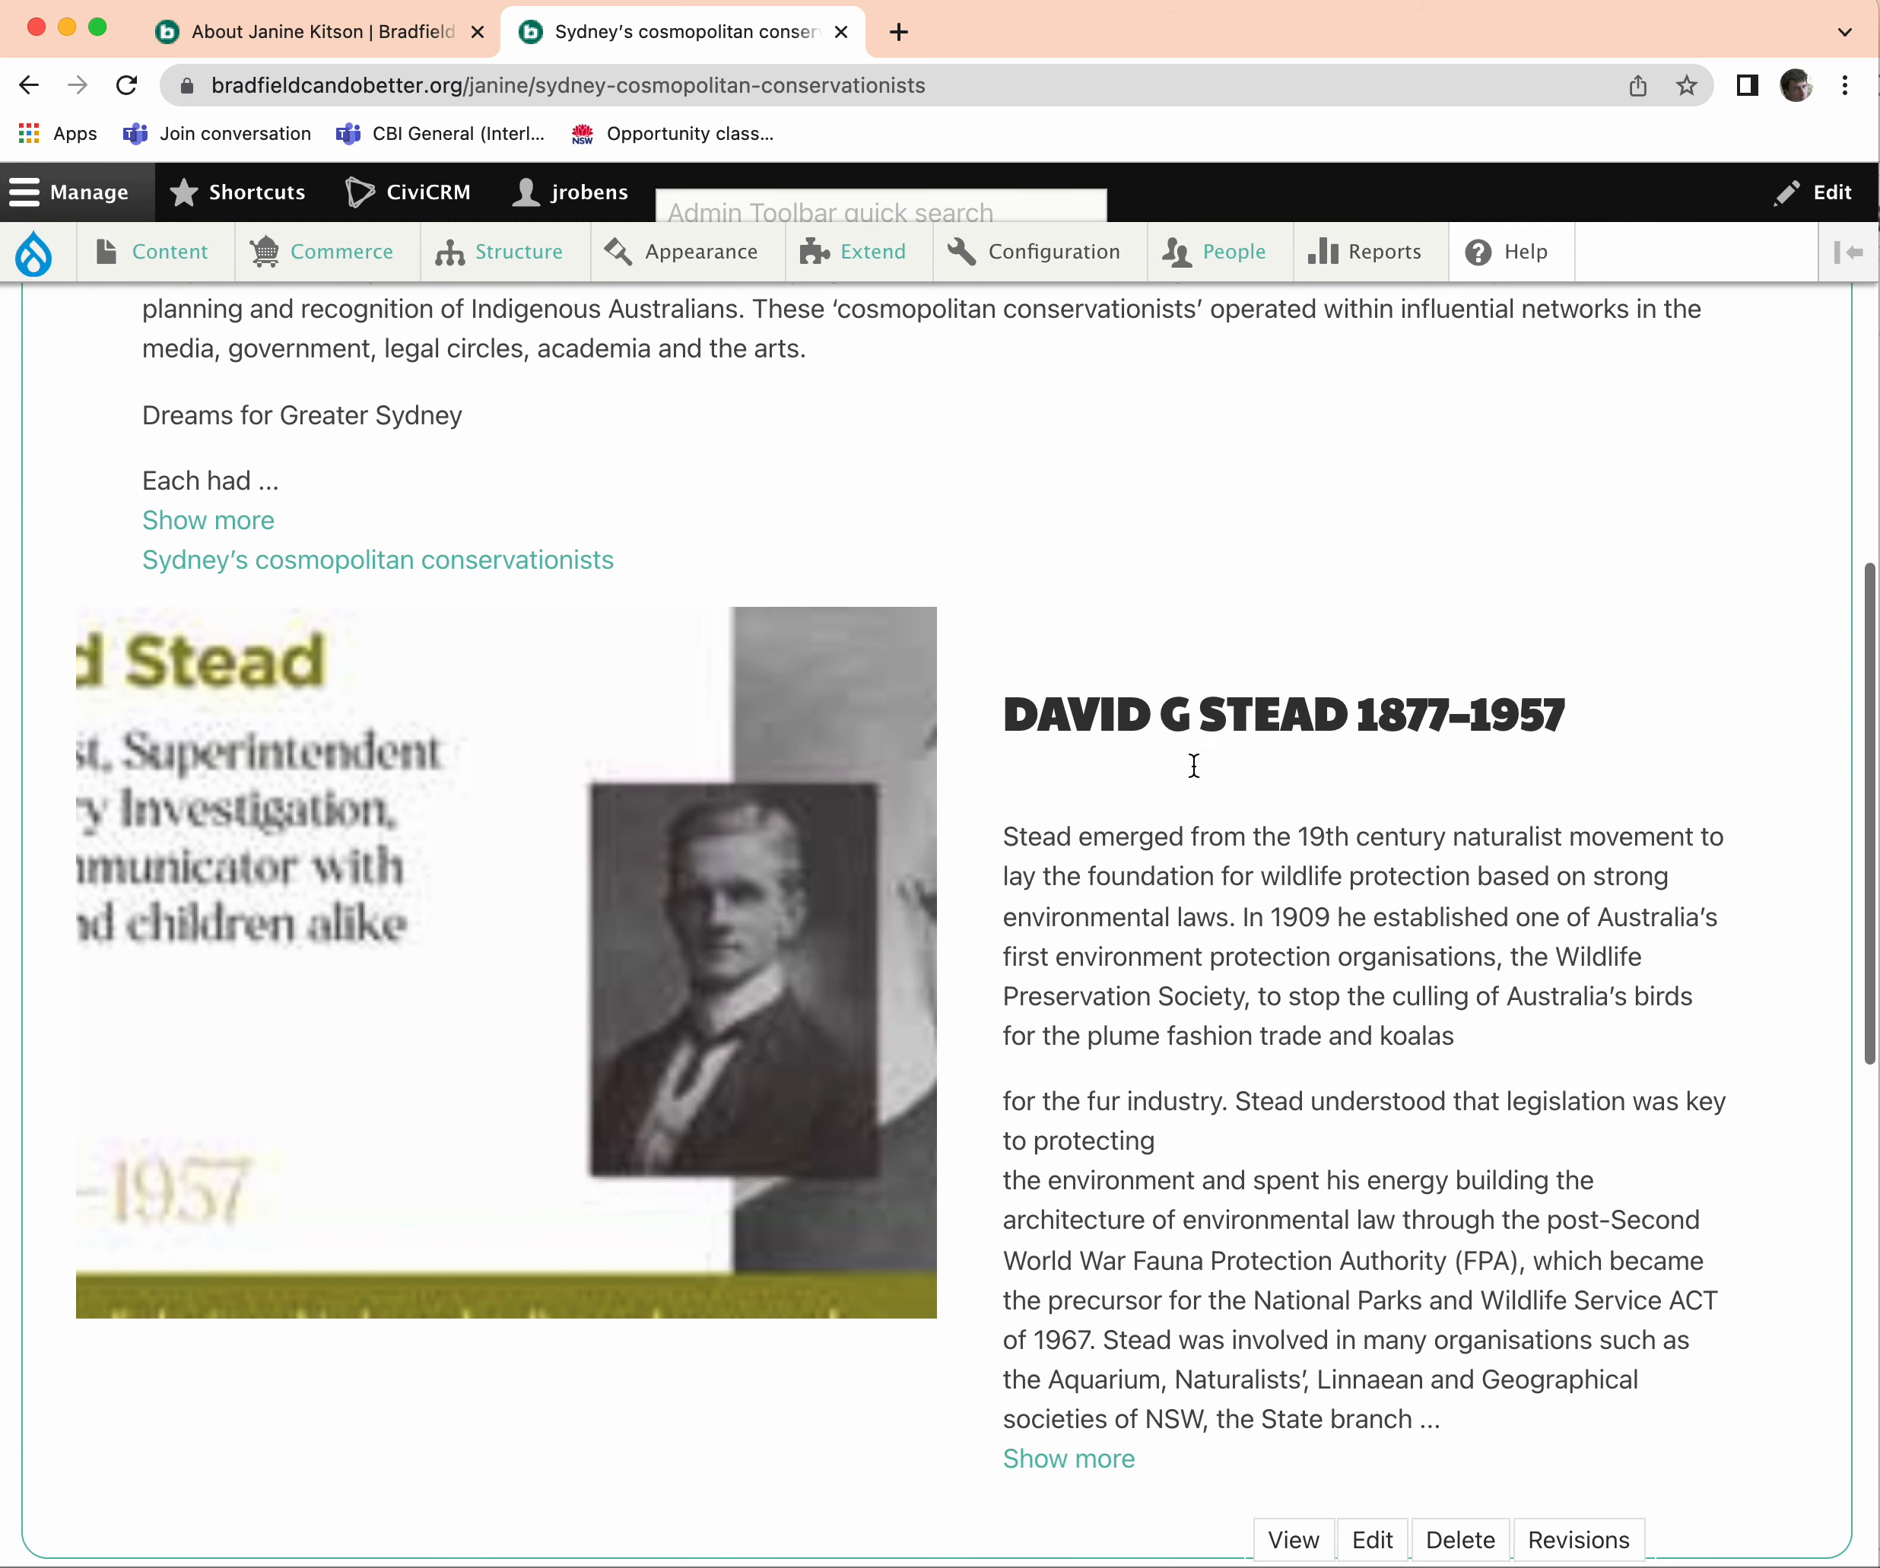
scroll(1193, 765, down, 1)
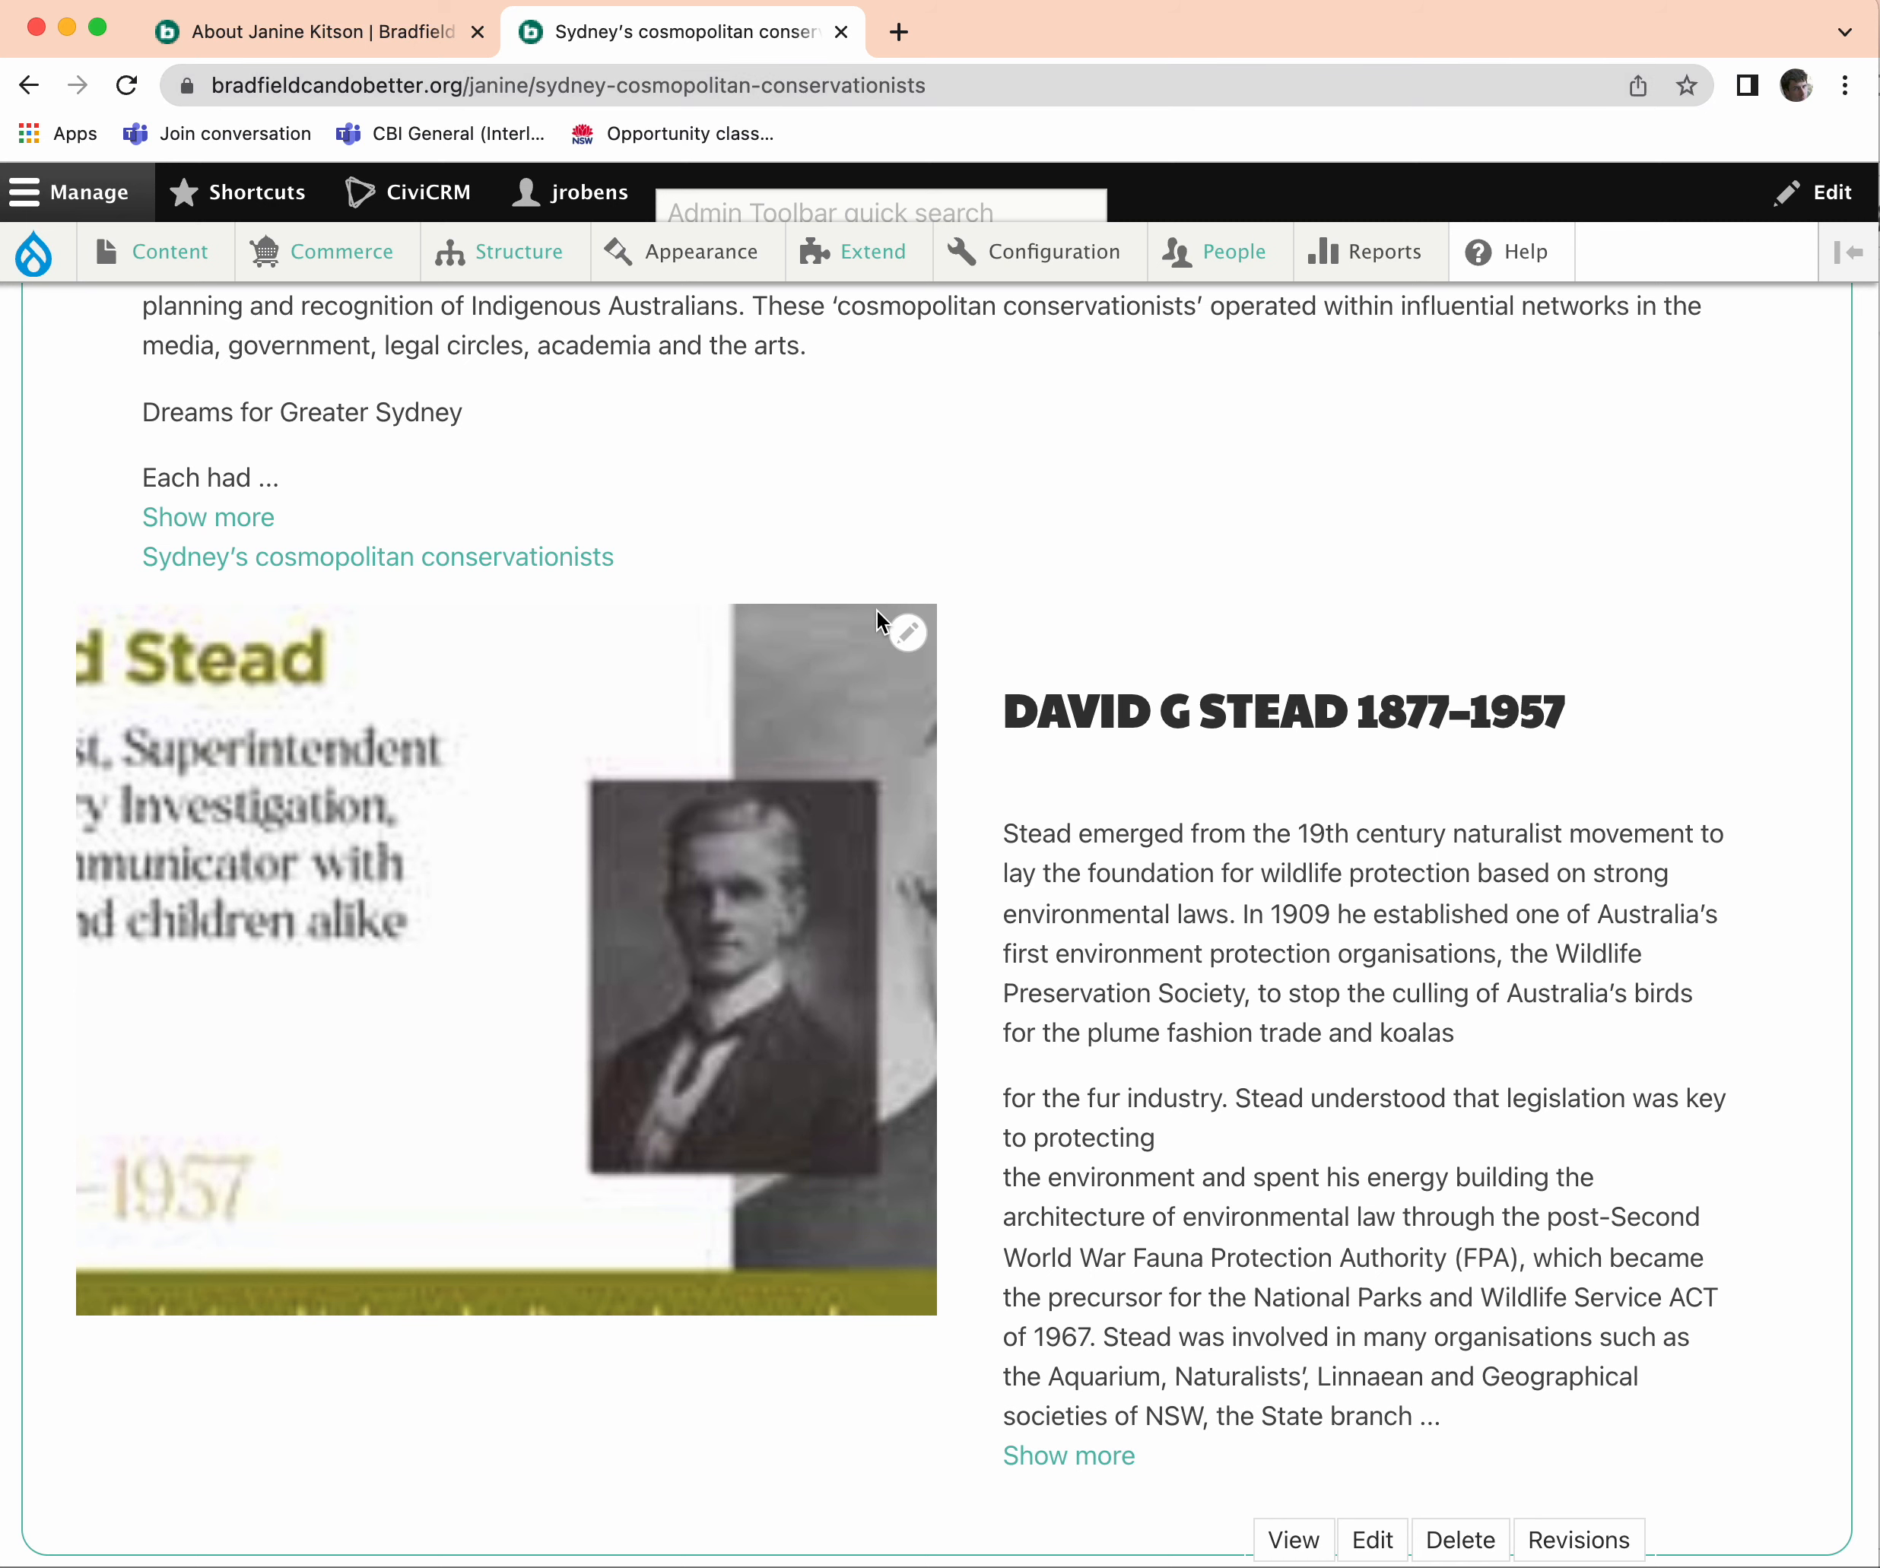
scroll(877, 610, up, 10)
scroll(877, 610, down, 2)
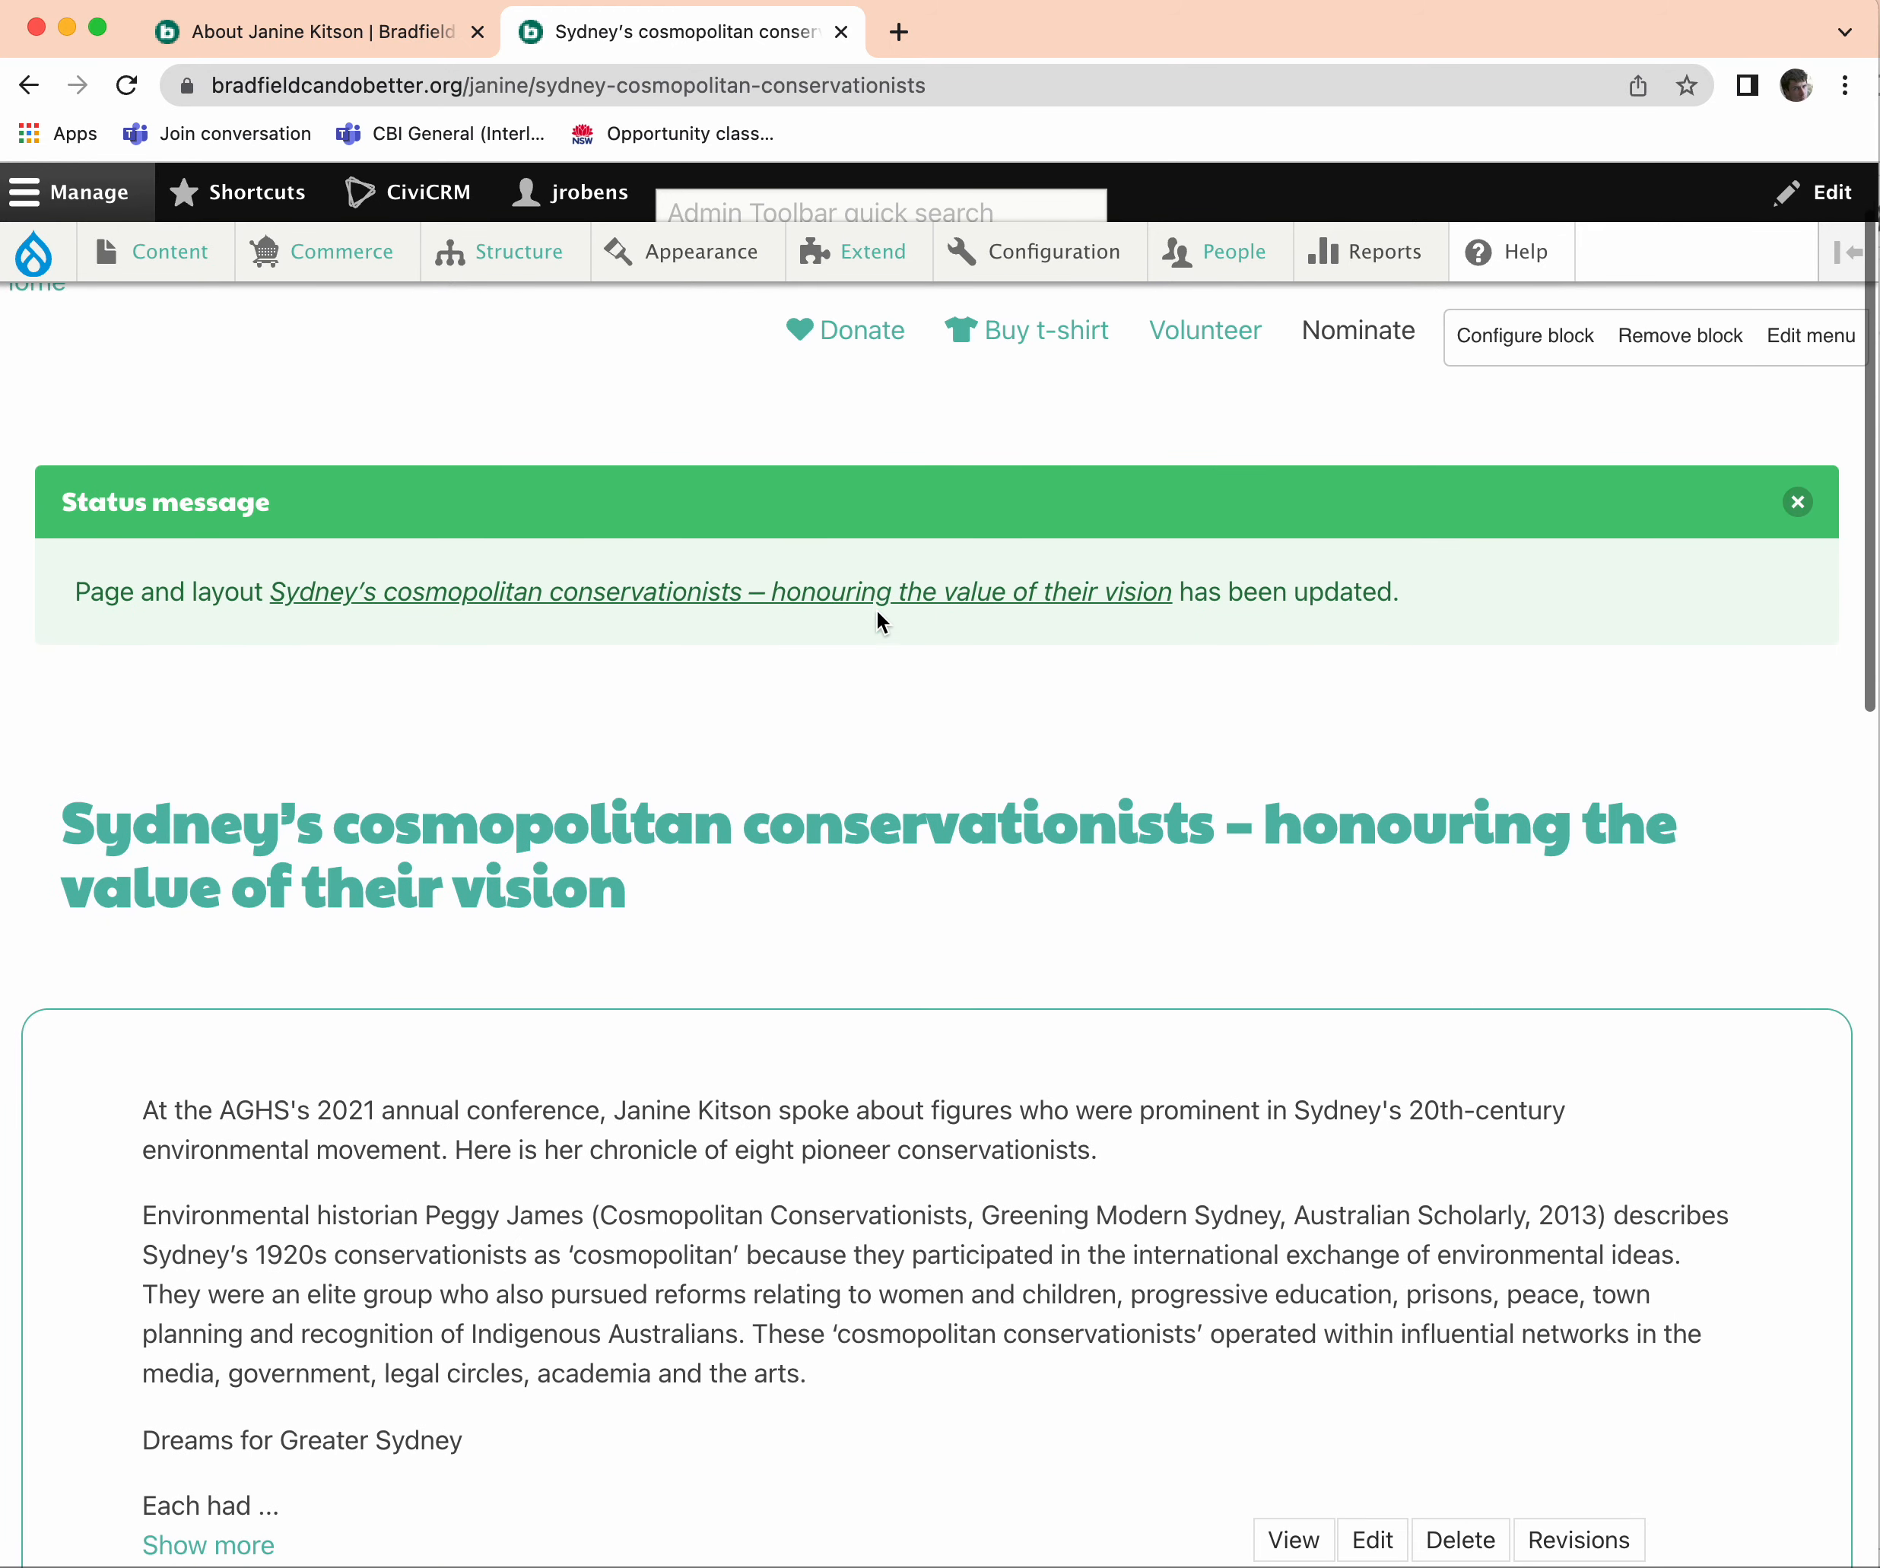
scroll(877, 621, down, 2)
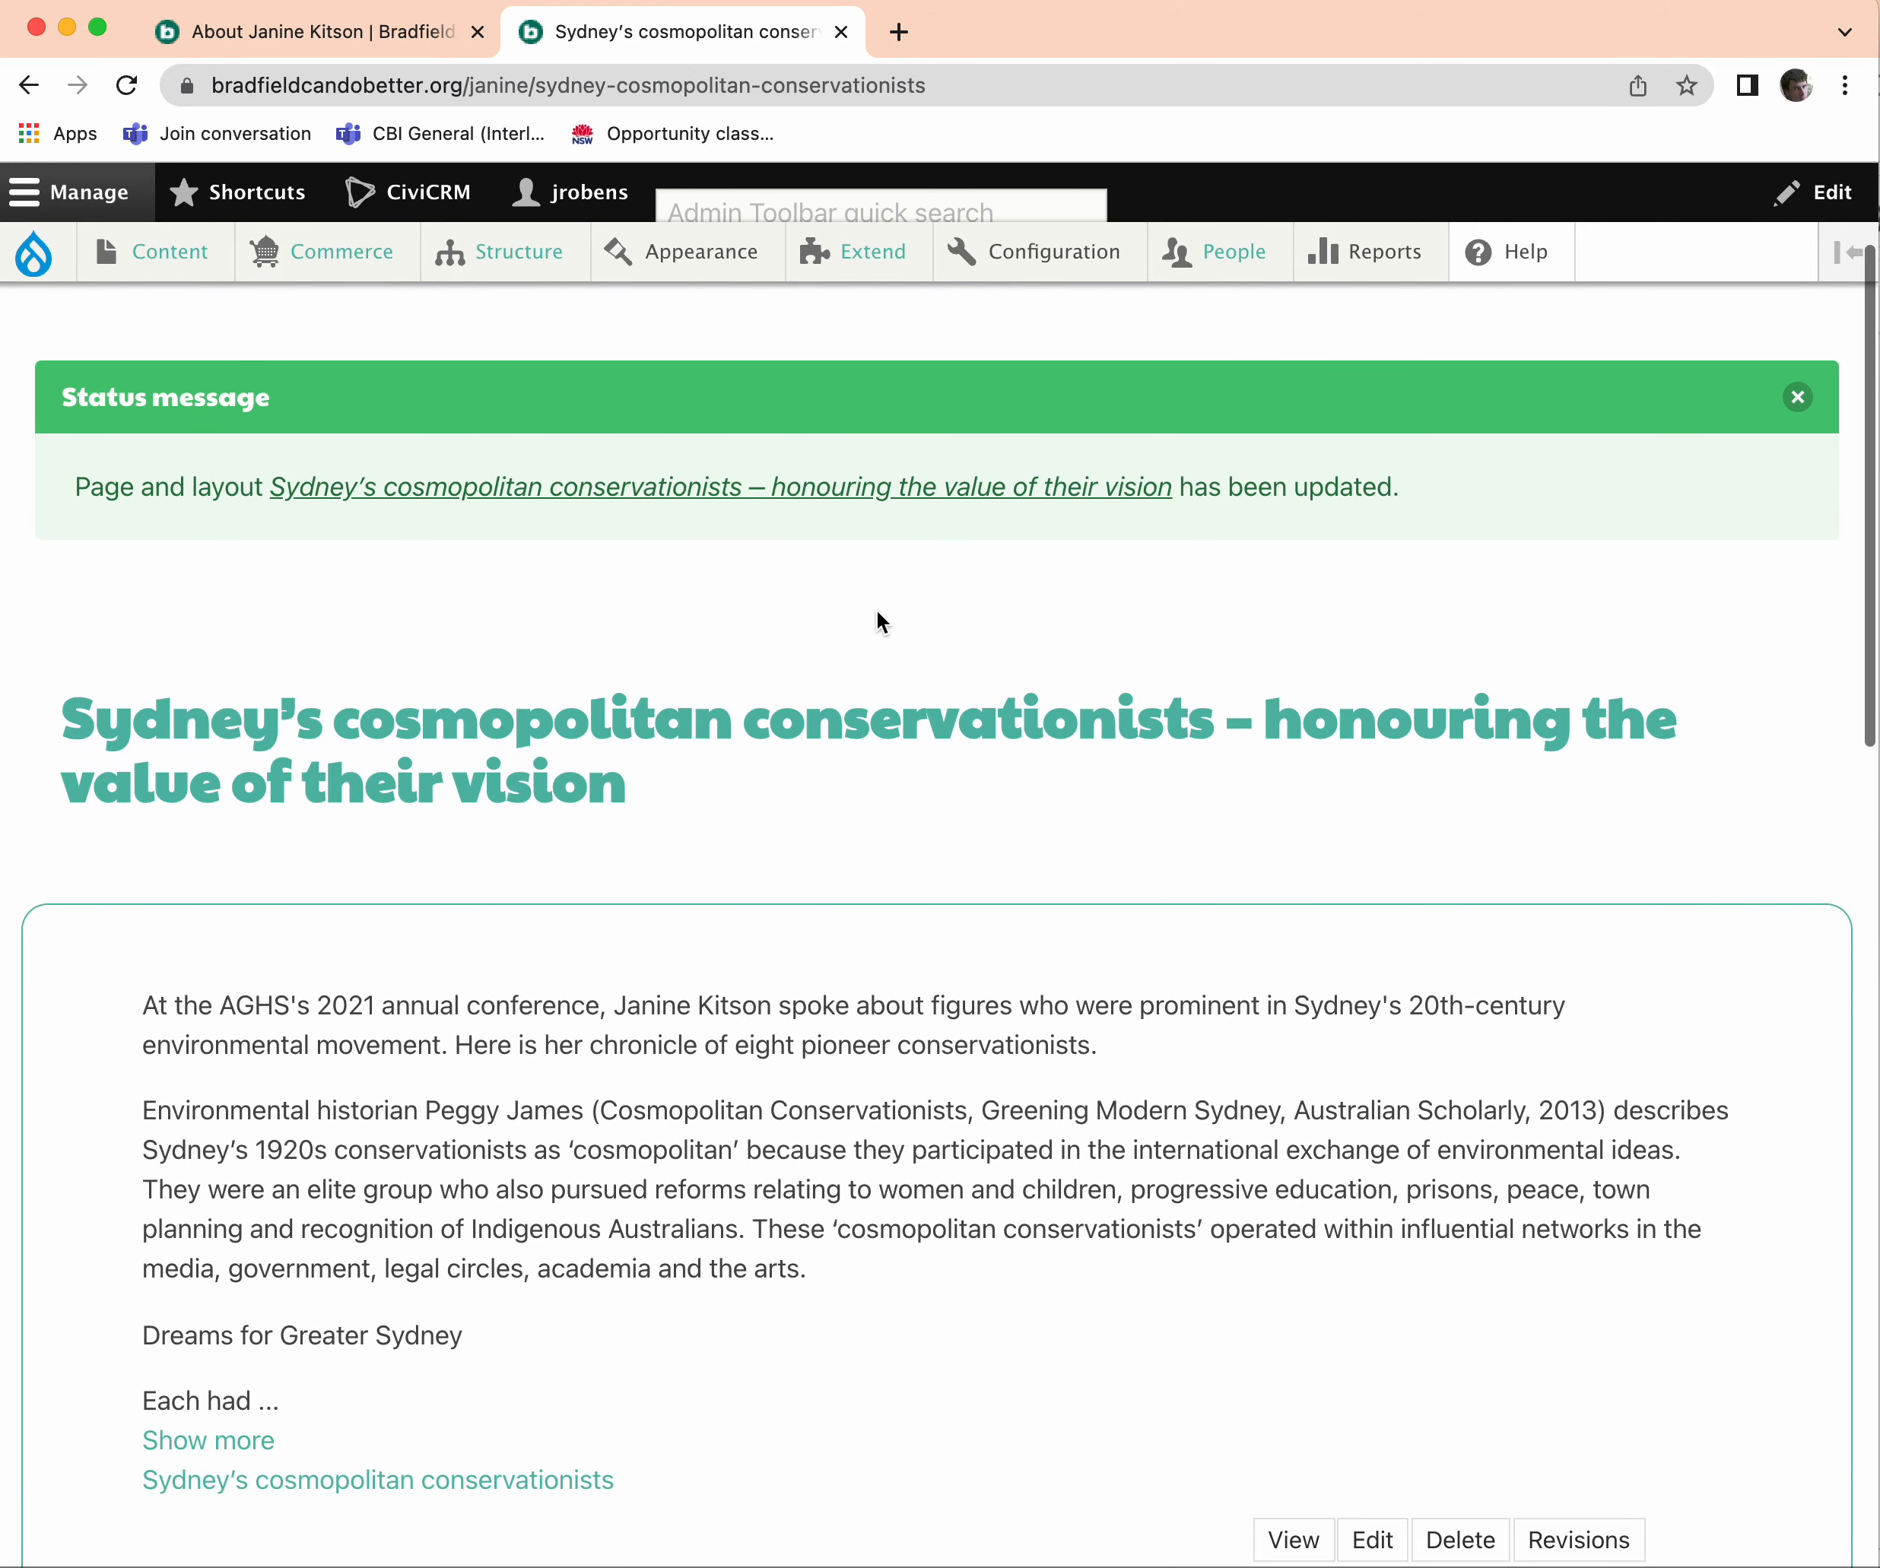
scroll(876, 608, down, 7)
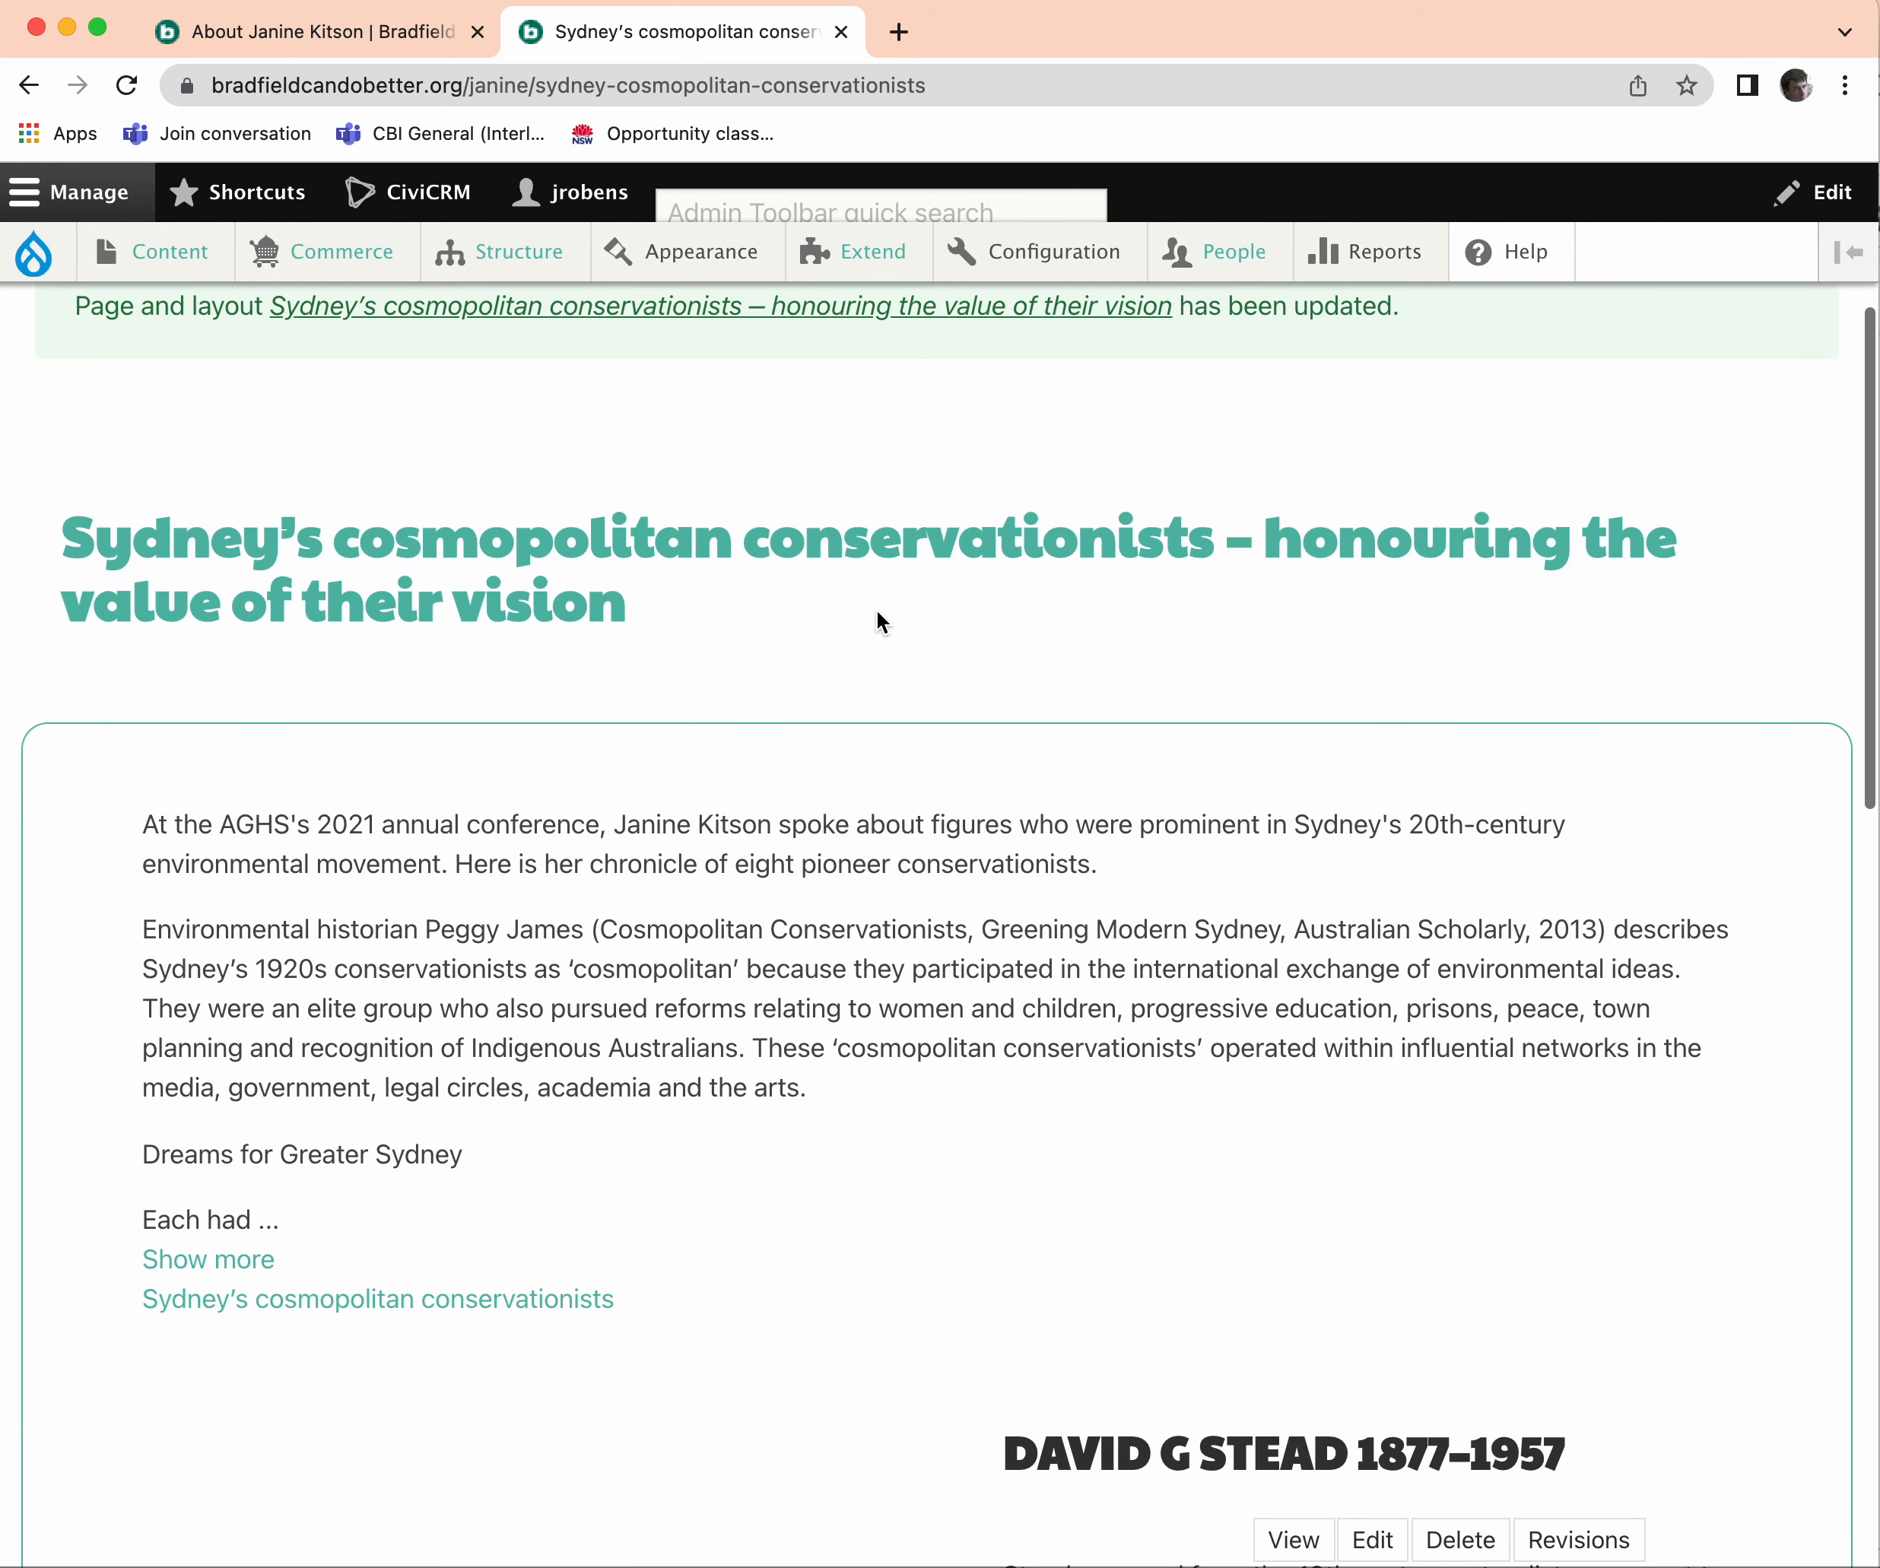